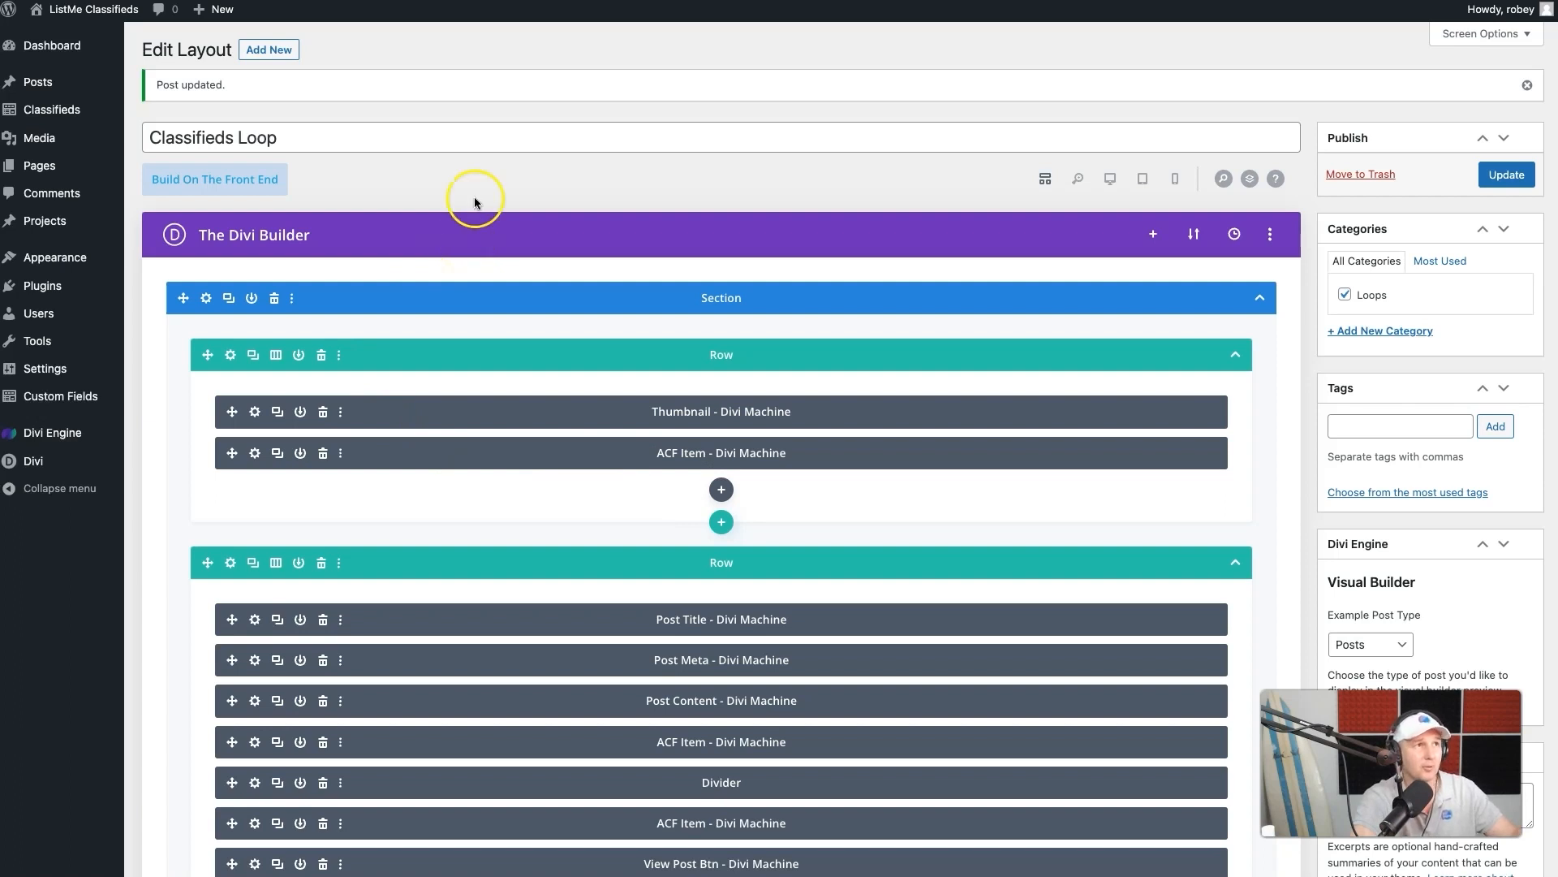
- In the section's design sizing settings, set both the width and the max width to 100%
scroll(504, 232, "down", 3)
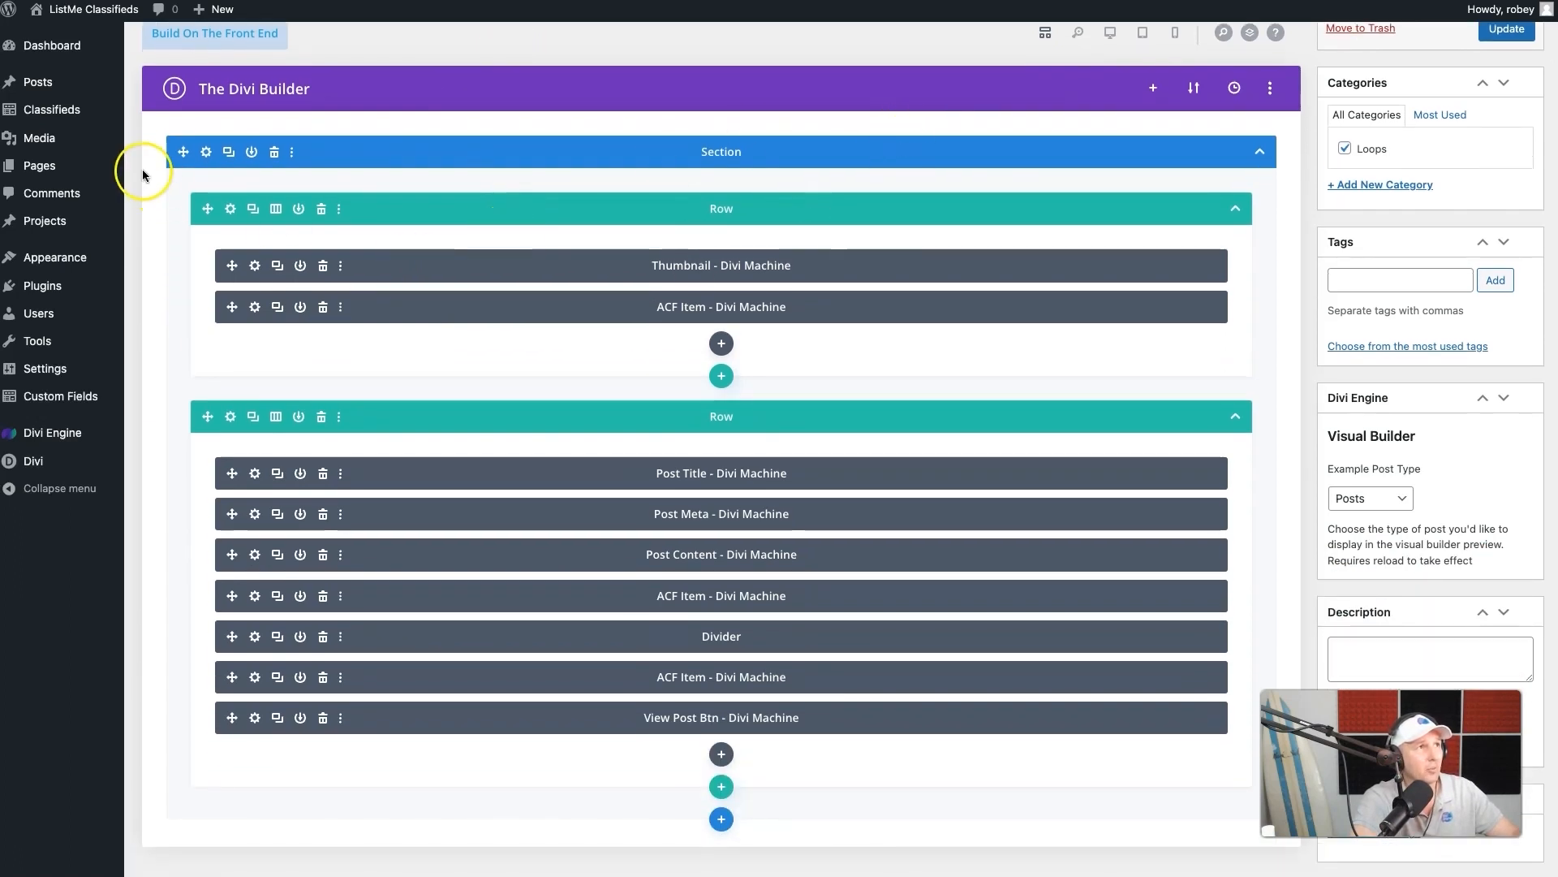
left_click(207, 159)
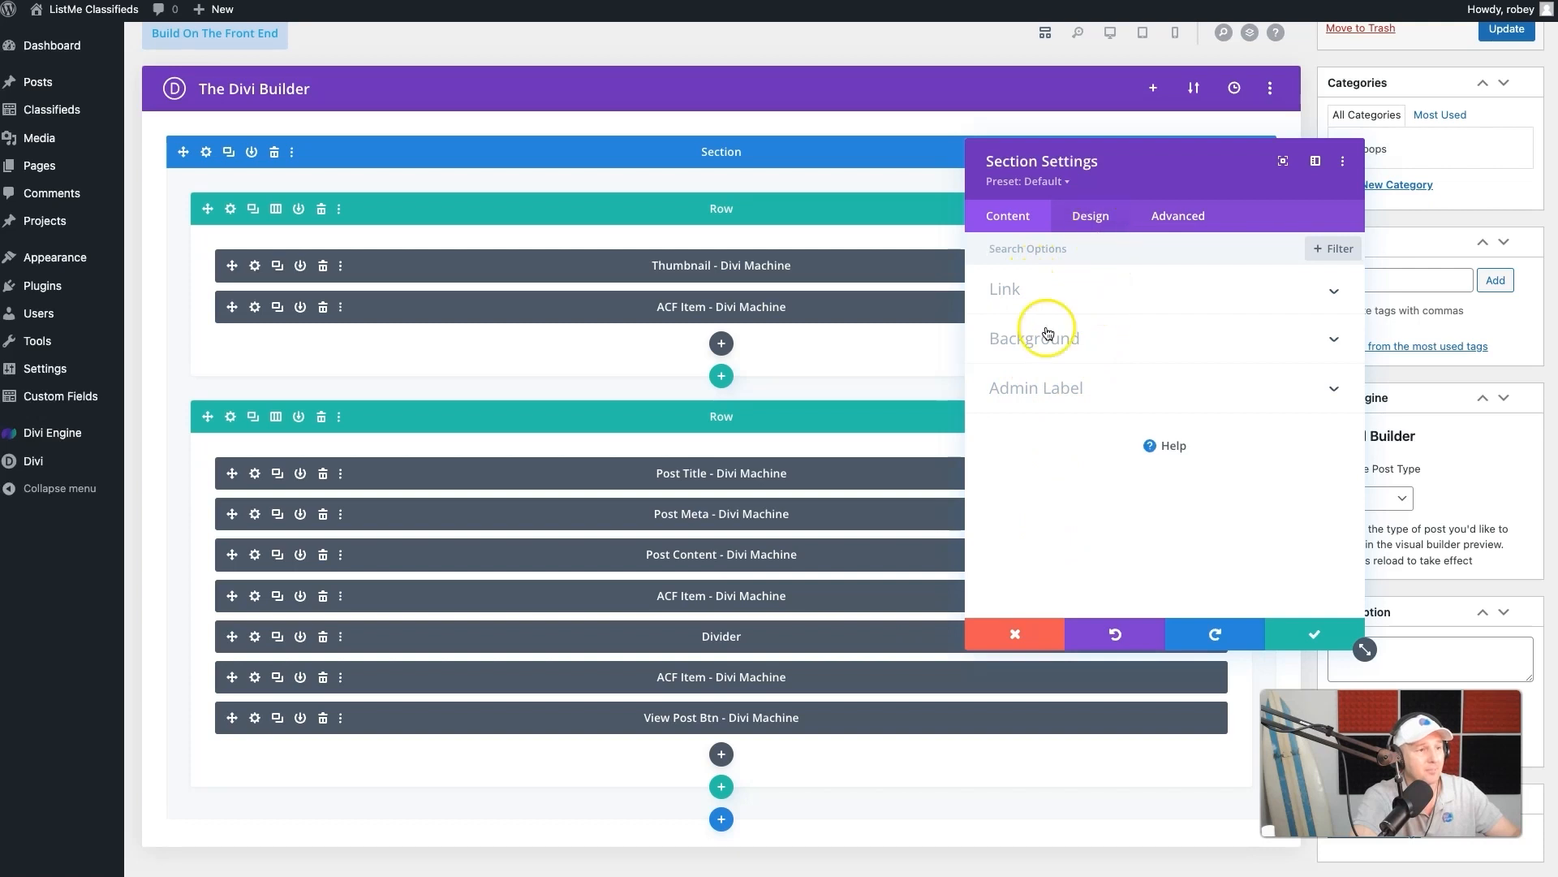
left_click(1091, 228)
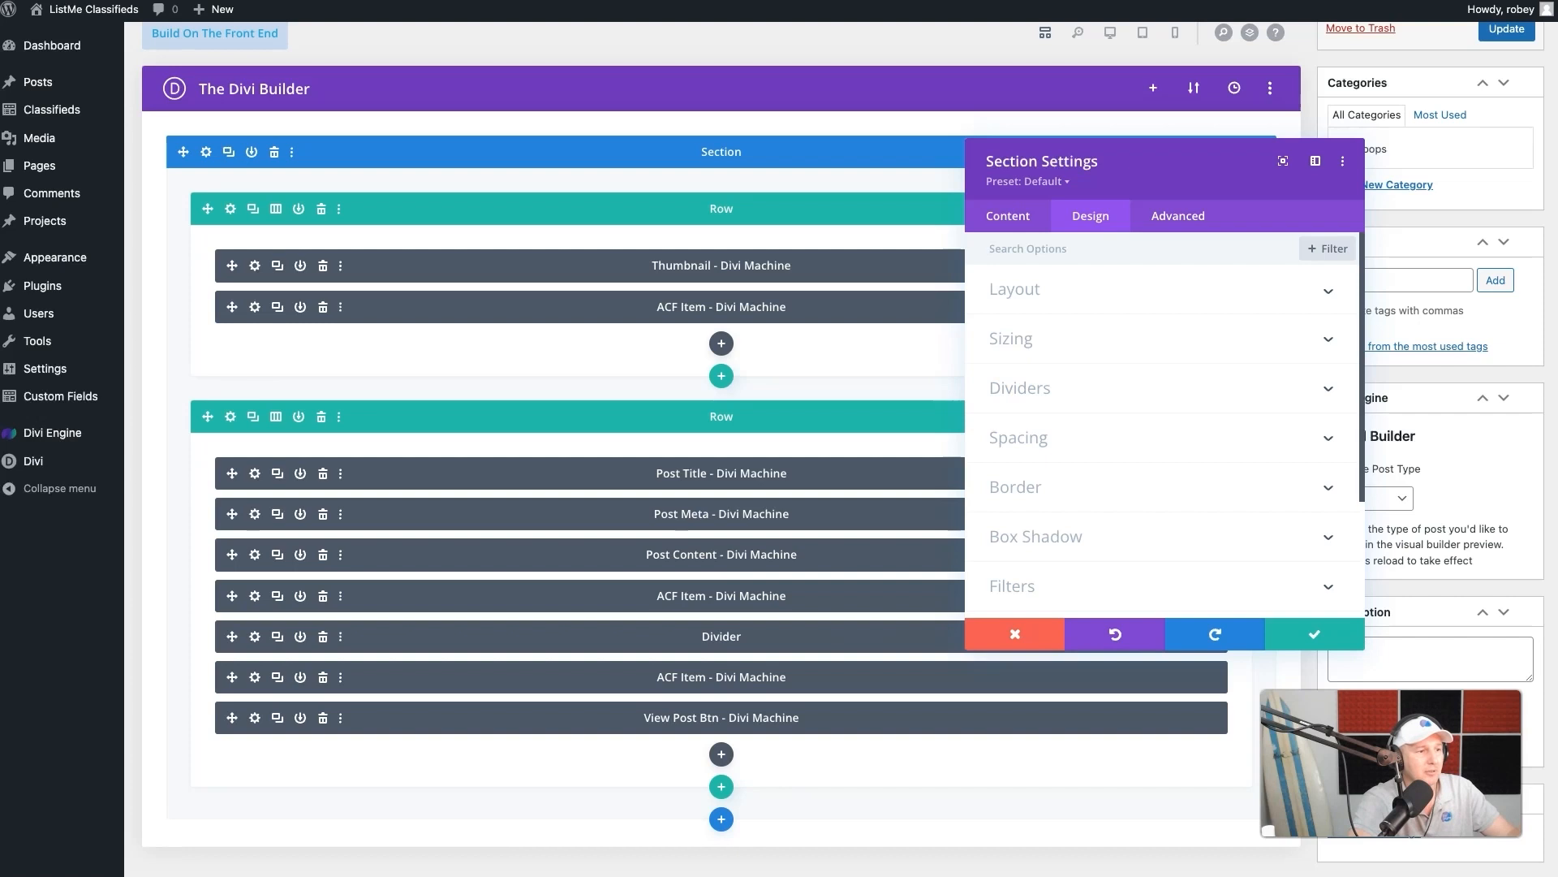
left_click(1118, 351)
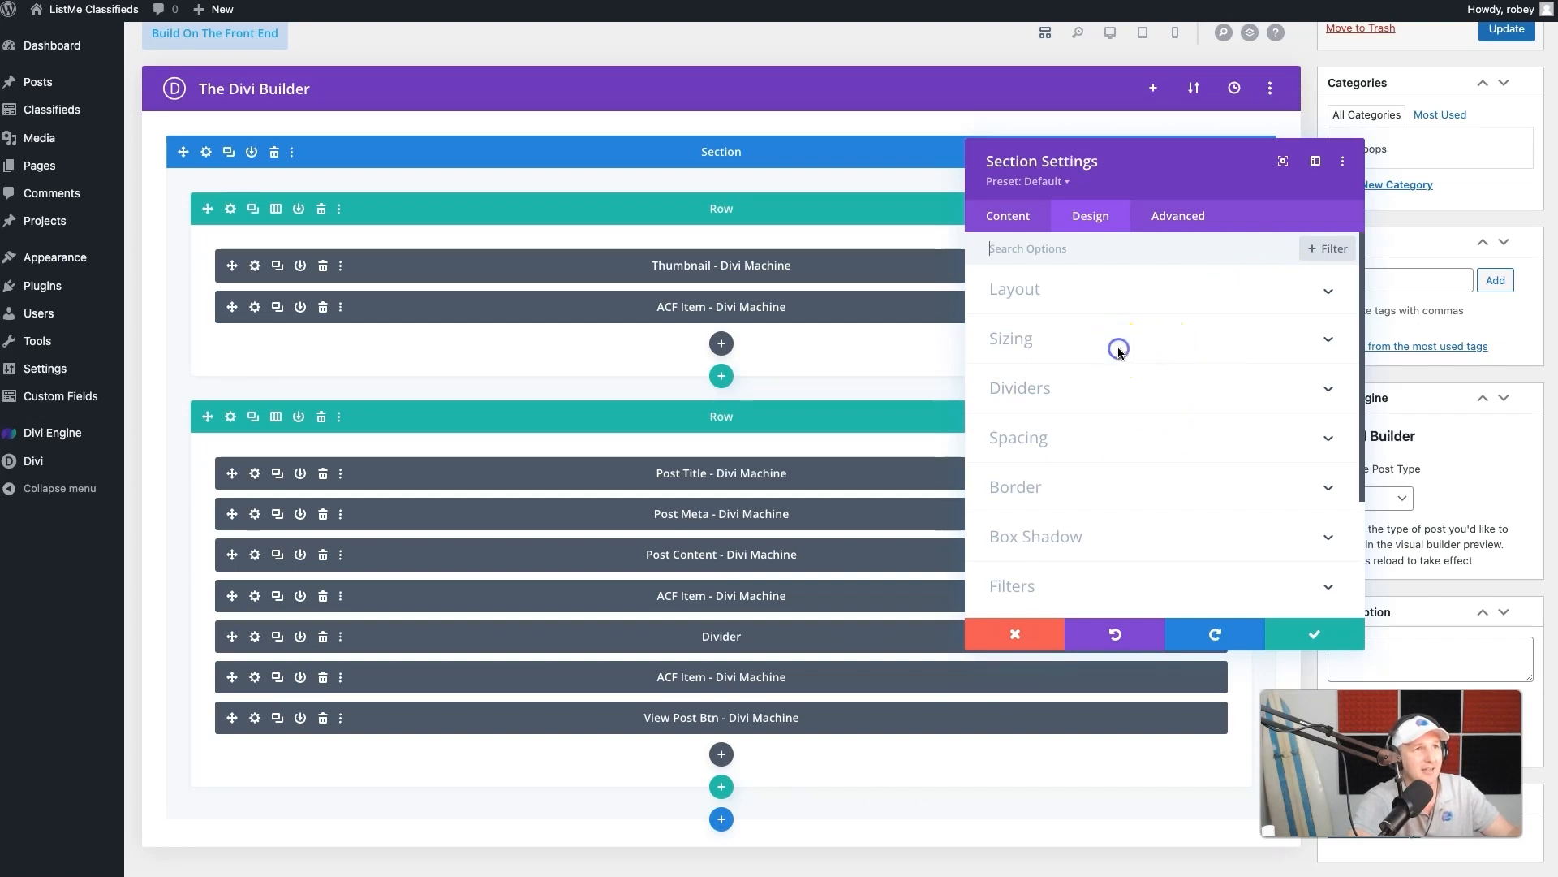
left_click(1278, 317)
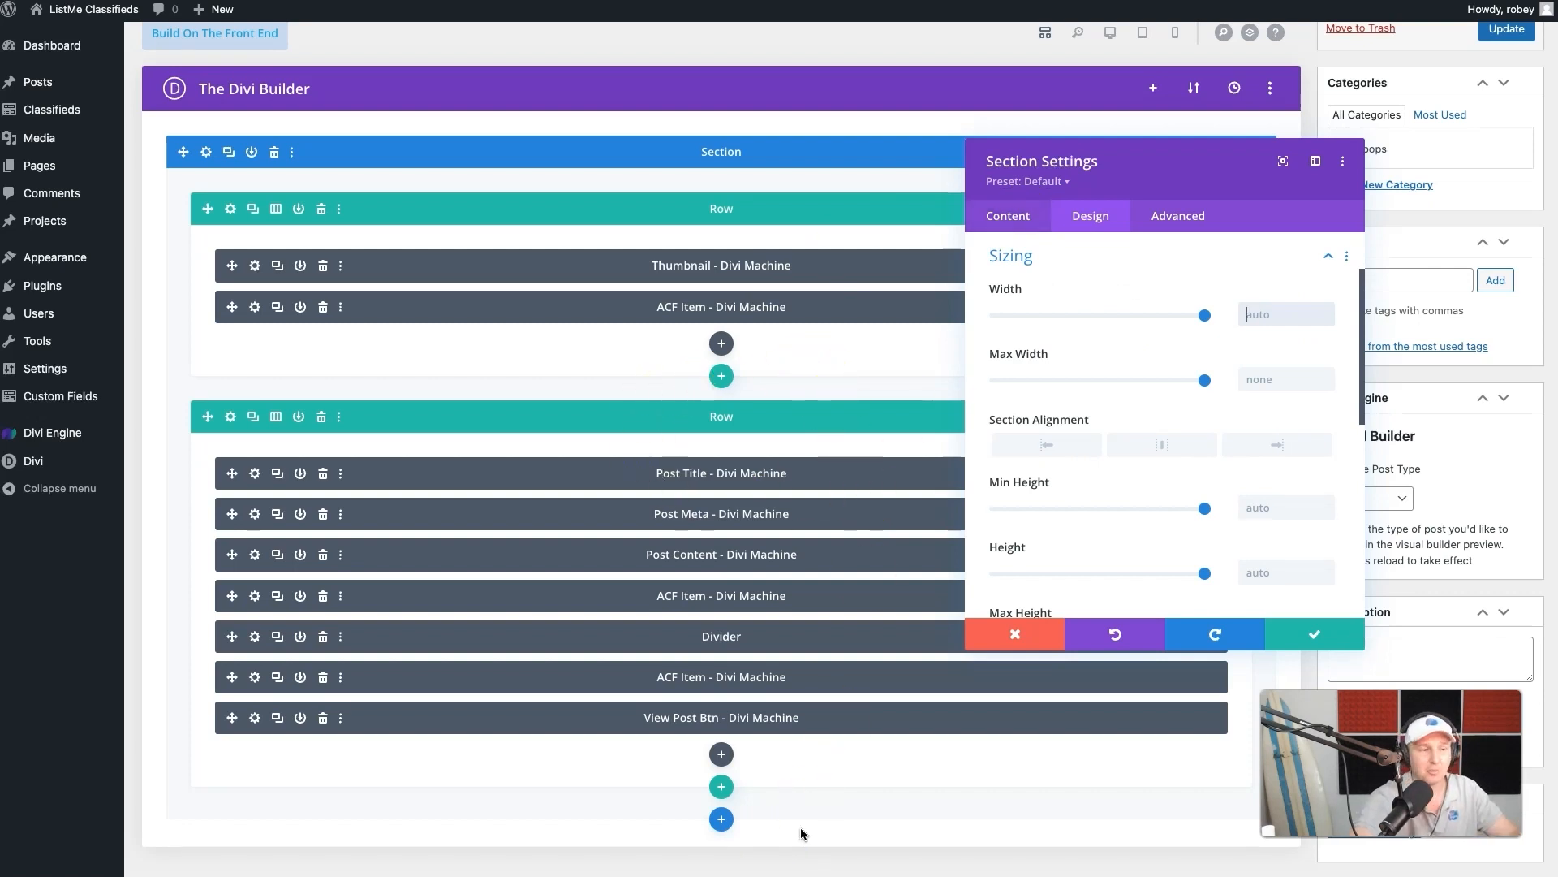
left_click(1204, 315)
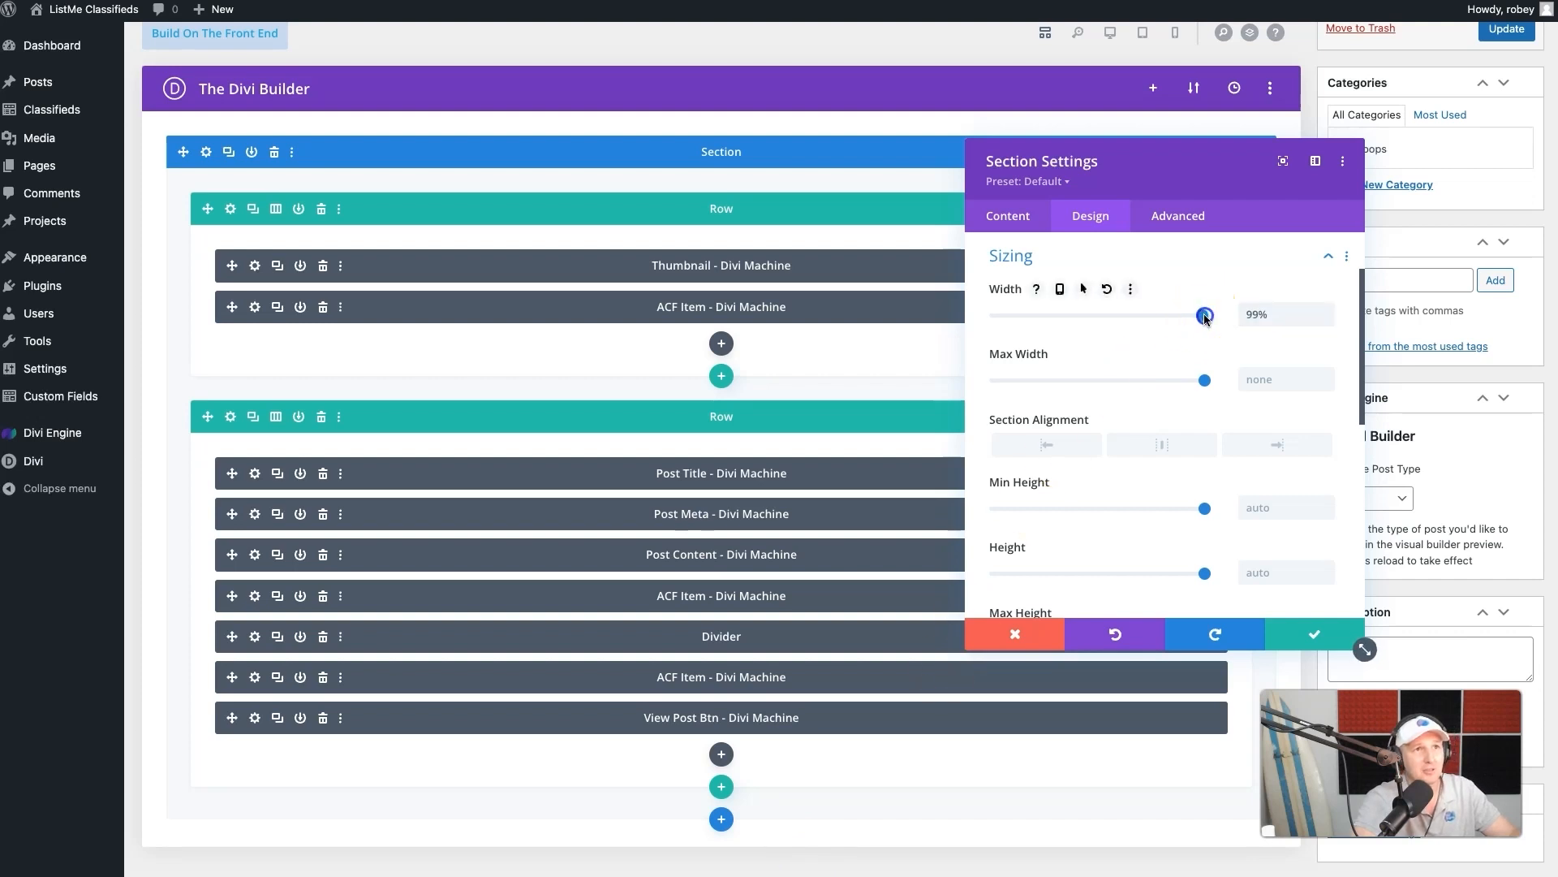
left_click(1206, 380)
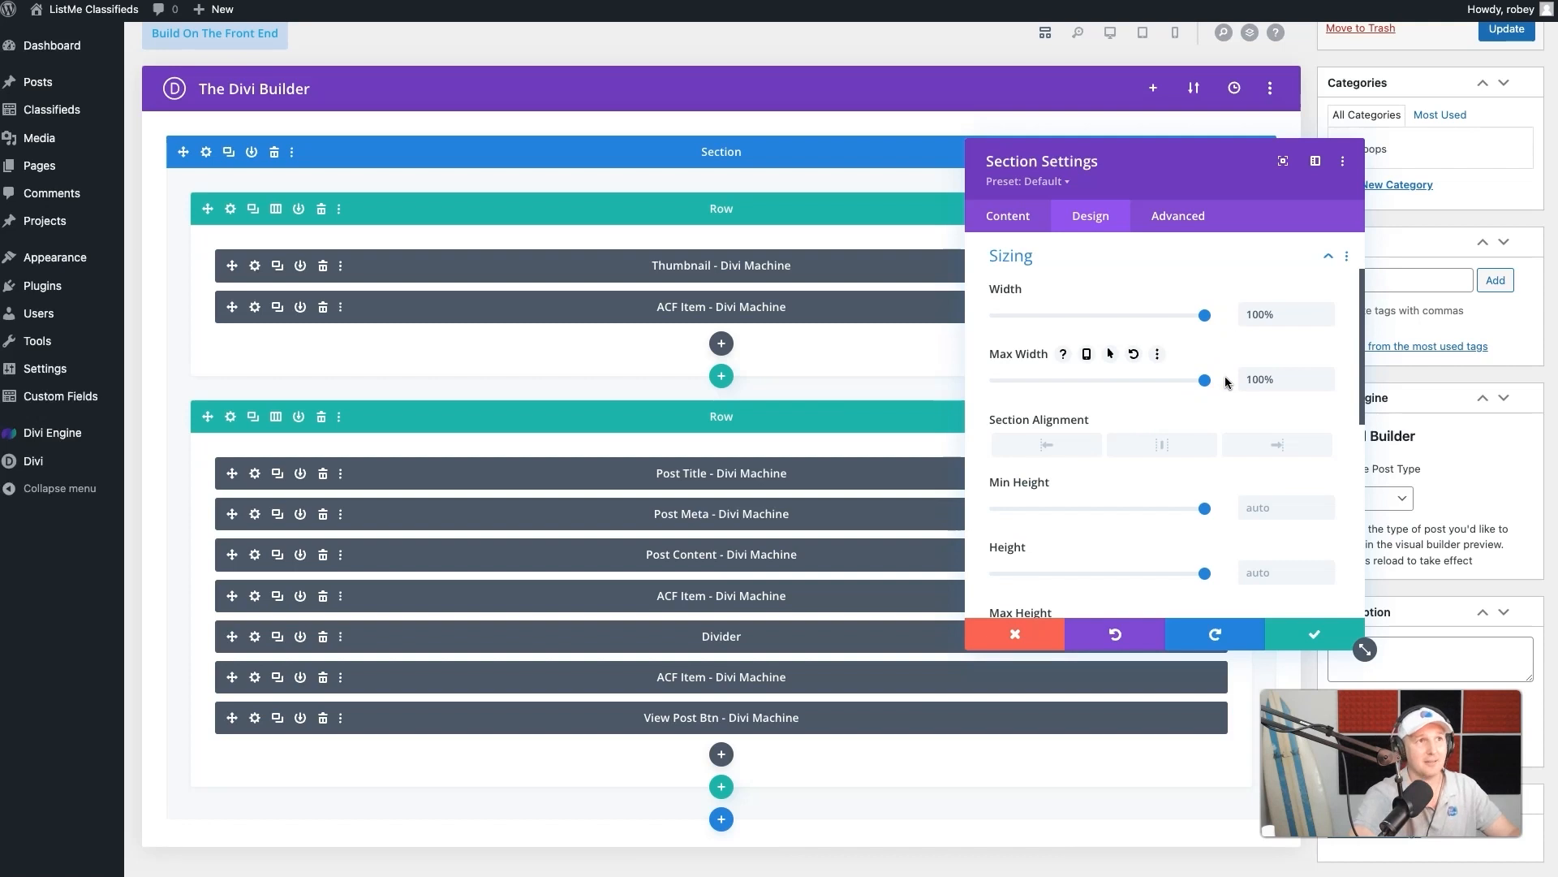
- Switch the layout preview to phone view and set the section's bottom margin and its top and bottom padding to 0px
left_click(1240, 255)
left_click(1085, 349)
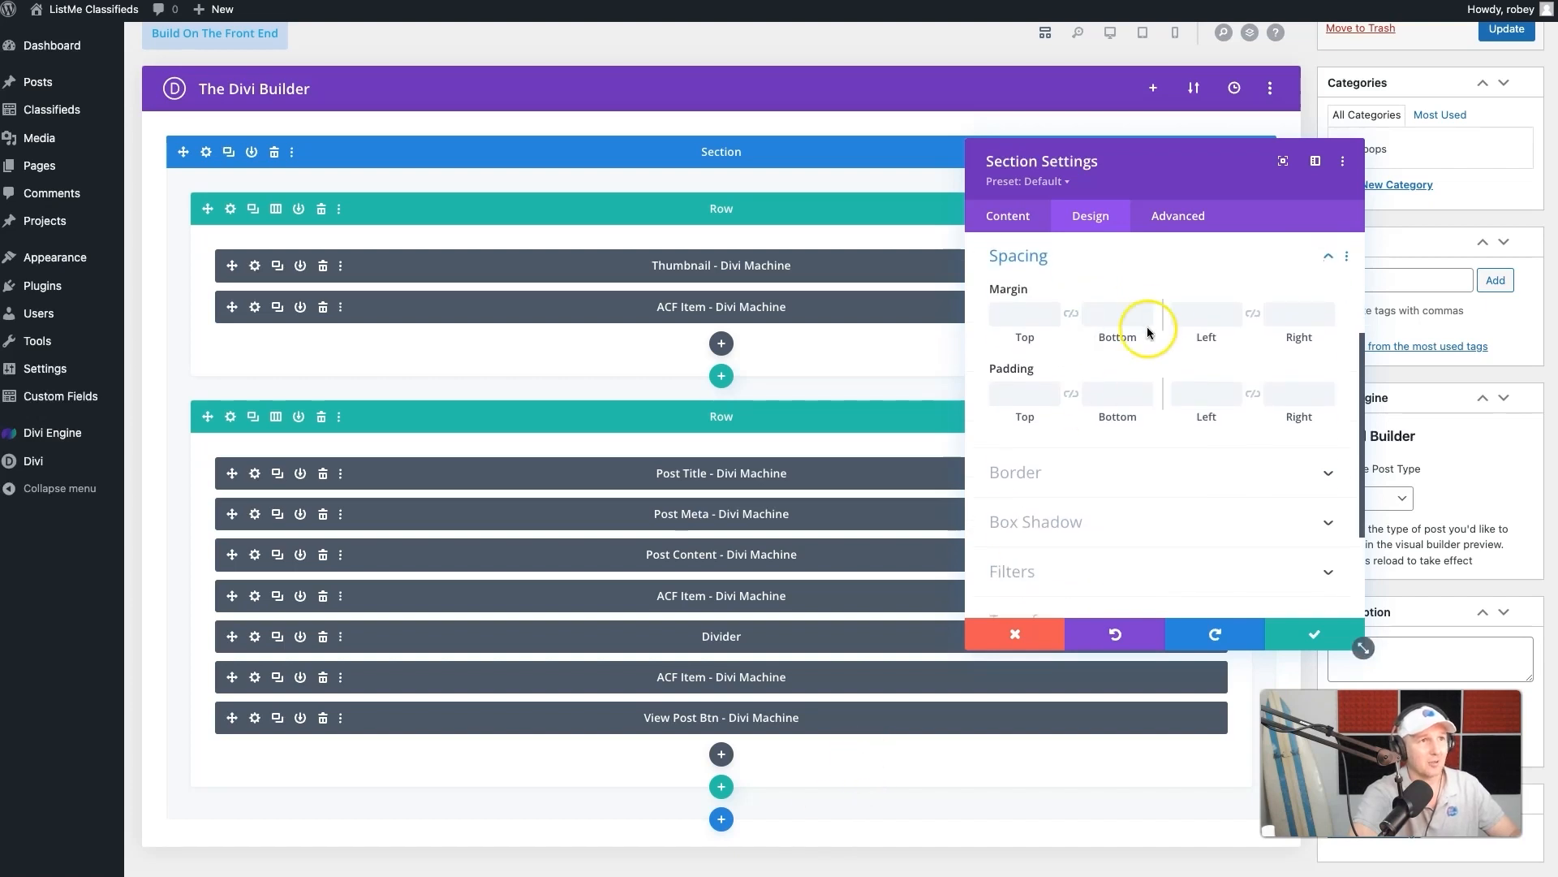
left_click(1175, 33)
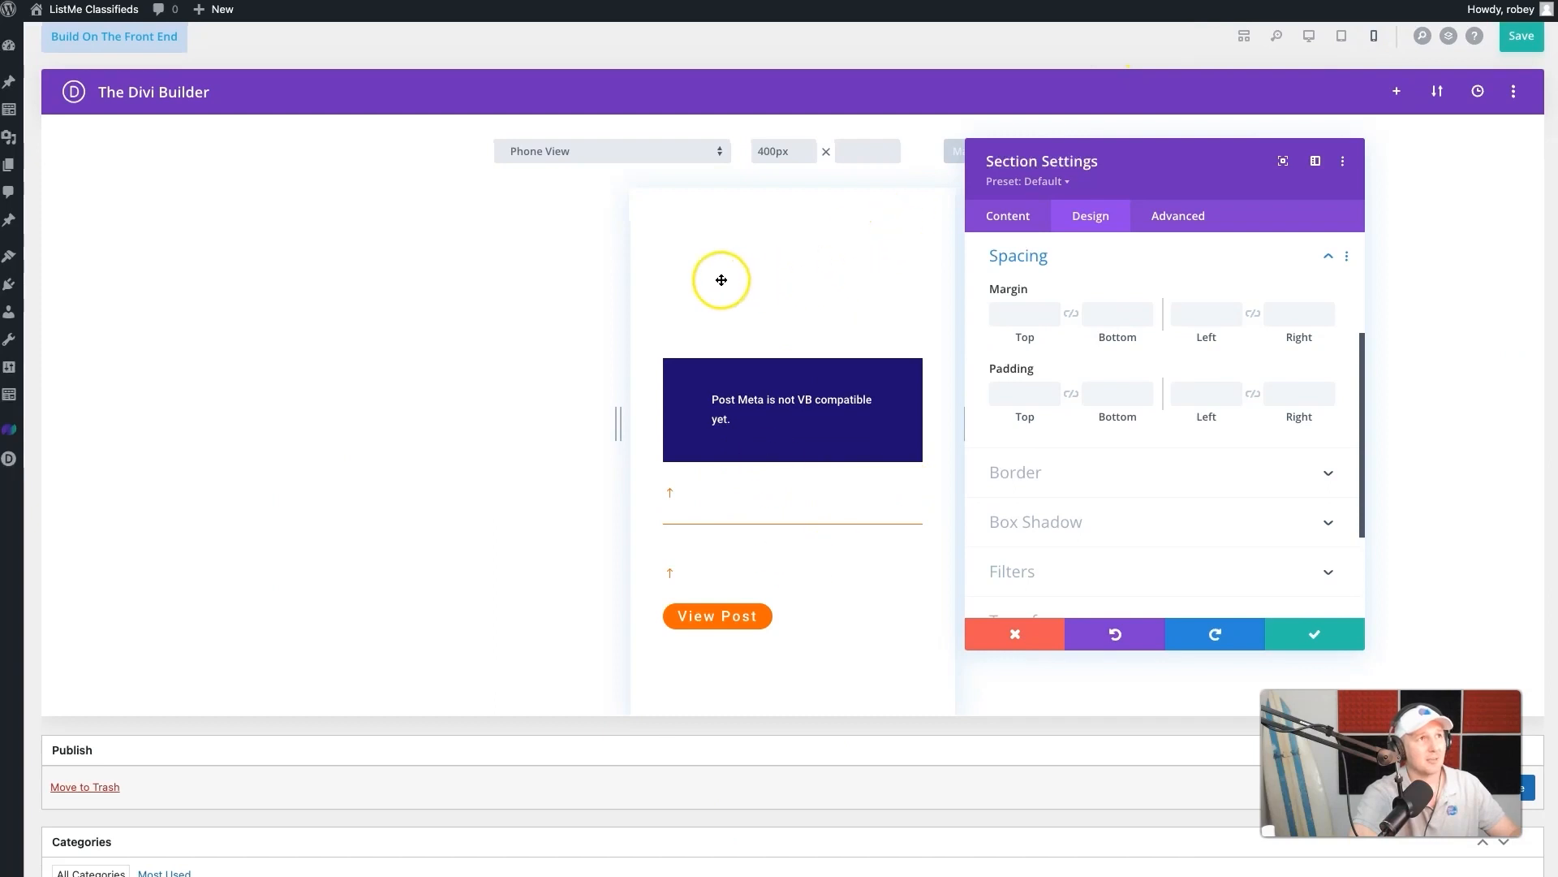
left_click_drag(1110, 164, 1242, 154)
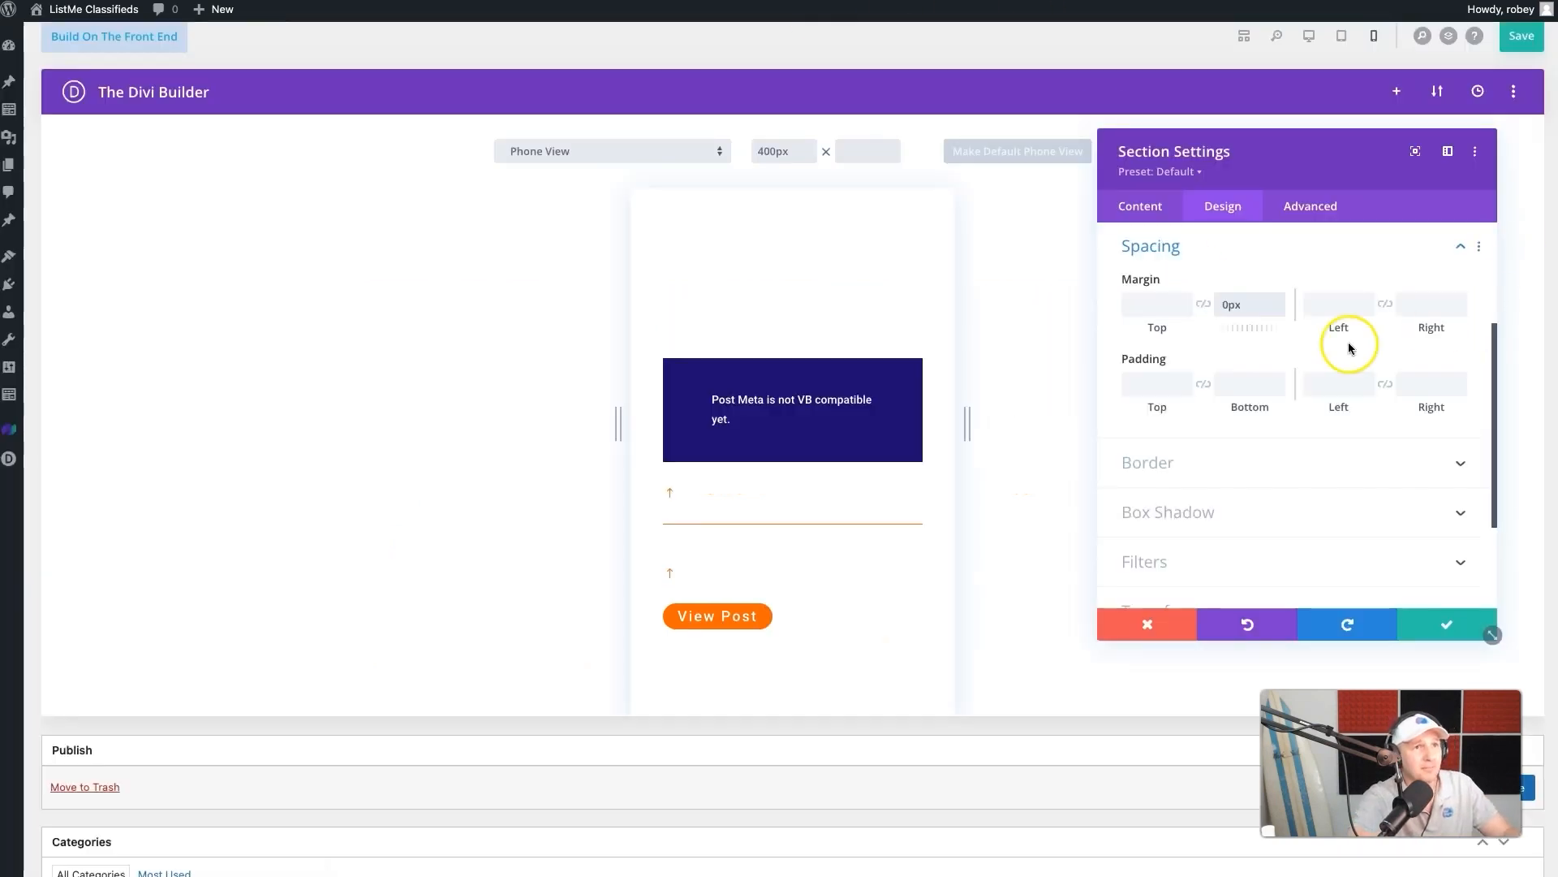
left_click(1166, 385)
type("0px")
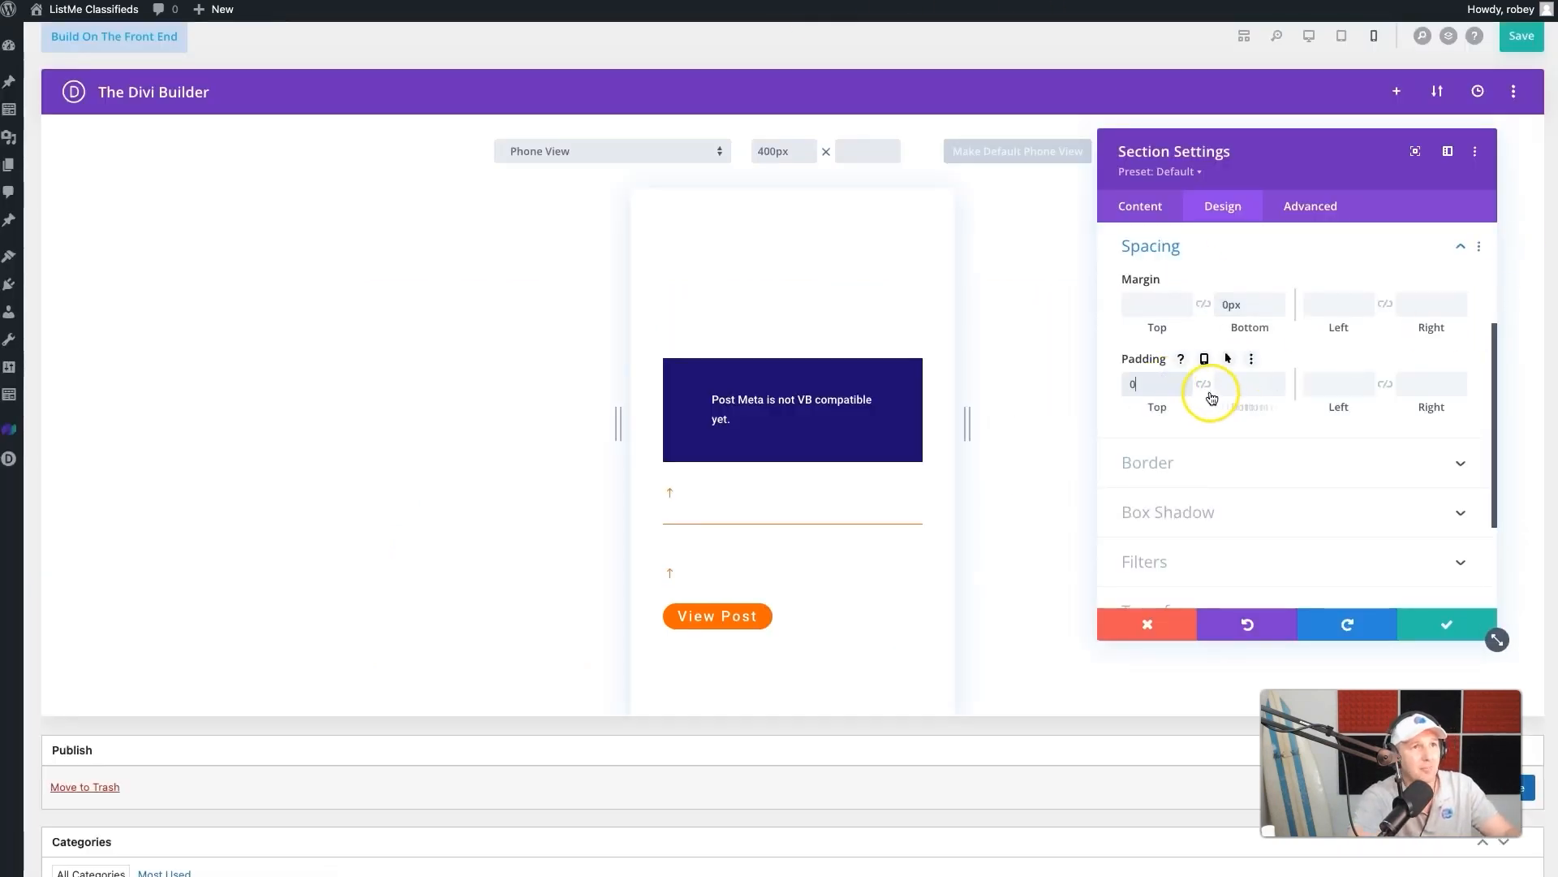
left_click(1203, 385)
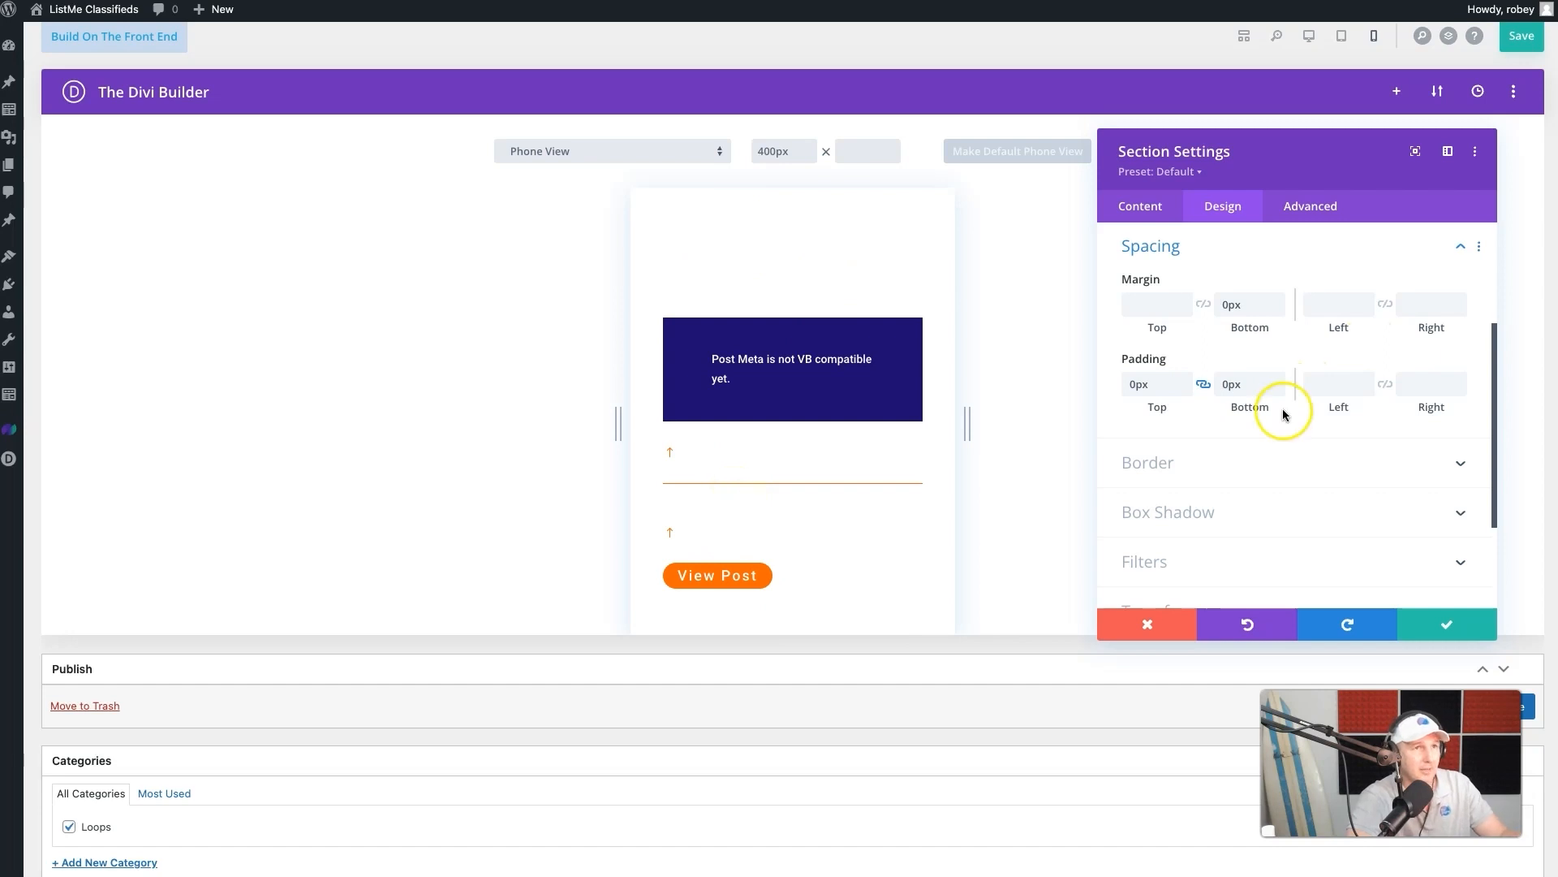
- Round all four corners of the section's border to 10px
left_click(1241, 472)
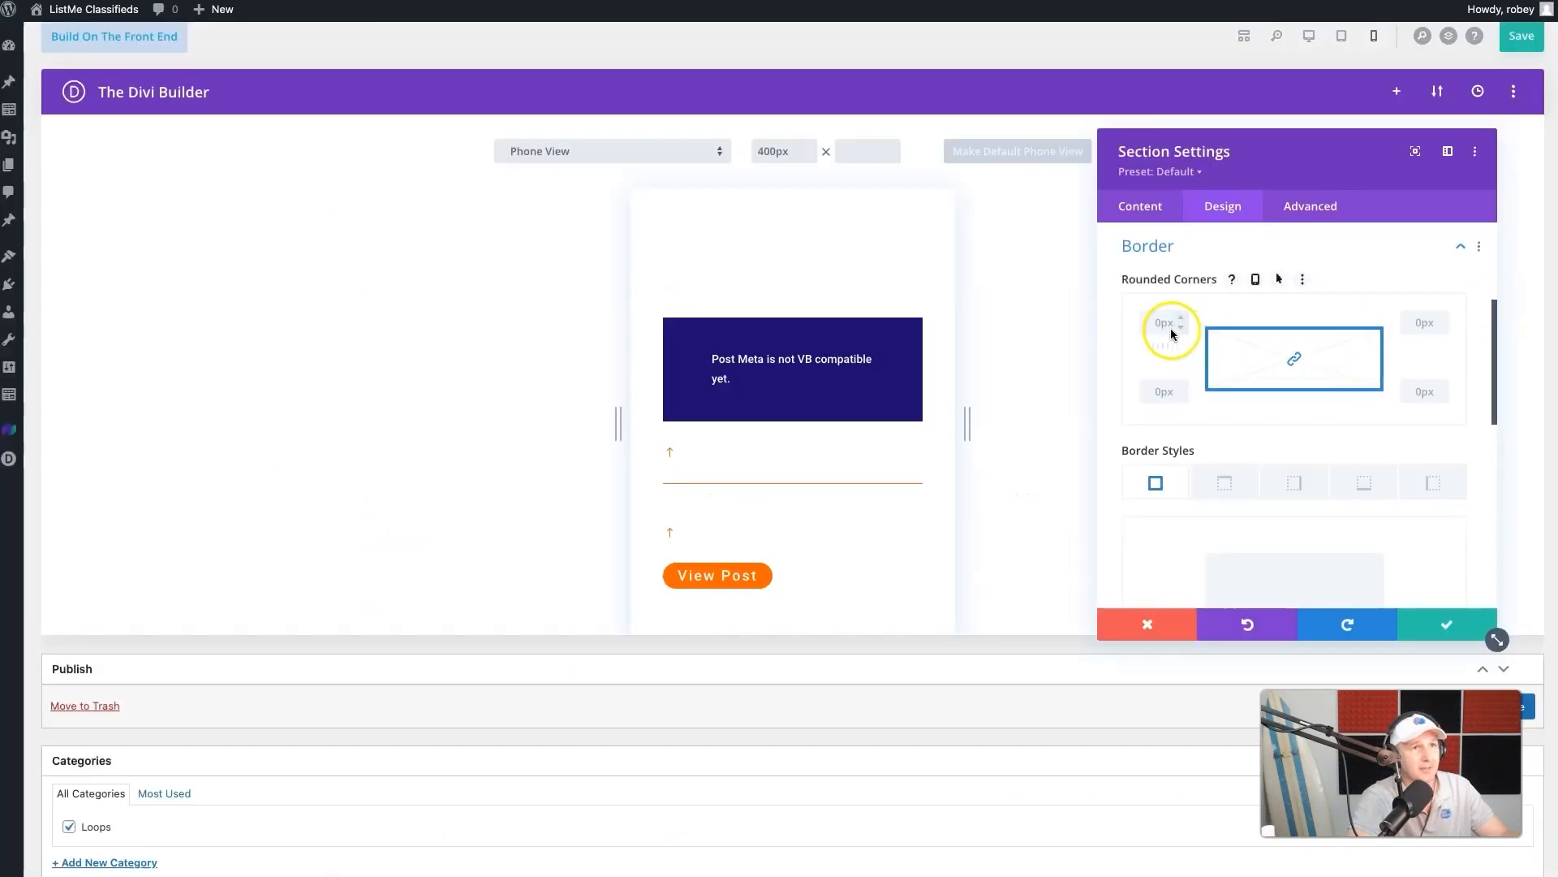
left_click(1159, 324)
type("50")
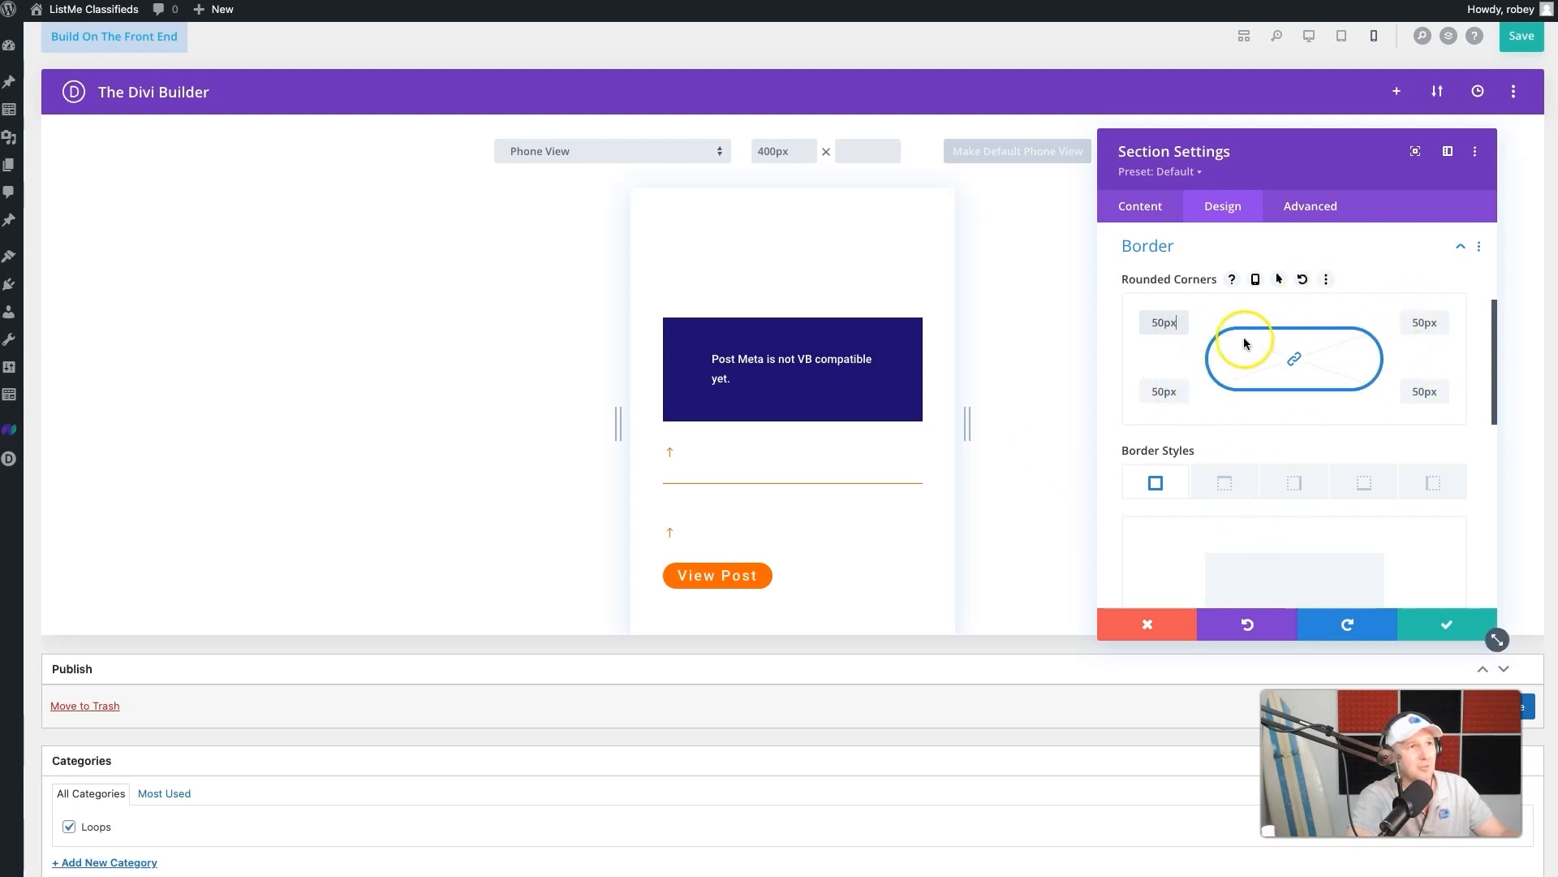
double_click(1154, 323)
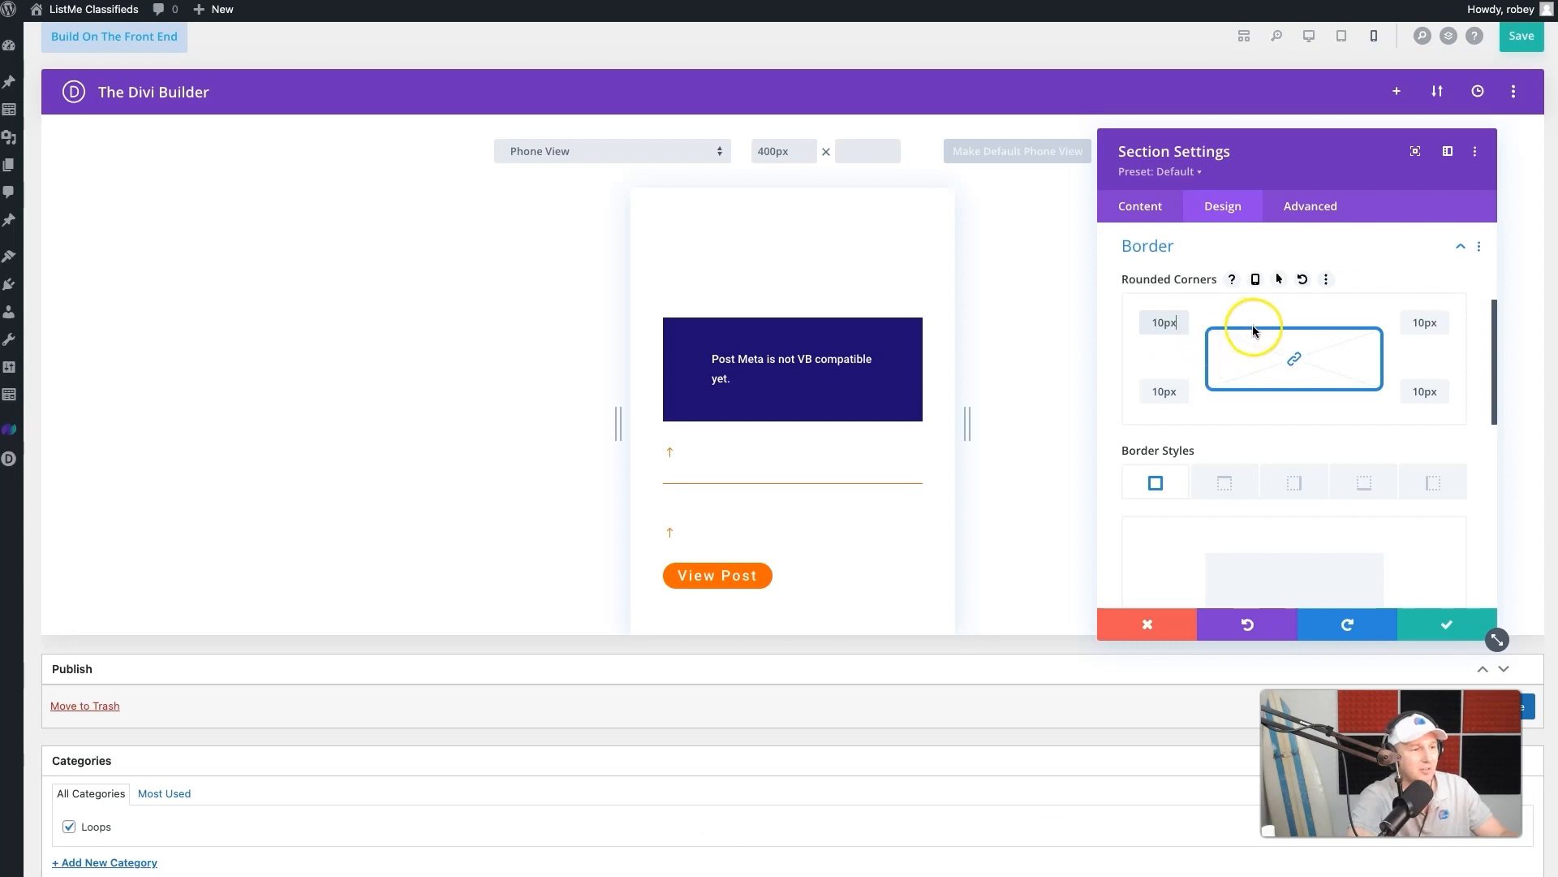
- Apply the box shadow preset that casts a soft shadow beneath the section
scroll(1235, 581, "down", 3)
scroll(1235, 581, "up", 1)
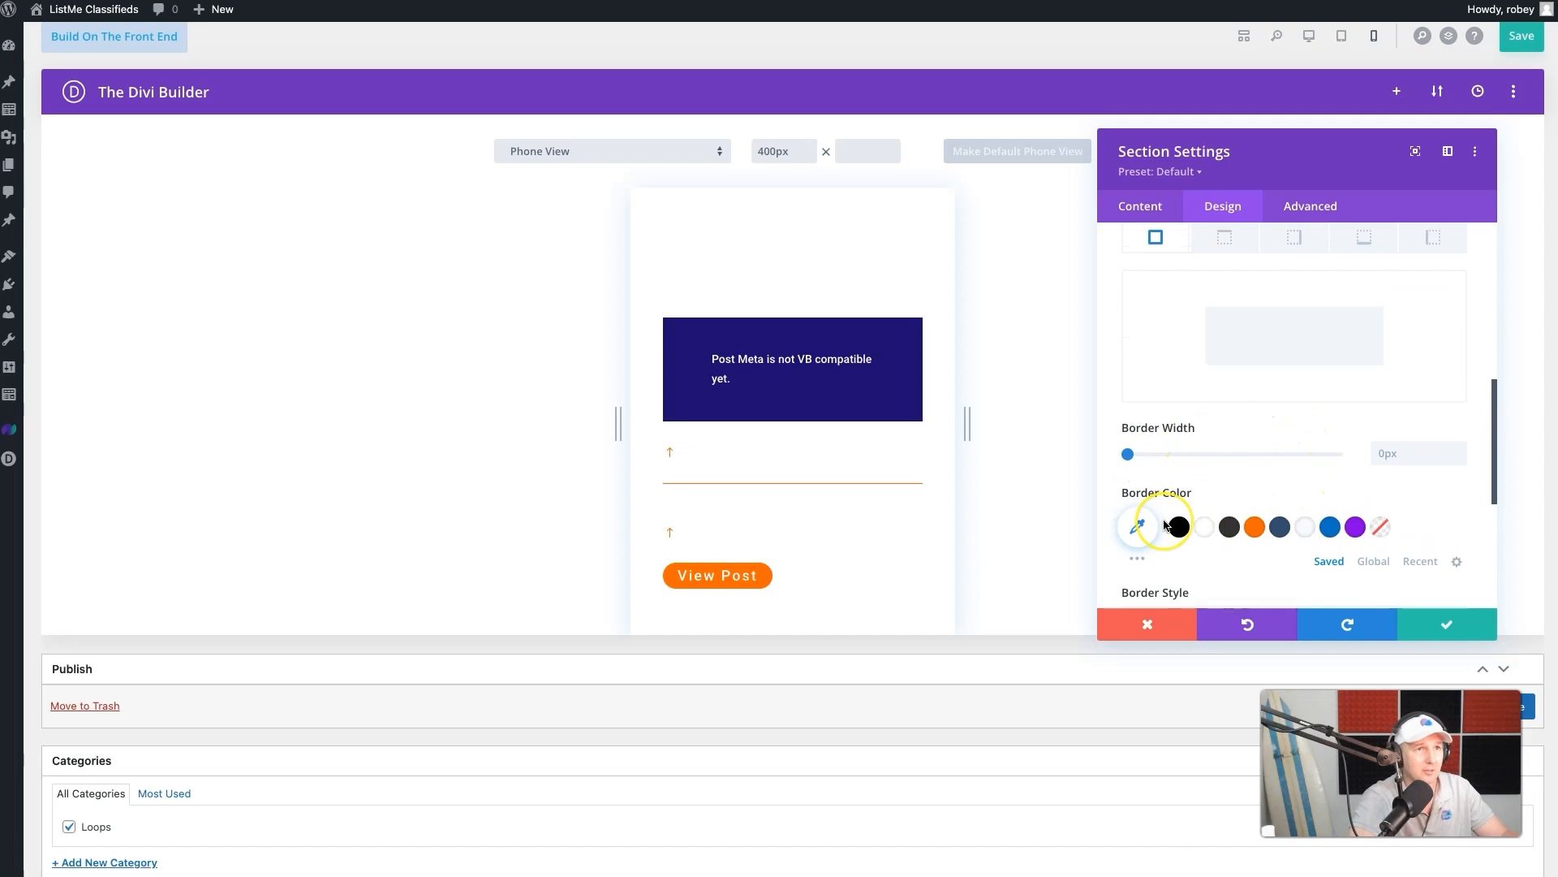
scroll(1164, 525, "down", 2)
scroll(1165, 525, "down", 2)
scroll(1164, 525, "down", 1)
left_click(1226, 376)
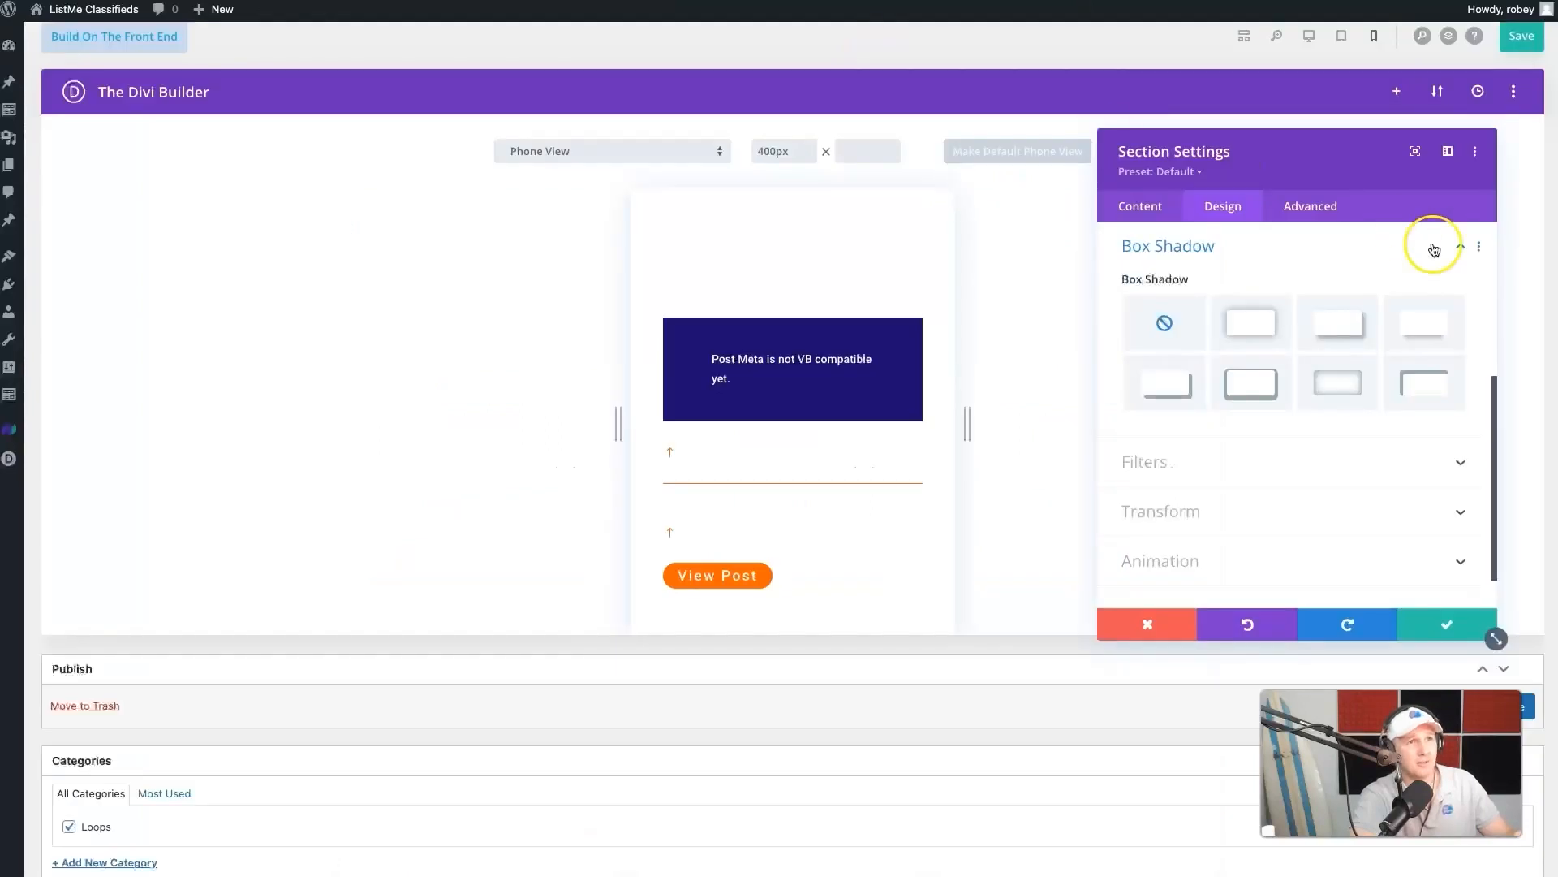
left_click(1430, 336)
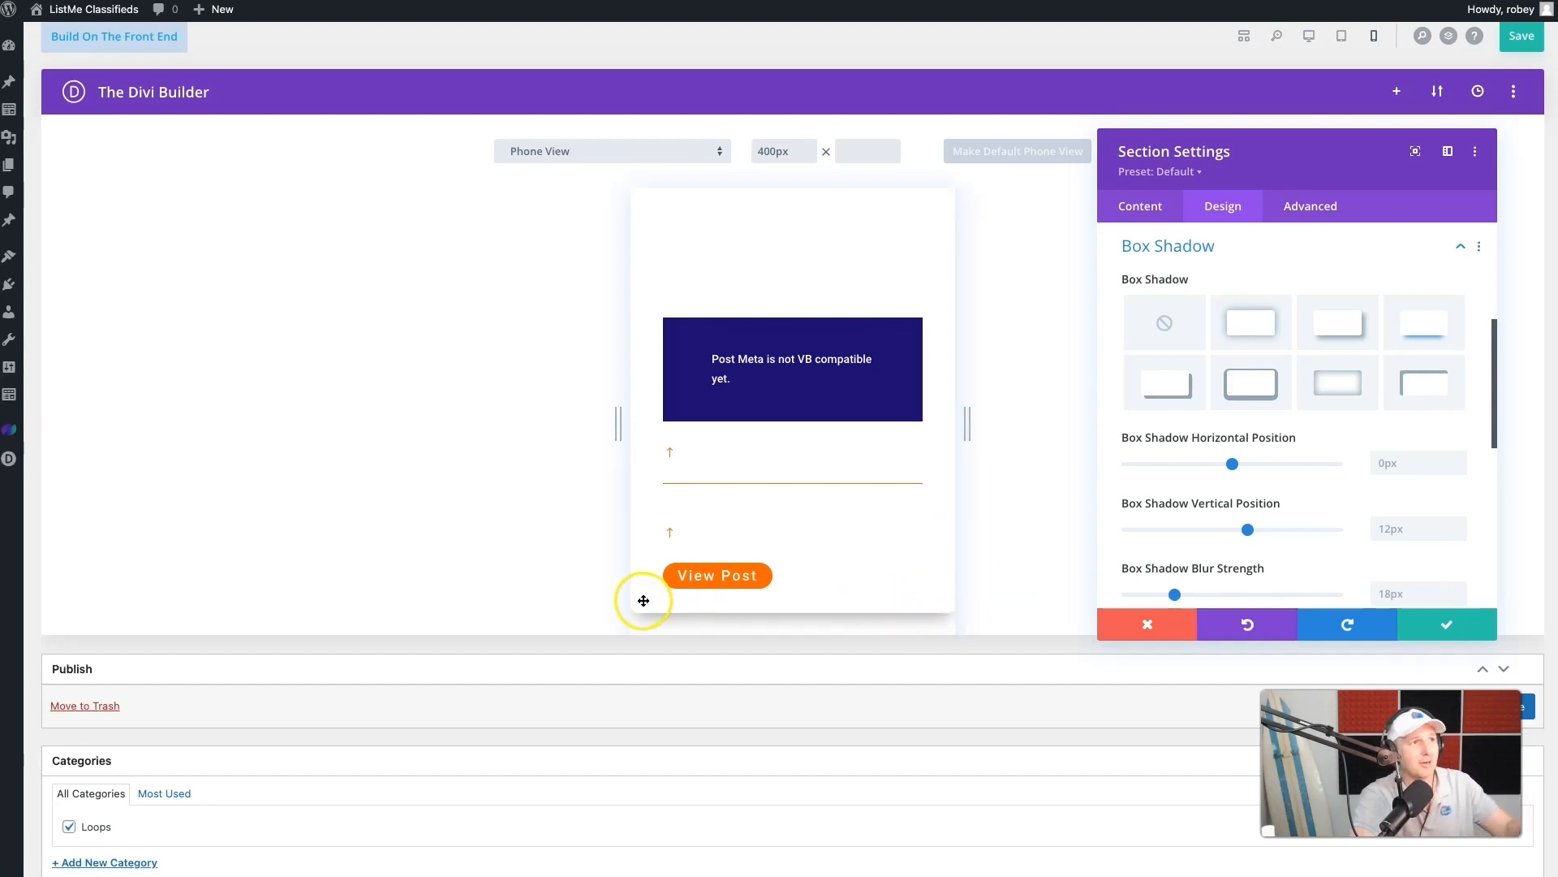
- Check the listing cards on the live page and set the section's box shadow vertical position to 15px
scroll(1302, 473, "down", 1)
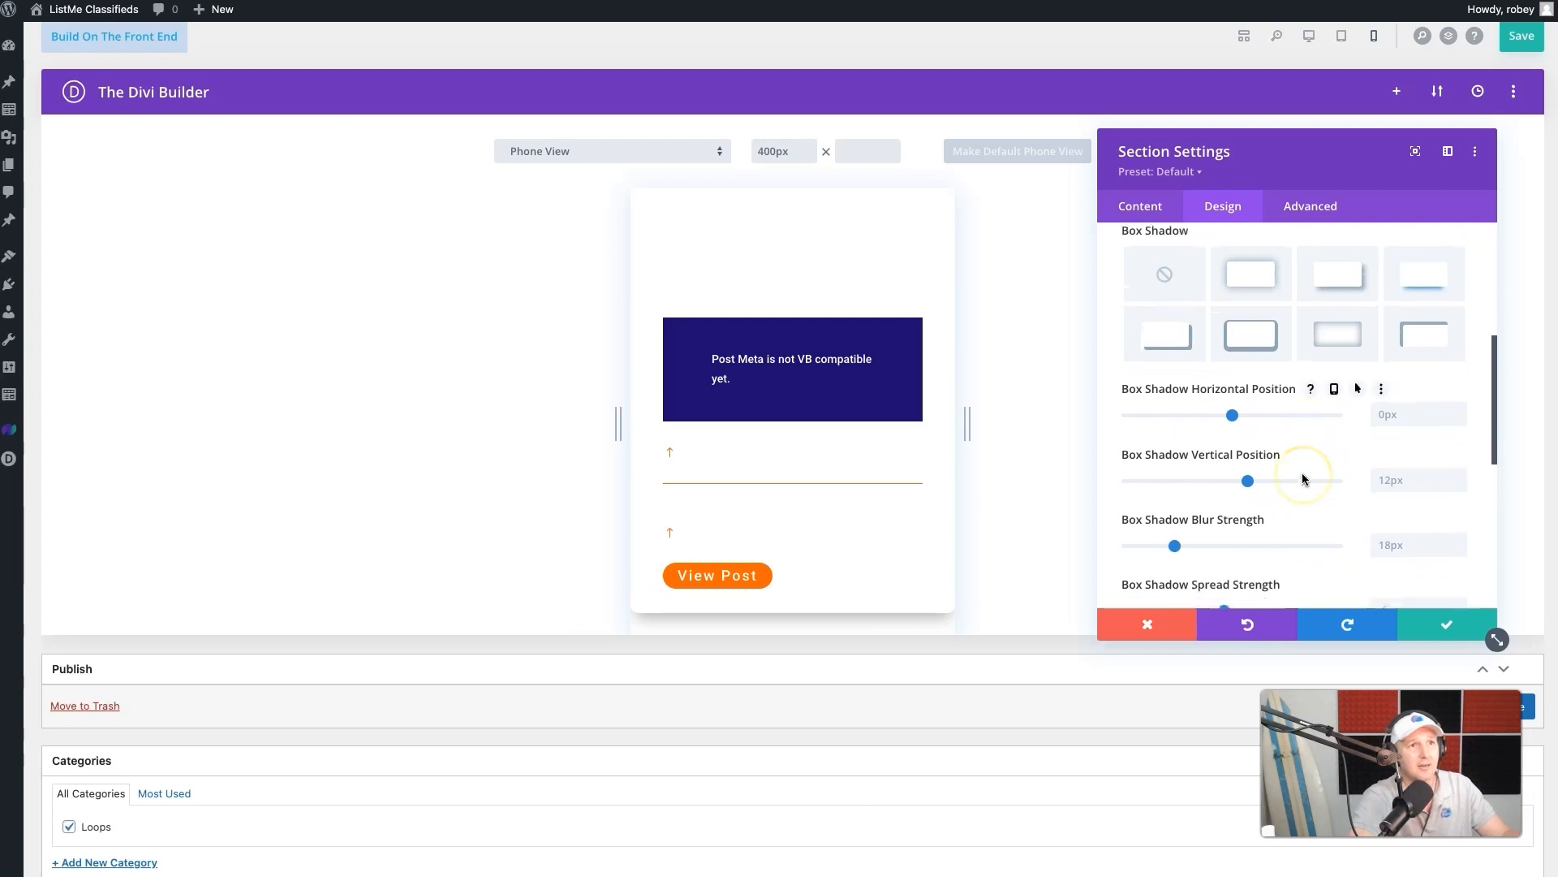
left_click(1394, 480)
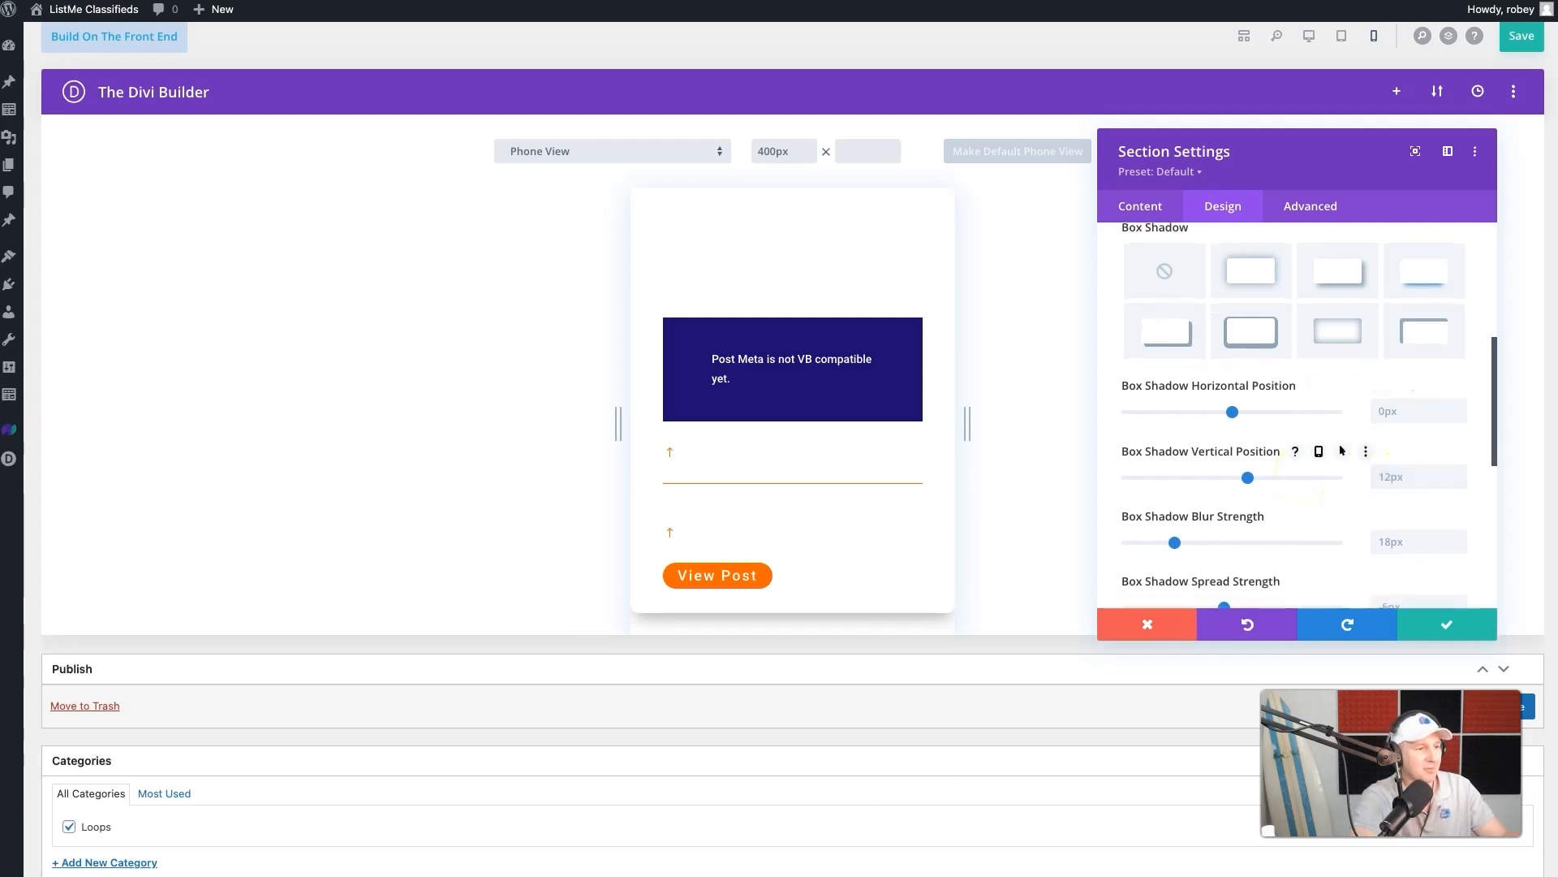
key("super+s")
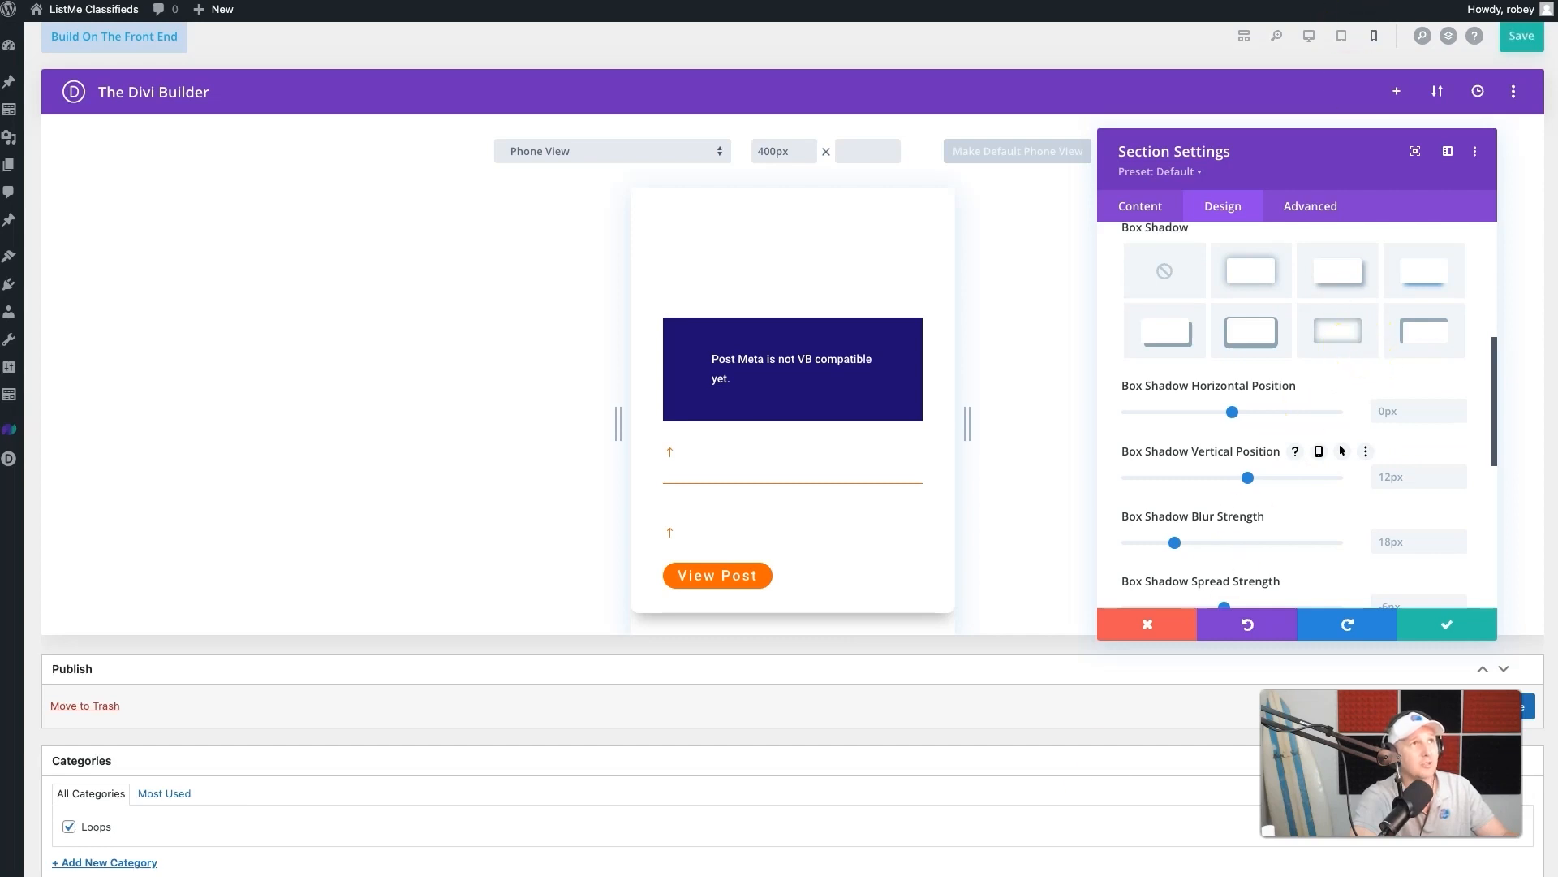
key("ctrl+Tab")
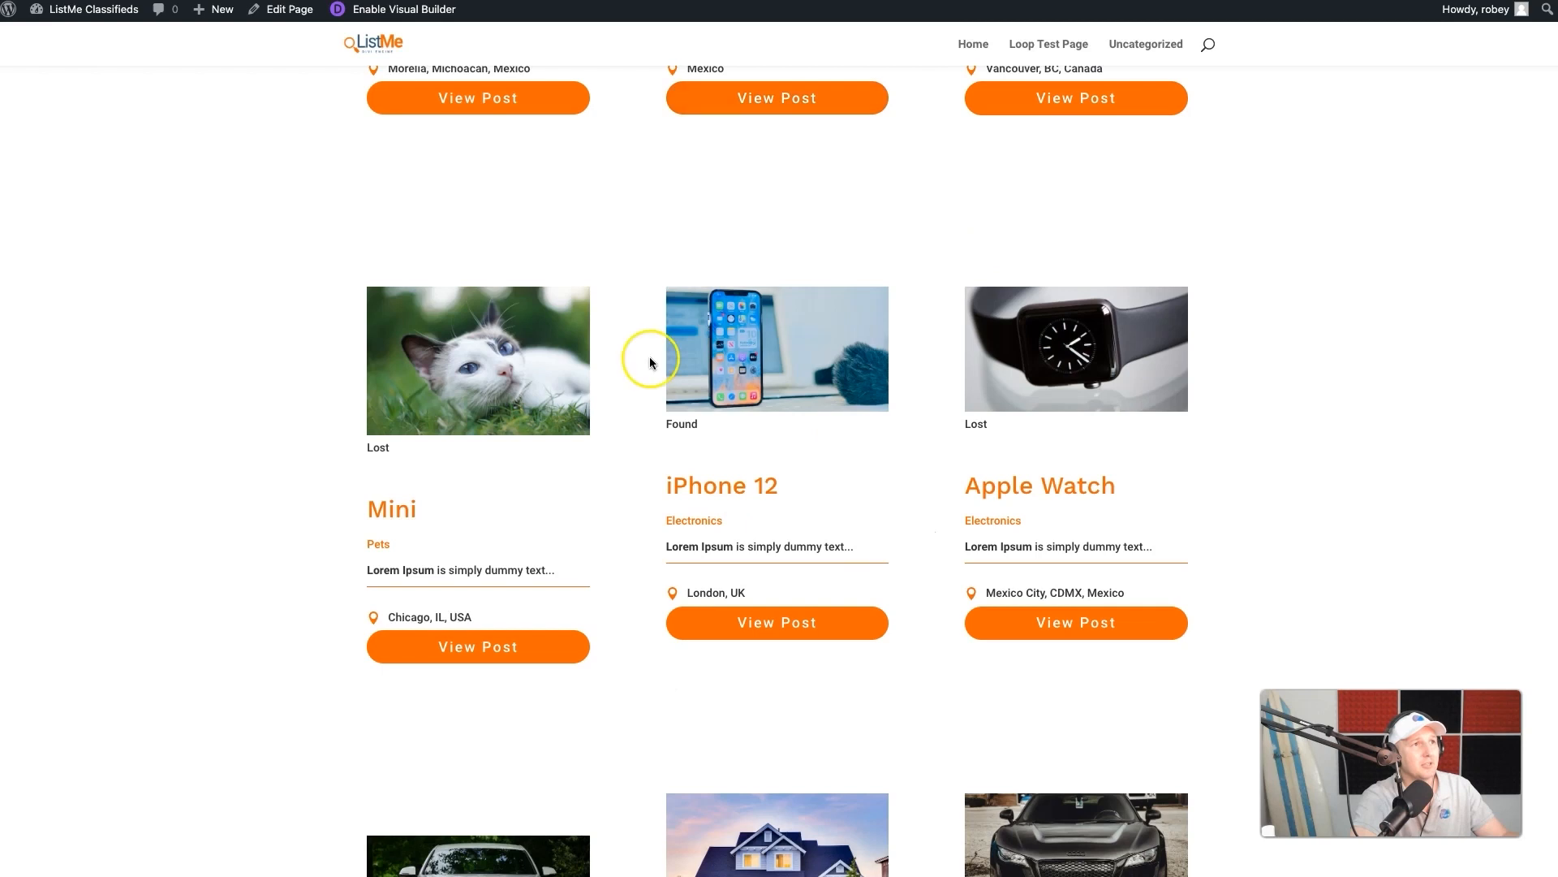
scroll(674, 349, "up", 2)
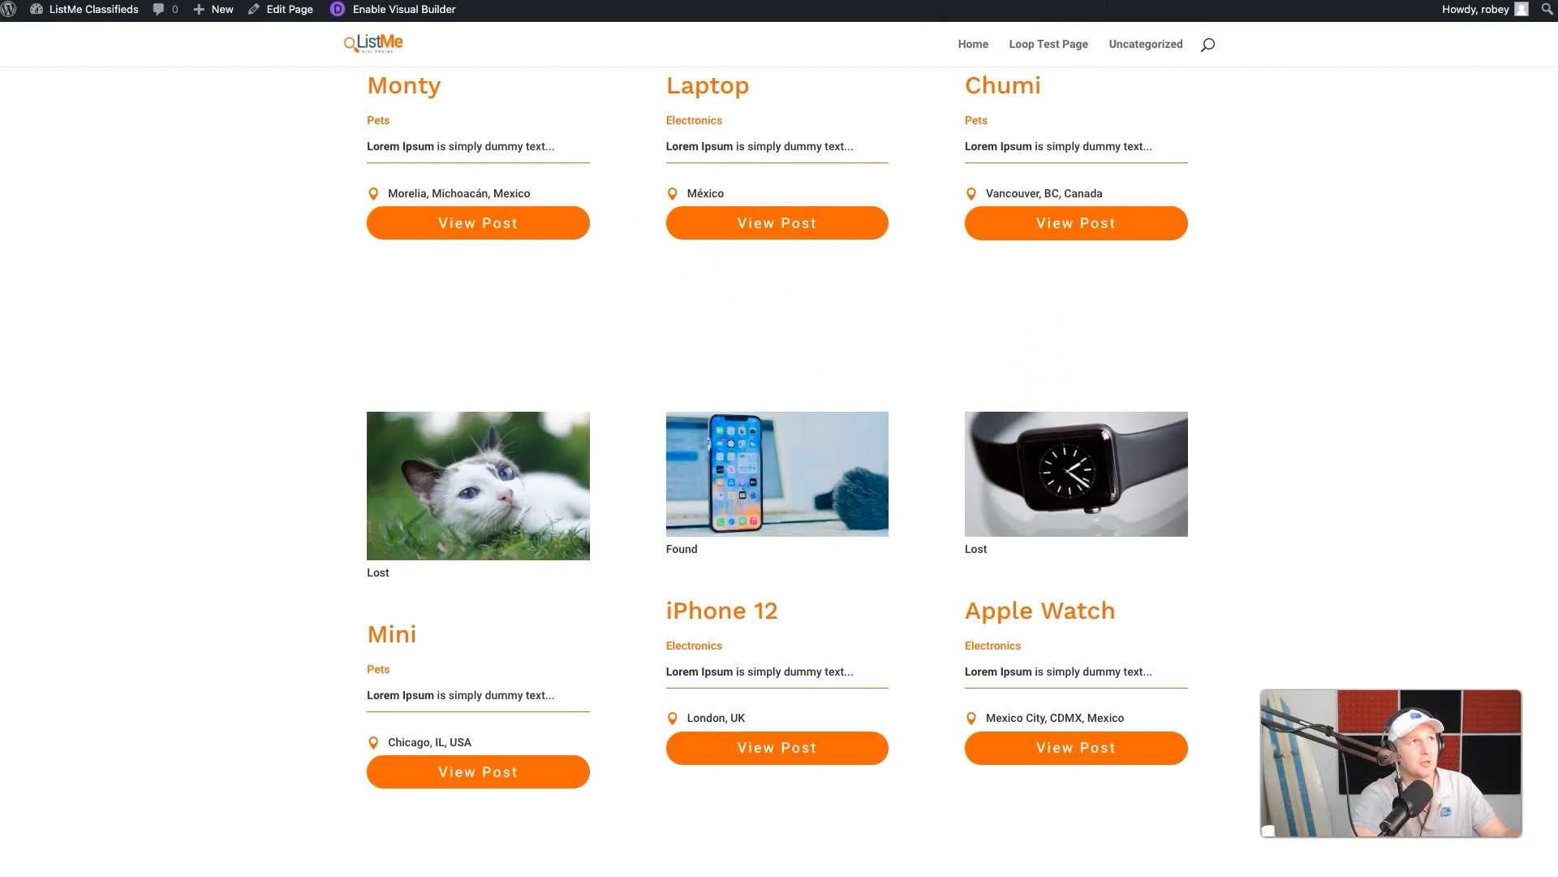
key("ctrl+shift+Tab")
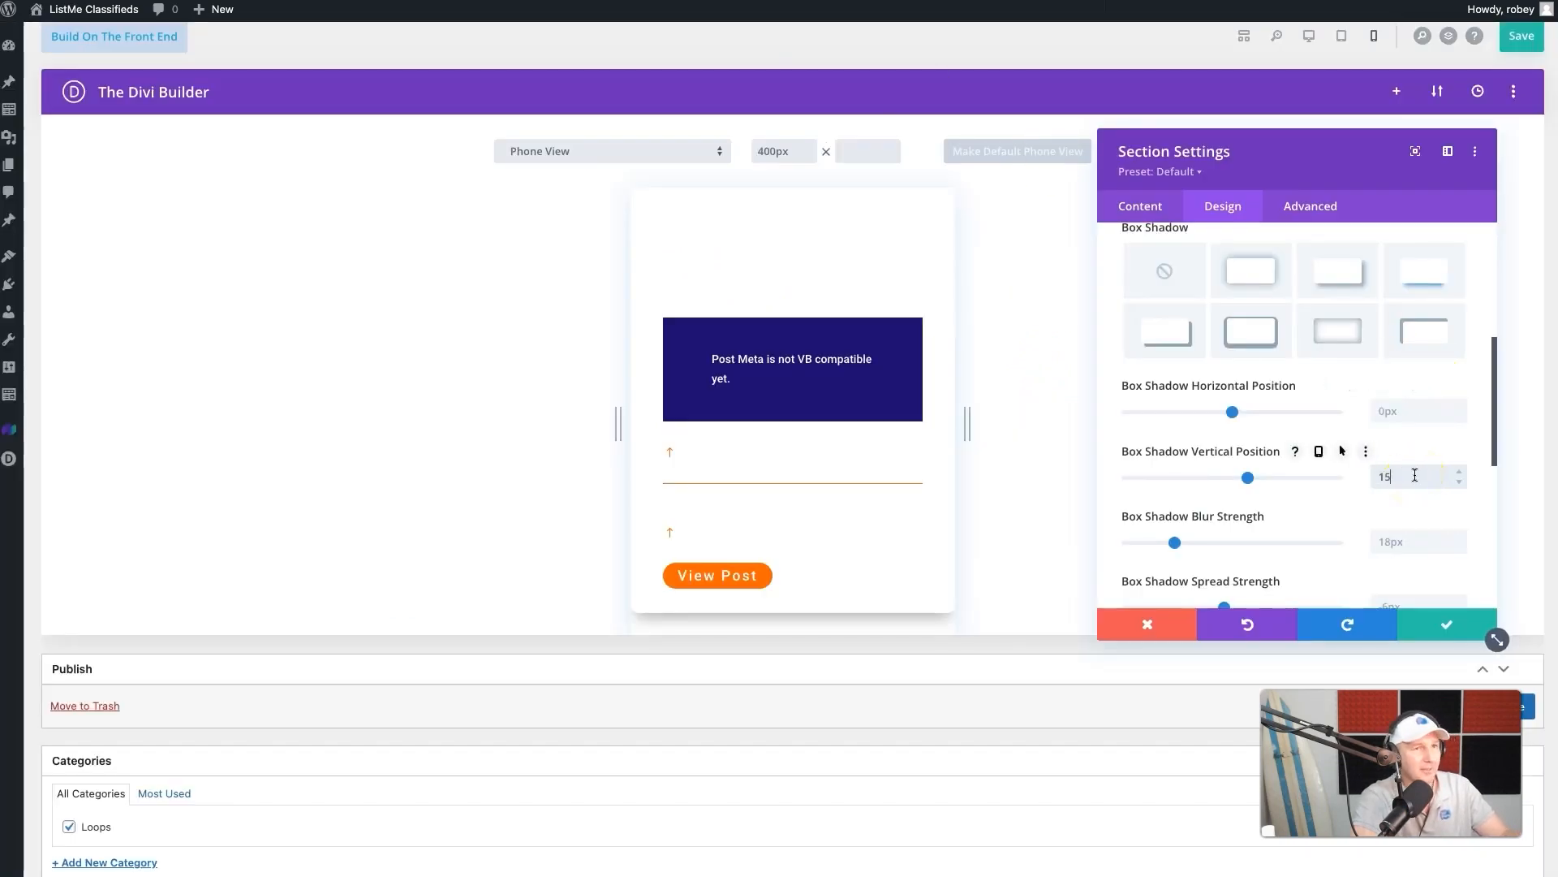
- Set the section's box shadow blur strength to 20px and its spread strength to -10px
left_click(1412, 545)
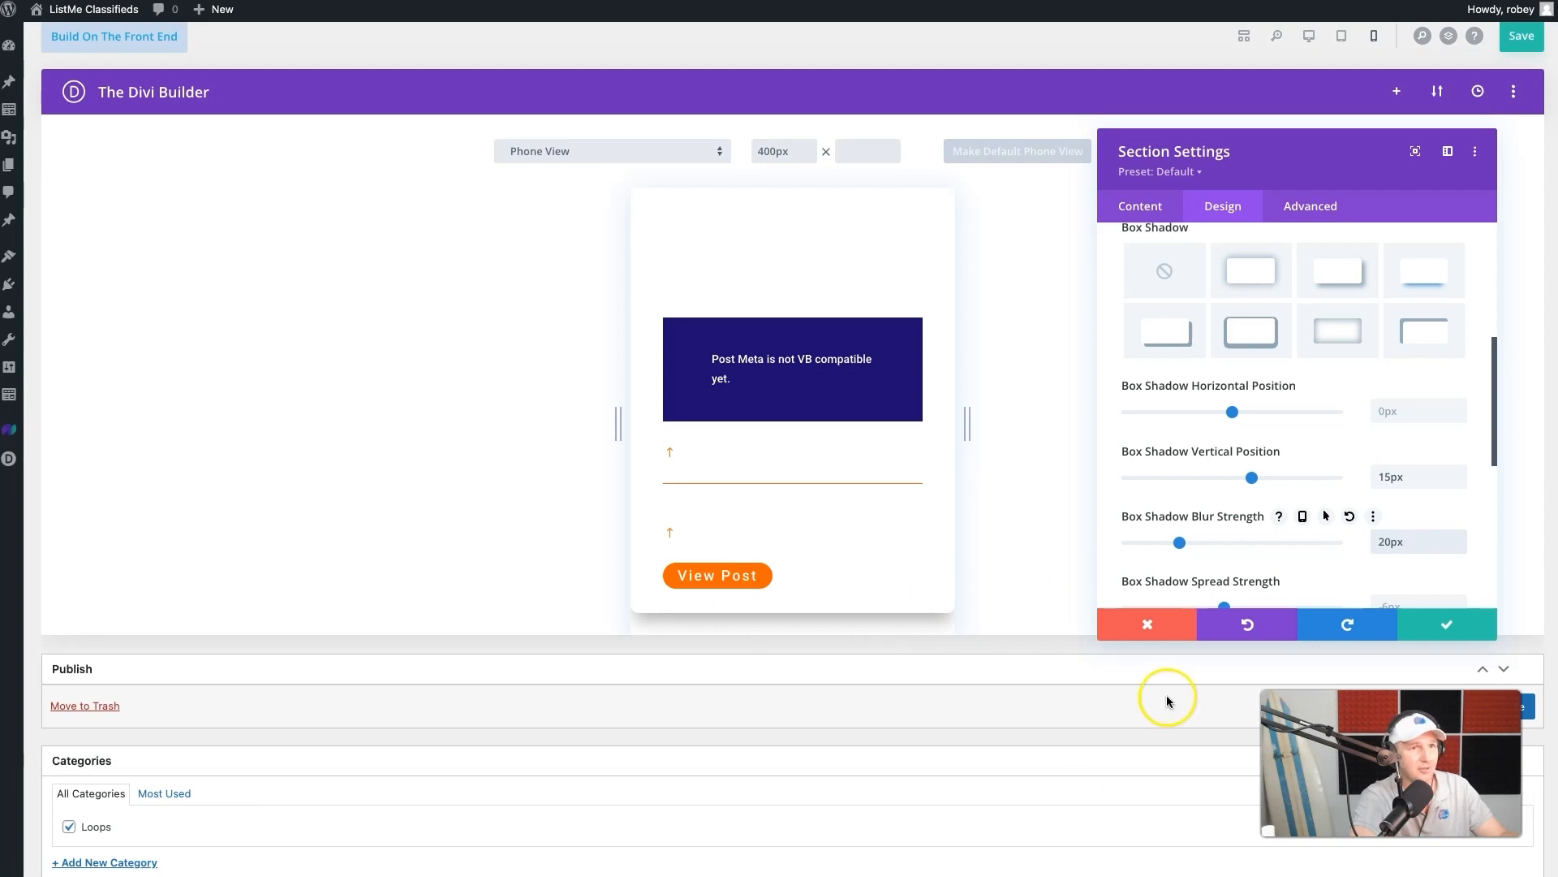
scroll(1291, 515, "down", 2)
left_click(1439, 505)
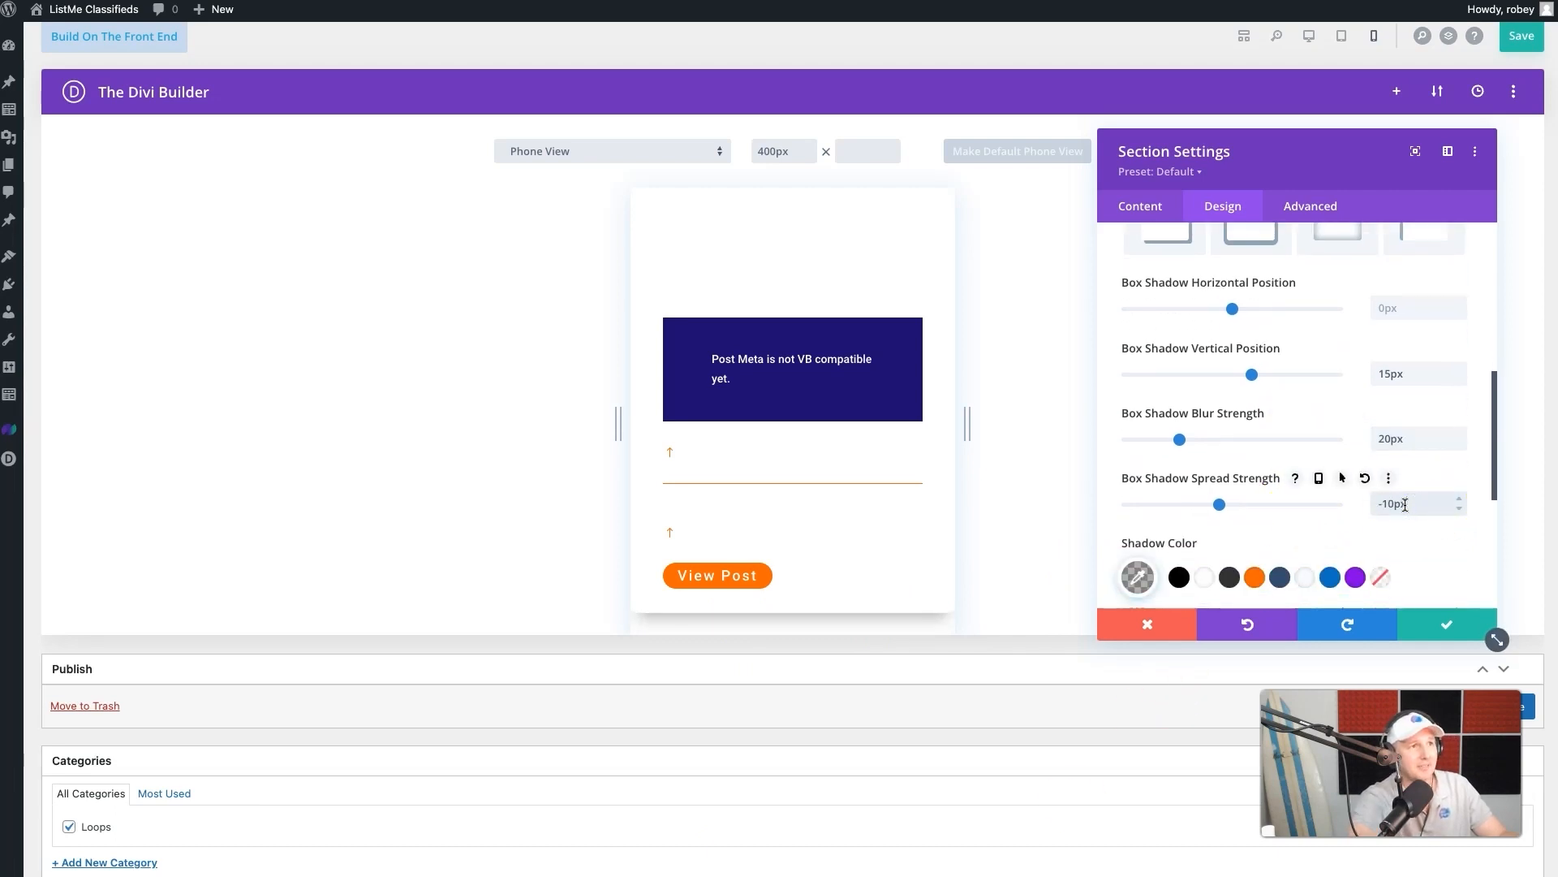
left_click(631, 617)
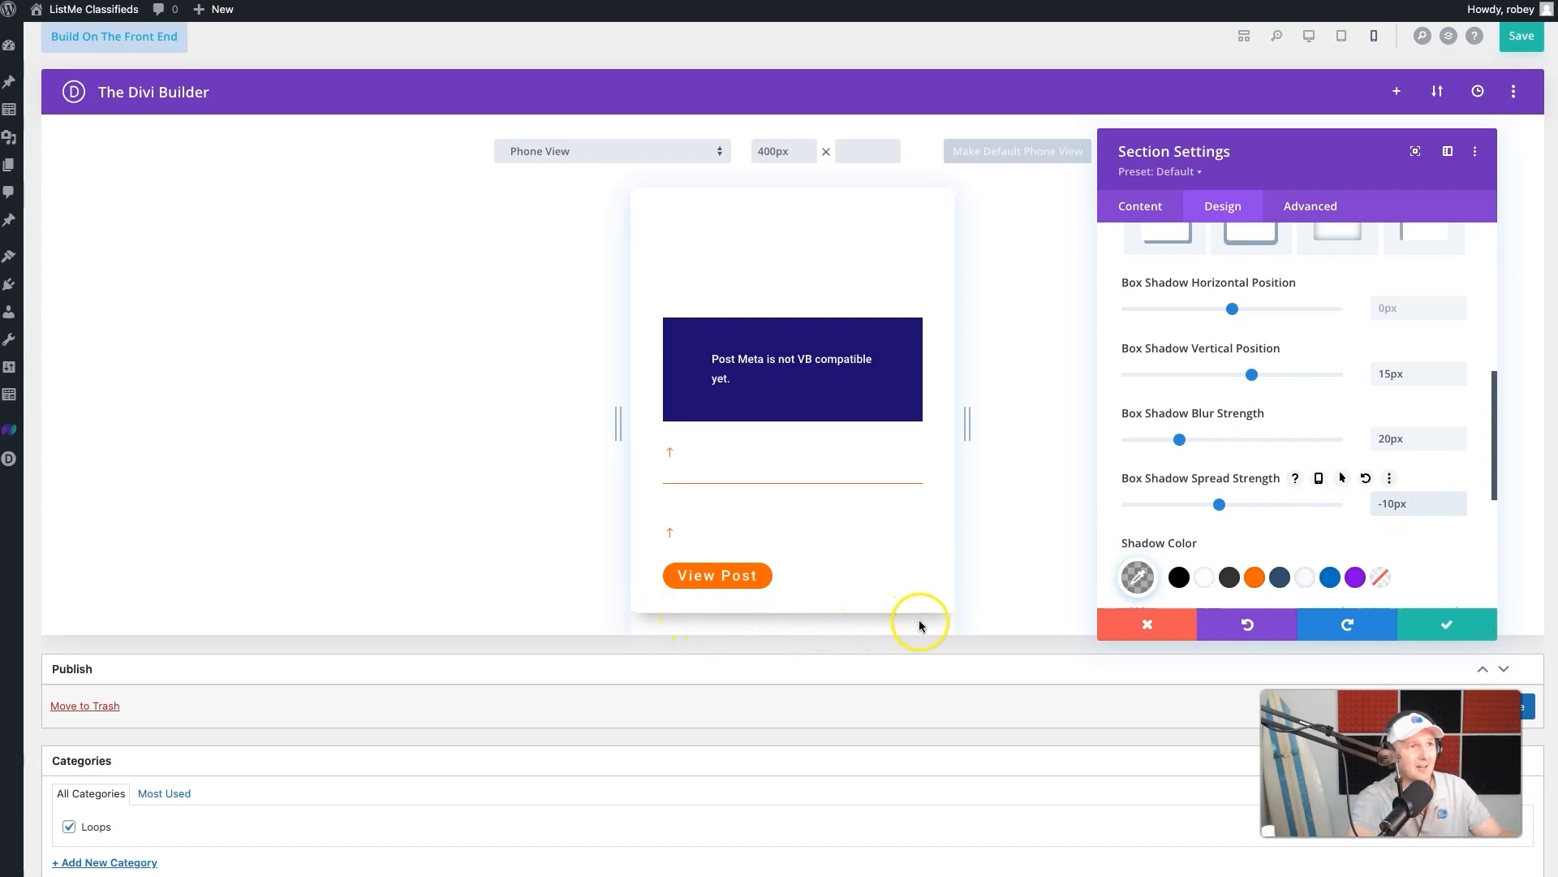
mouse_move(1222, 502)
left_mouse_down()
mouse_move(1248, 501)
mouse_move(1216, 501)
left_mouse_up()
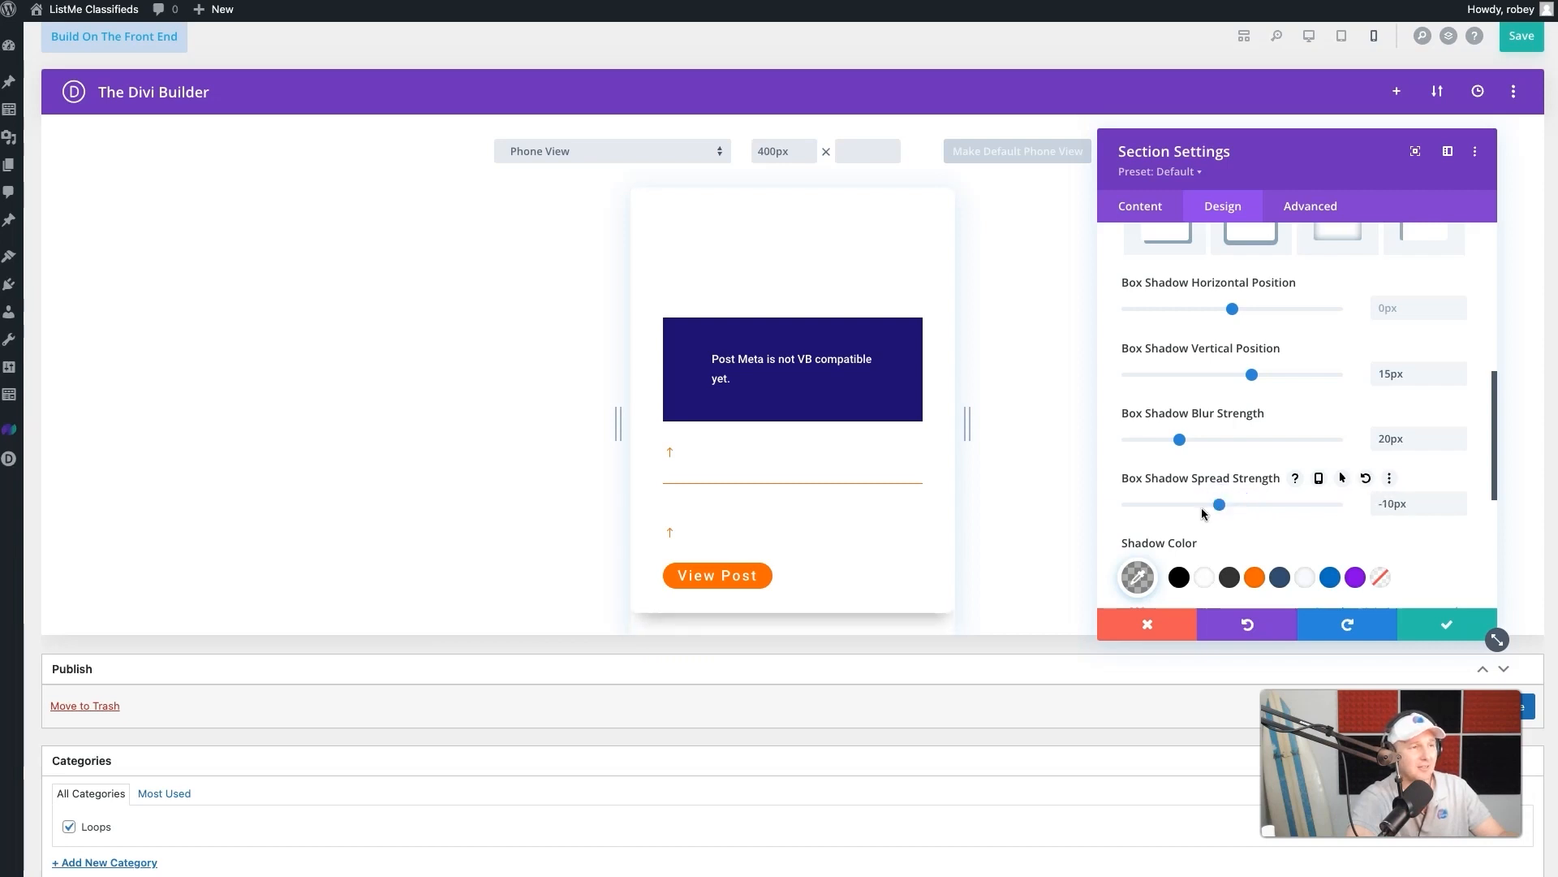
- Color the section's box shadow with the saved dark blue #334E6F and lower its opacity to 0.15
scroll(1204, 514, "down", 1)
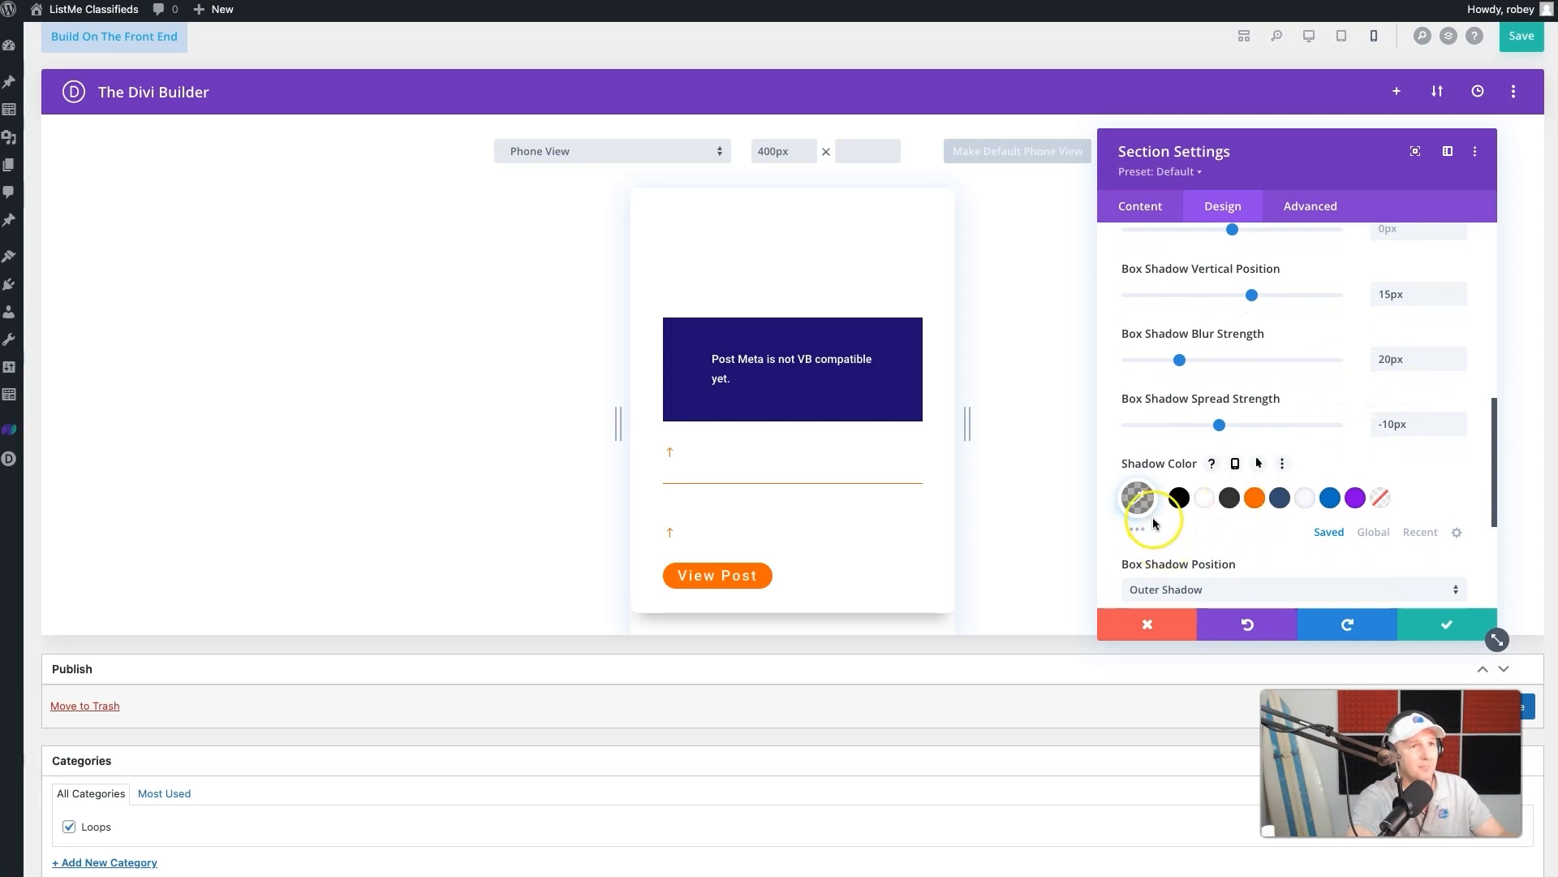
left_click(1281, 500)
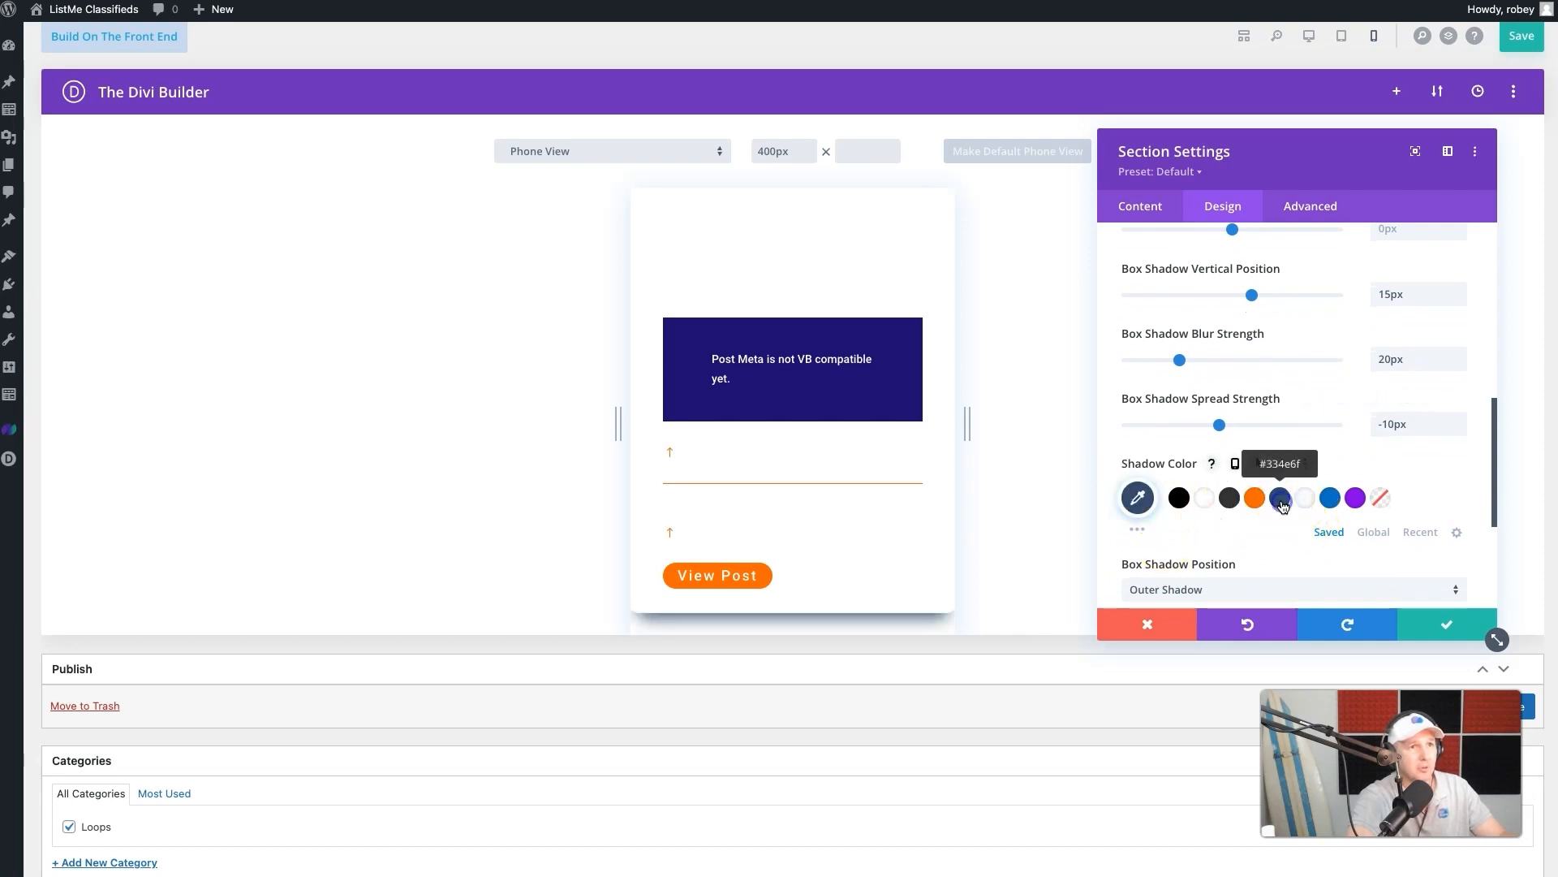
left_click(1137, 497)
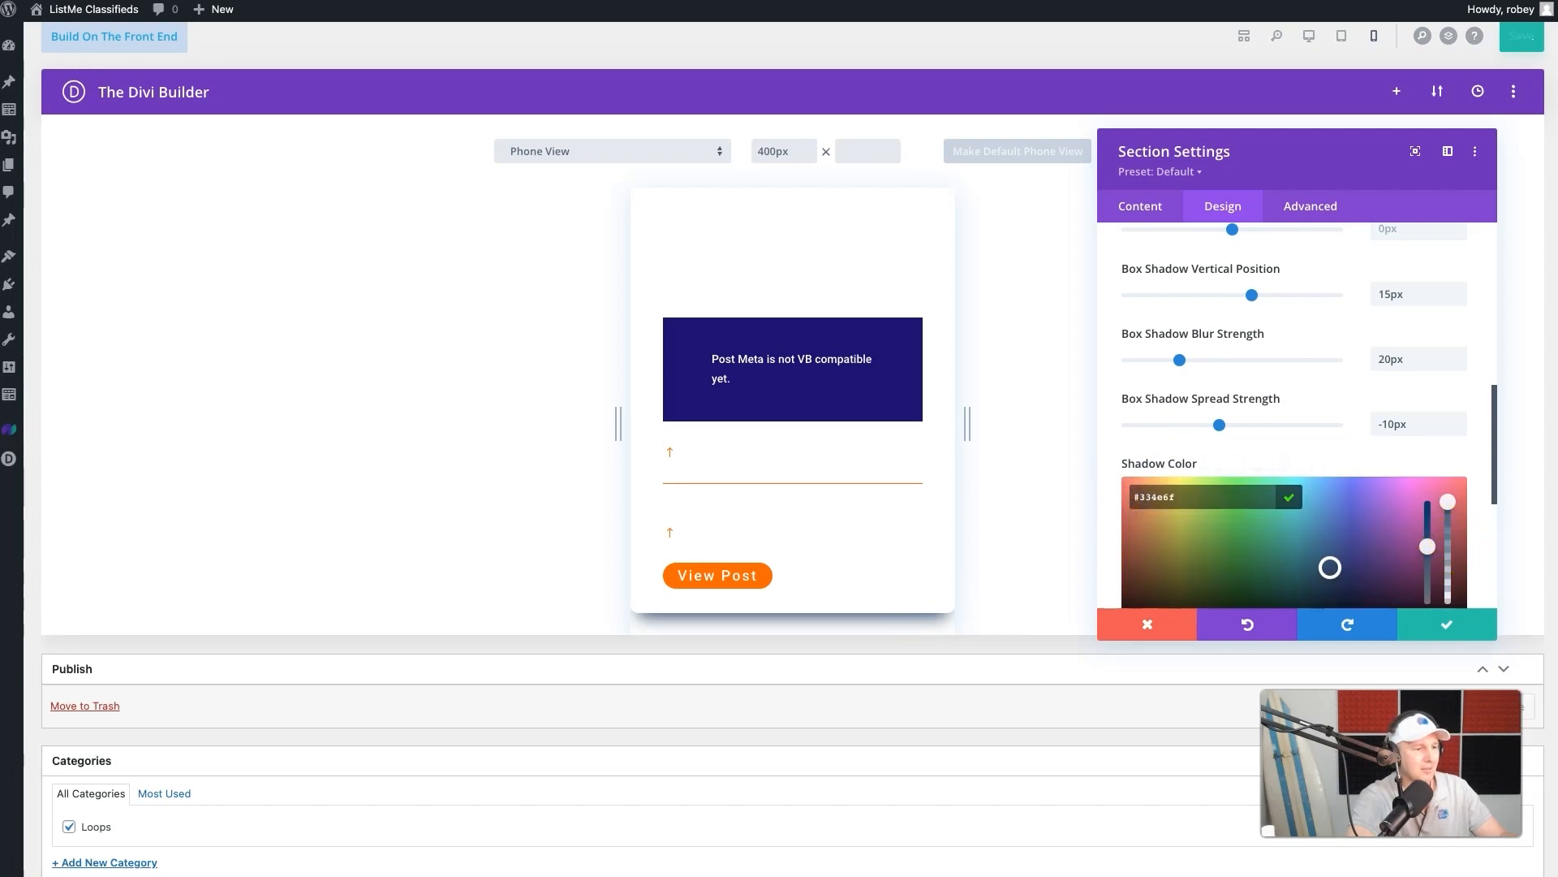
scroll(1451, 487, "down", 2)
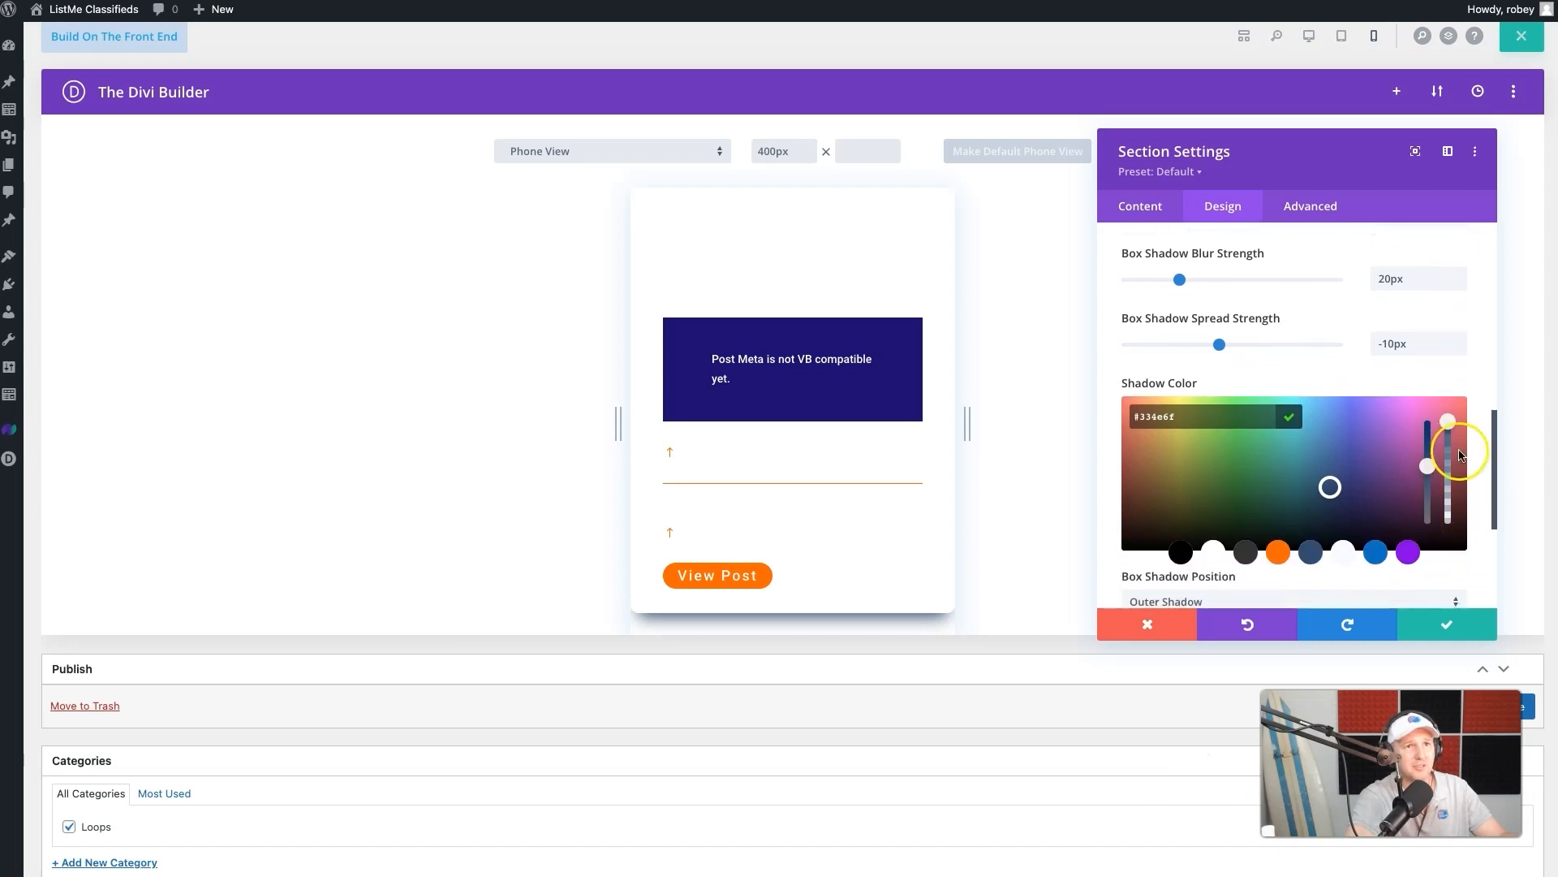
left_click_drag(1447, 422, 1448, 506)
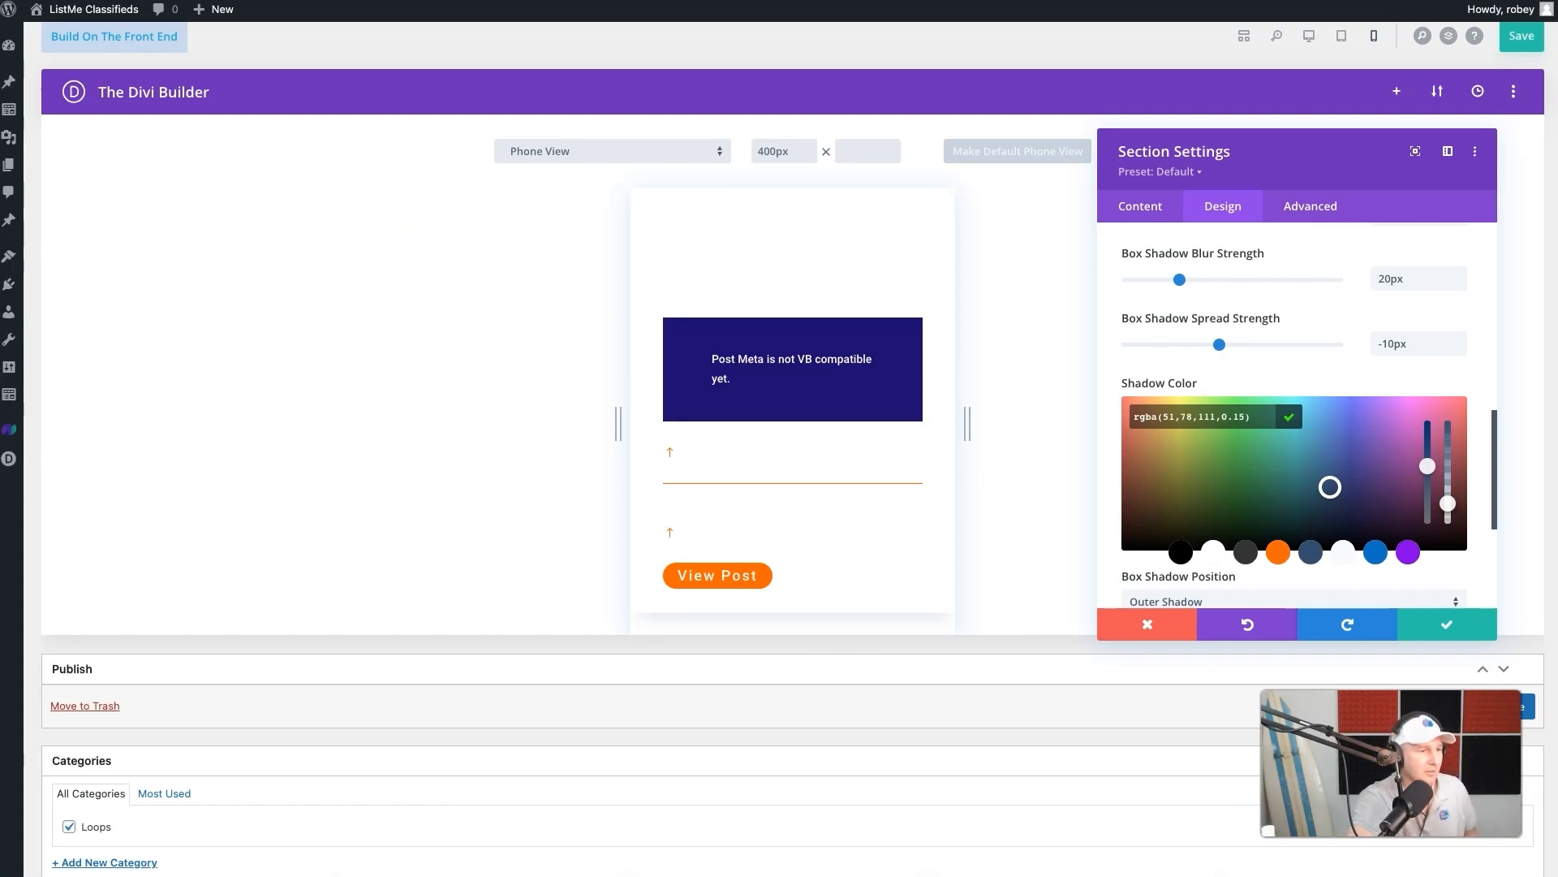
scroll(1350, 503, "down", 3)
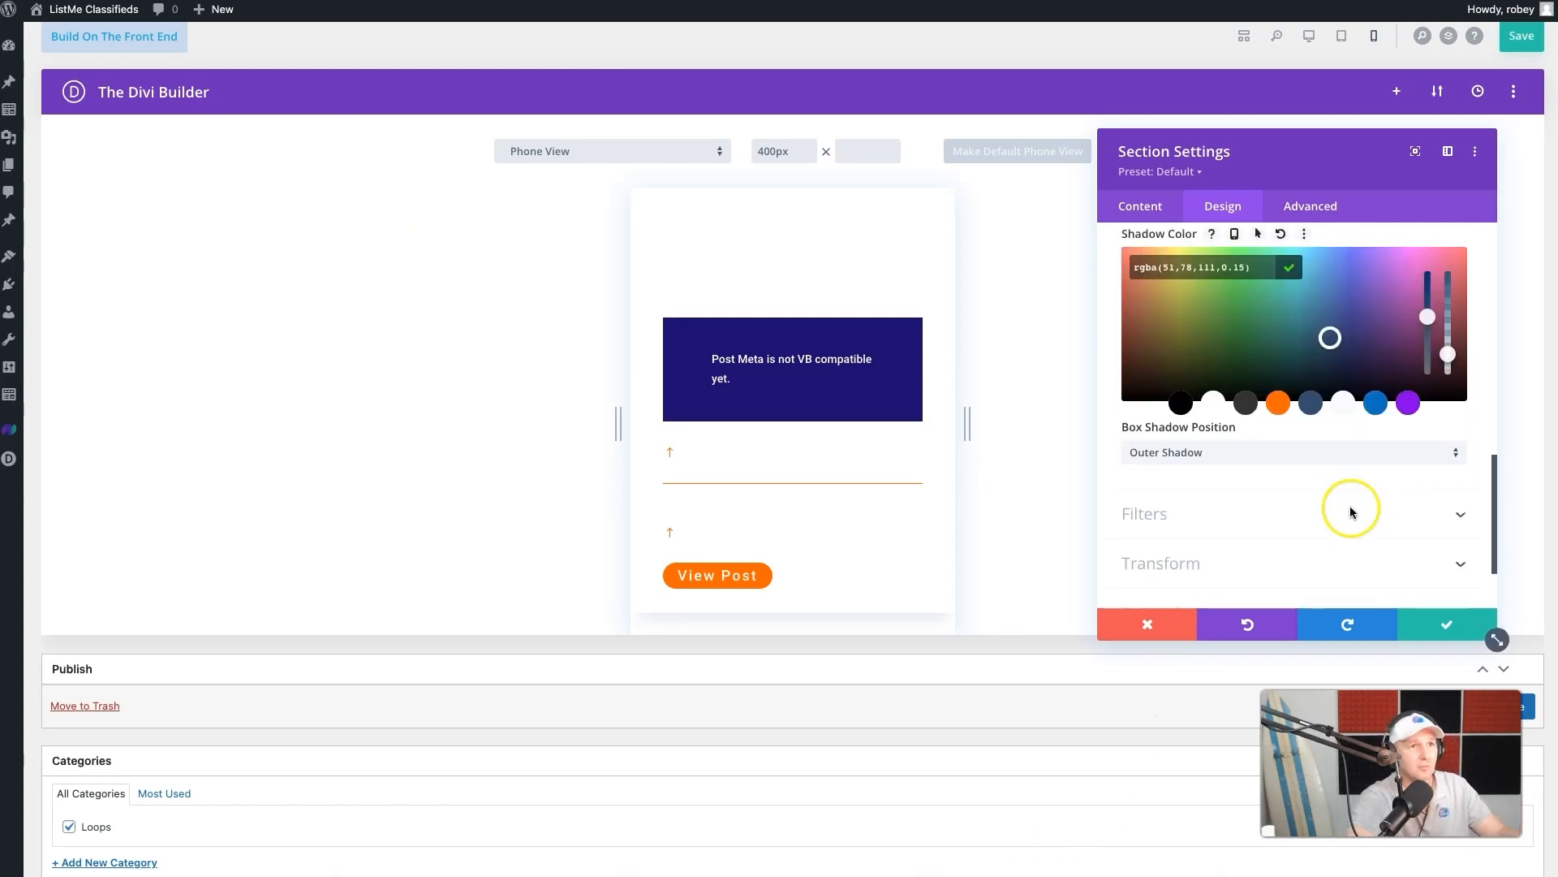
scroll(1227, 511, "down", 1)
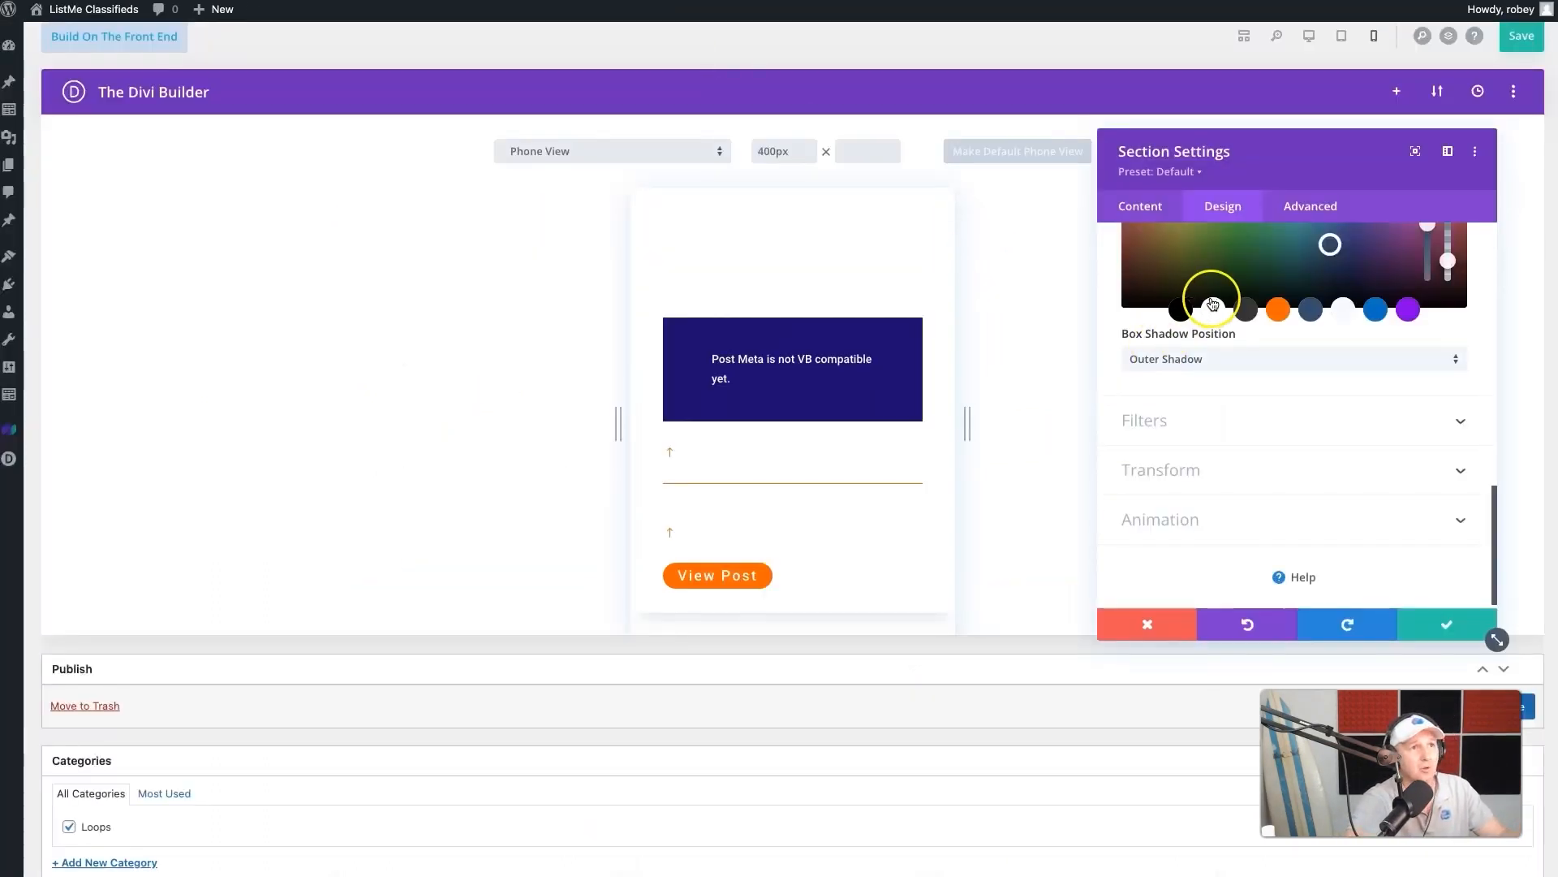
- Enable hover options for the section's transform and edit the scale for its hover state
left_click(1165, 470)
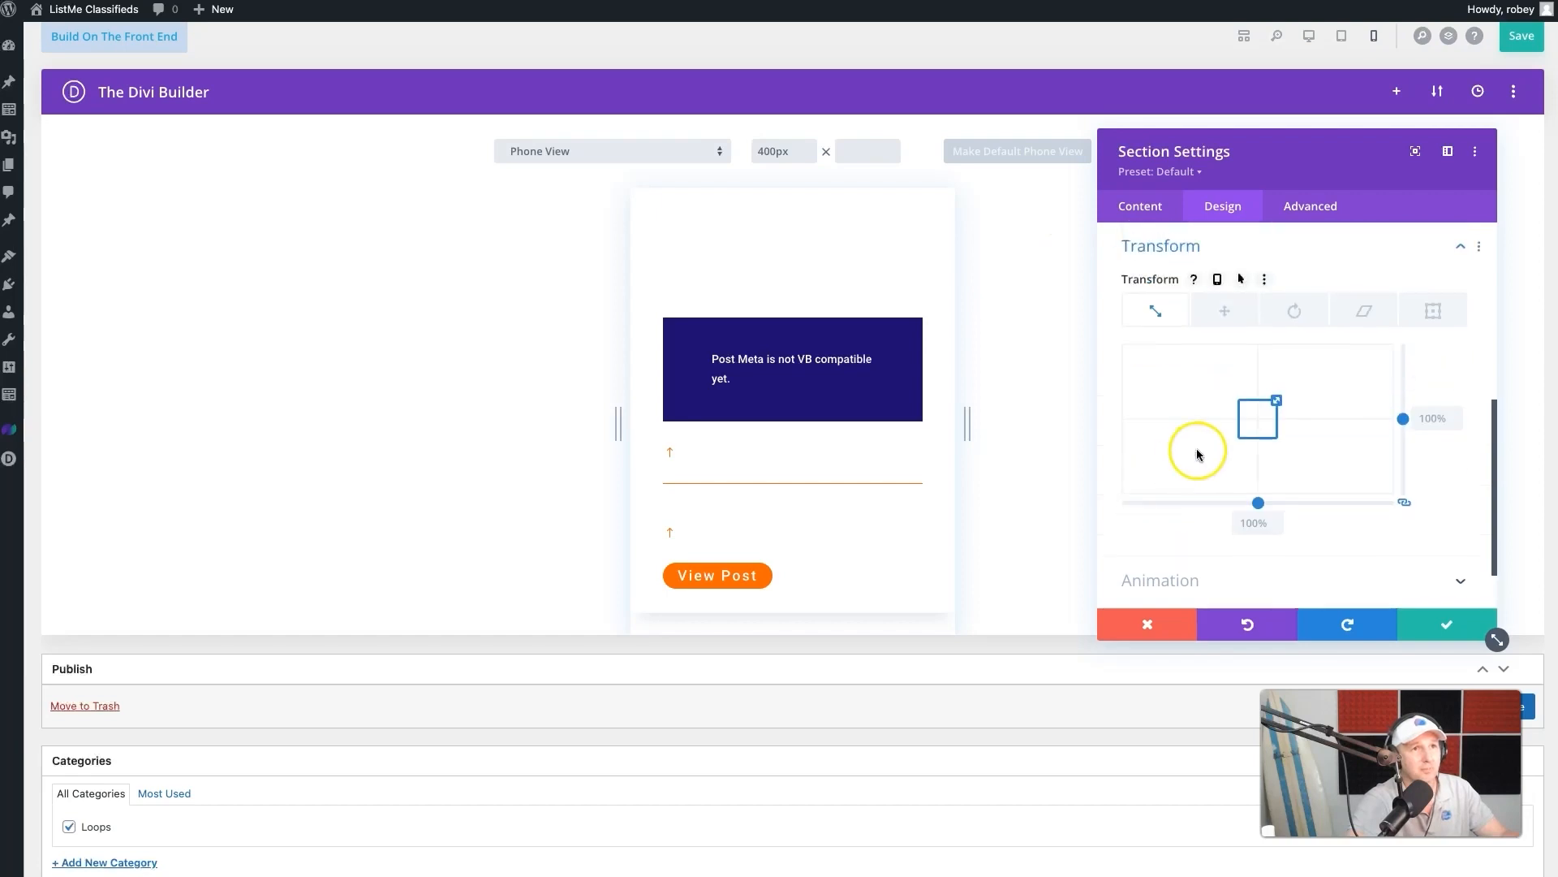
left_click(1241, 281)
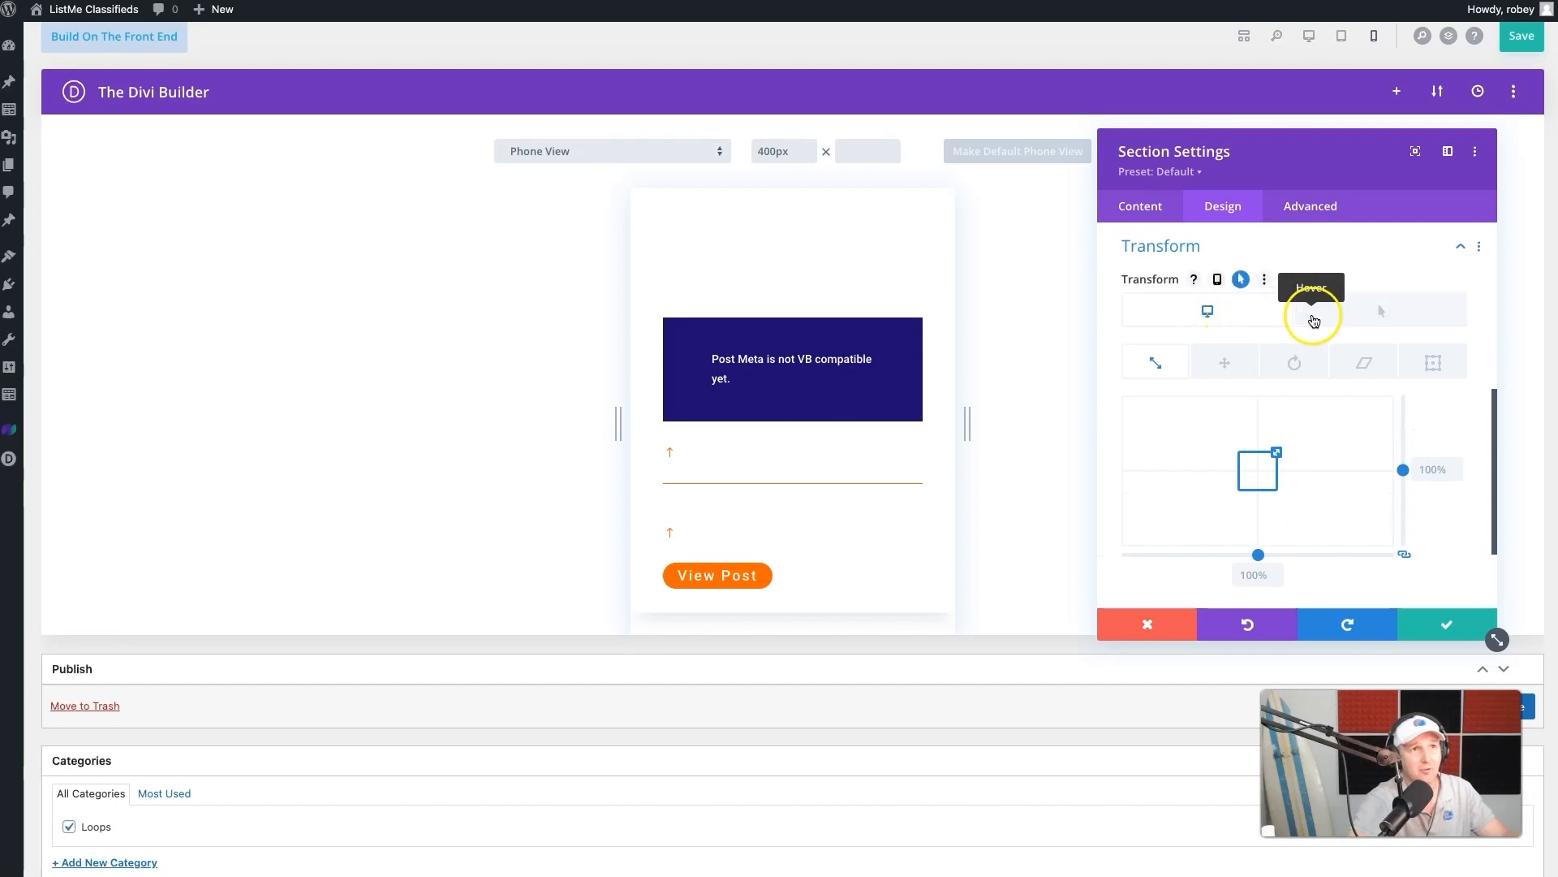
left_click(1353, 316)
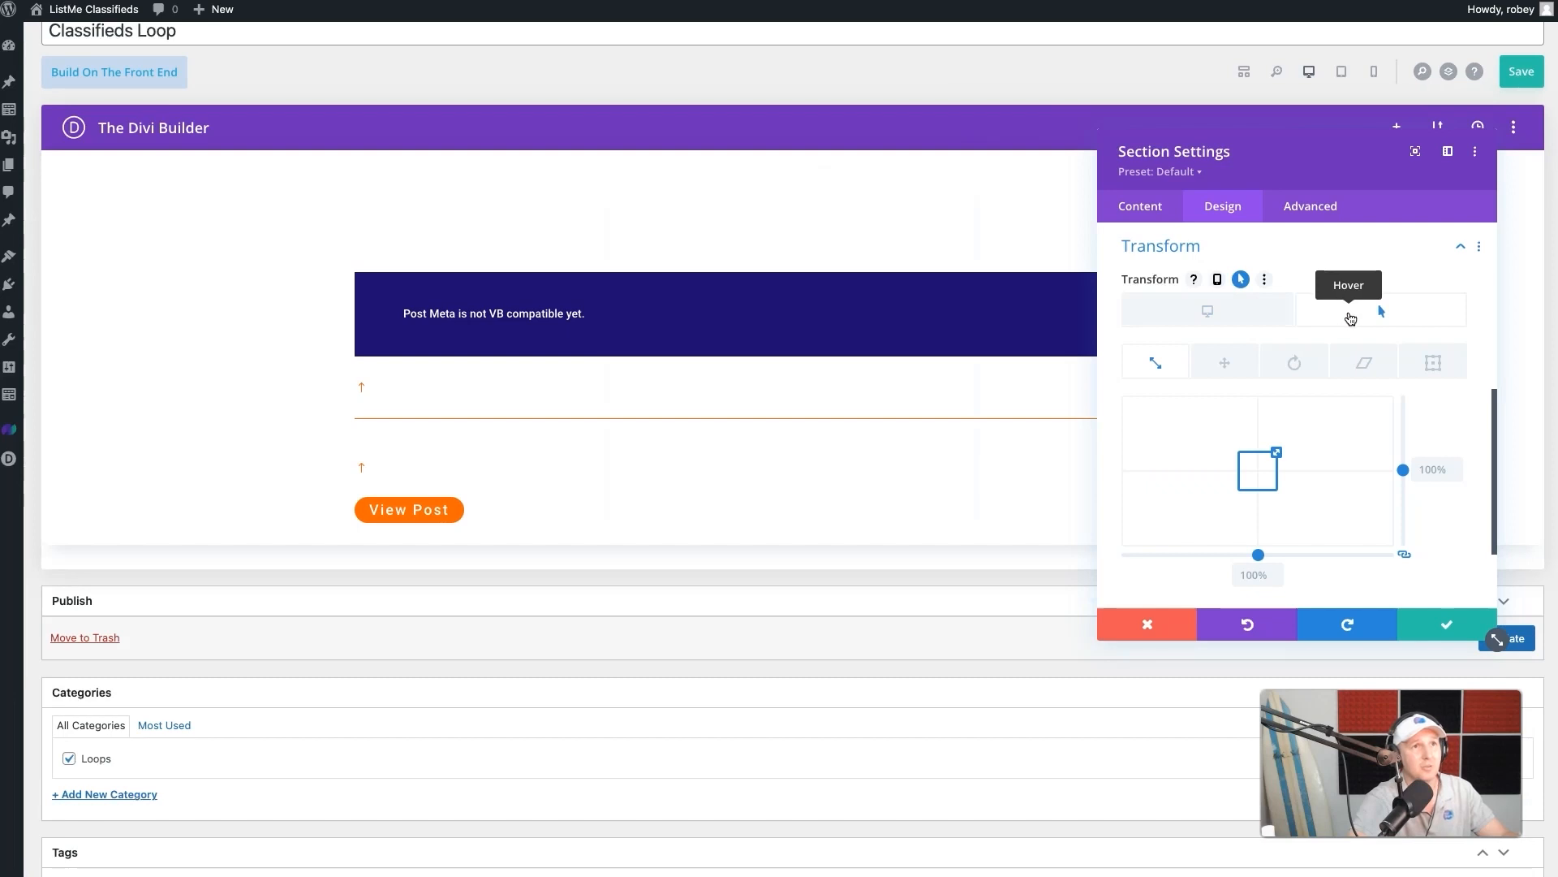
left_click(1437, 471)
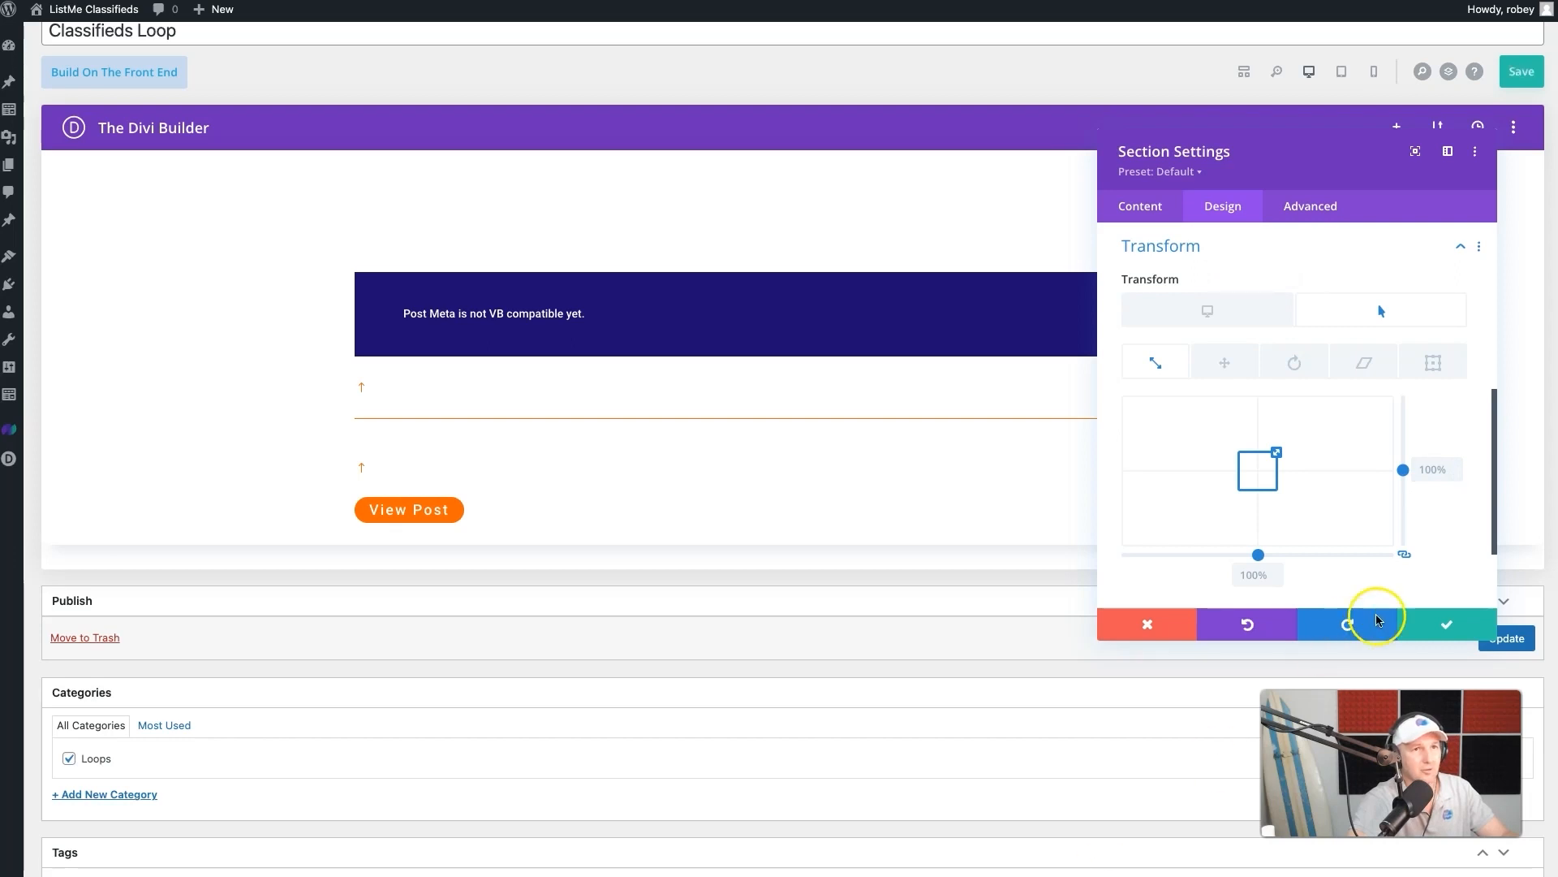
left_click(1439, 469)
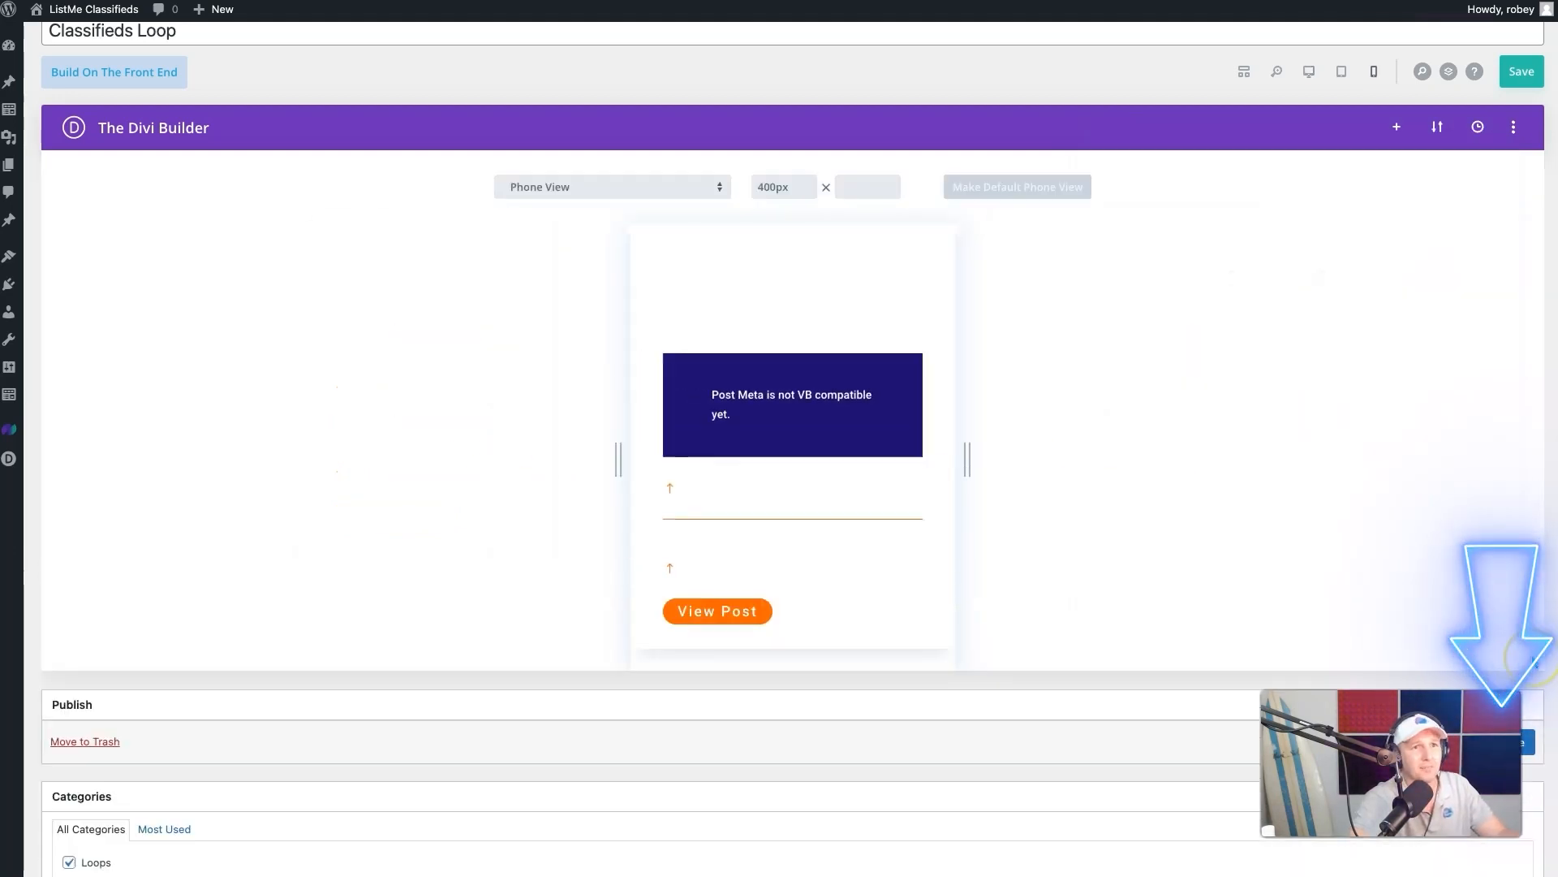
- Update the Classifieds Loop layout and check the listing cards on the live page
left_click(1527, 741)
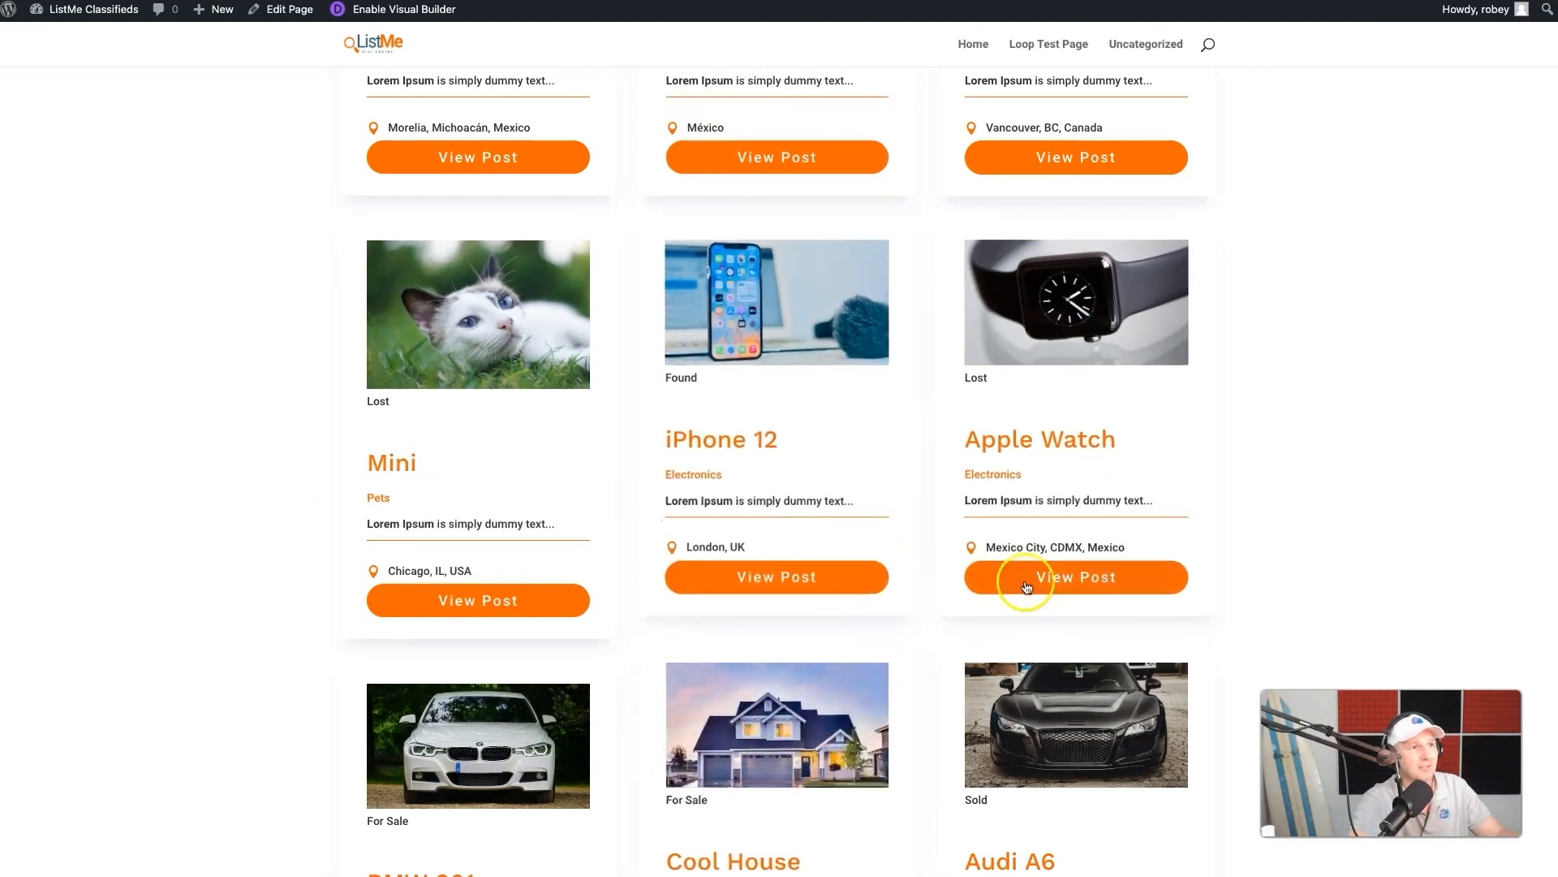
scroll(454, 629, "down", 2)
scroll(442, 628, "down", 4)
scroll(442, 628, "up", 8)
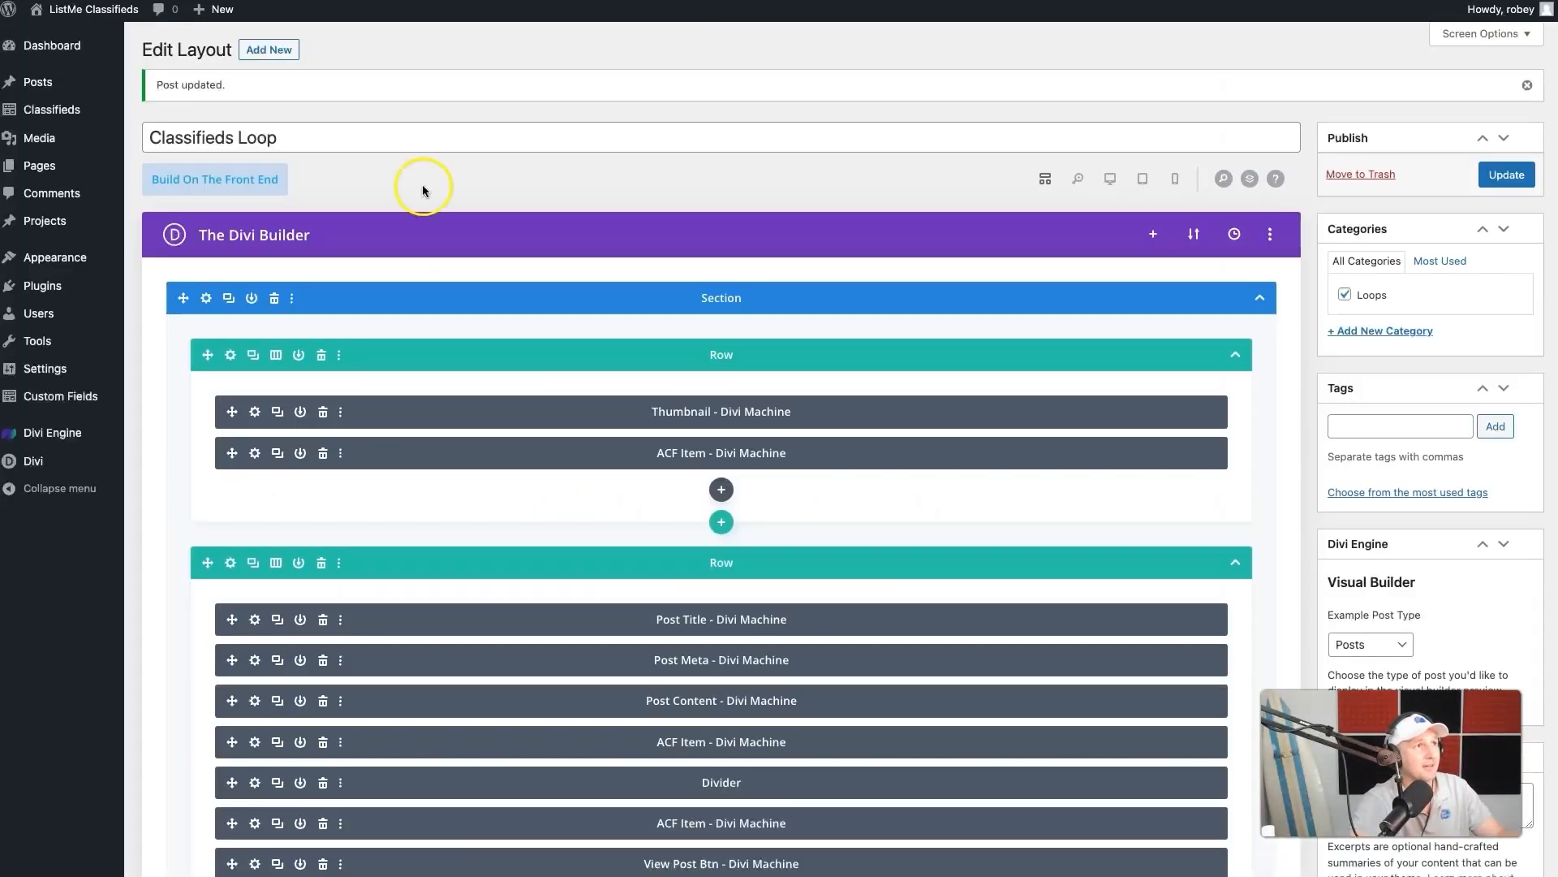
scroll(740, 96, "down", 2)
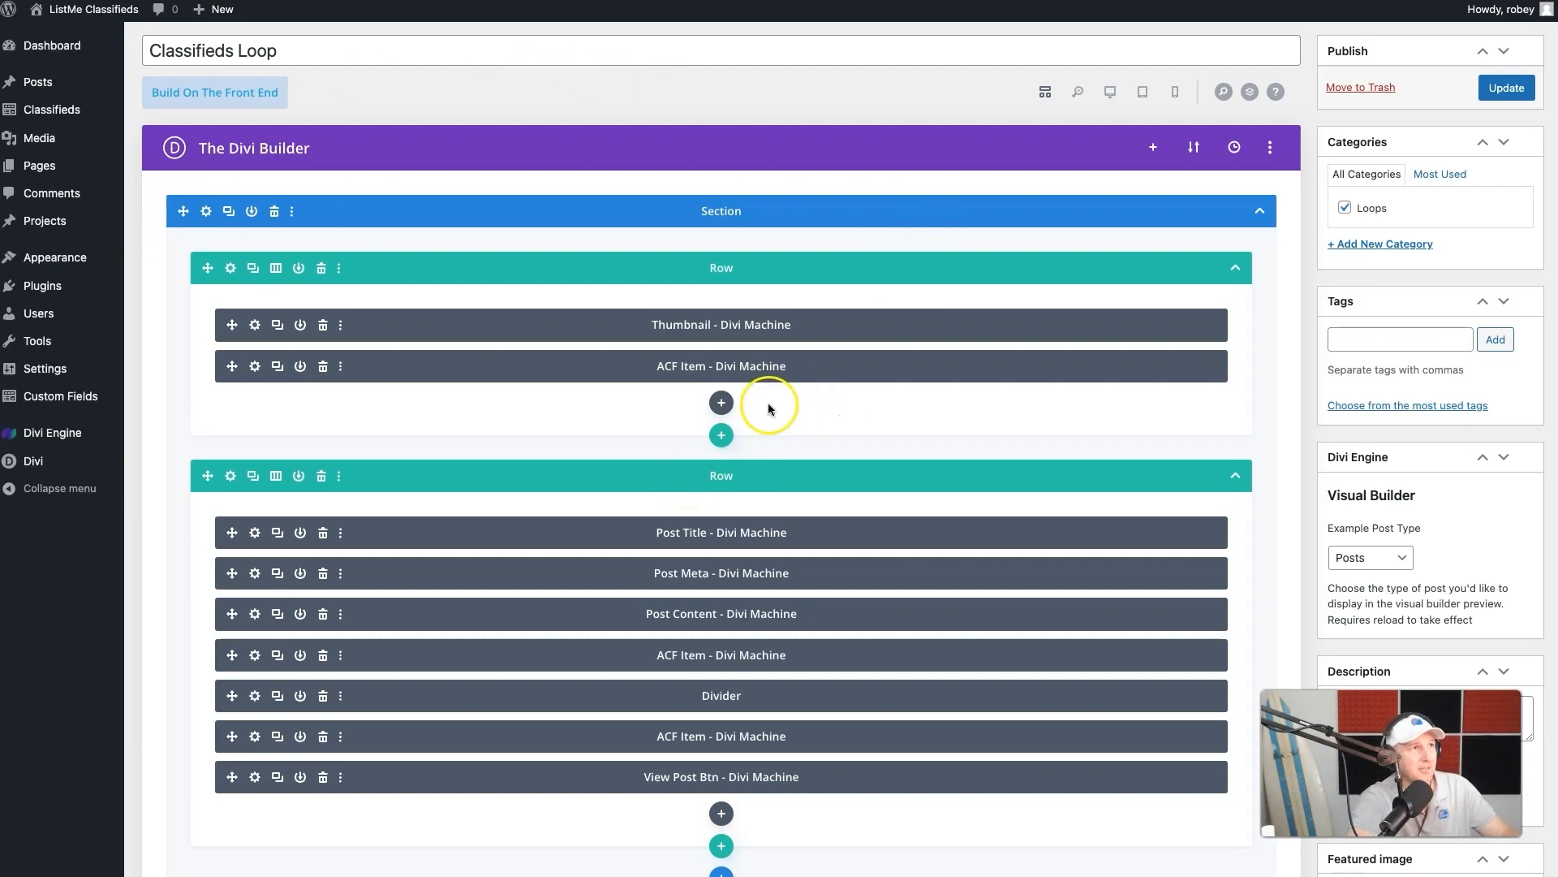
- In the phone preview, set the thumbnail row's width to 100% and its row alignment to center
left_click(1174, 95)
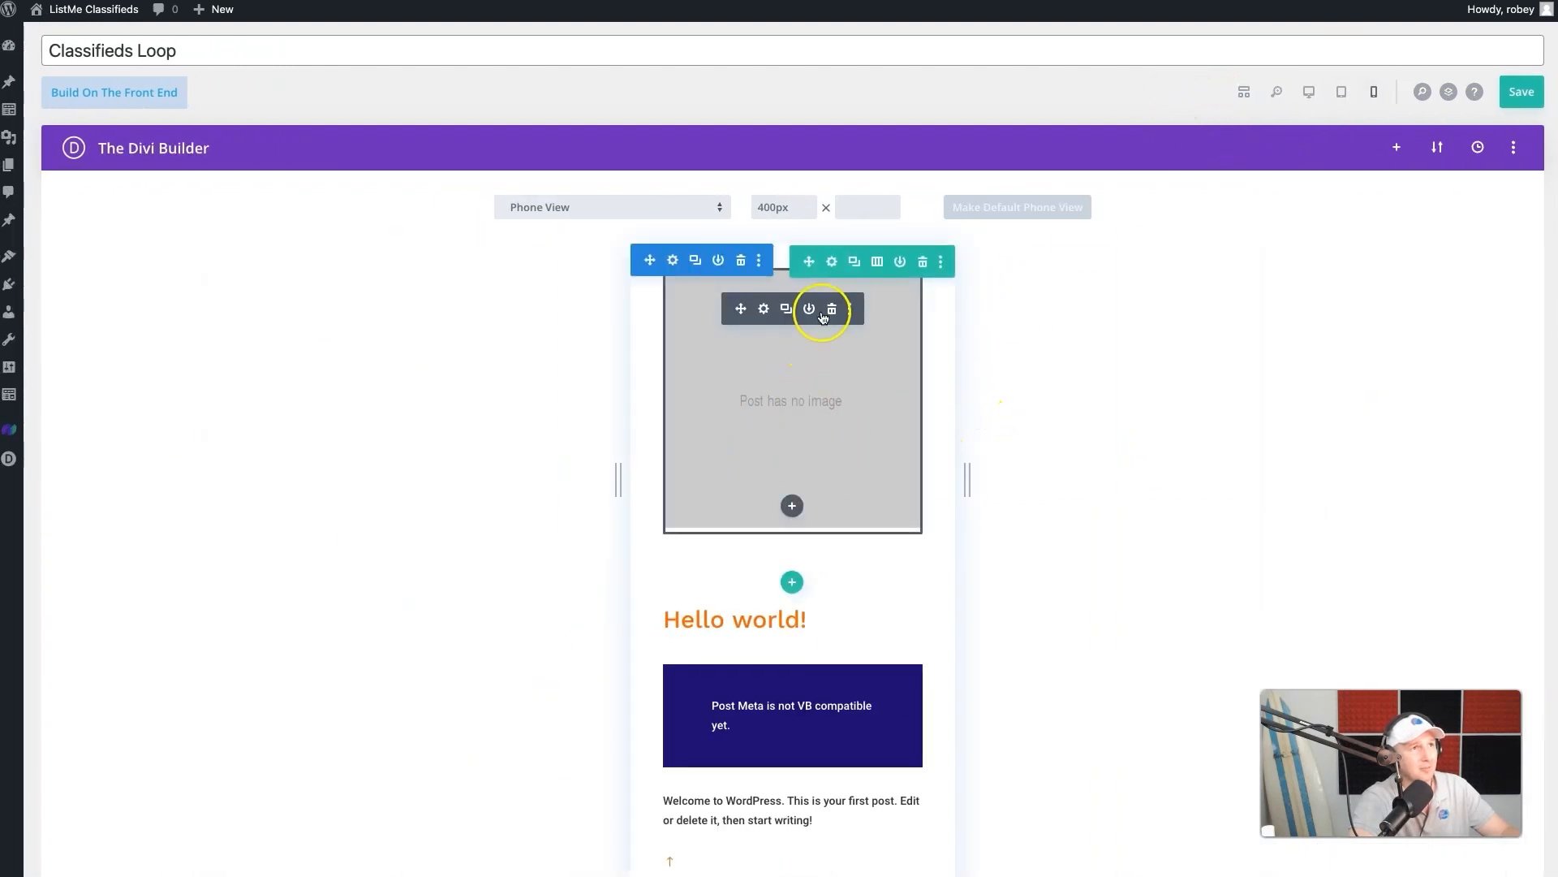
left_click(832, 268)
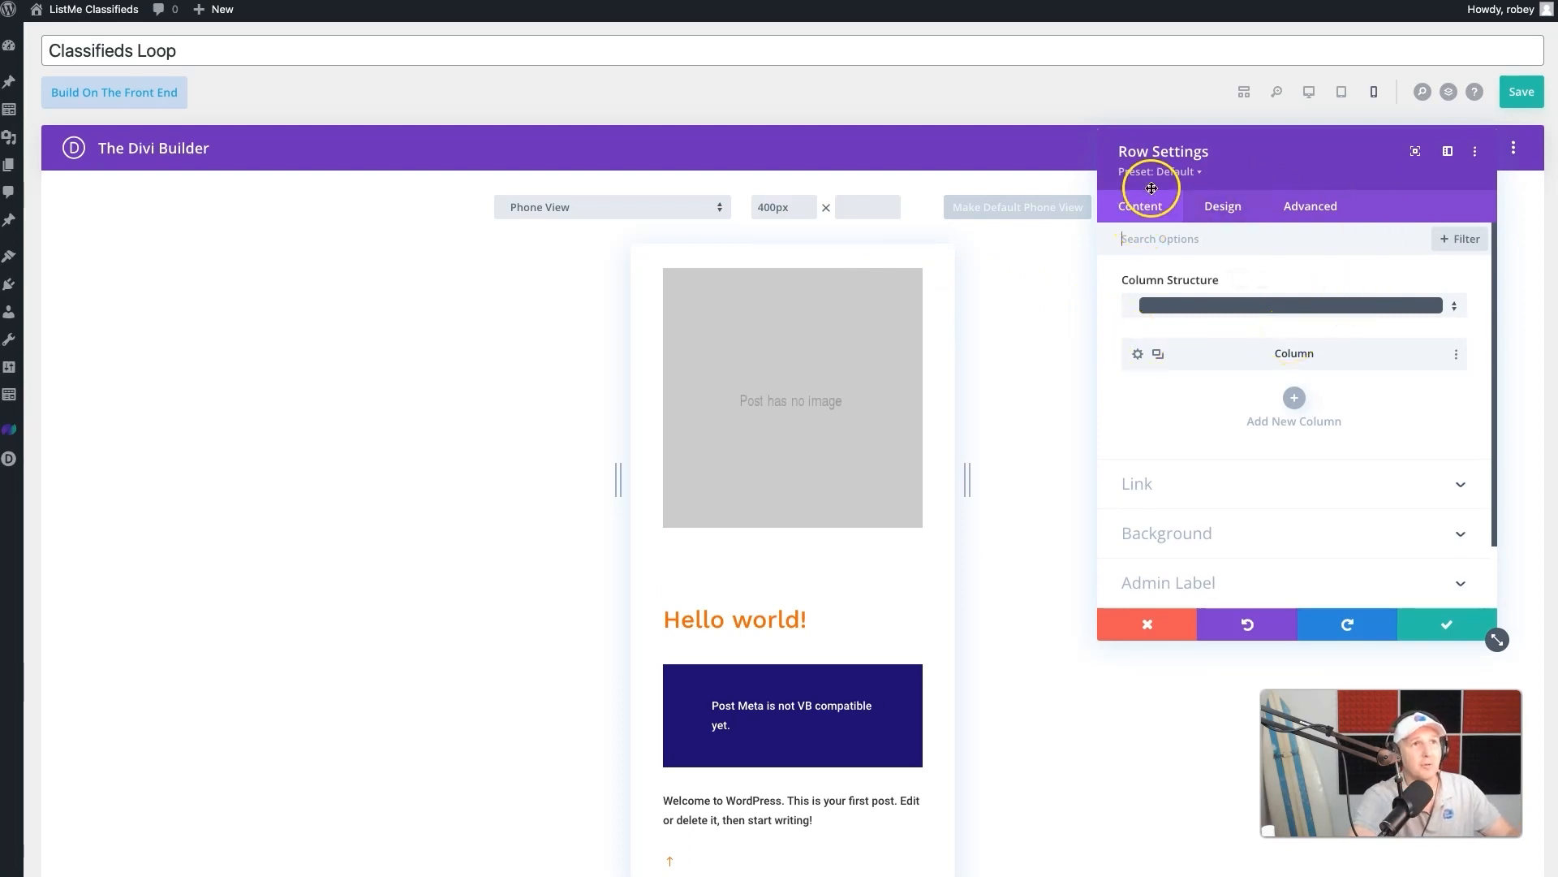
left_click(1223, 208)
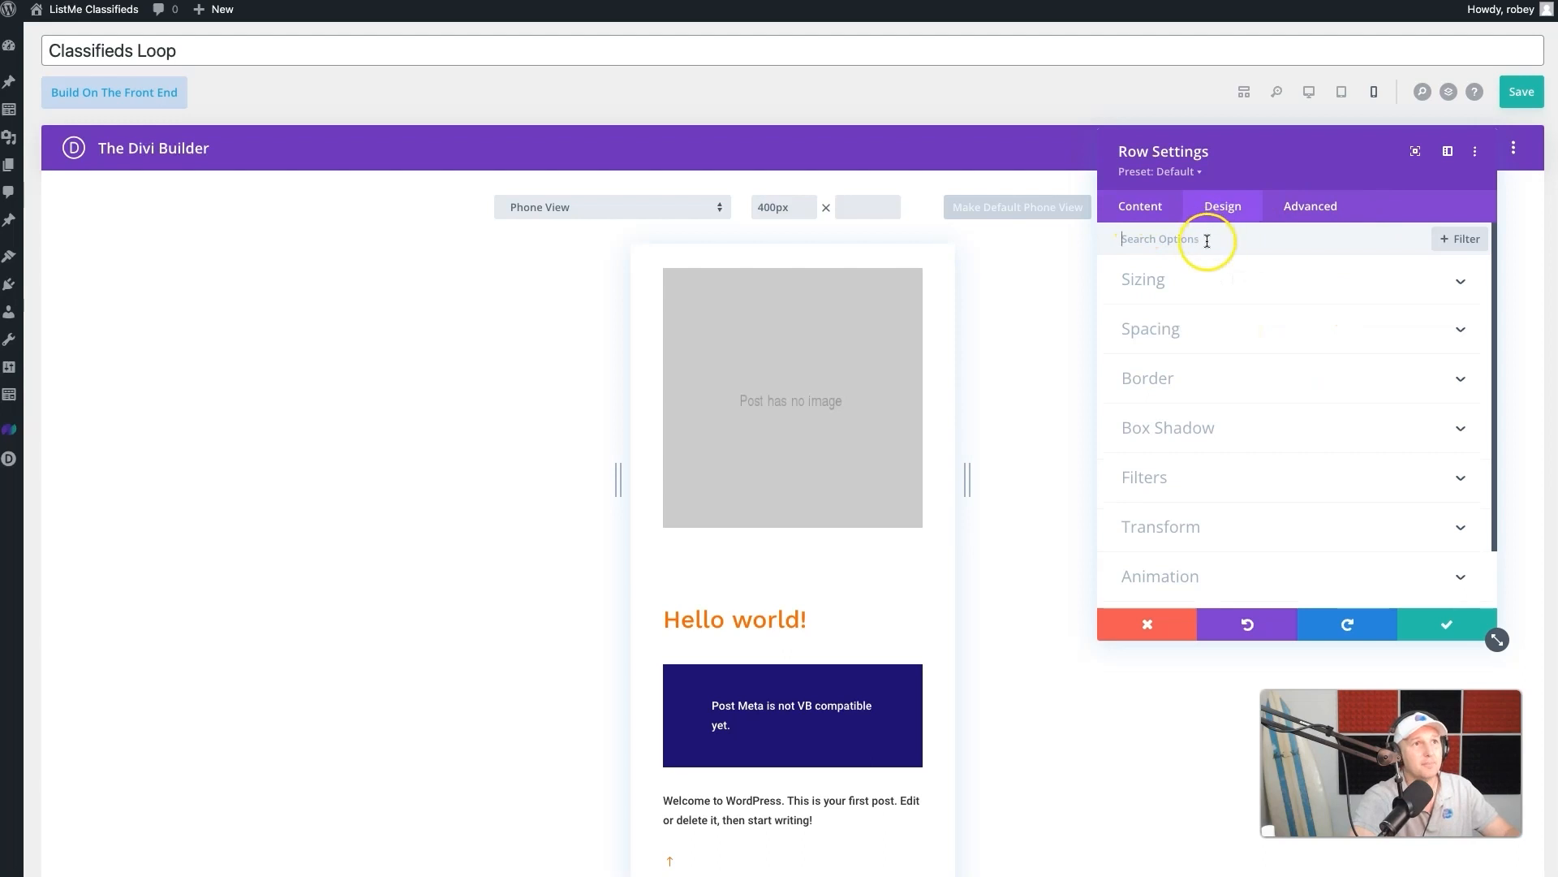
left_click(1182, 279)
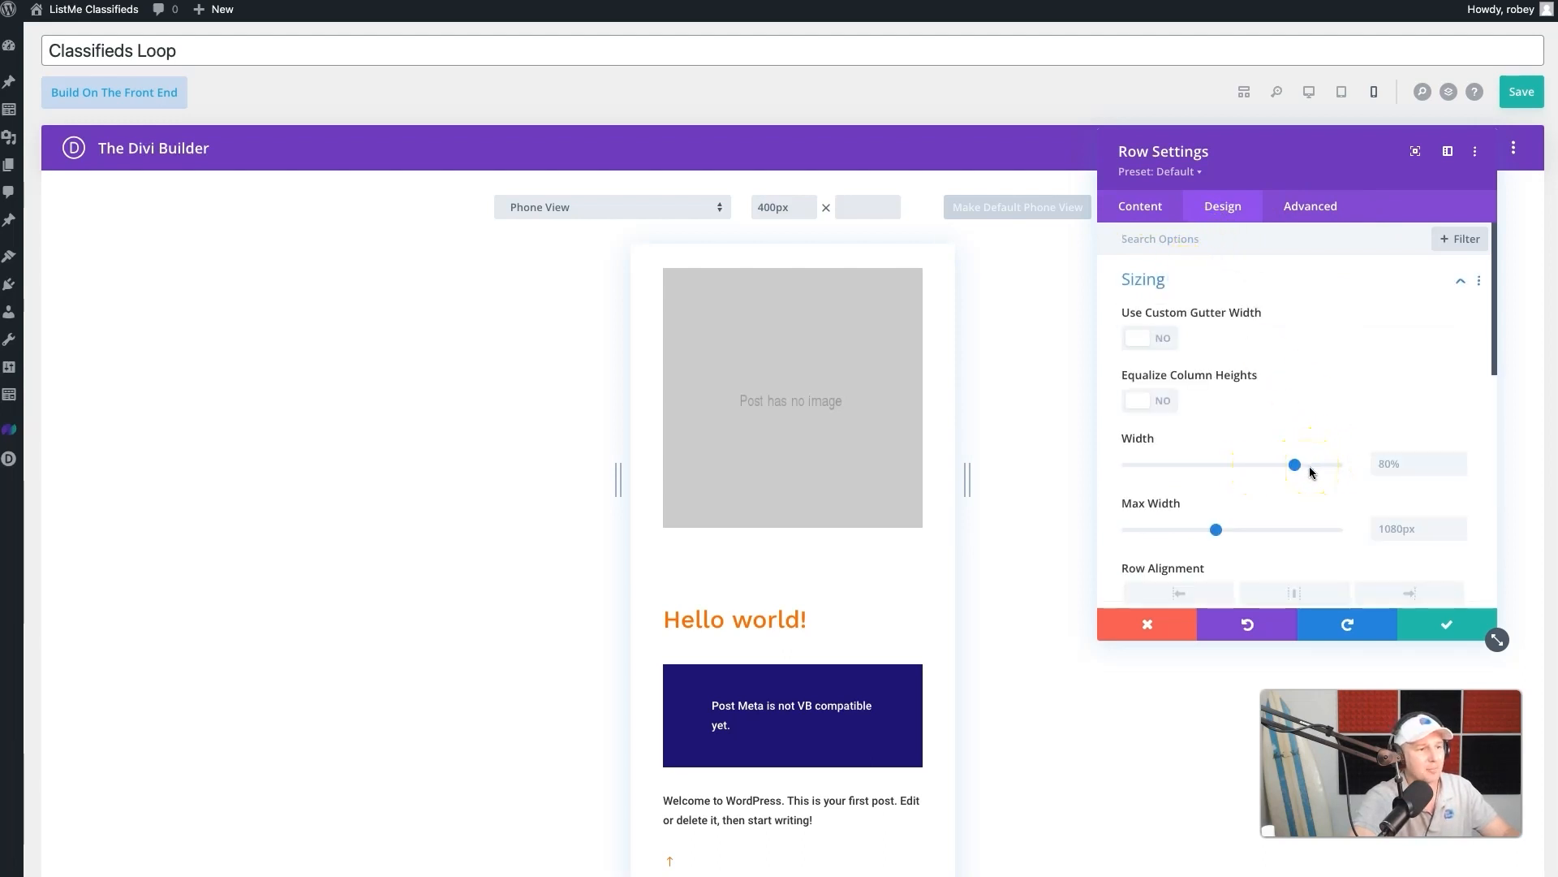
left_click_drag(1302, 468, 1352, 469)
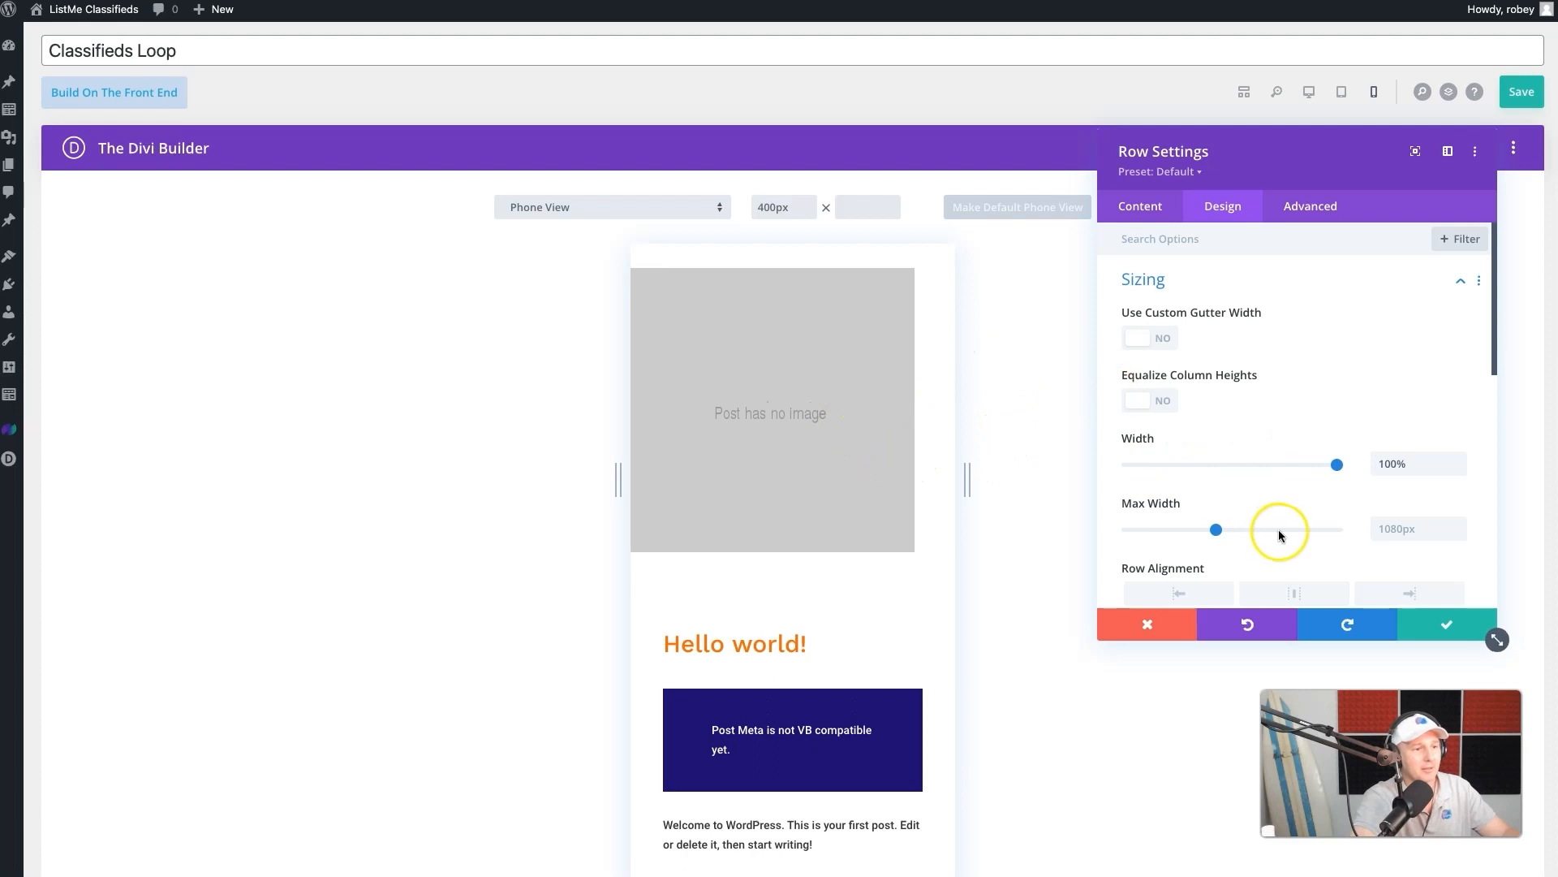
scroll(1350, 631, "down", 1)
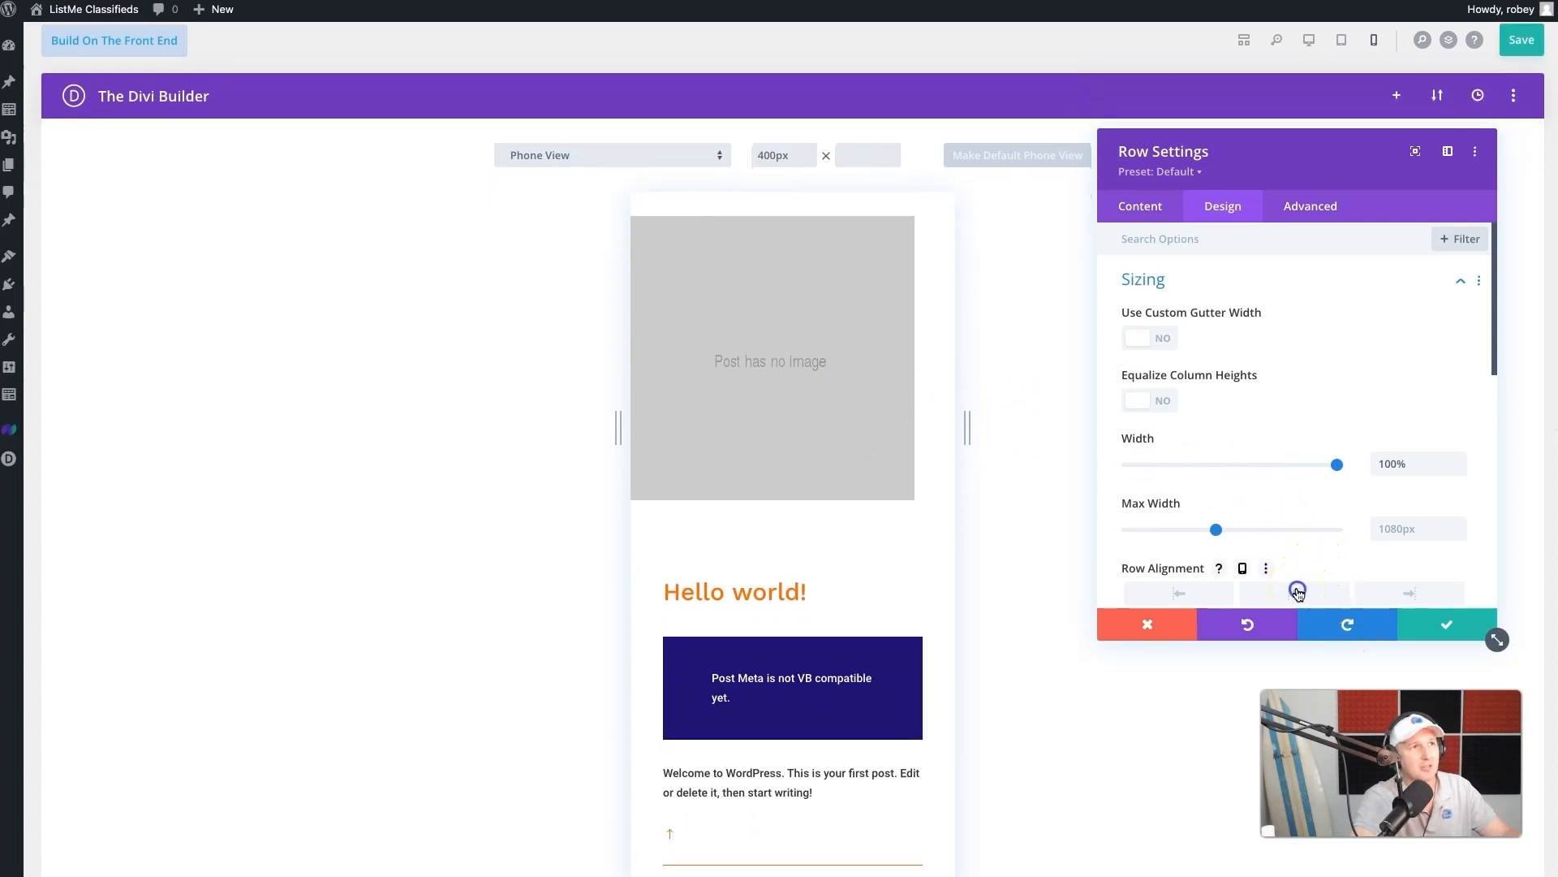
scroll(1266, 552, "down", 1)
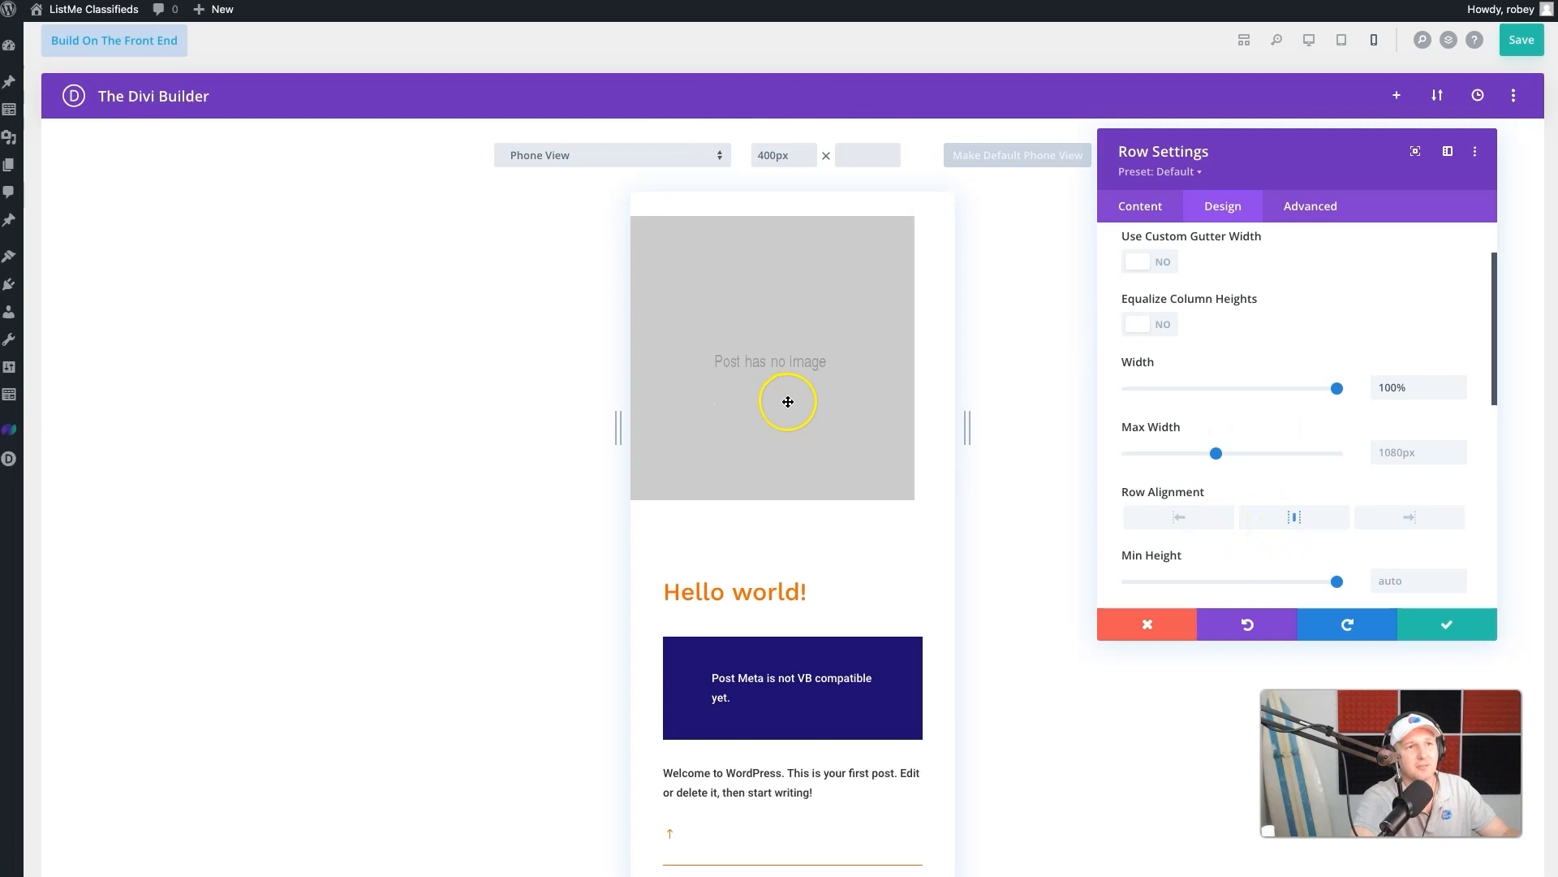
- Set the thumbnail row's top and bottom margin and padding to 0px with linked values, and save the row settings
scroll(1304, 547, "down", 3)
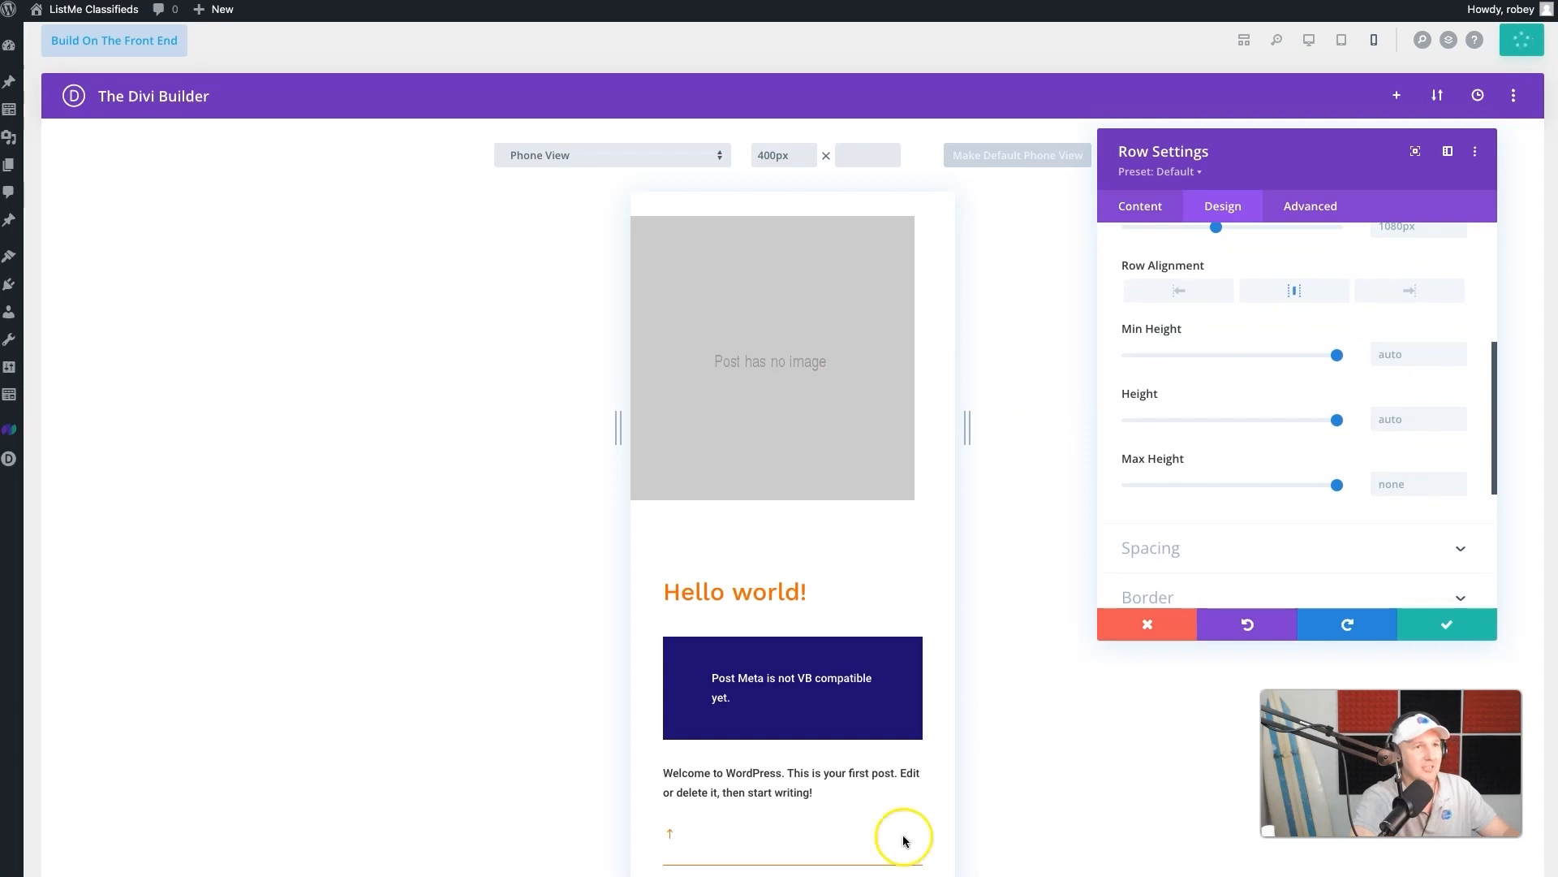
left_click(1229, 558)
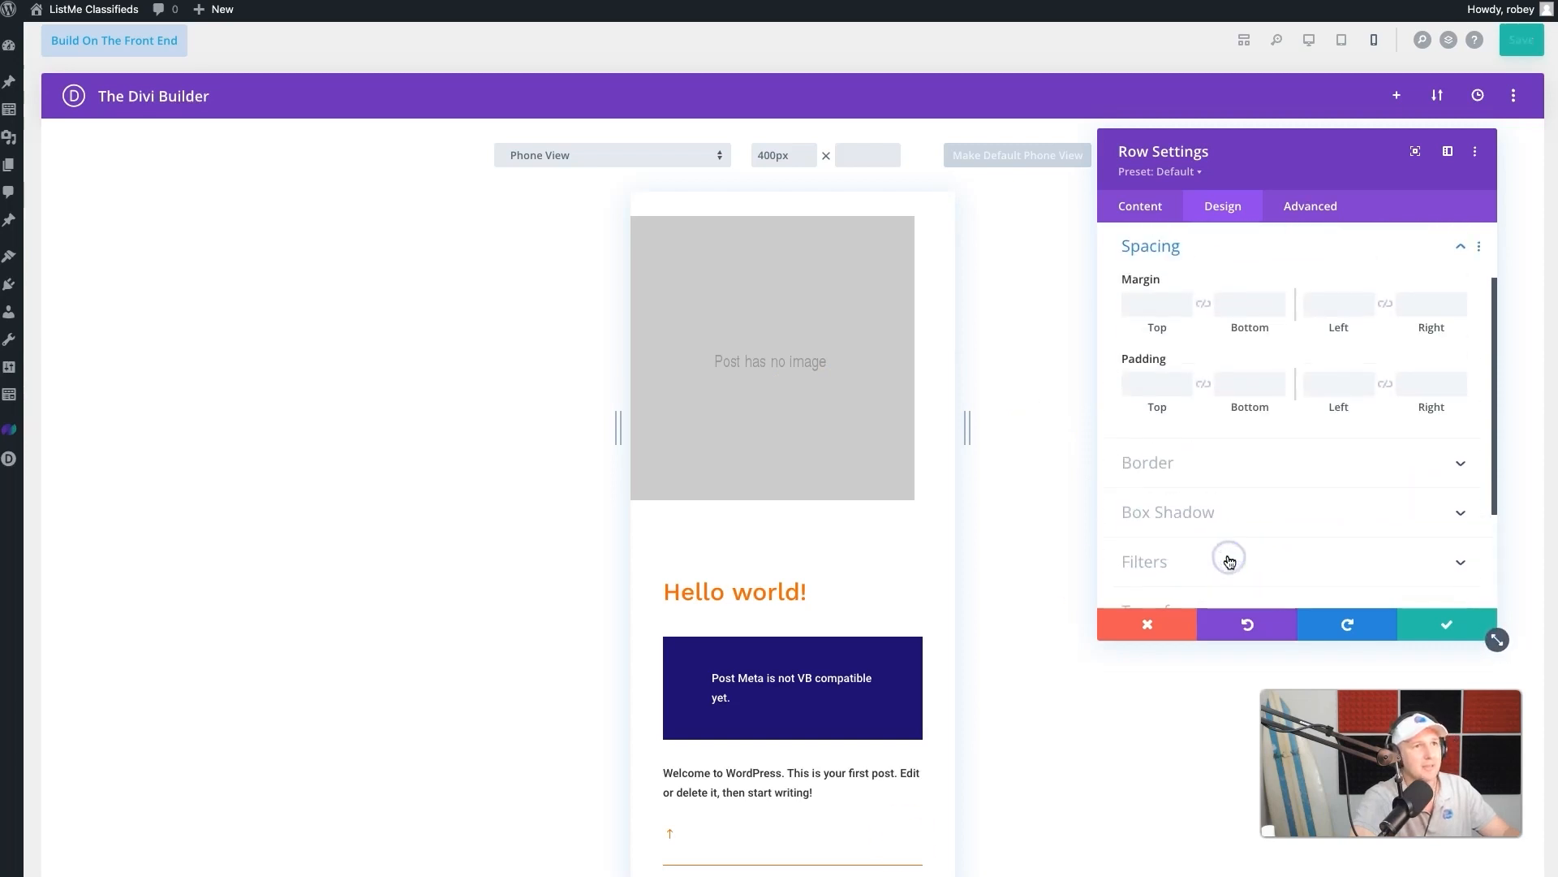
left_click(1143, 300)
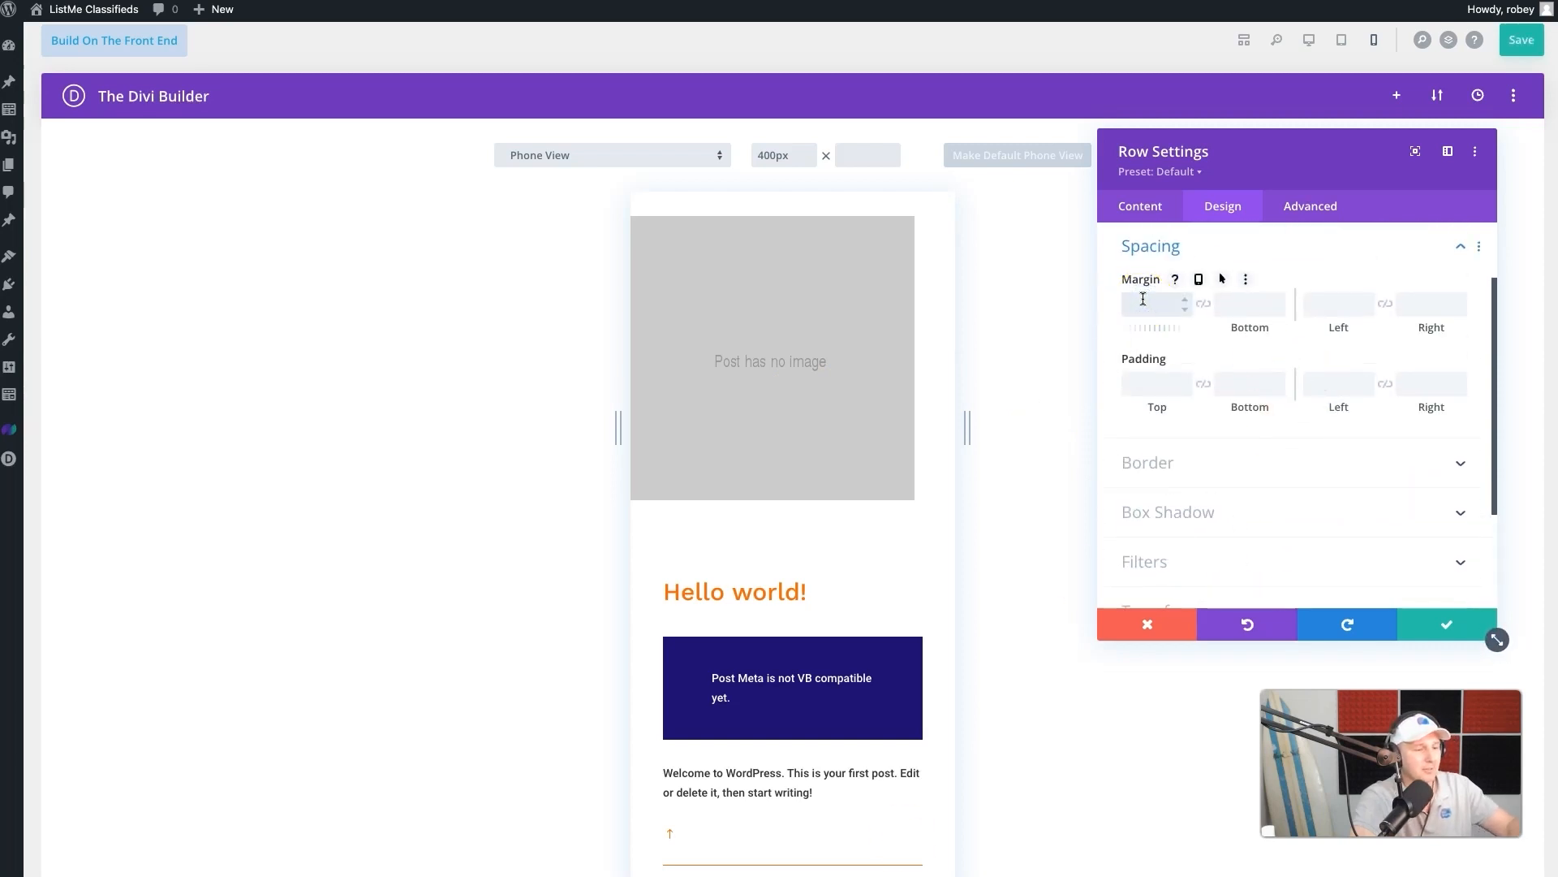
type("0")
left_click(1208, 302)
left_click(1142, 380)
type("0")
left_click(1223, 383)
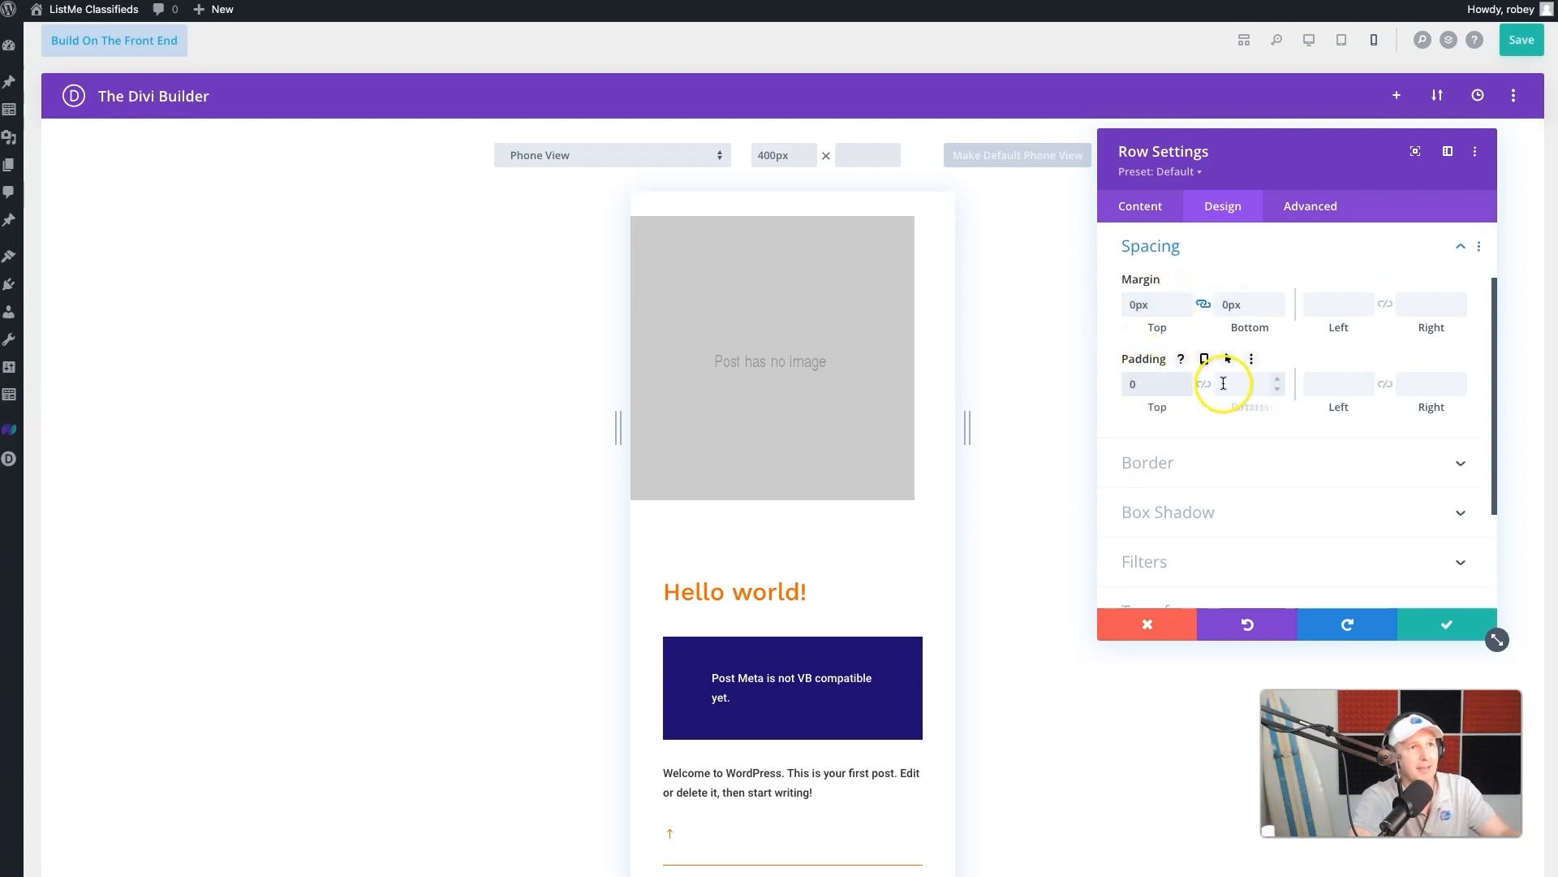
left_click(1206, 385)
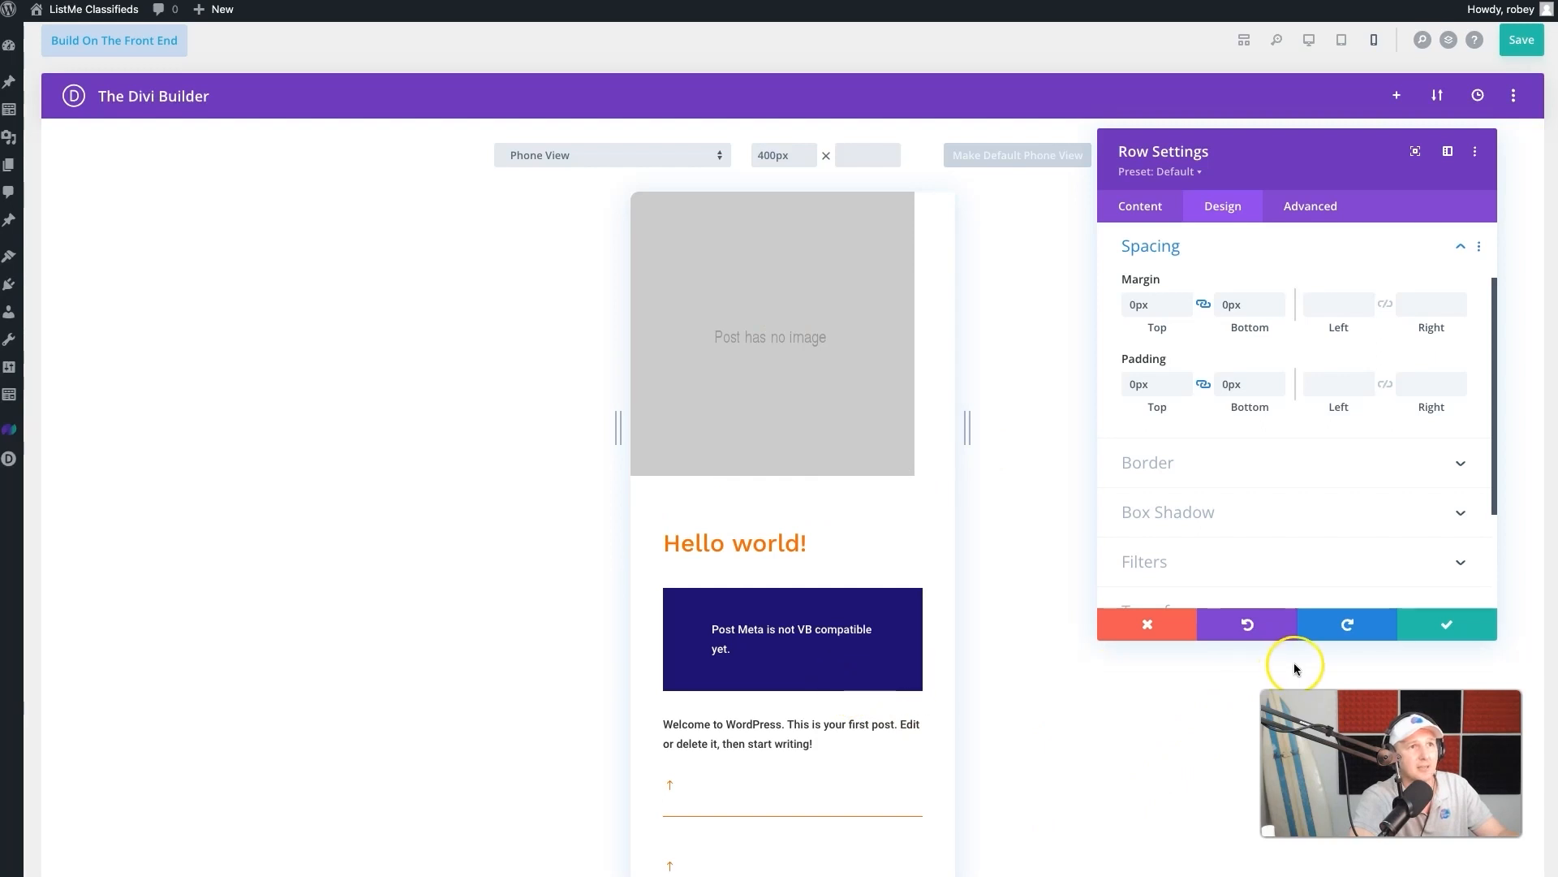
scroll(1323, 453, "down", 2)
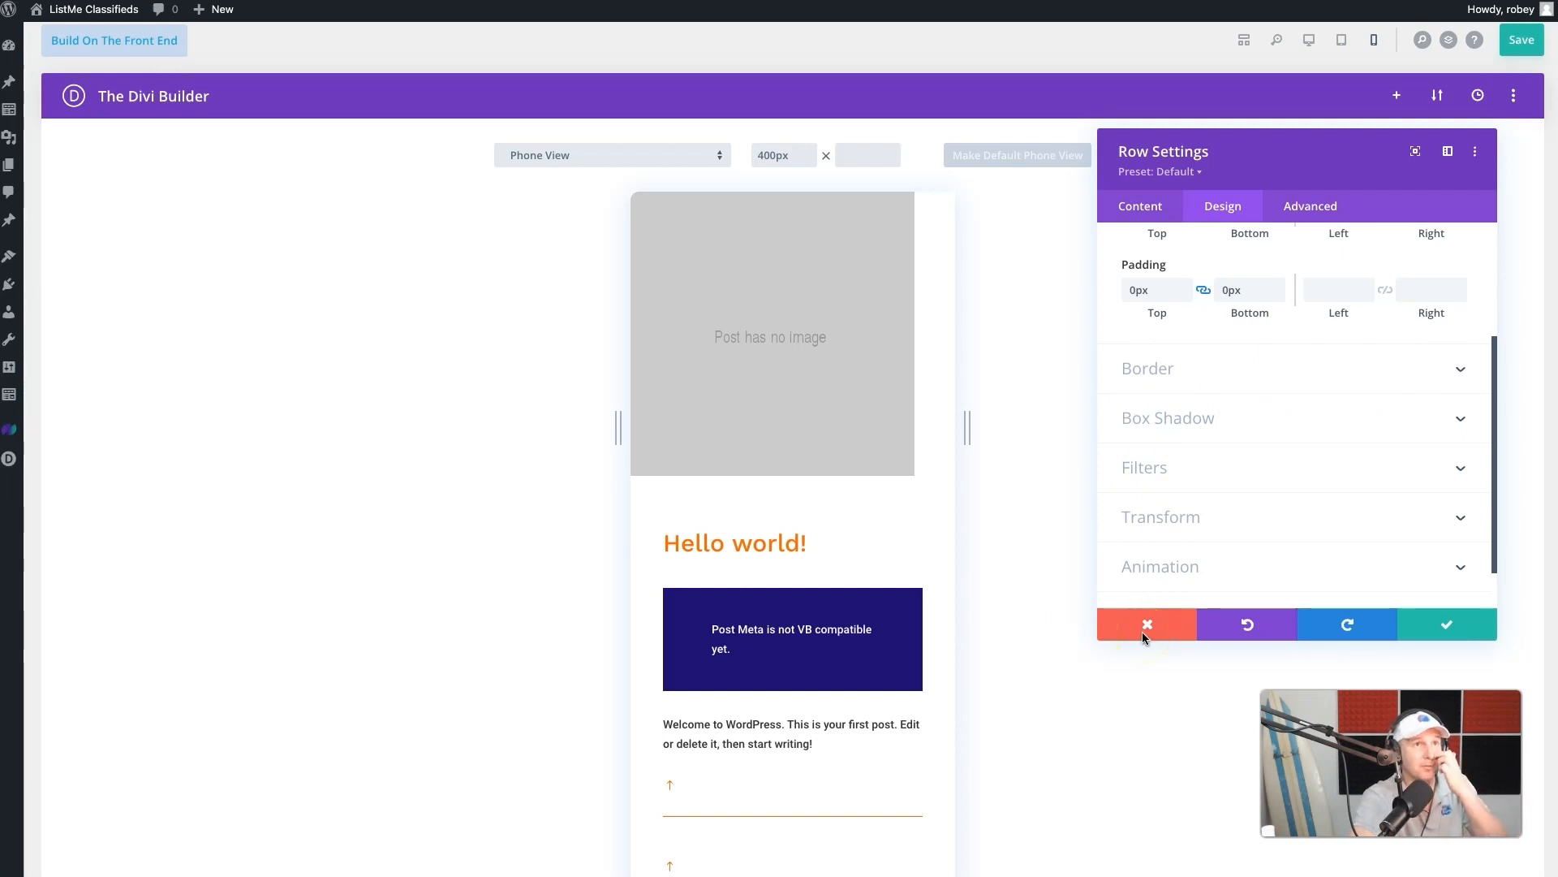
left_click(1441, 630)
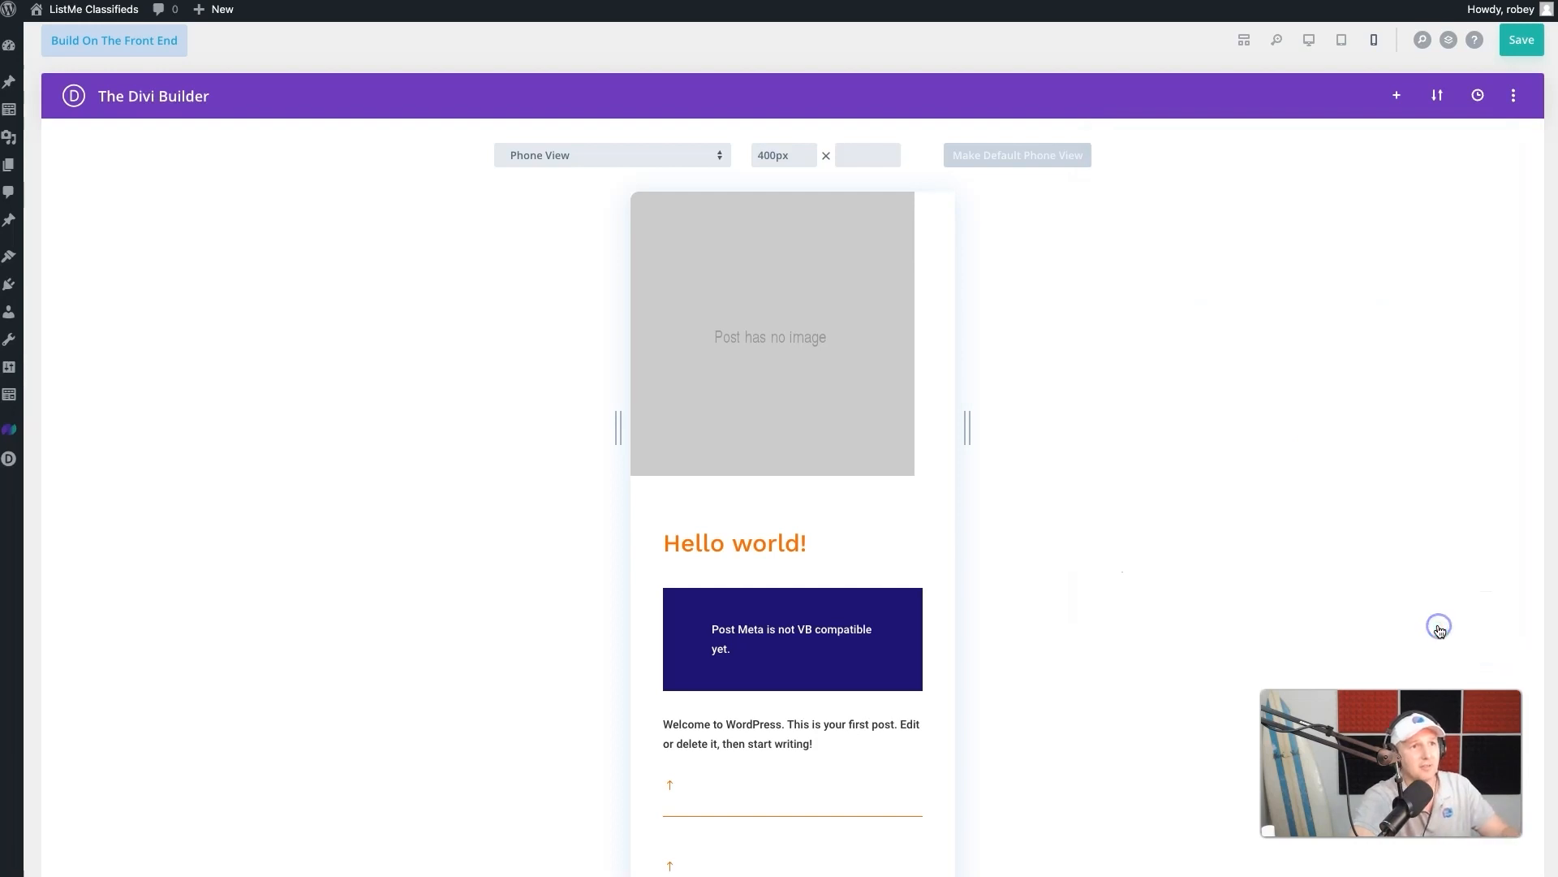
- Set the Thumbnail module's image alignment to center and save the module settings
left_click(1243, 40)
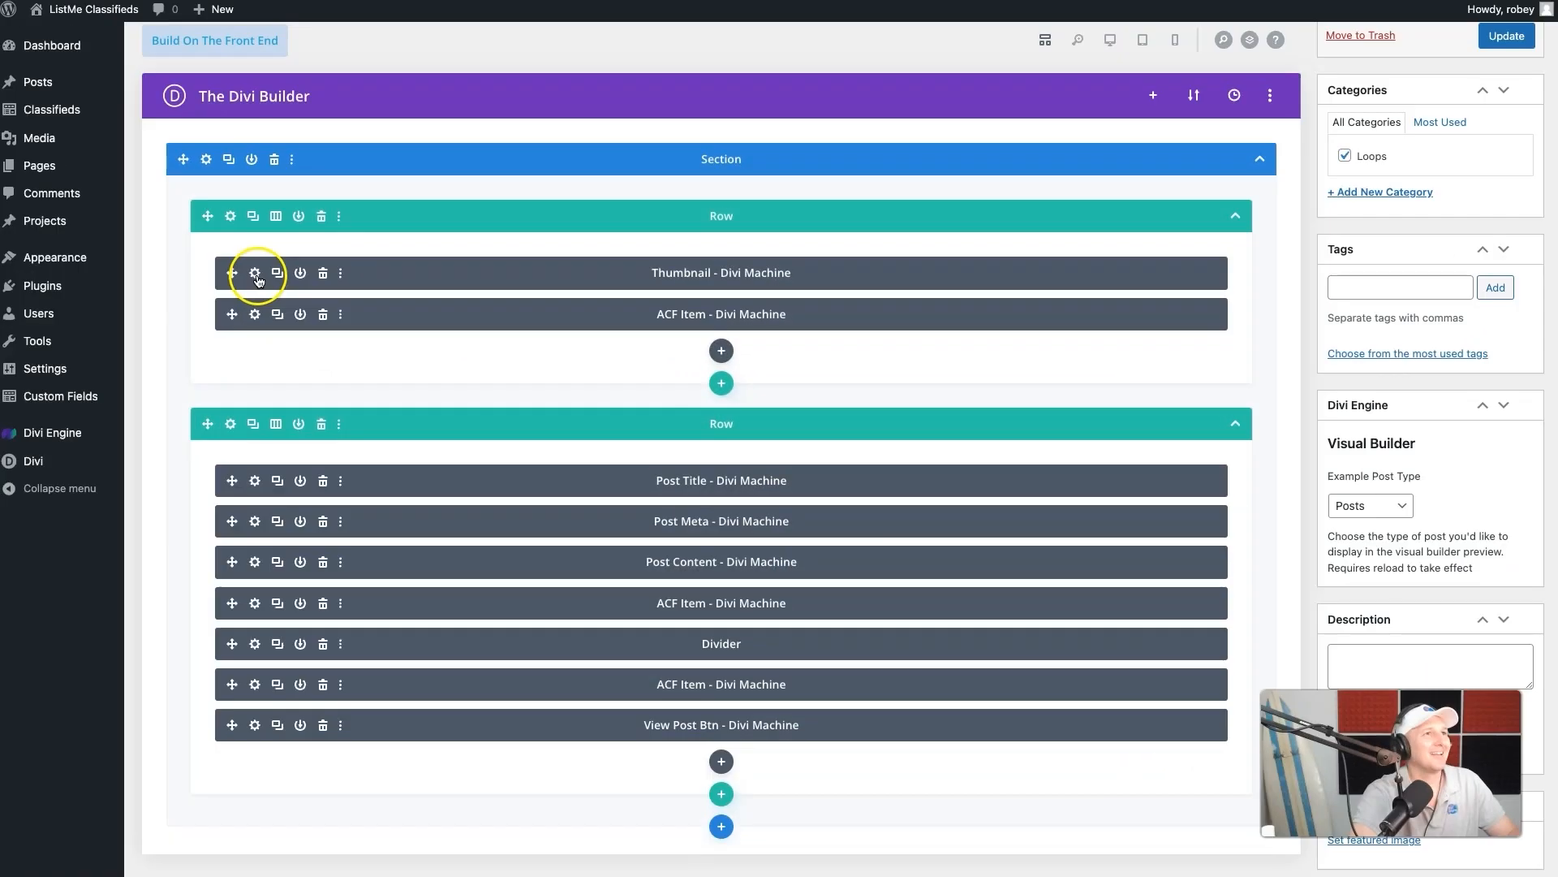
left_click(255, 273)
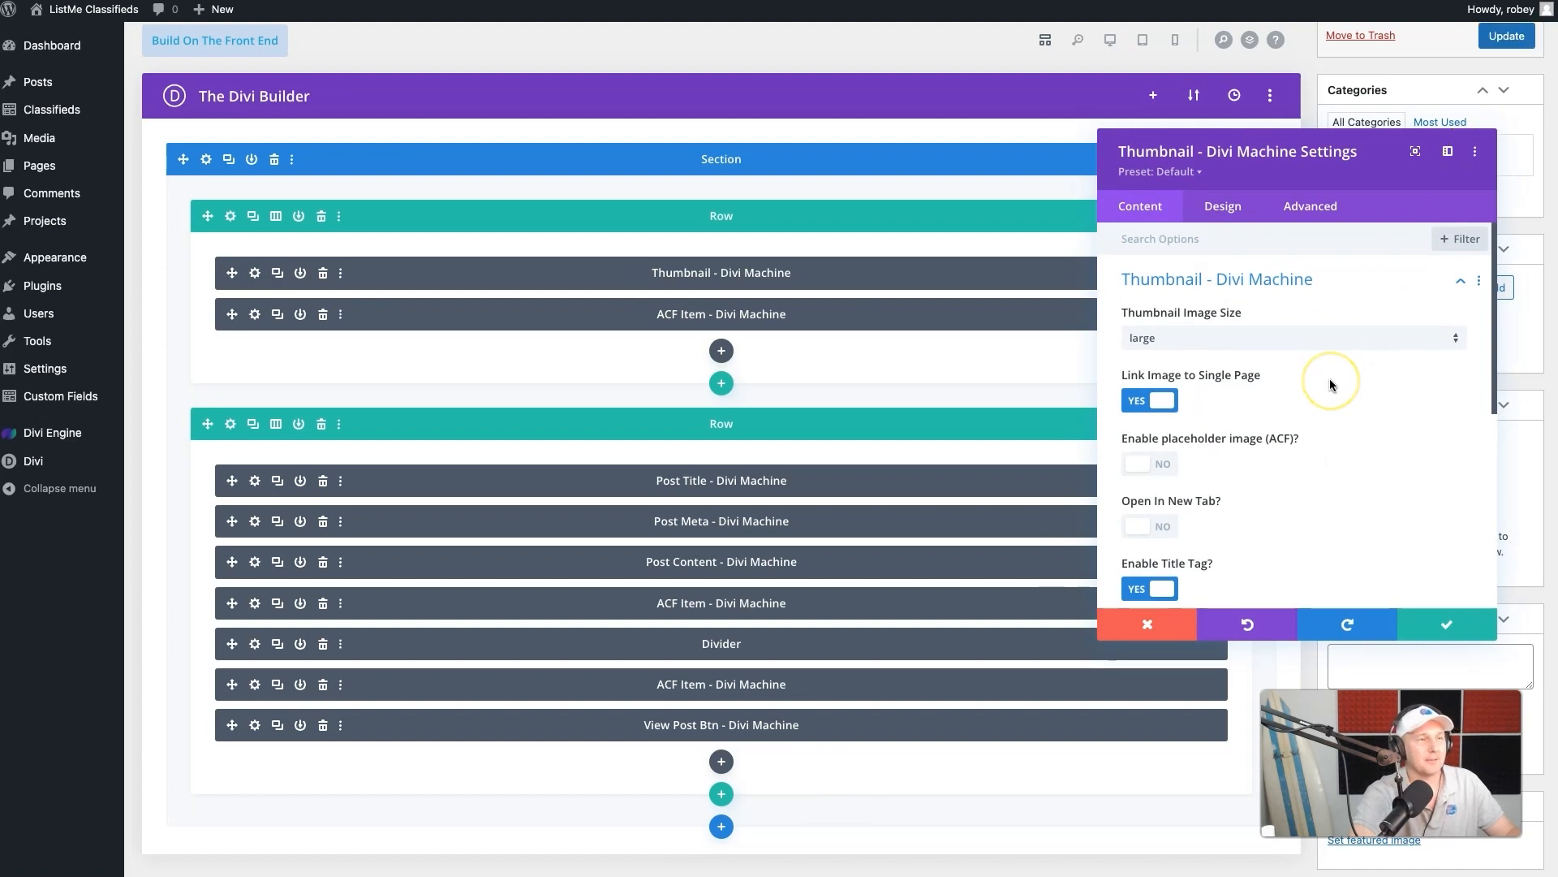
scroll(1266, 389, "down", 5)
scroll(1214, 397, "down", 2)
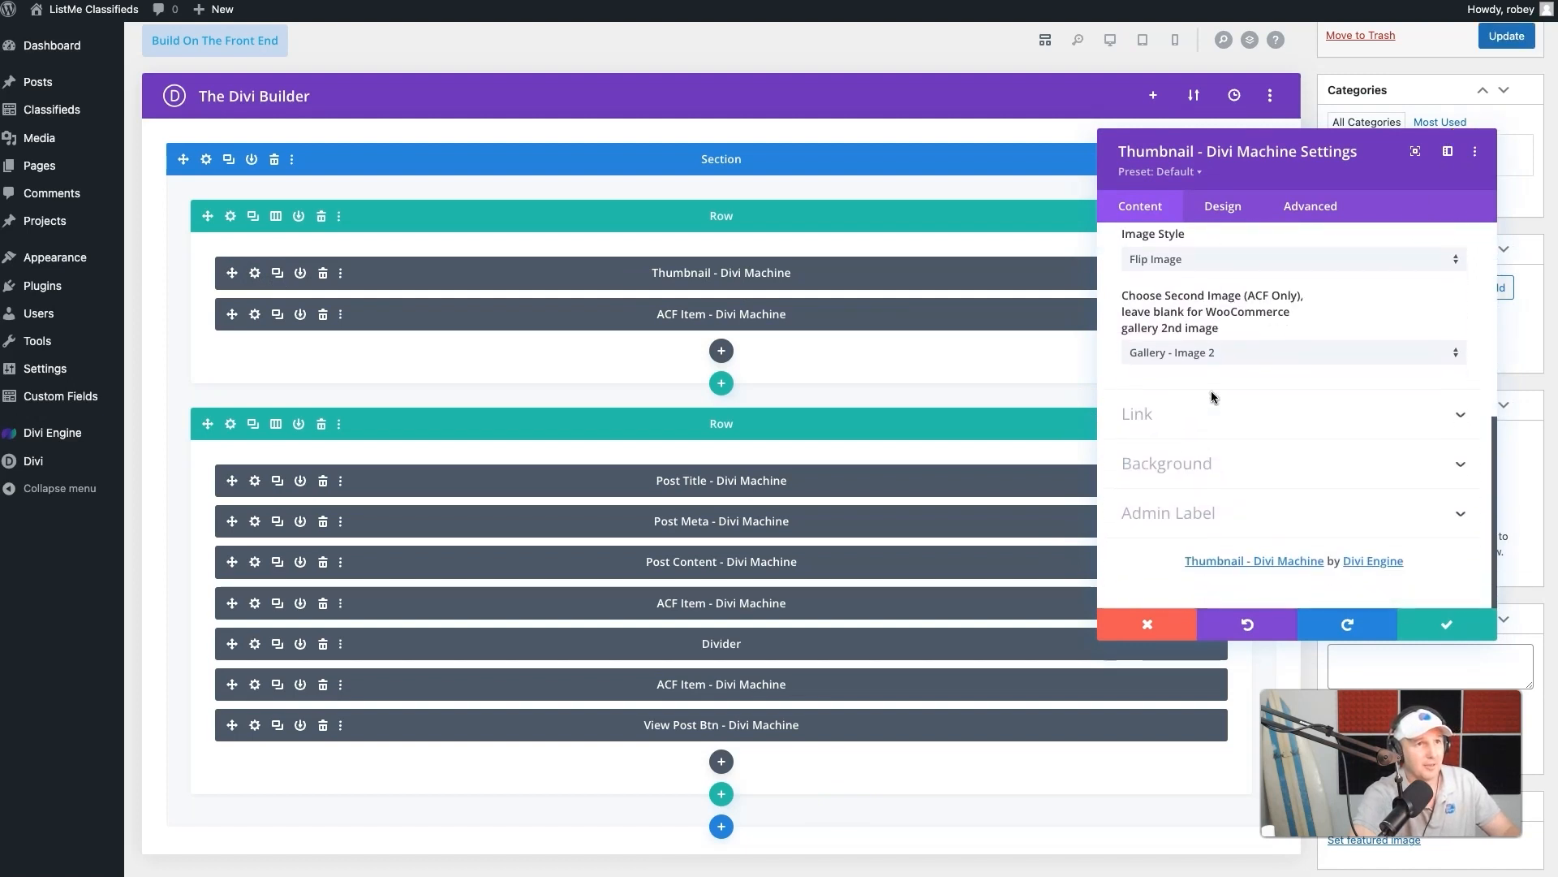
left_click(1227, 208)
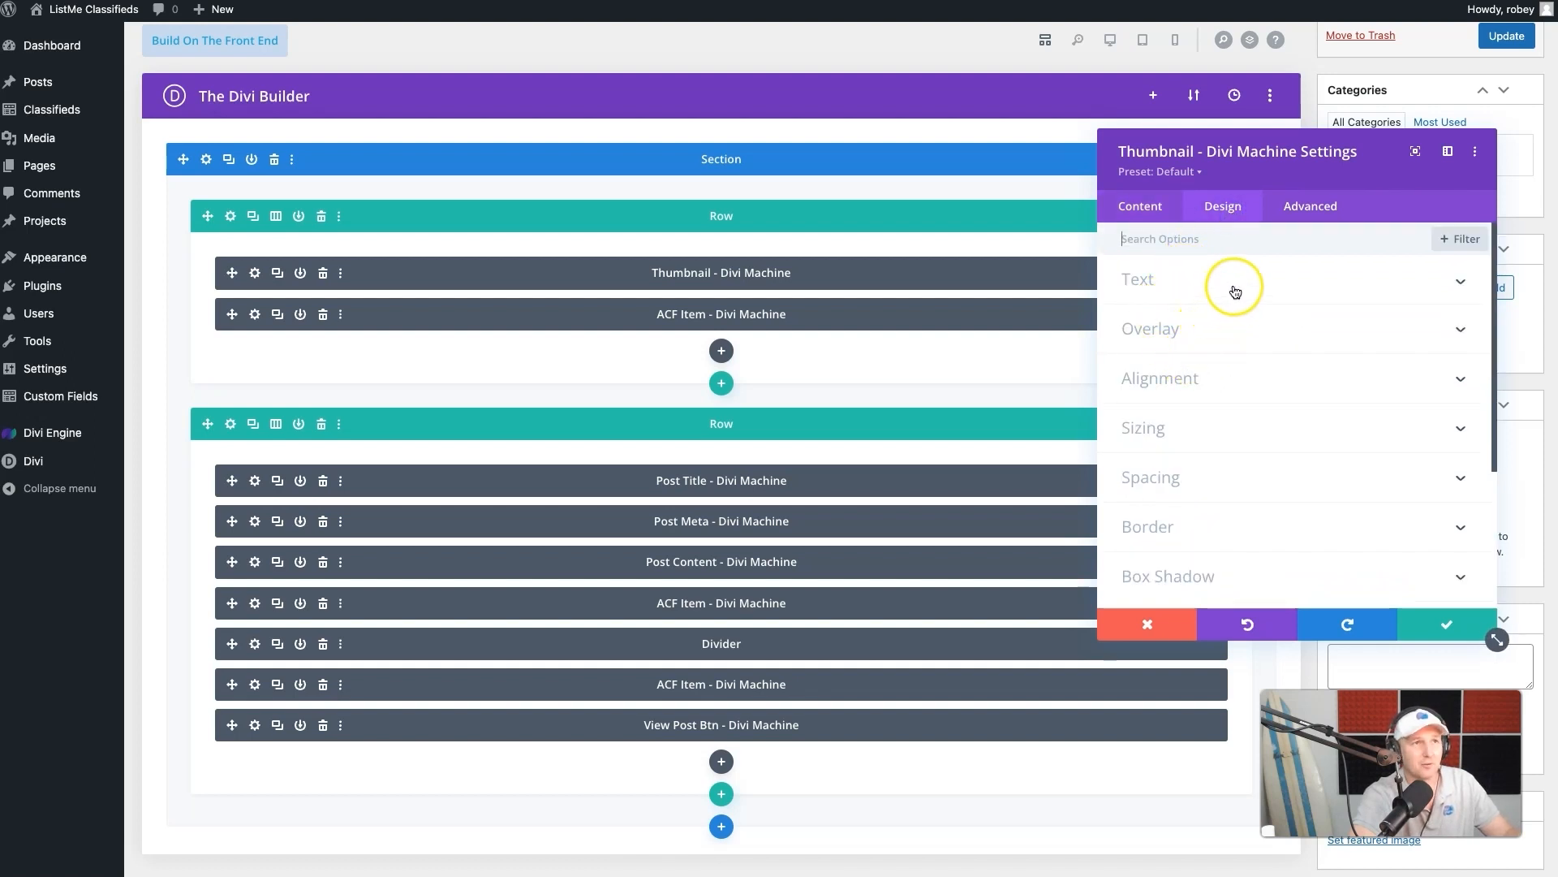
left_click(1189, 379)
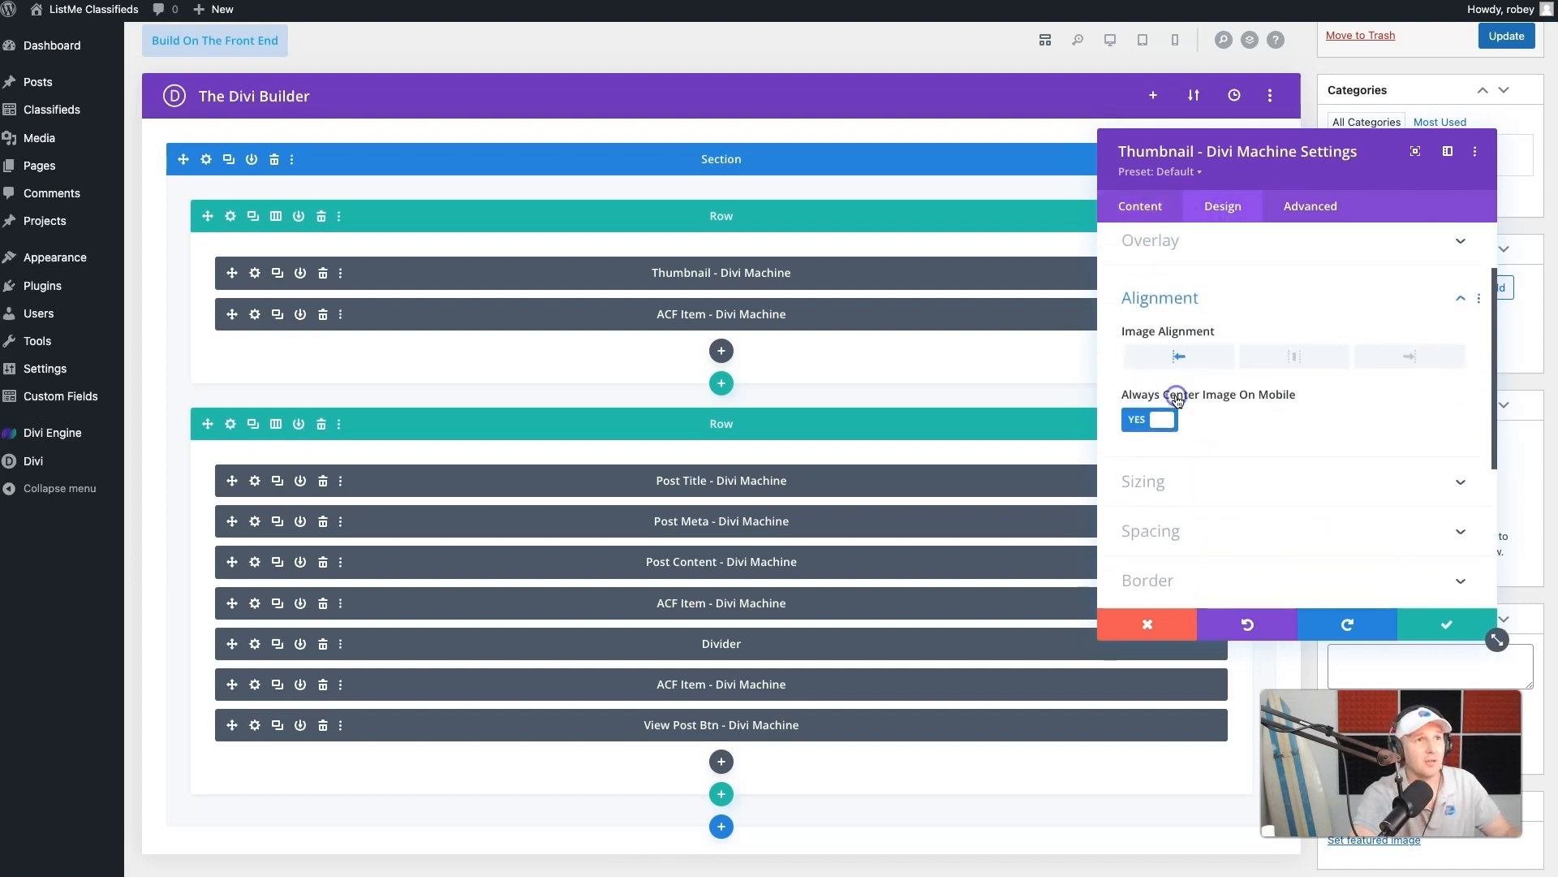
left_click(1175, 40)
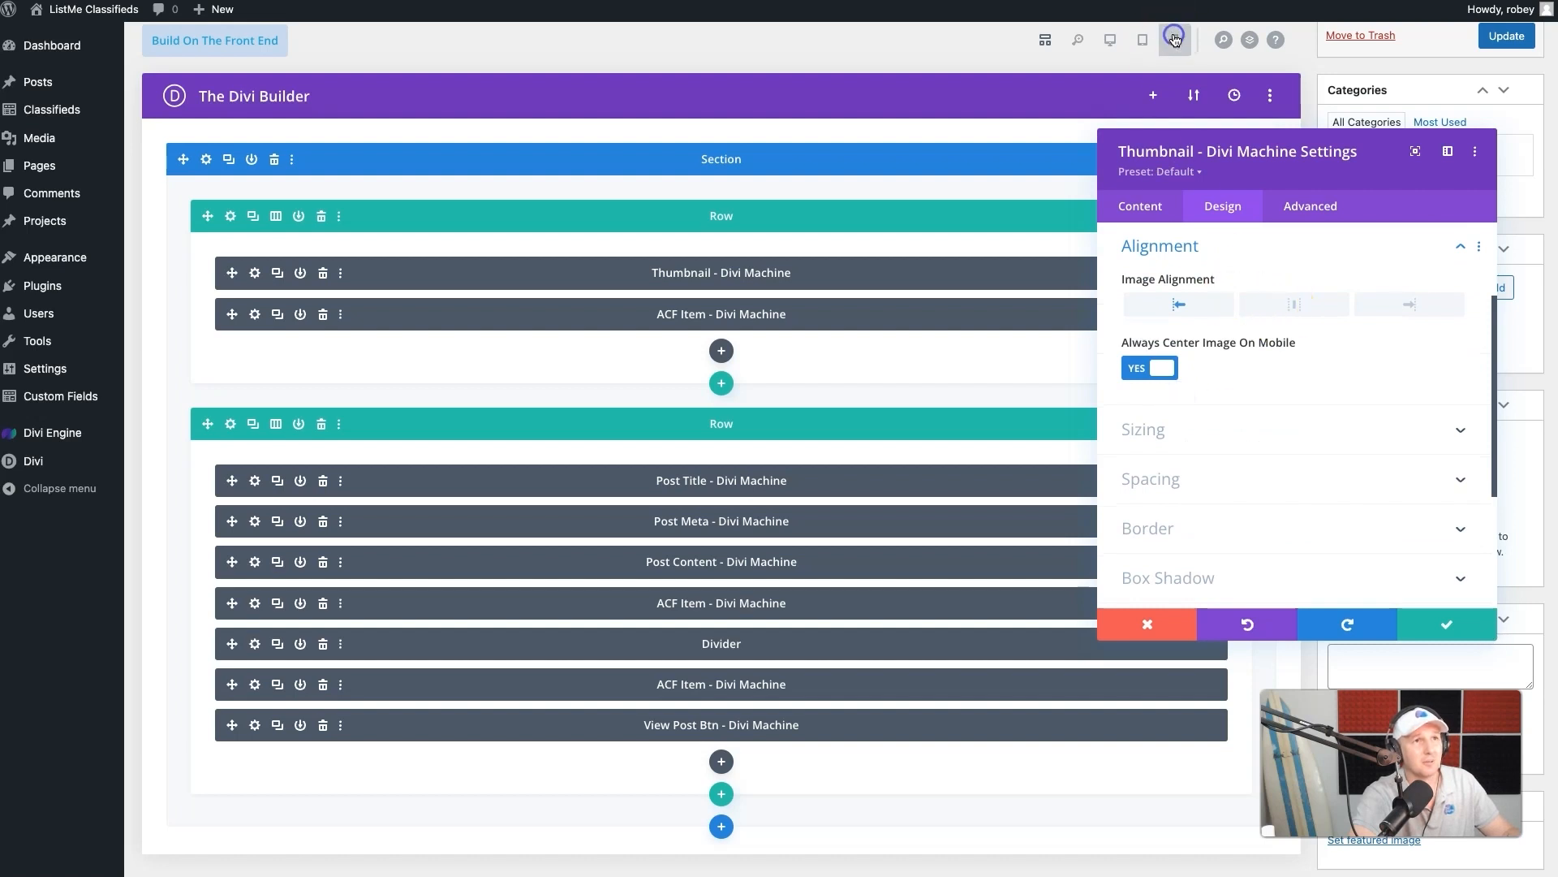
left_click(1285, 310)
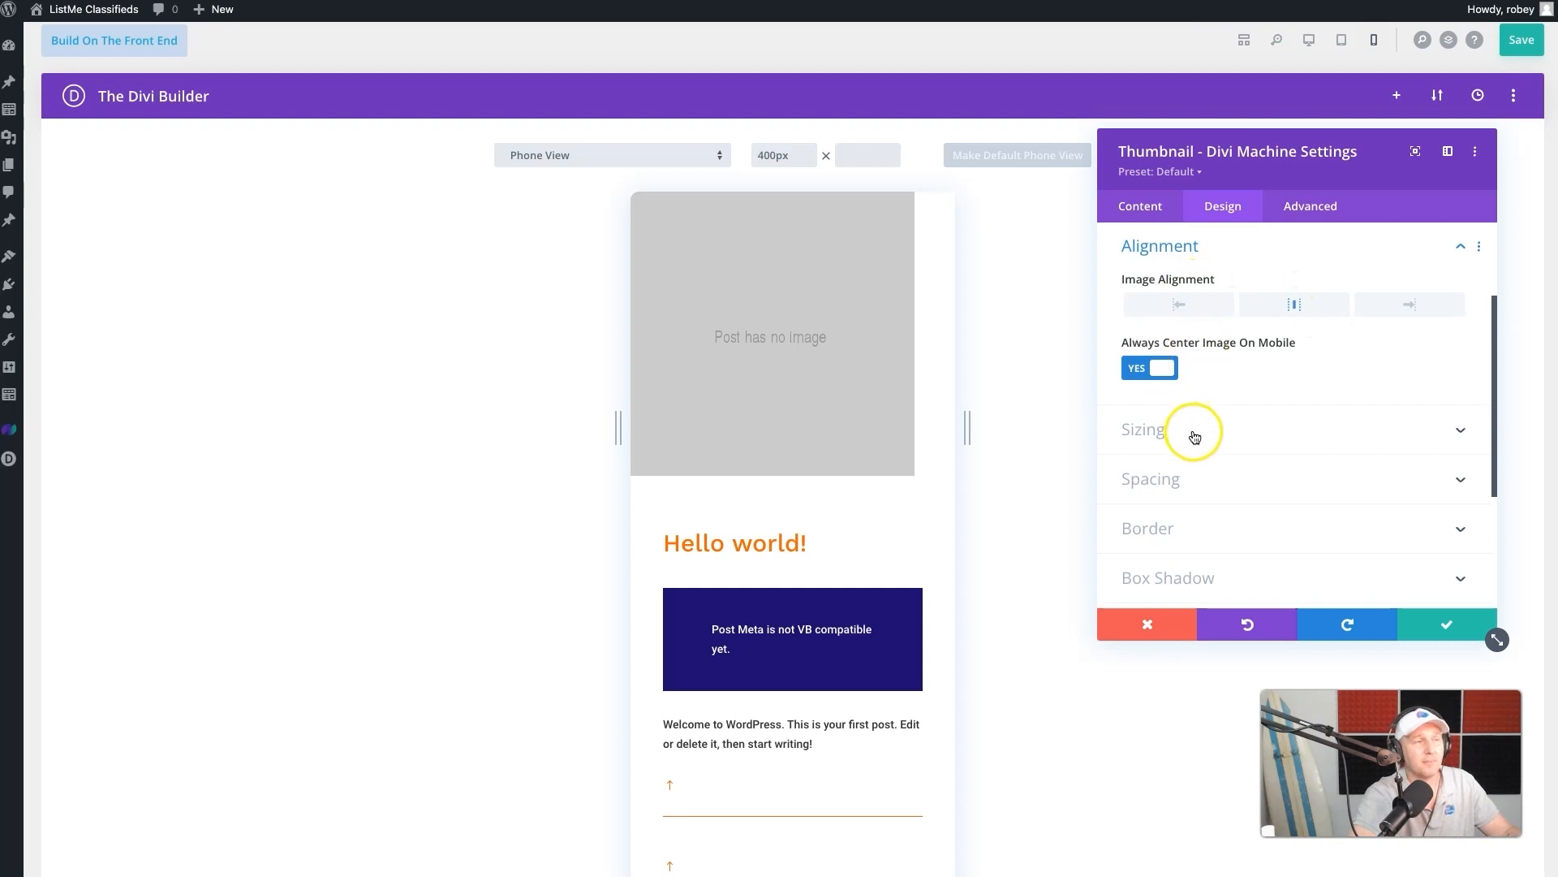
left_click(1238, 440)
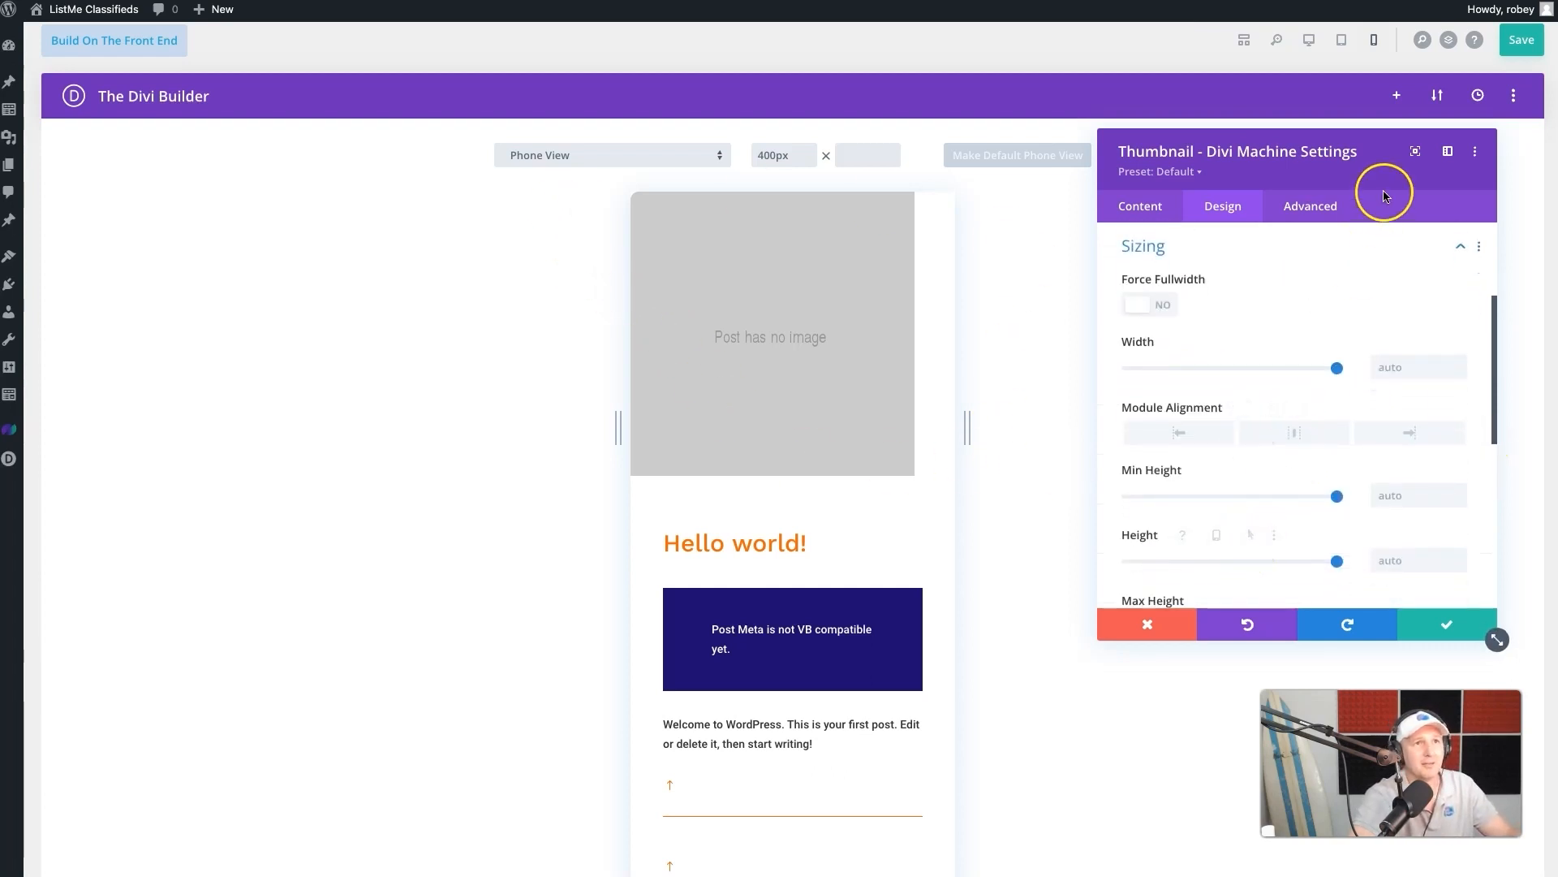
left_click(1341, 207)
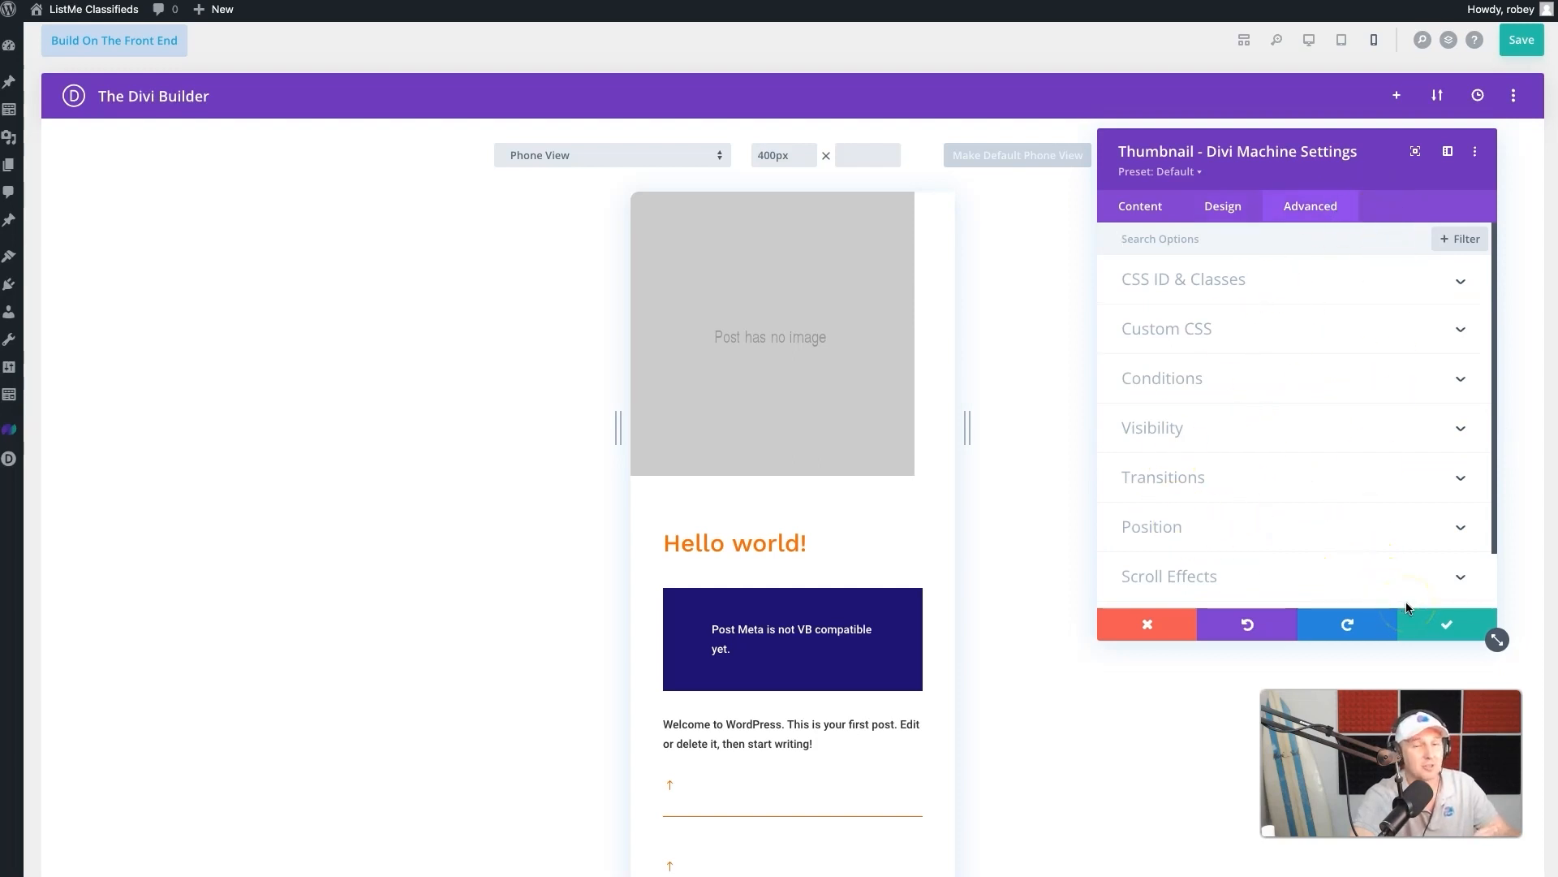
left_click(1423, 619)
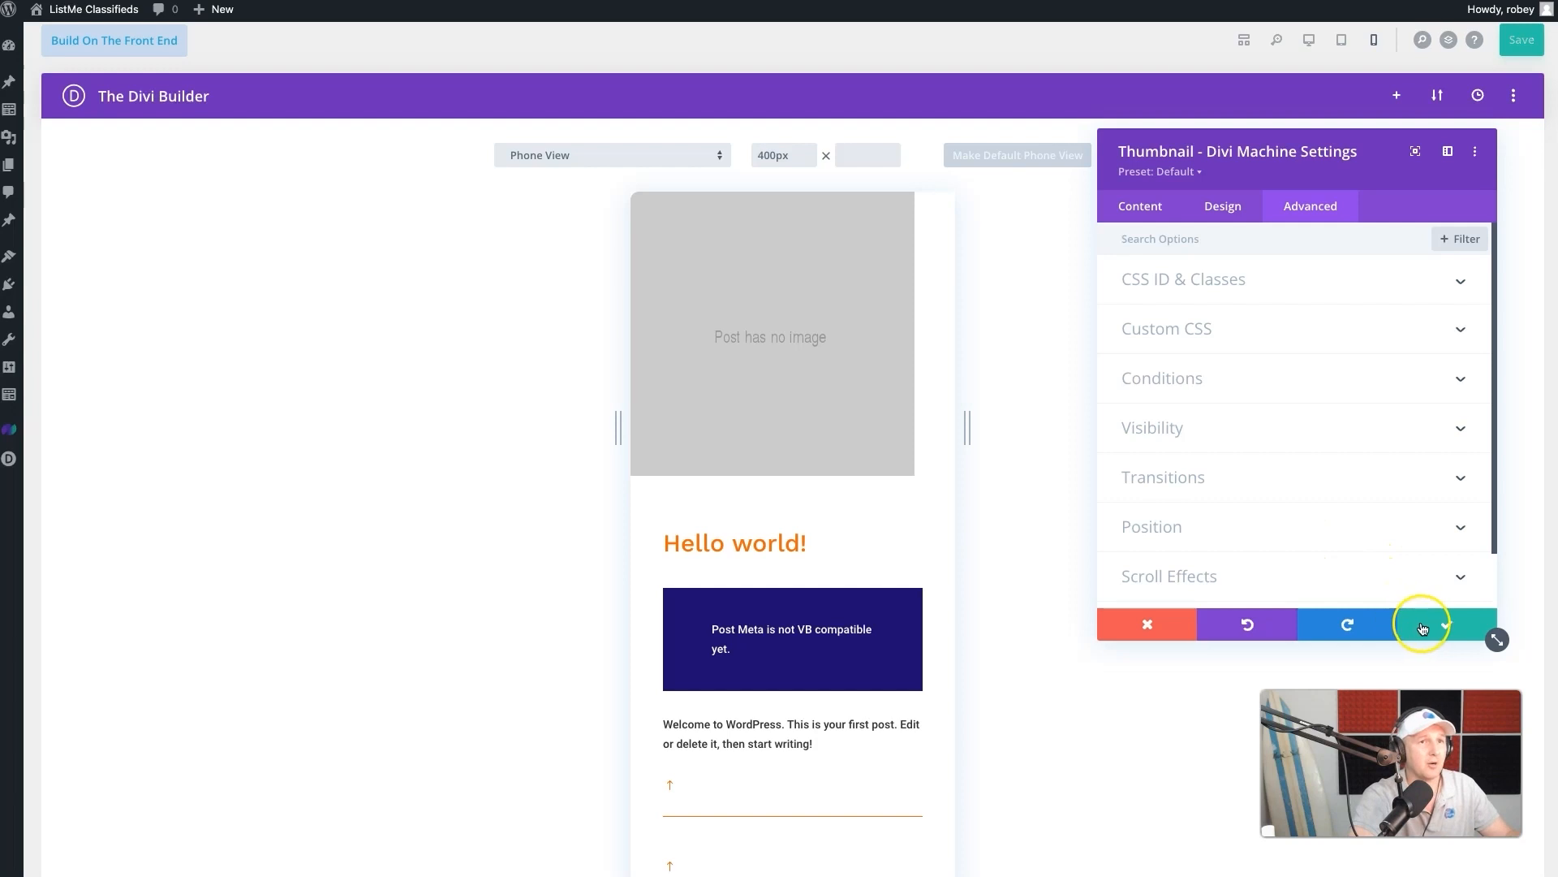
- Give the Status ACF Item module below the thumbnail a light background color
mouse_move(681, 511)
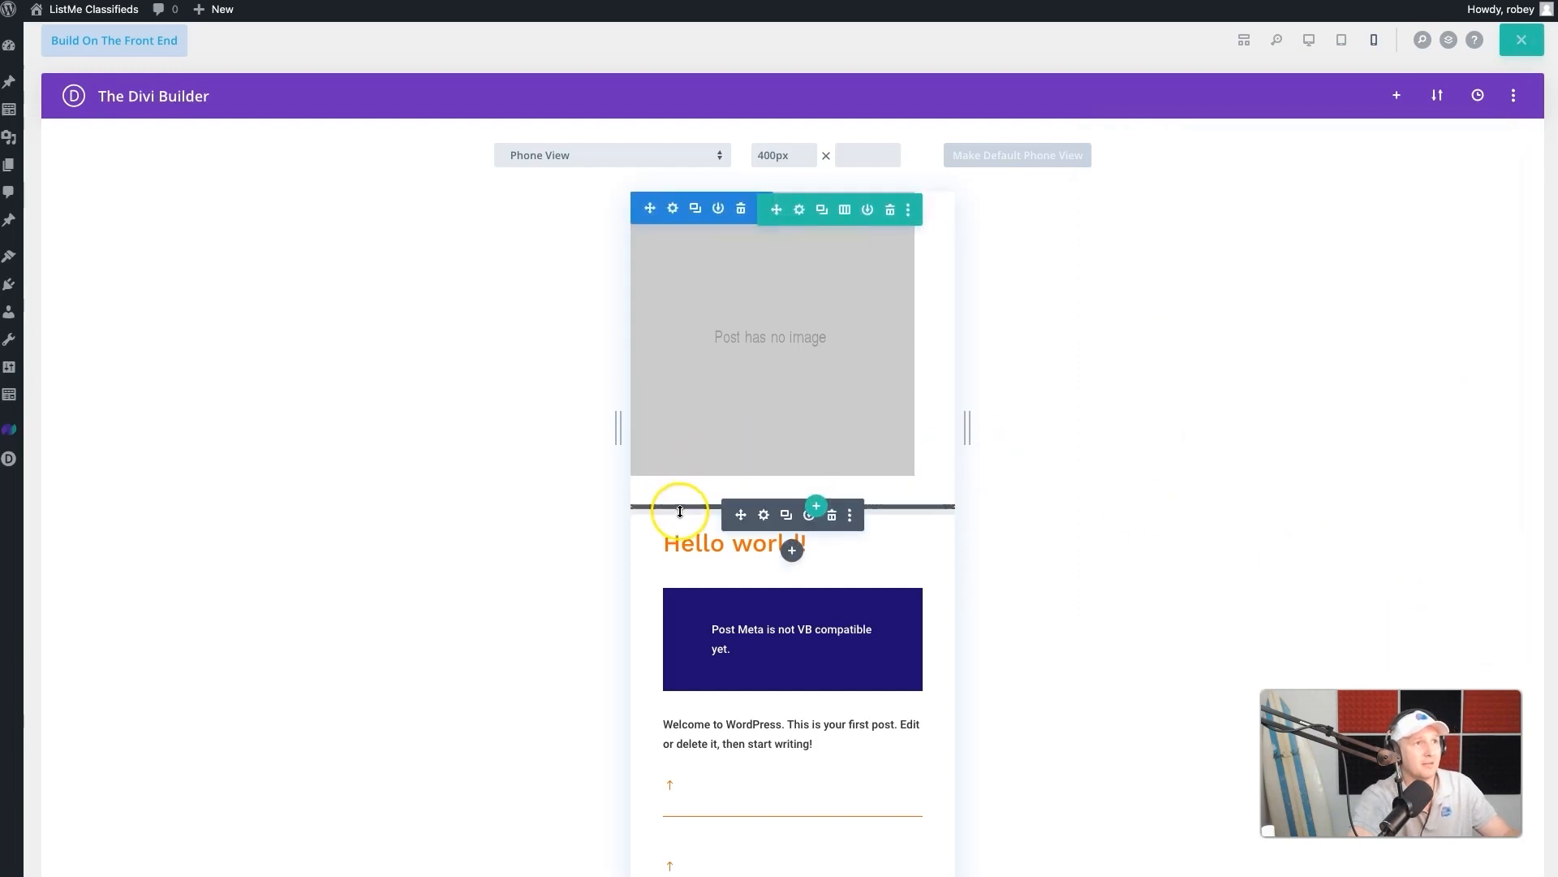
left_click(763, 517)
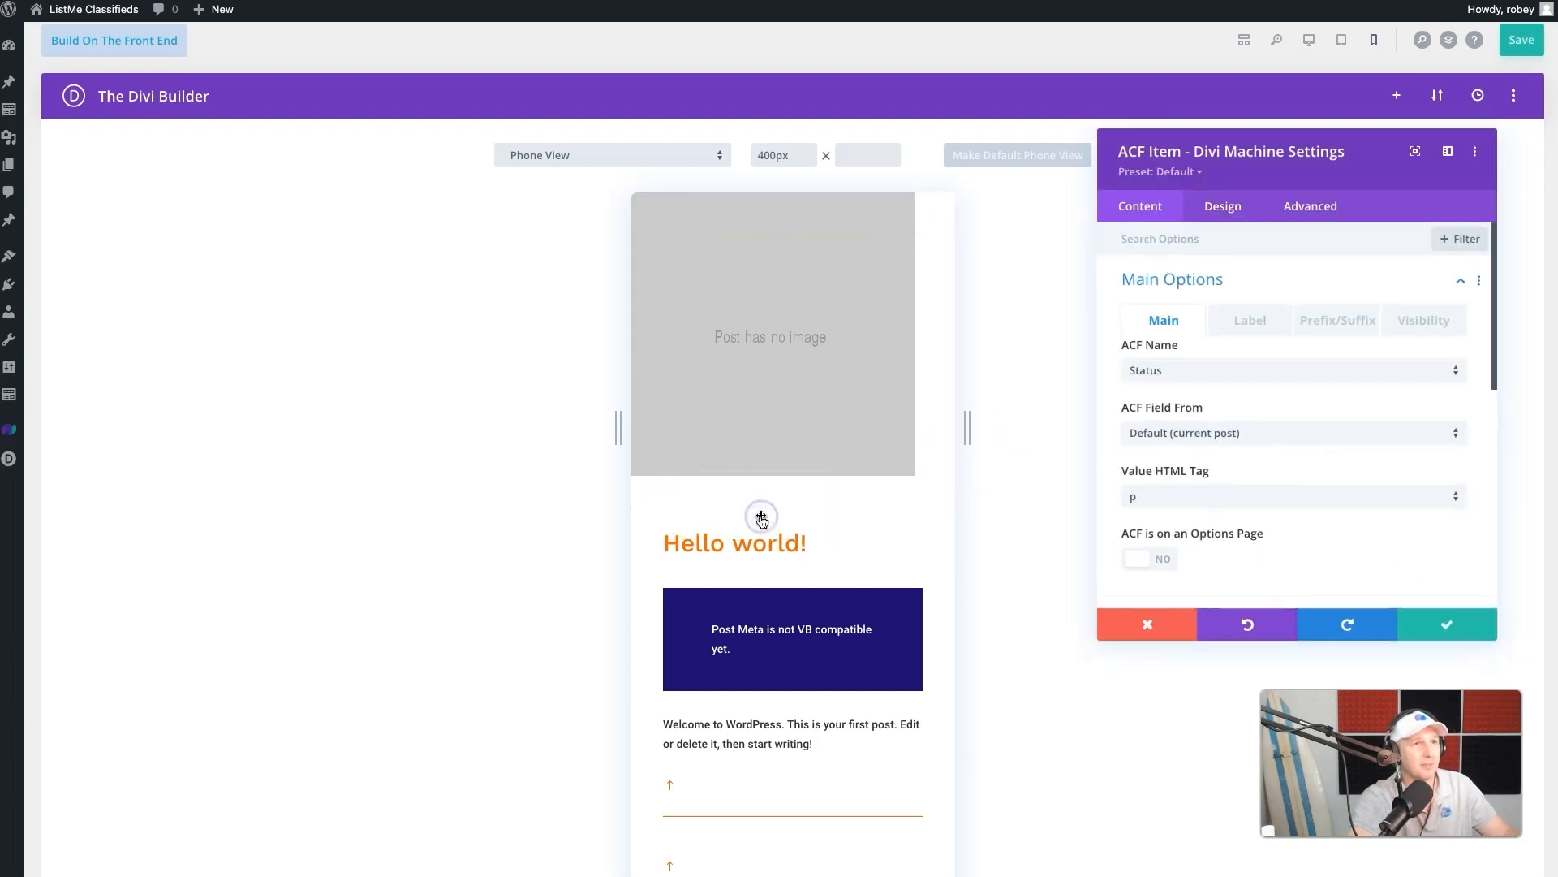
left_click(1345, 233)
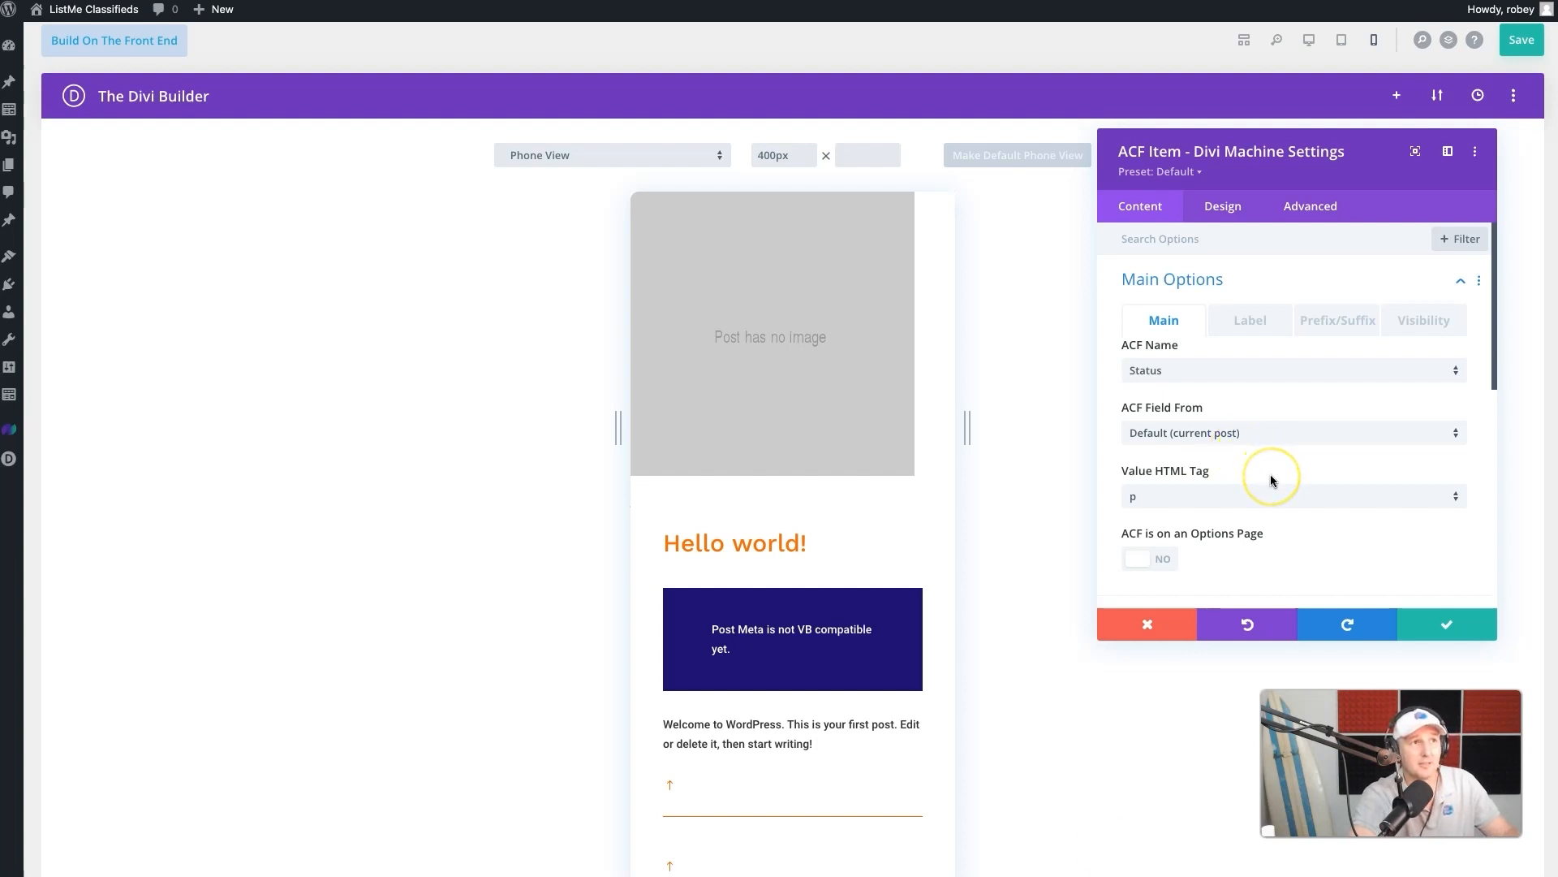
scroll(1269, 474, "down", 5)
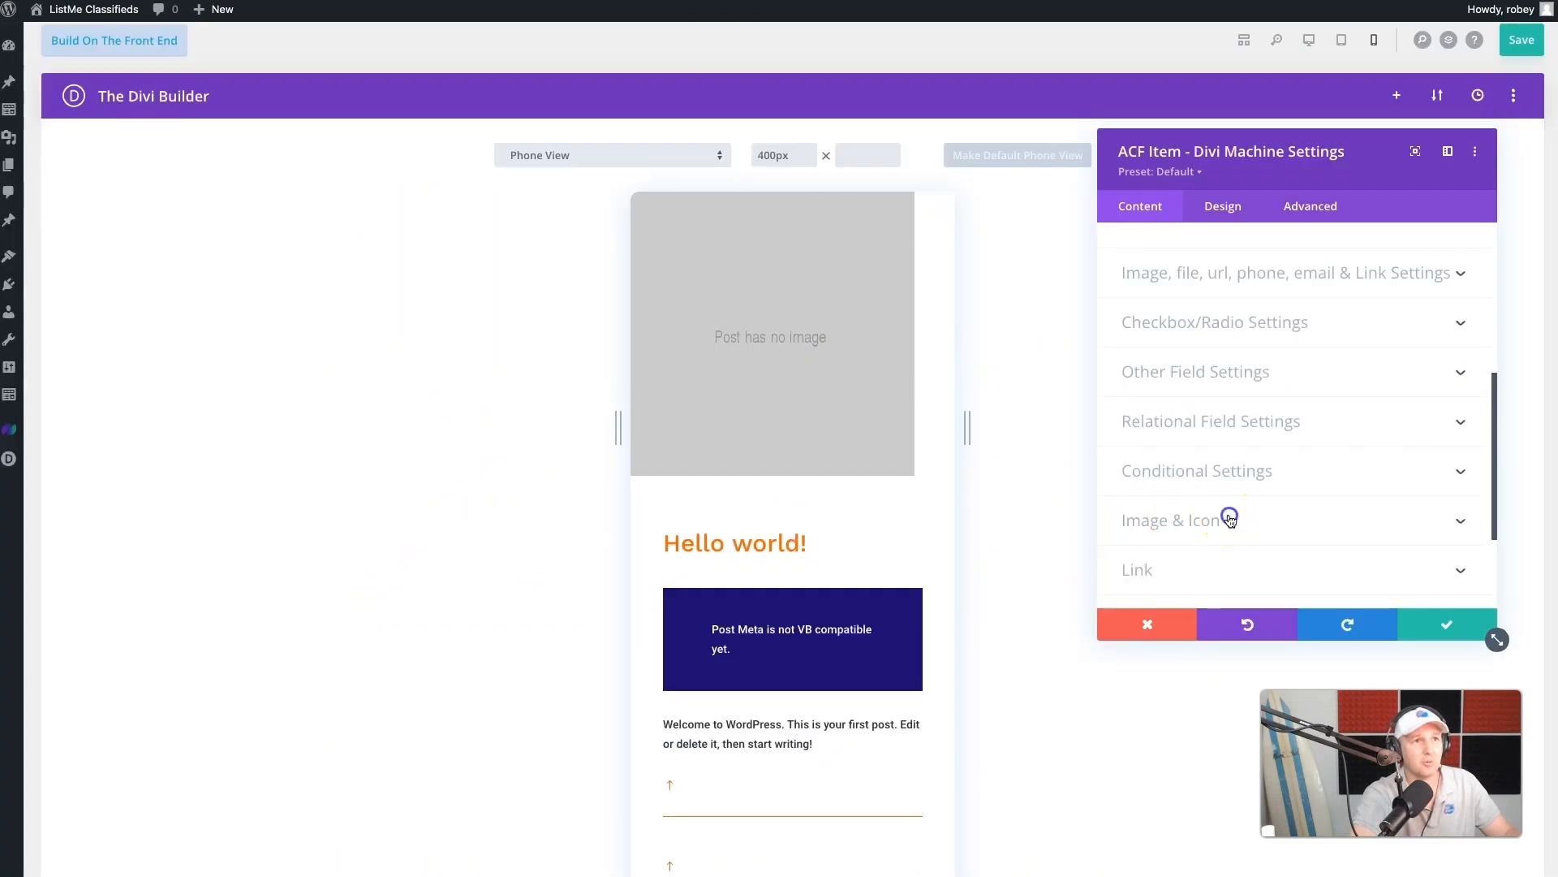
left_click(1230, 520)
left_click(1201, 243)
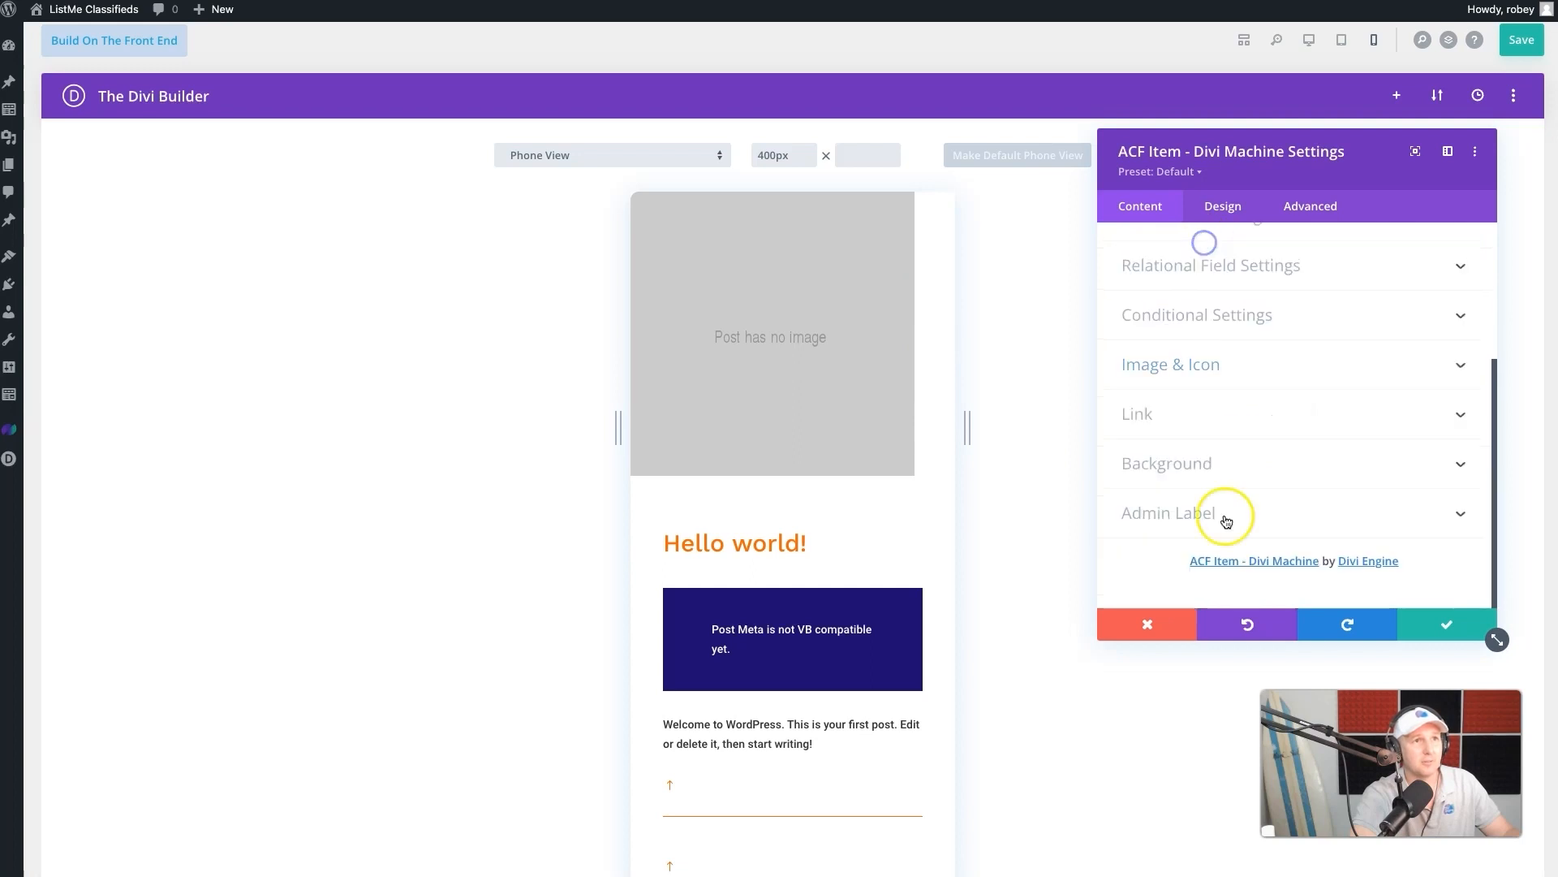
left_click(1253, 470)
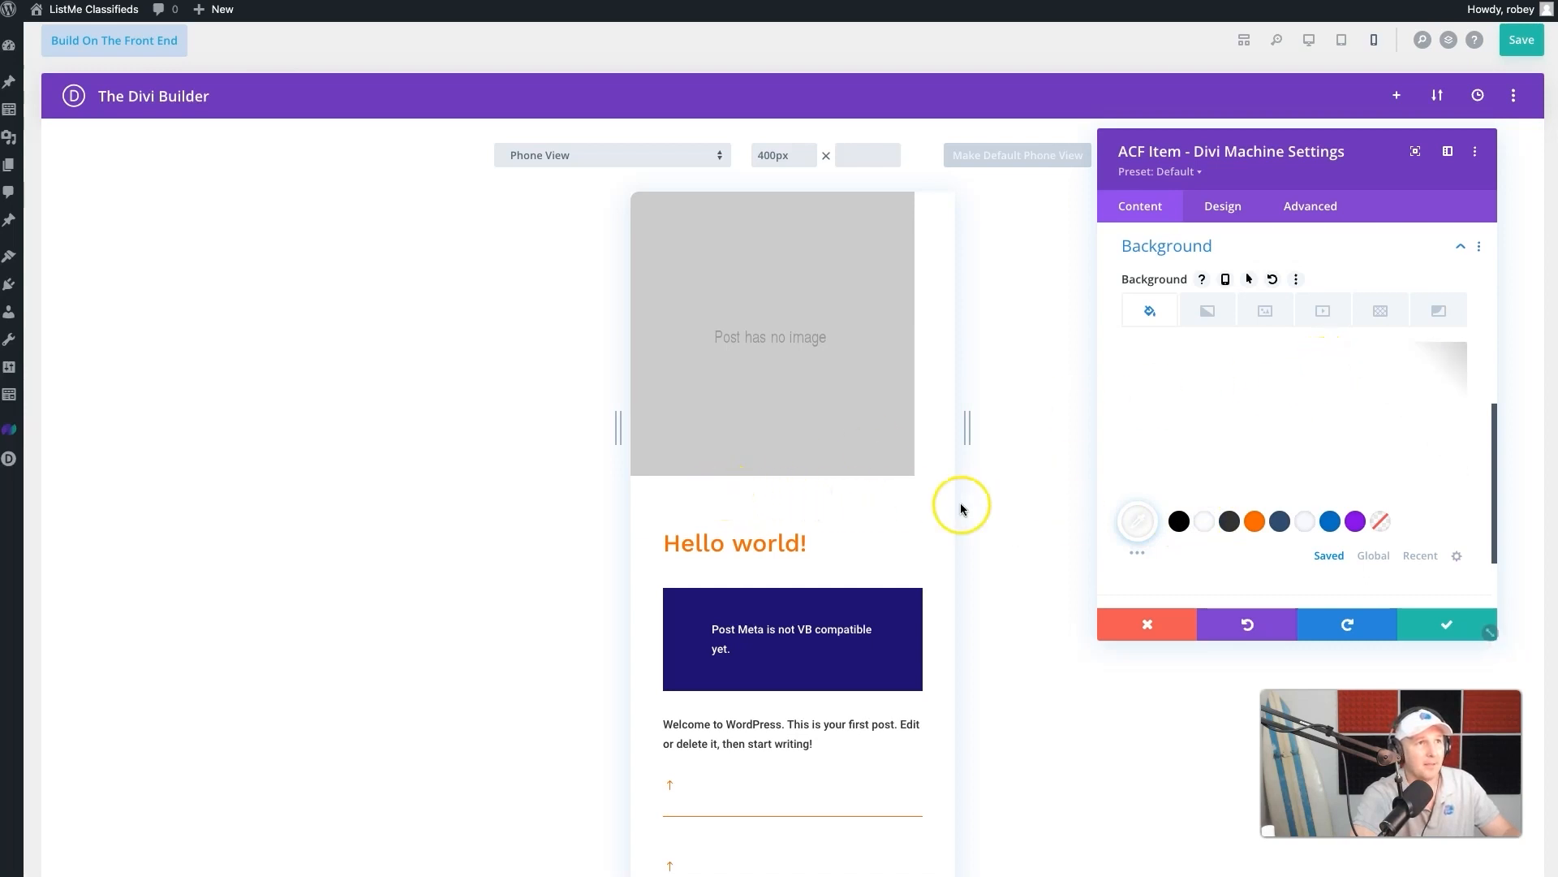
- Set the Status ACF Item's item text to the saved dark blue color and Semi Bold weight, and save the module settings
left_click(1225, 210)
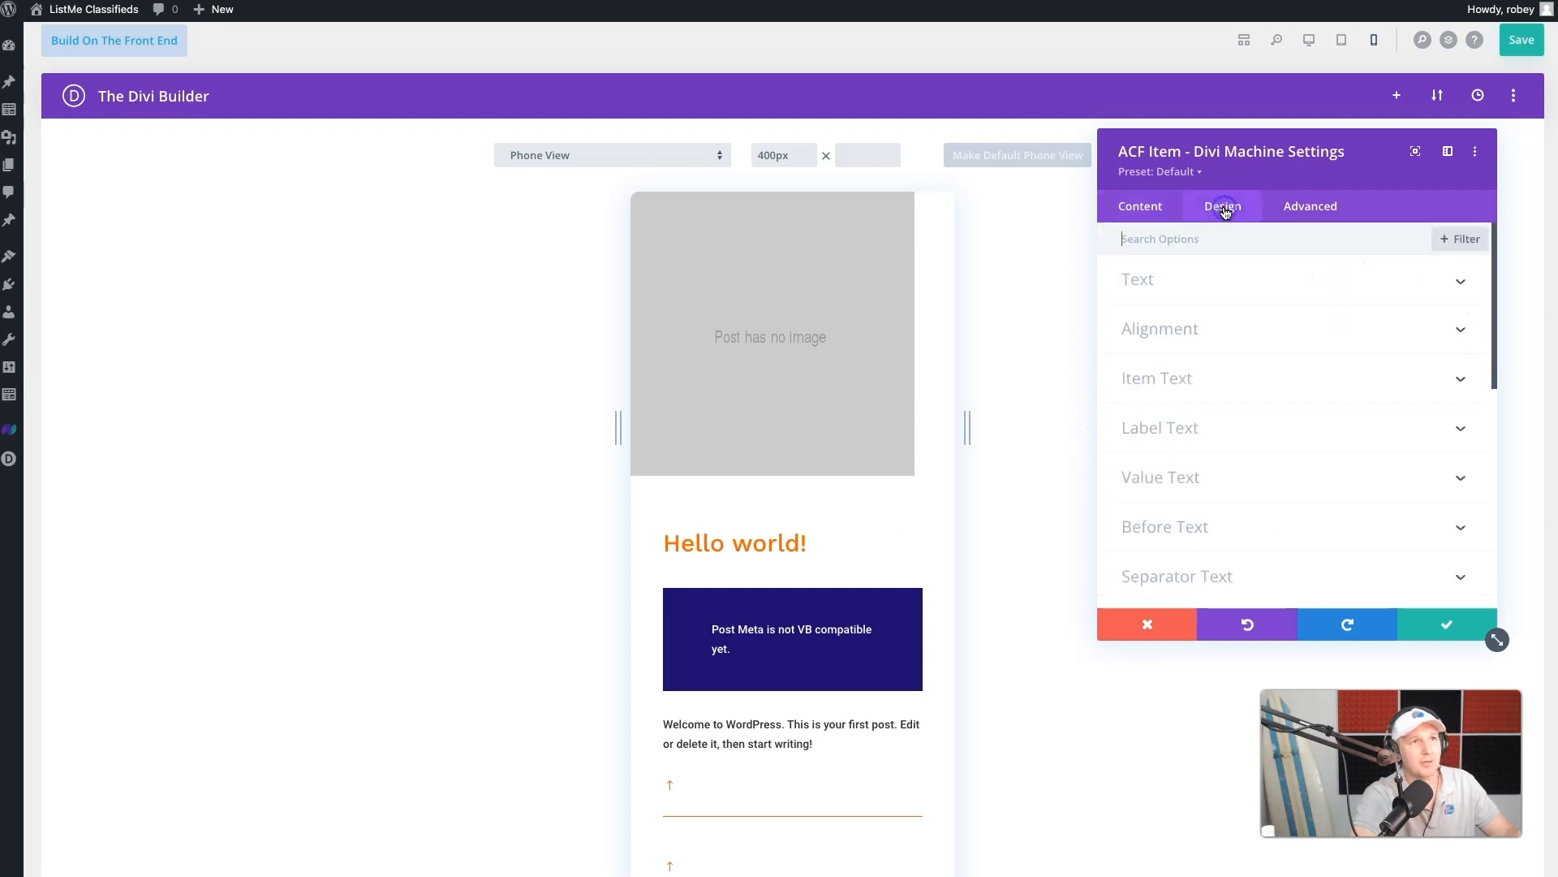
left_click(1174, 291)
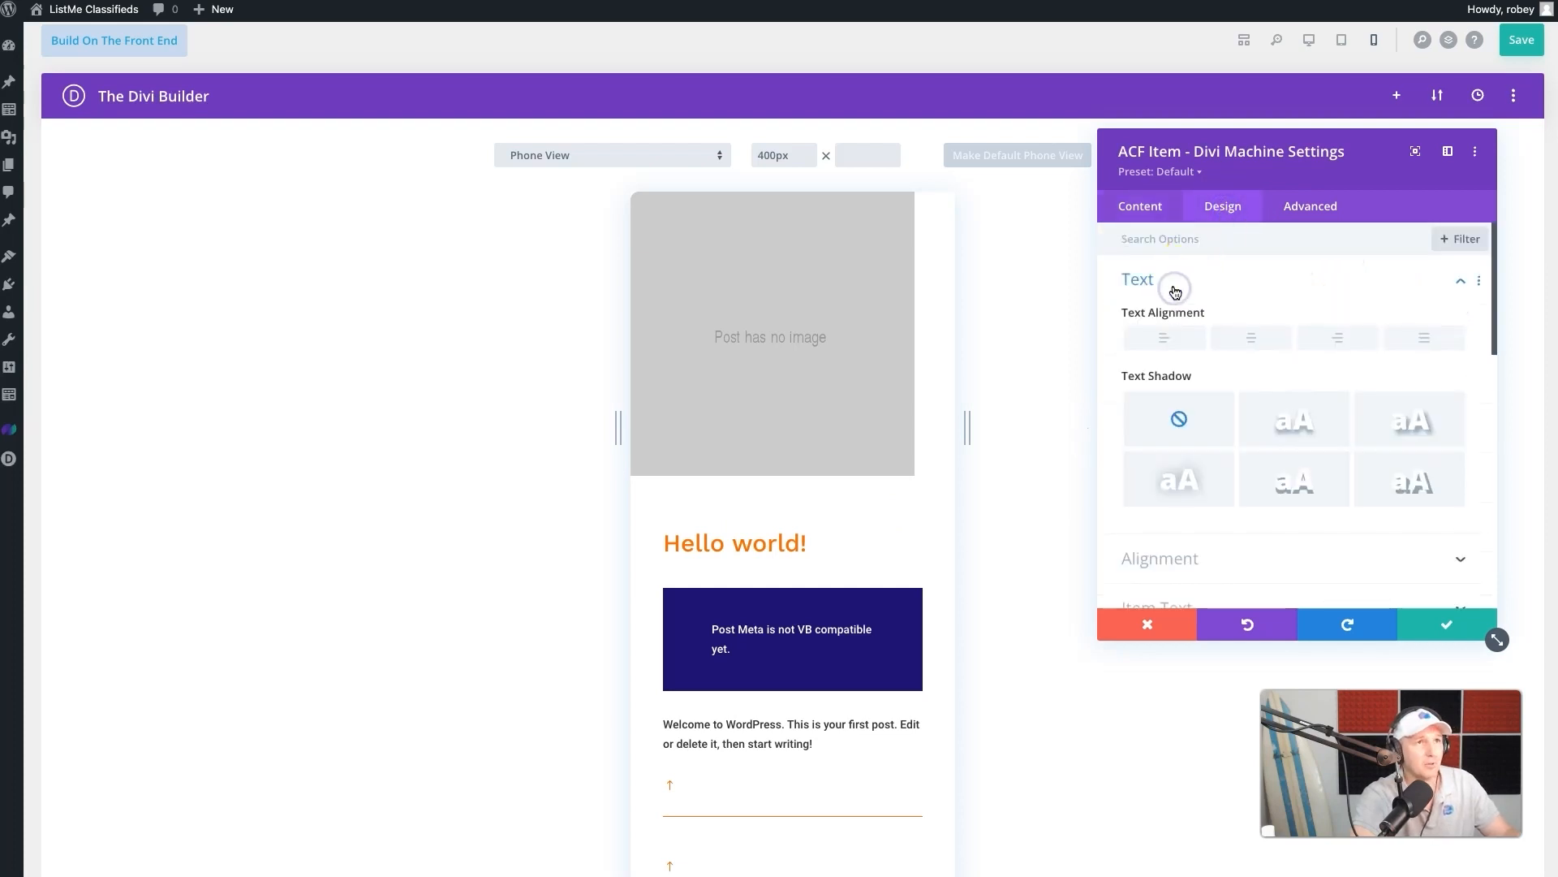
scroll(1175, 291, "down", 4)
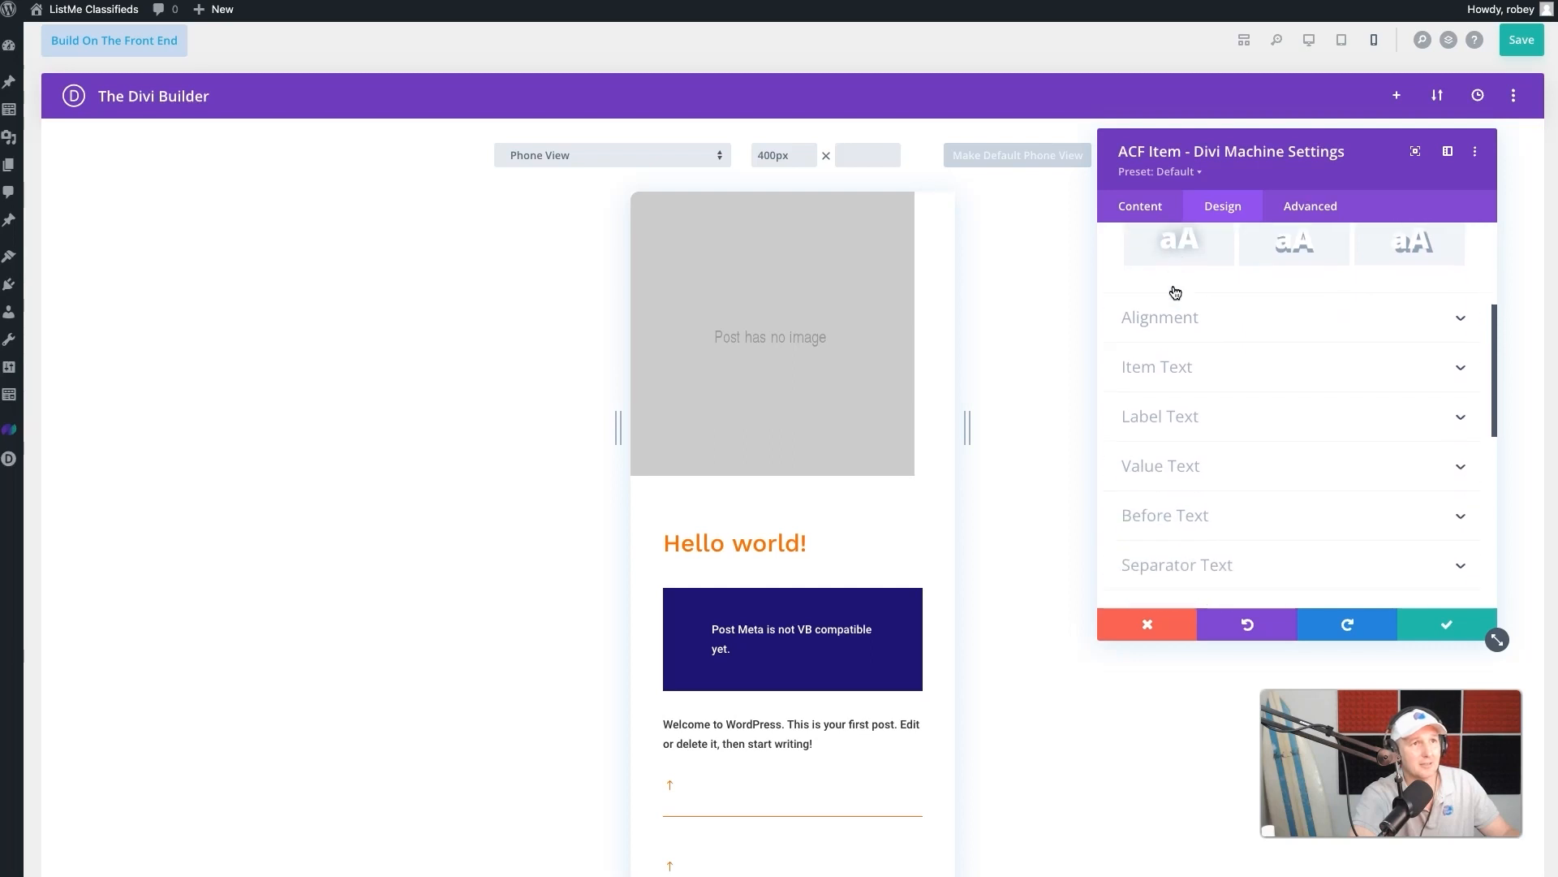
left_click(1168, 348)
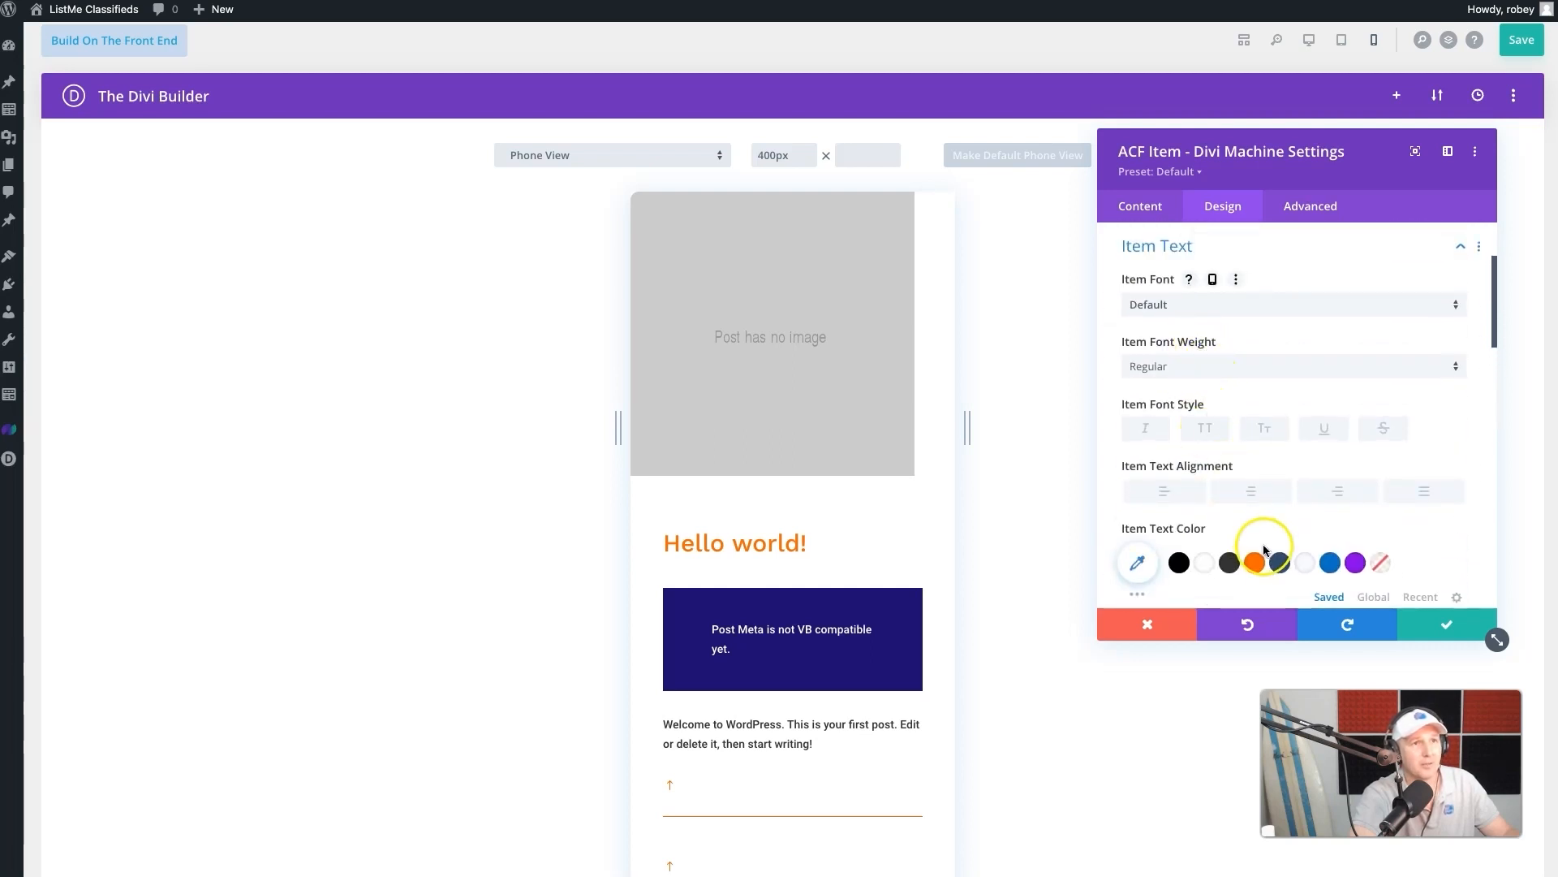
left_click(1280, 562)
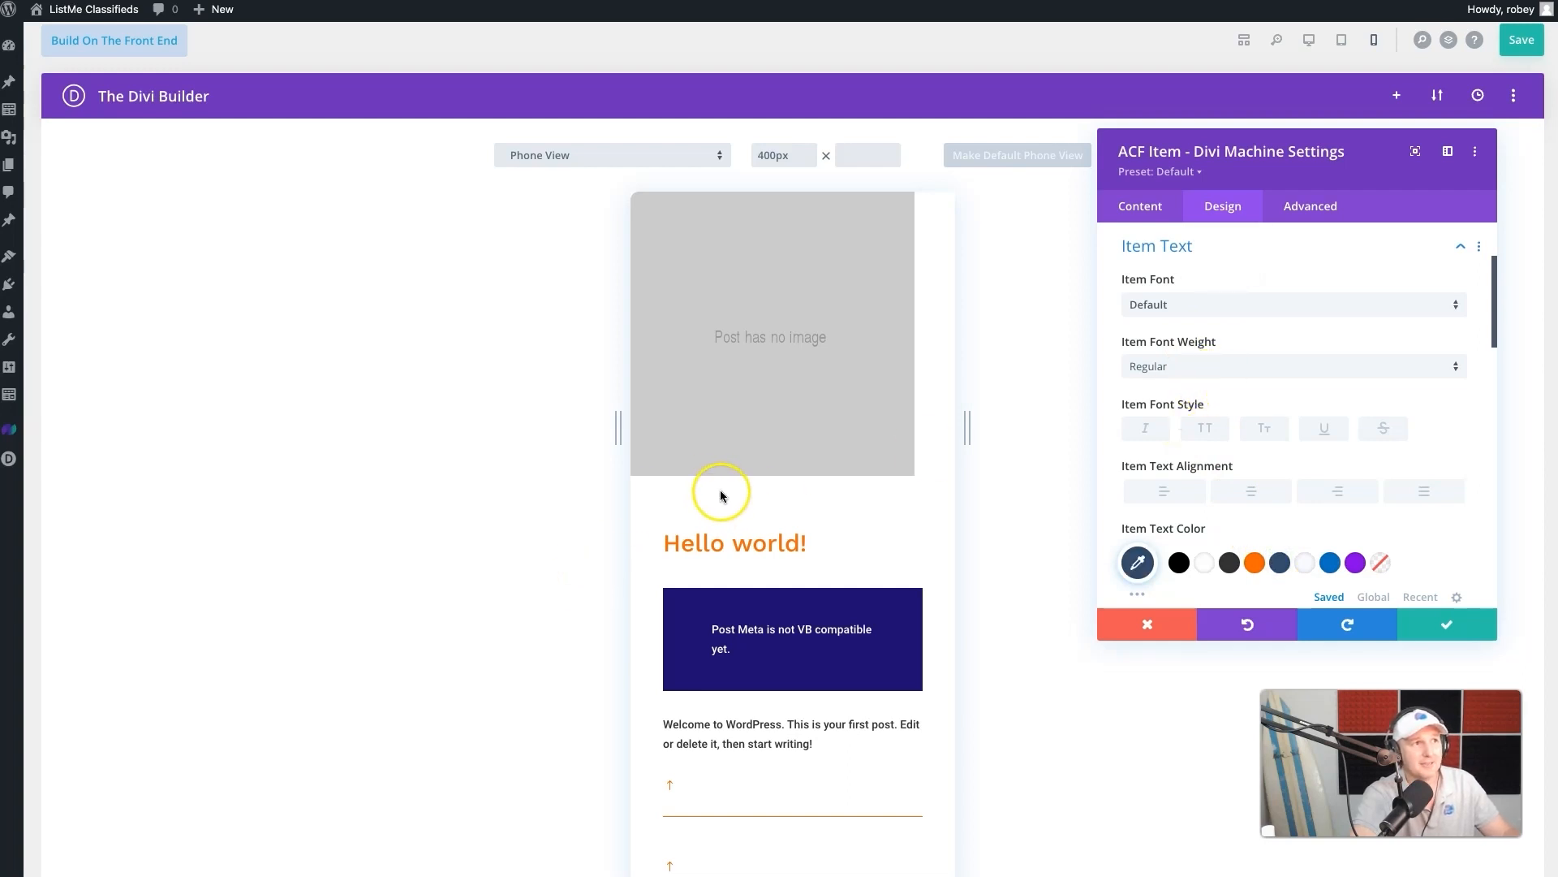
left_click(1354, 360)
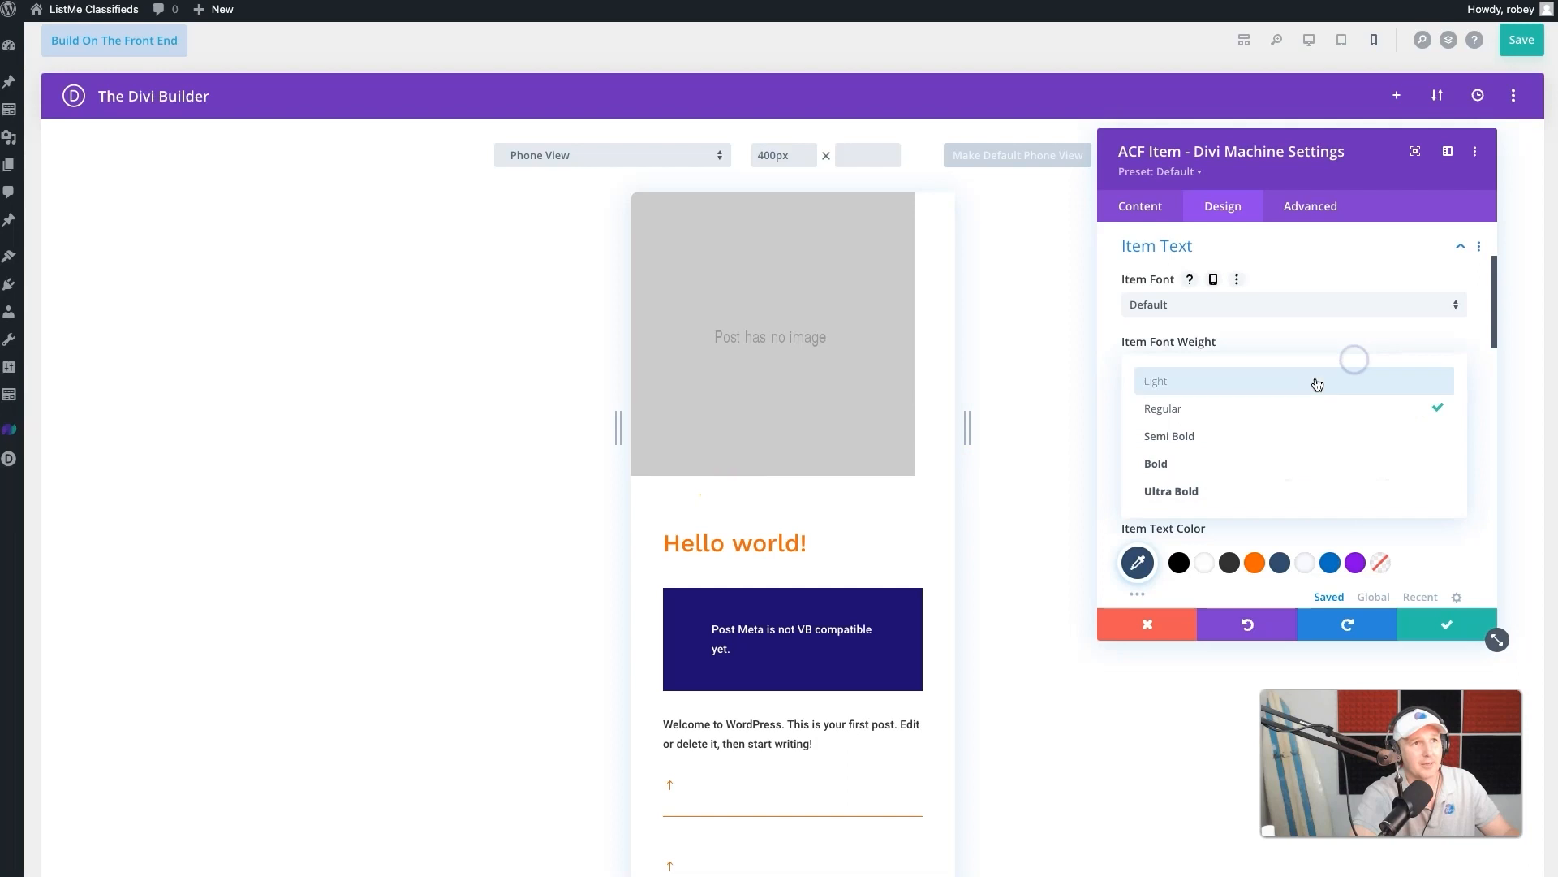
left_click(1240, 444)
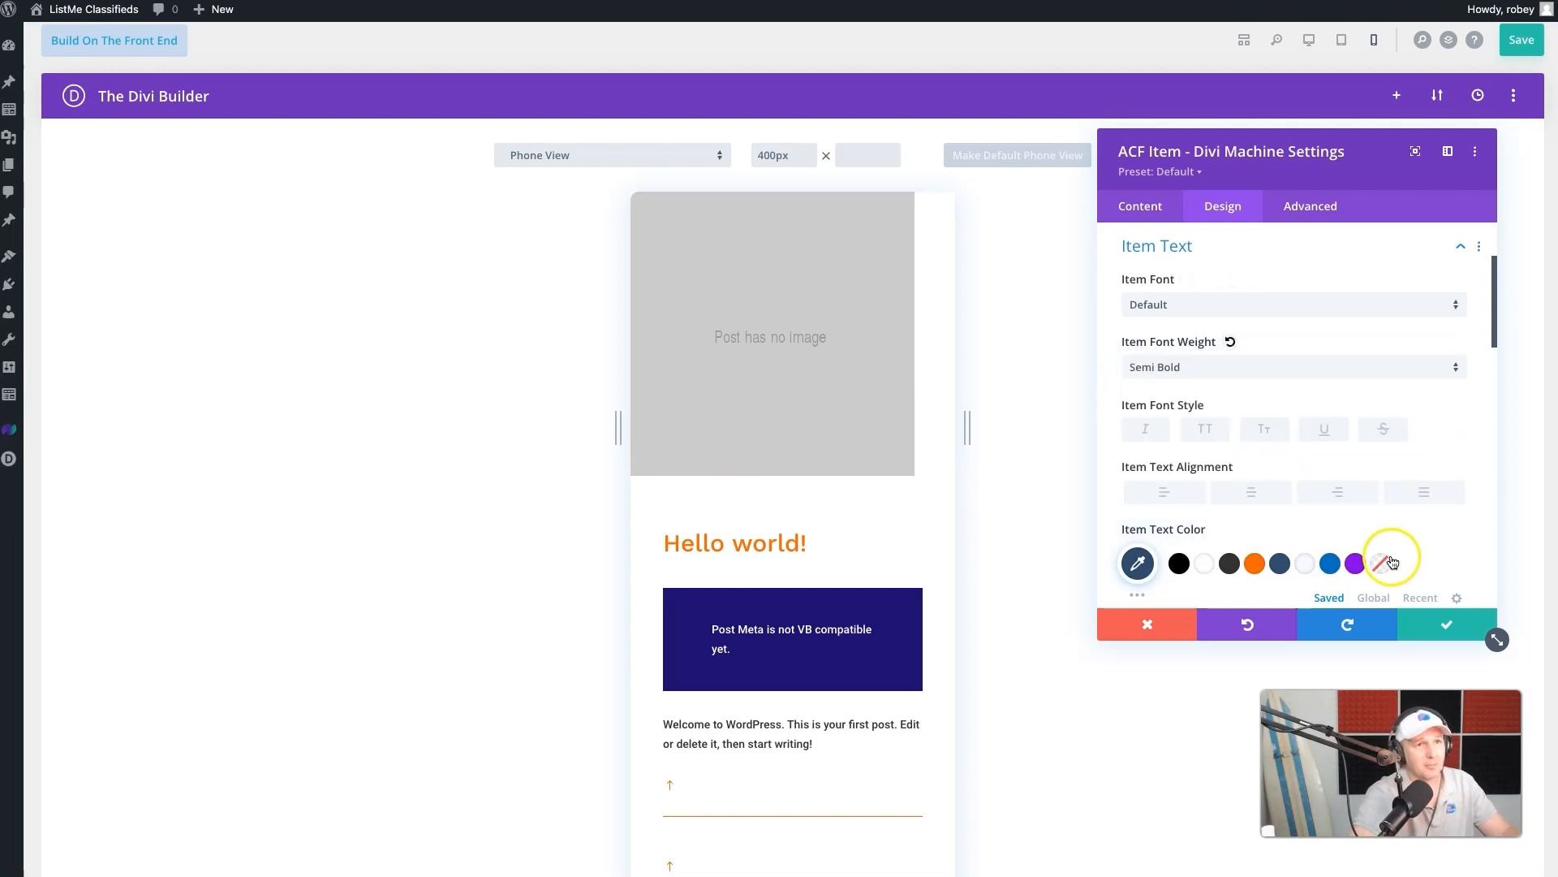
left_click(1427, 625)
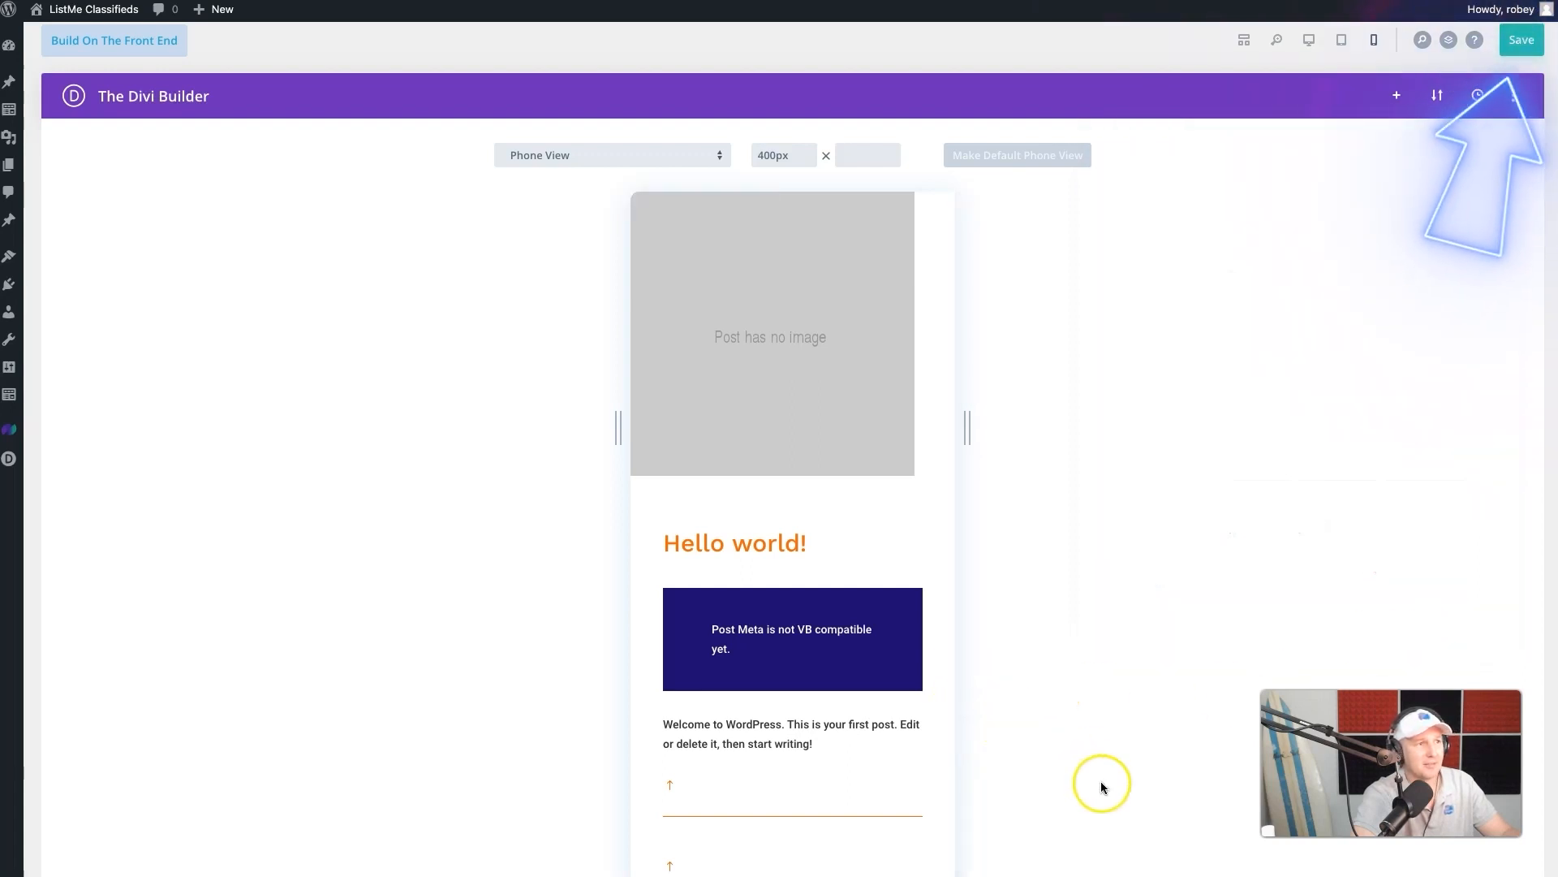
- Save the Classifieds Loop layout, check it in phone view, and return to the wireframe view
left_click(1524, 44)
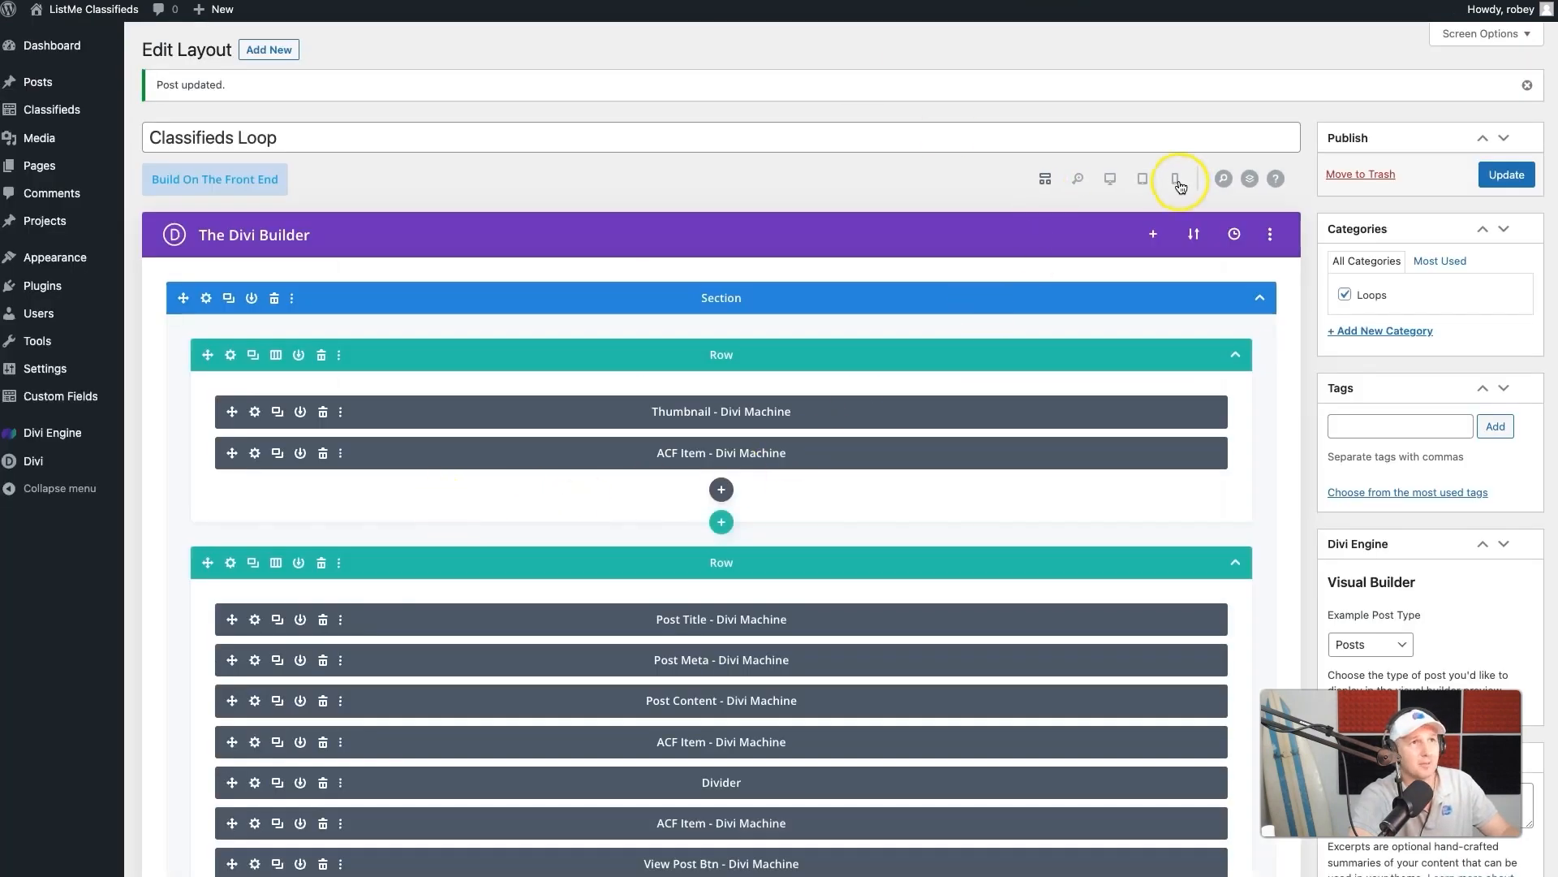
left_click(1179, 183)
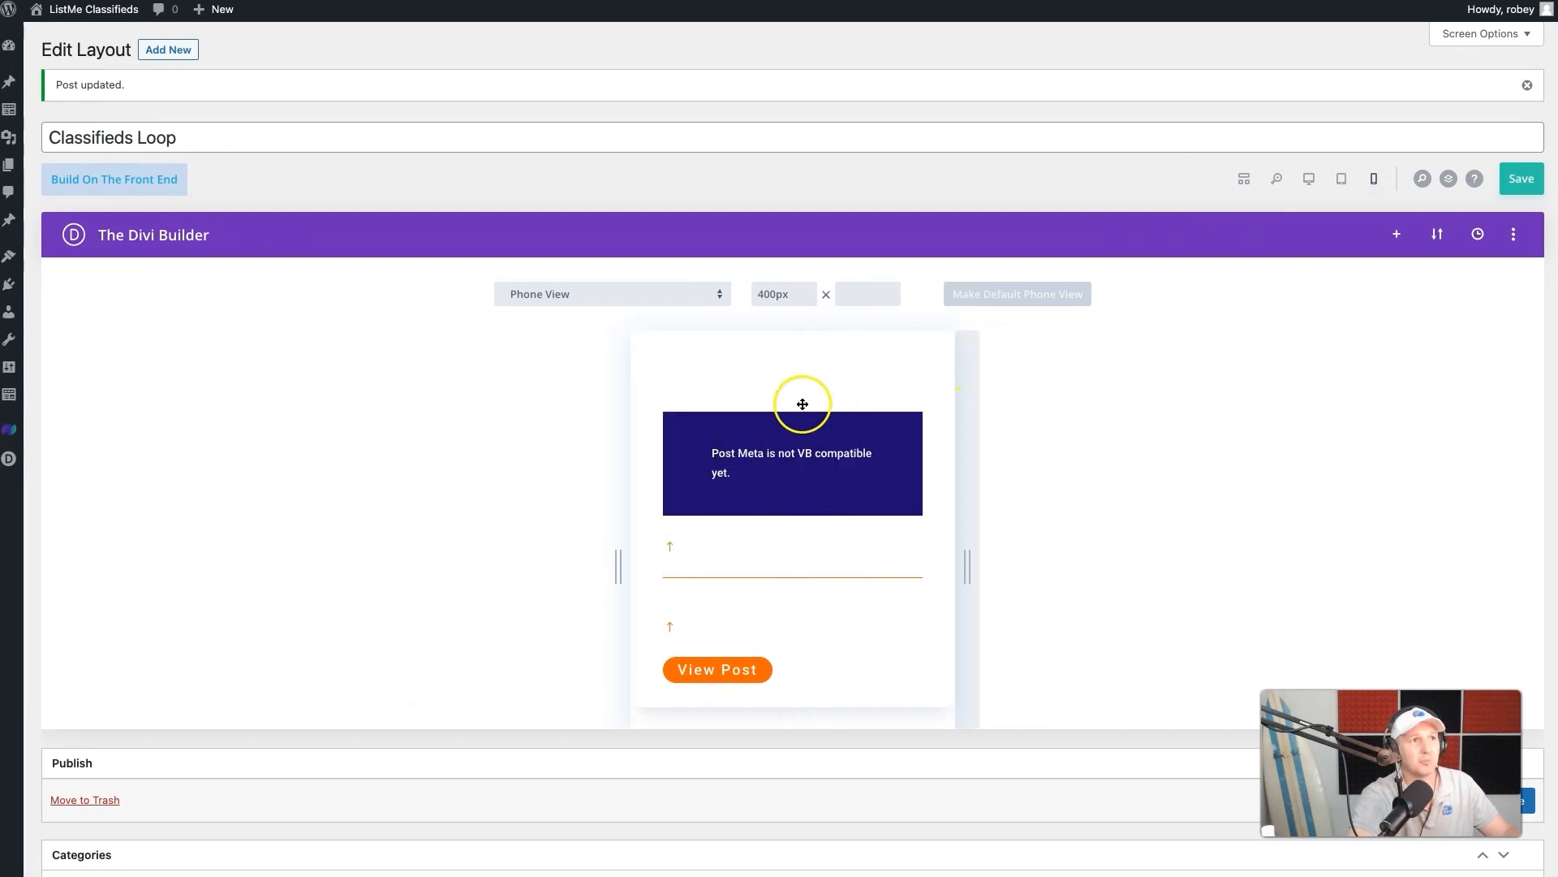
left_click(1243, 179)
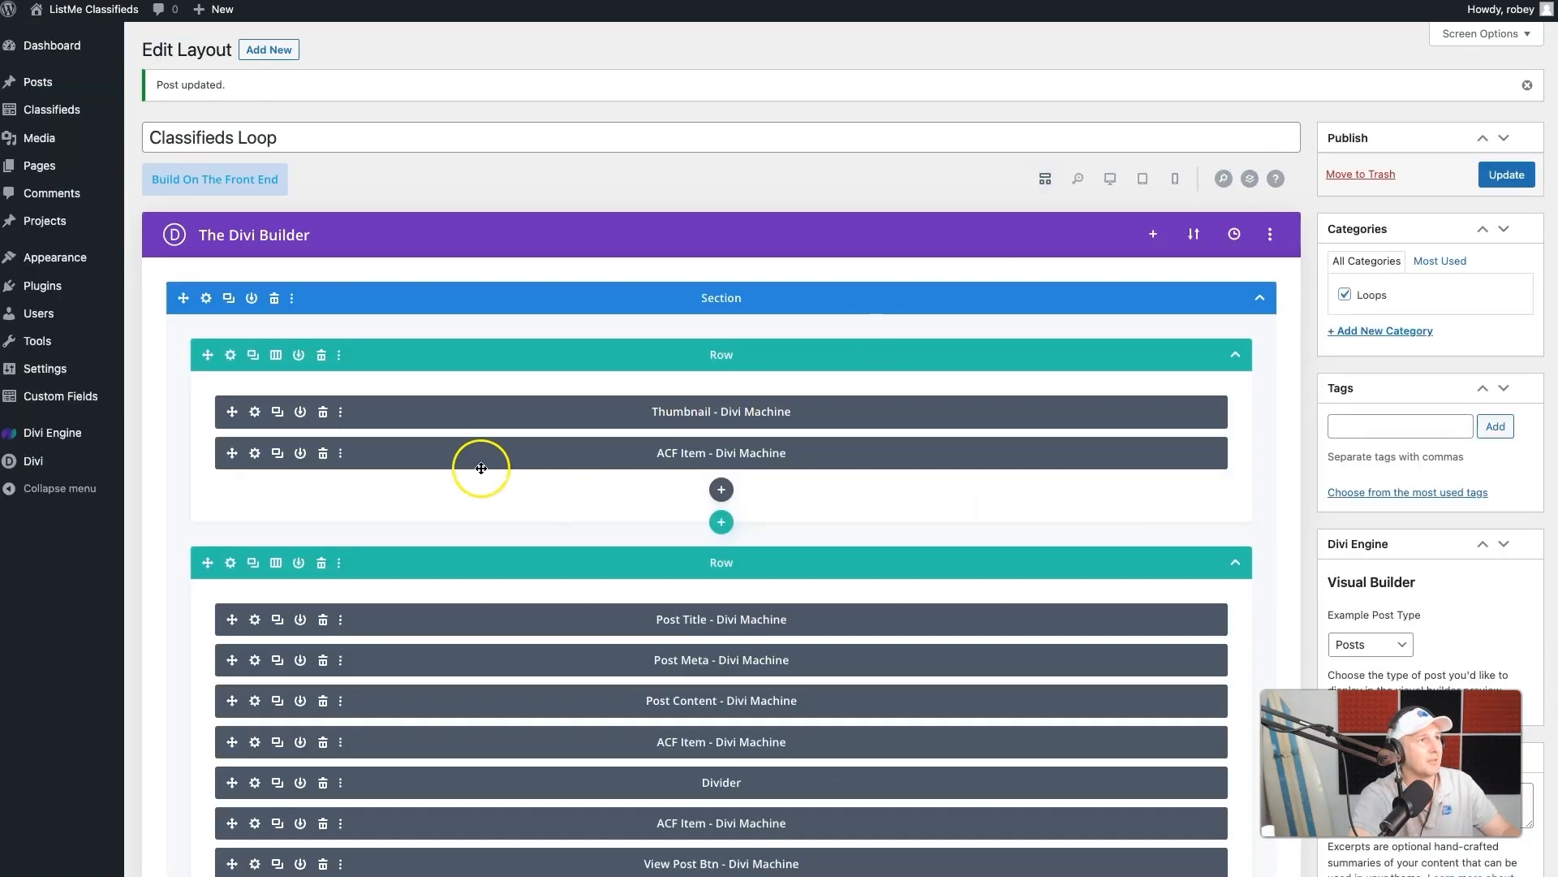
- Set the item text size of the Status ACF Item in the thumbnail row to 16px
left_click(254, 453)
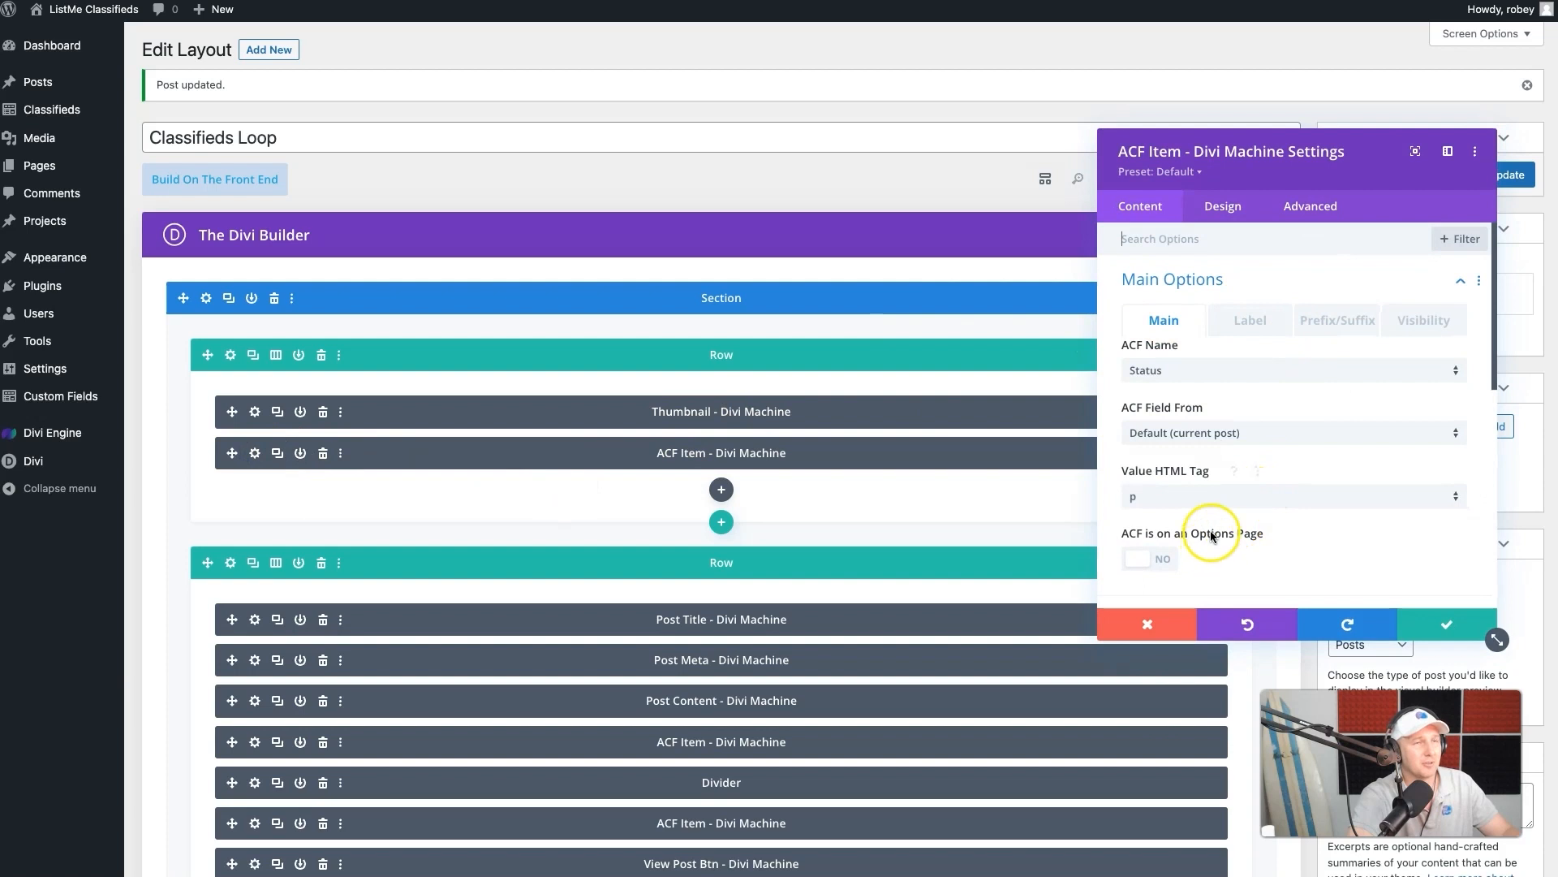
left_click(1223, 206)
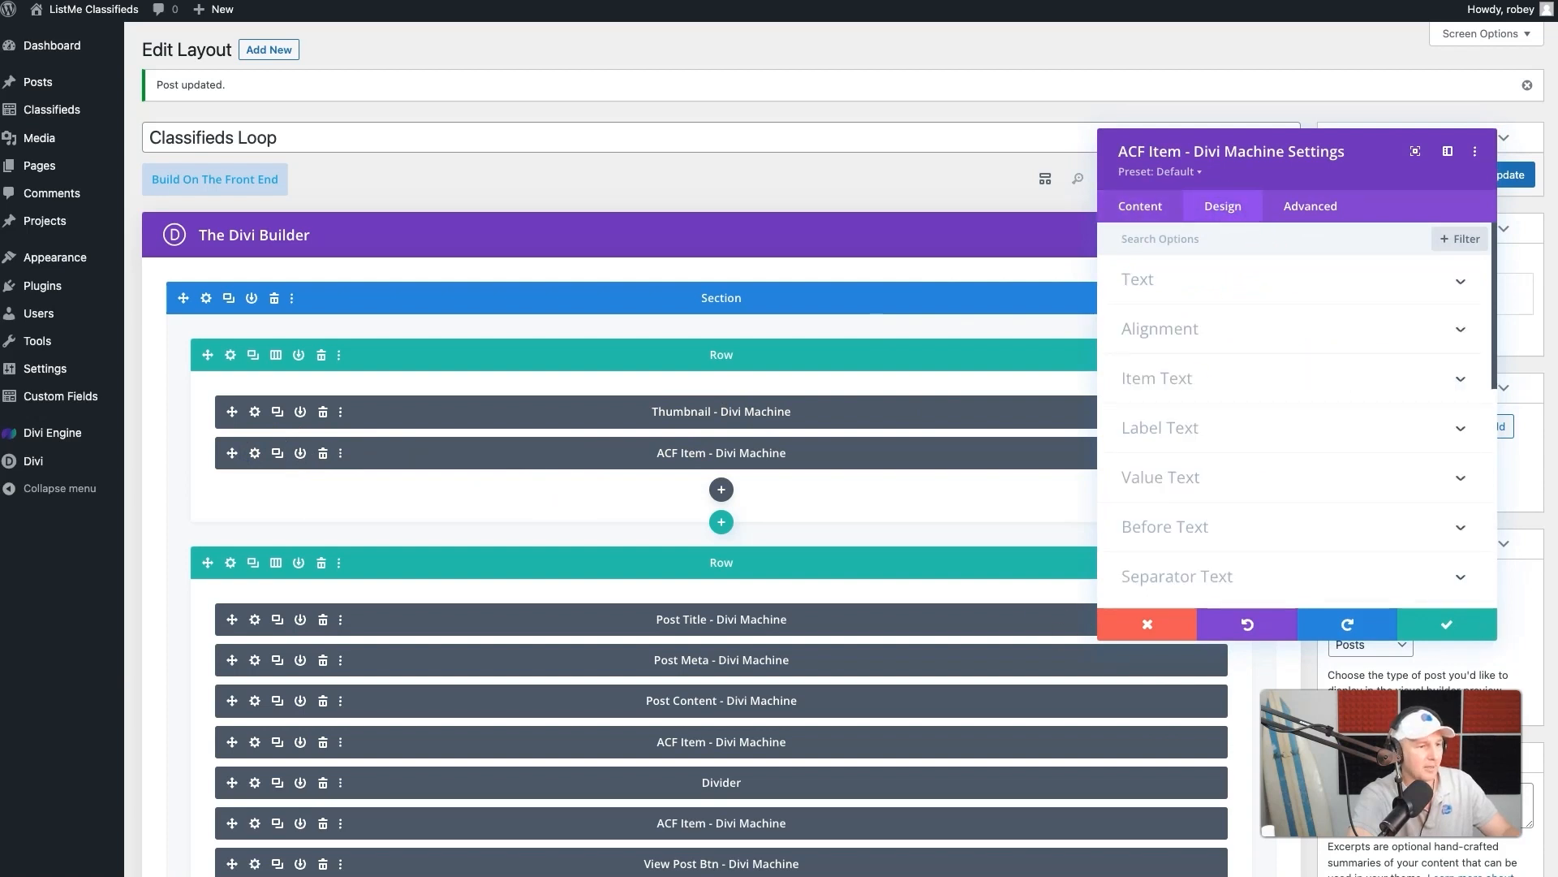
left_click(1205, 382)
scroll(1289, 328, "down", 2)
left_click(1396, 514)
type("16px")
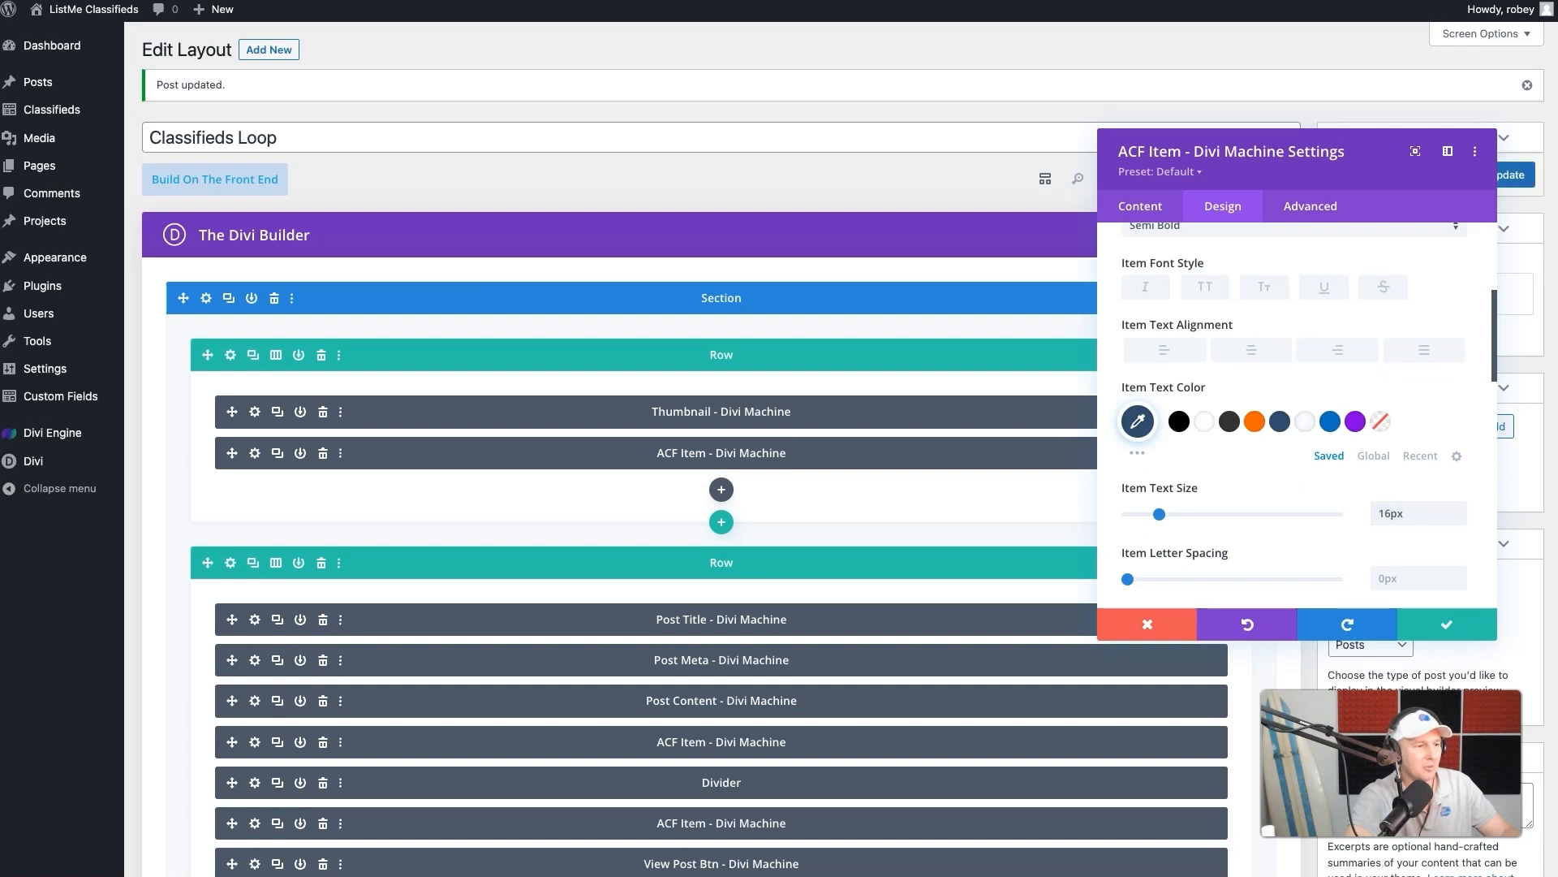
- Set the Status ACF Item's padding to 10px top and bottom and 15px left and right, with each pair linked
scroll(1235, 536, "down", 7)
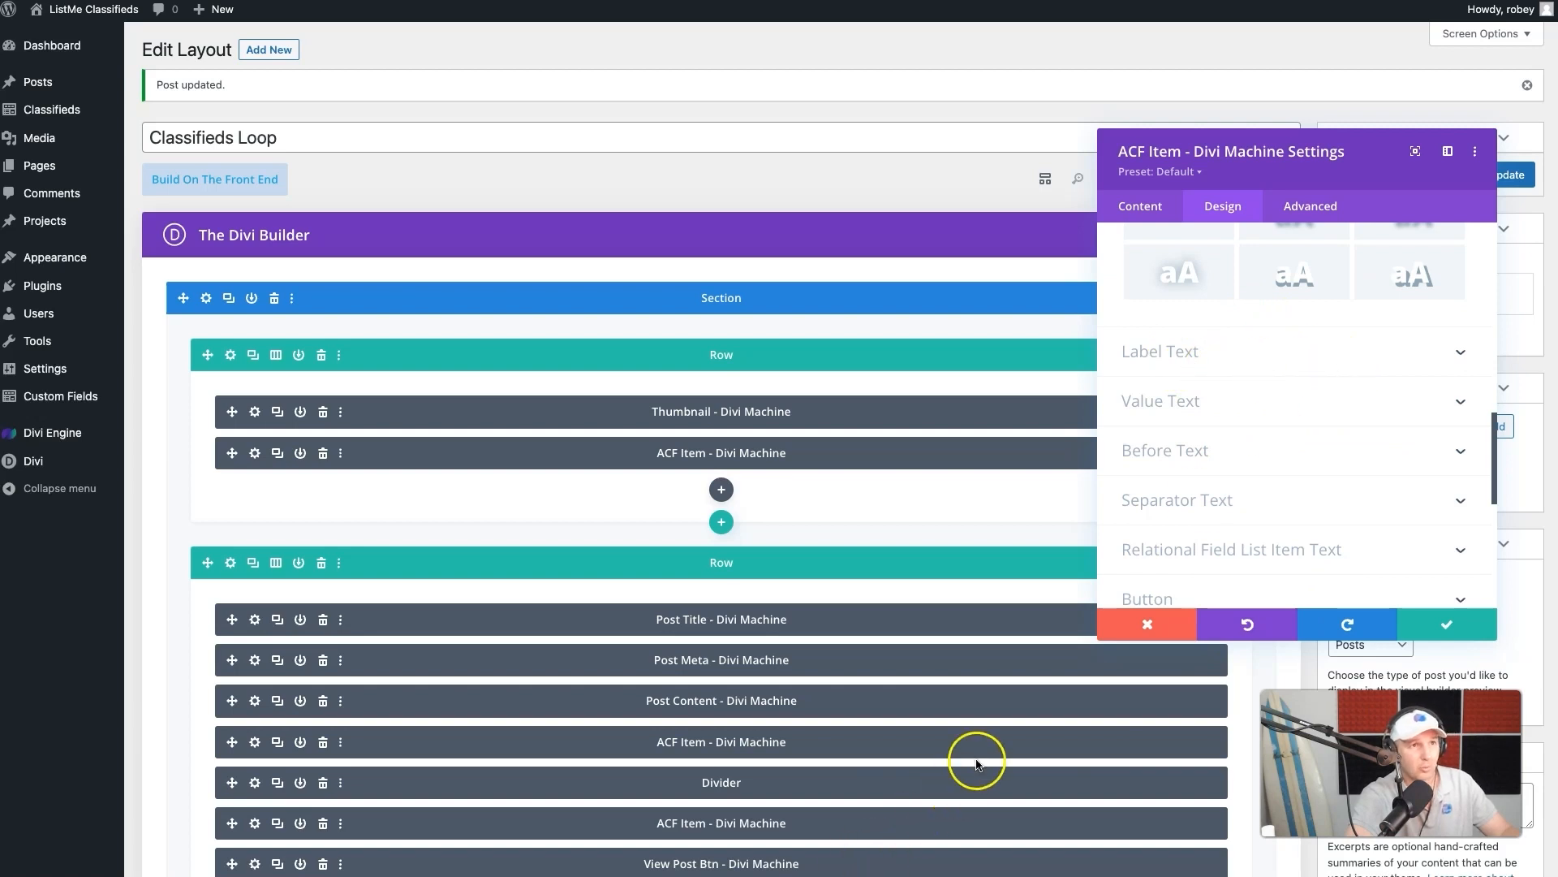
scroll(1258, 431, "down", 2)
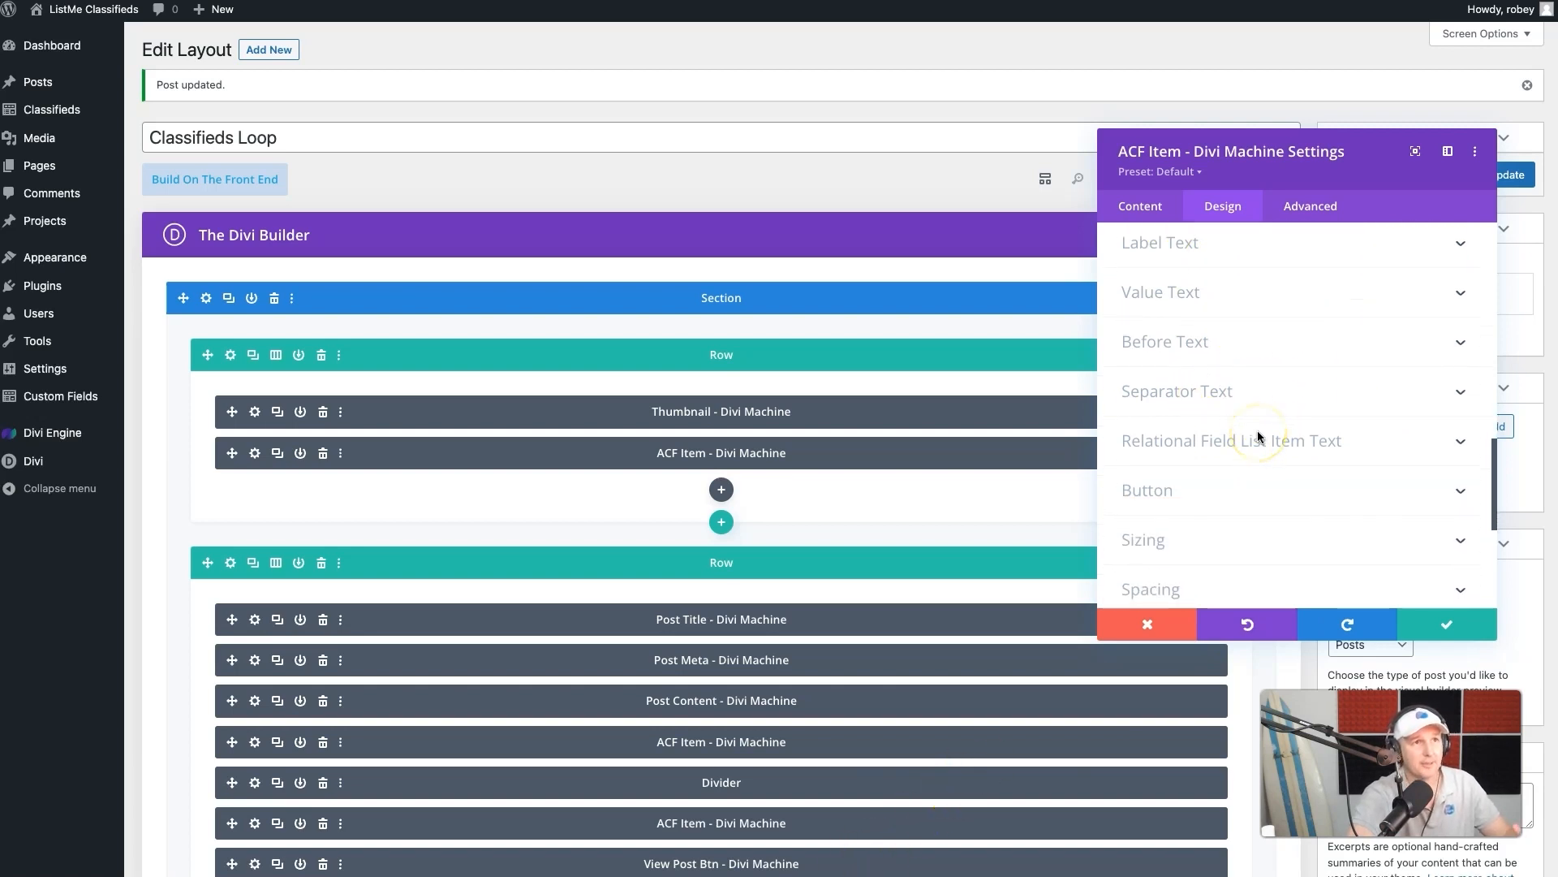
scroll(1177, 503, "down", 3)
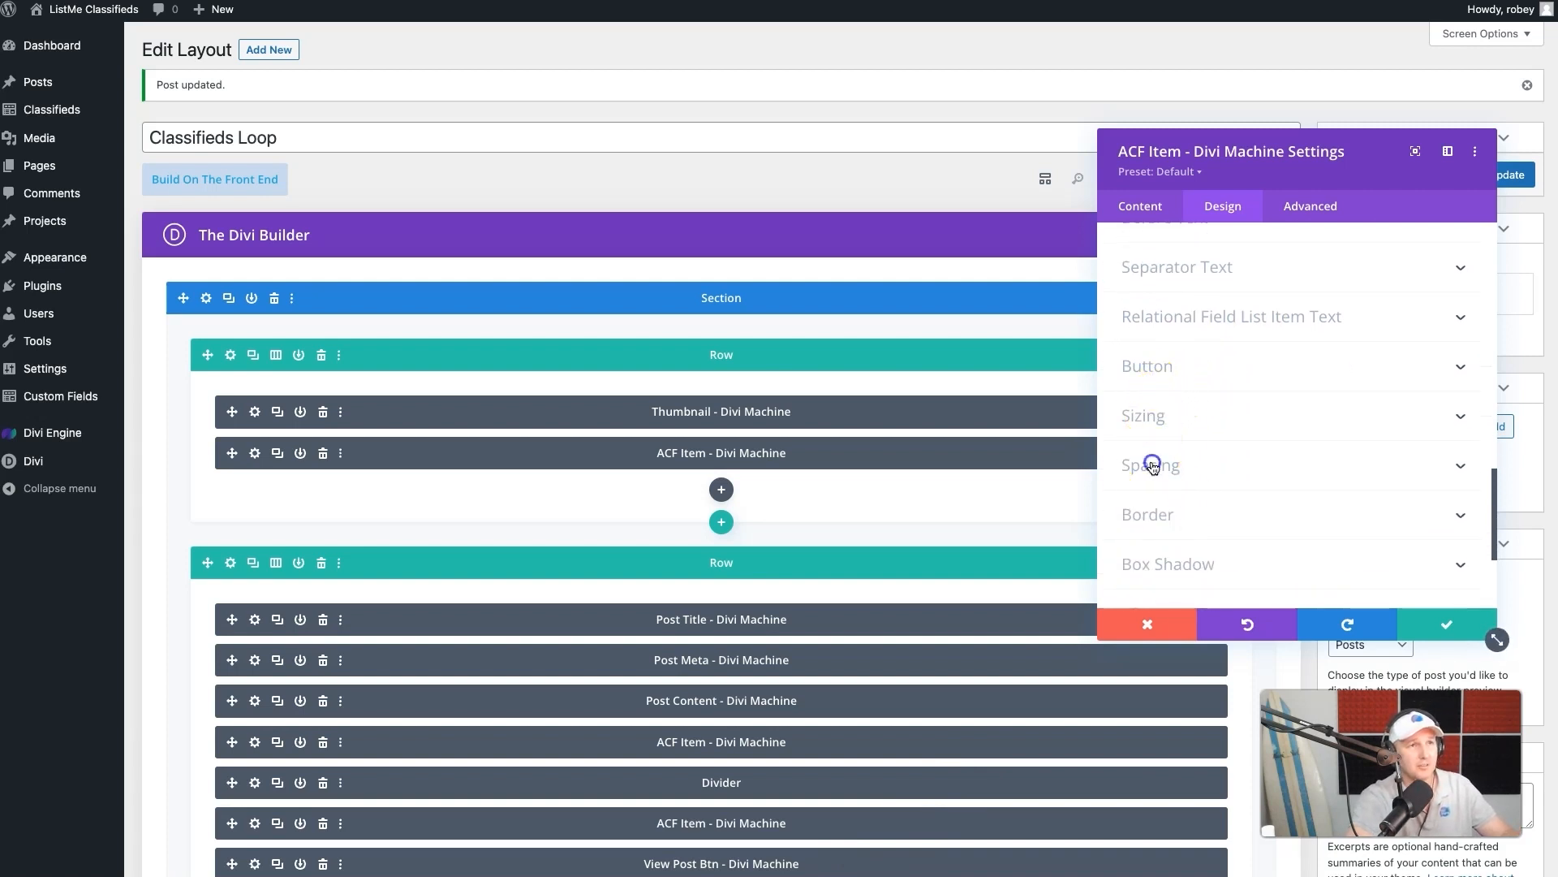
left_click(1153, 466)
left_click(1163, 385)
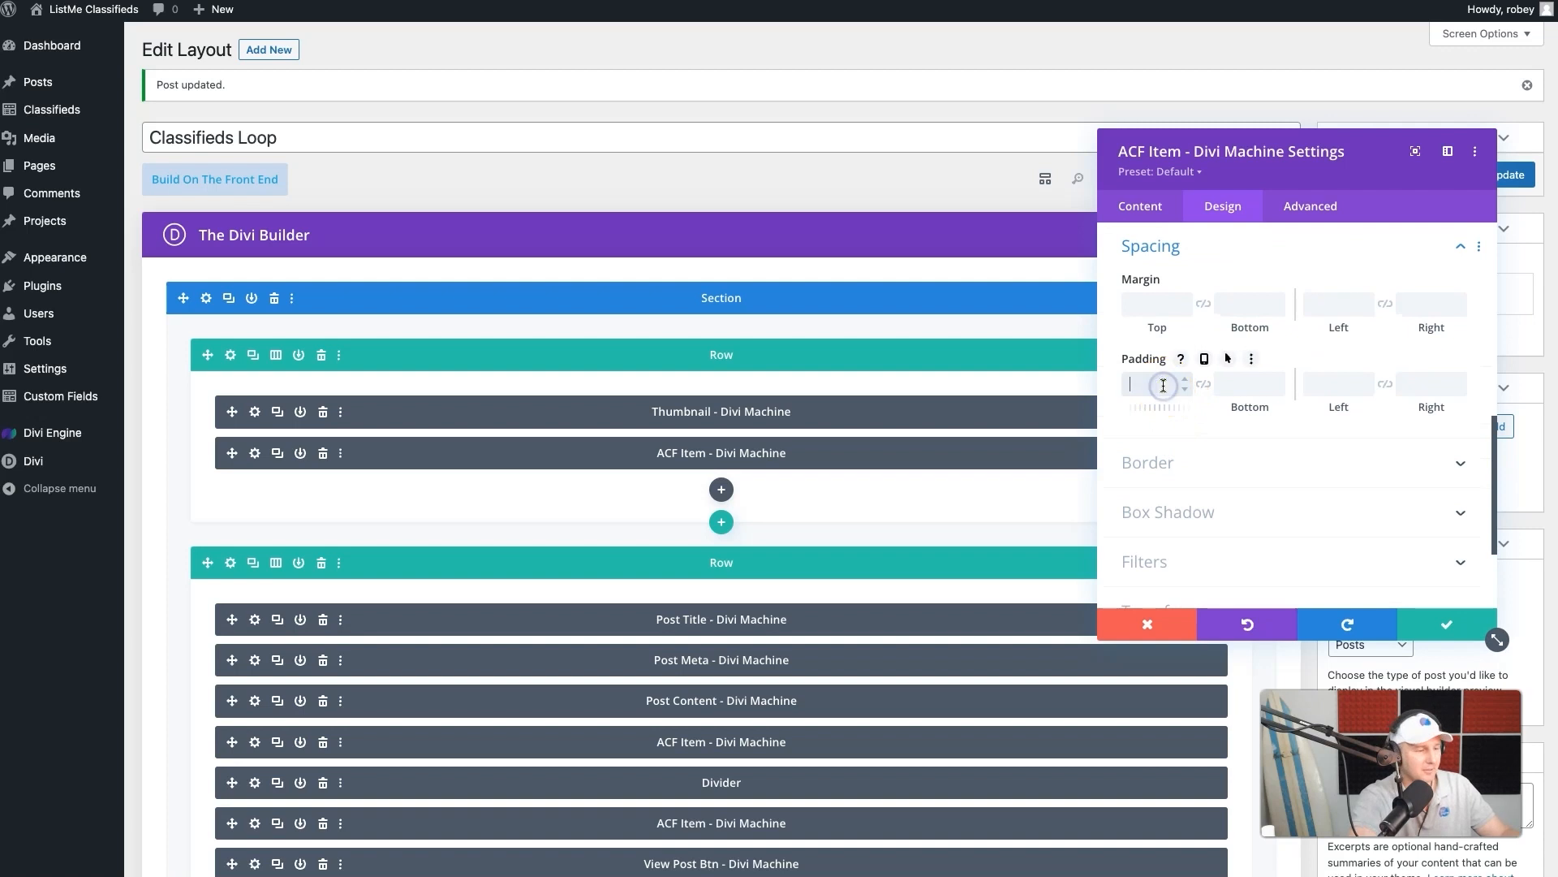
type("10")
left_click(1202, 388)
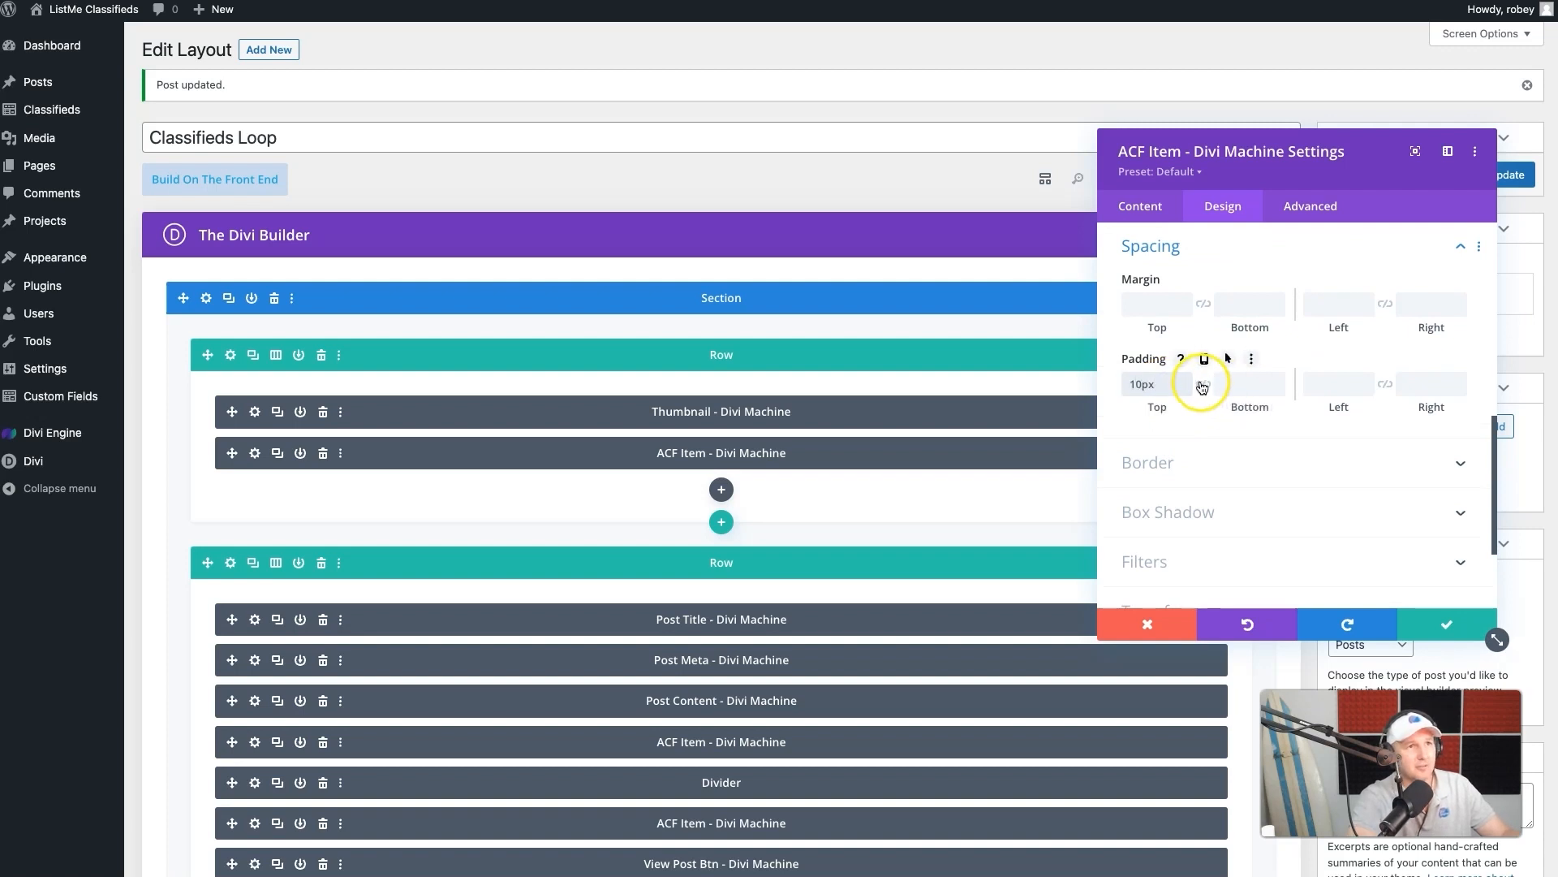
left_click(1335, 384)
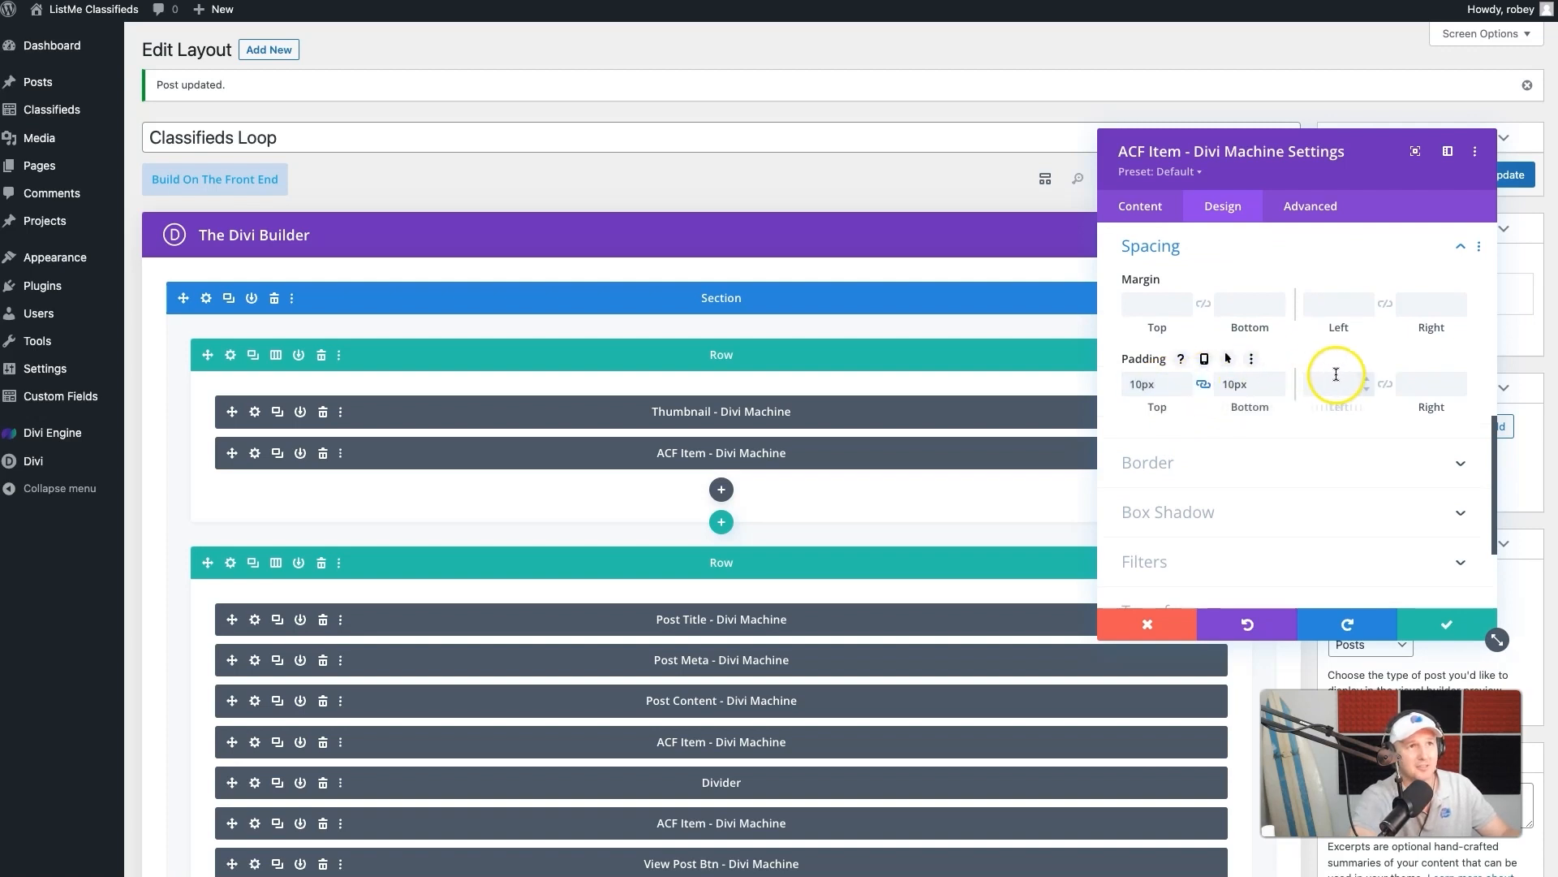
left_click(1318, 157)
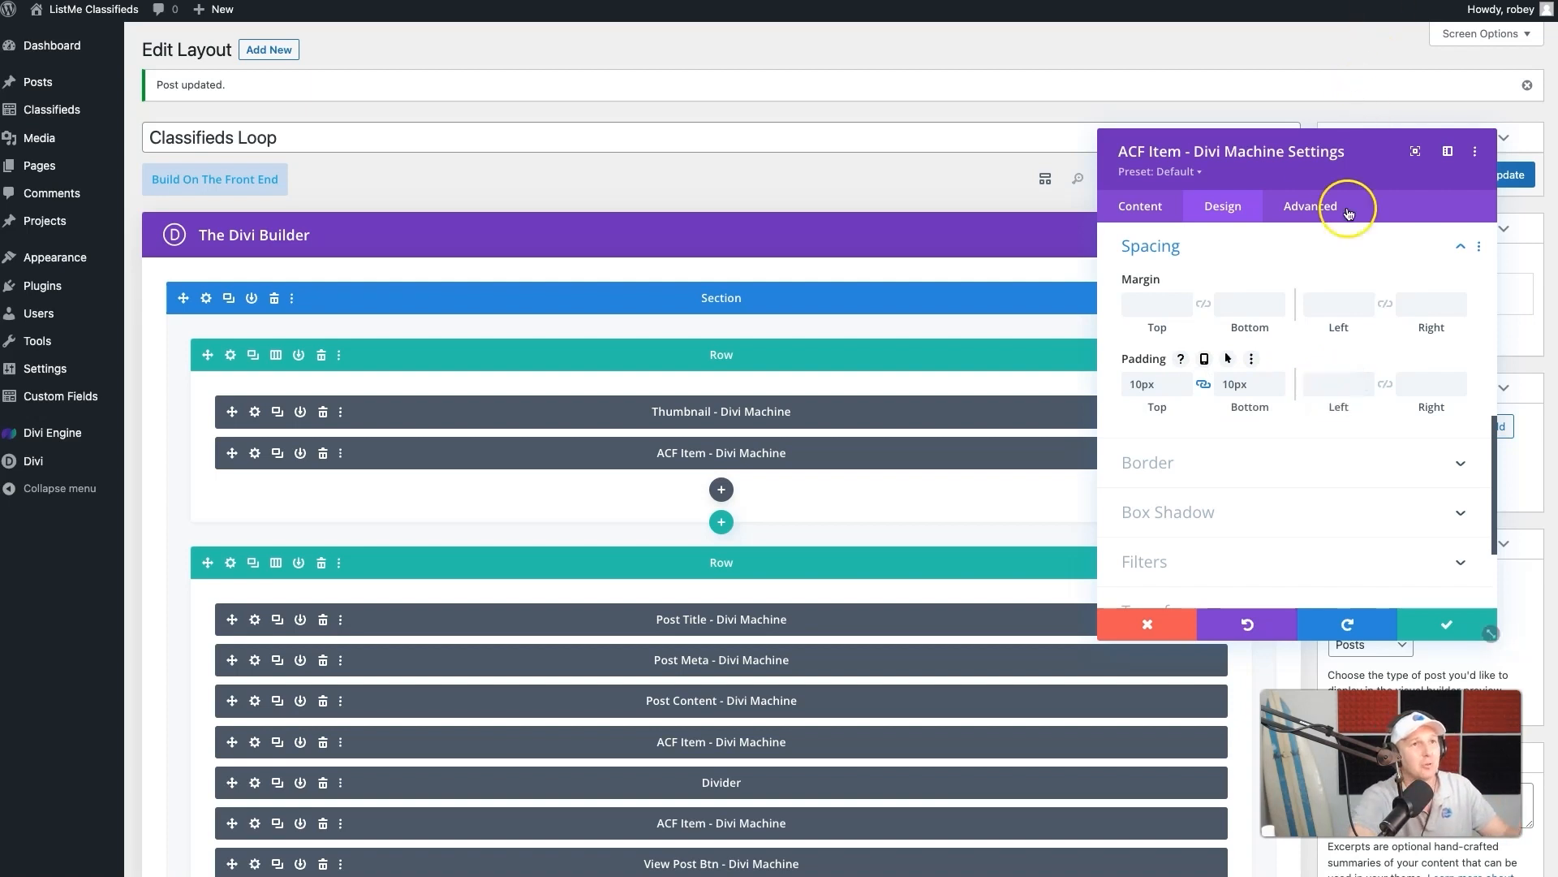
left_click(1333, 383)
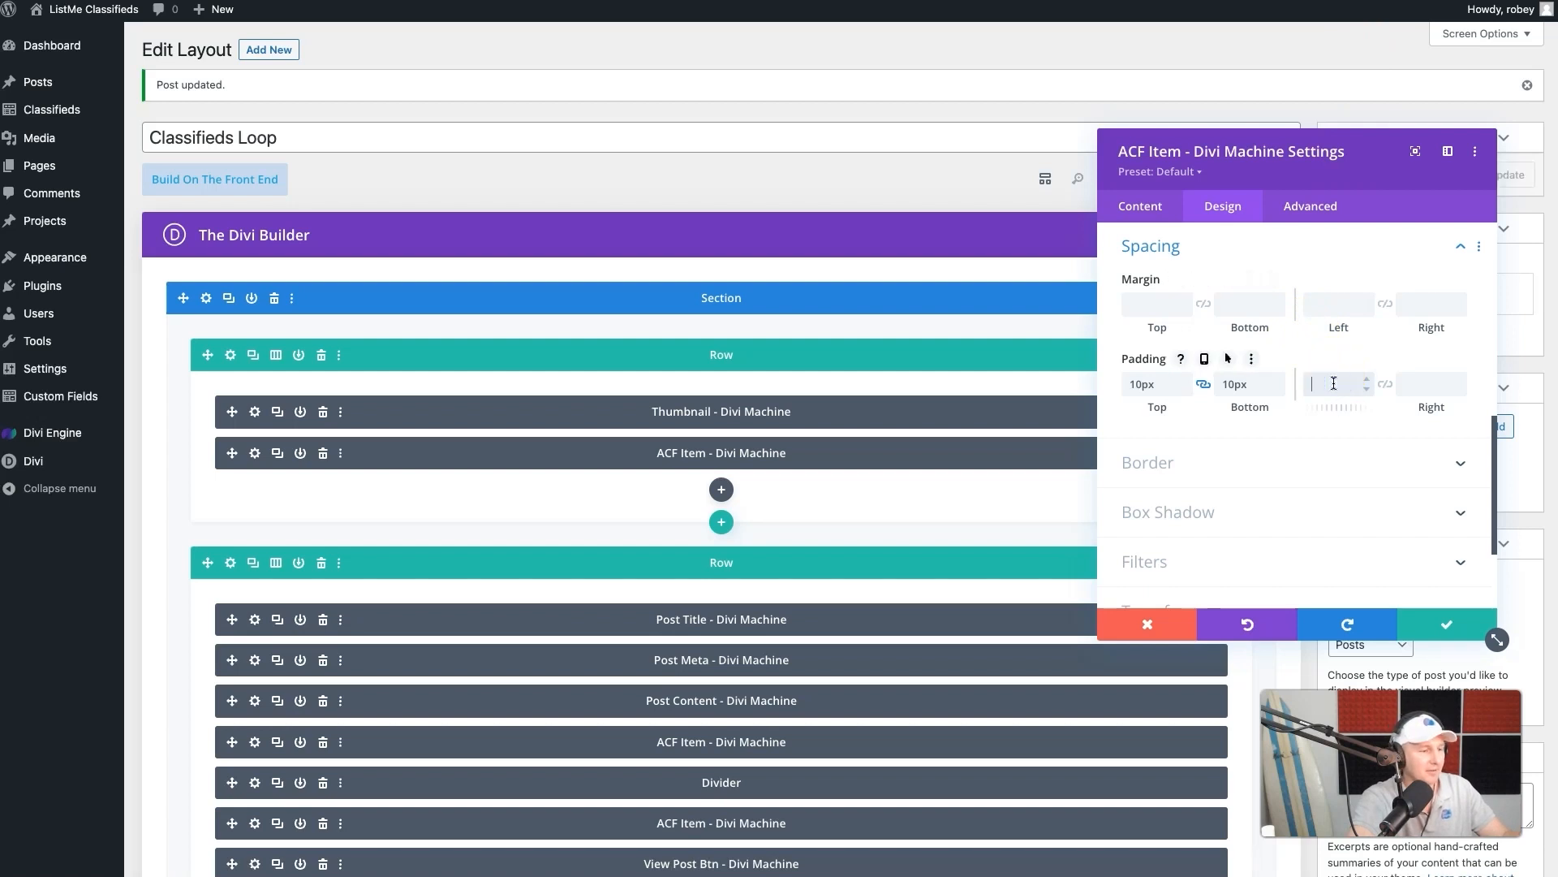
type("15")
left_click(1385, 384)
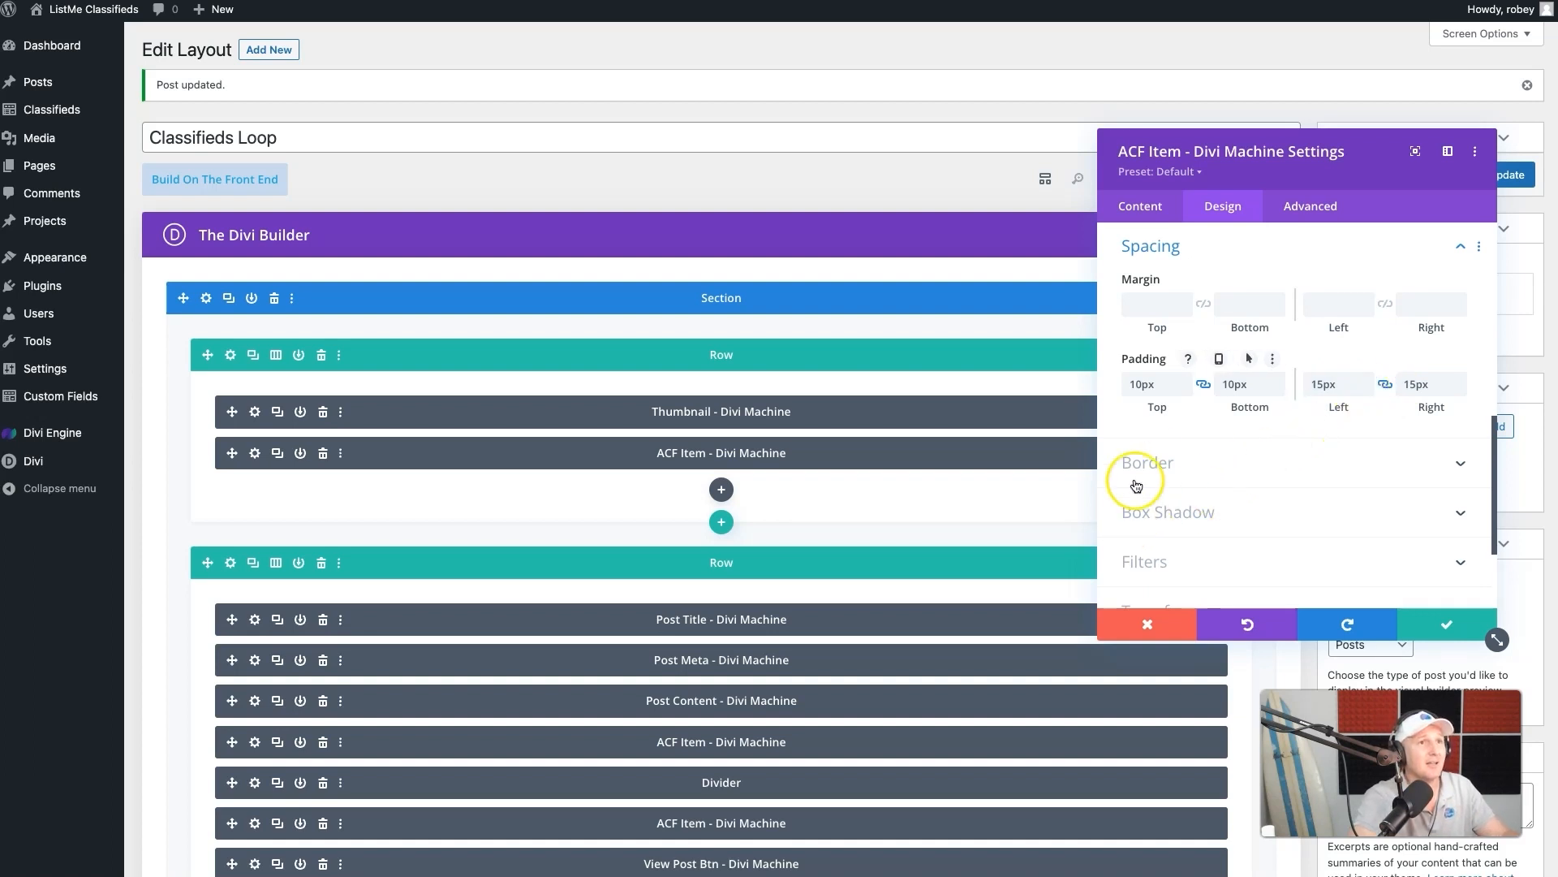
- Round all four corners of the Status ACF Item to 25px and look at the listing cards on the live page
left_click(1153, 462)
left_click(1157, 322)
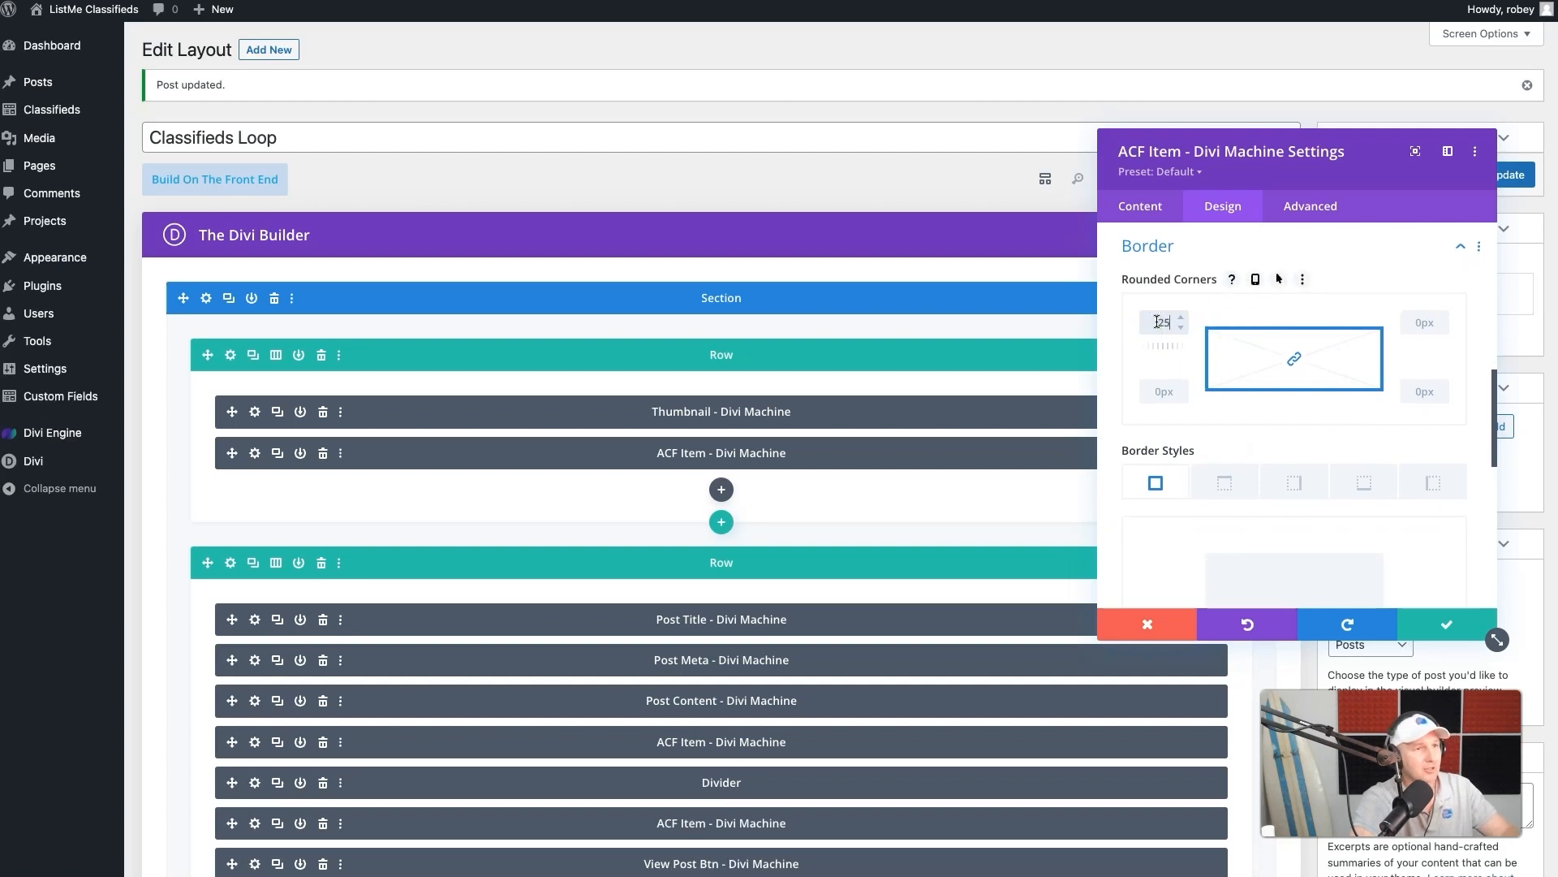
left_click(1306, 344)
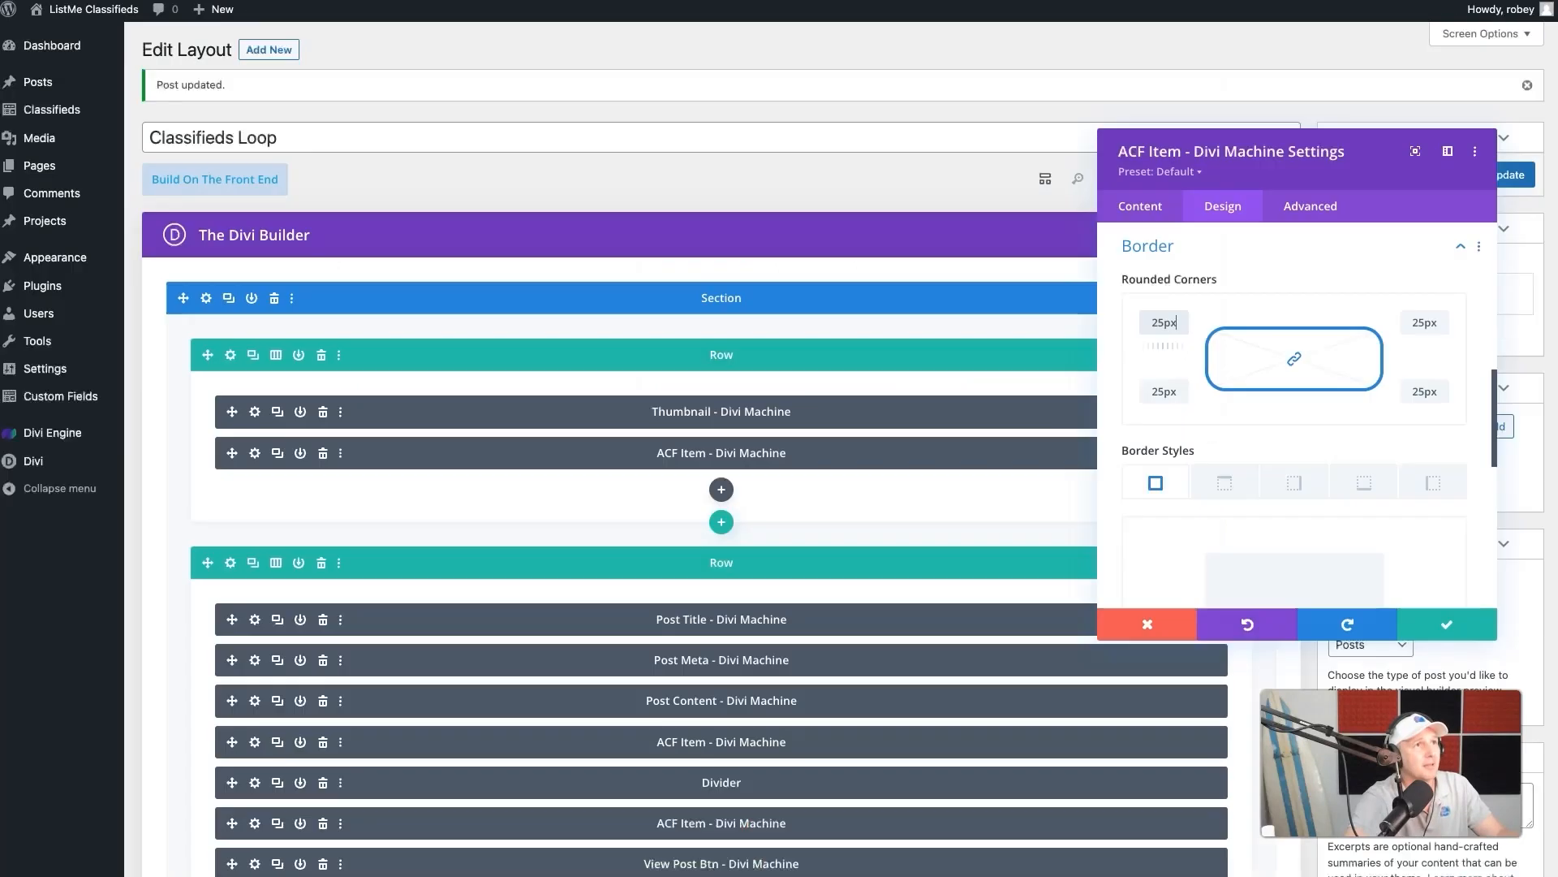
left_click(1375, 247)
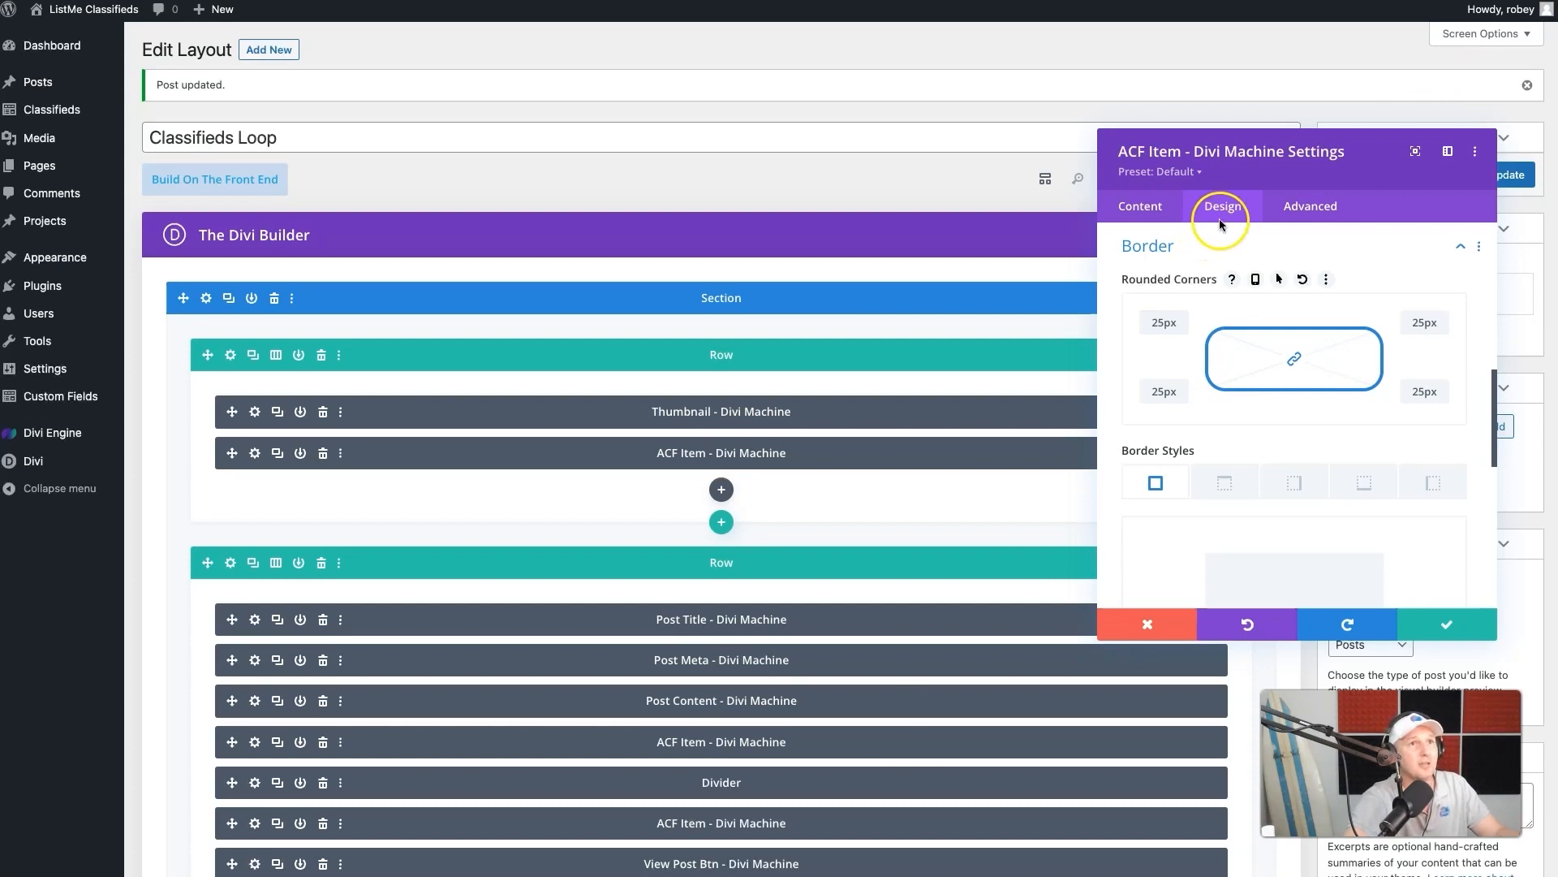
- Set the position of the Status ACF Item in the thumbnail row to Absolute, with the layout shown in phone view
left_click(1291, 206)
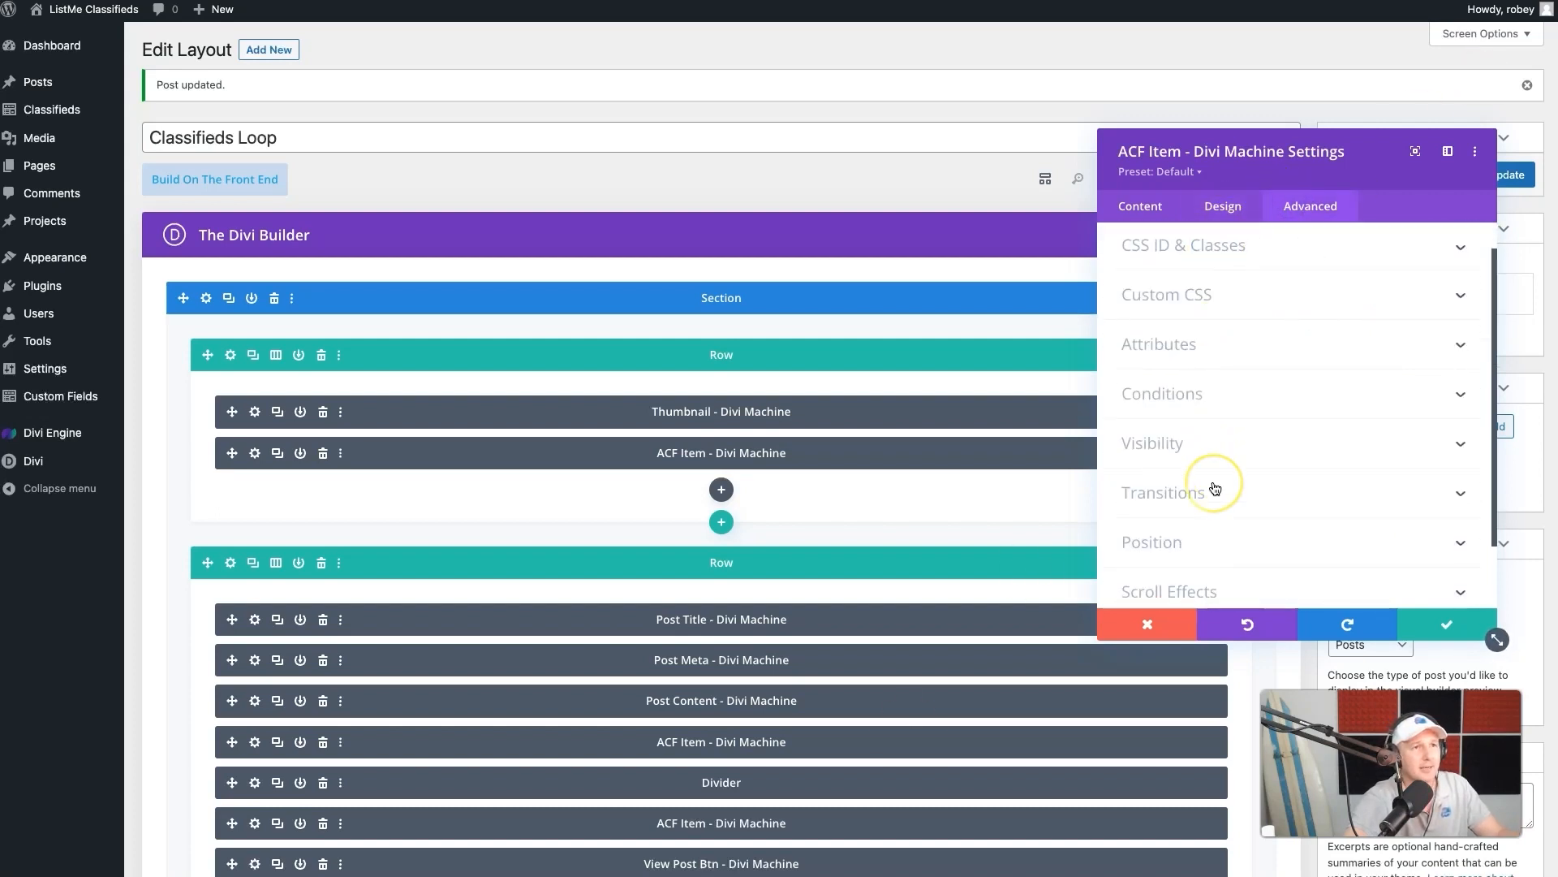
scroll(1202, 485, "down", 2)
left_click(1147, 479)
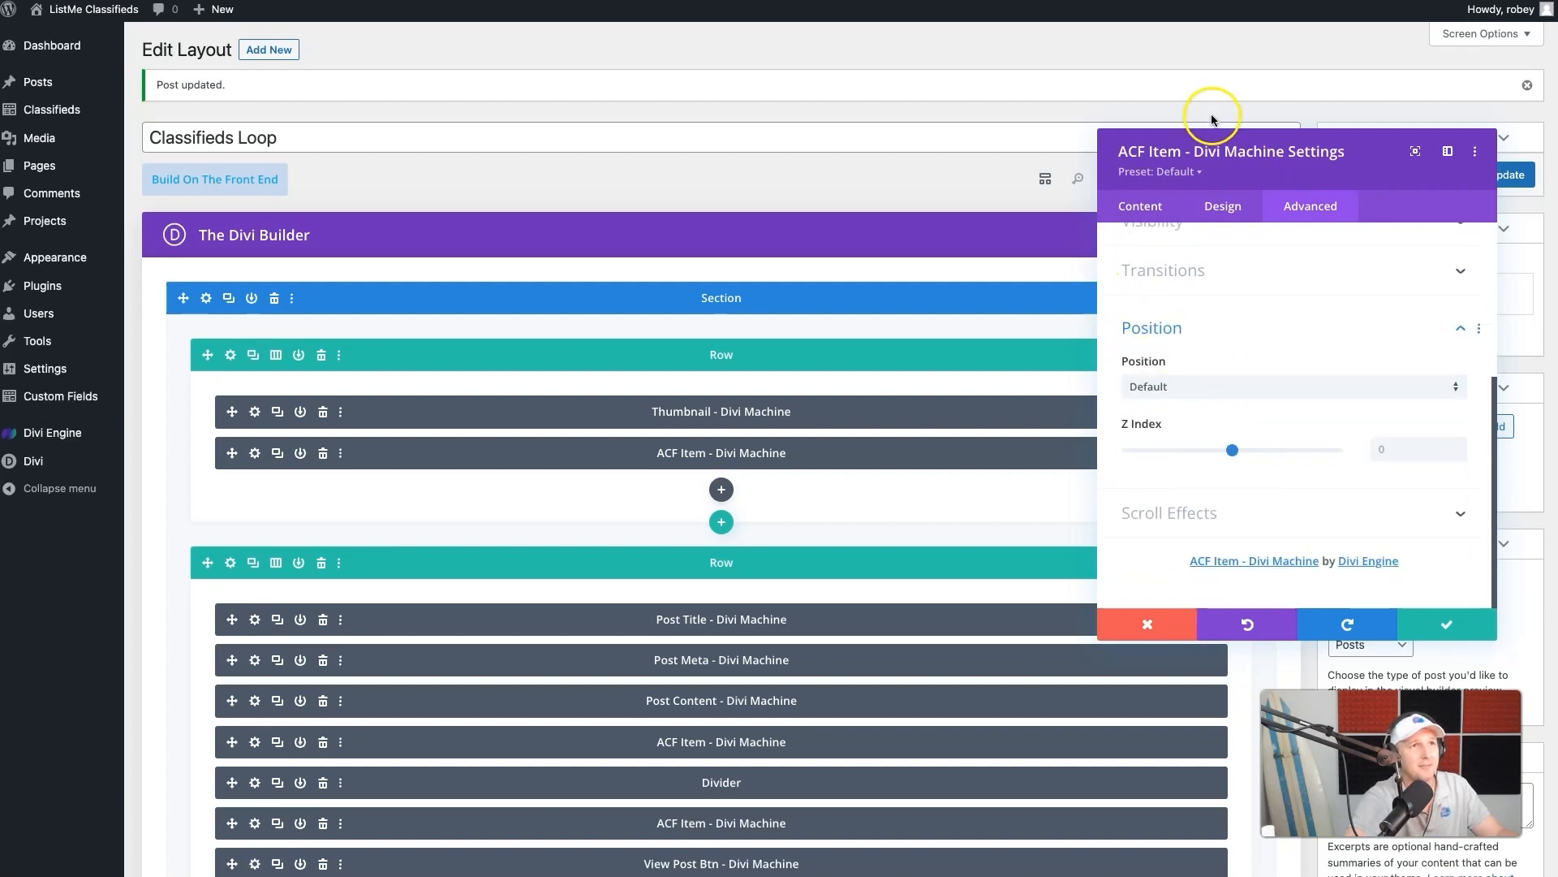
left_click_drag(1202, 151, 1194, 230)
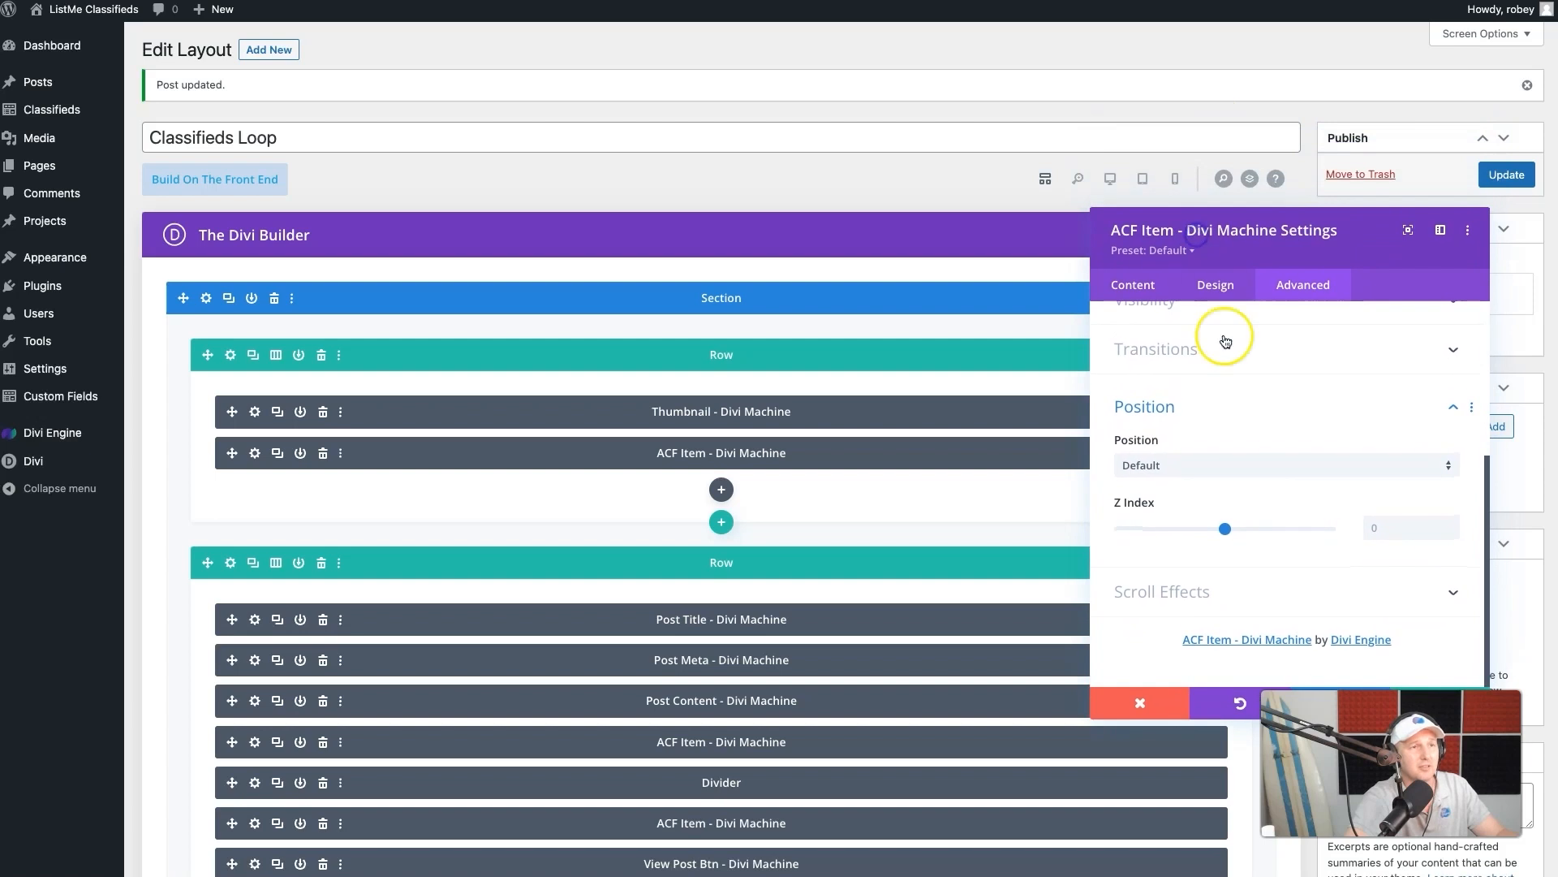
left_click(1171, 178)
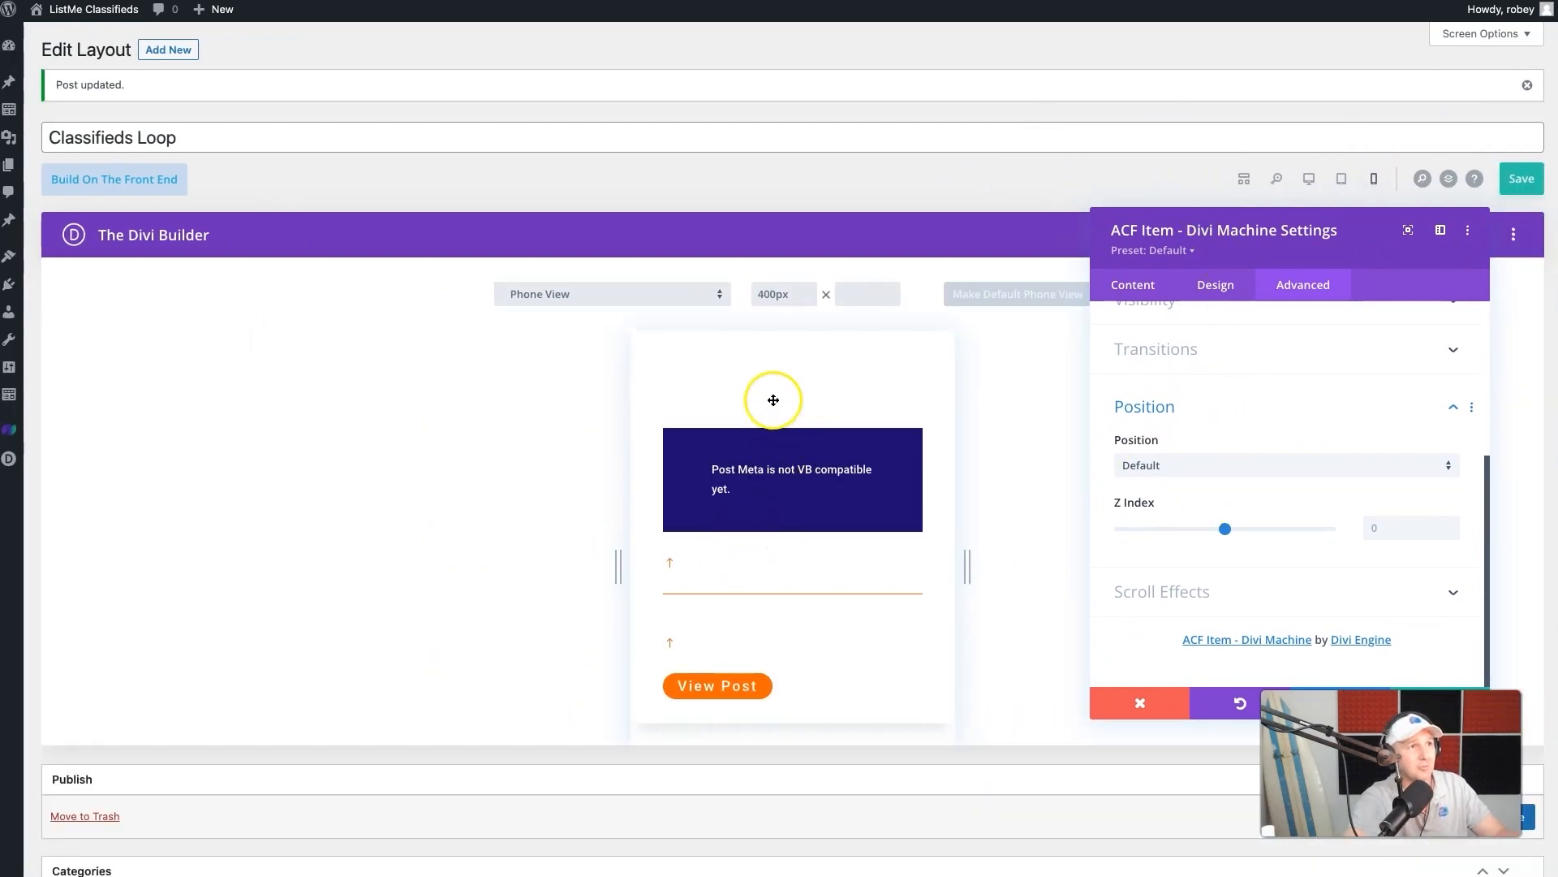
left_click(1220, 466)
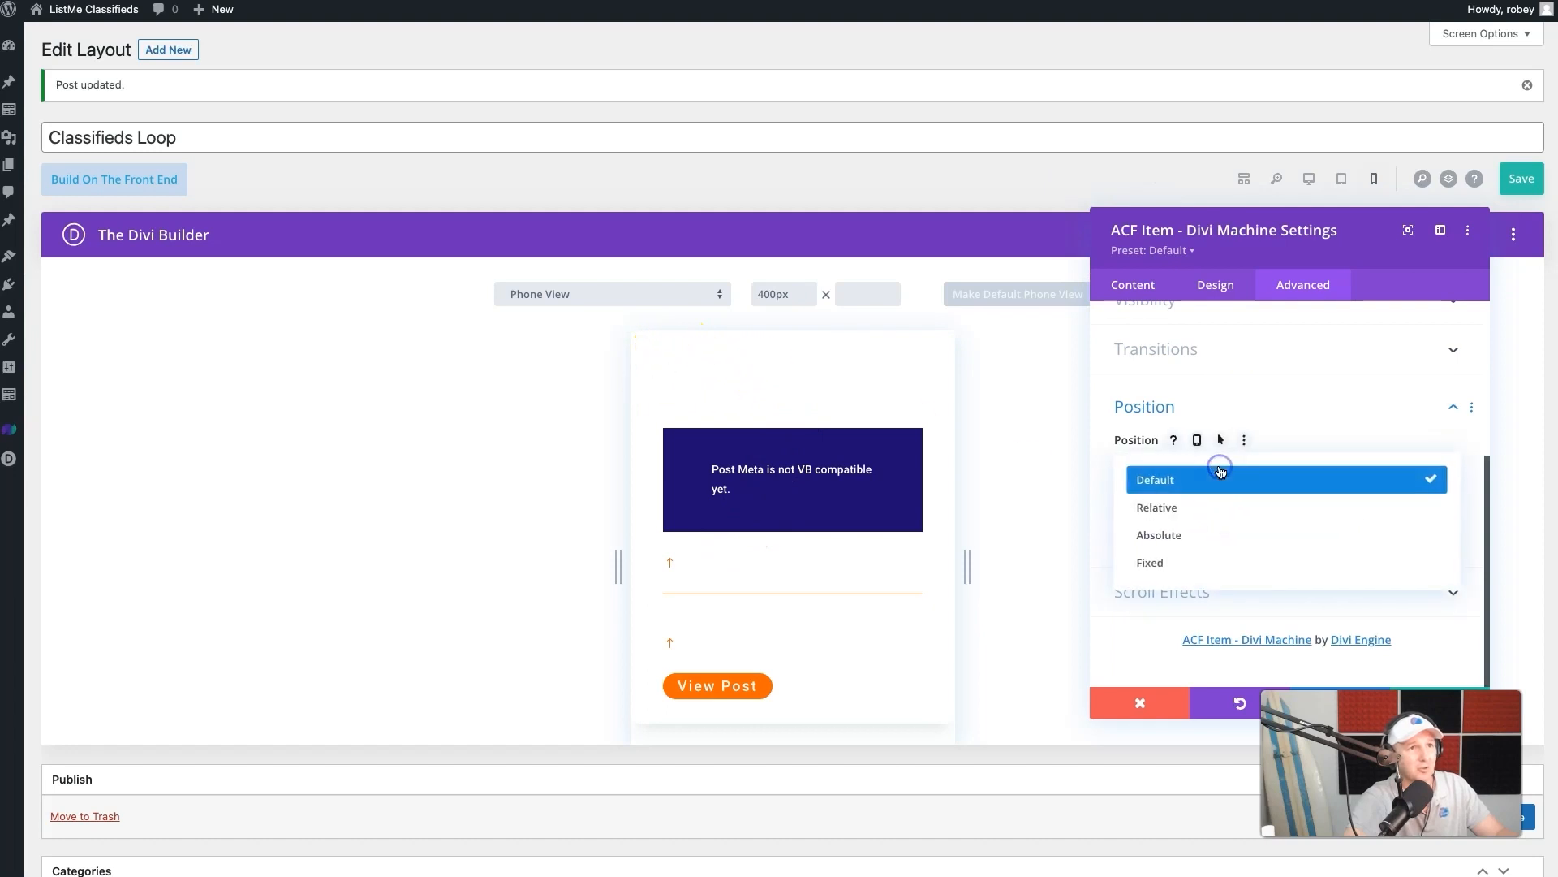
left_click(1206, 542)
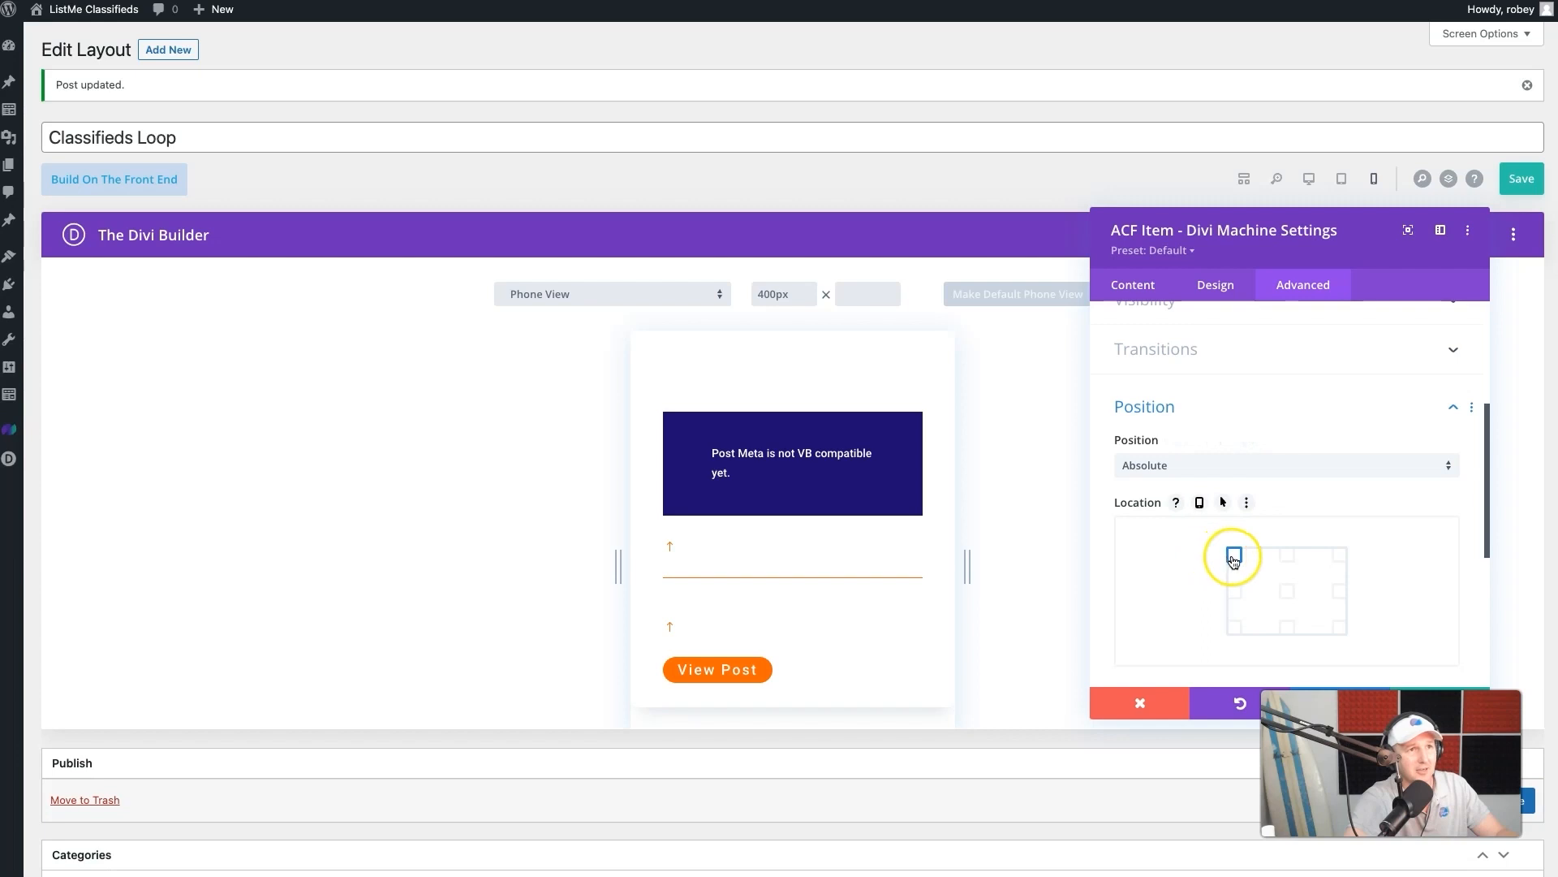
- Set the Status ACF Item's vertical and horizontal offsets to 10px each and apply the module settings
scroll(1245, 598, "down", 3)
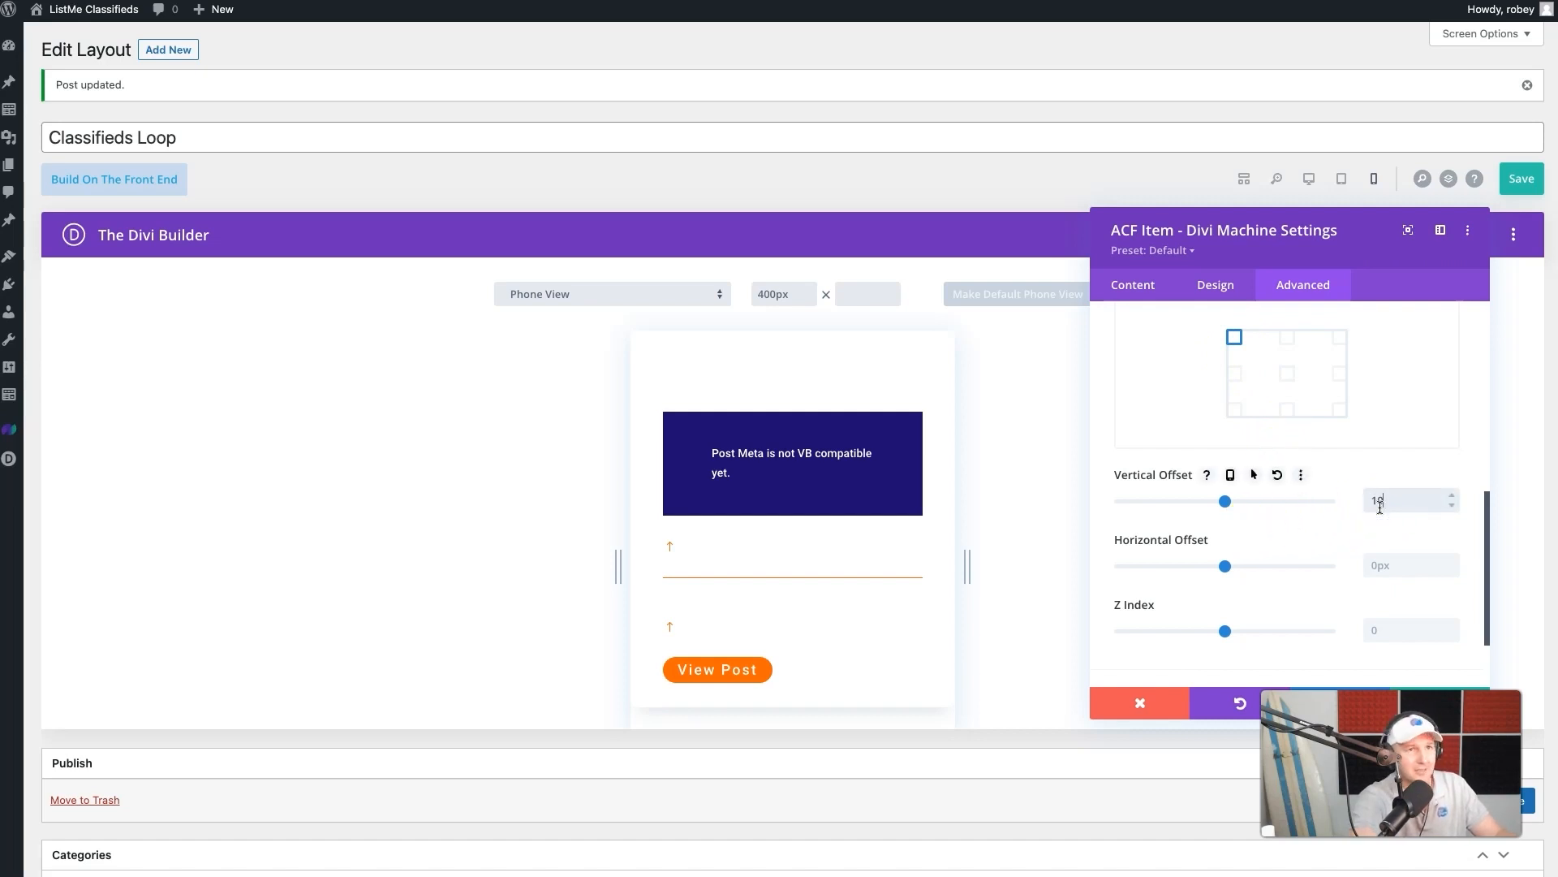
left_click(1376, 565)
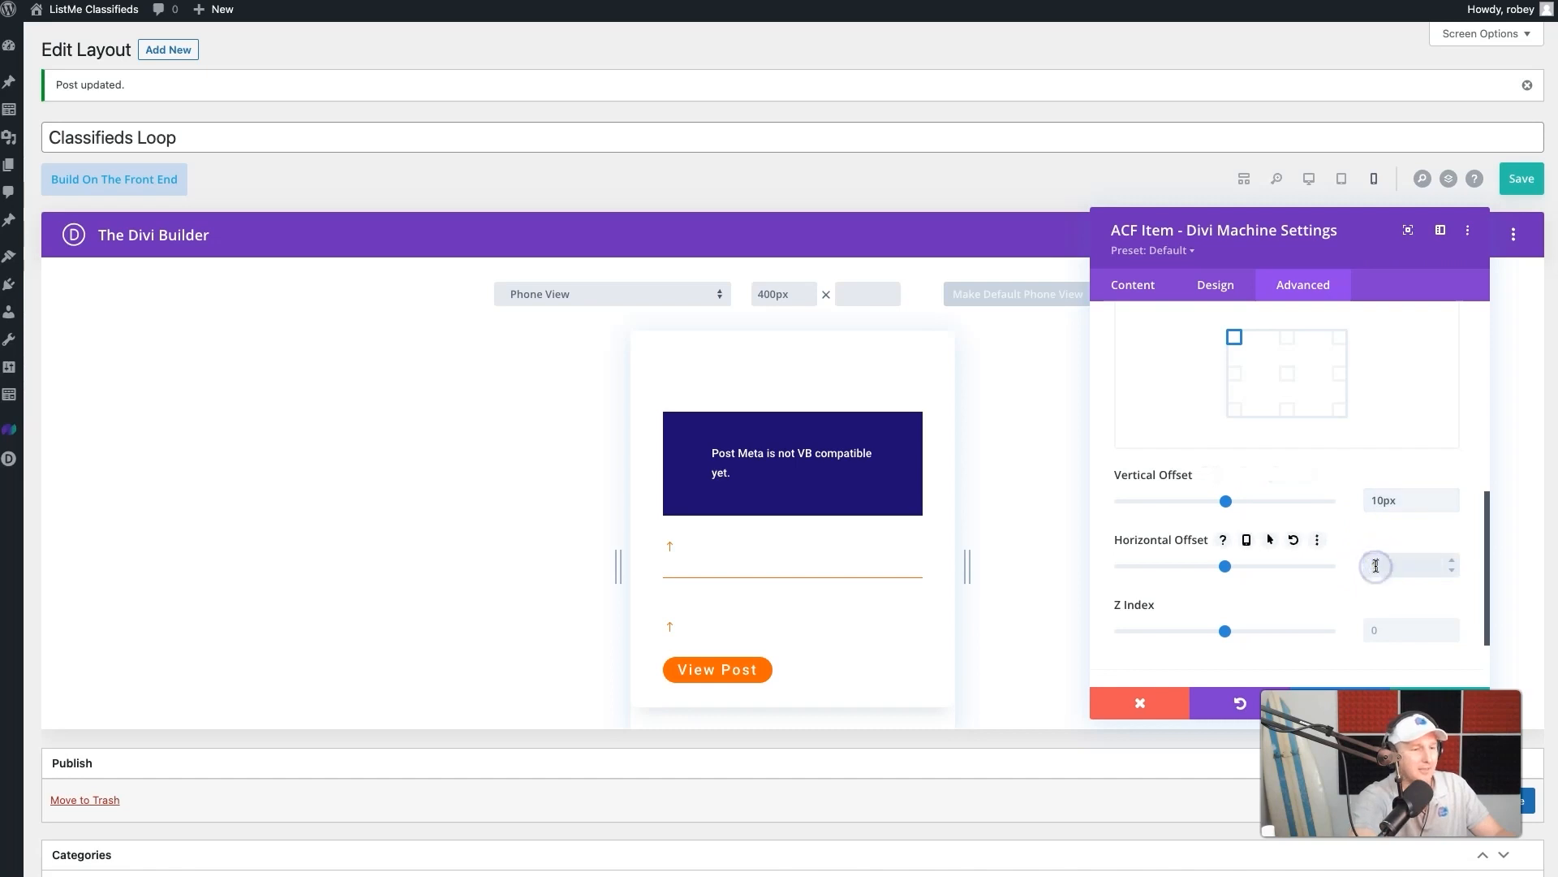
scroll(1391, 563, "down", 2)
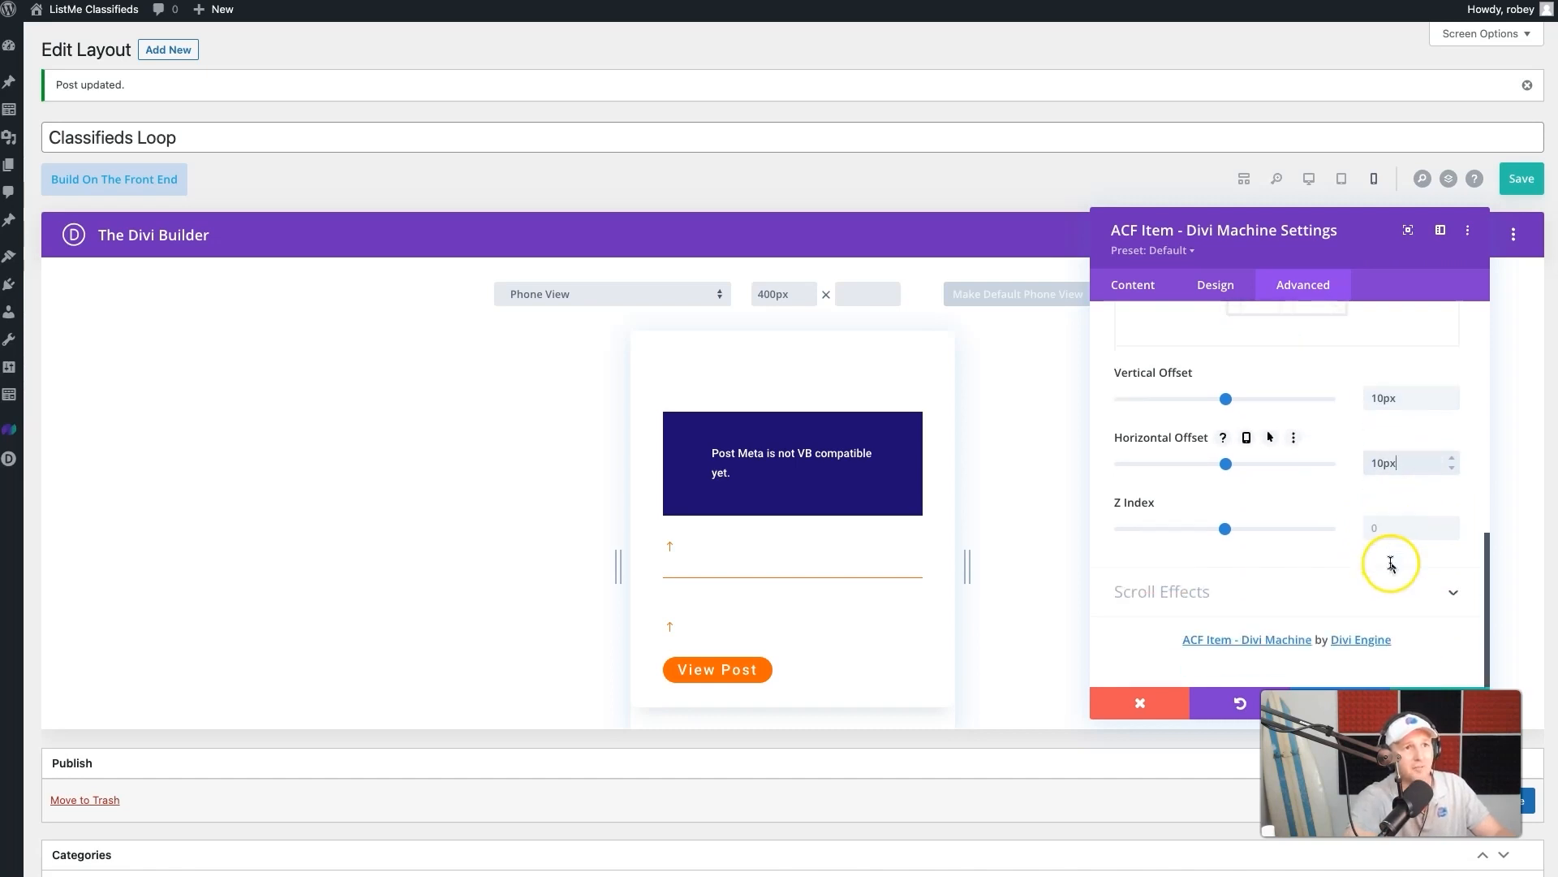
left_click_drag(1373, 228, 1370, 123)
left_click(1414, 598)
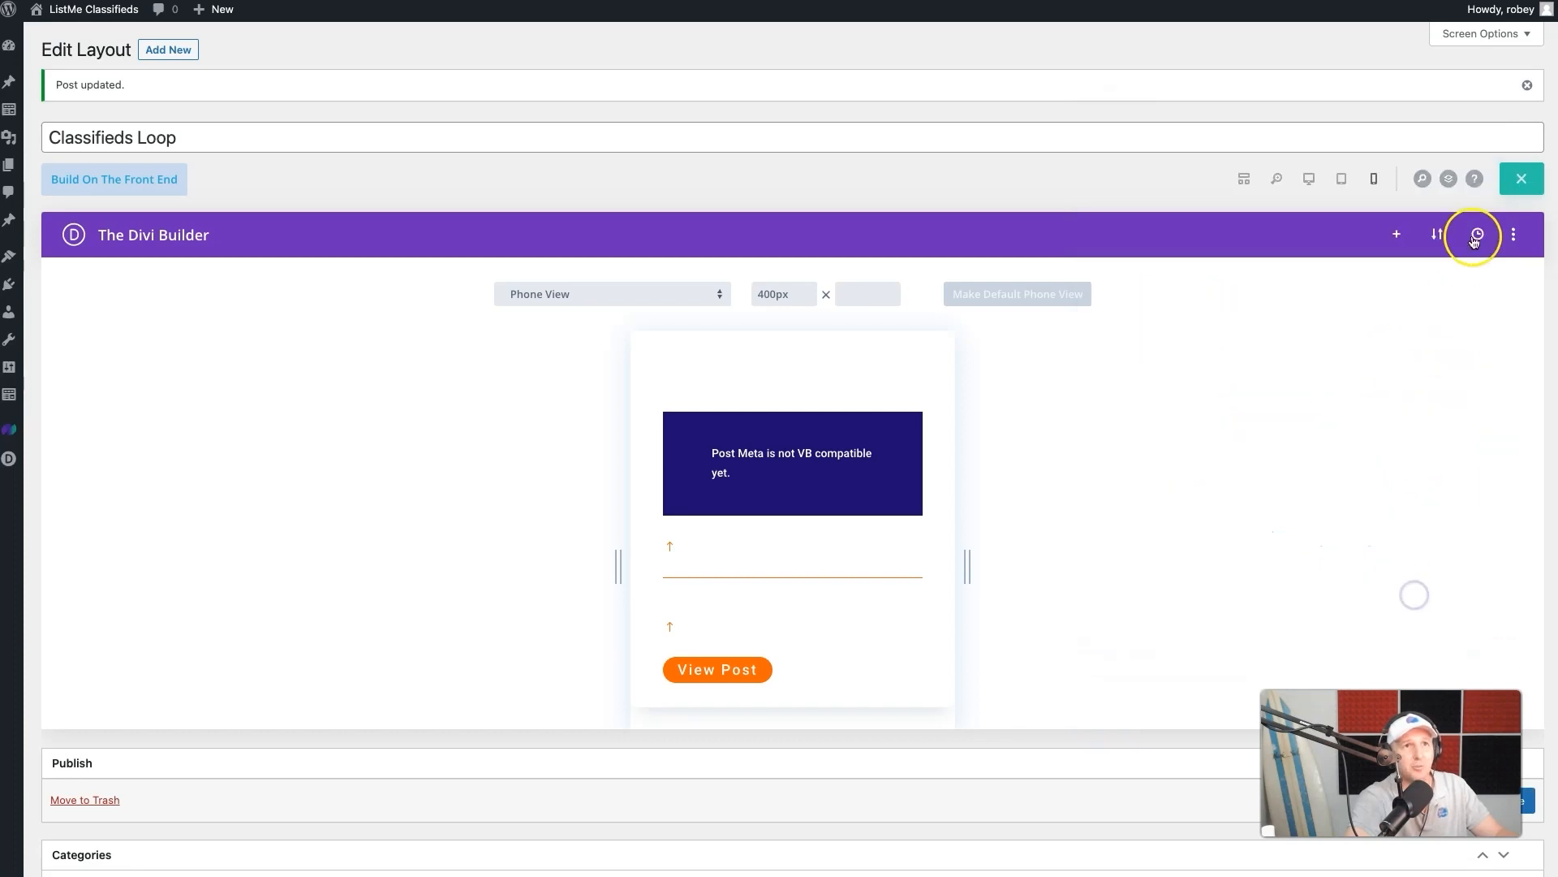
- Save the Classifieds Loop layout and check the Status text on the live listing cards
left_click(1526, 188)
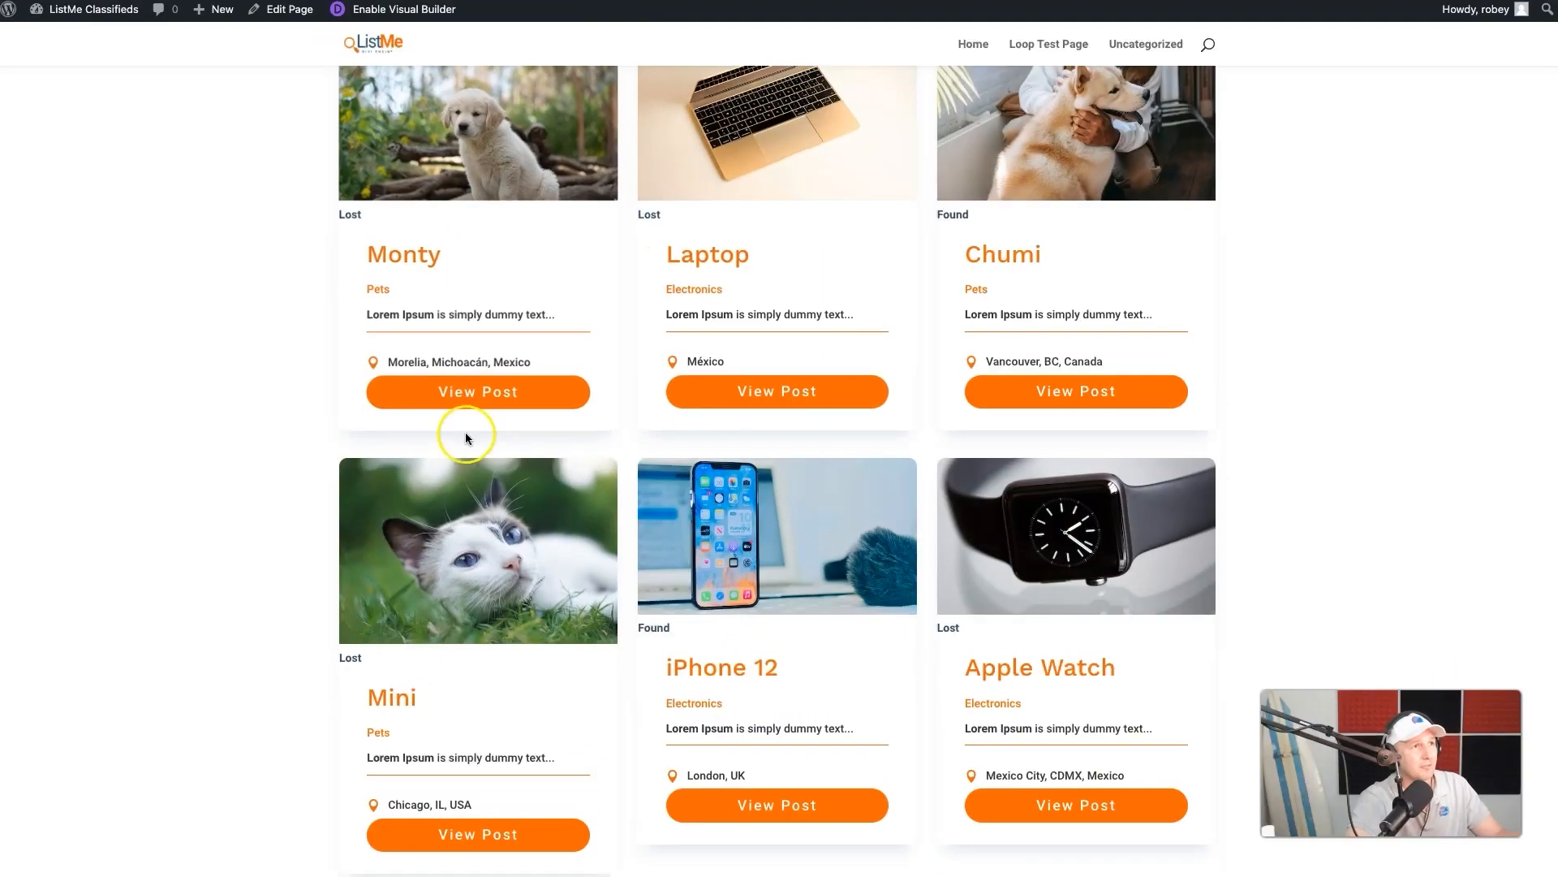
scroll(466, 435, "up", 2)
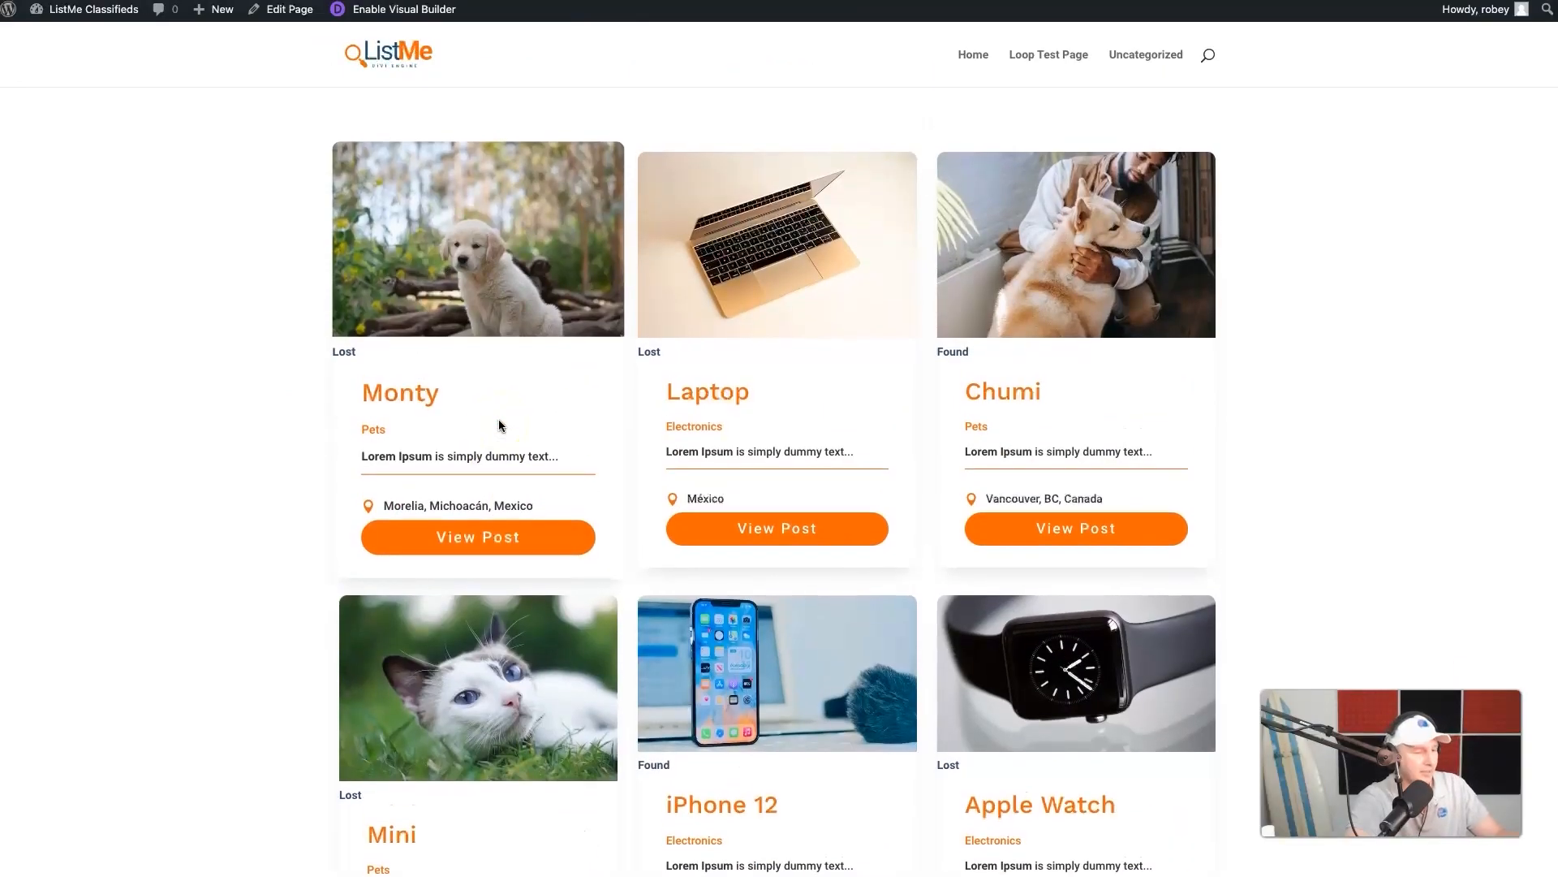
left_click(147, 422)
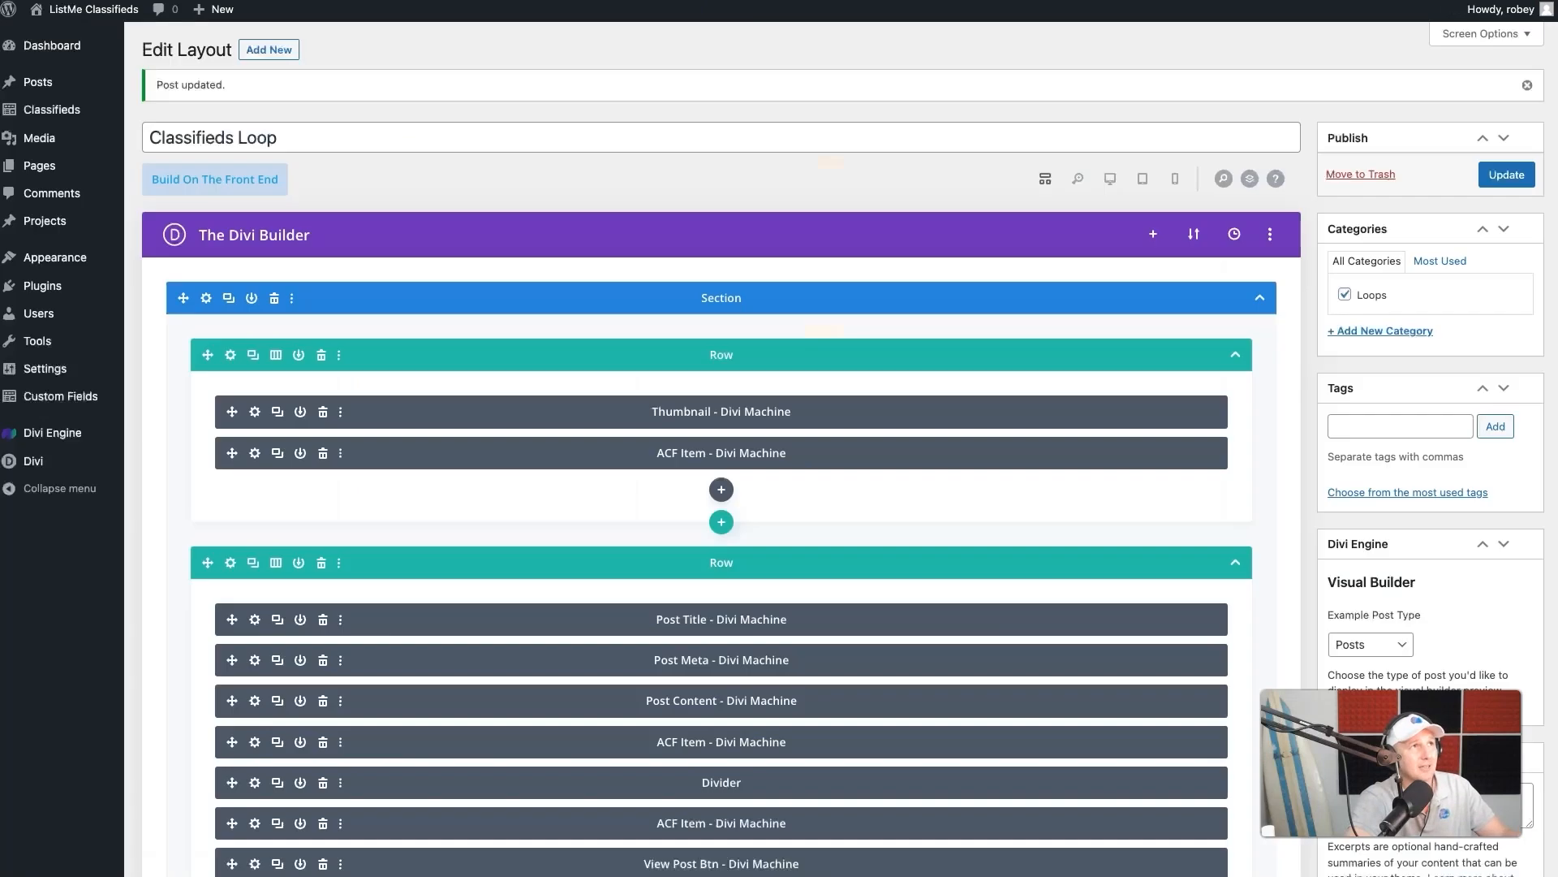
- Set the Z Index of the Status ACF Item in the thumbnail row to 9999 and apply the module settings
left_click(248, 456)
left_click(1294, 188)
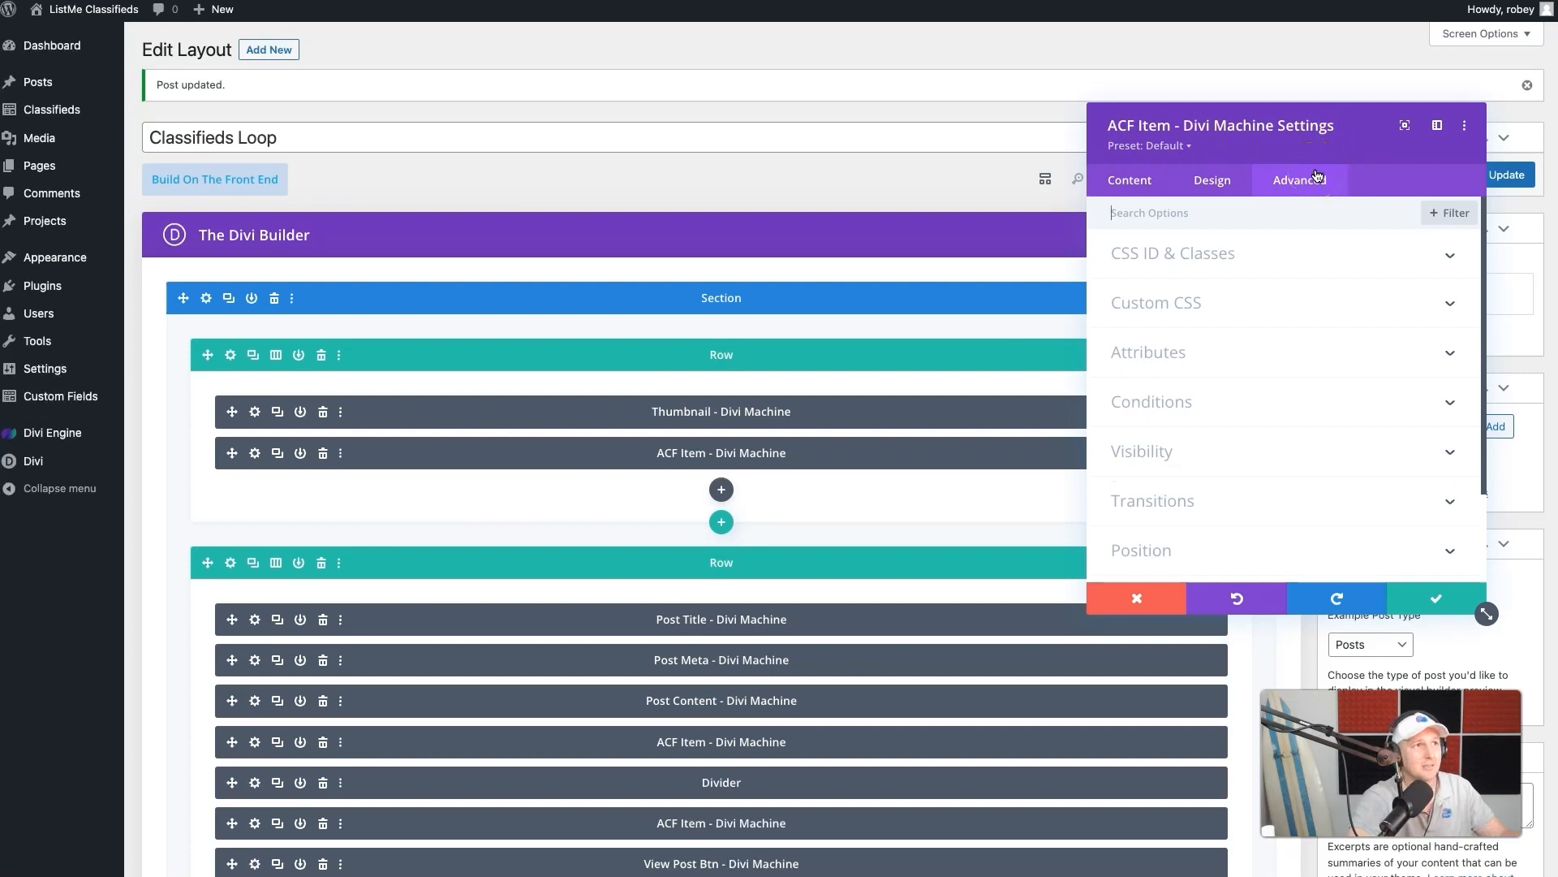
scroll(1270, 403, "down", 3)
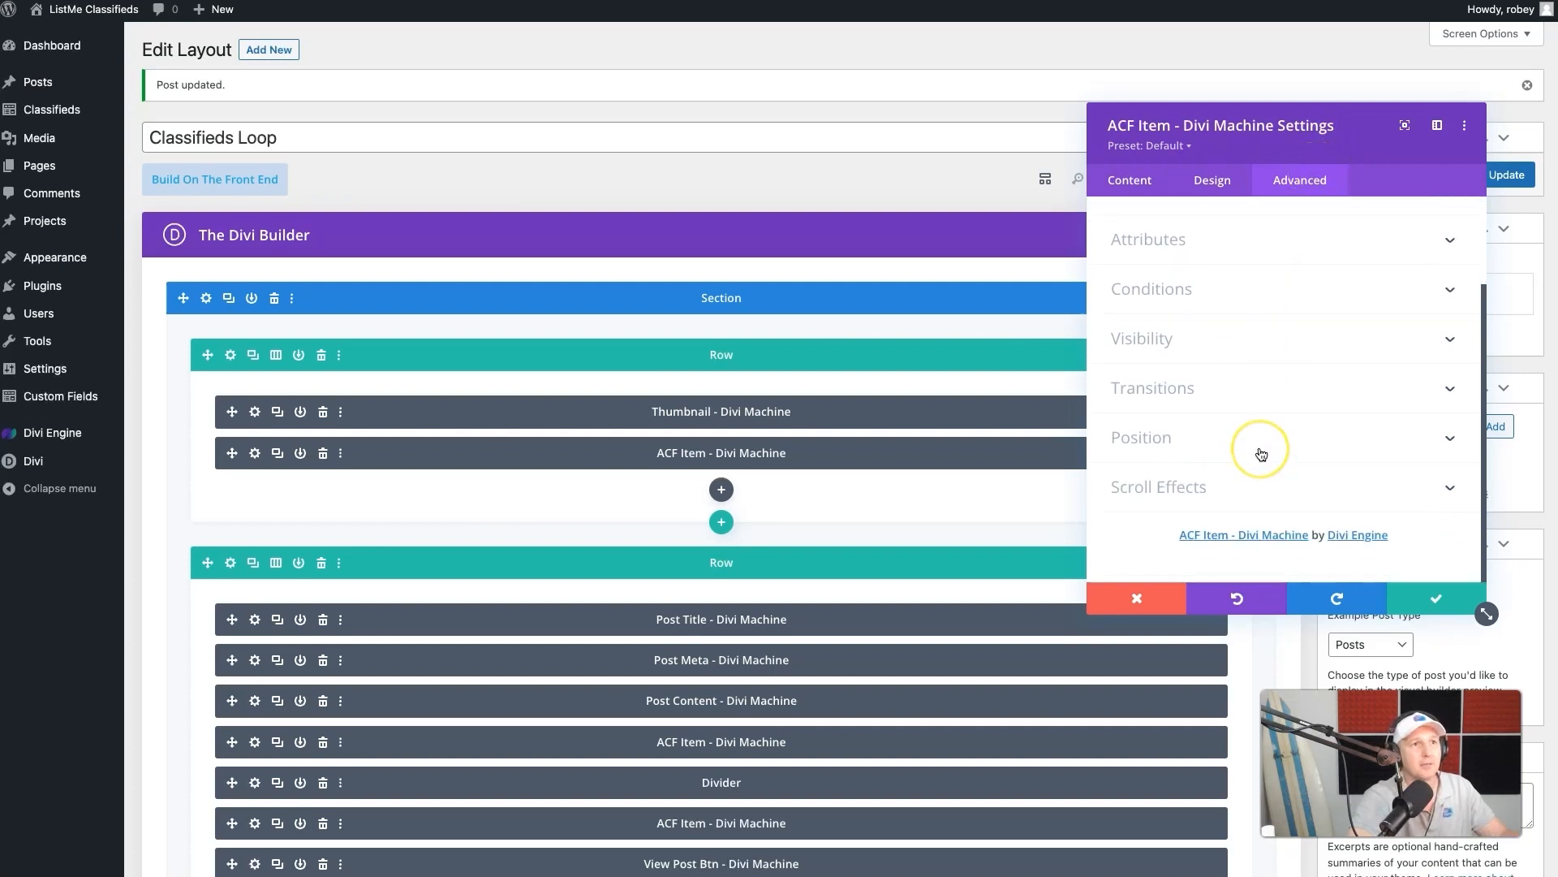
left_click(1219, 443)
scroll(1276, 526, "down", 3)
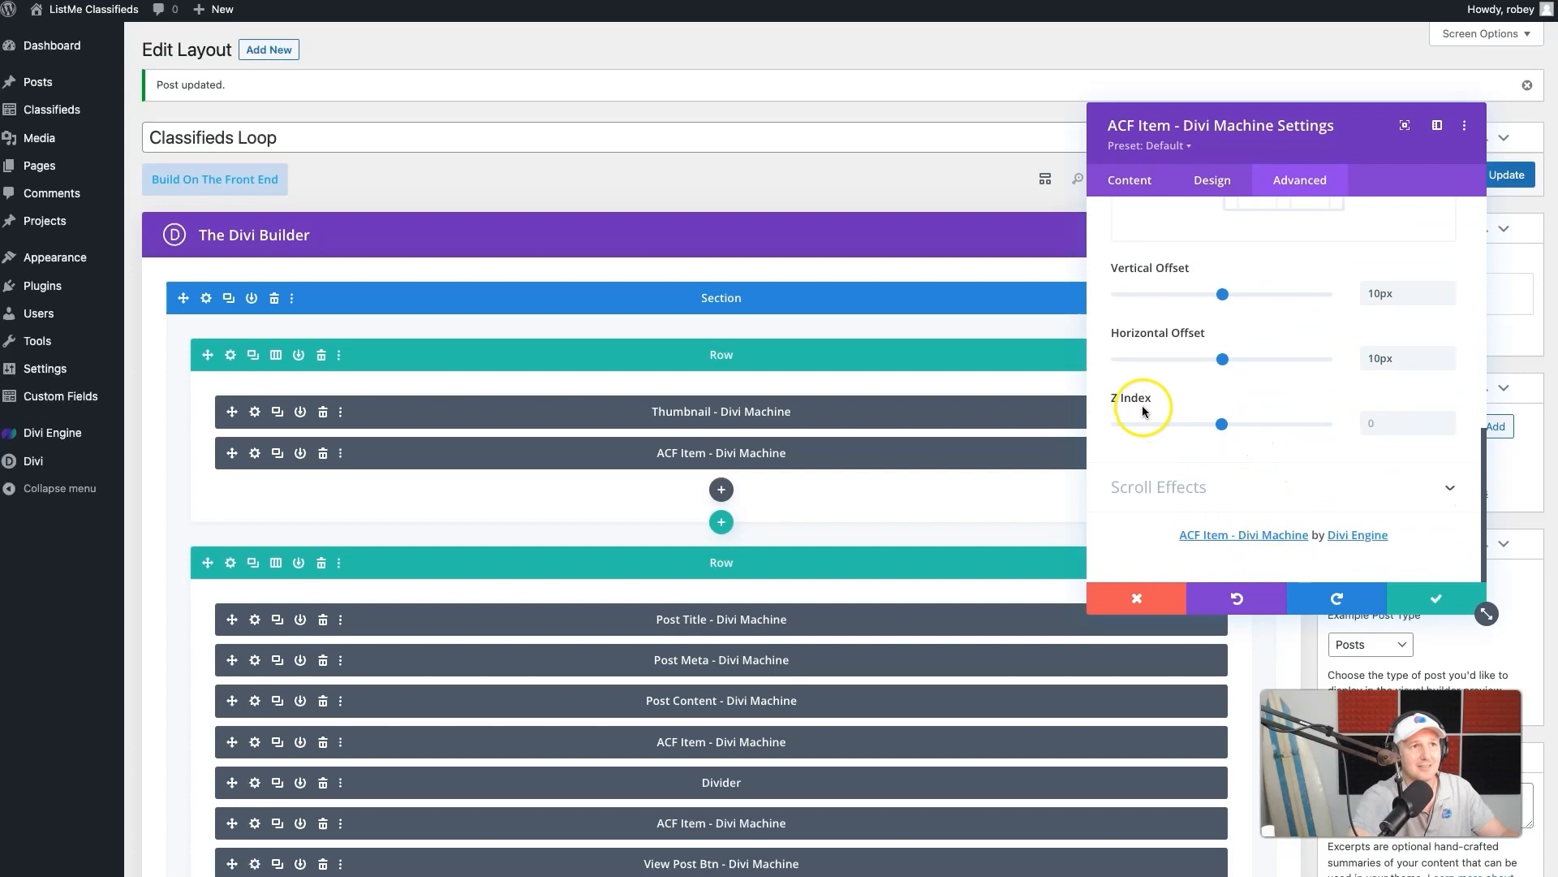
left_click(1392, 428)
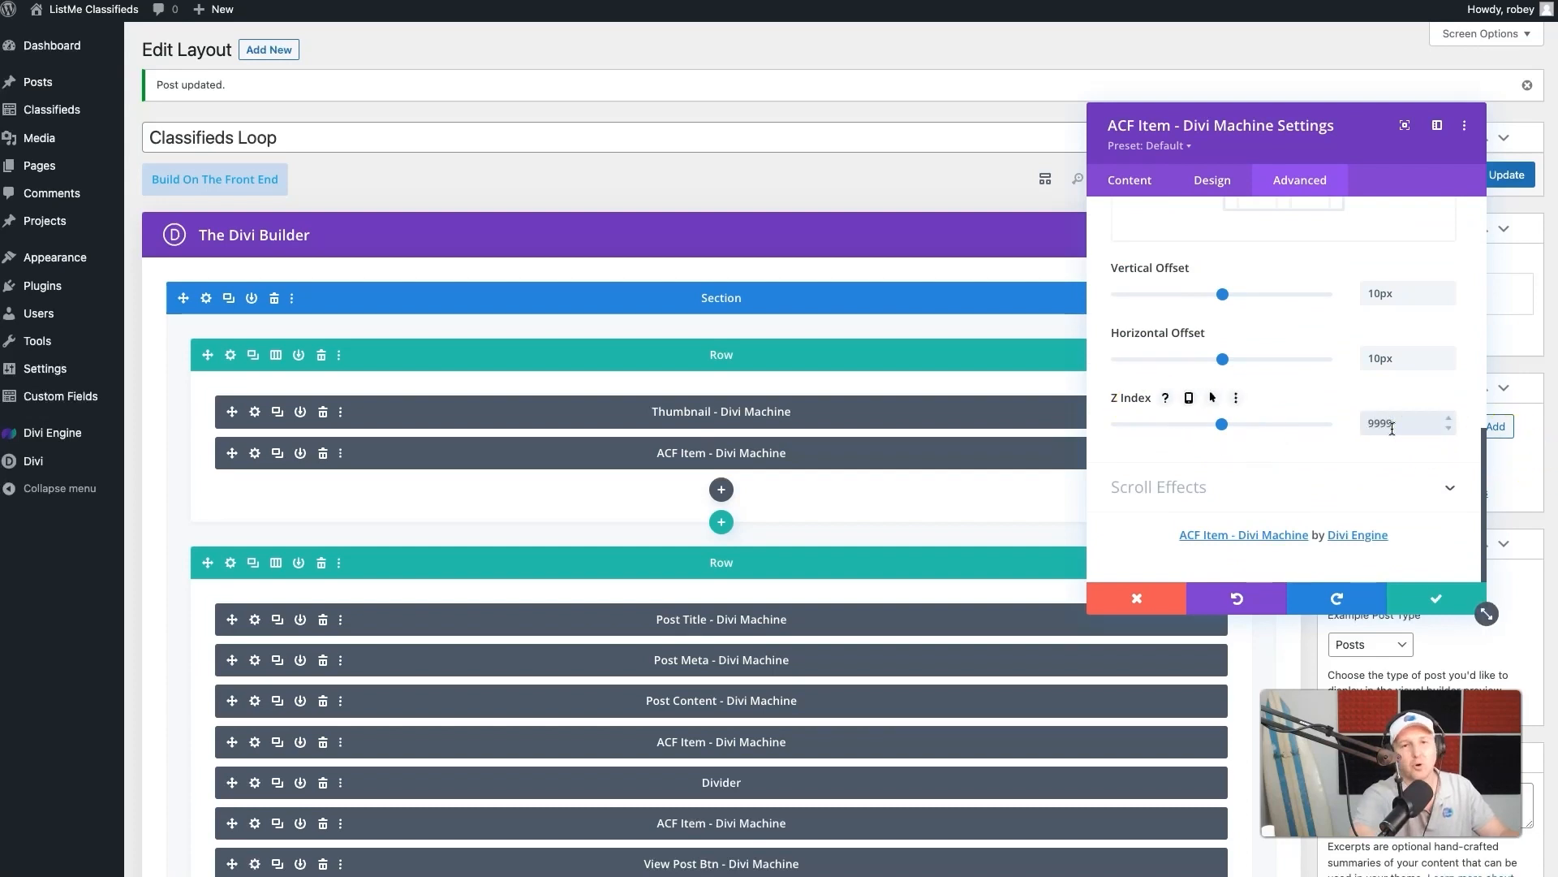
left_click(1435, 599)
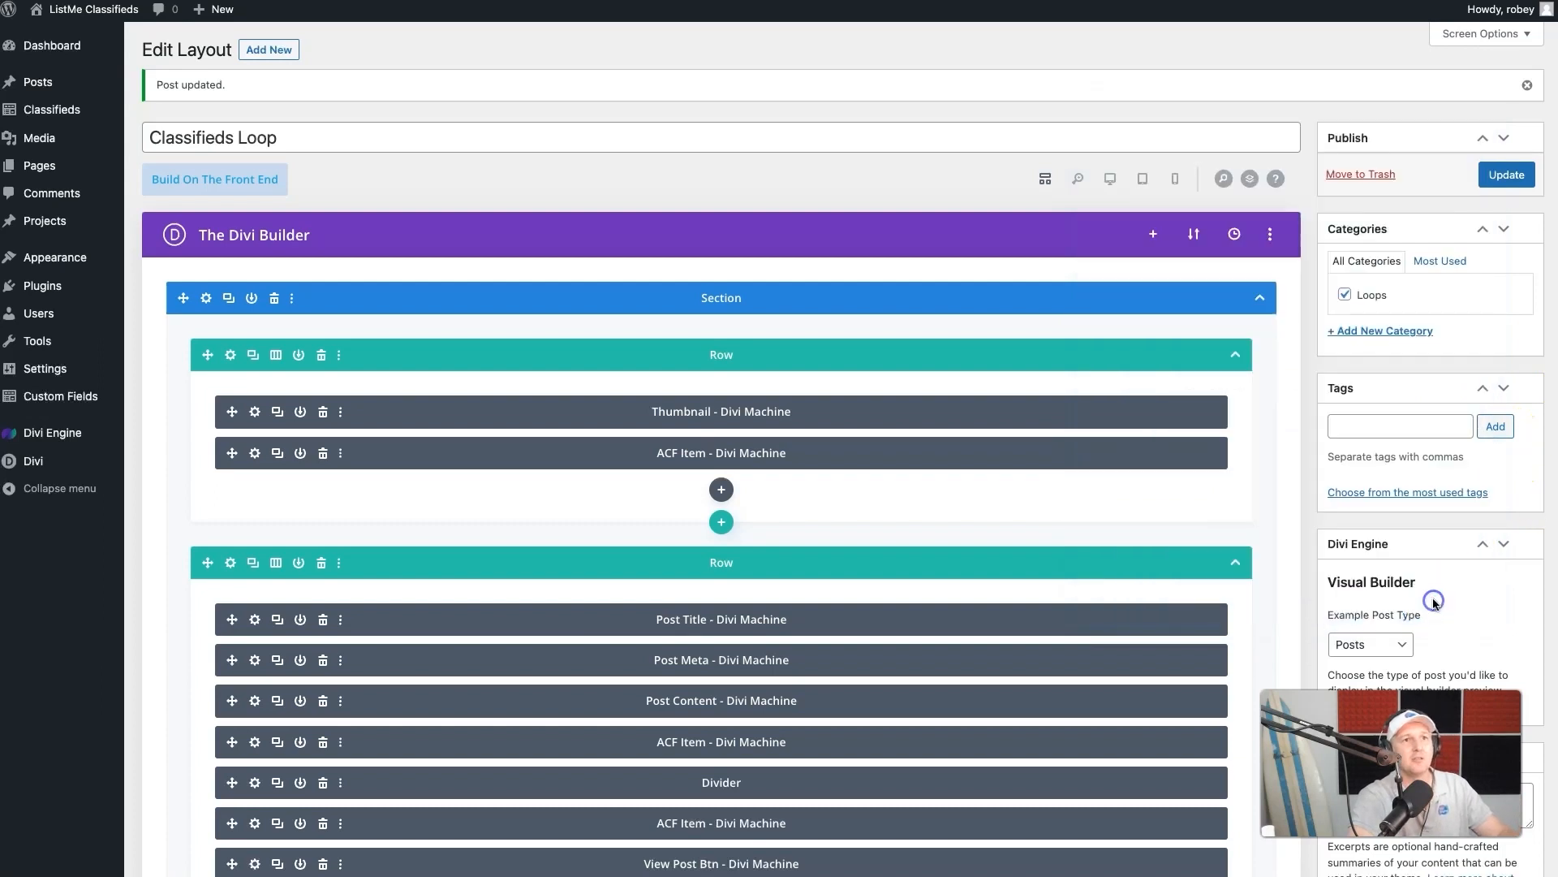
- Update the Classifieds Loop layout and review the Status badges over the thumbnails on the live page
left_click(1508, 175)
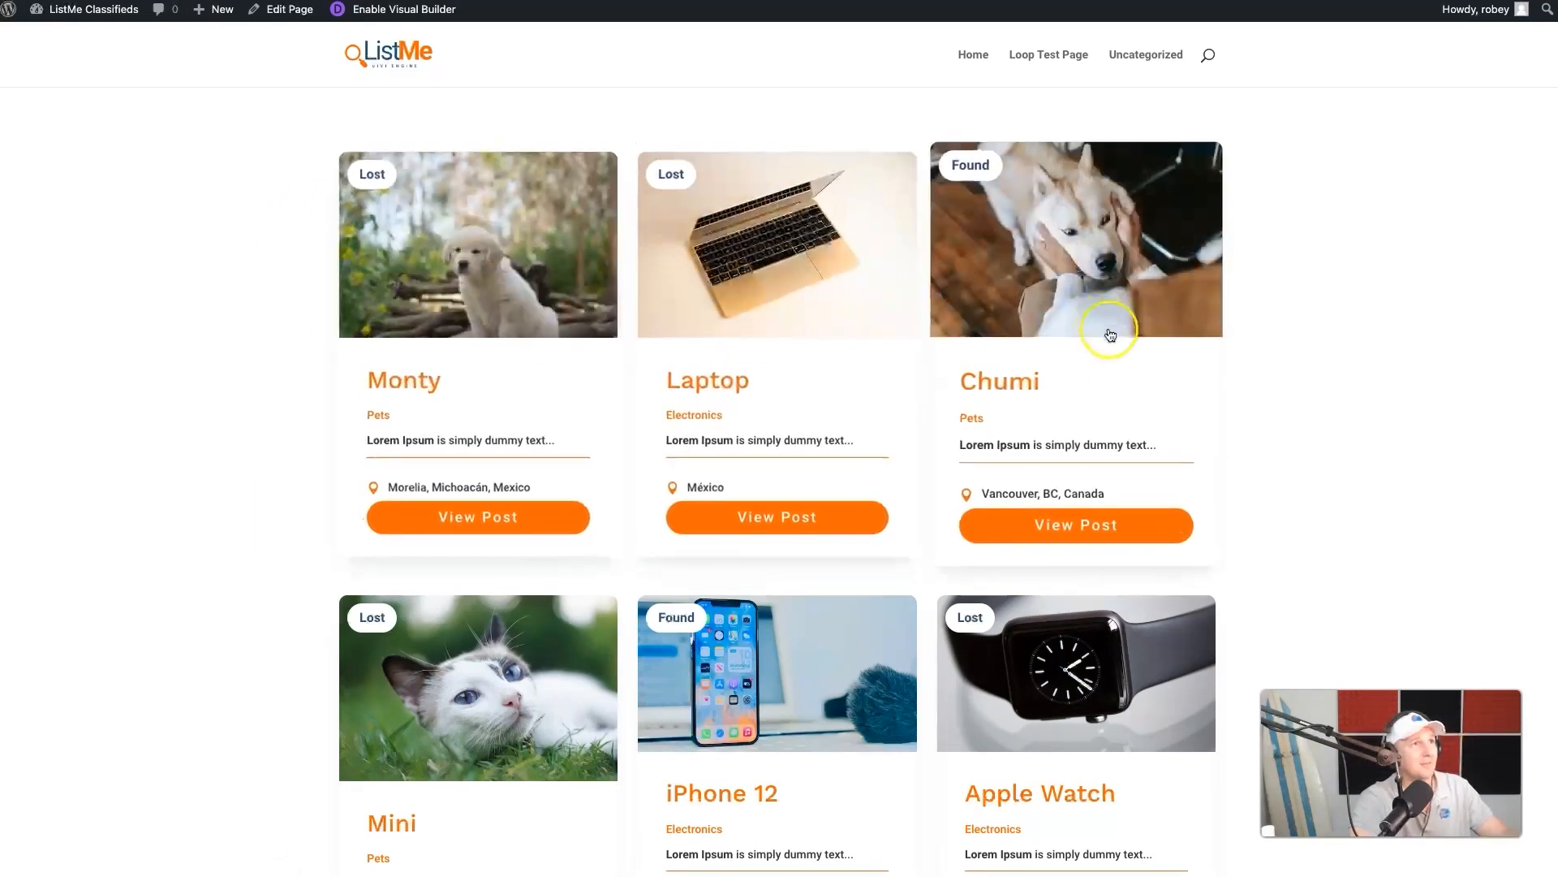
scroll(968, 731, "down", 4)
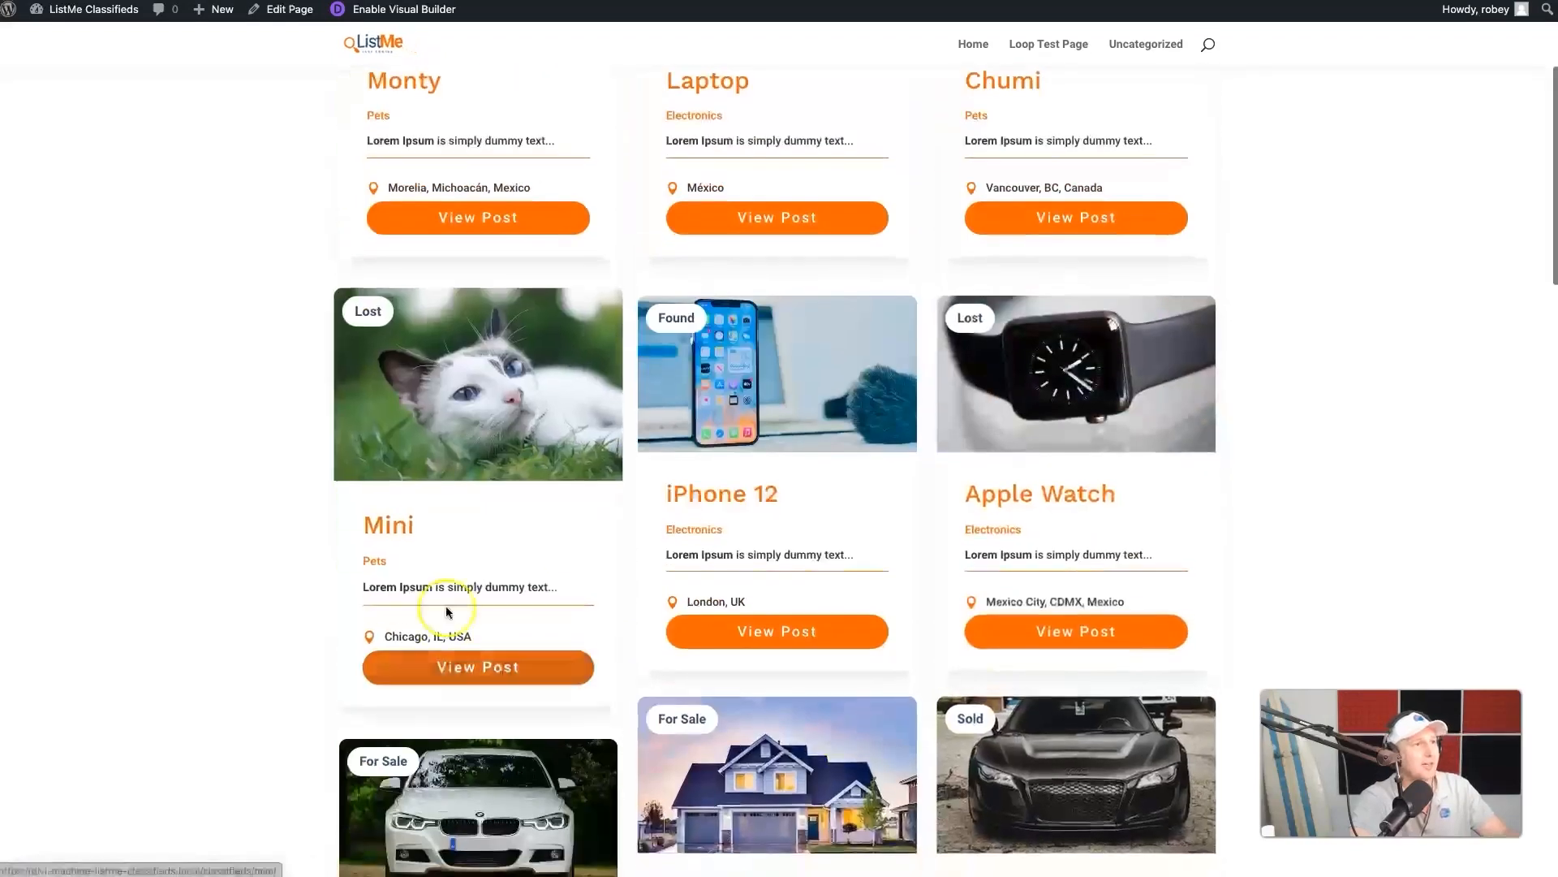
left_click(806, 435)
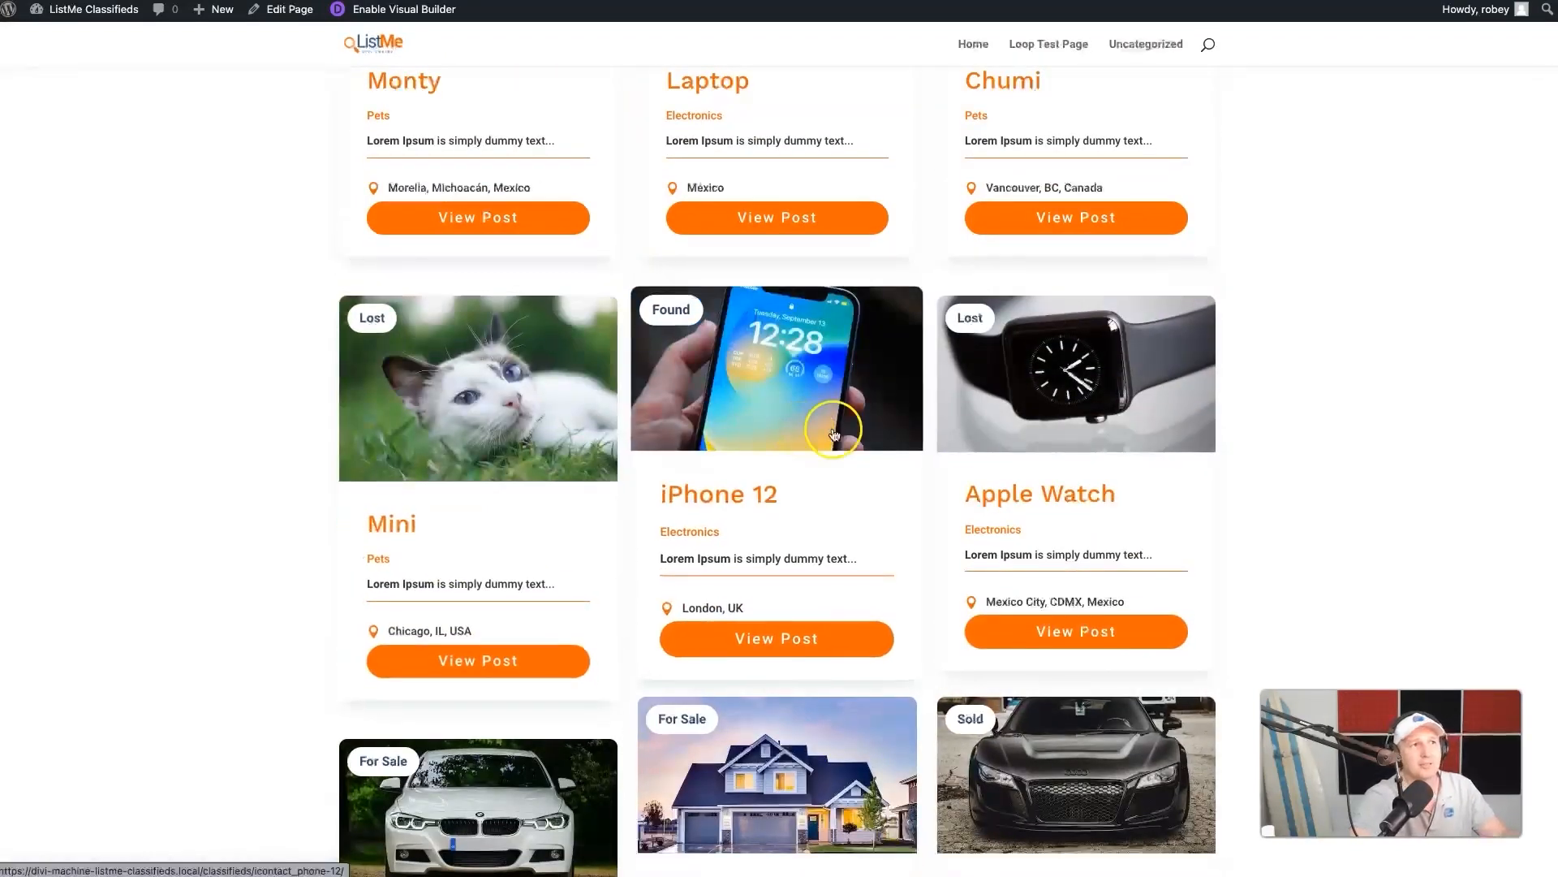
scroll(984, 329, "up", 4)
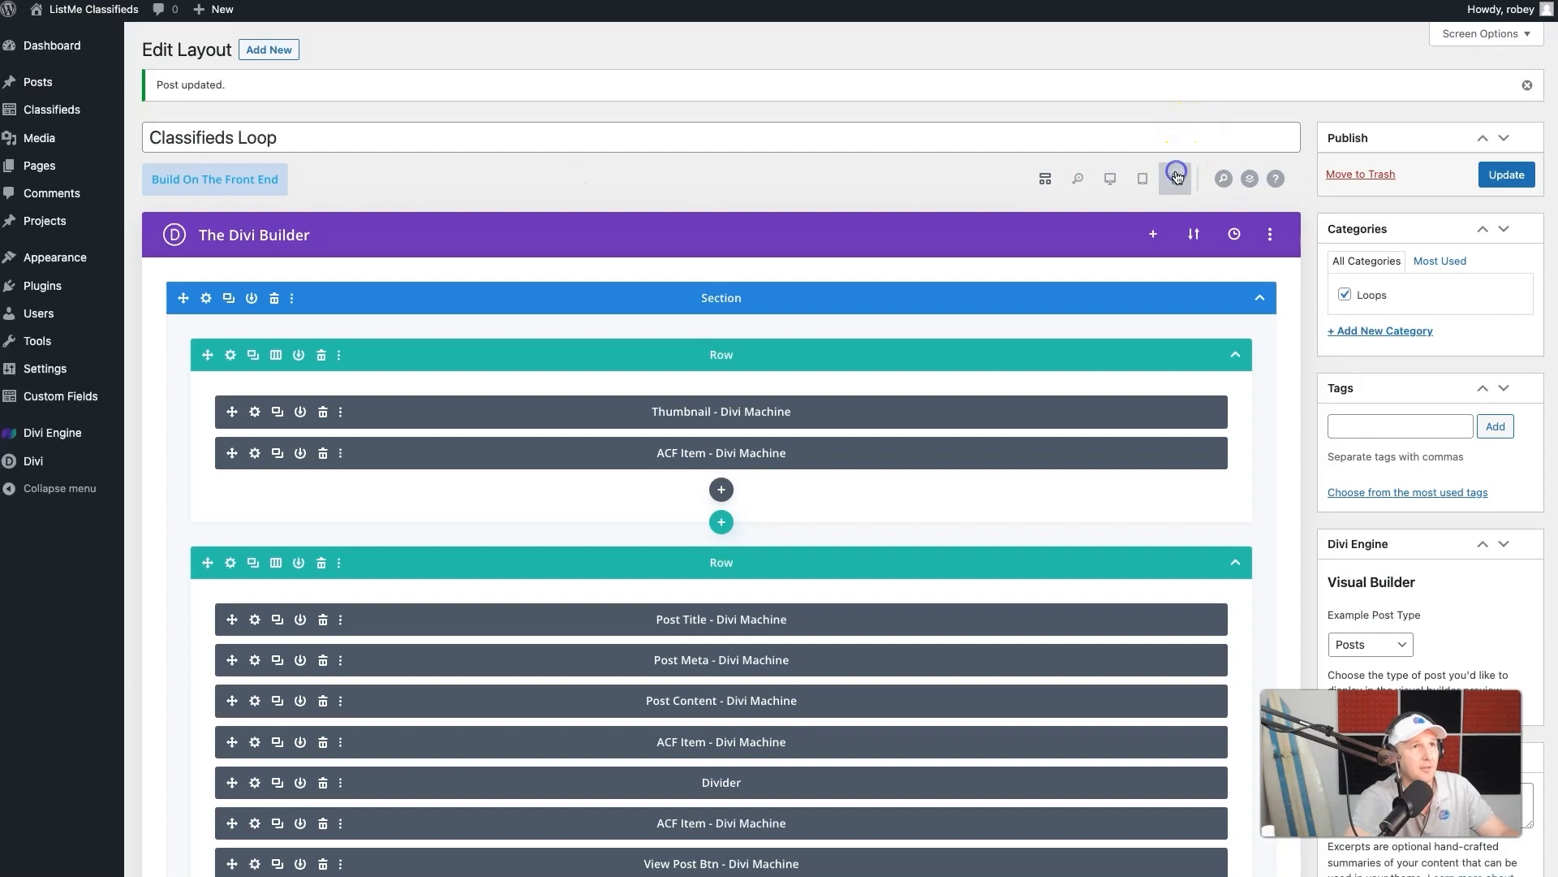
- Check in phone view which field the ACF Item above the divider uses, and return to the wireframe view
left_click(1176, 176)
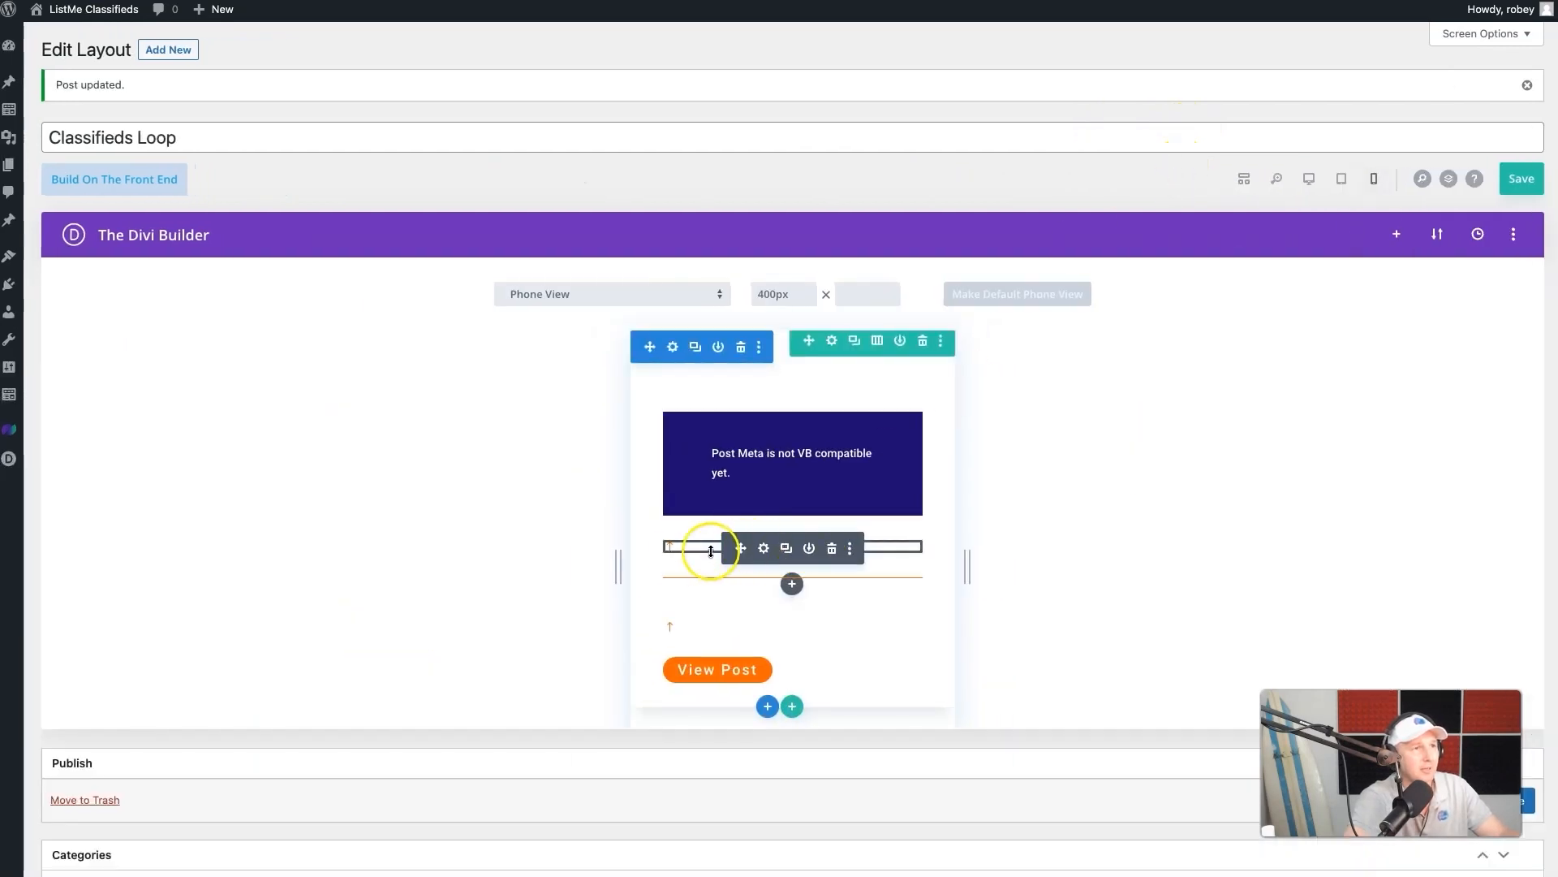
left_click(763, 548)
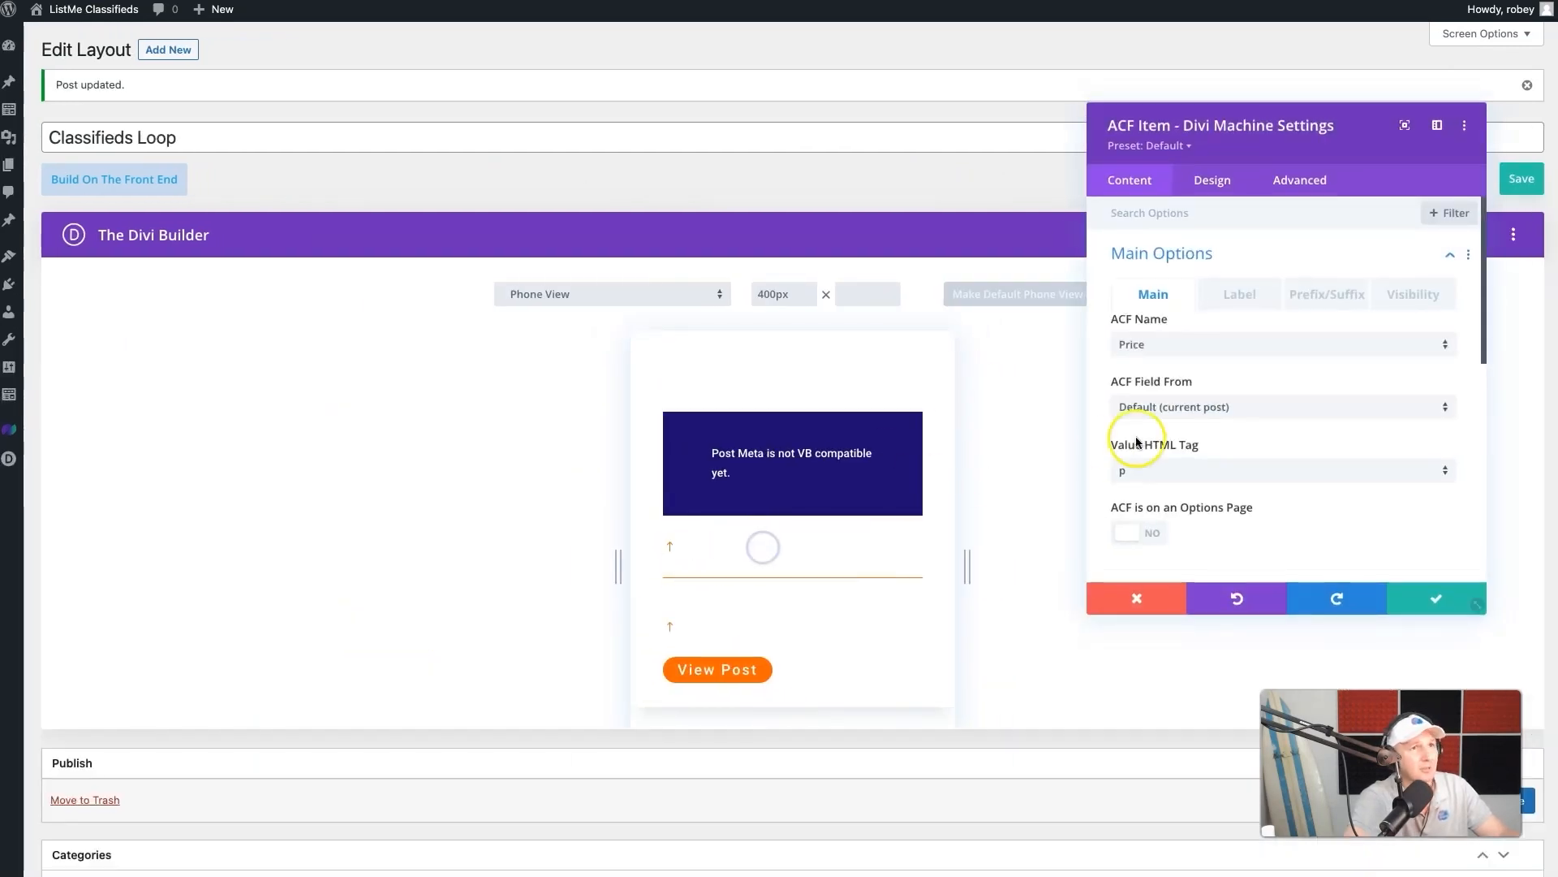
left_click(1136, 598)
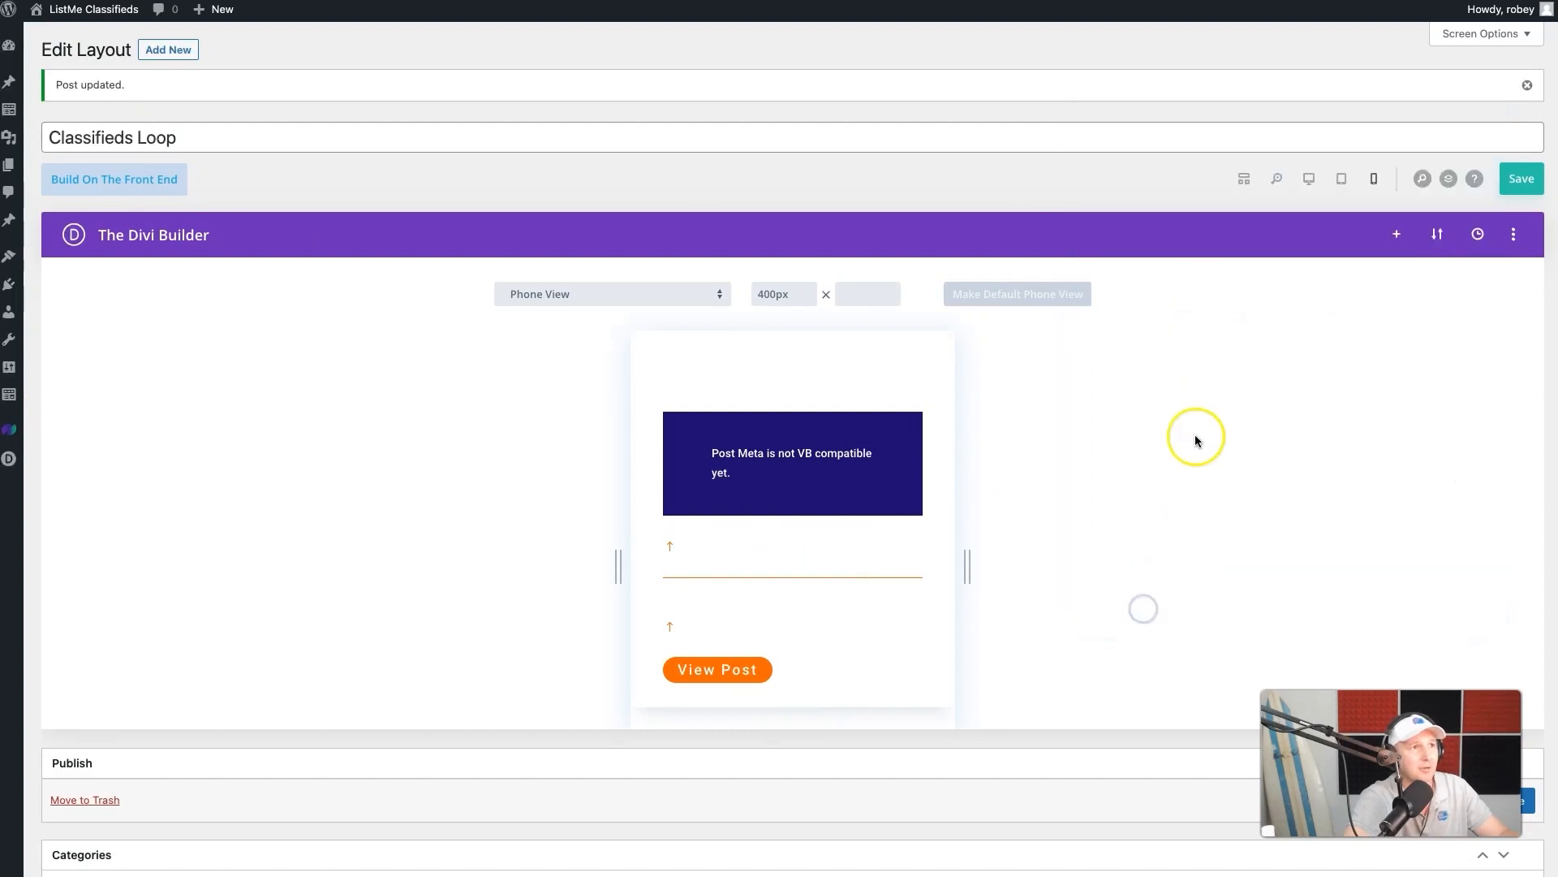
left_click(1308, 179)
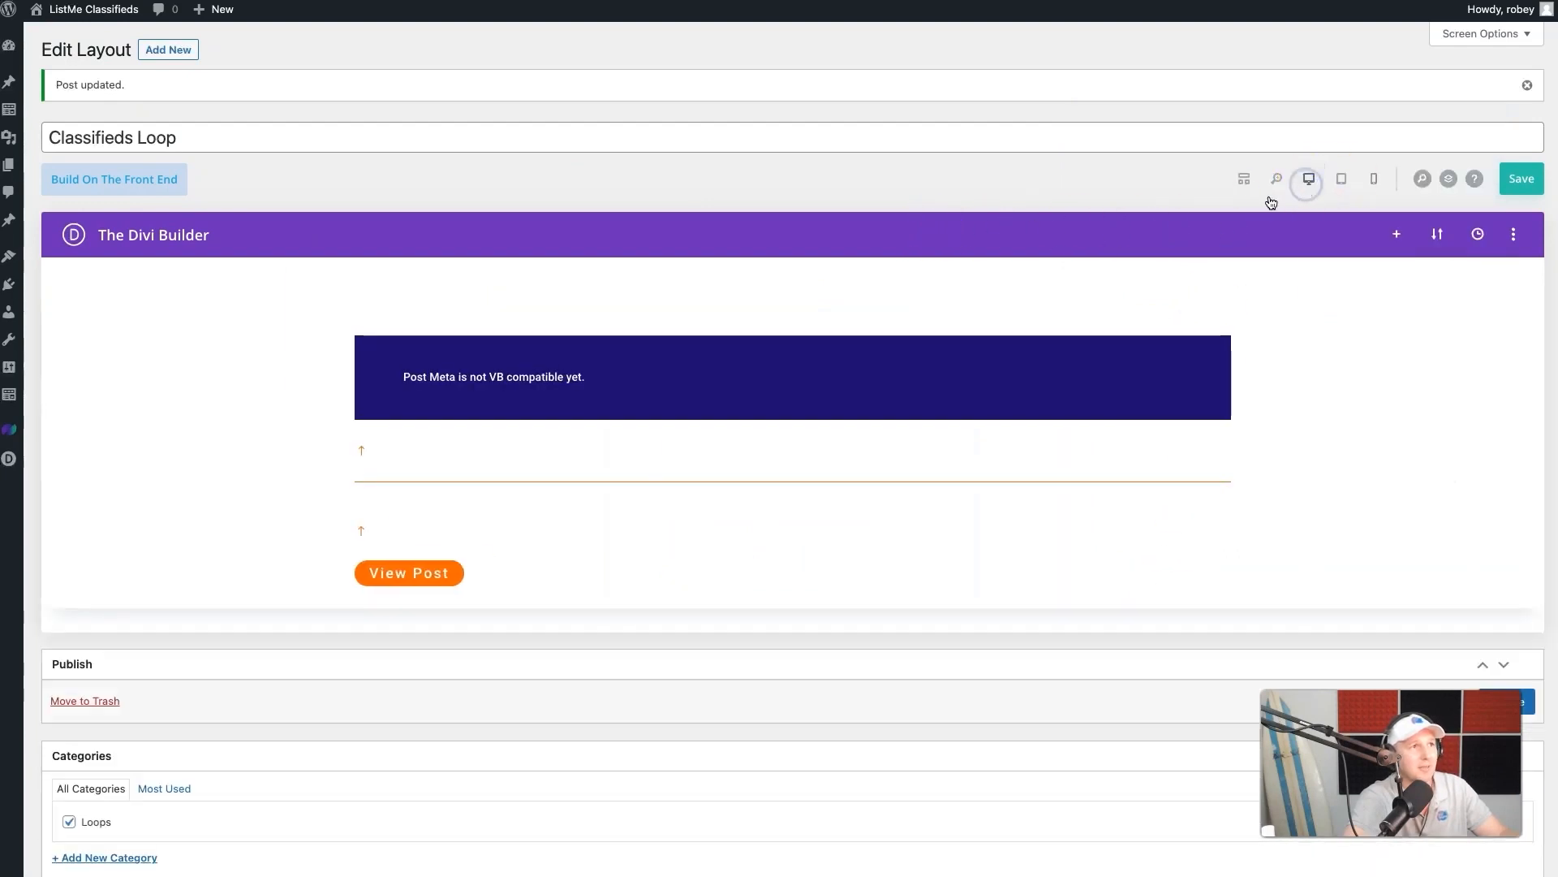
left_click(1244, 178)
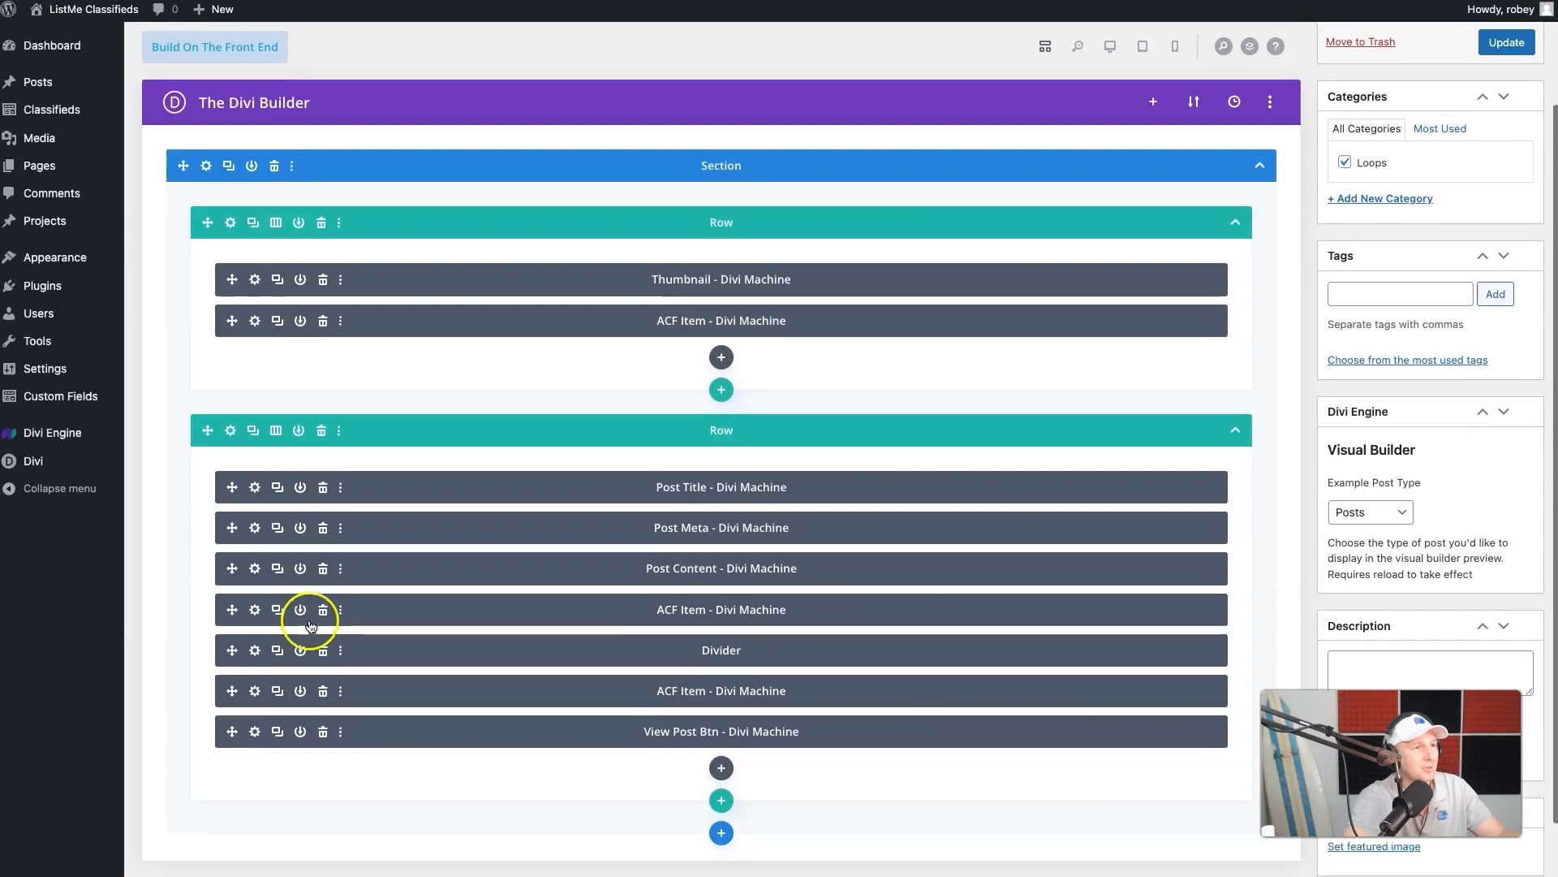
- Set the title HTML tag of the Post Title module in the second row to h2
scroll(304, 621, "down", 2)
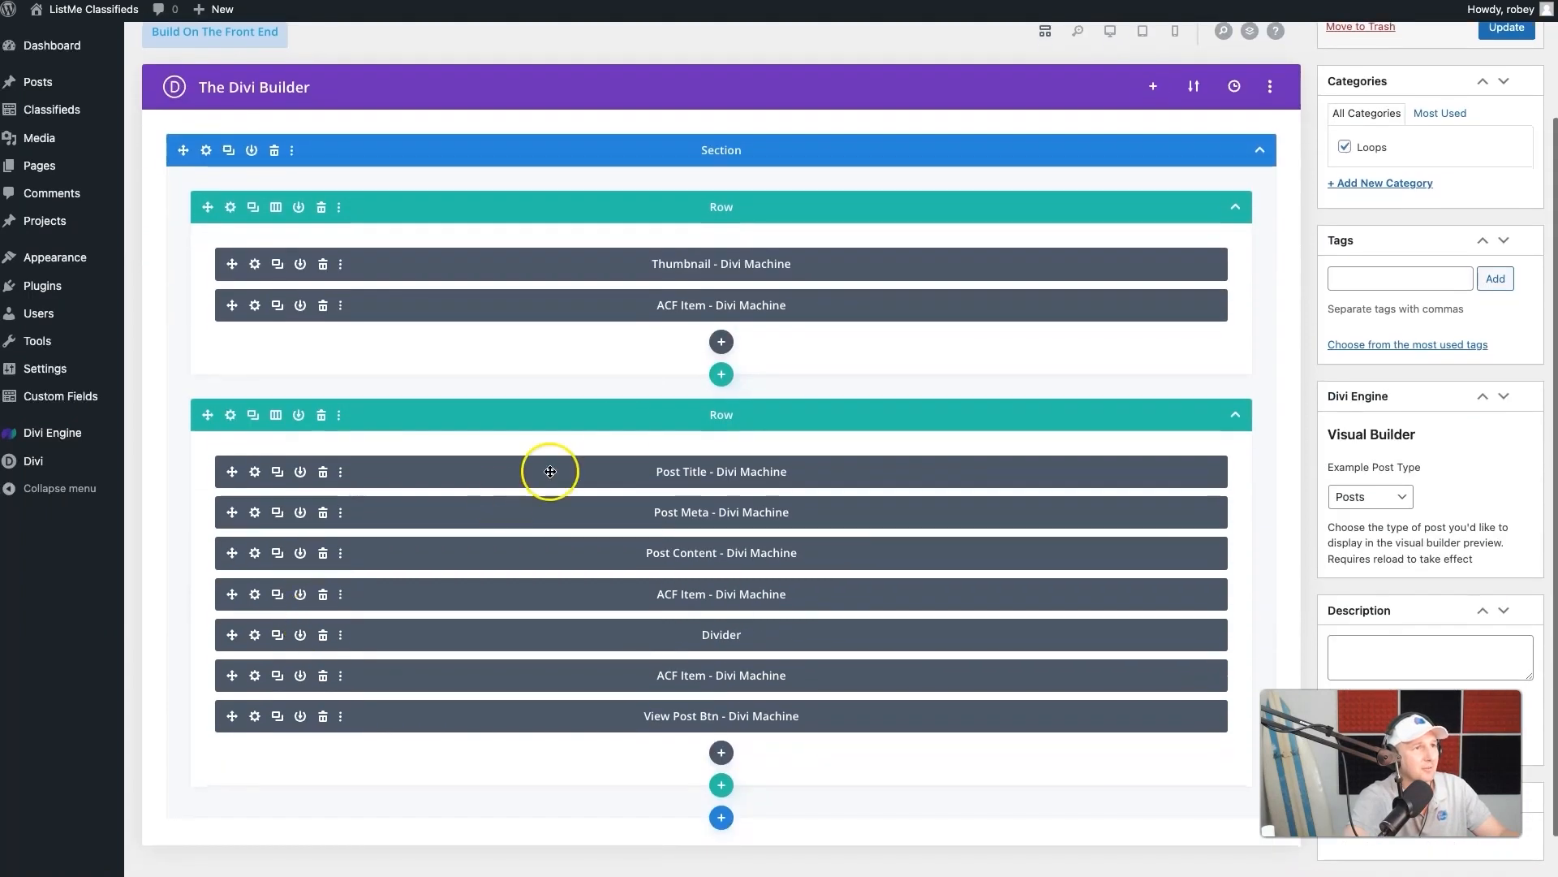
left_click(255, 472)
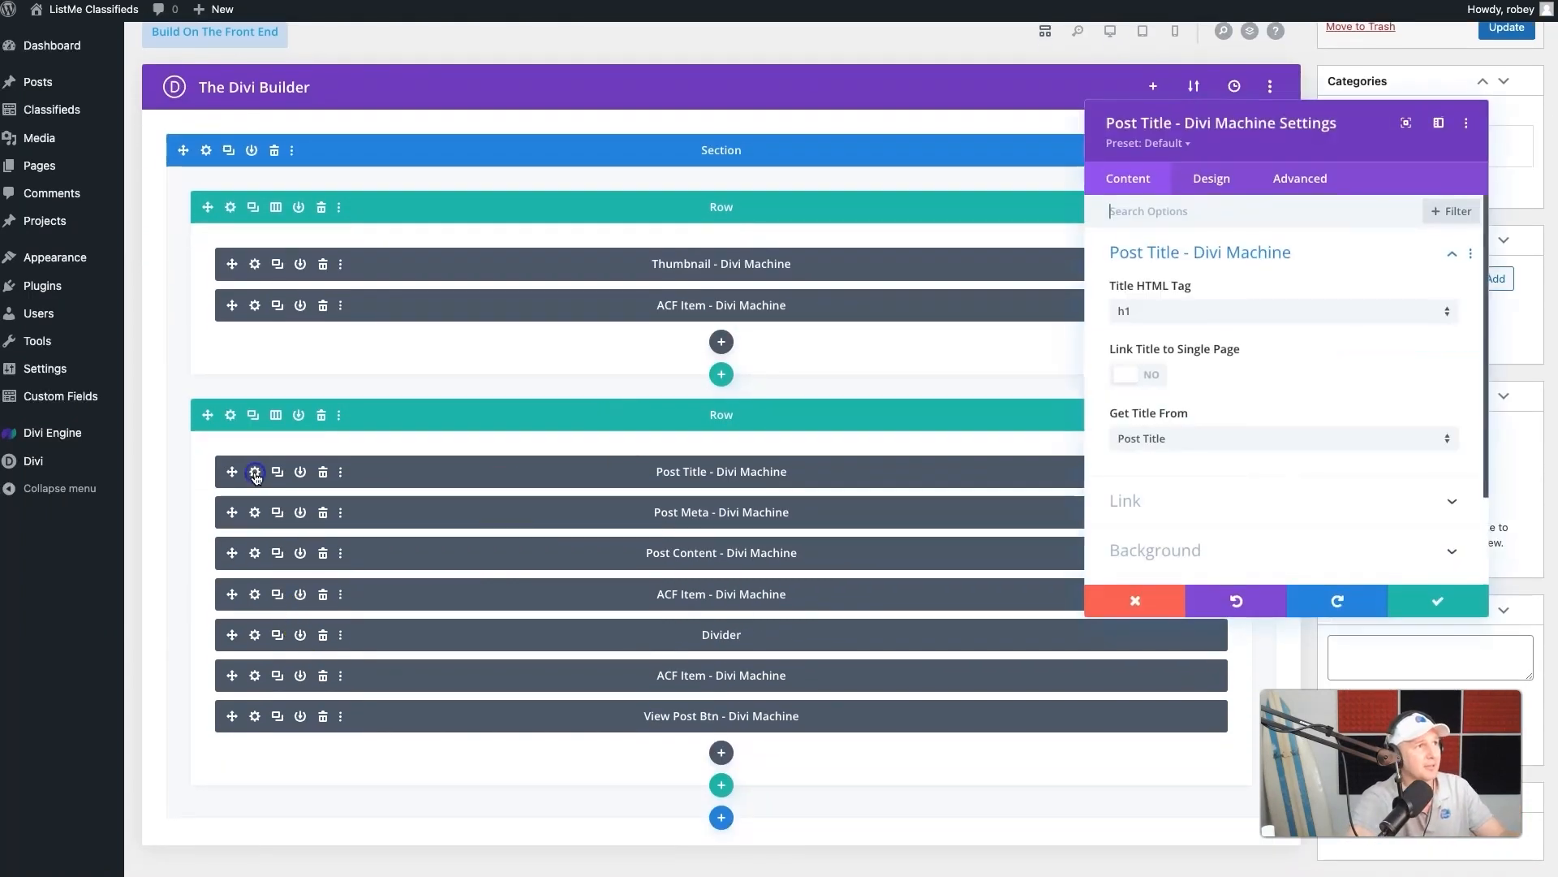
left_click(1180, 316)
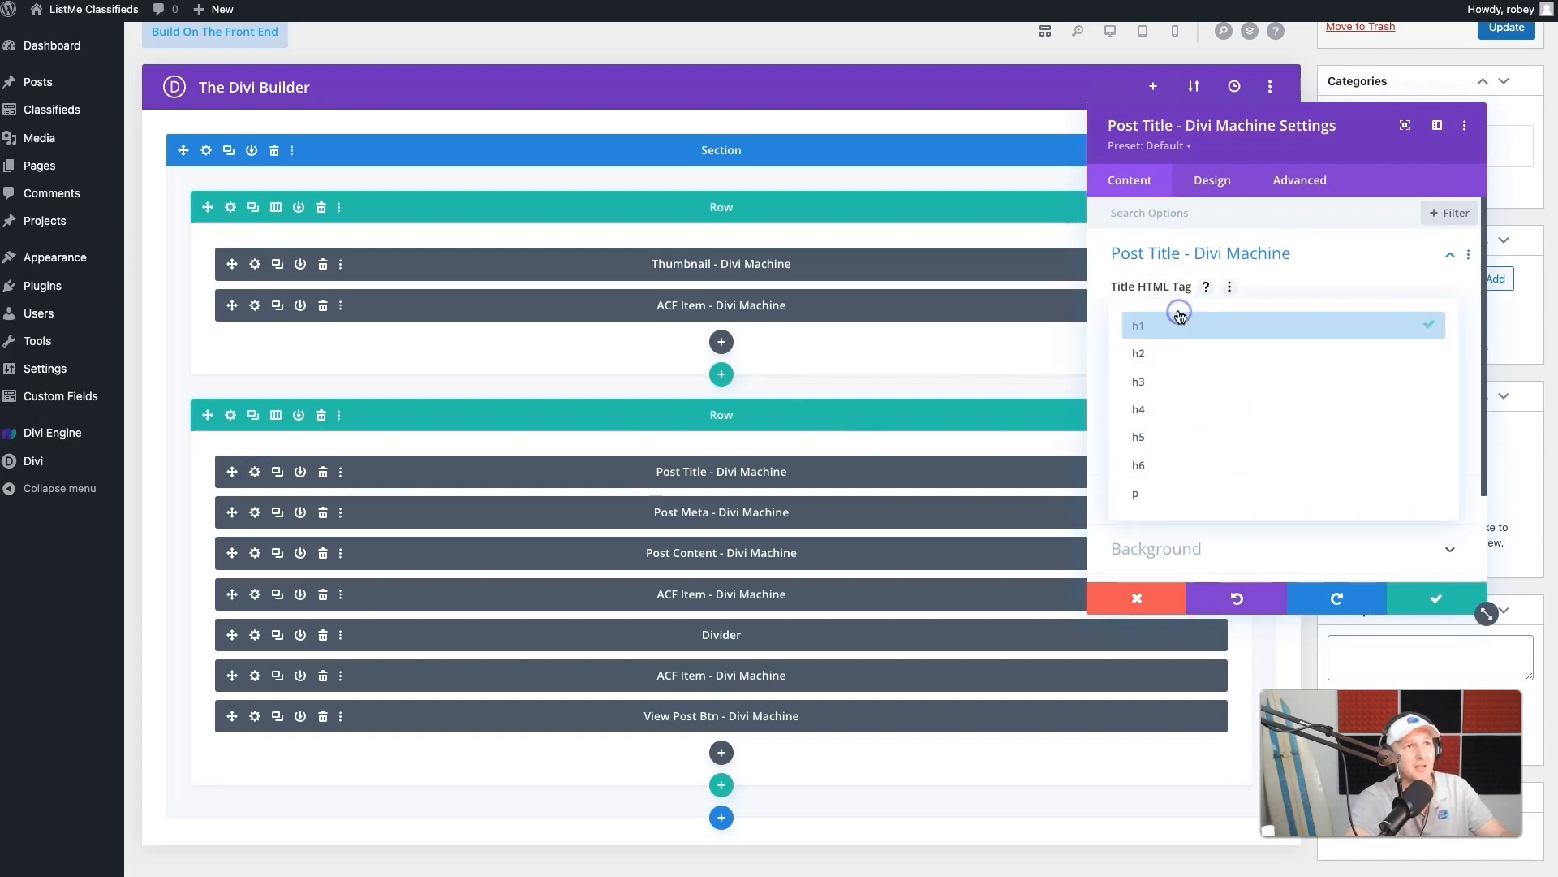
left_click(1172, 348)
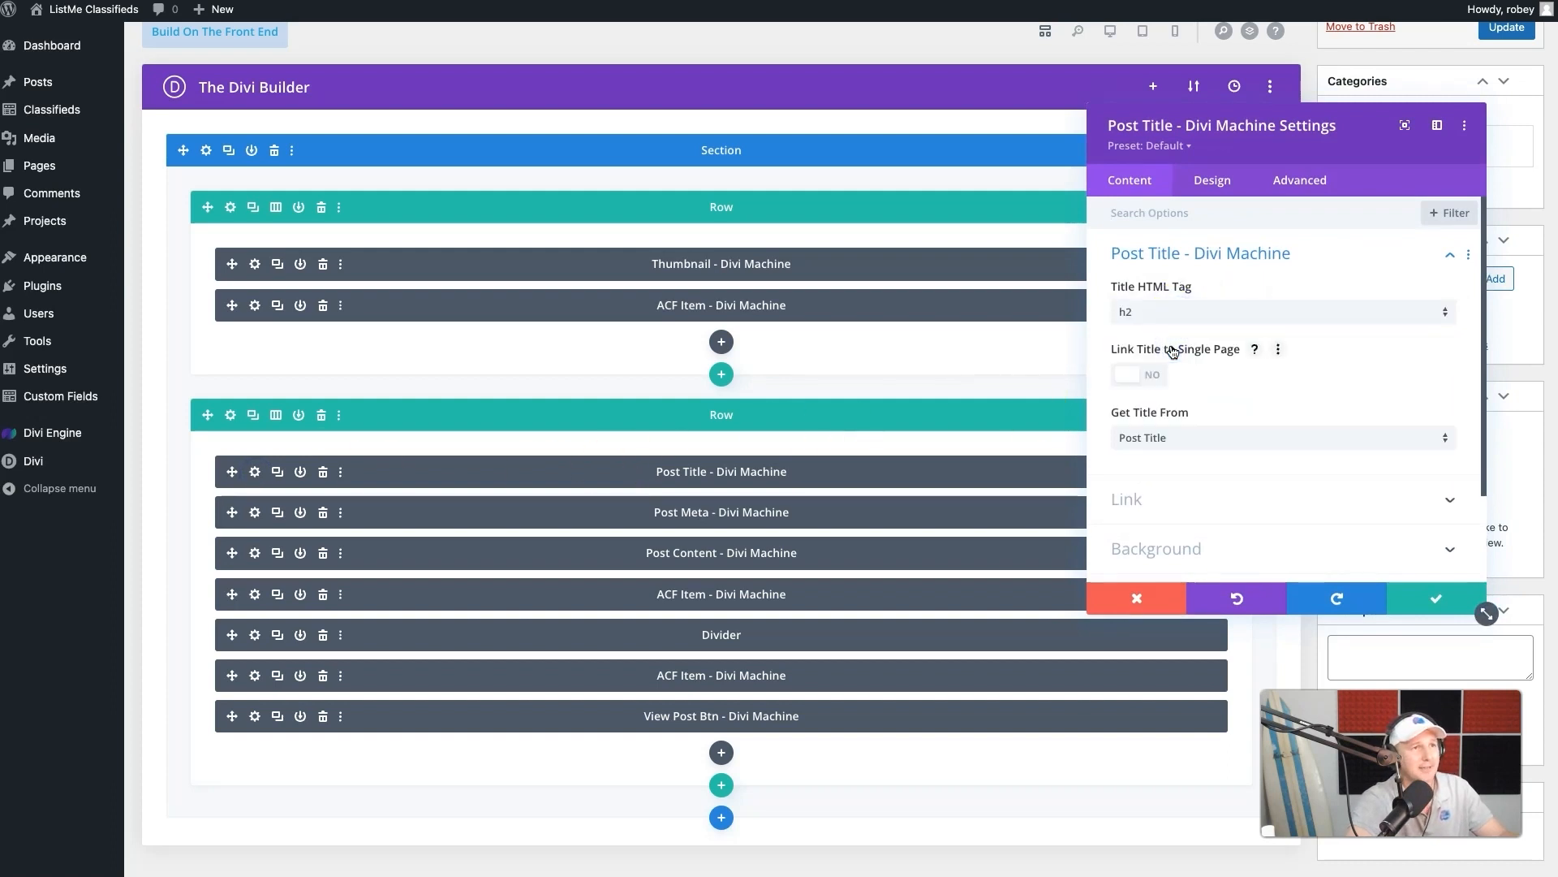
- Set the Post Title module's title font weight to Semi Bold
left_click(1222, 190)
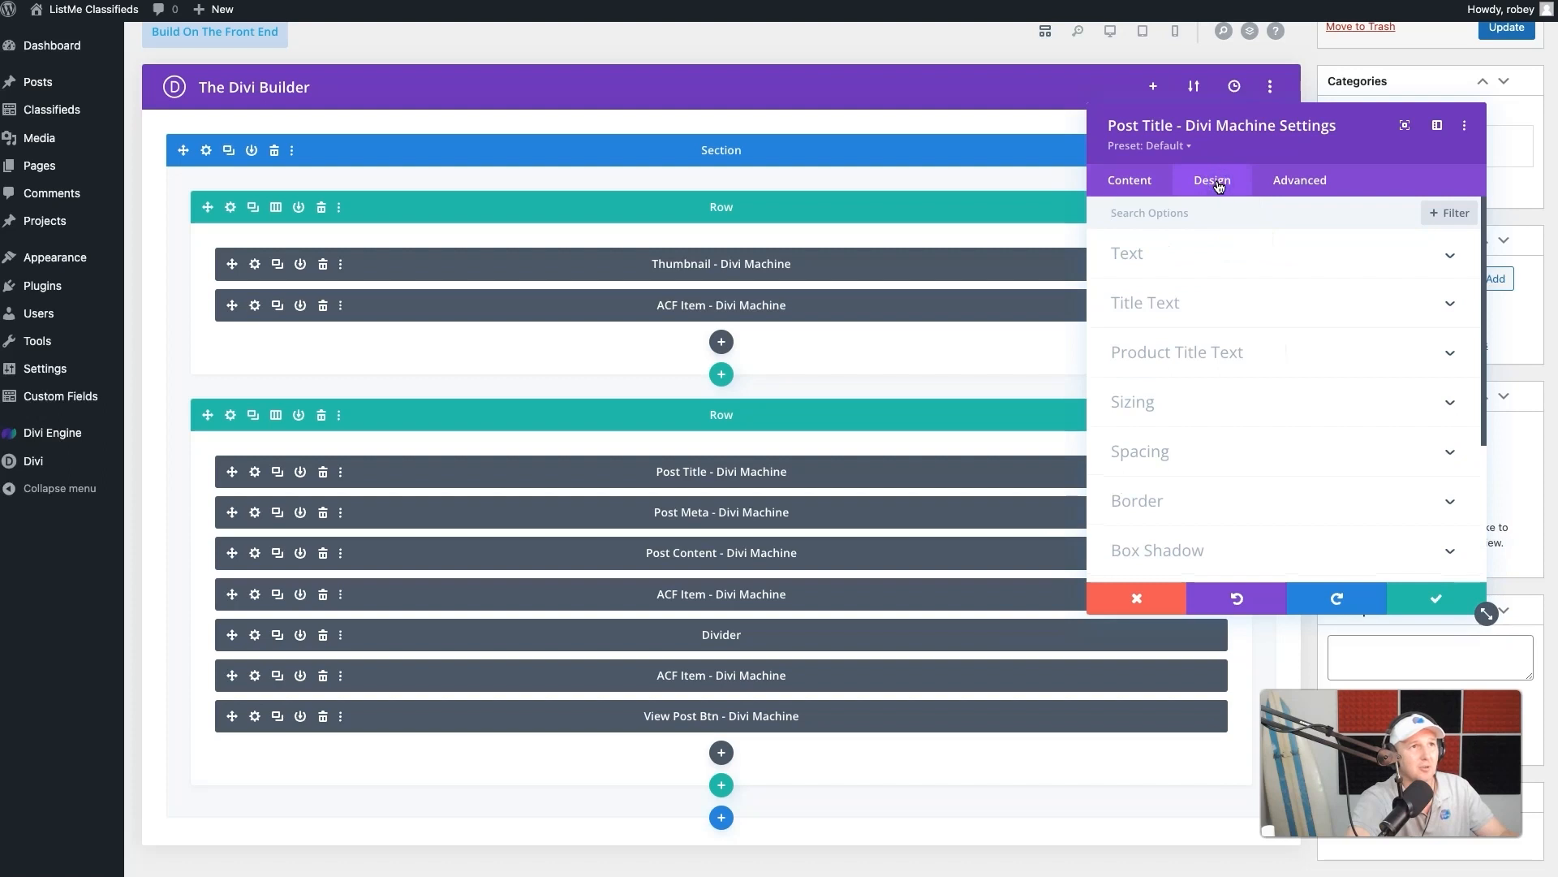
left_click(1173, 306)
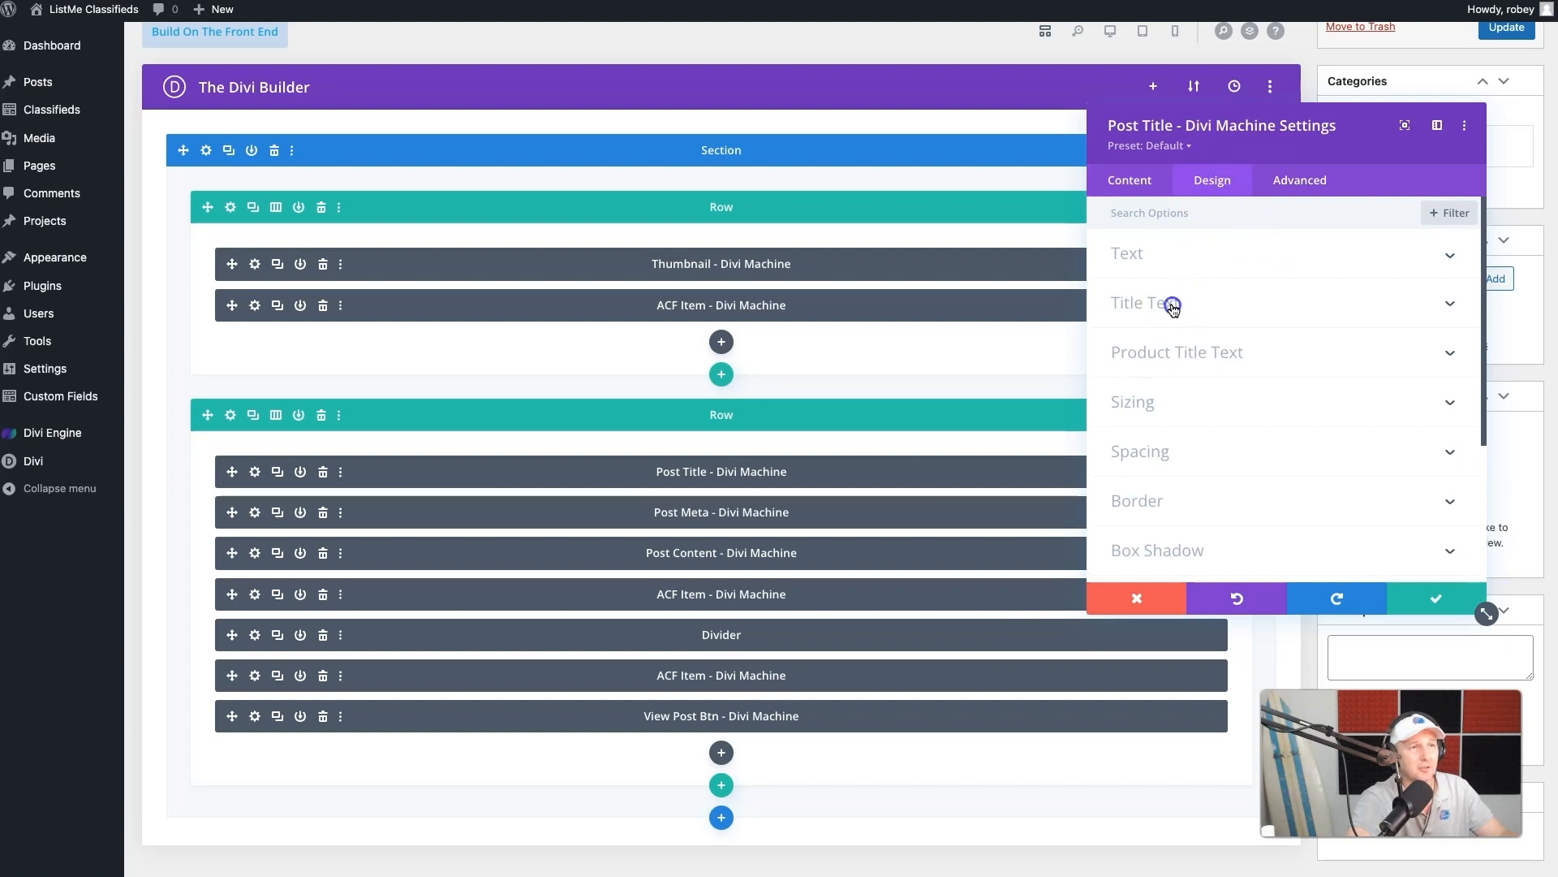
left_click(1174, 307)
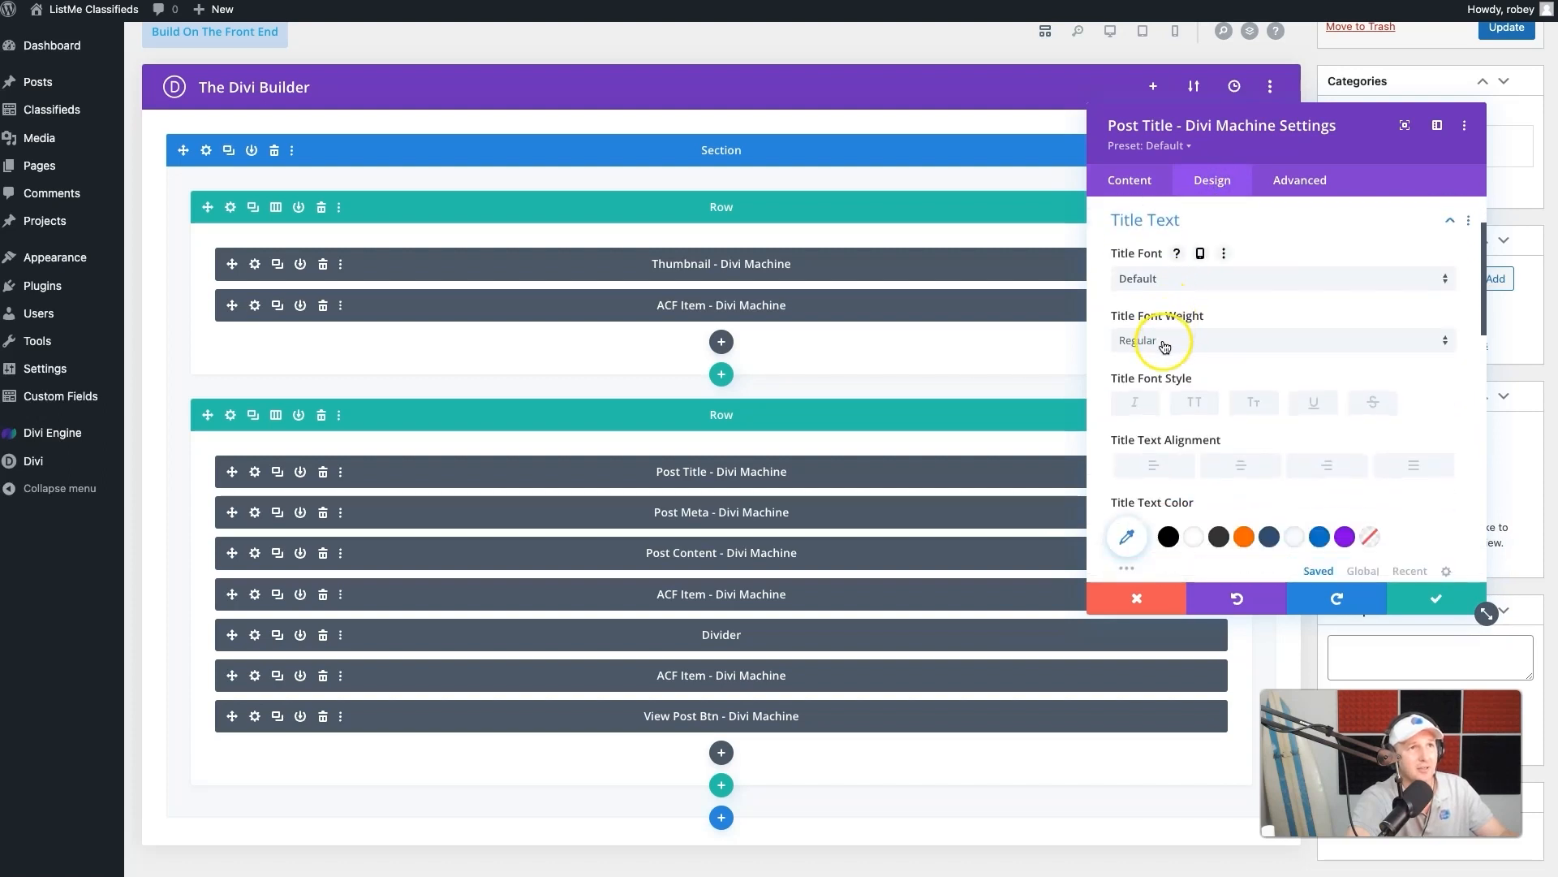
left_click(1164, 342)
left_click(1164, 408)
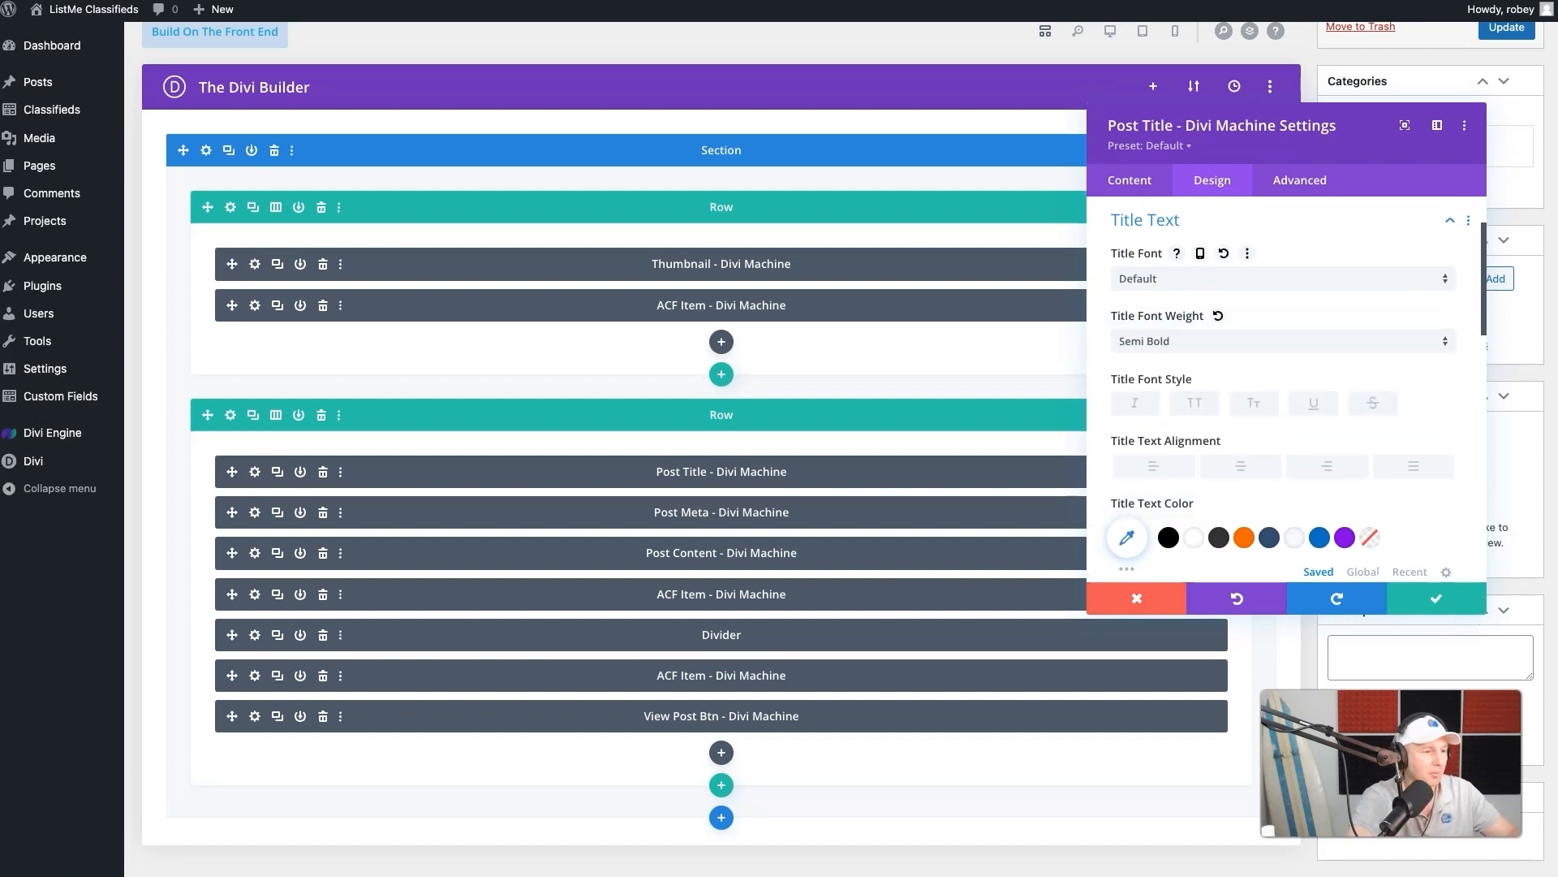
- Center the Post Title module's title text, set its color to the dark blue swatch, and save the module settings
left_click(1248, 467)
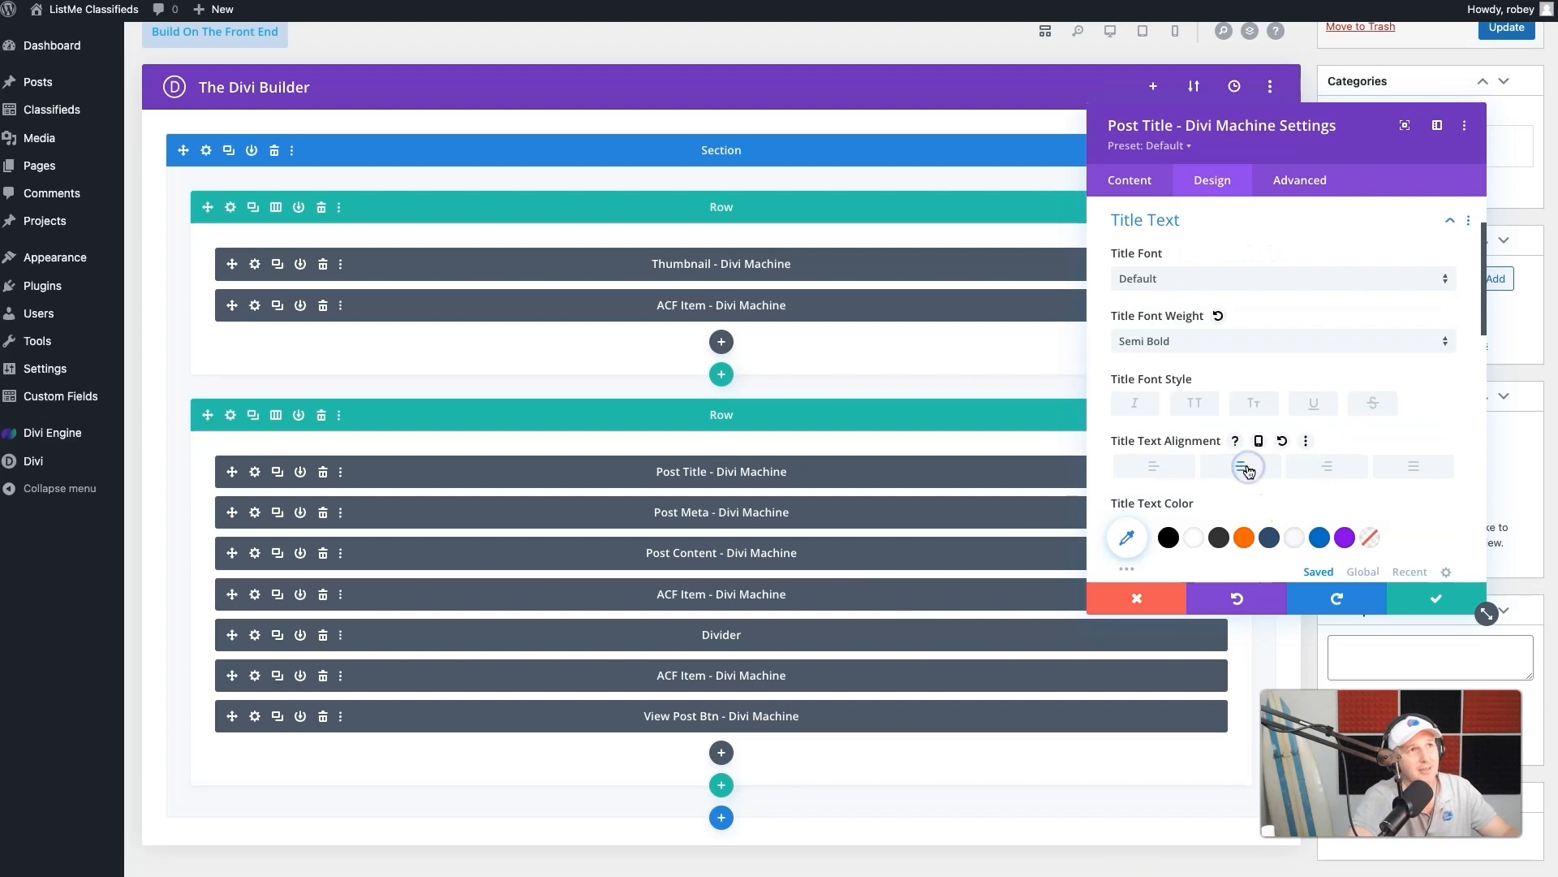
scroll(1169, 487, "down", 2)
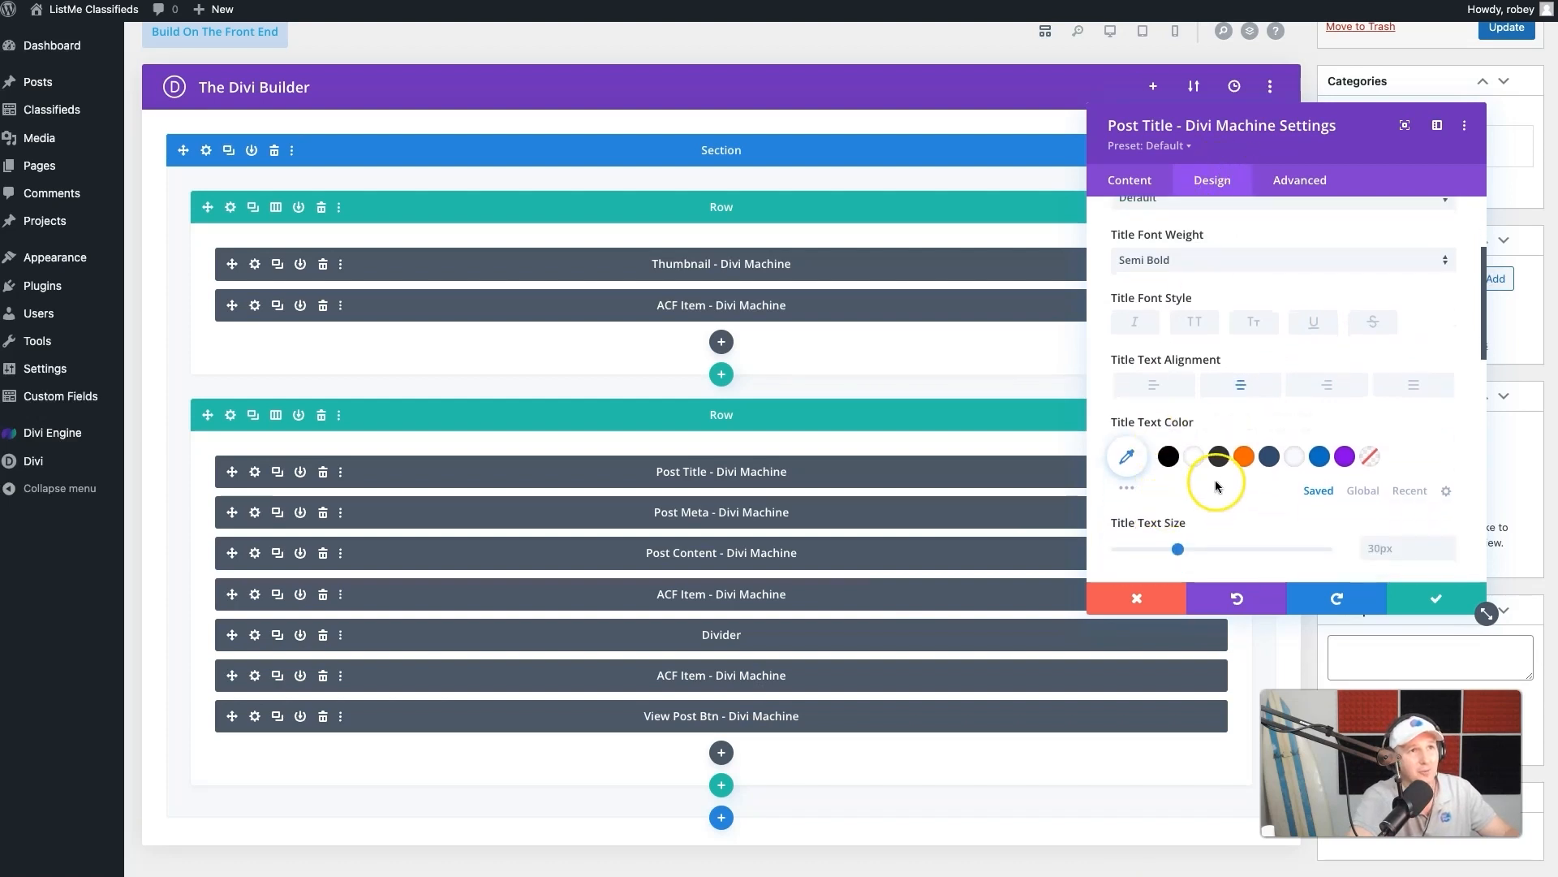
left_click(1269, 457)
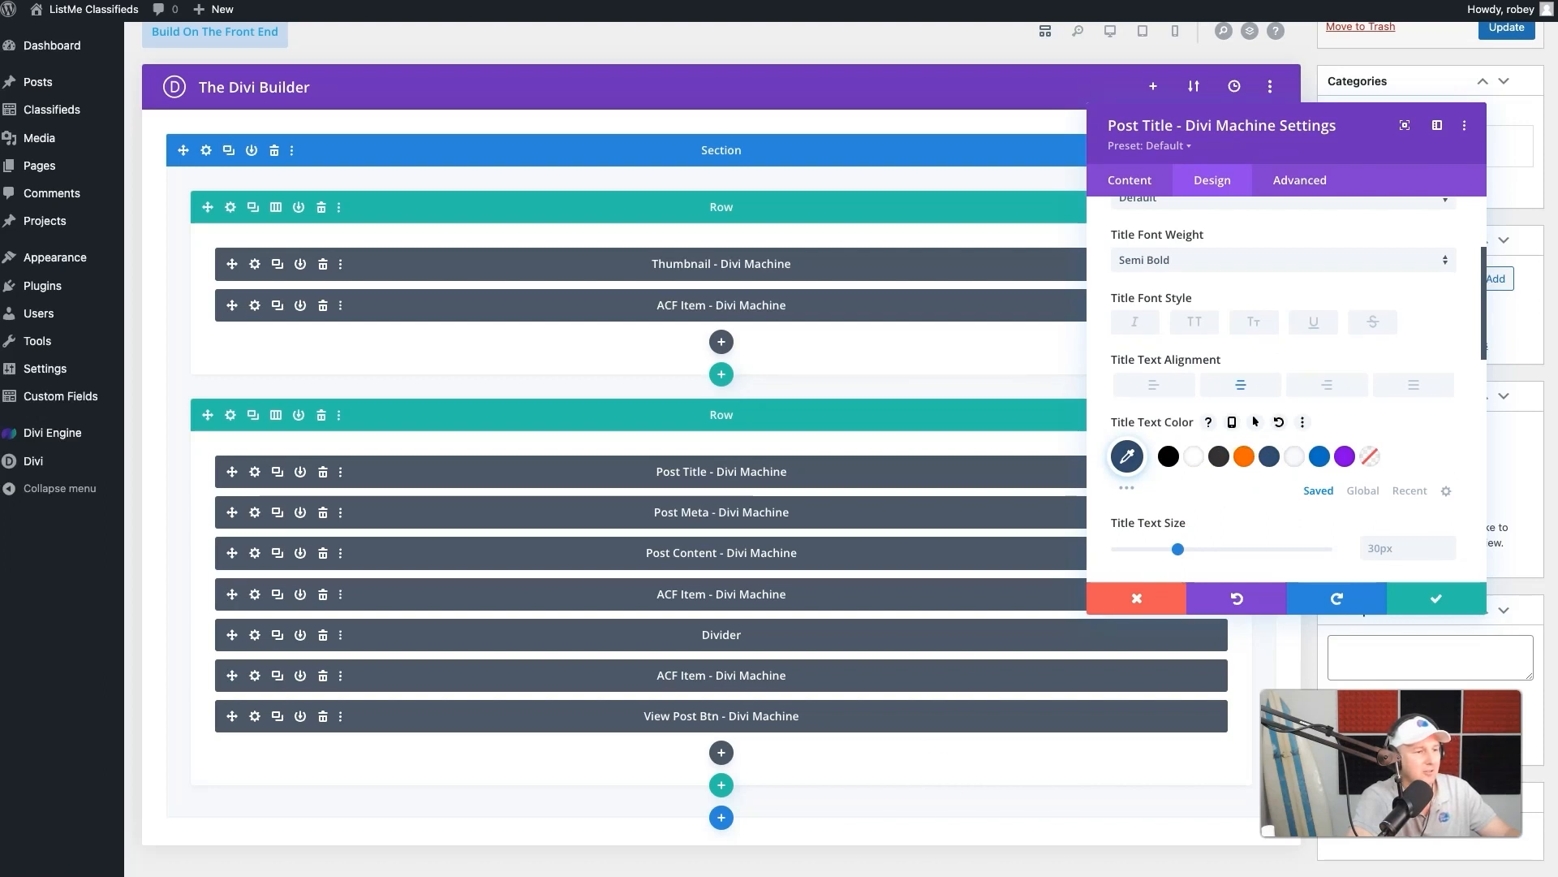
scroll(1336, 524, "down", 5)
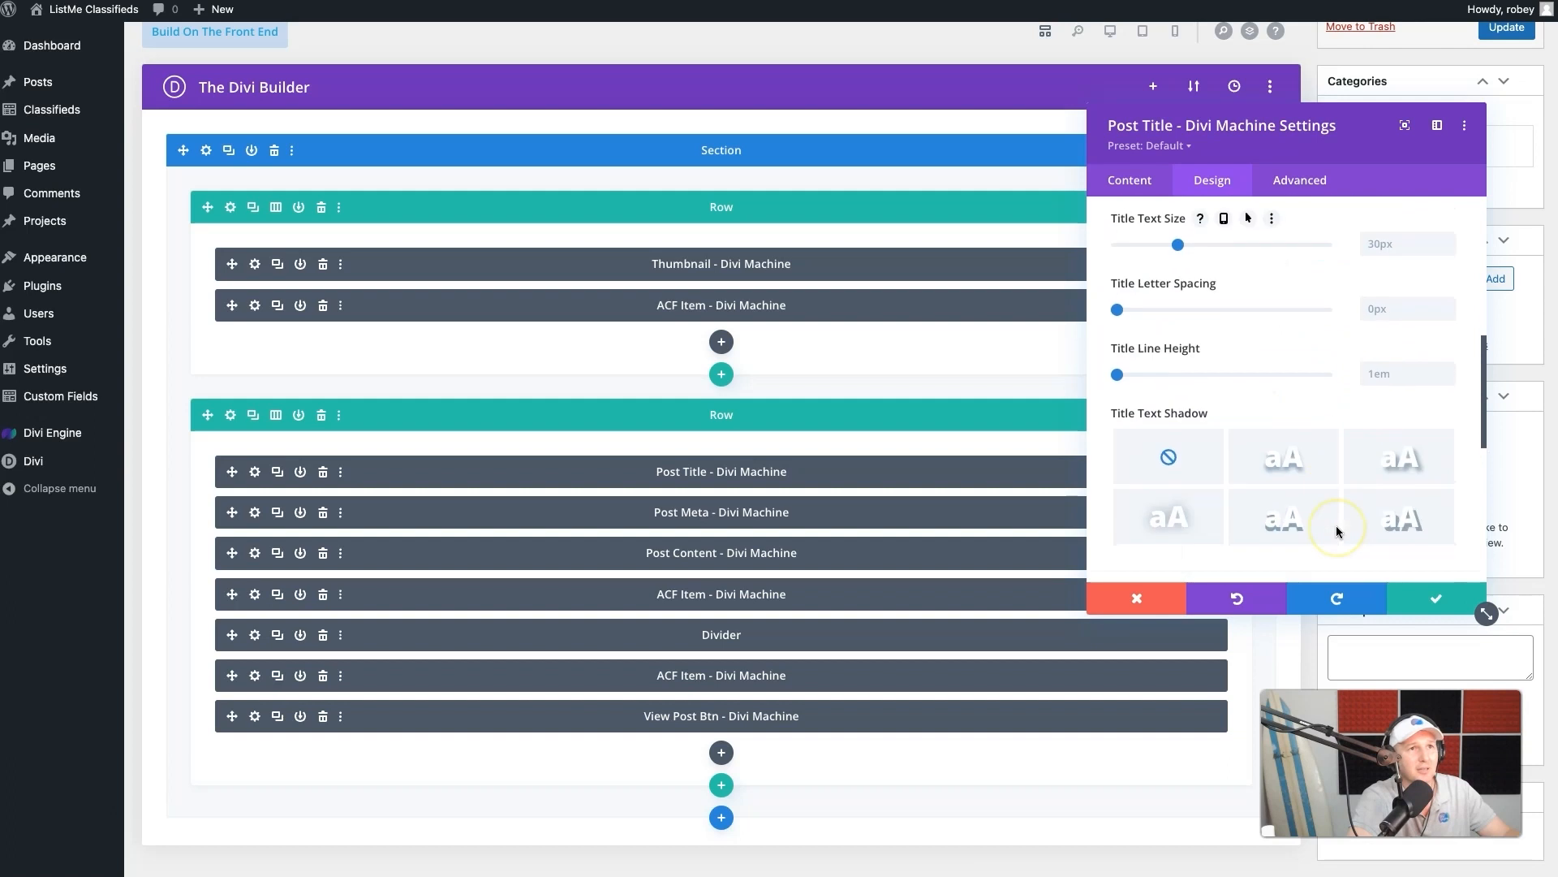
scroll(1337, 532, "down", 4)
scroll(1337, 532, "up", 1)
left_click(1422, 605)
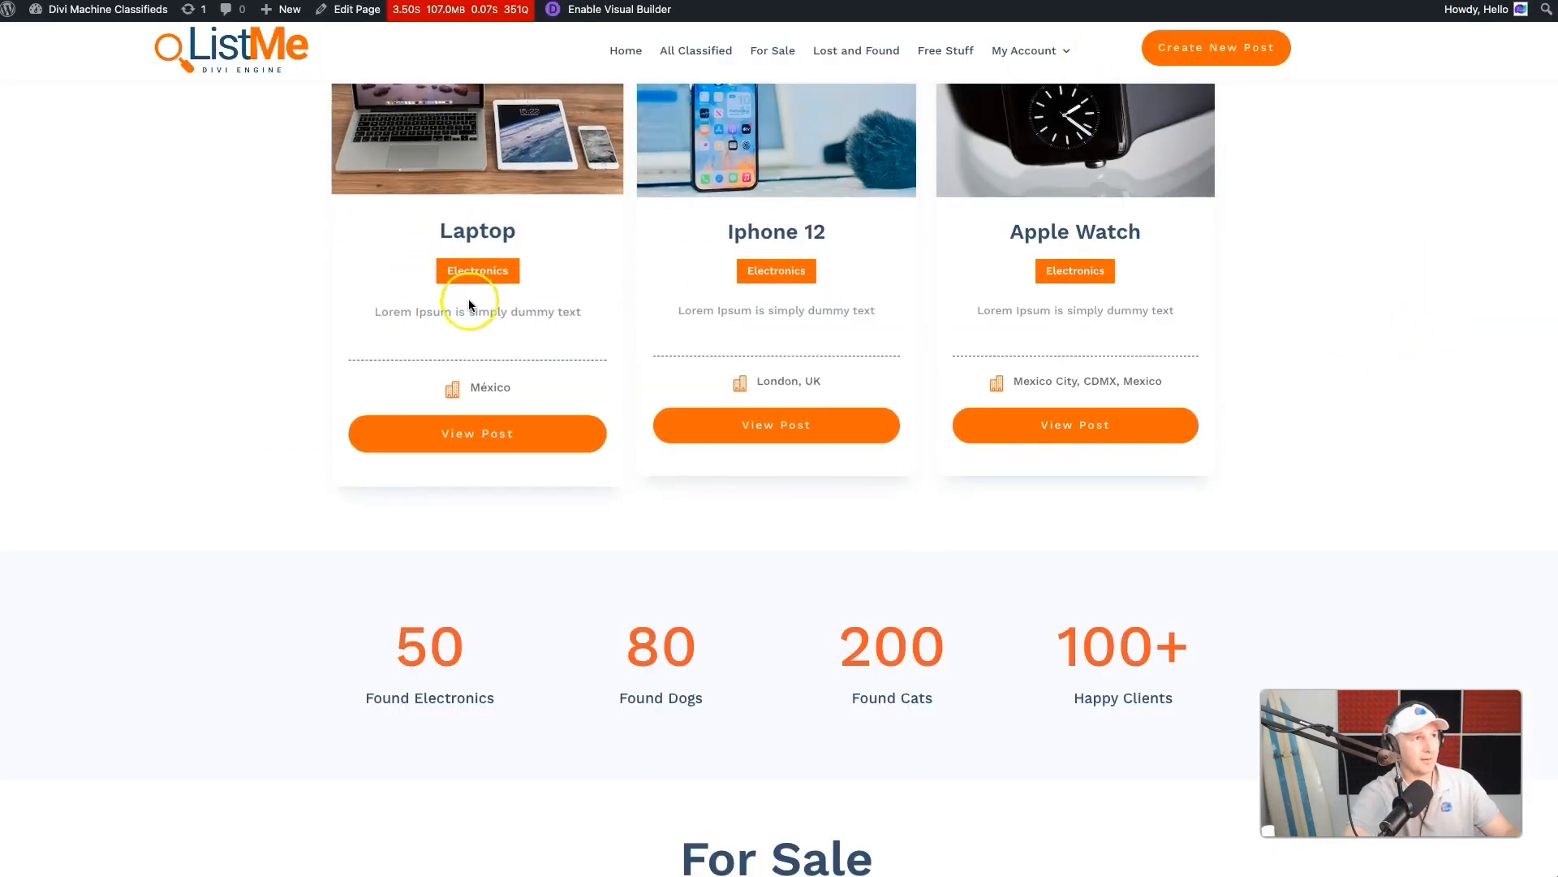
- Switch the builder to phone view and set the Post Meta module's taxonomy item to show its values as buttons
scroll(469, 299, "up", 5)
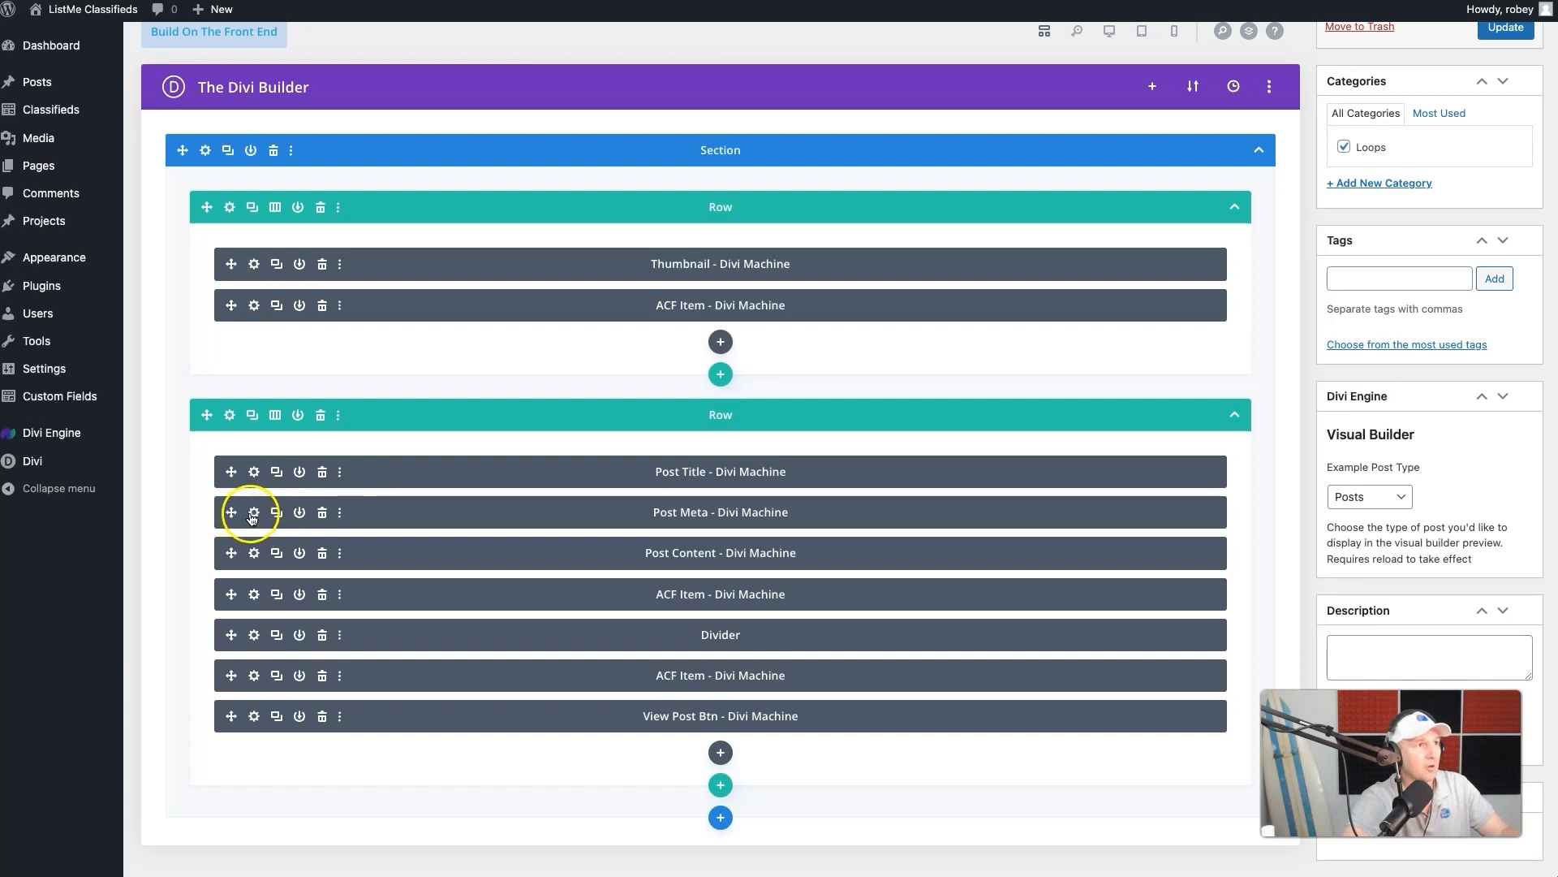
left_click(253, 514)
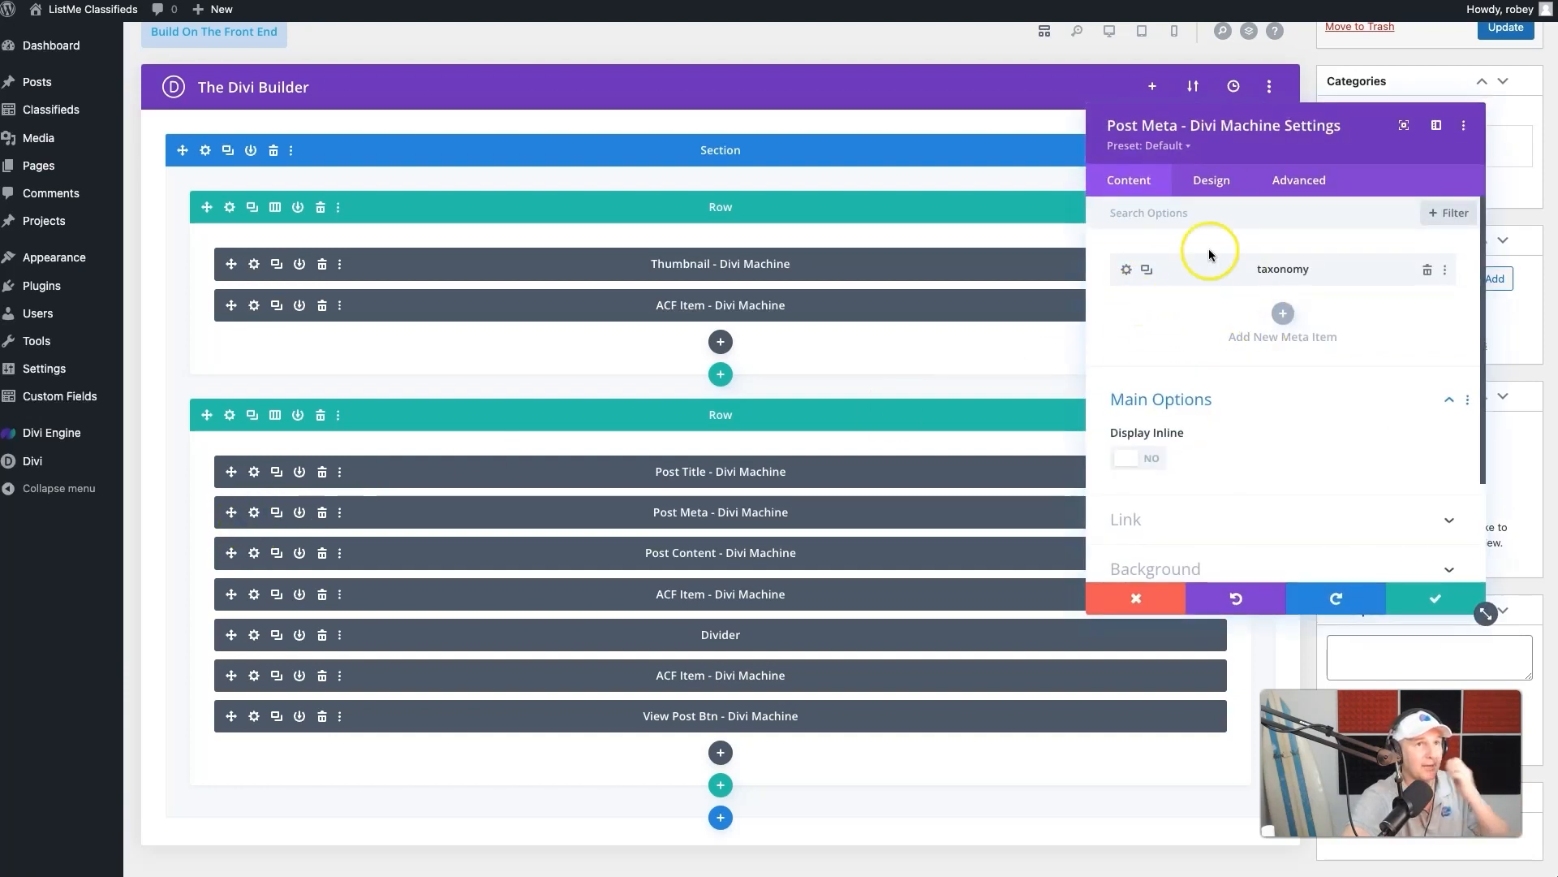
scroll(1177, 406, "down", 2)
scroll(1234, 390, "up", 2)
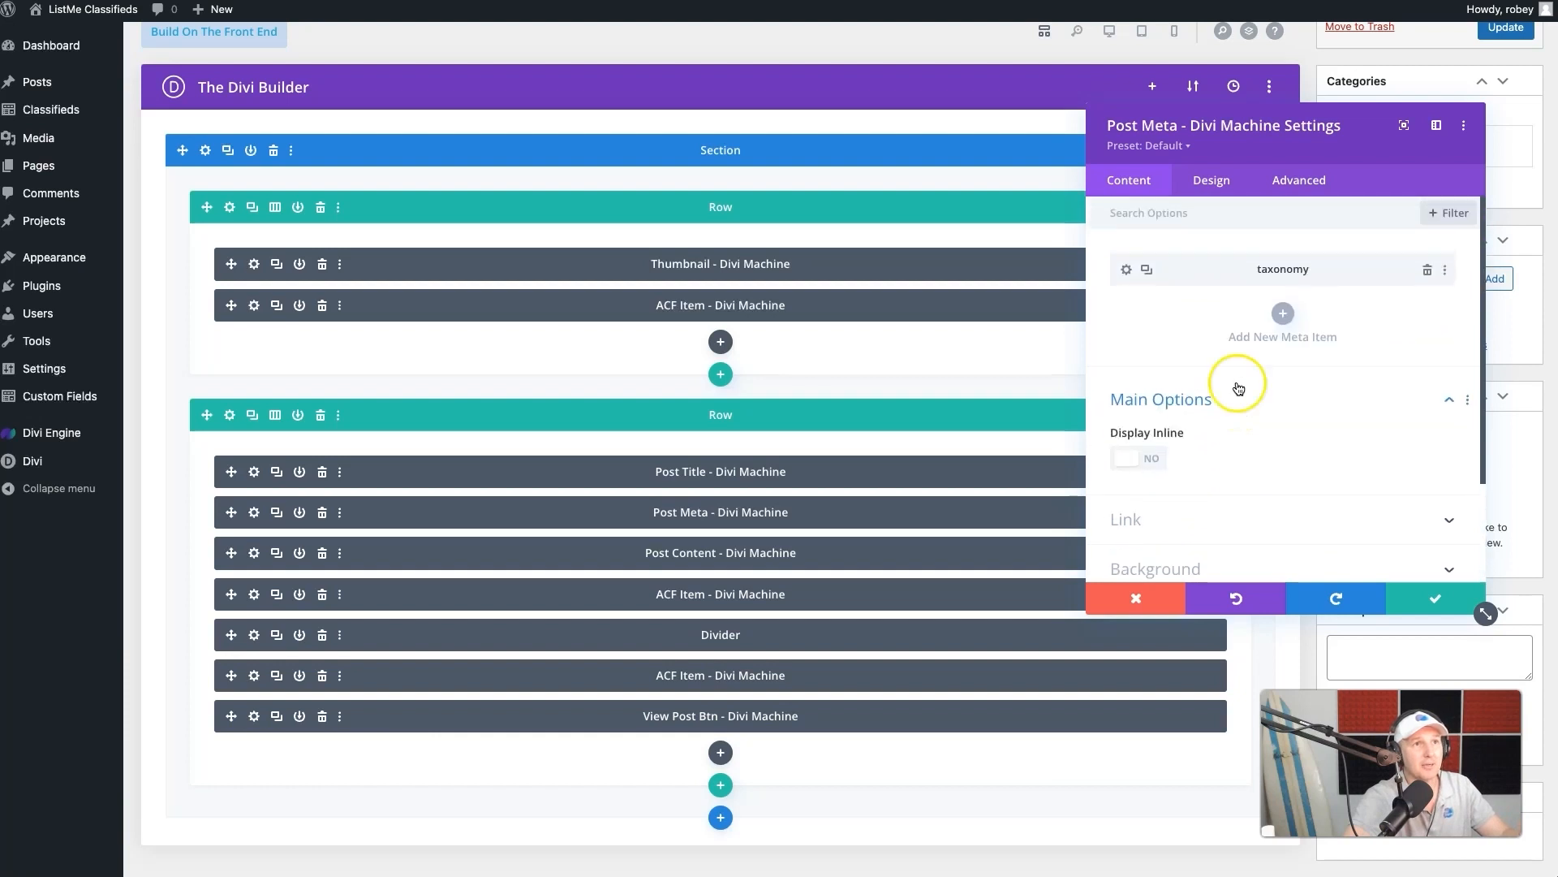
left_click(1128, 269)
left_click_drag(1162, 128, 1197, 264)
left_click(1176, 32)
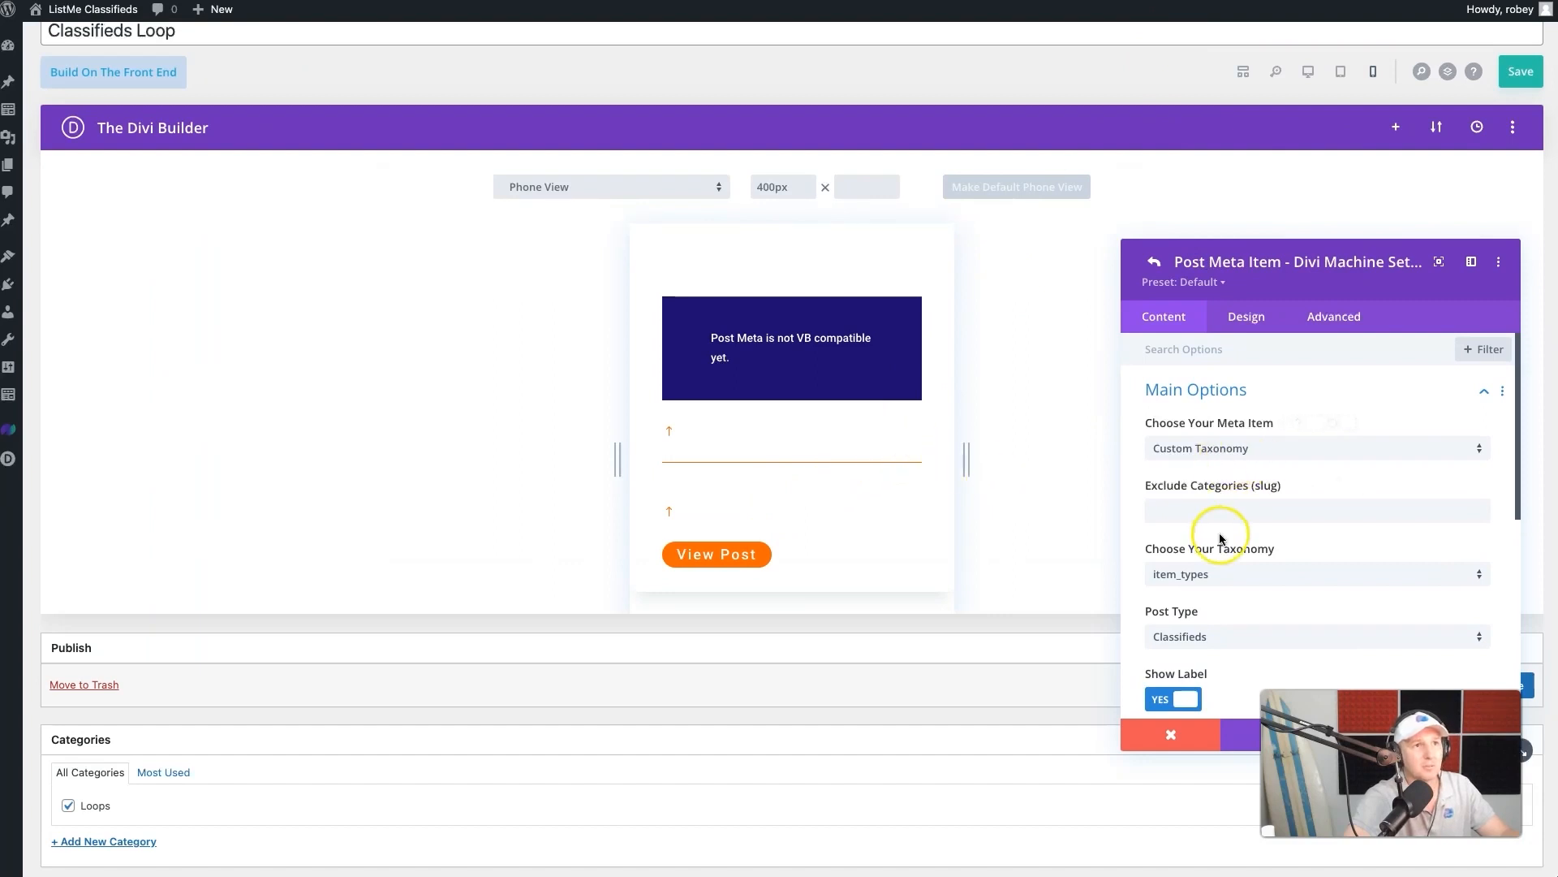
scroll(1221, 591, "down", 6)
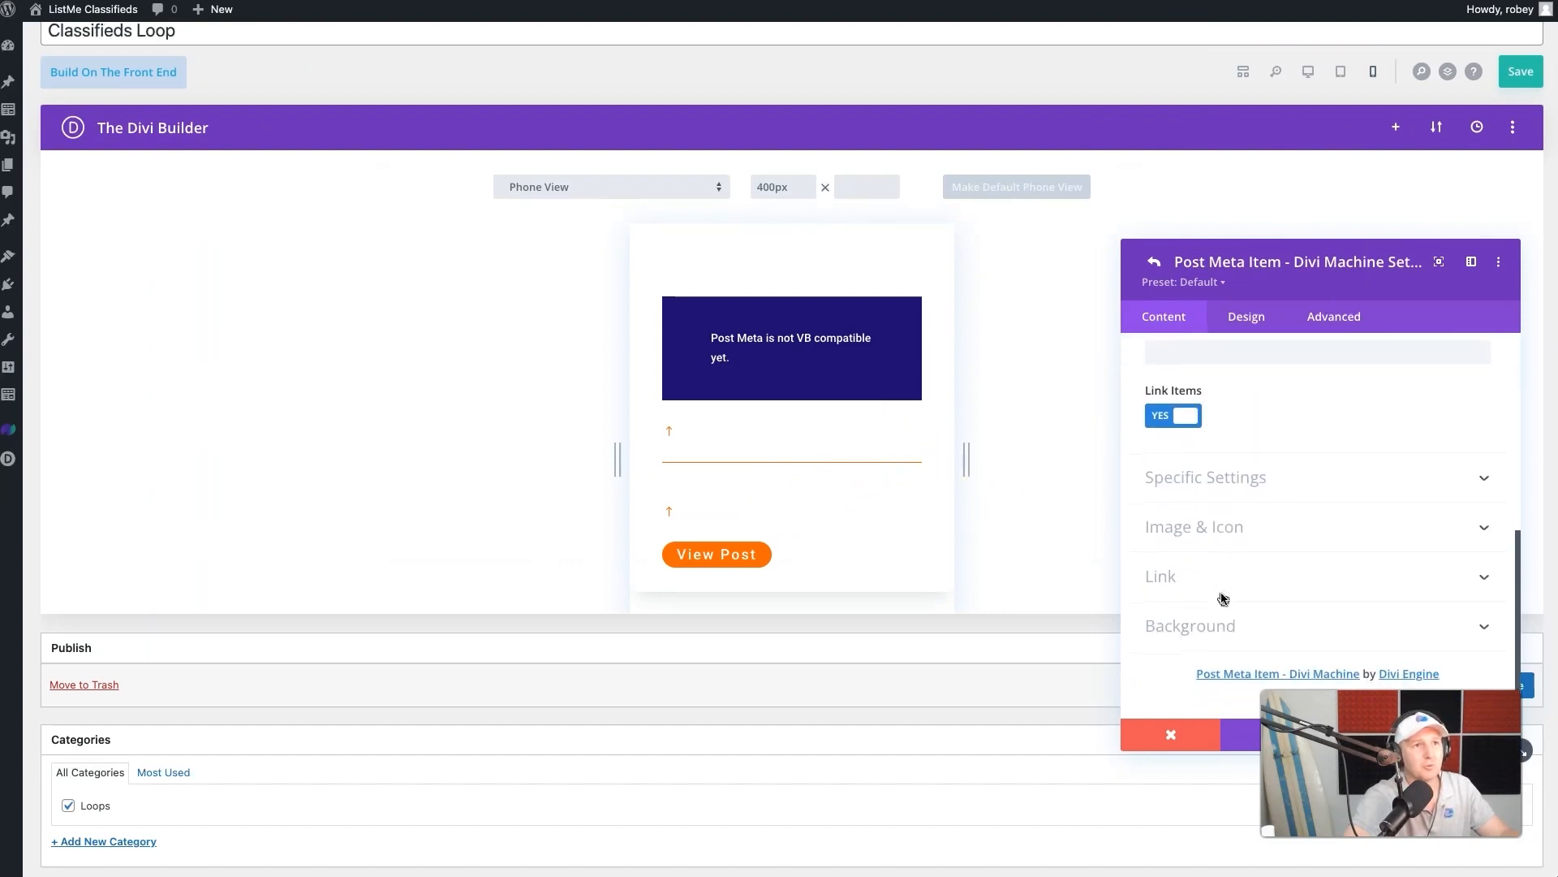
left_click(1232, 505)
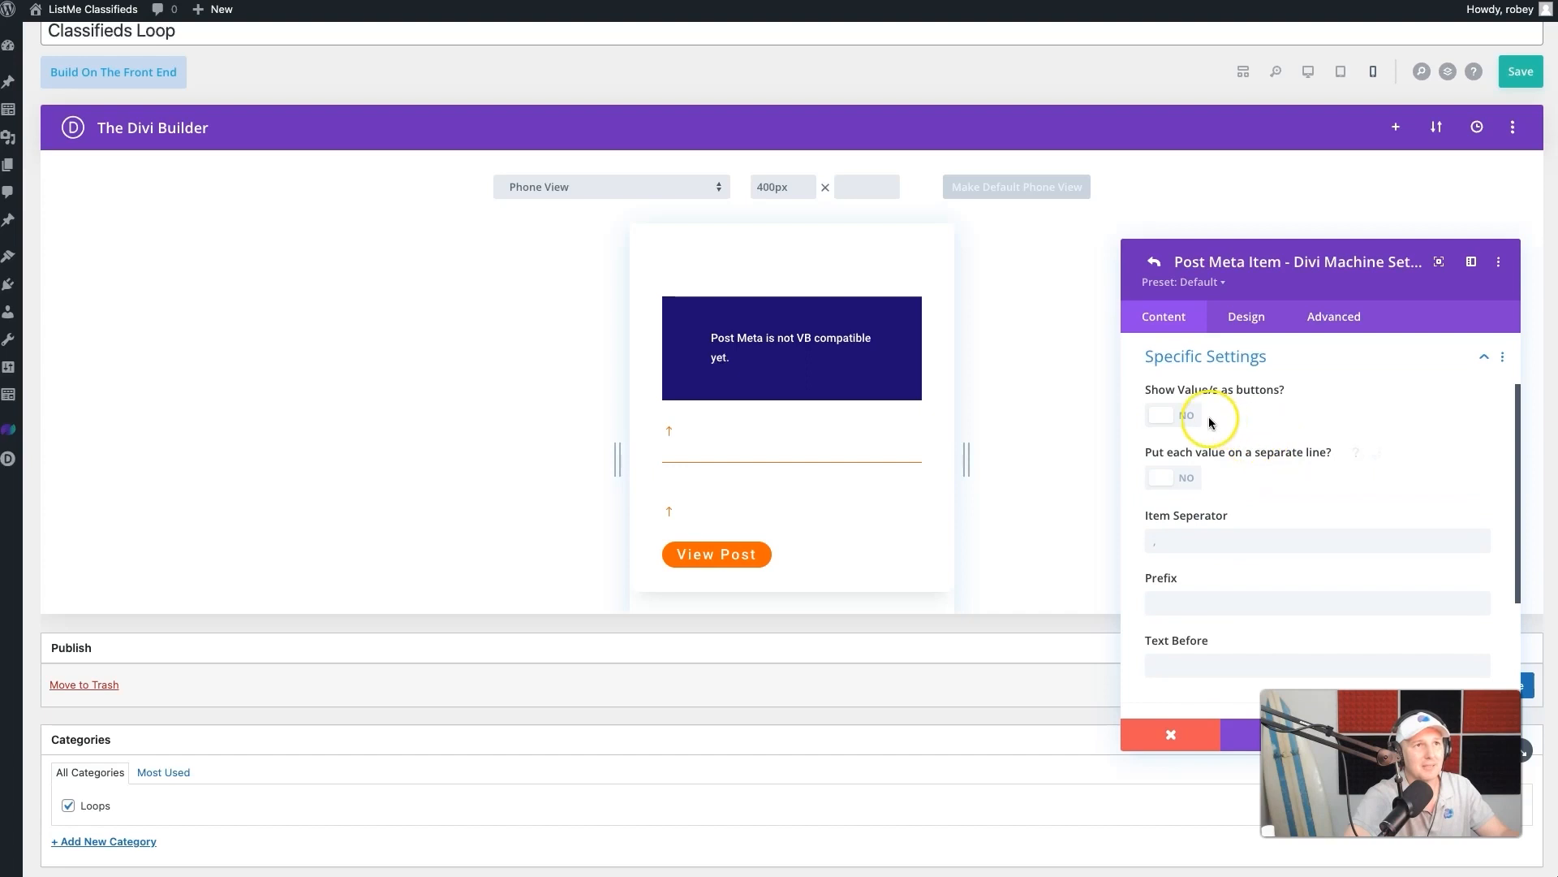
left_click(1172, 417)
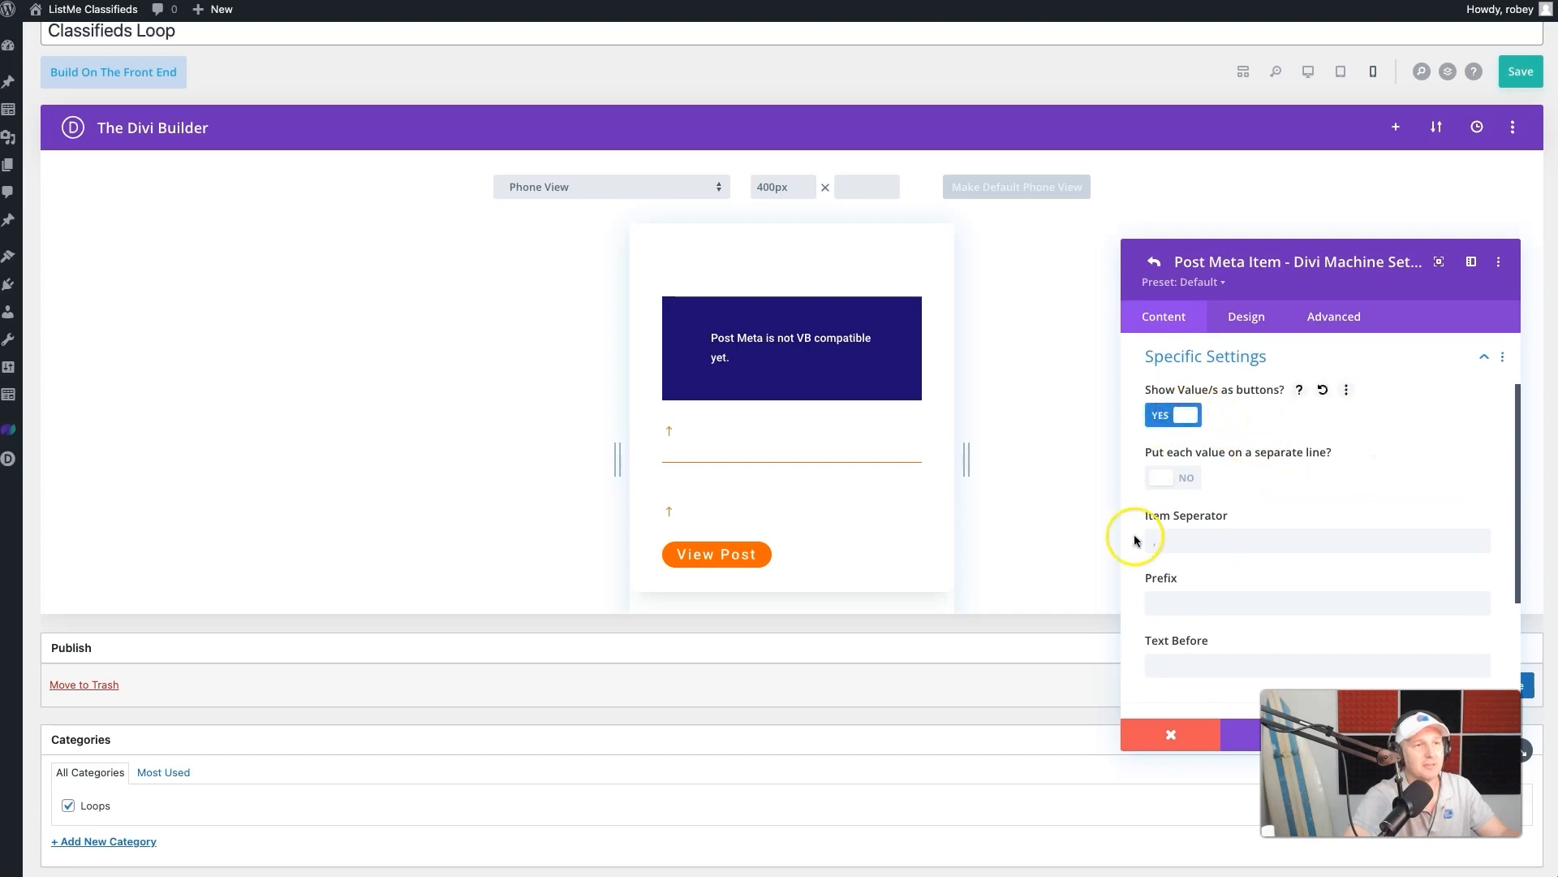
scroll(1264, 512, "down", 3)
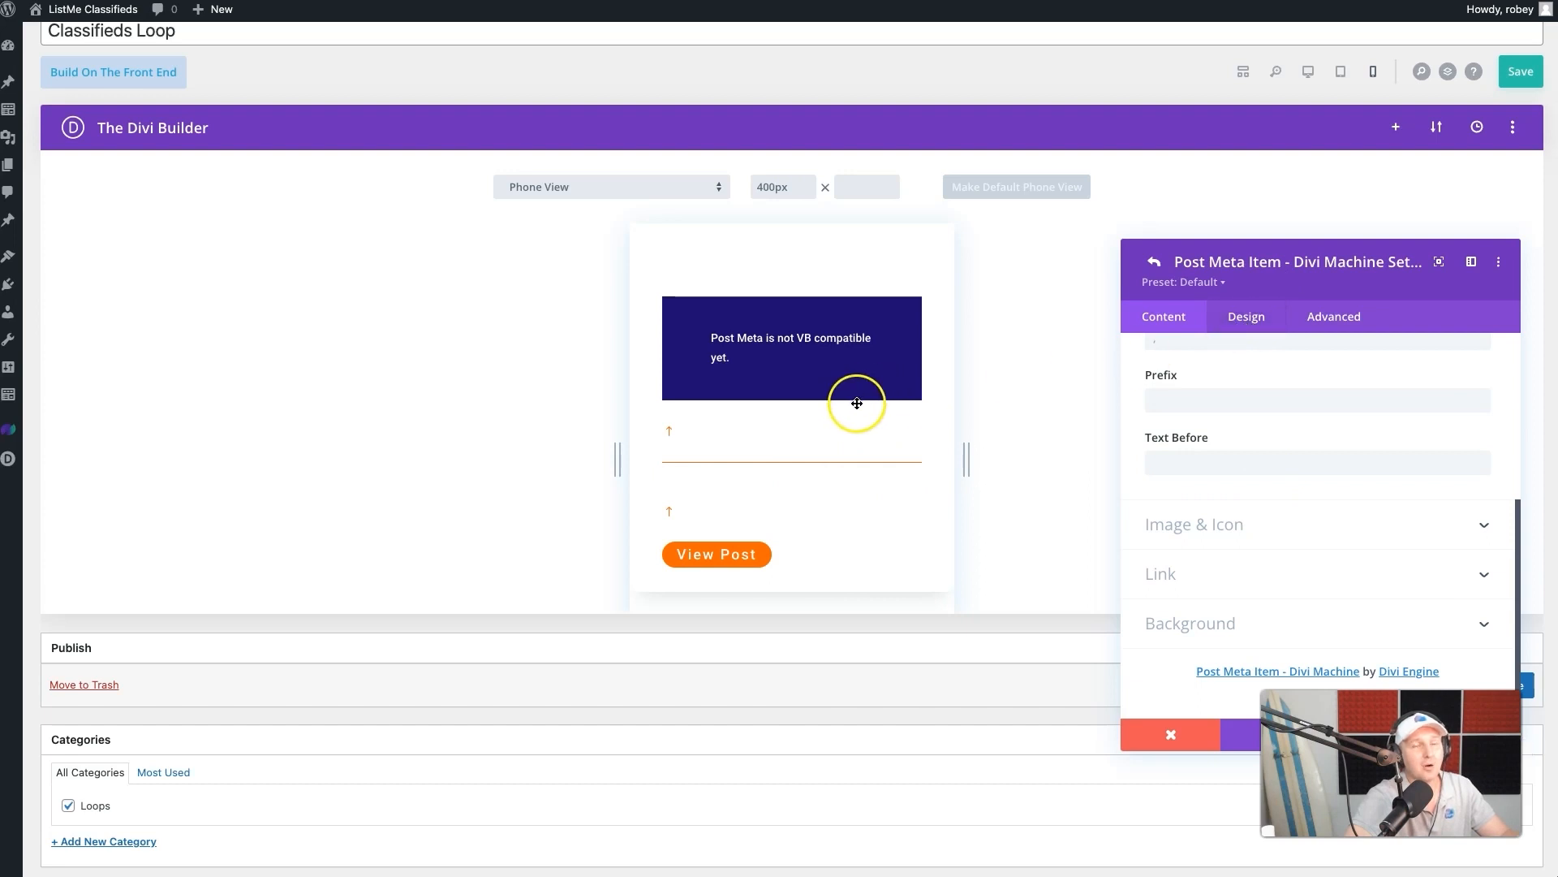
- Enable custom styles for the taxonomy item's meta value button, with 13px text size and white #ffffff text
left_click(1220, 329)
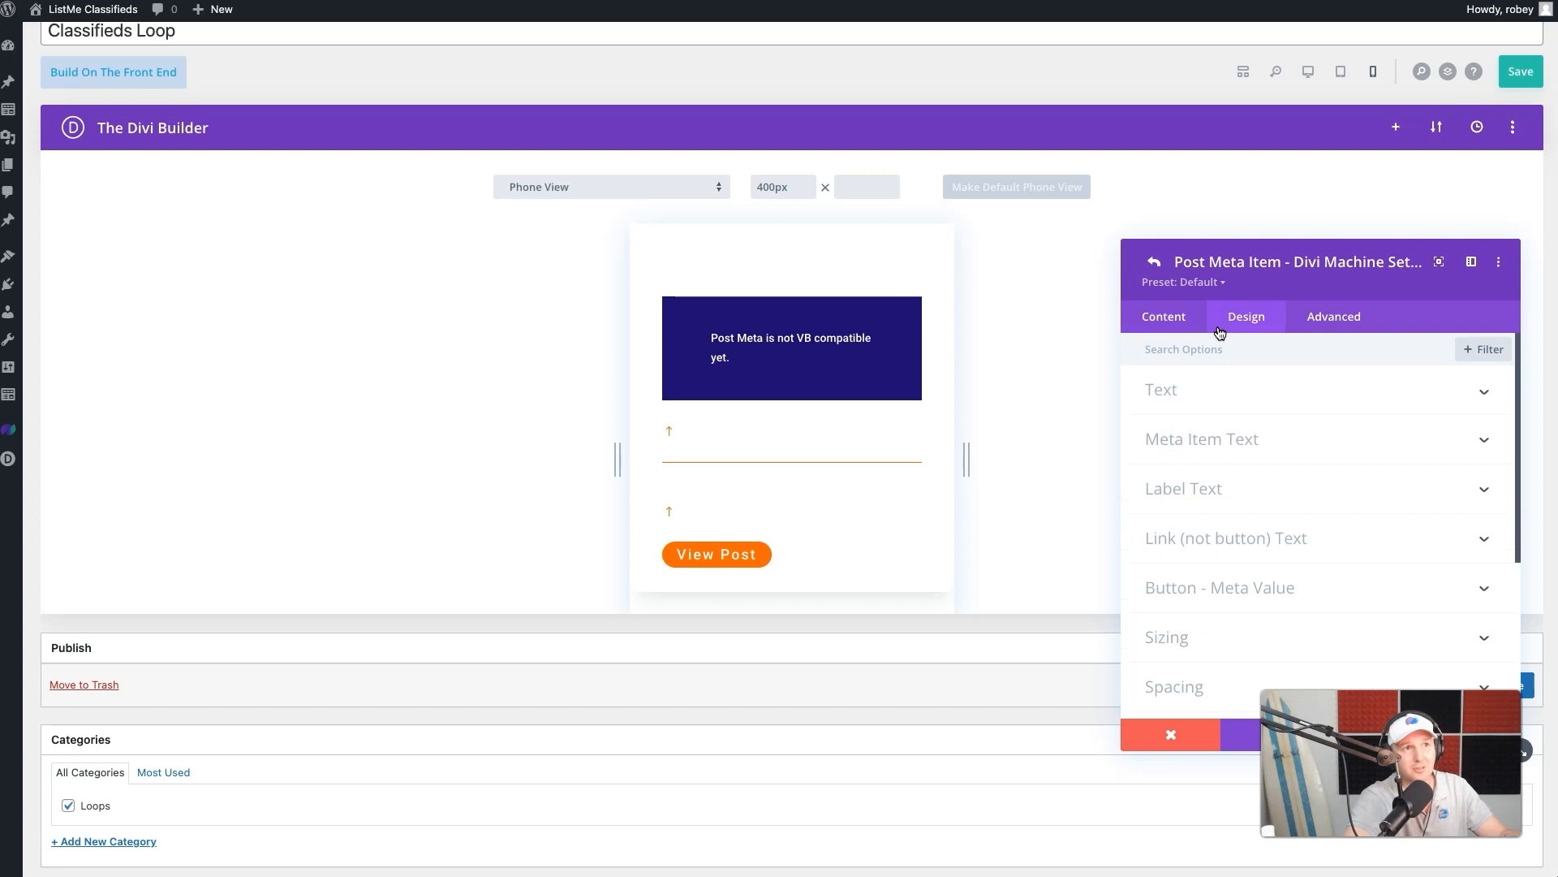
scroll(1218, 487, "down", 1)
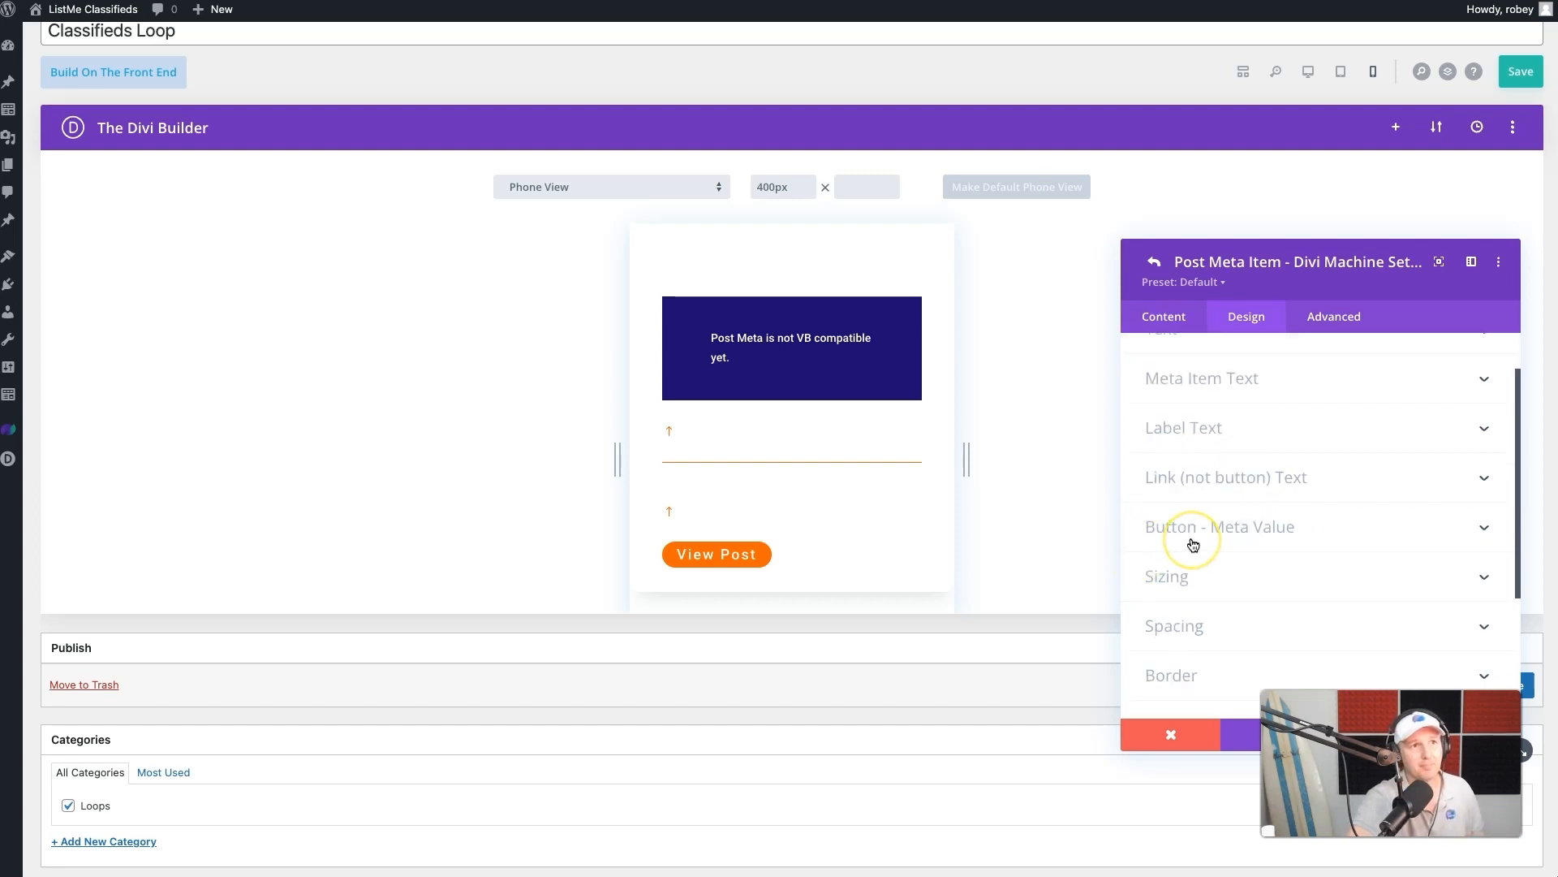
left_click(1192, 529)
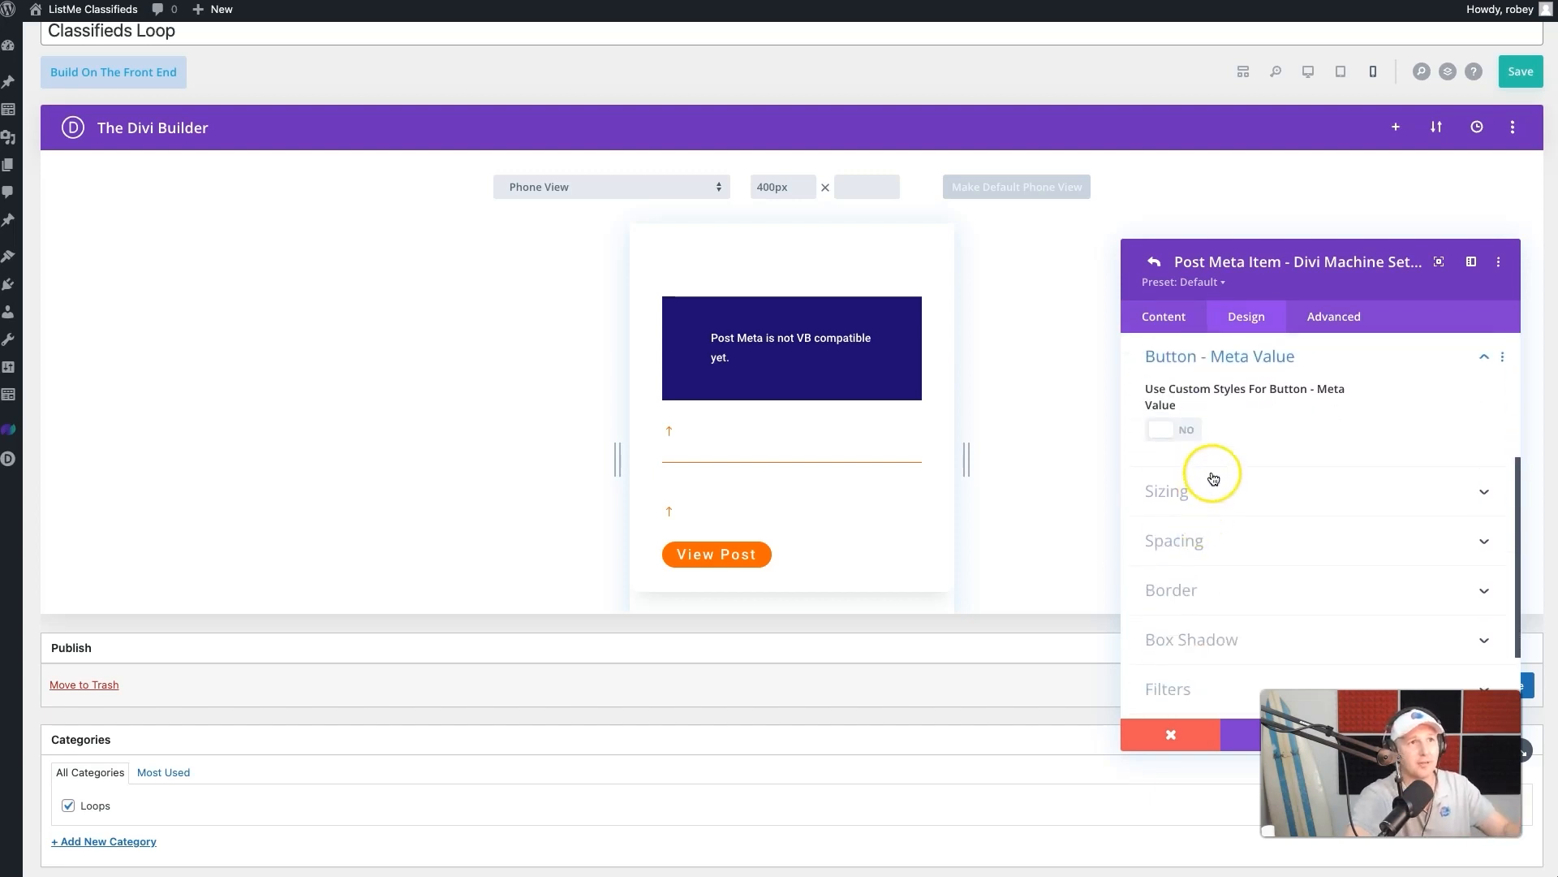
left_click(1180, 440)
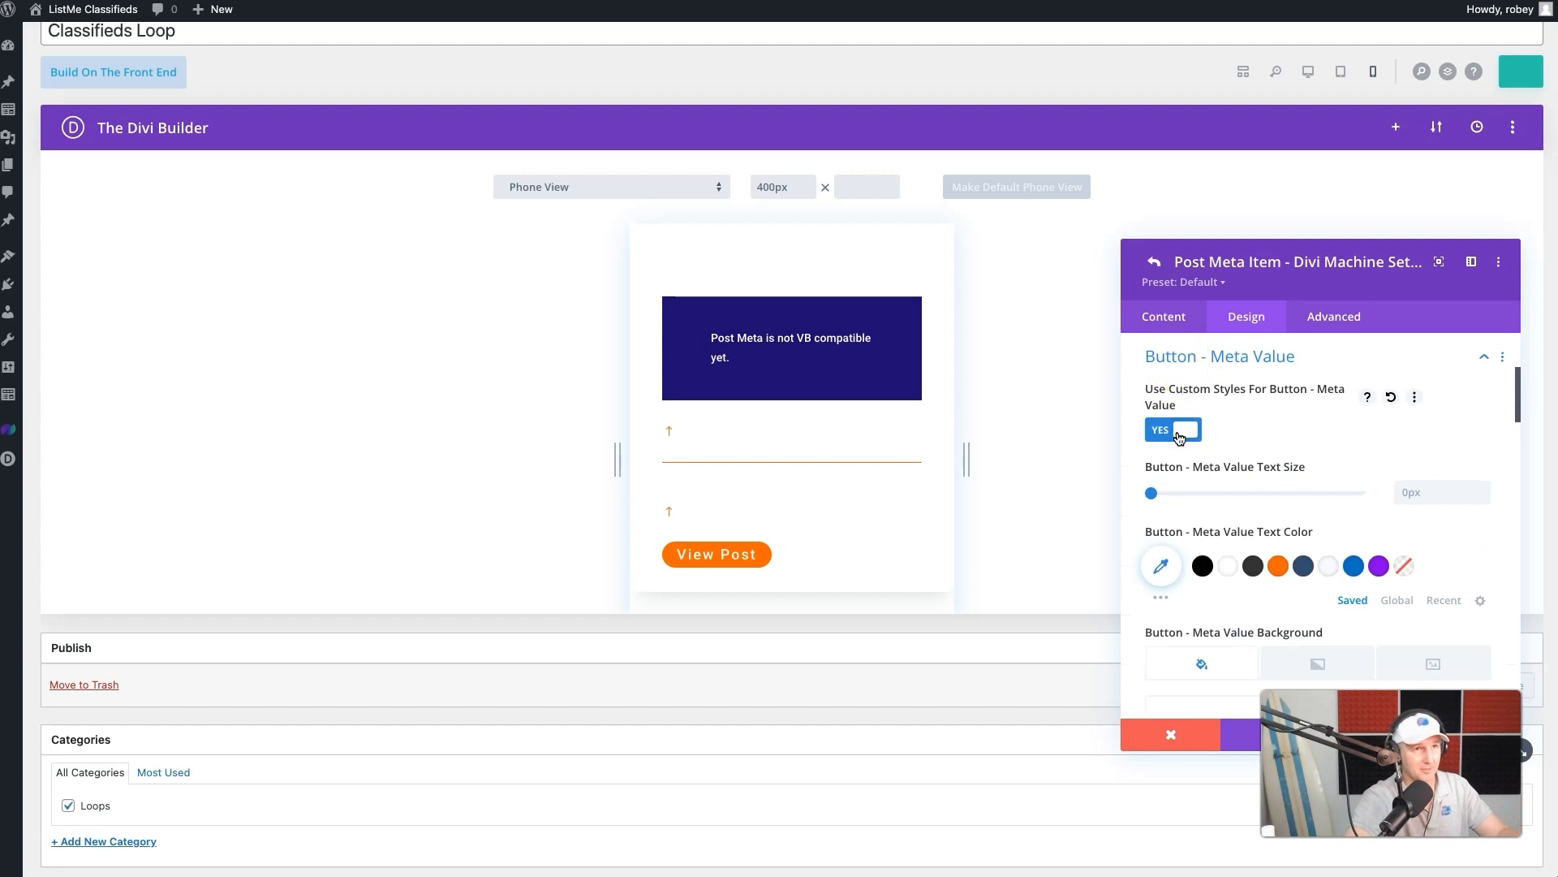
left_click(1402, 496)
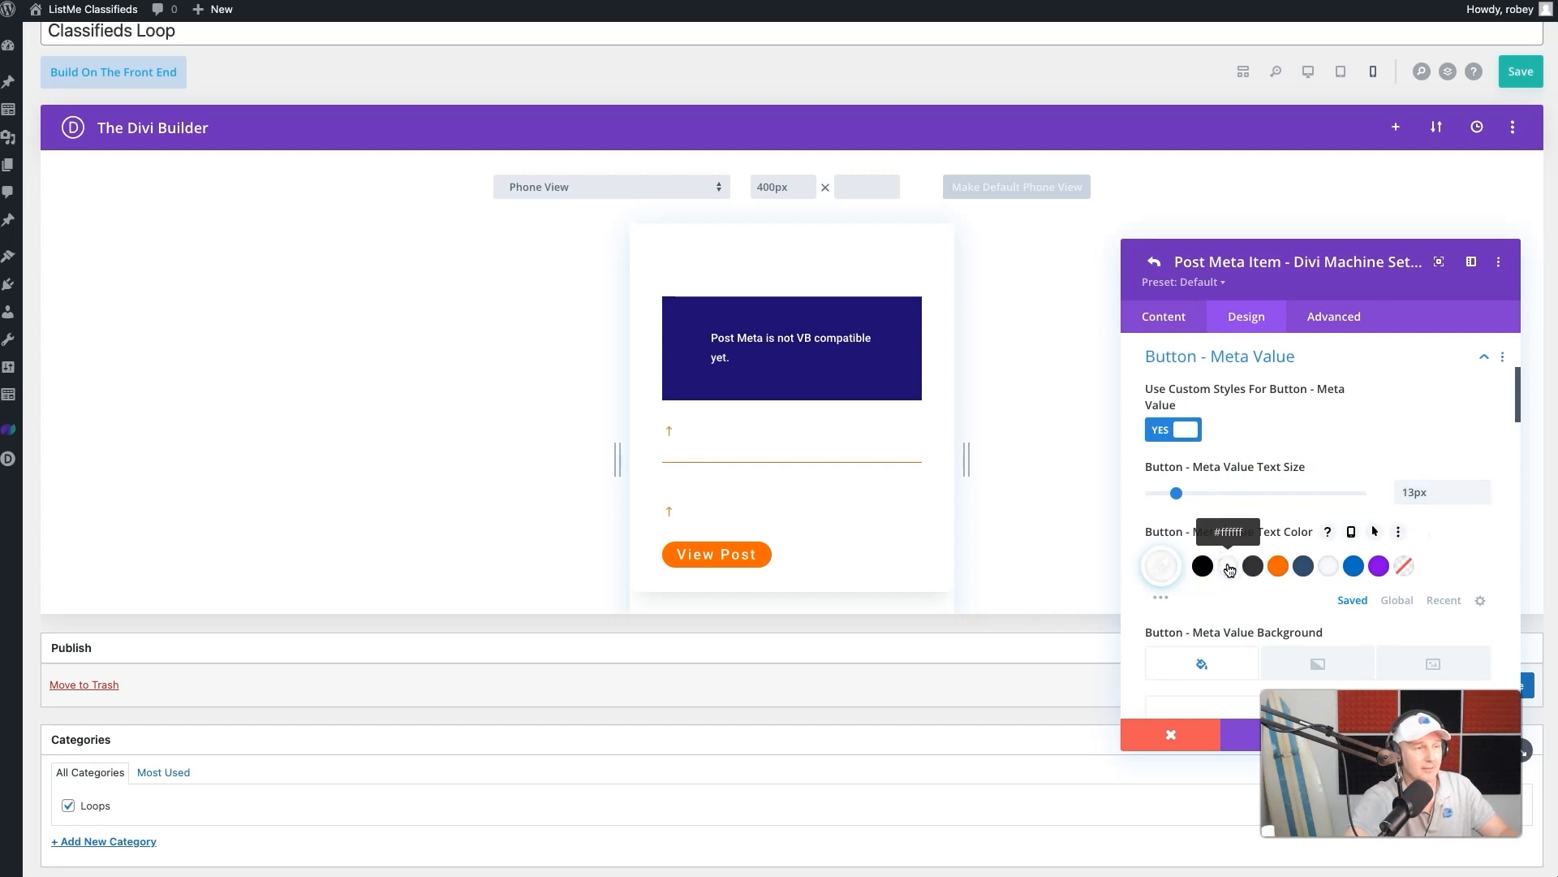
- Set the meta value button's background to orange and save both the taxonomy item and the Post Meta module
scroll(1230, 570, "down", 4)
scroll(1270, 581, "down", 3)
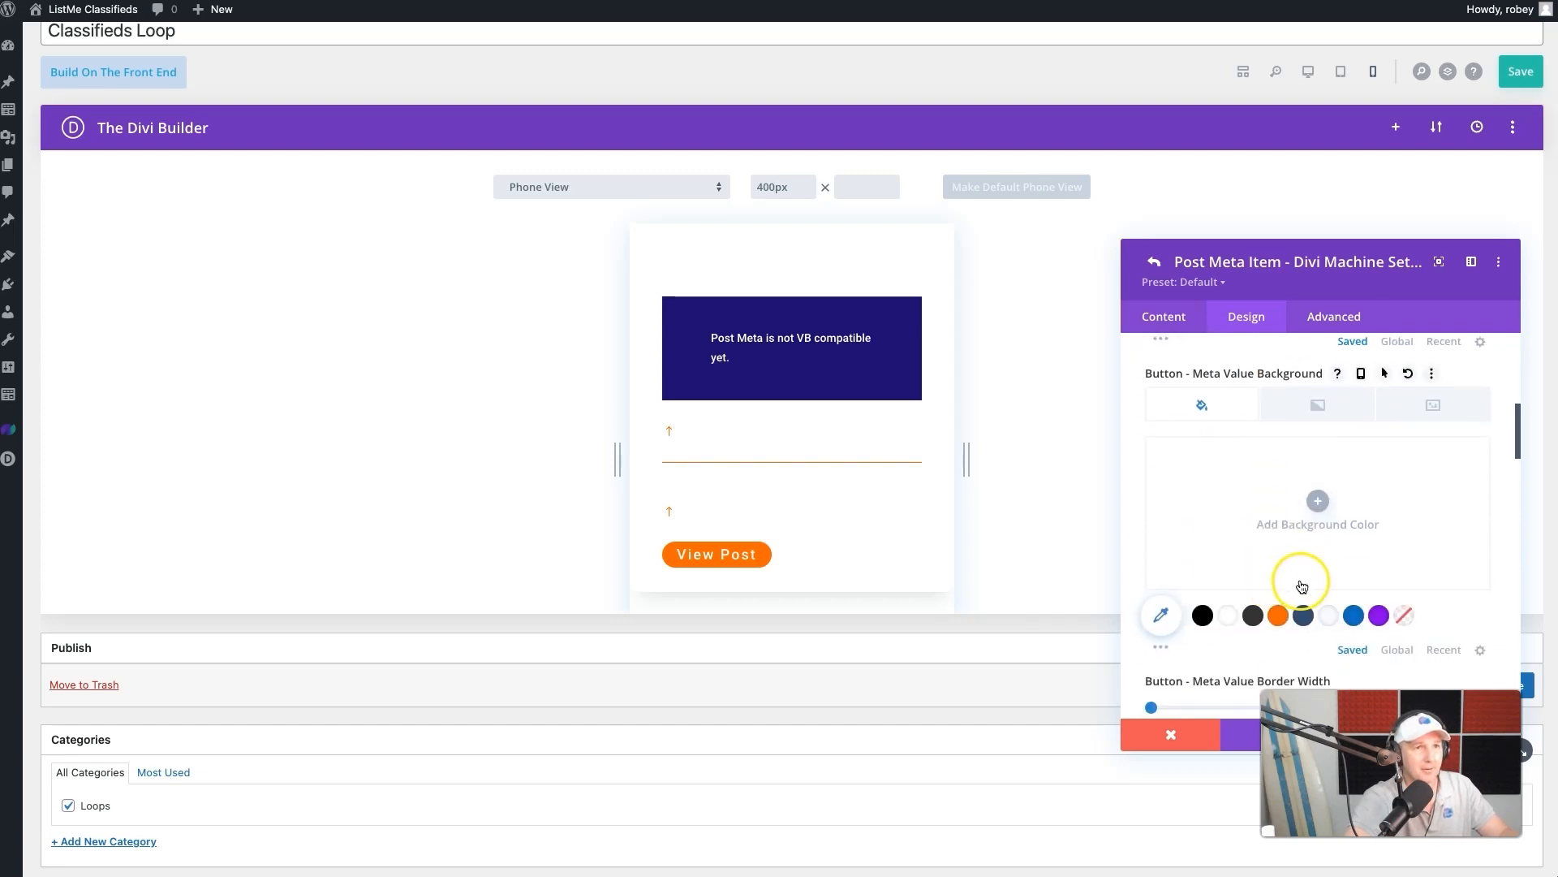
left_click(1277, 619)
scroll(1276, 624, "down", 3)
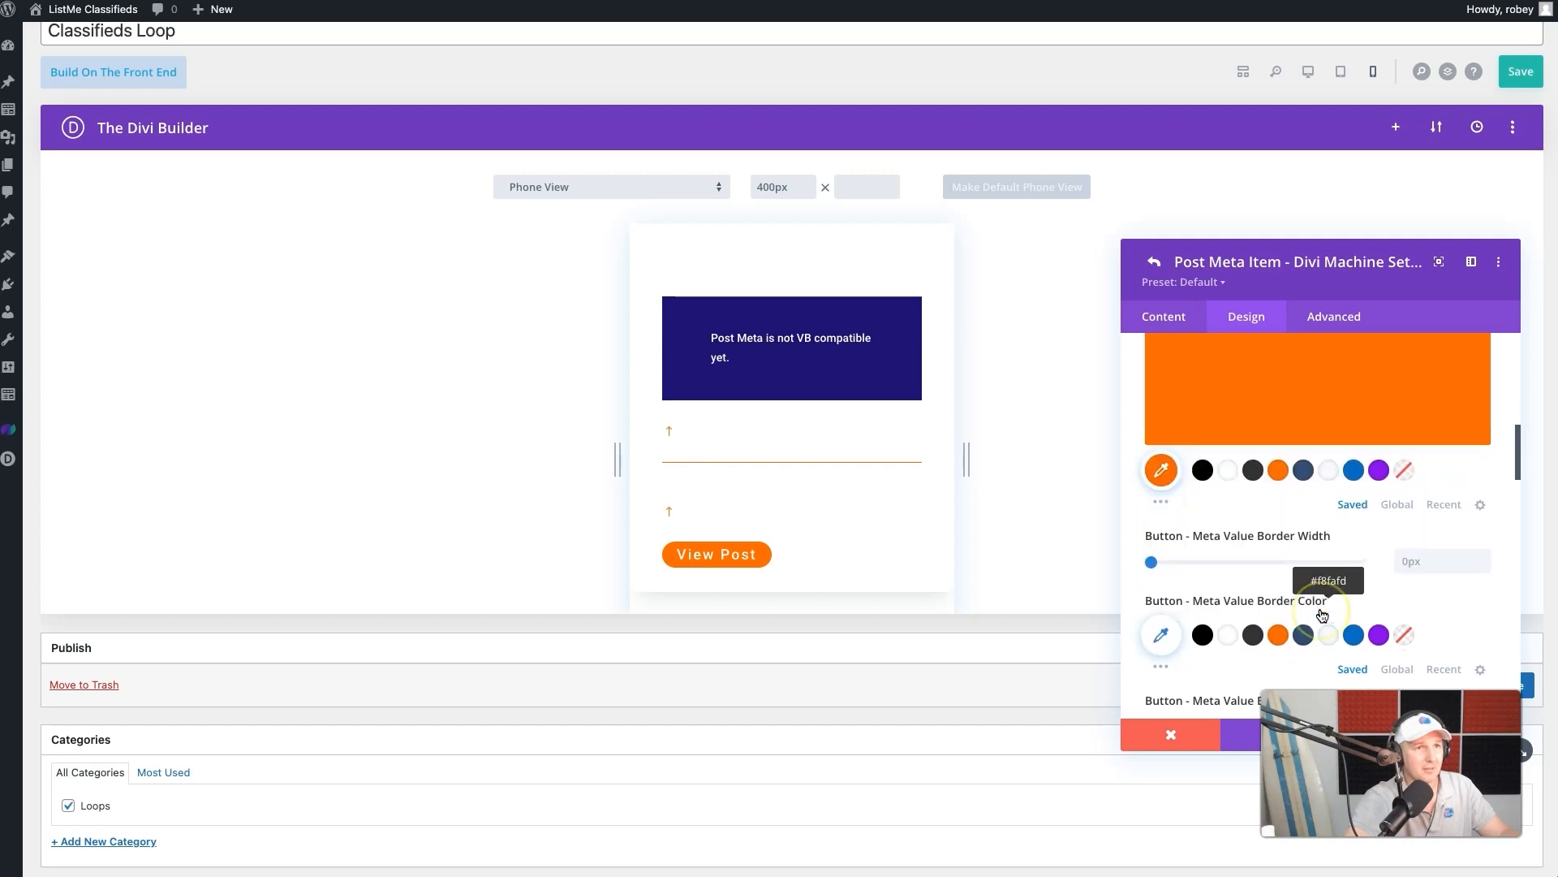
left_click(1200, 649)
scroll(1197, 656, "down", 5)
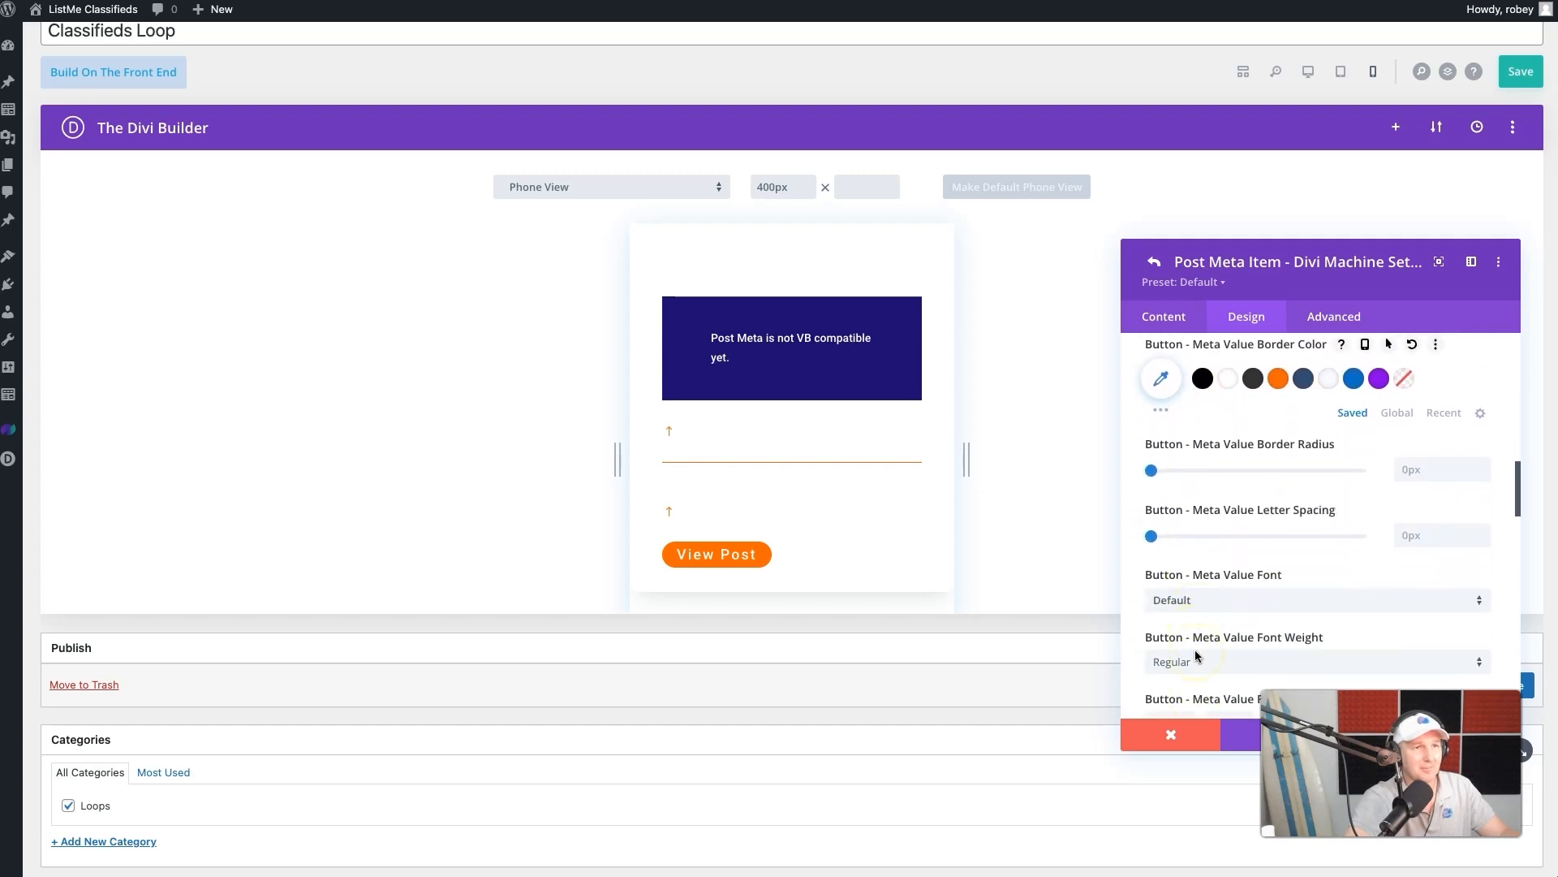
left_click_drag(1363, 277, 1380, 128)
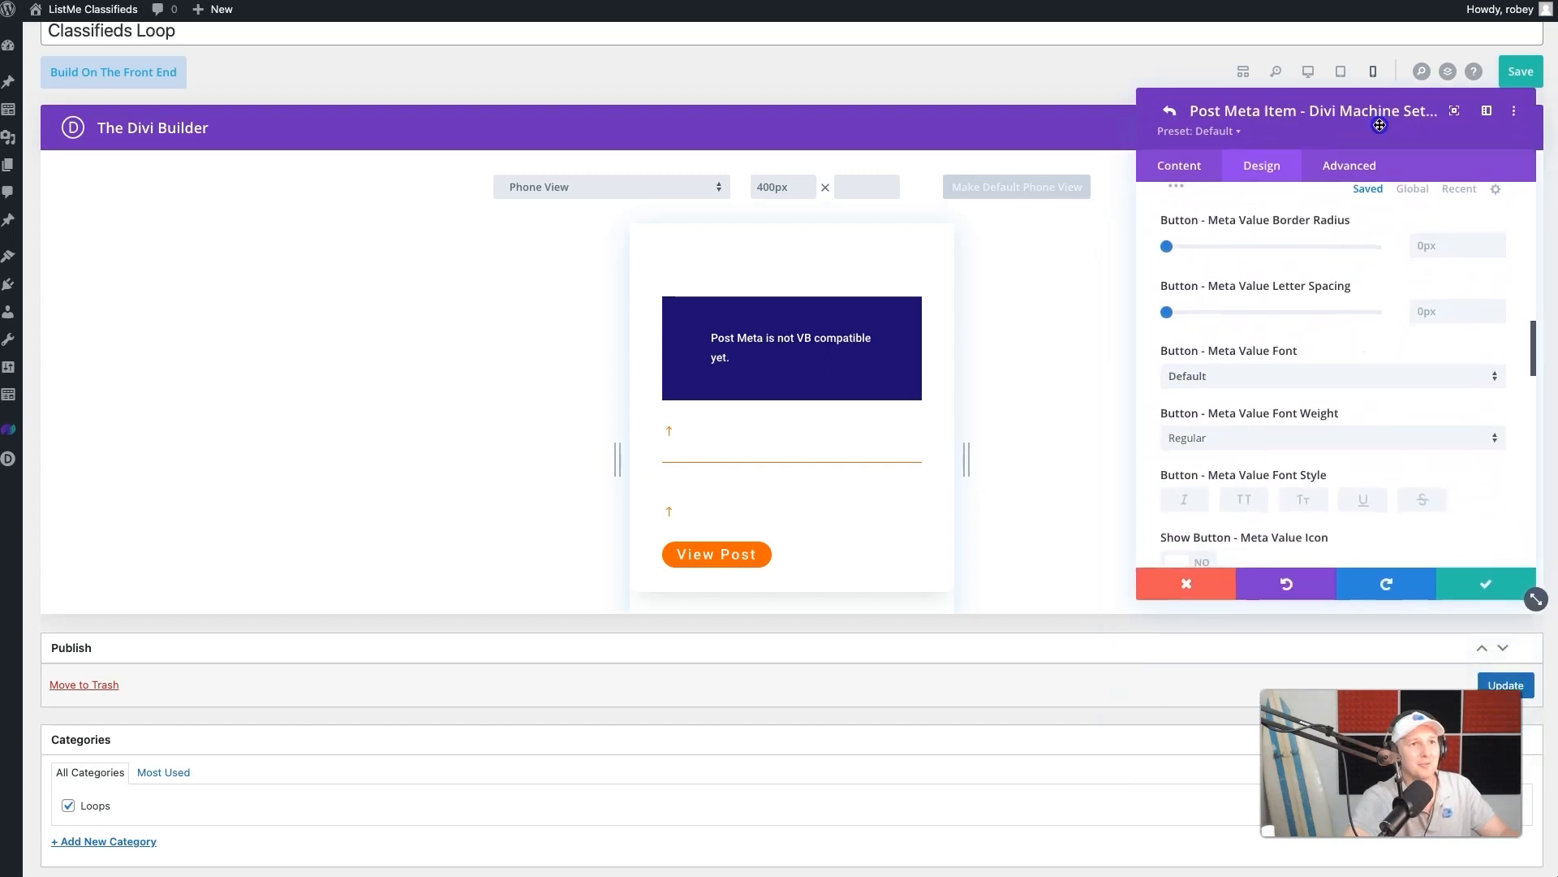
left_click(1466, 581)
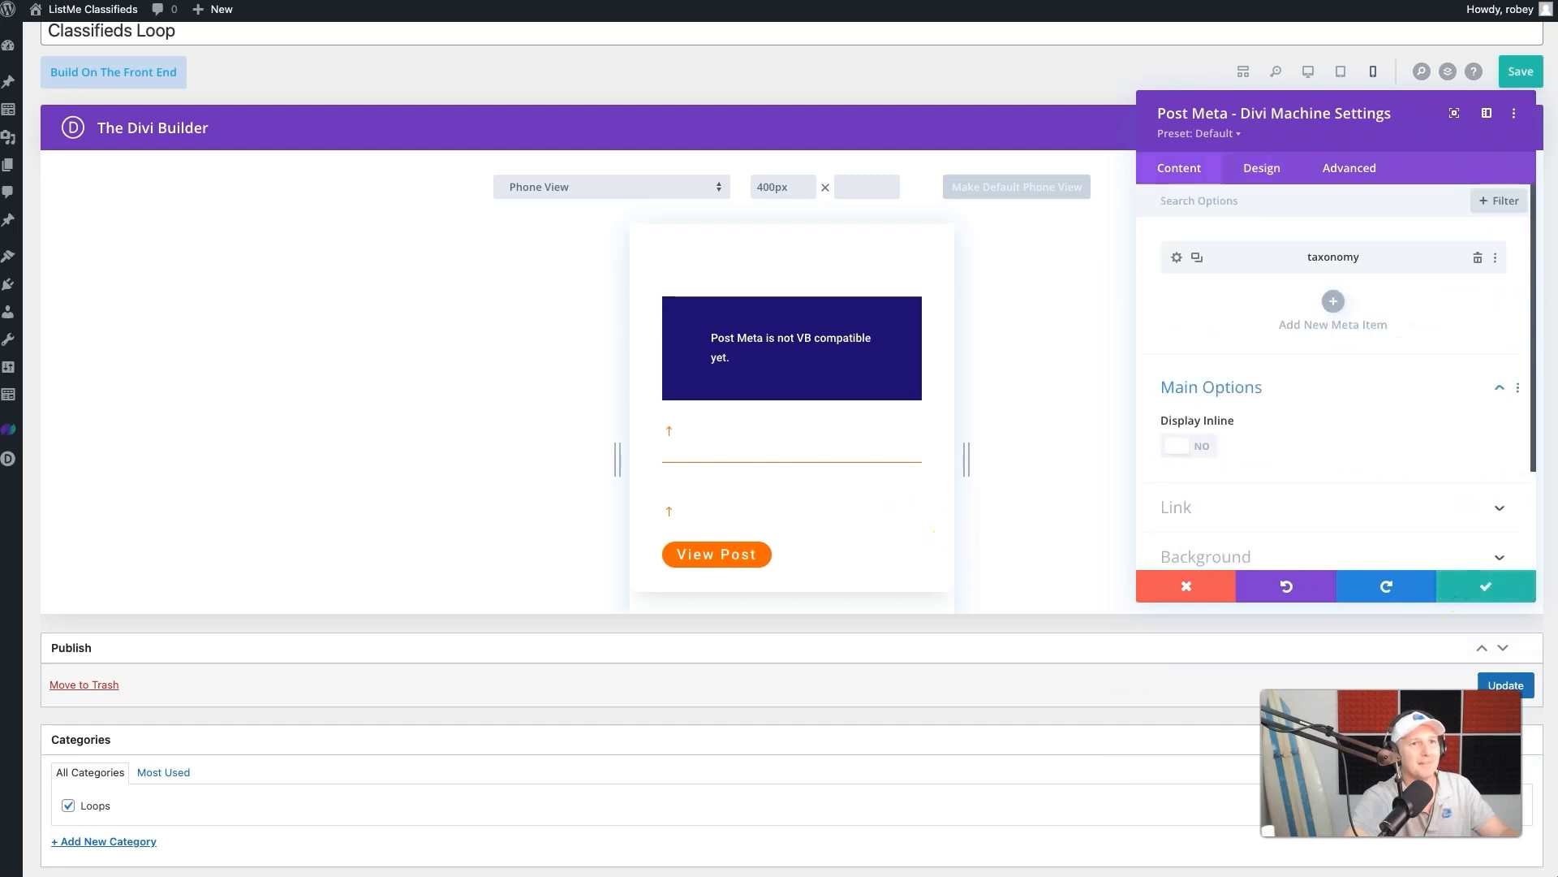
left_click(1479, 583)
- Update the Classifieds Loop layout and reload the live page to review the centered titles and category buttons
left_click(1511, 79)
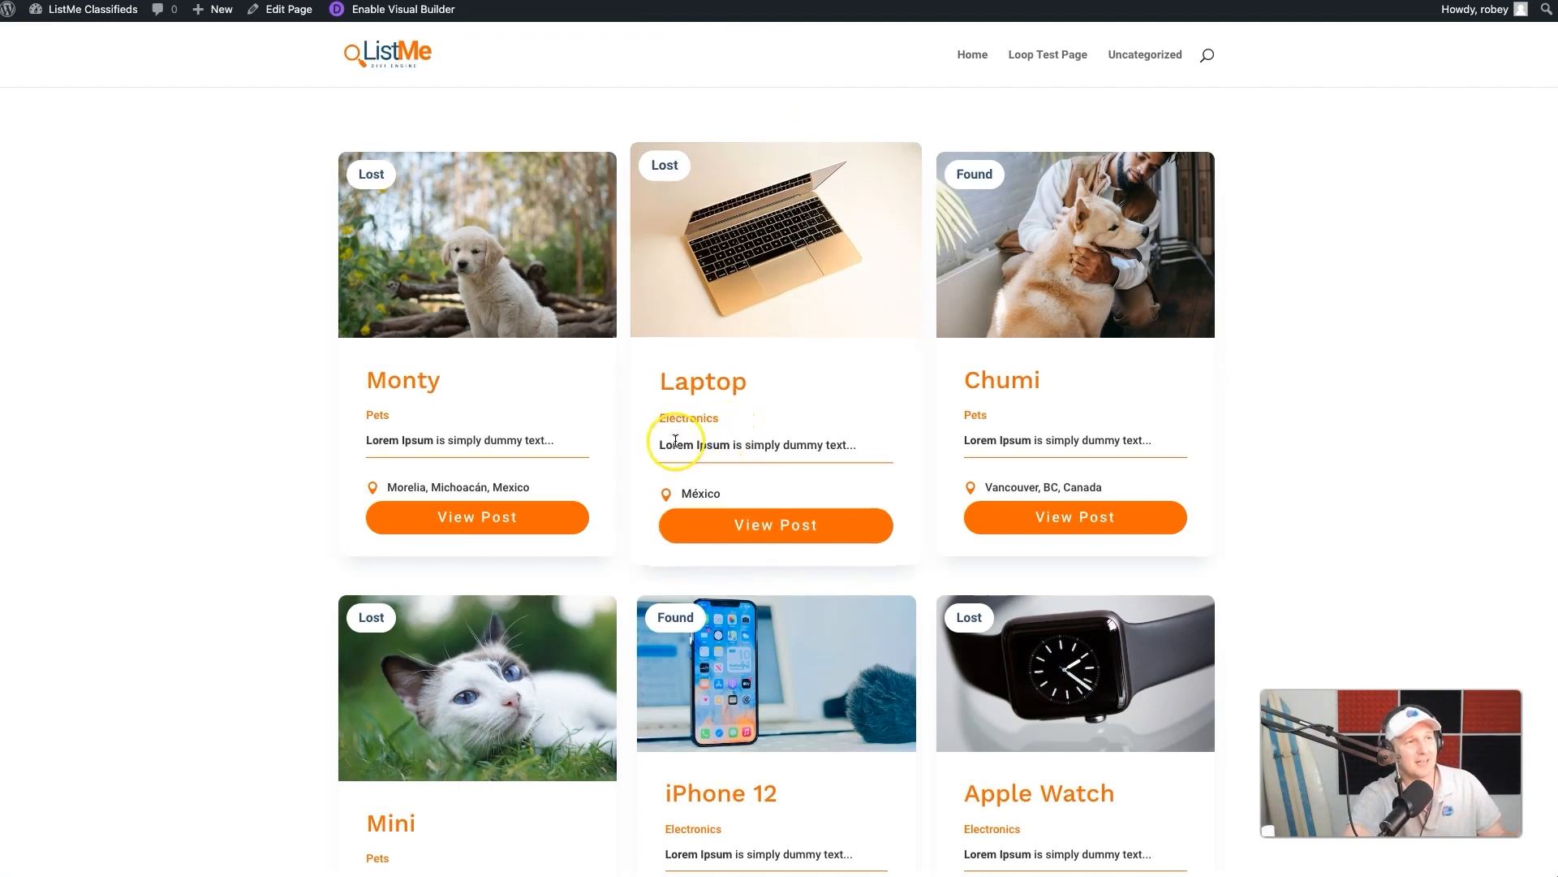
key("super+r")
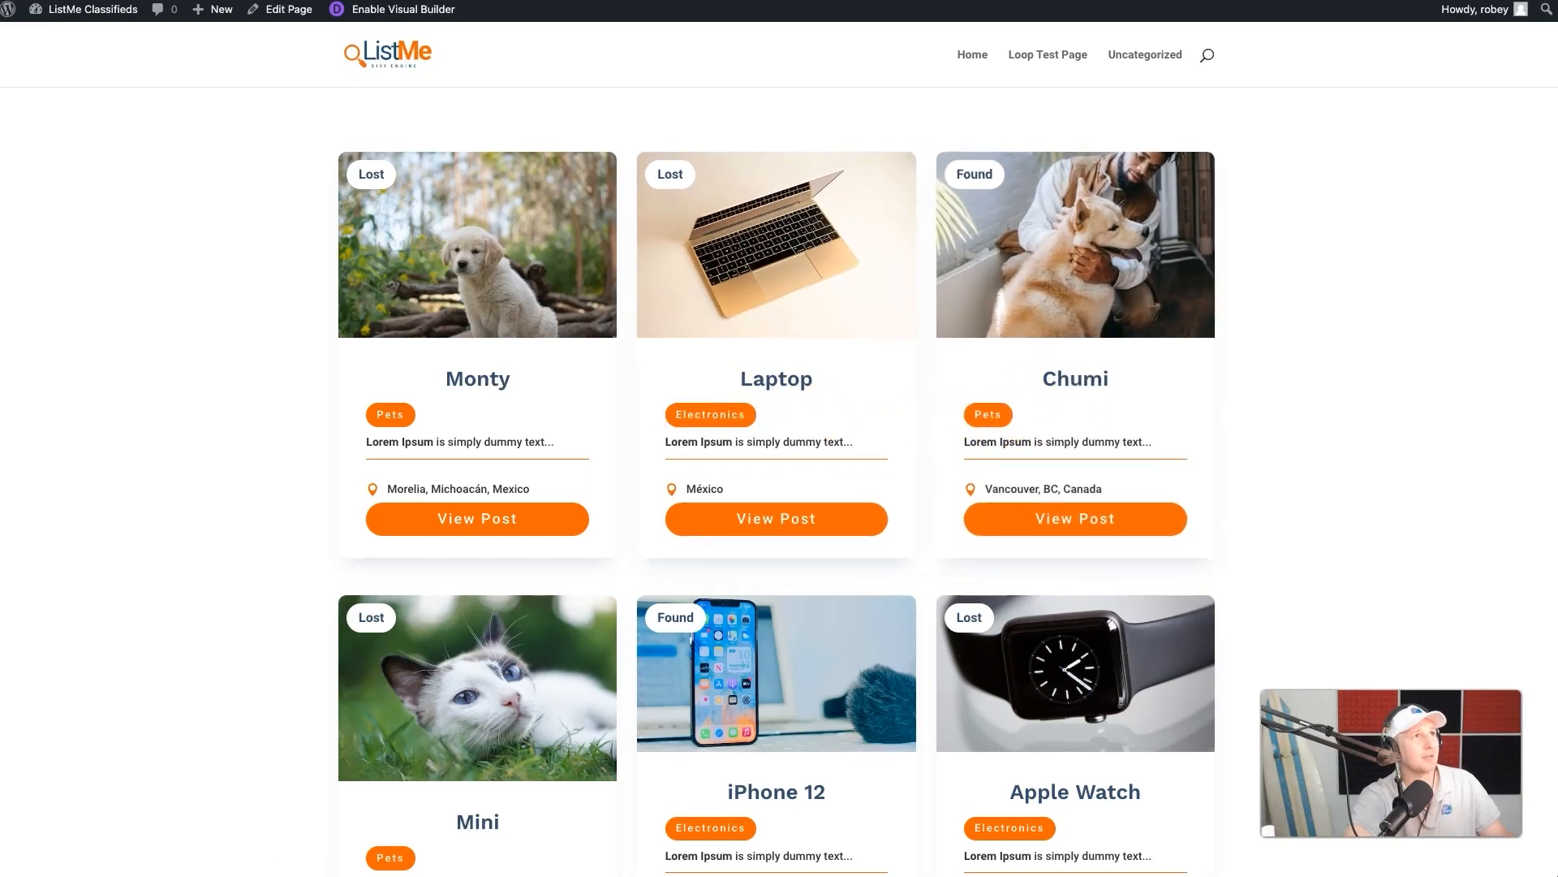
left_click(1372, 2)
- Examine the taxonomy item's button border radius, letter spacing, margin and padding options in the Post Meta module, and close its settings
scroll(714, 511, "down", 3)
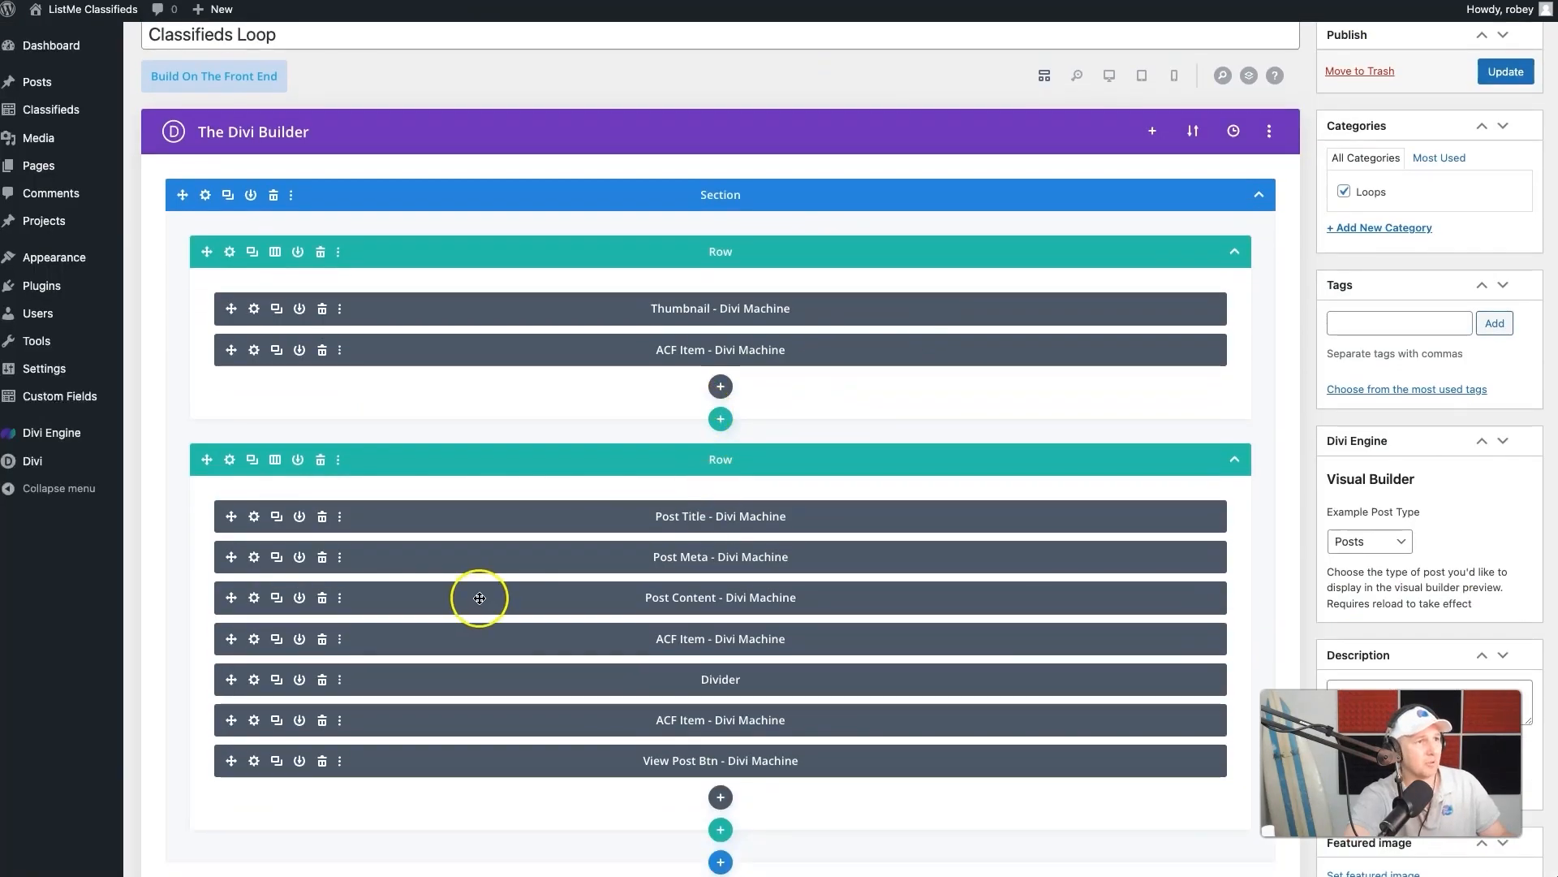
left_click(255, 558)
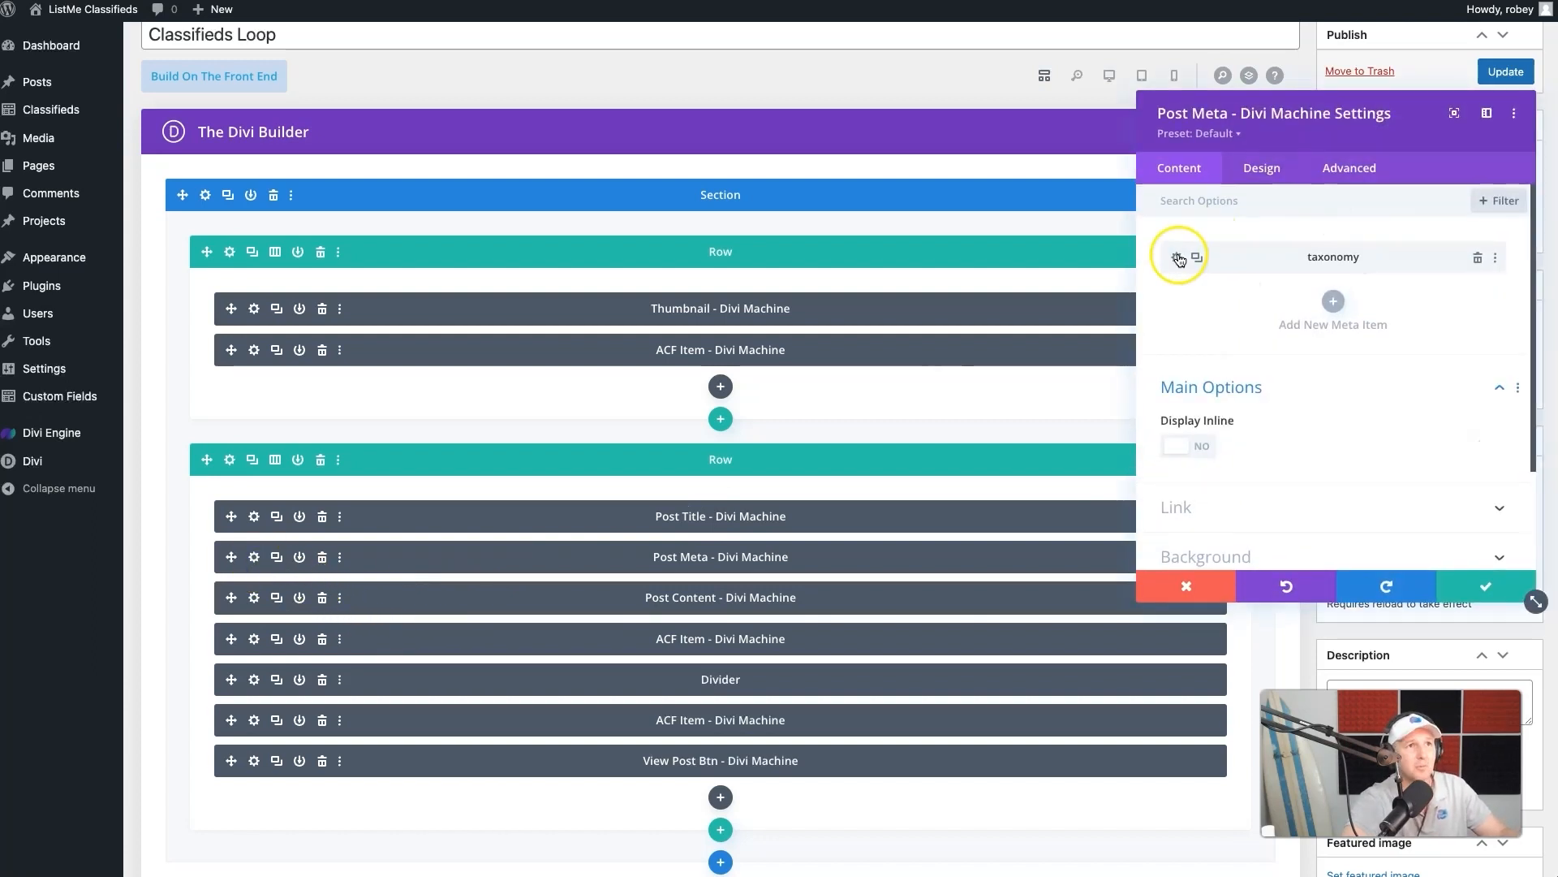
left_click(1179, 254)
left_click(1256, 168)
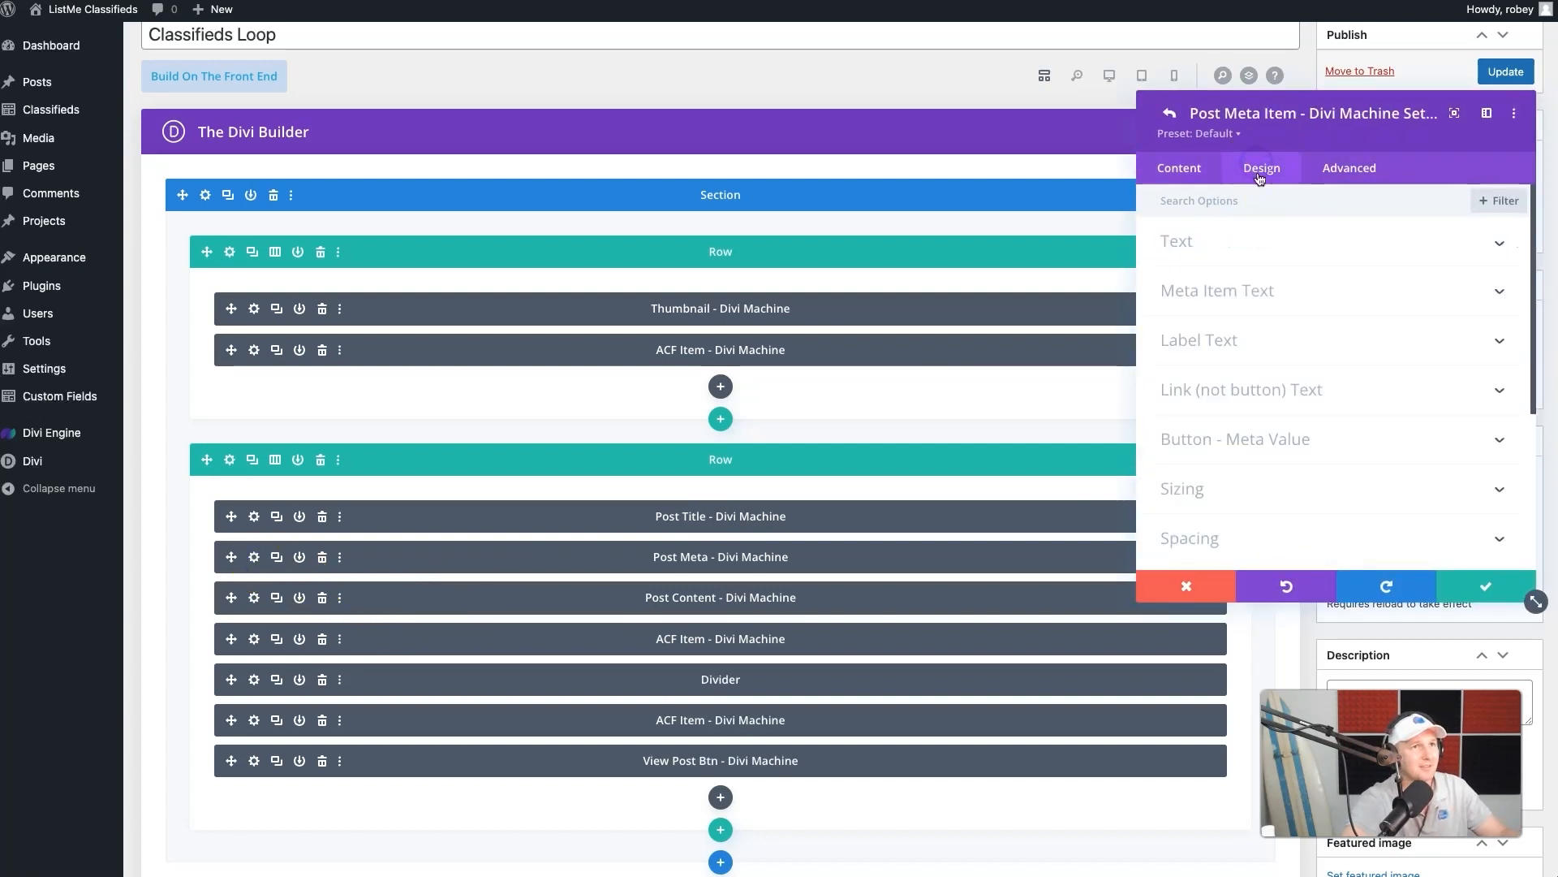
left_click(1254, 442)
scroll(1254, 443, "down", 3)
scroll(1255, 442, "down", 5)
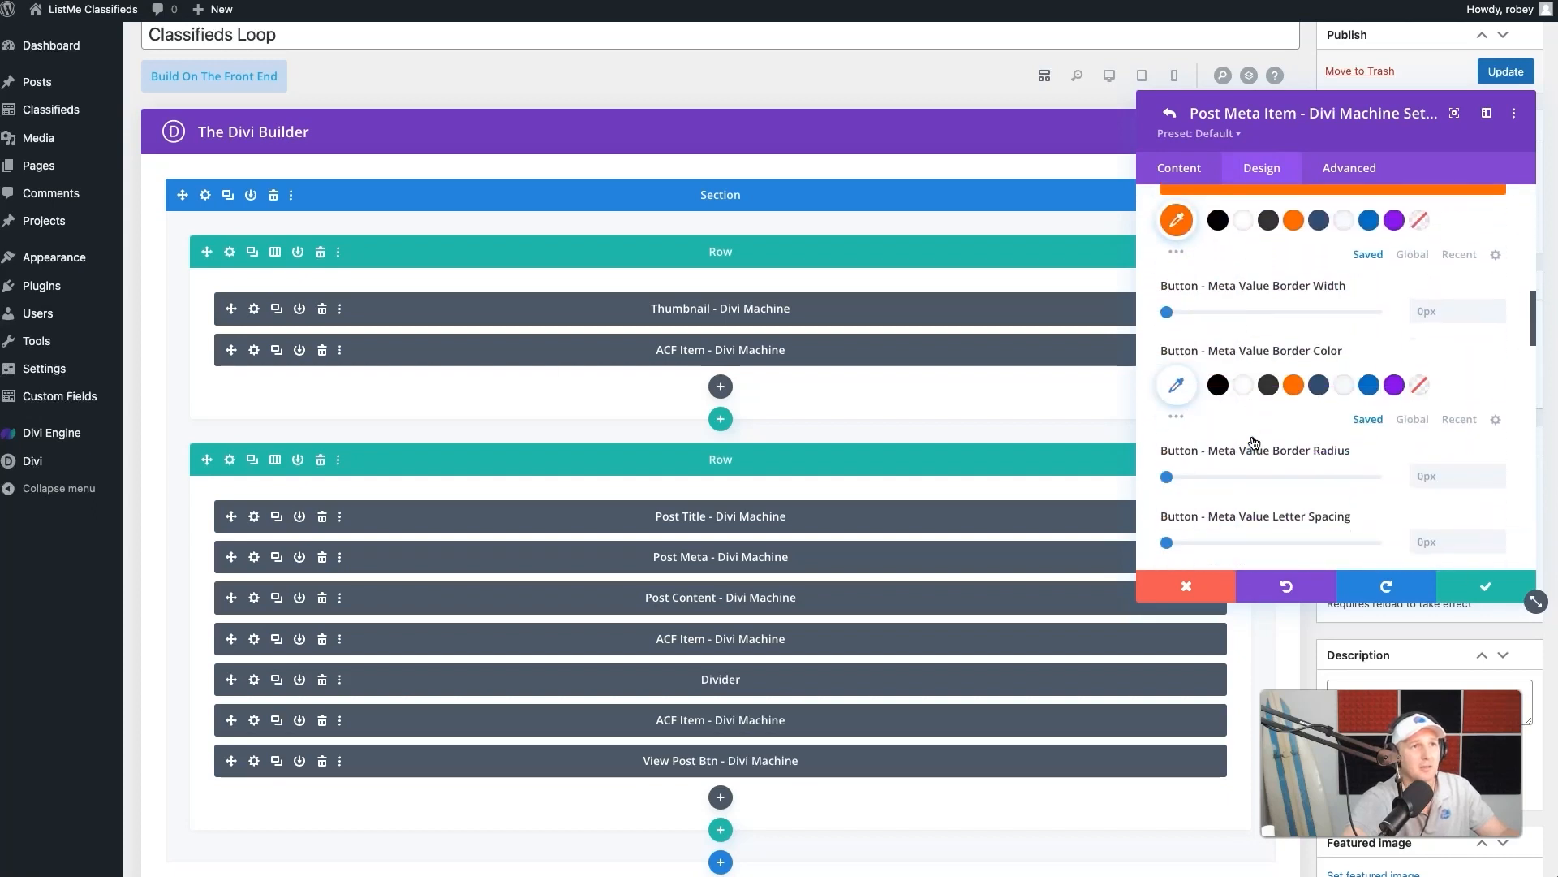
scroll(1254, 442, "down", 2)
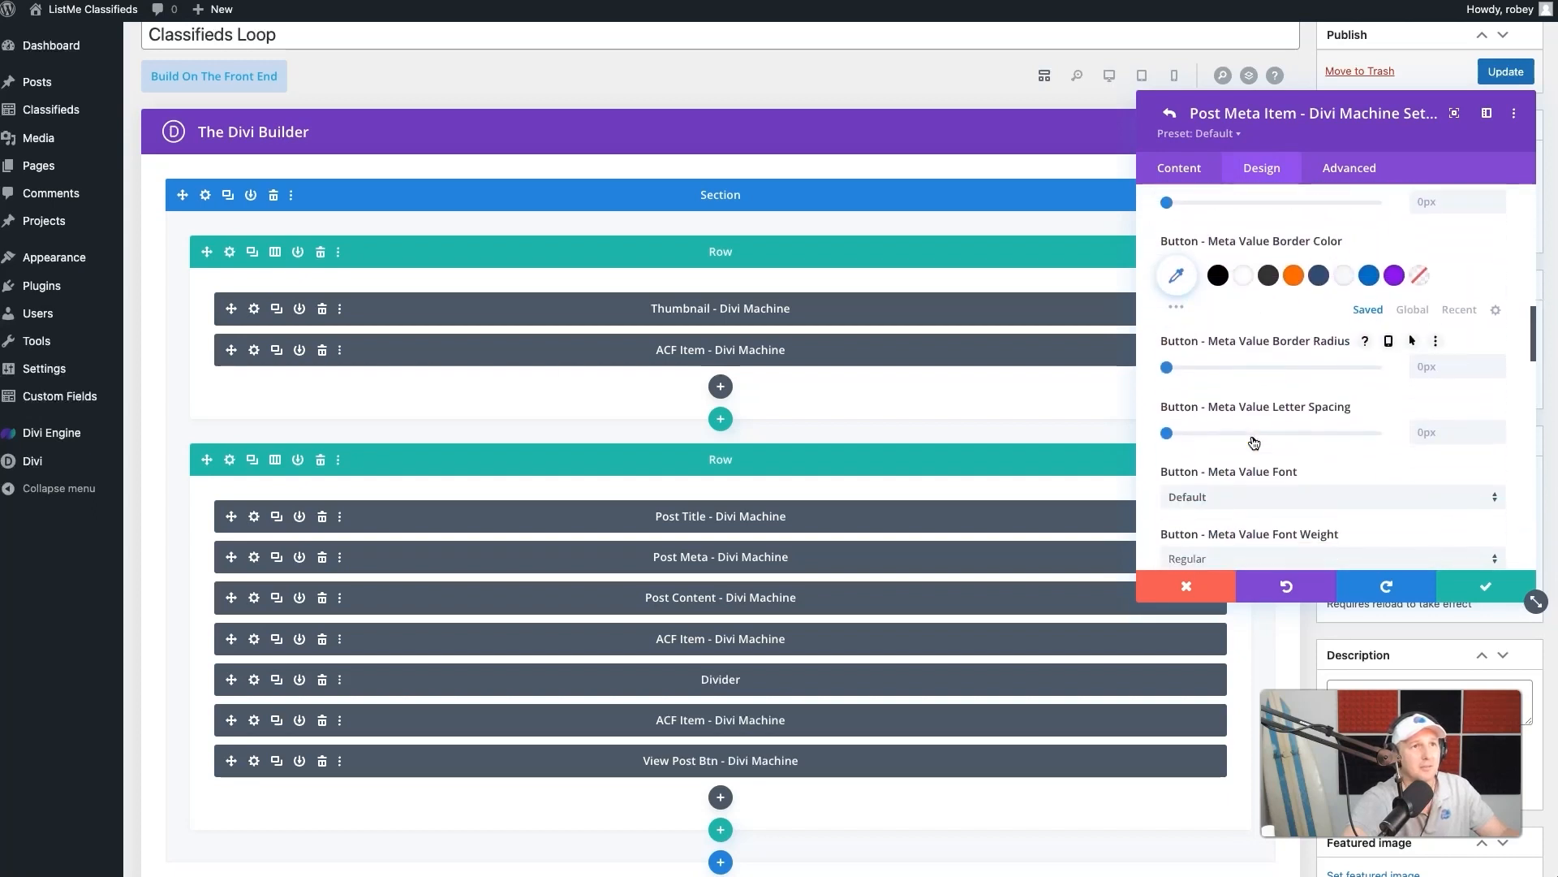
left_click(1430, 363)
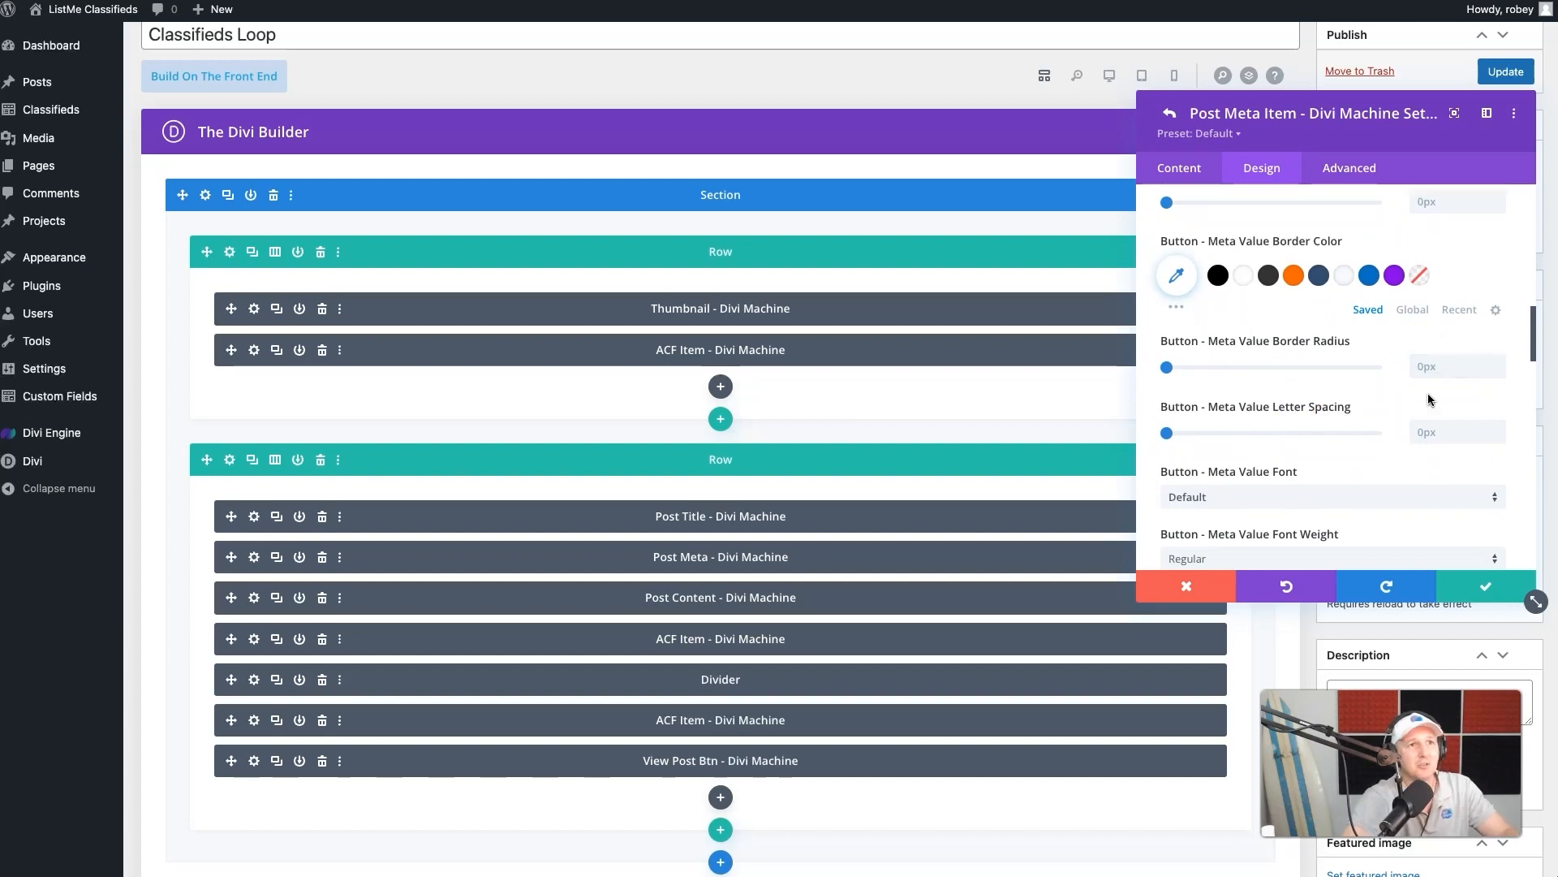
scroll(1371, 426, "down", 8)
scroll(1176, 542, "down", 5)
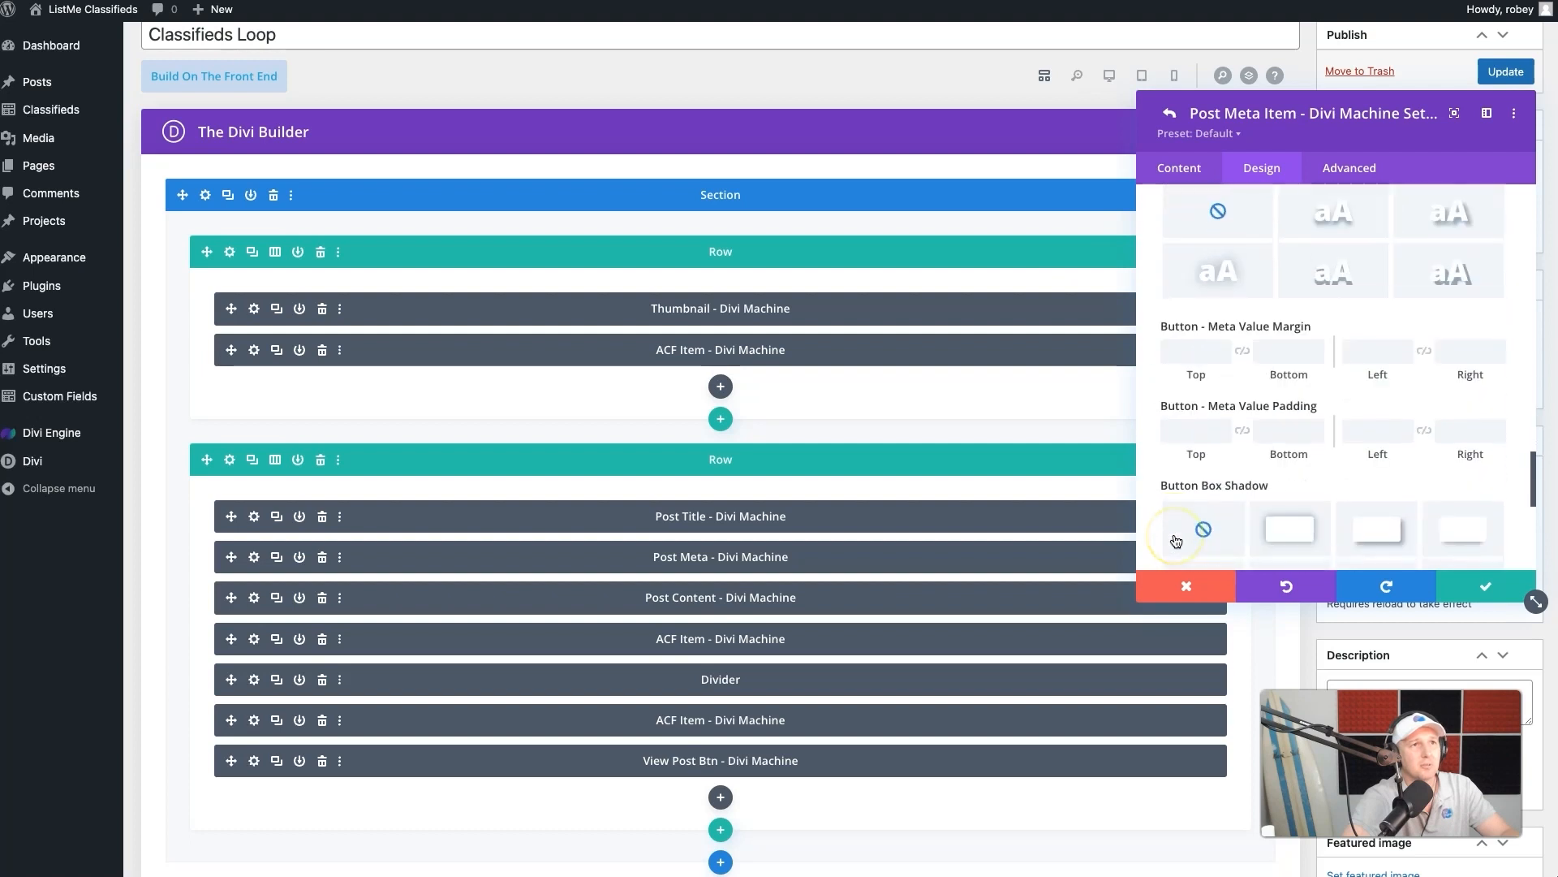
left_click(1186, 585)
left_click(1449, 585)
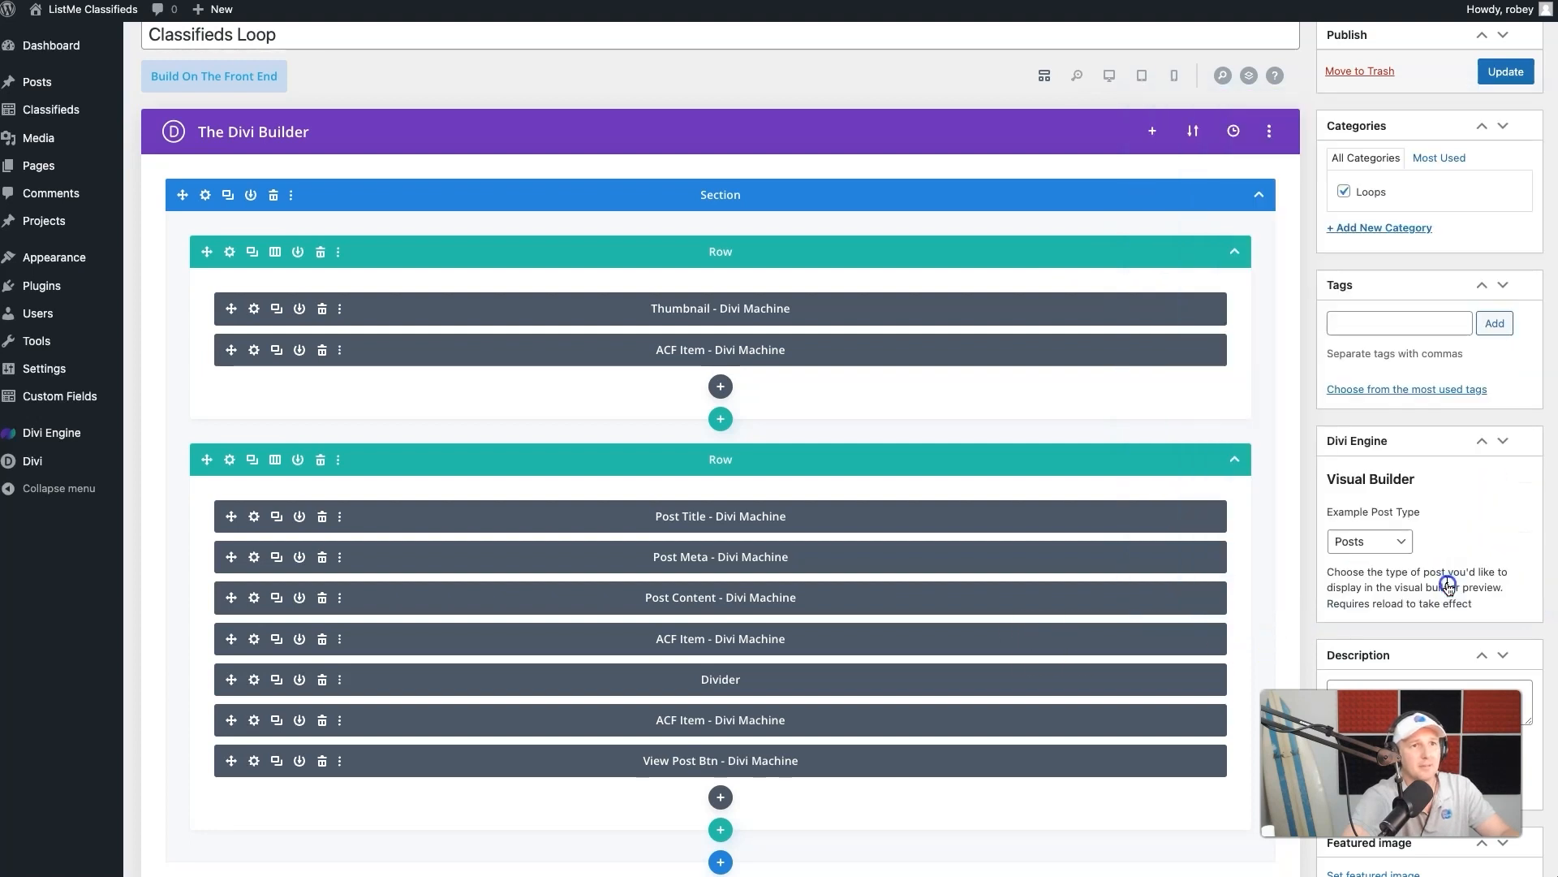
- Update the Classifieds Loop layout again
left_click(1506, 71)
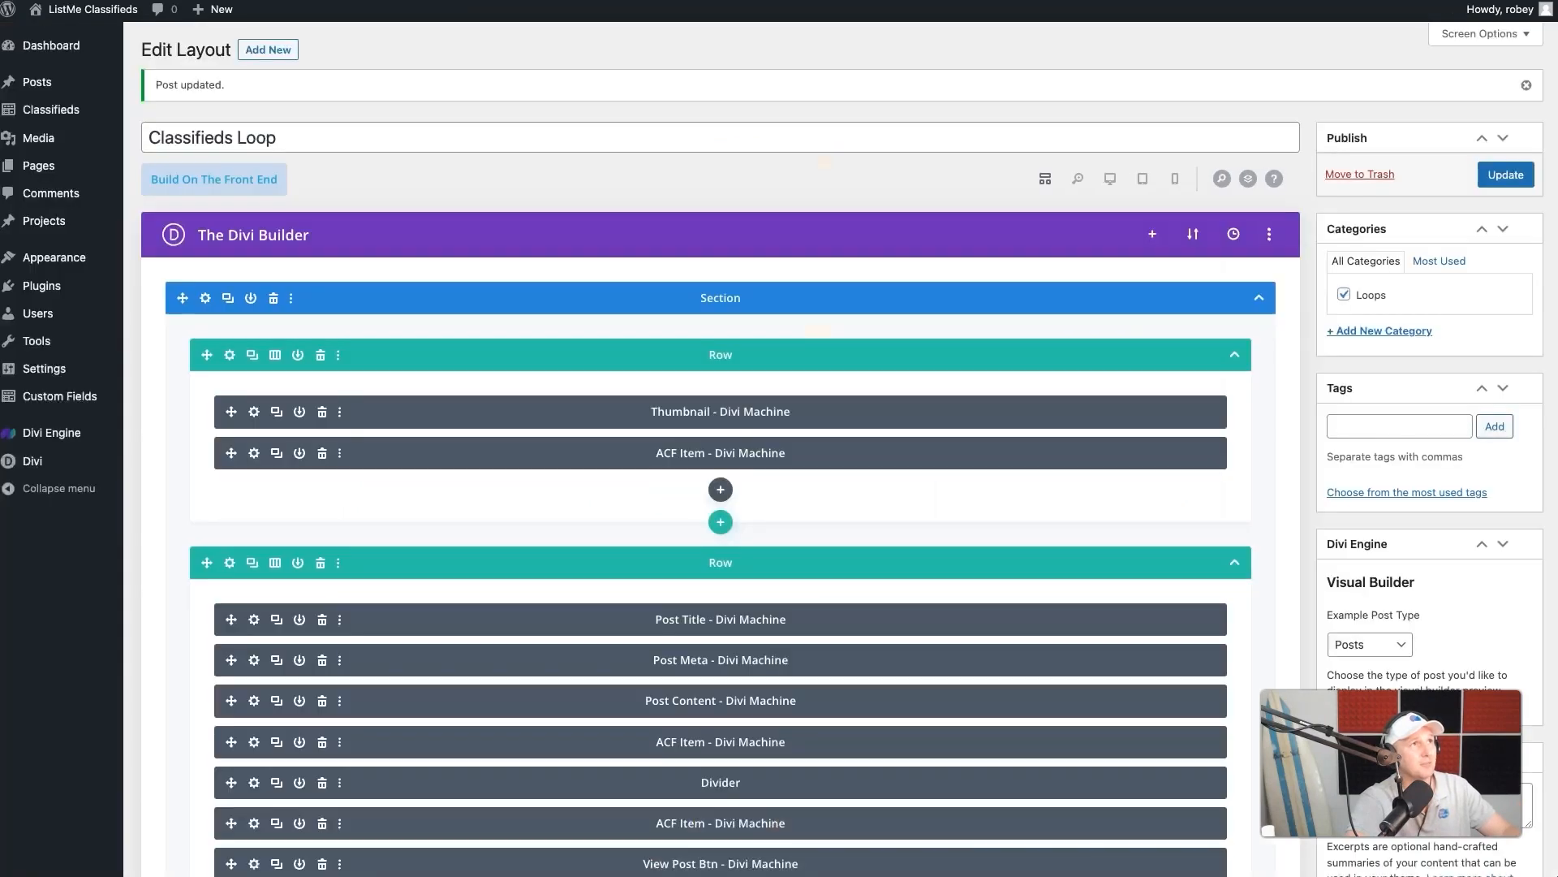
scroll(807, 435, "down", 2)
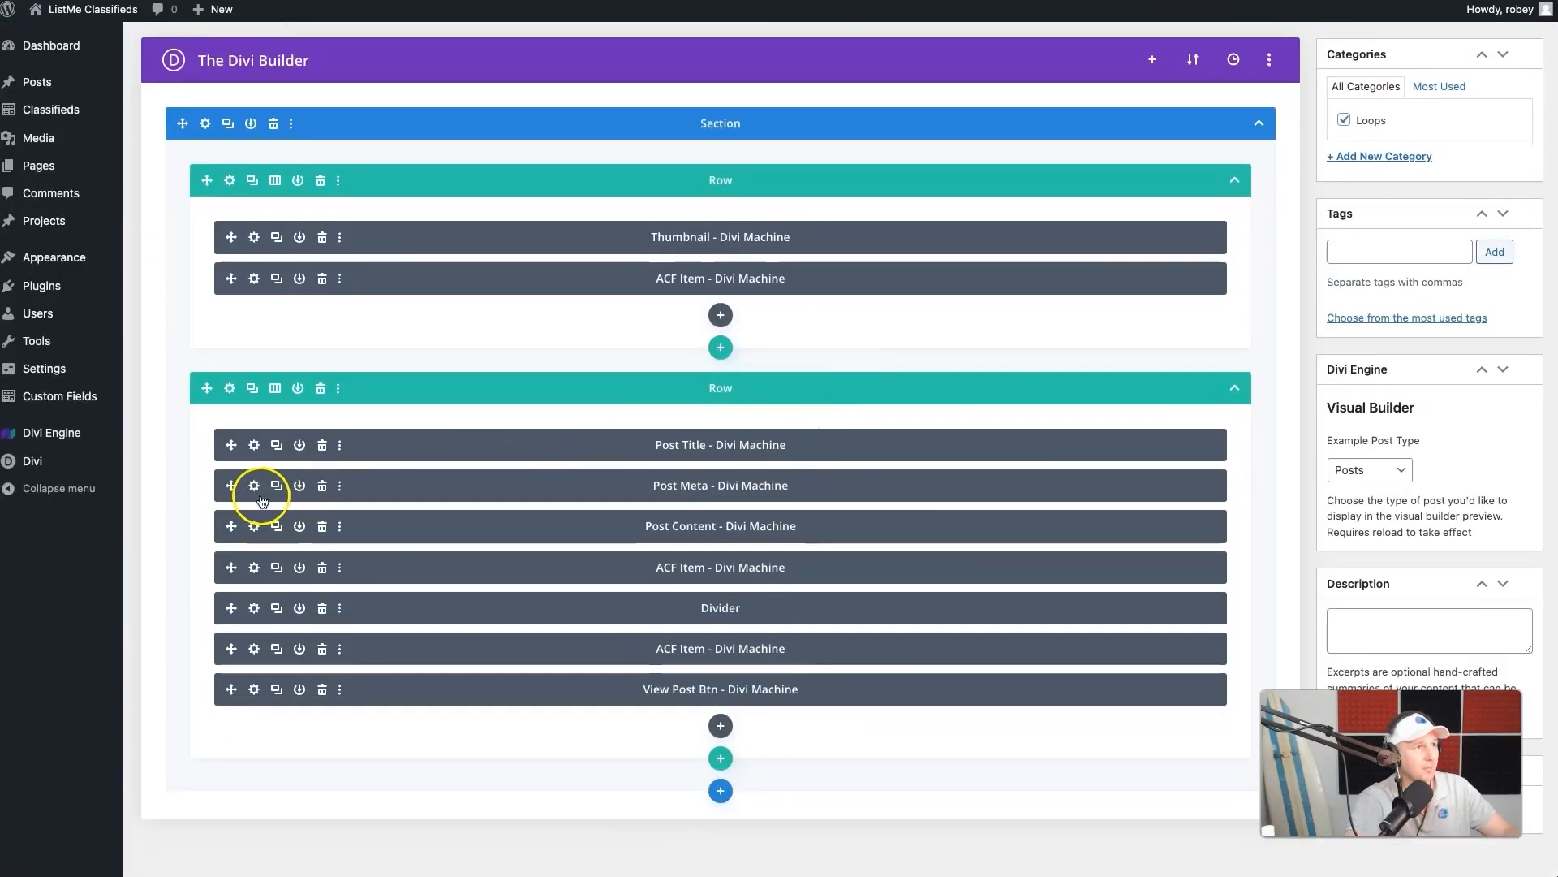
- Center the Meta Item Text of the taxonomy item in the Post Meta module
left_click(254, 485)
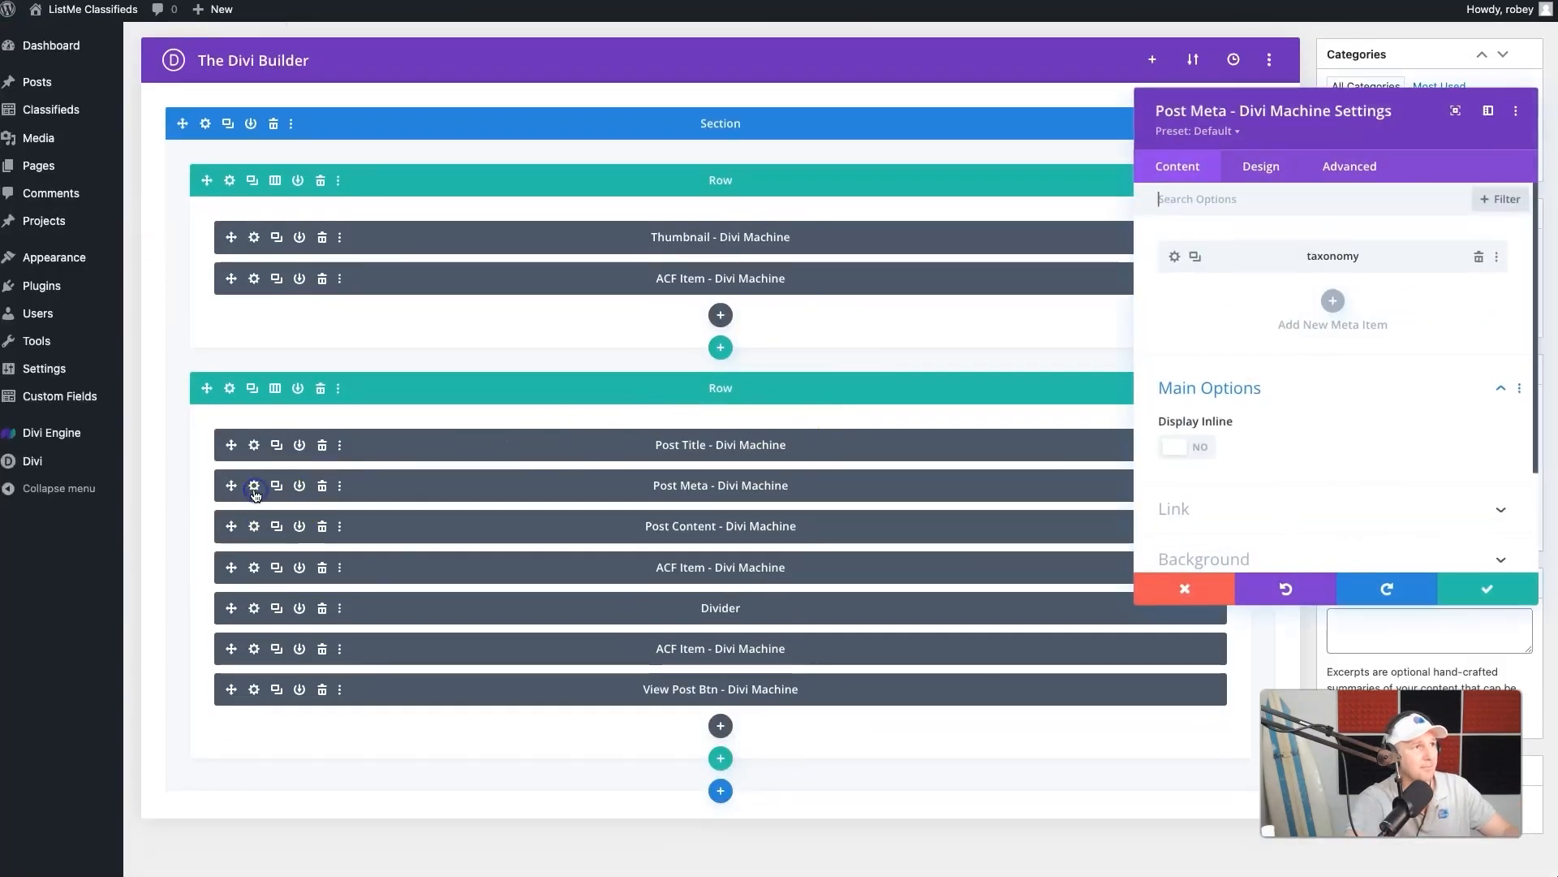
left_click(1174, 257)
left_click(1263, 168)
left_click(1294, 438)
scroll(1341, 290, "up", 2)
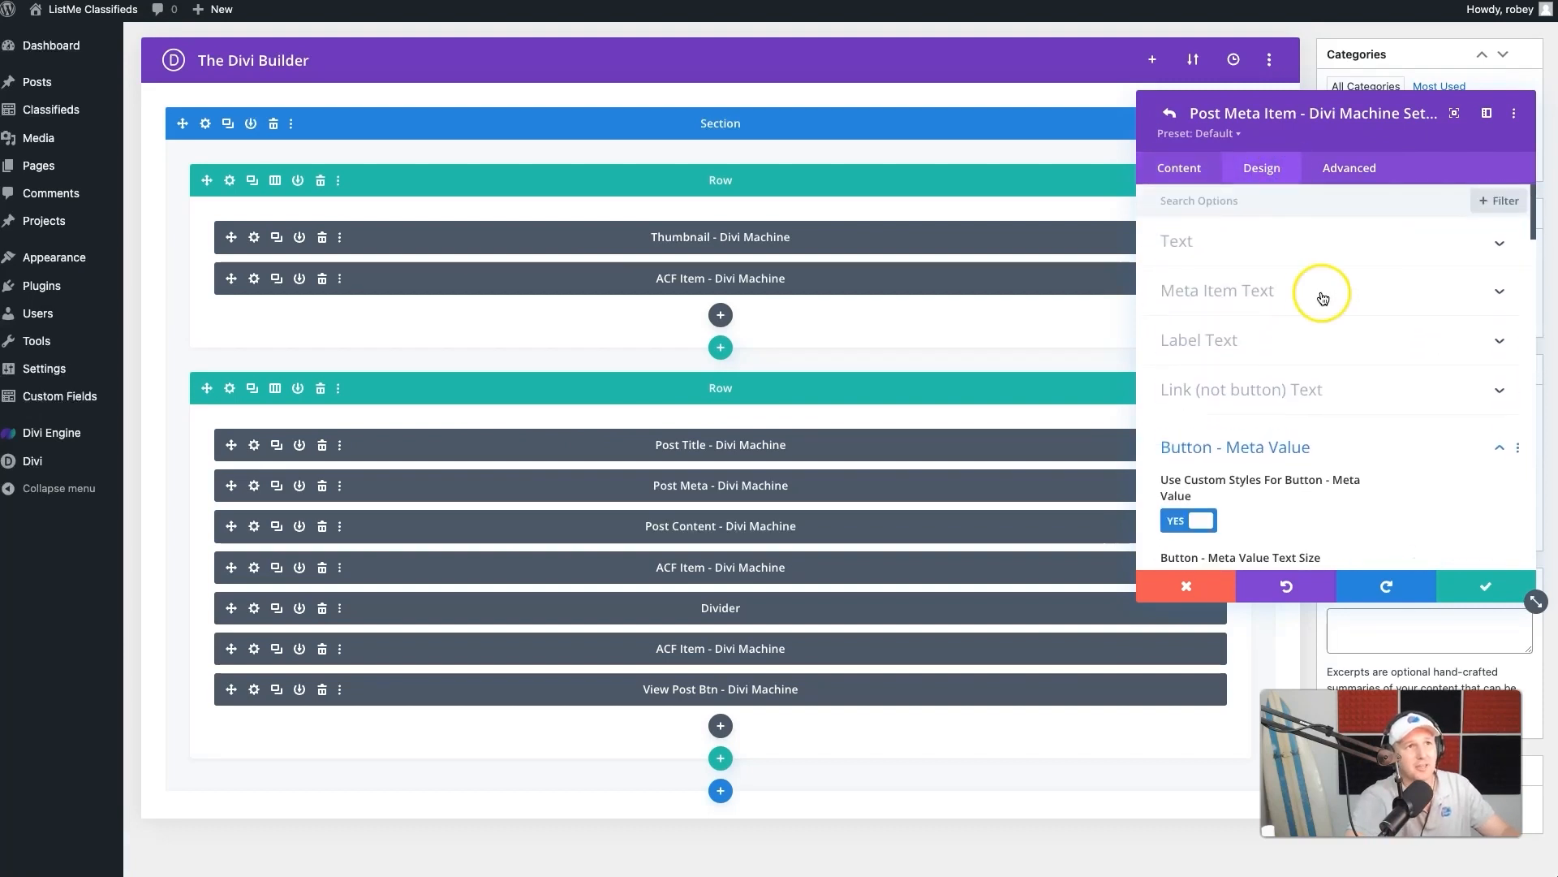
left_click(1291, 297)
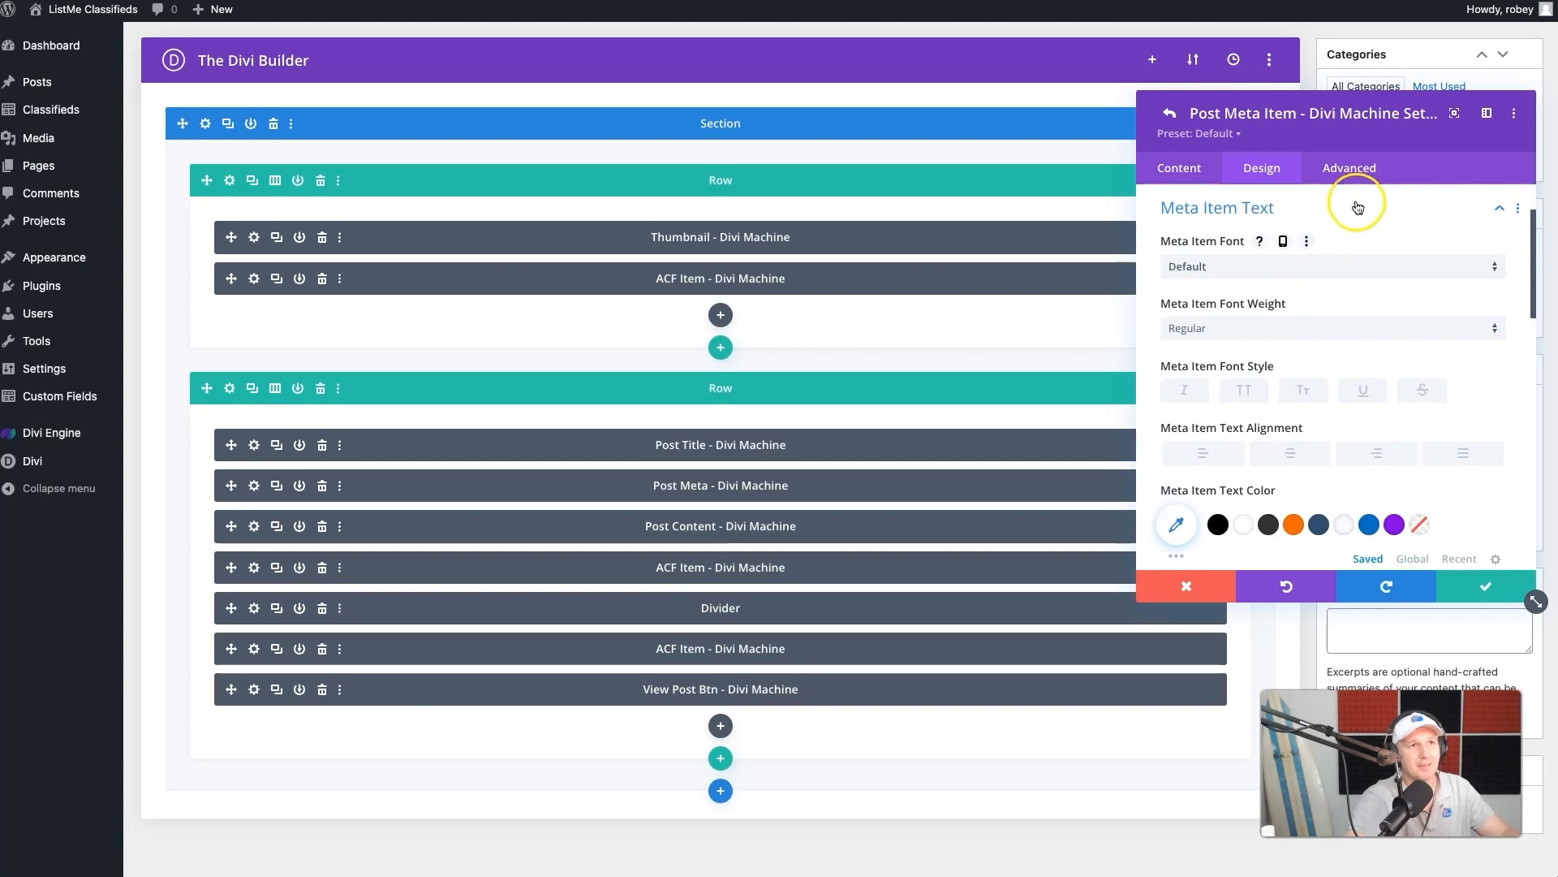
left_click(1300, 460)
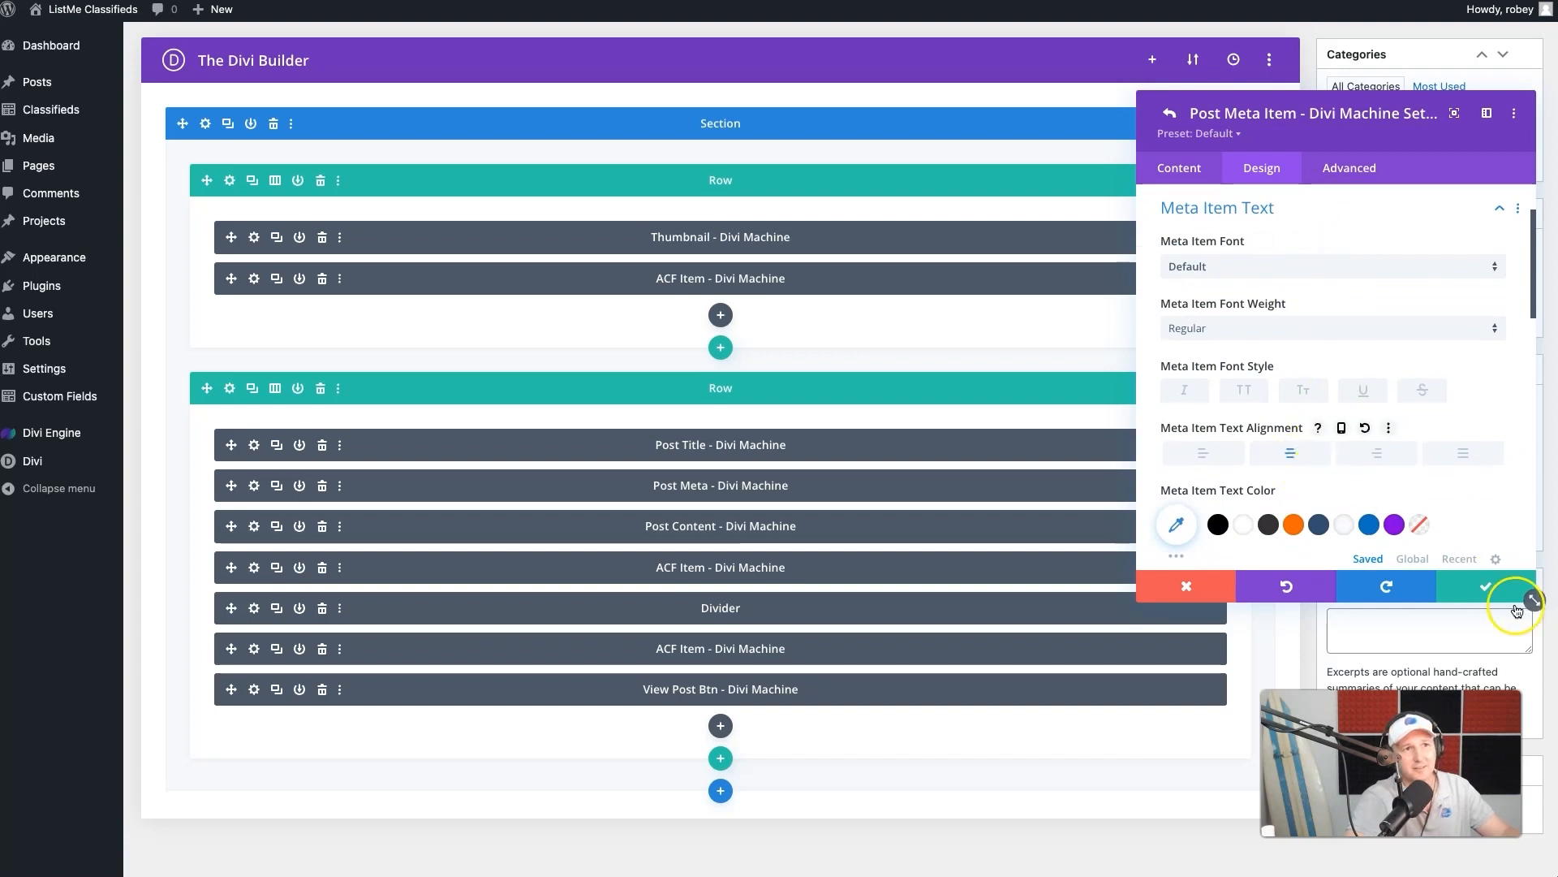
- Add the custom CSS "pointer-events: none;" to the taxonomy item's Main Element and save both the item and the Post Meta module
left_click(1346, 164)
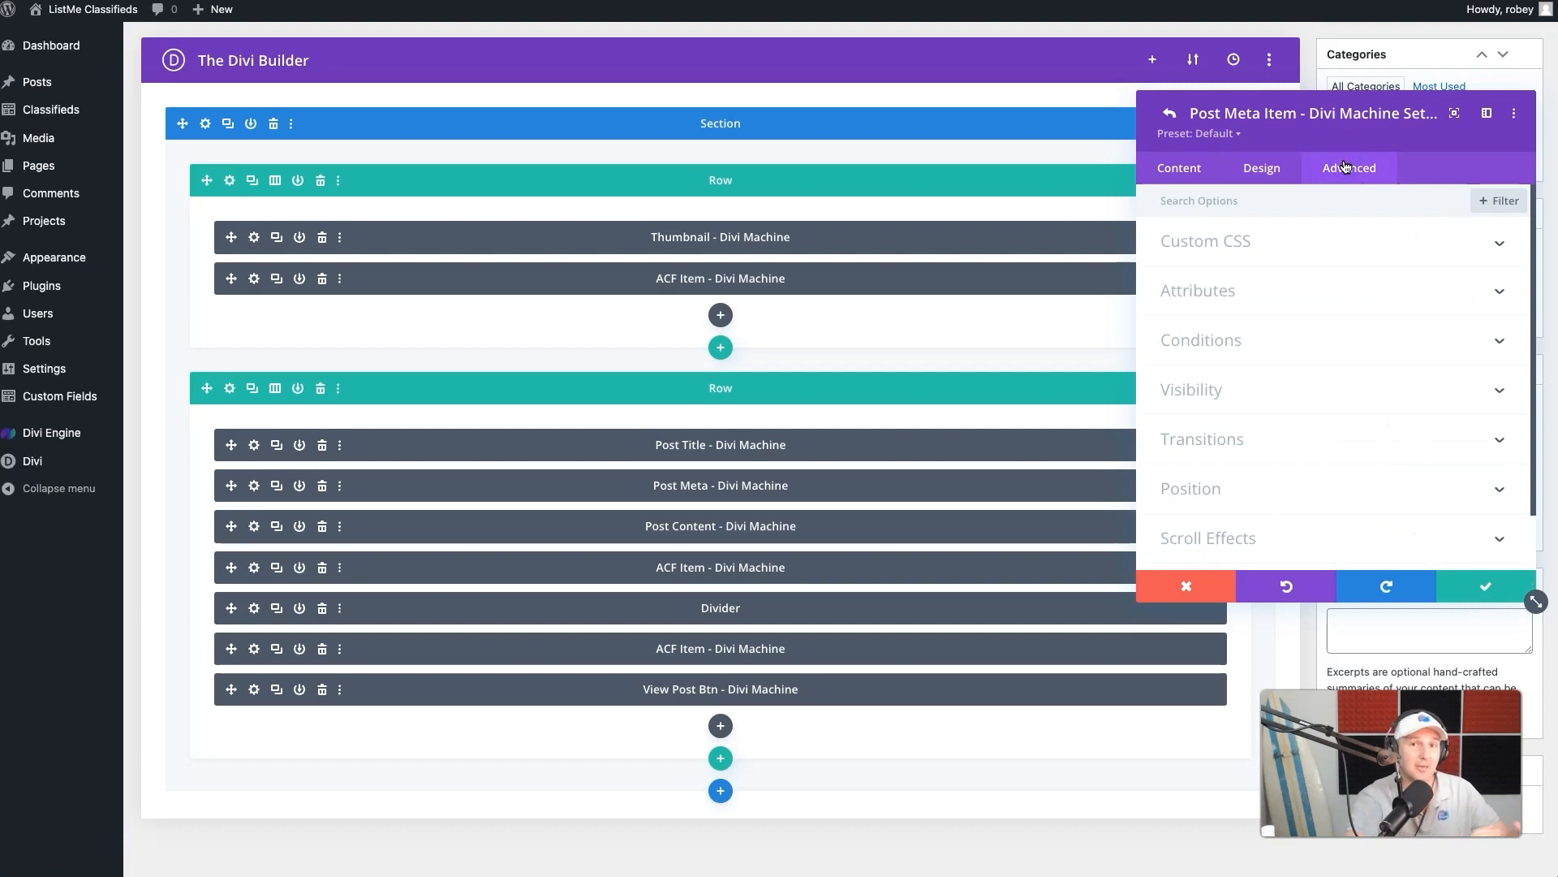
left_click(1347, 168)
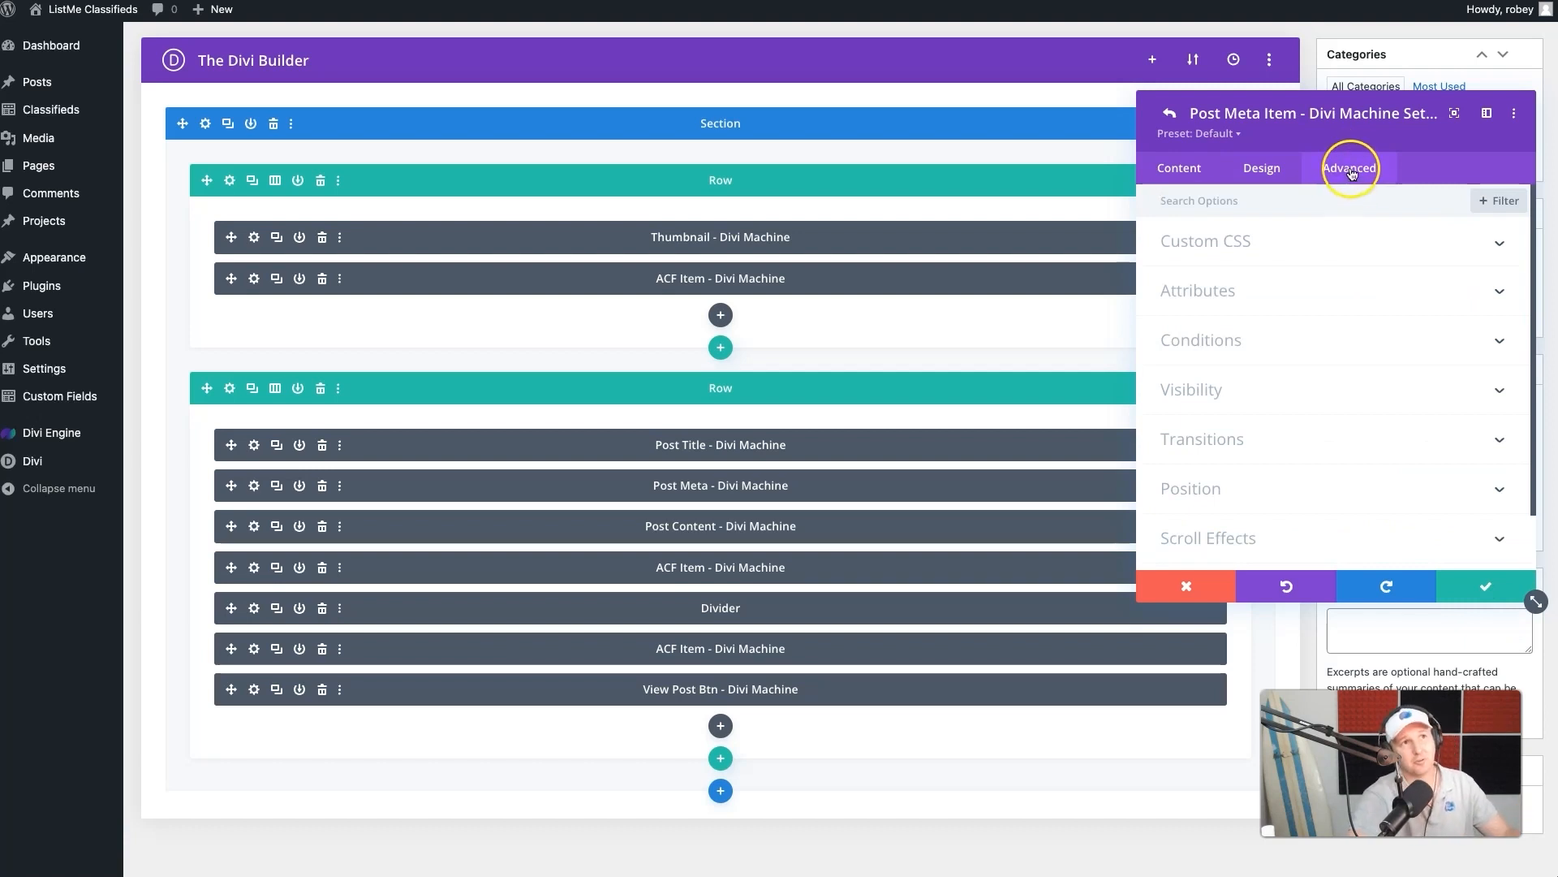
left_click(1257, 243)
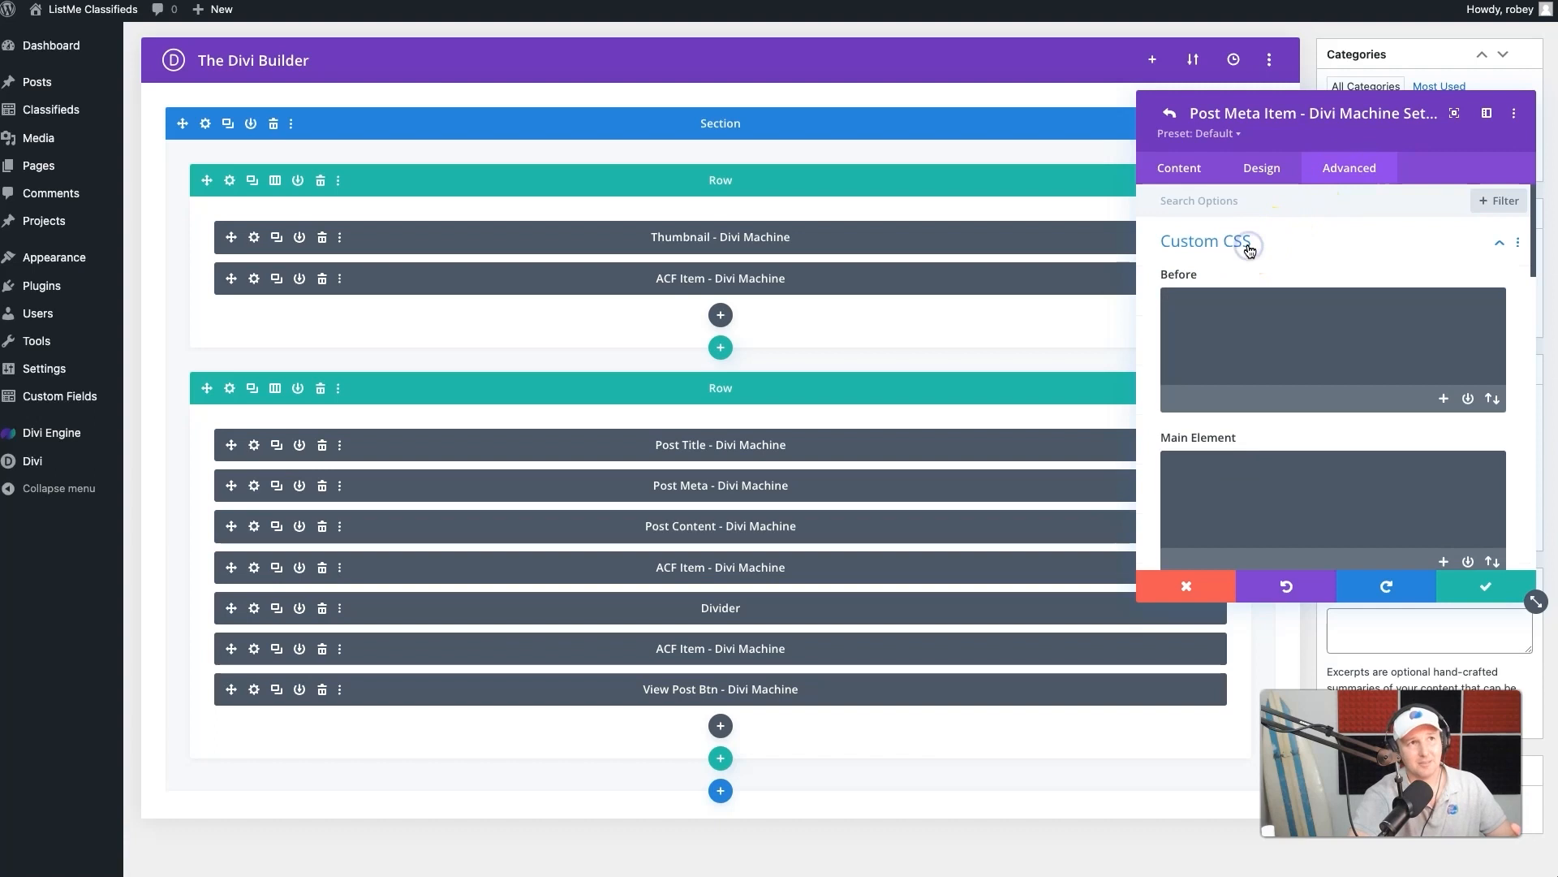
left_click(1258, 491)
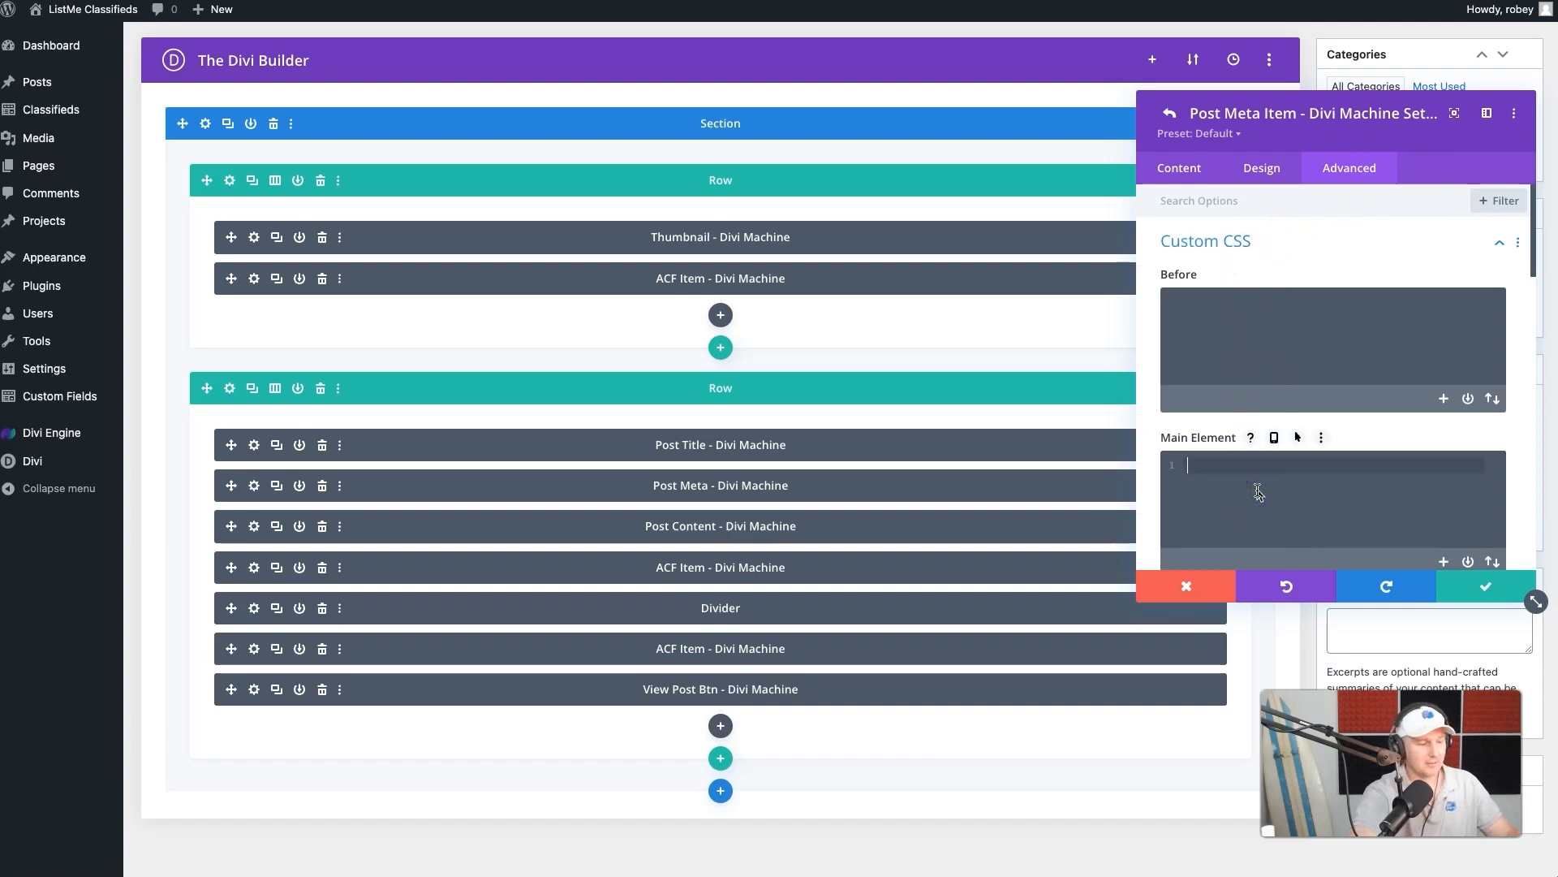
type("pointer")
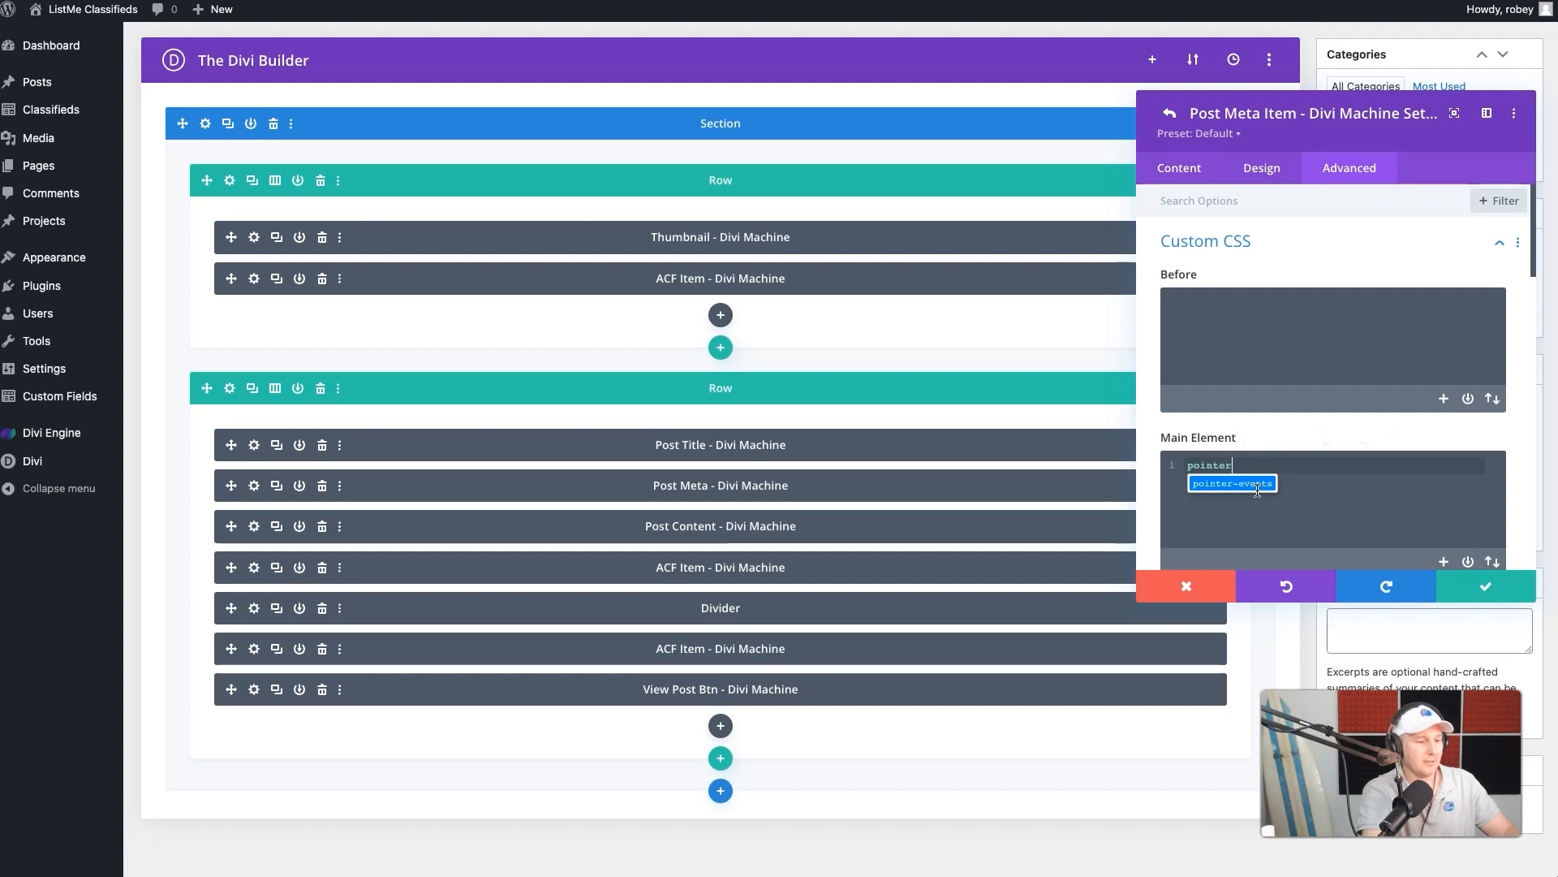
type("-events: none;")
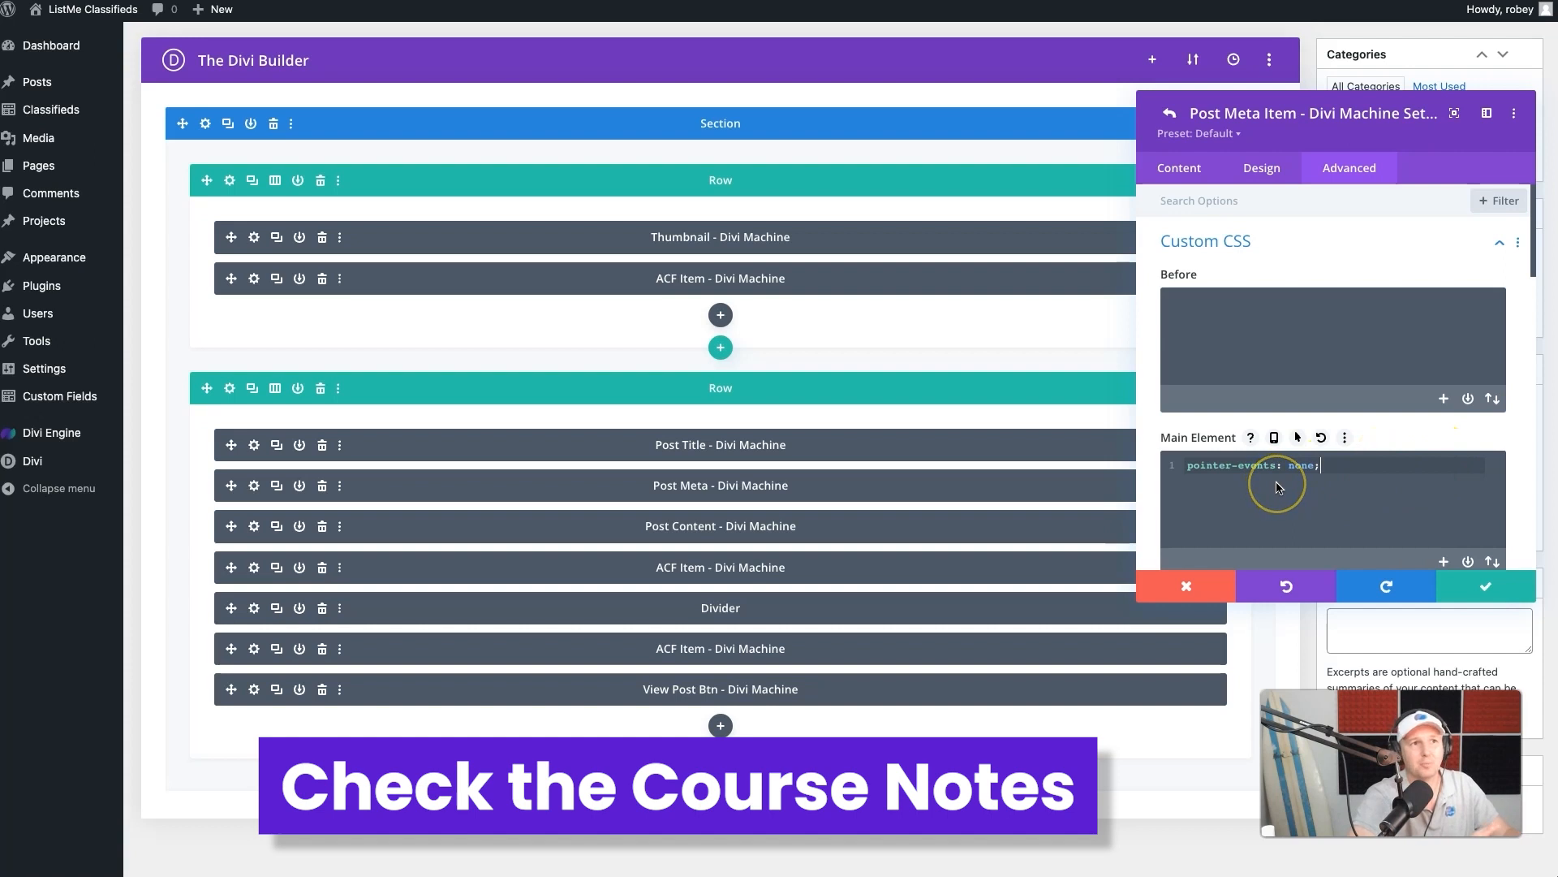
left_click(1484, 583)
left_click(1479, 591)
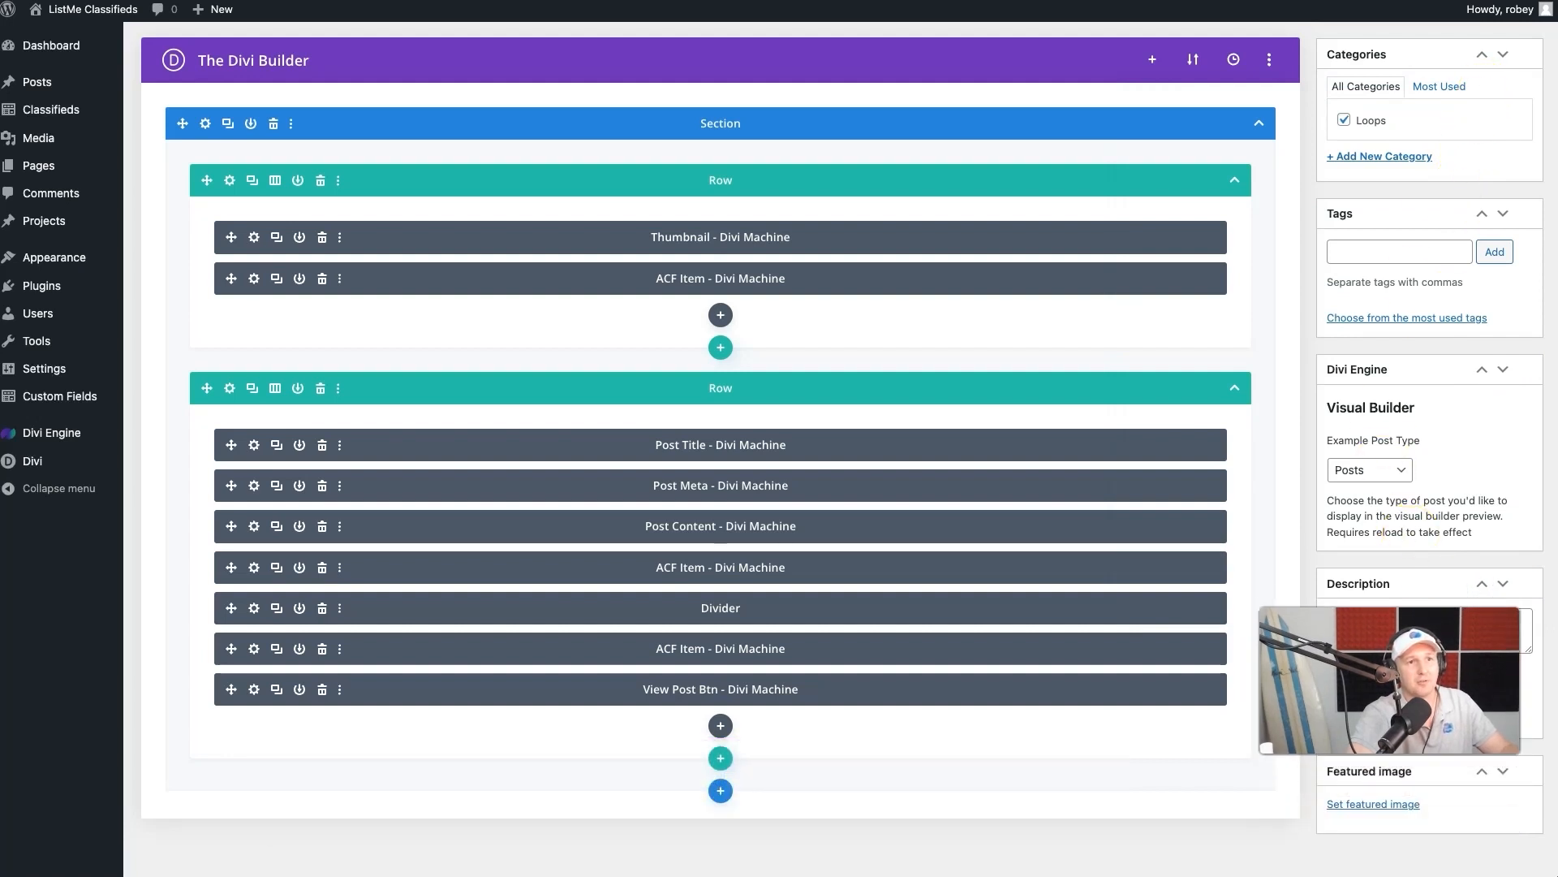
- Update the Classifieds Loop layout and test on the live page whether the category buttons respond to clicks
scroll(1395, 518, "down", 1)
scroll(1395, 503, "up", 5)
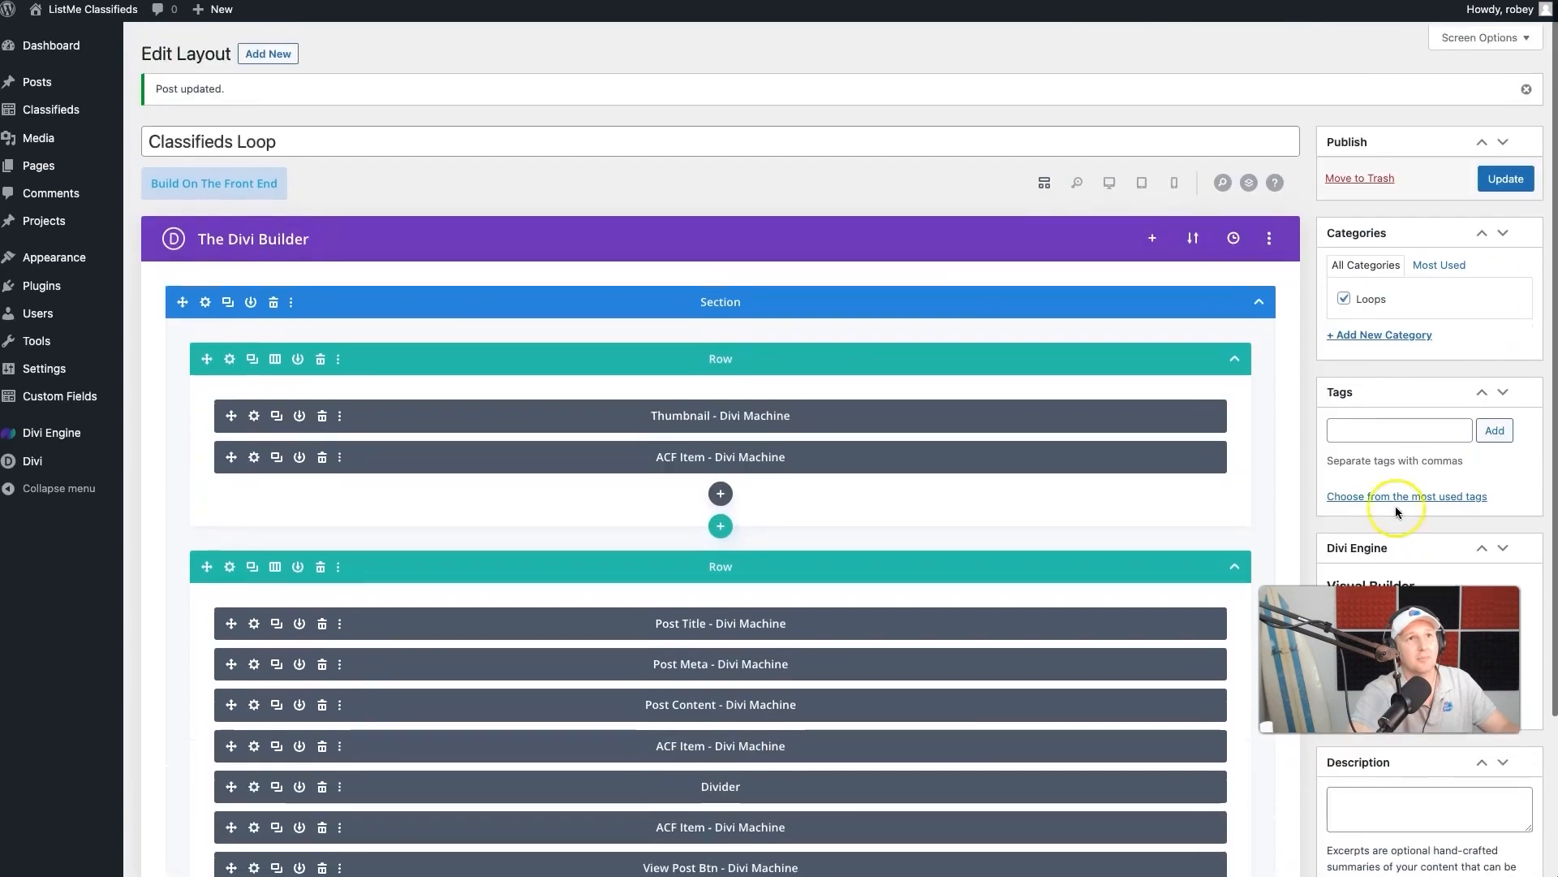
left_click(1516, 168)
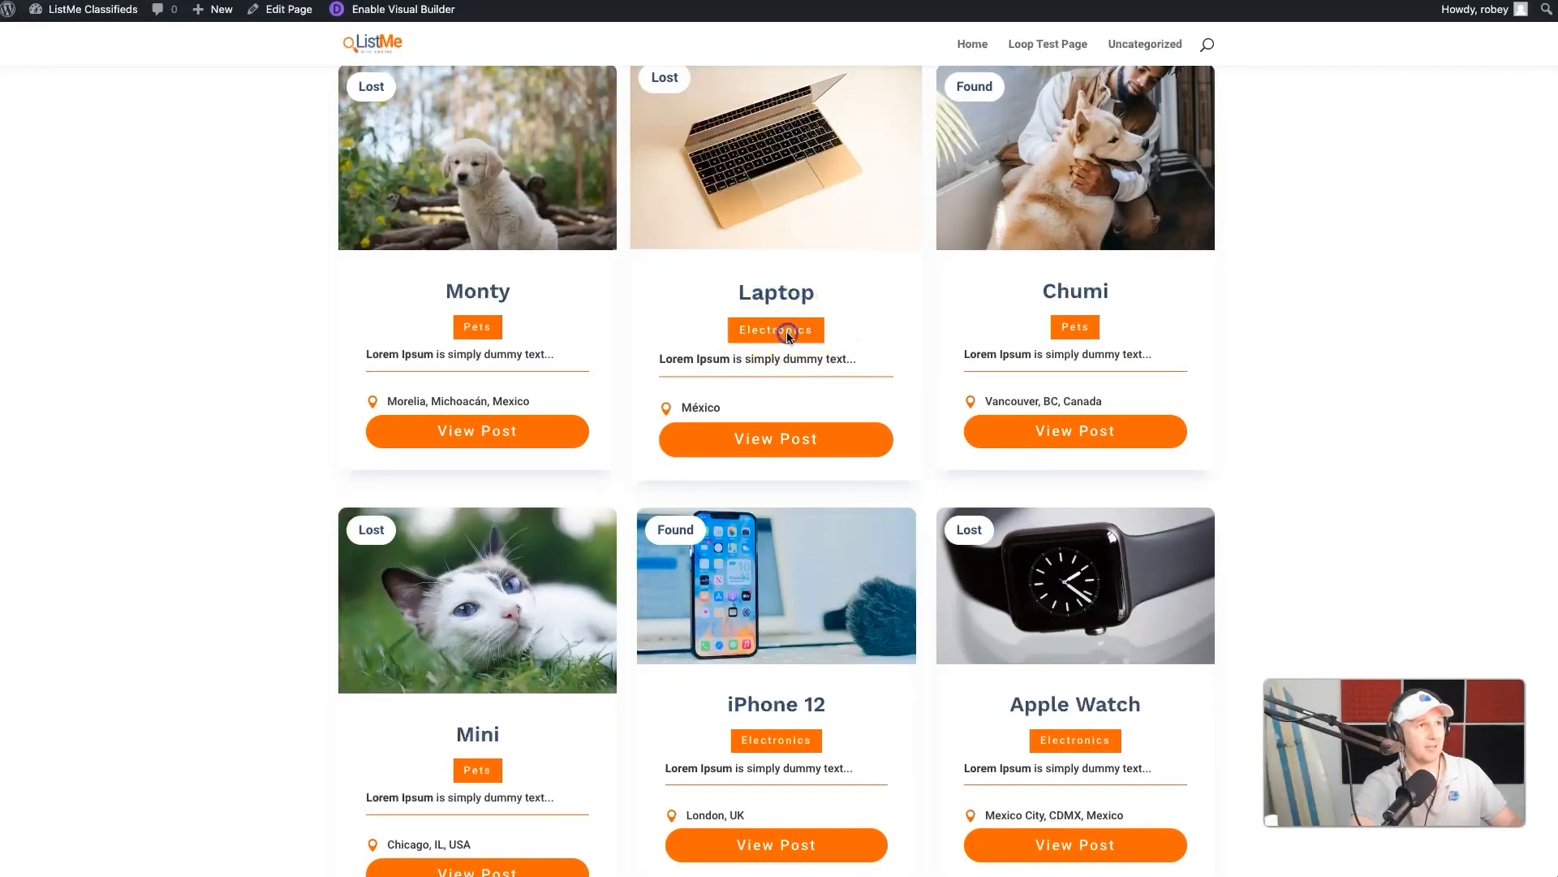
left_click_drag(727, 334, 796, 334)
left_click(977, 331)
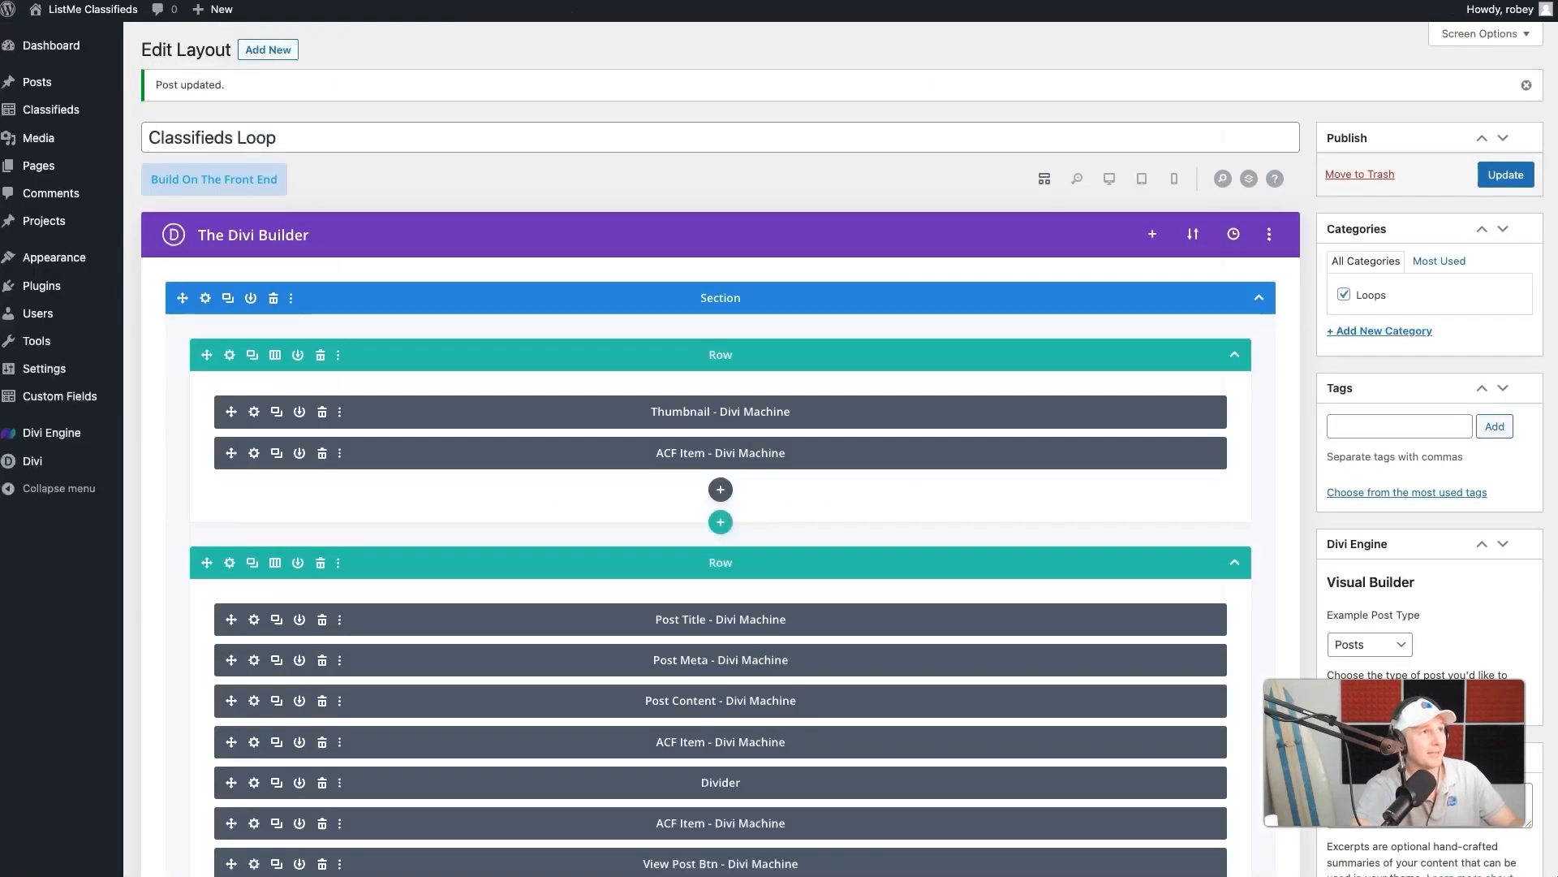
- Center the content text alignment in the Post Content module of the second row
left_click(254, 700)
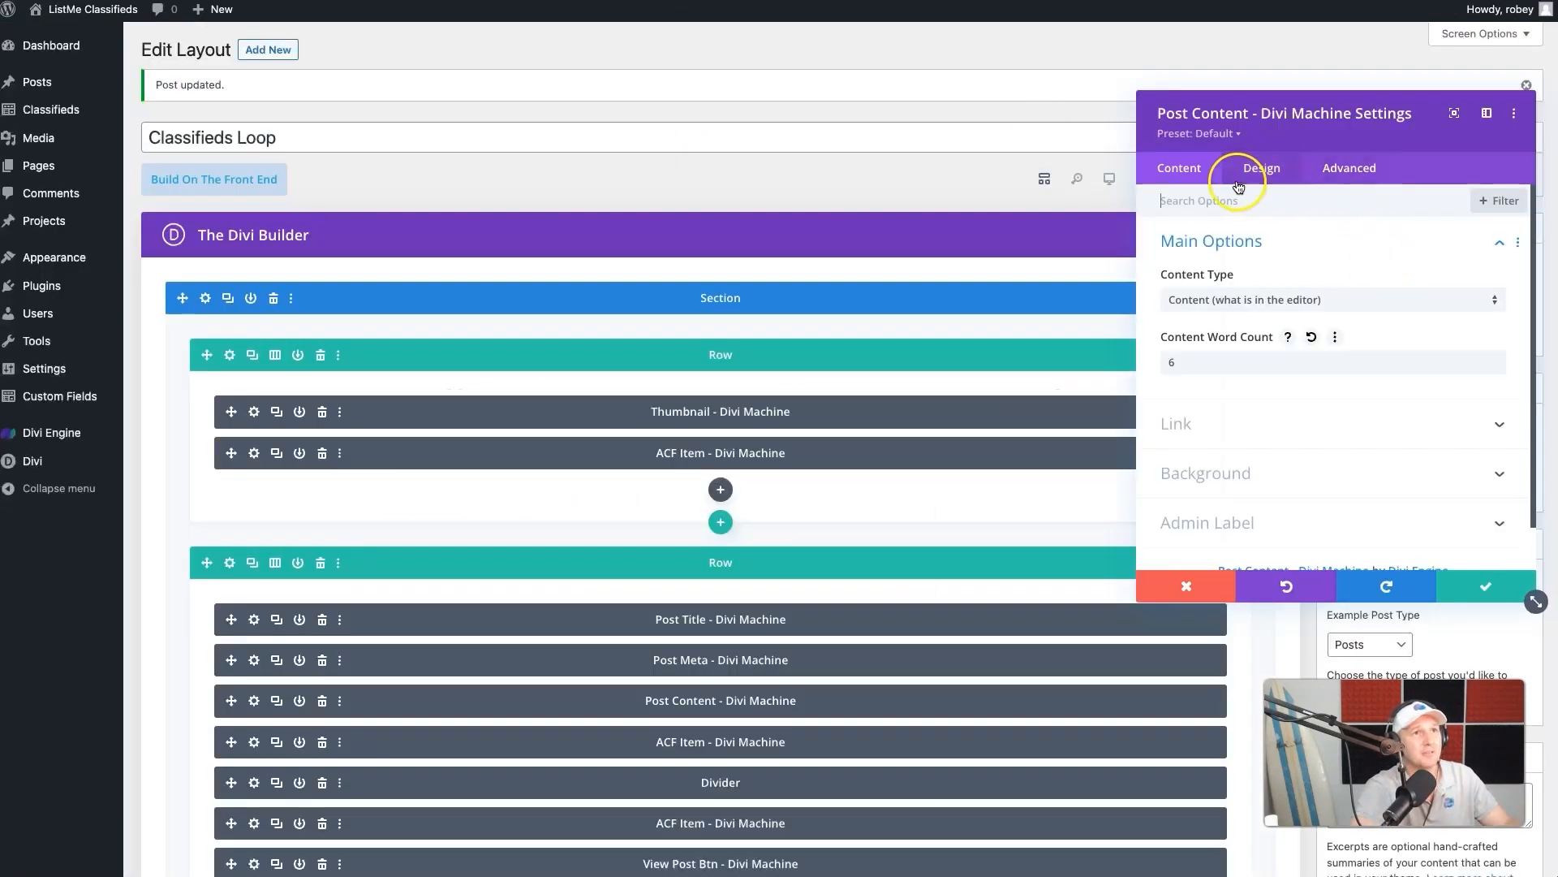
left_click(1267, 172)
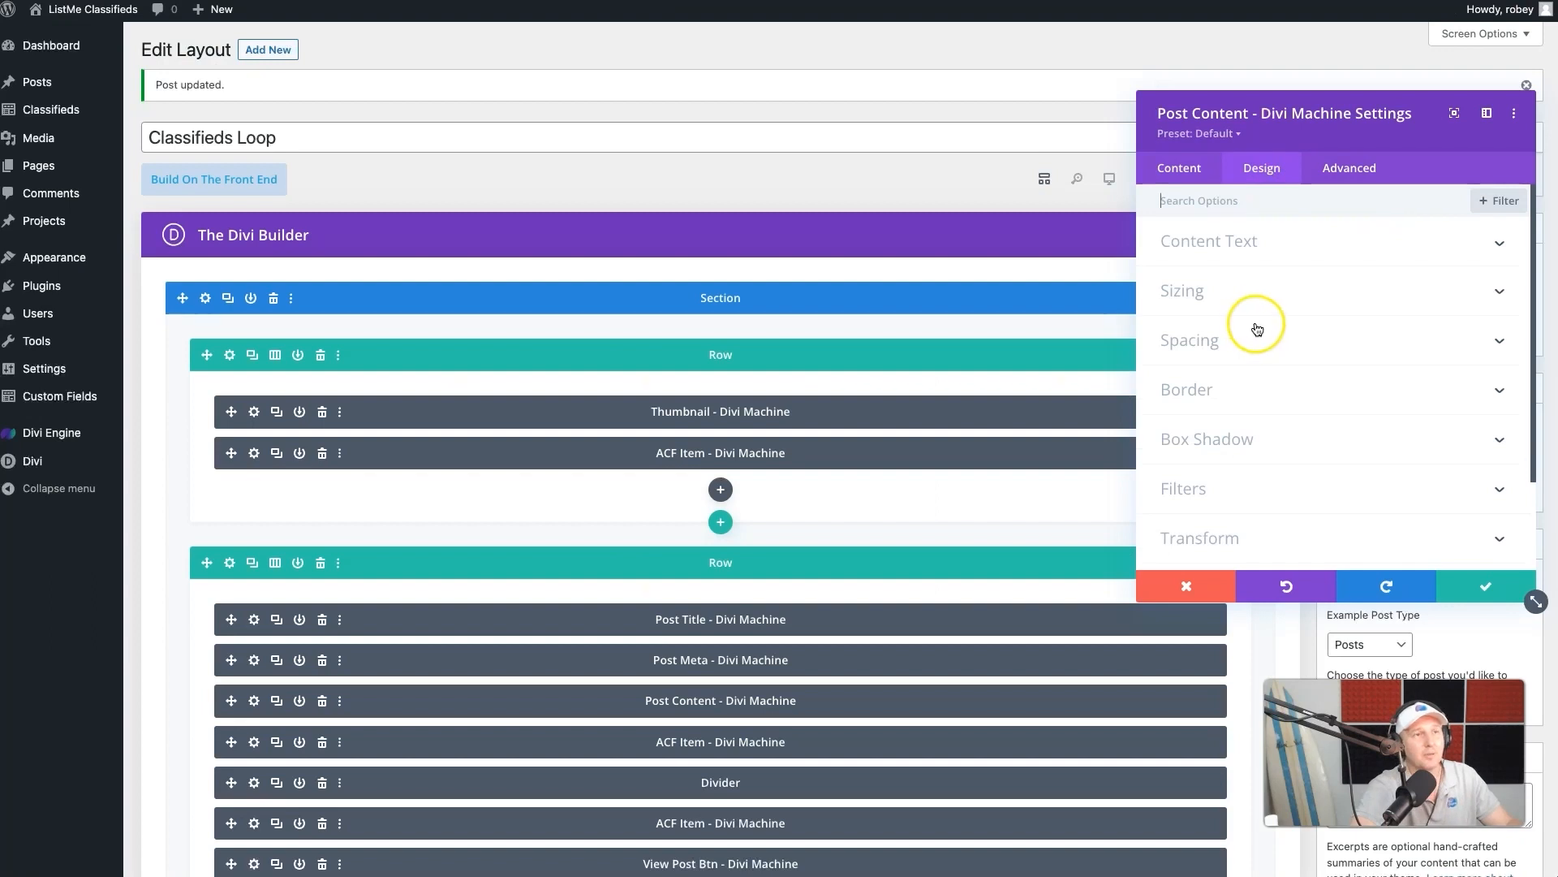
left_click(1260, 249)
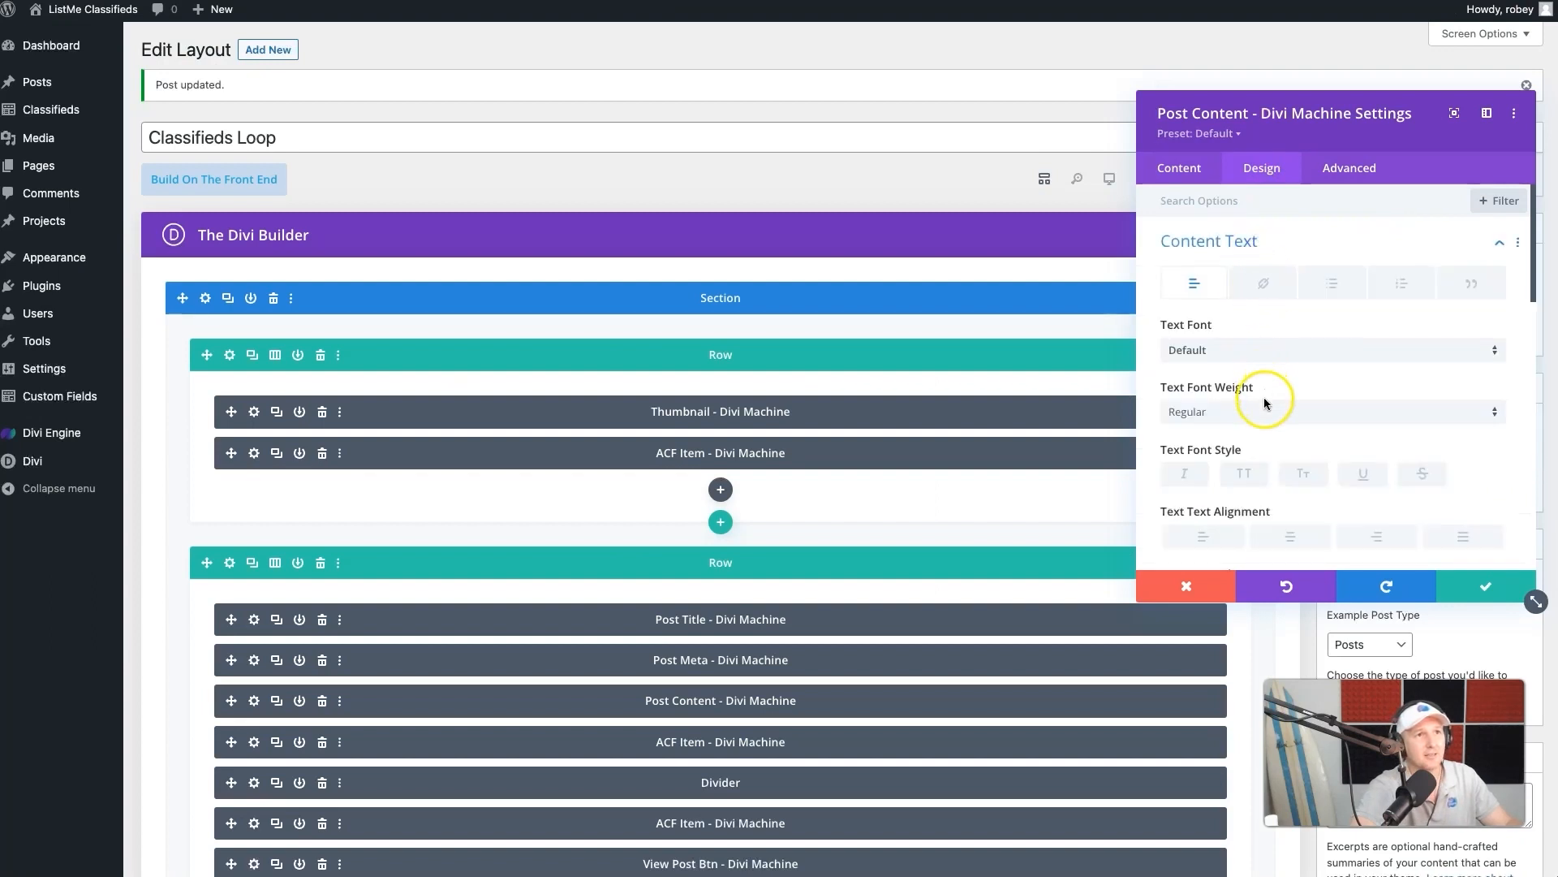
scroll(1266, 406, "down", 2)
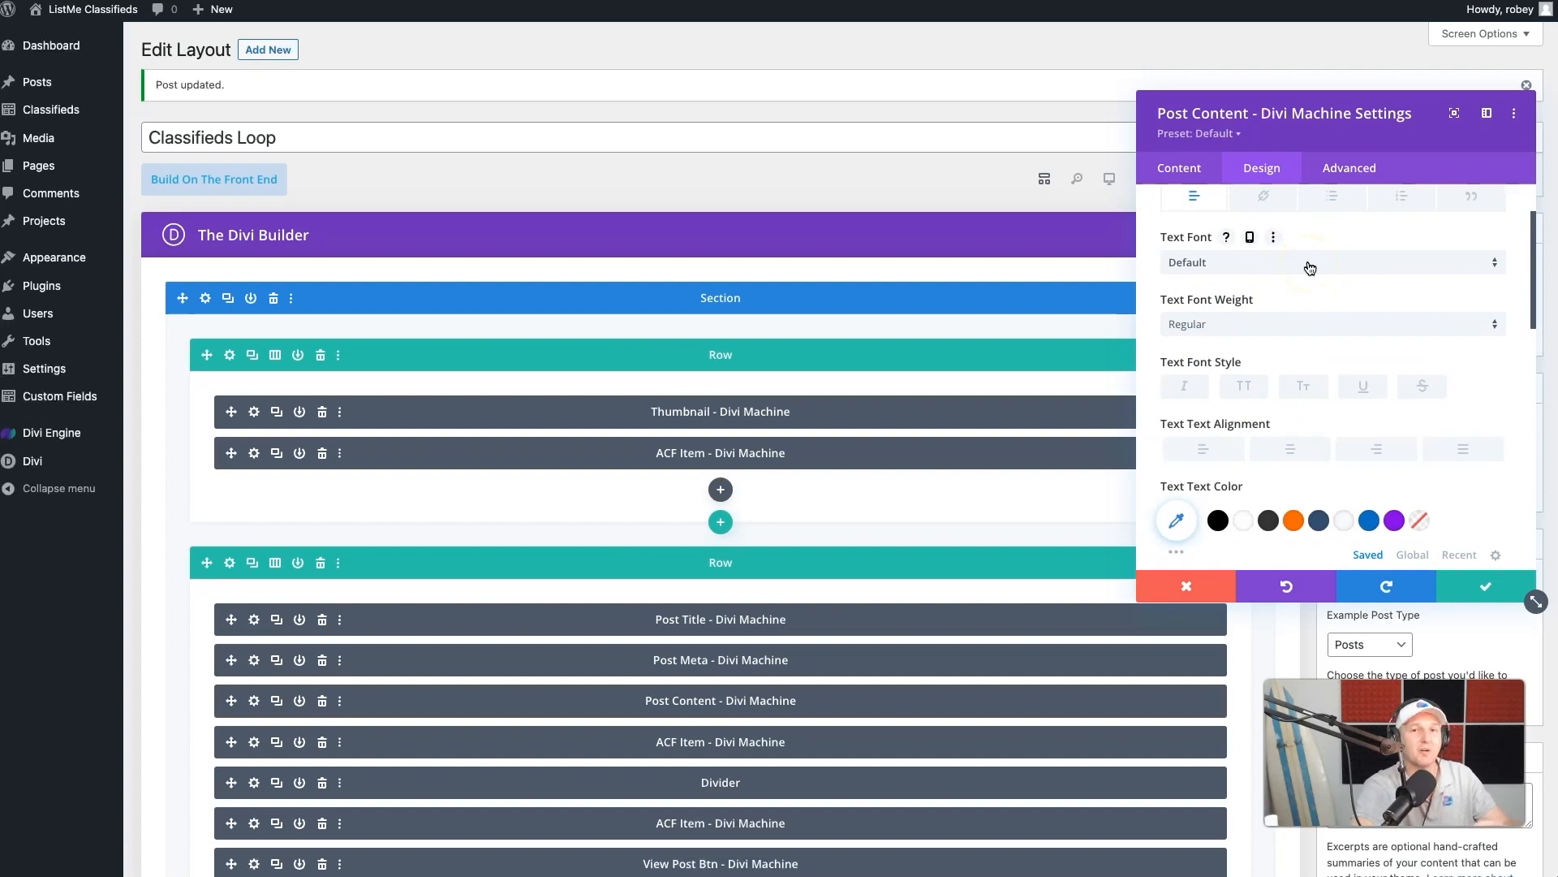
left_click(1361, 336)
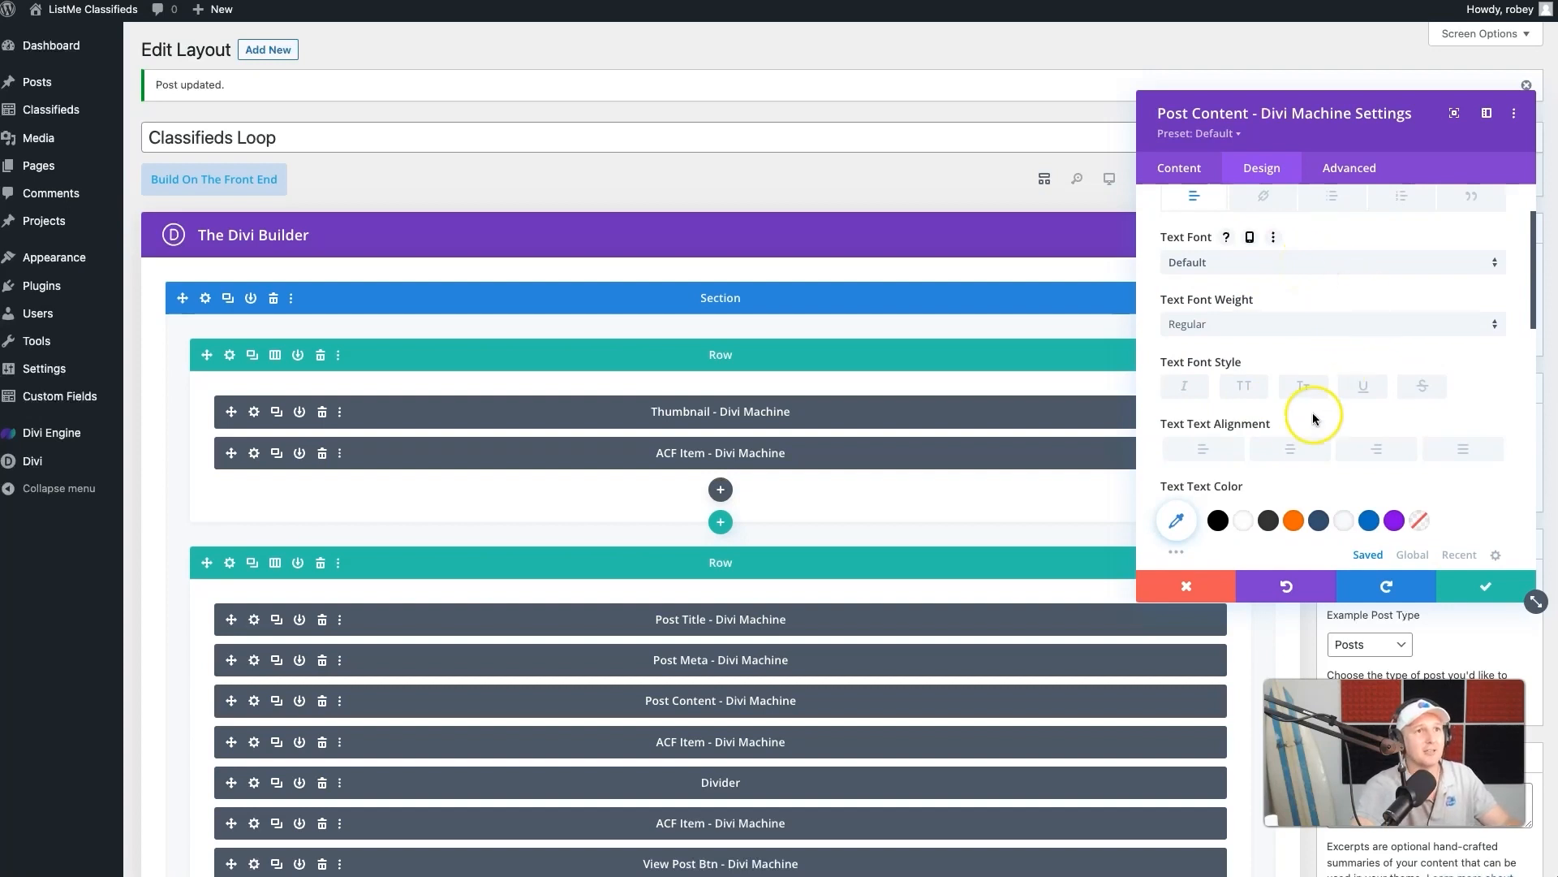
left_click(1289, 452)
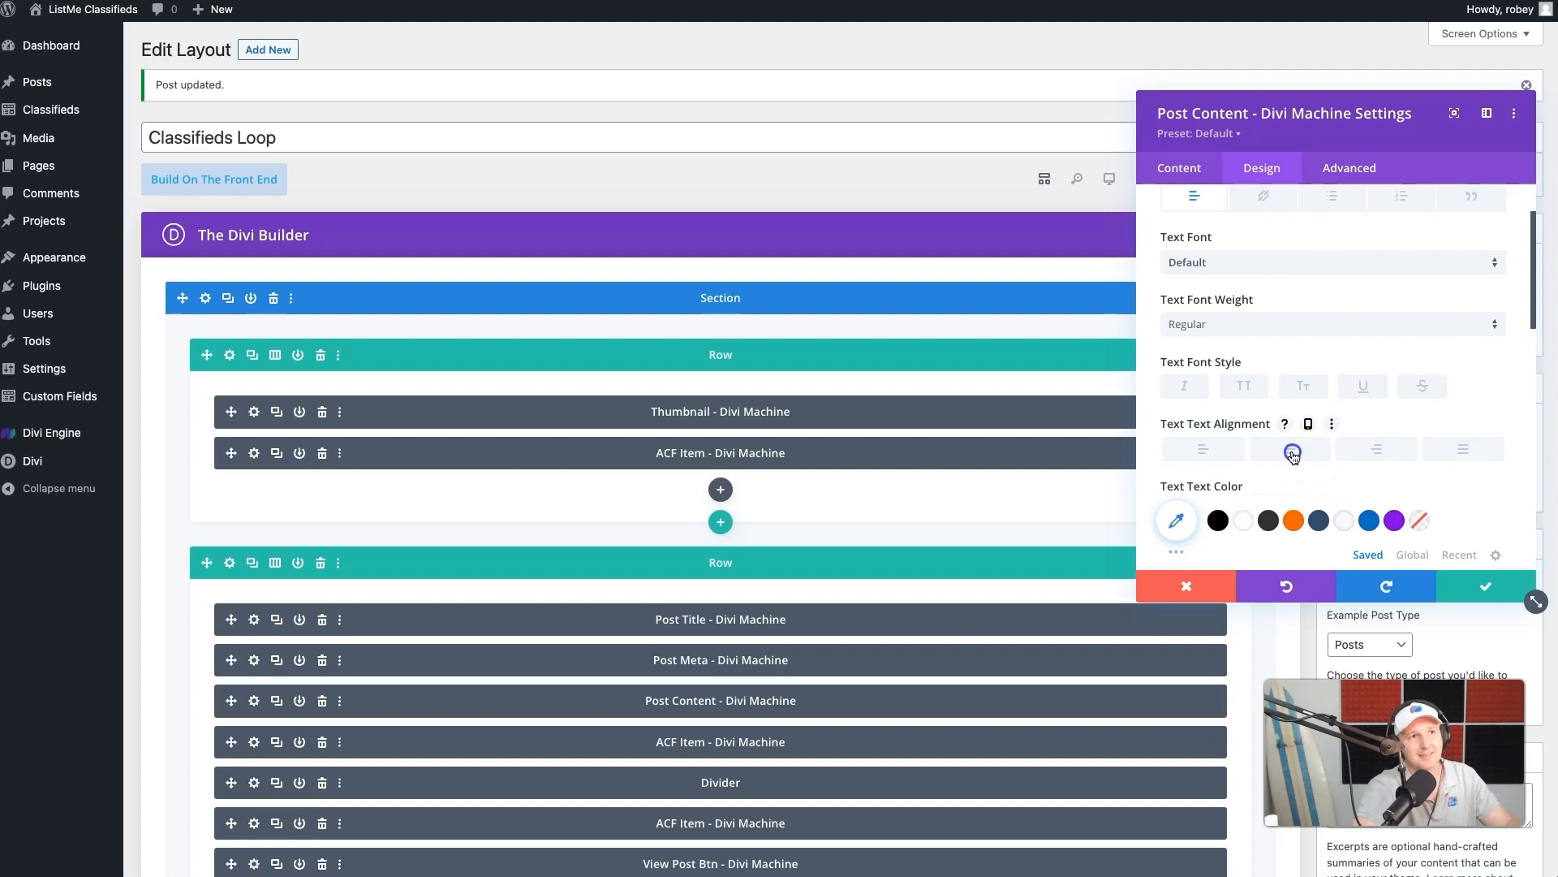
- Set the Post Content text color to the saved dark blue and lighten it to #437aa8
scroll(1299, 462, "down", 2)
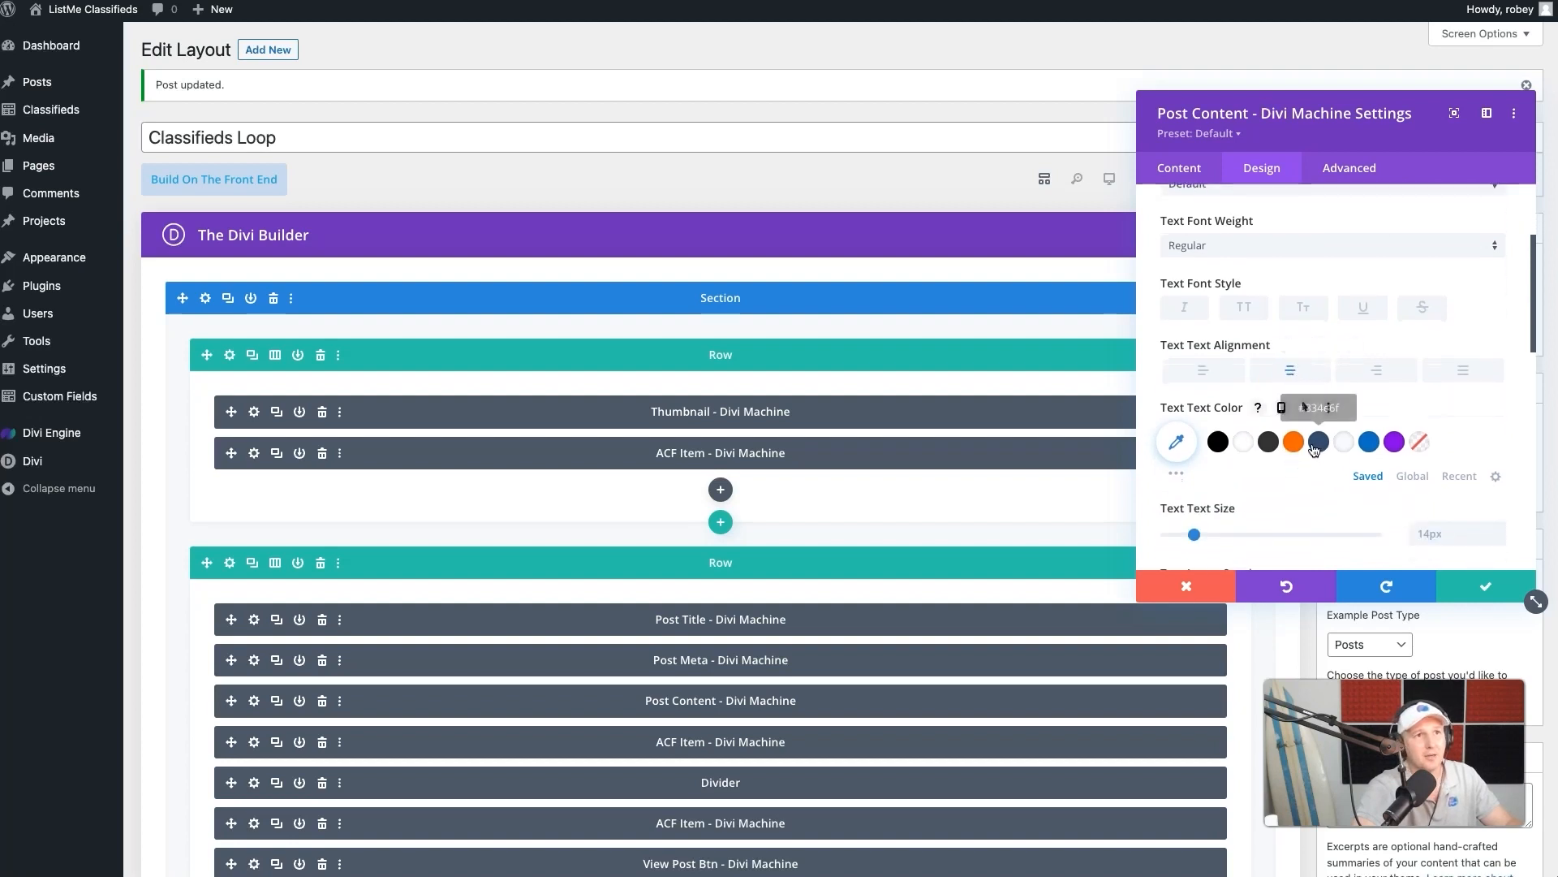
left_click(1319, 445)
left_click(1177, 443)
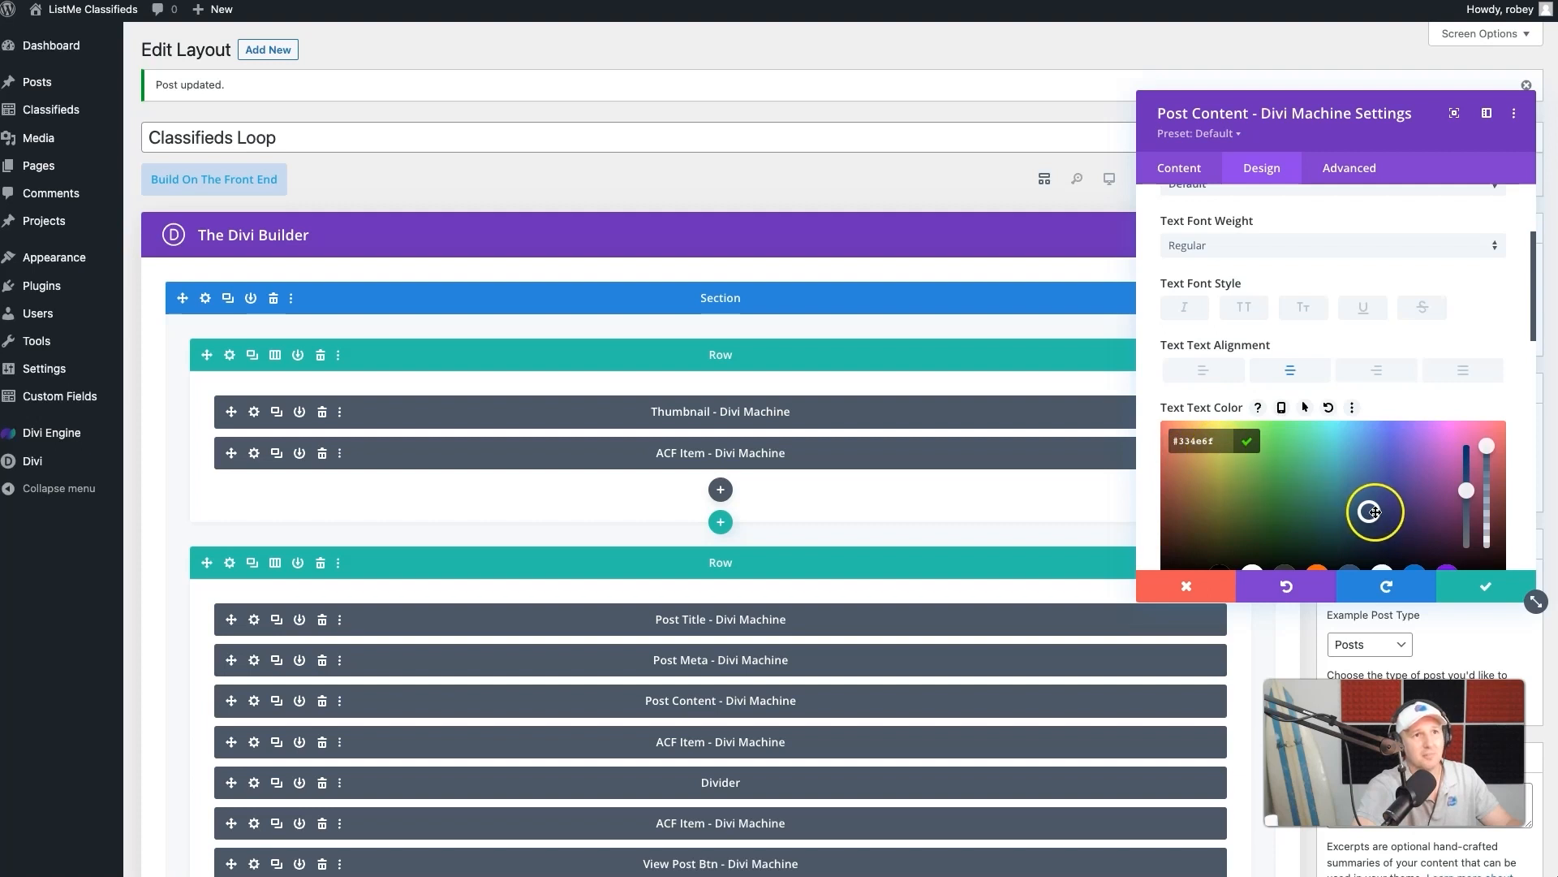
left_click_drag(1372, 513, 1369, 480)
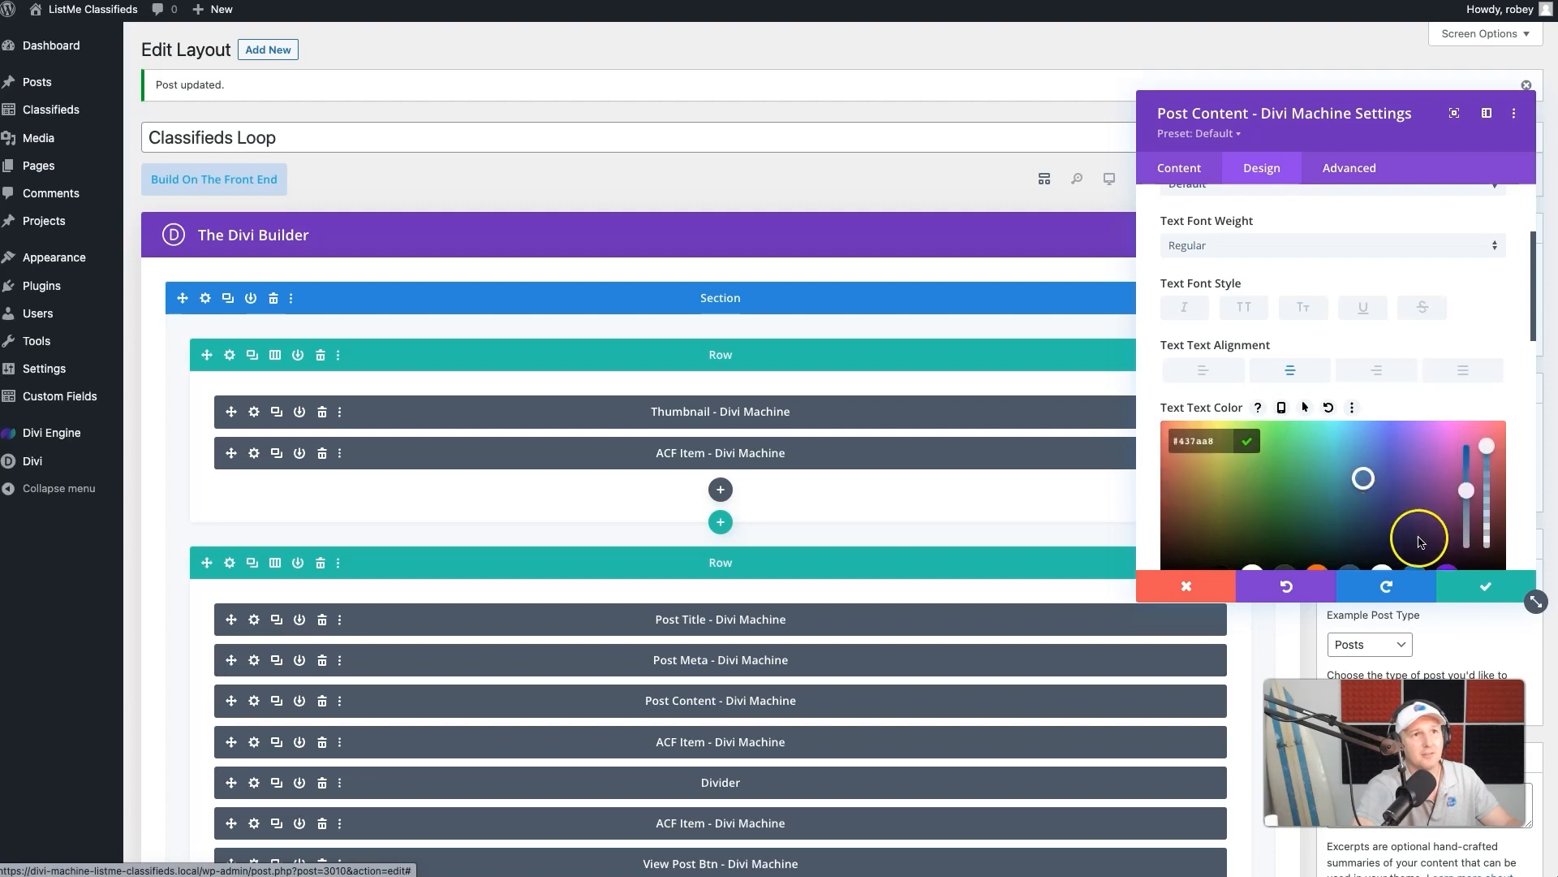
- Save the Post Content module, update the Classifieds Loop layout and review the listing cards on the live page
left_click(1485, 586)
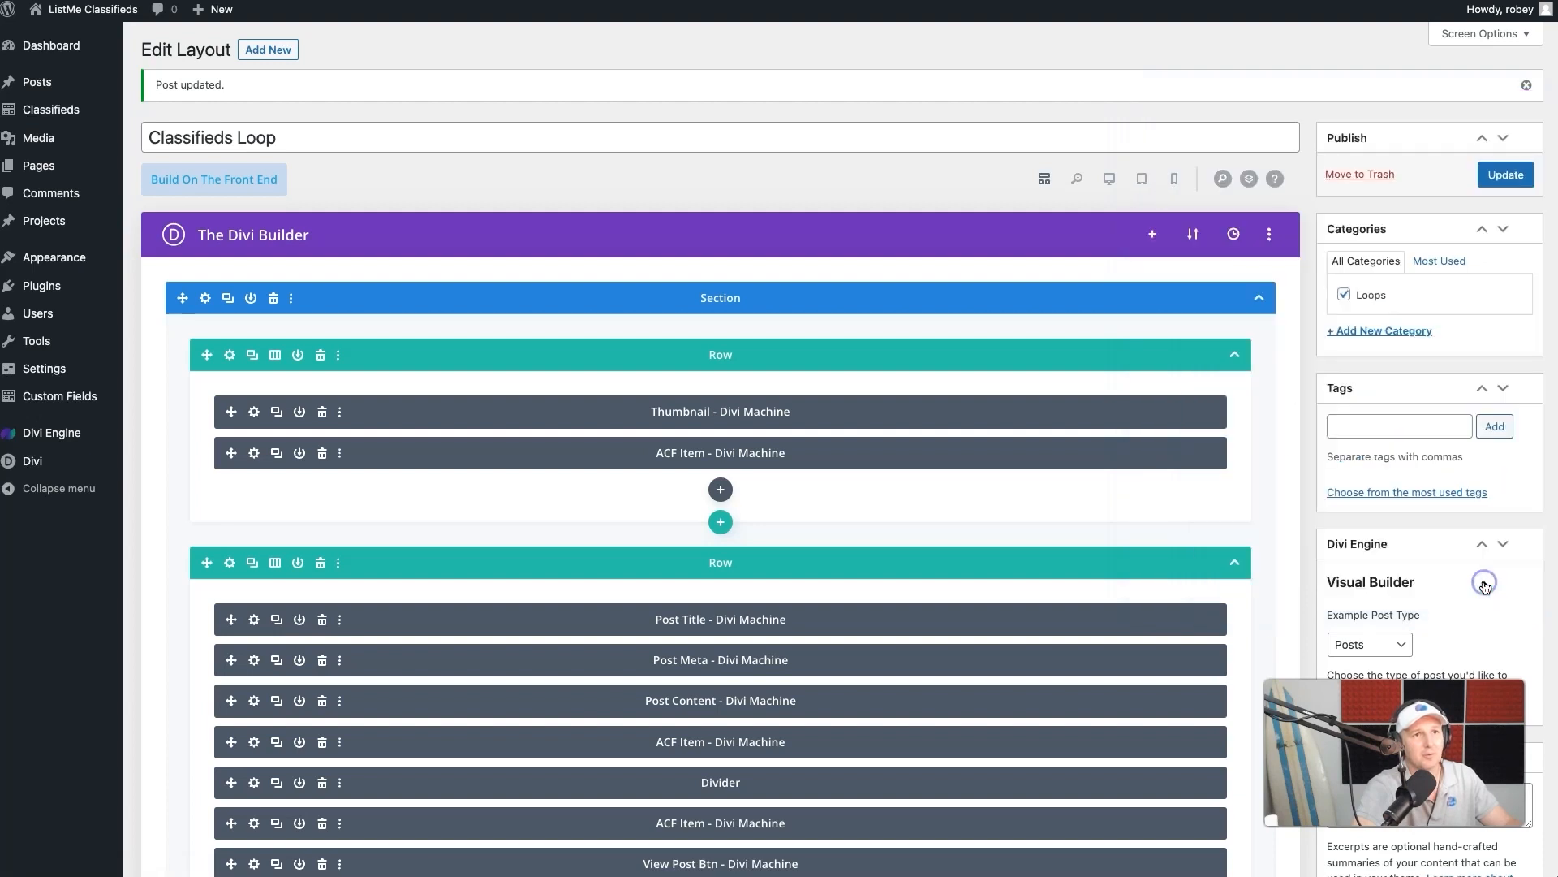
left_click(1508, 172)
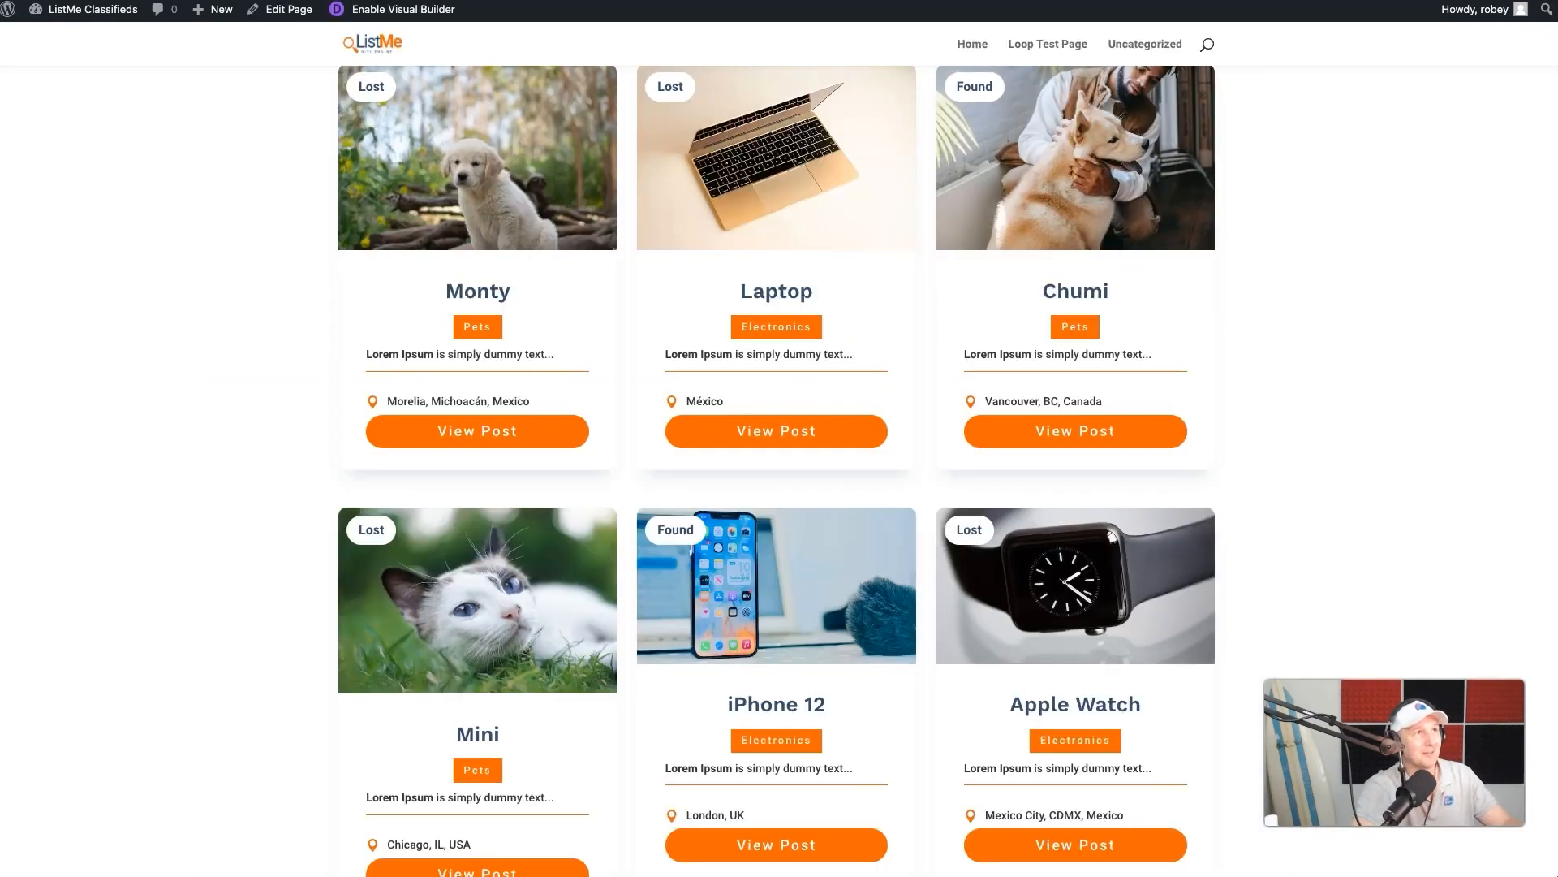
scroll(725, 342, "down", 1)
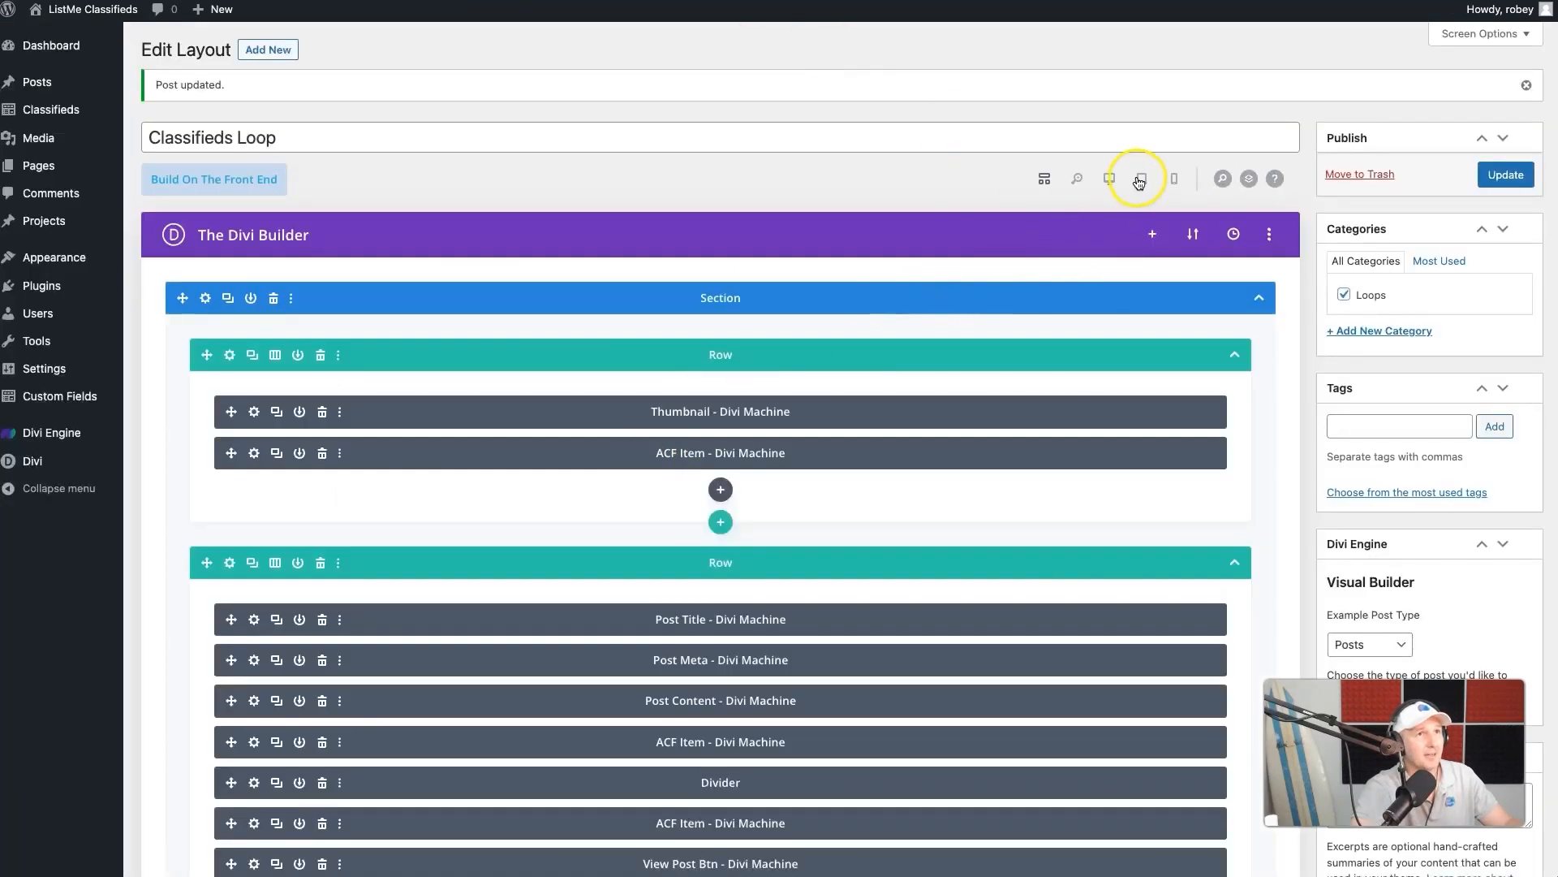
- Set the Post Content module's text color to #8995a2 and save the module
scroll(487, 688, "down", 3)
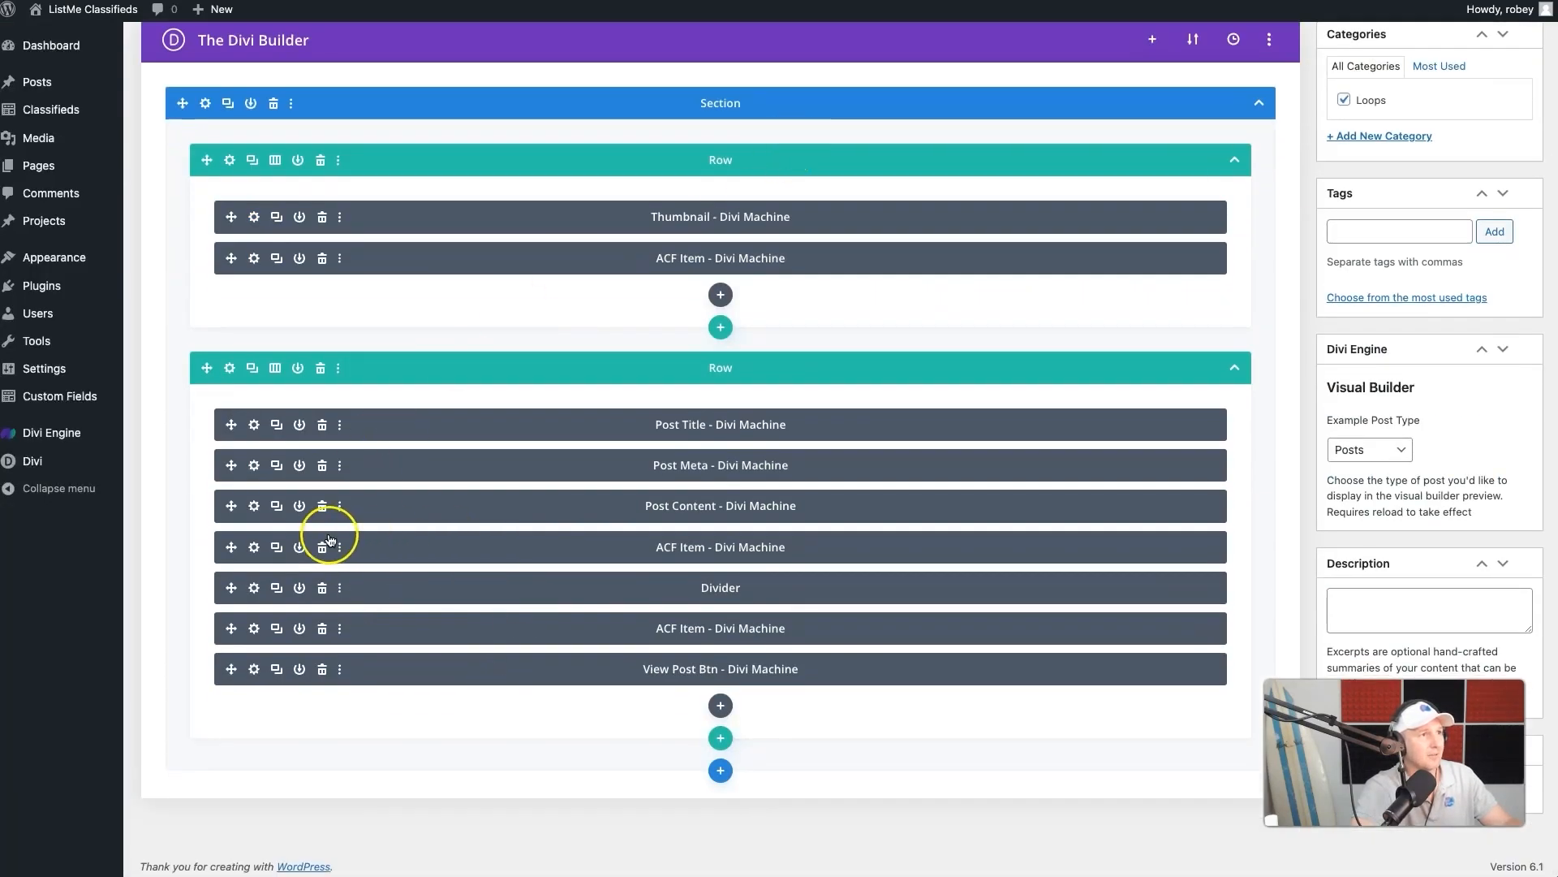
left_click(253, 505)
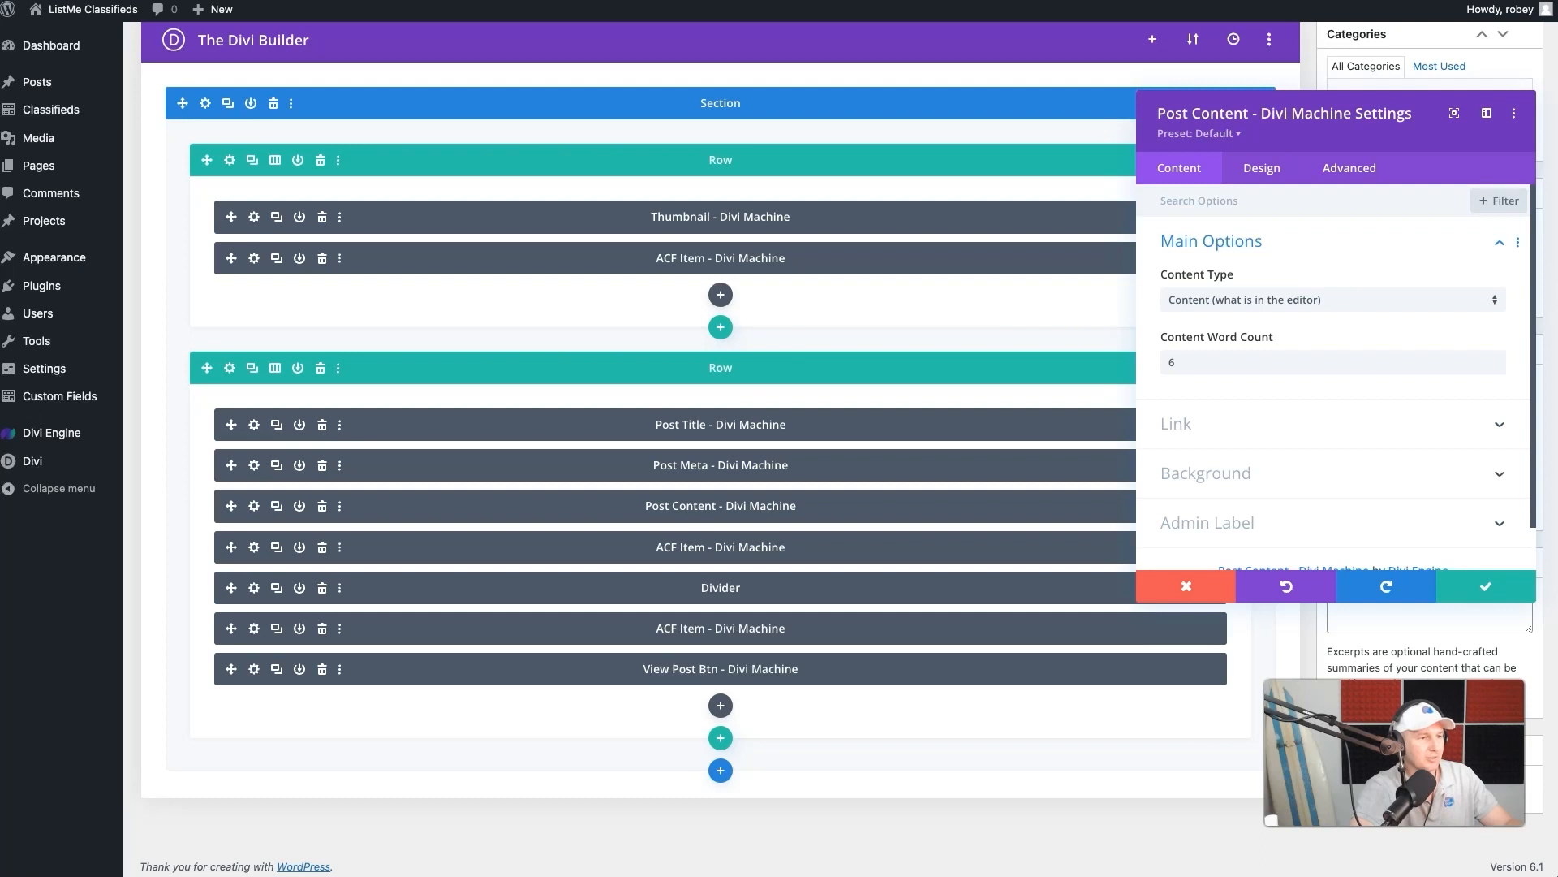
left_click(1268, 170)
left_click(1246, 247)
scroll(1202, 459, "down", 3)
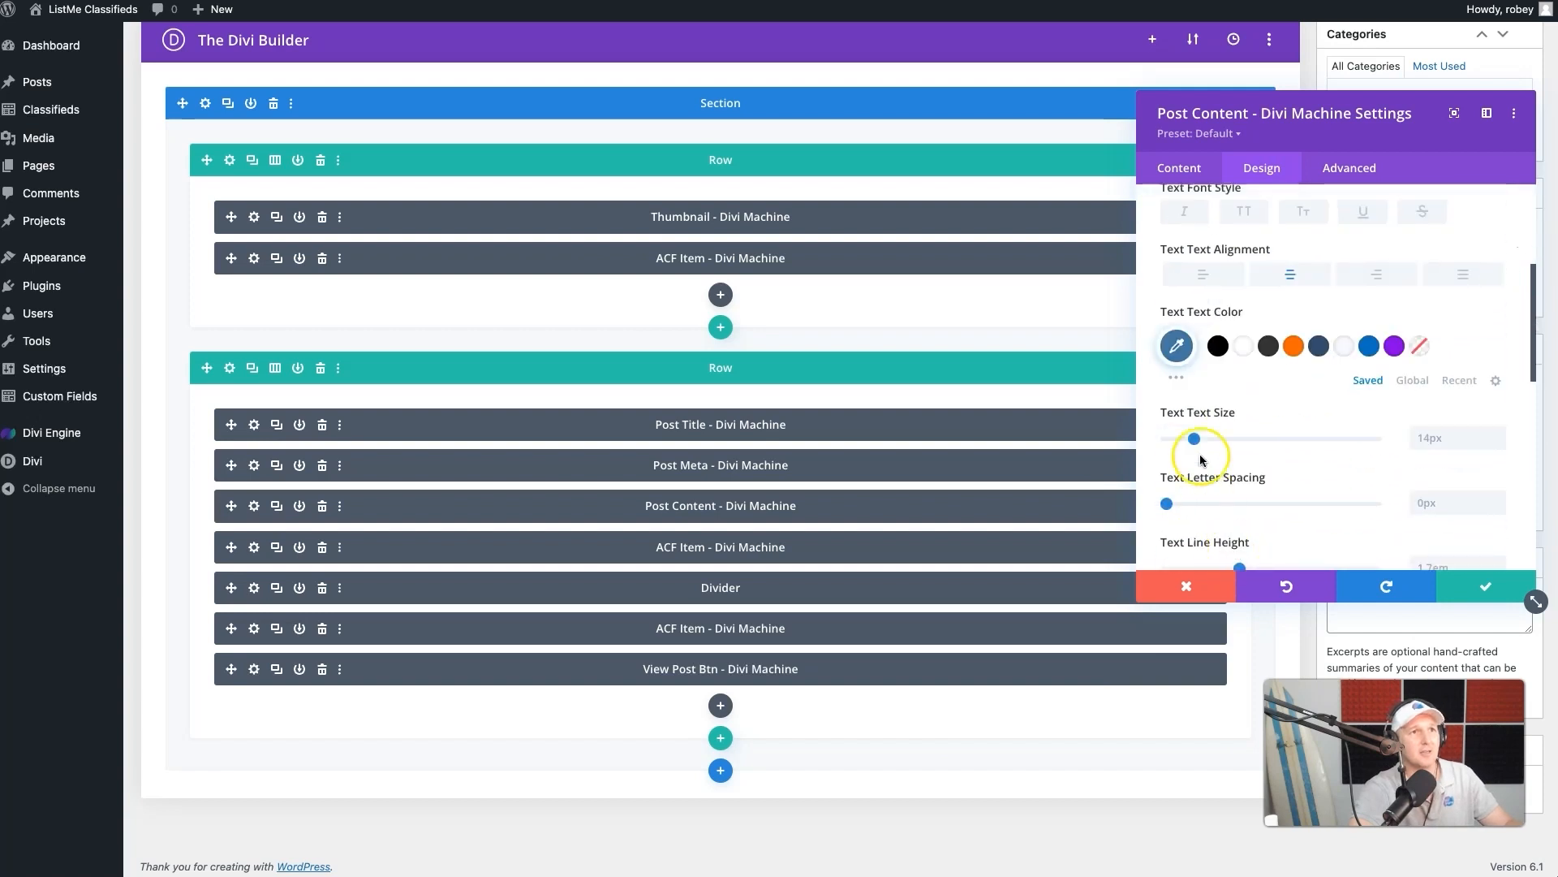
left_click(1177, 346)
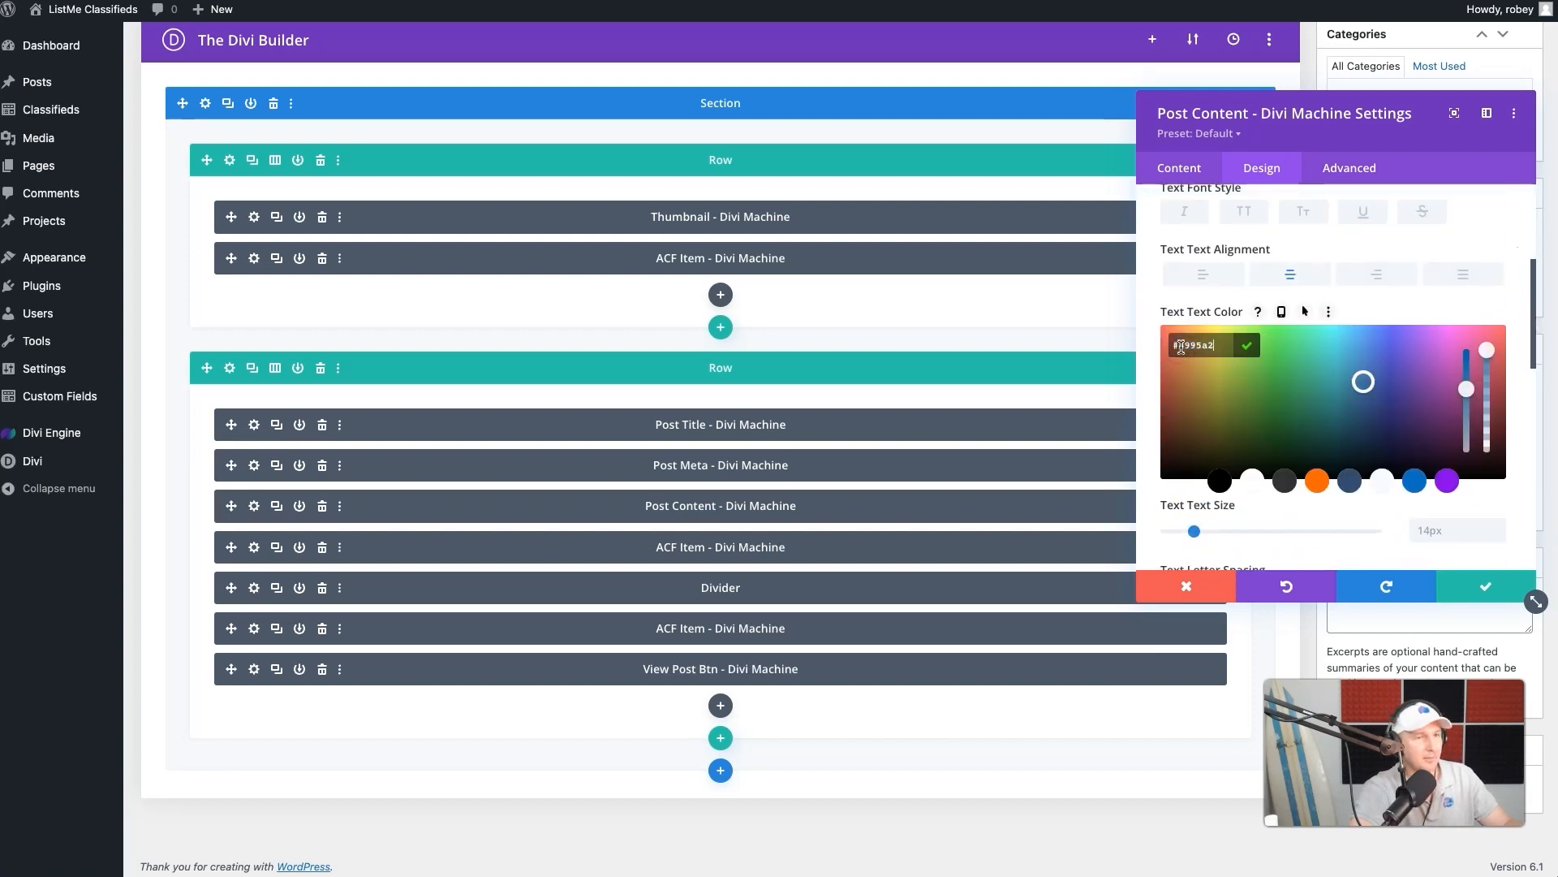
left_click(1252, 528)
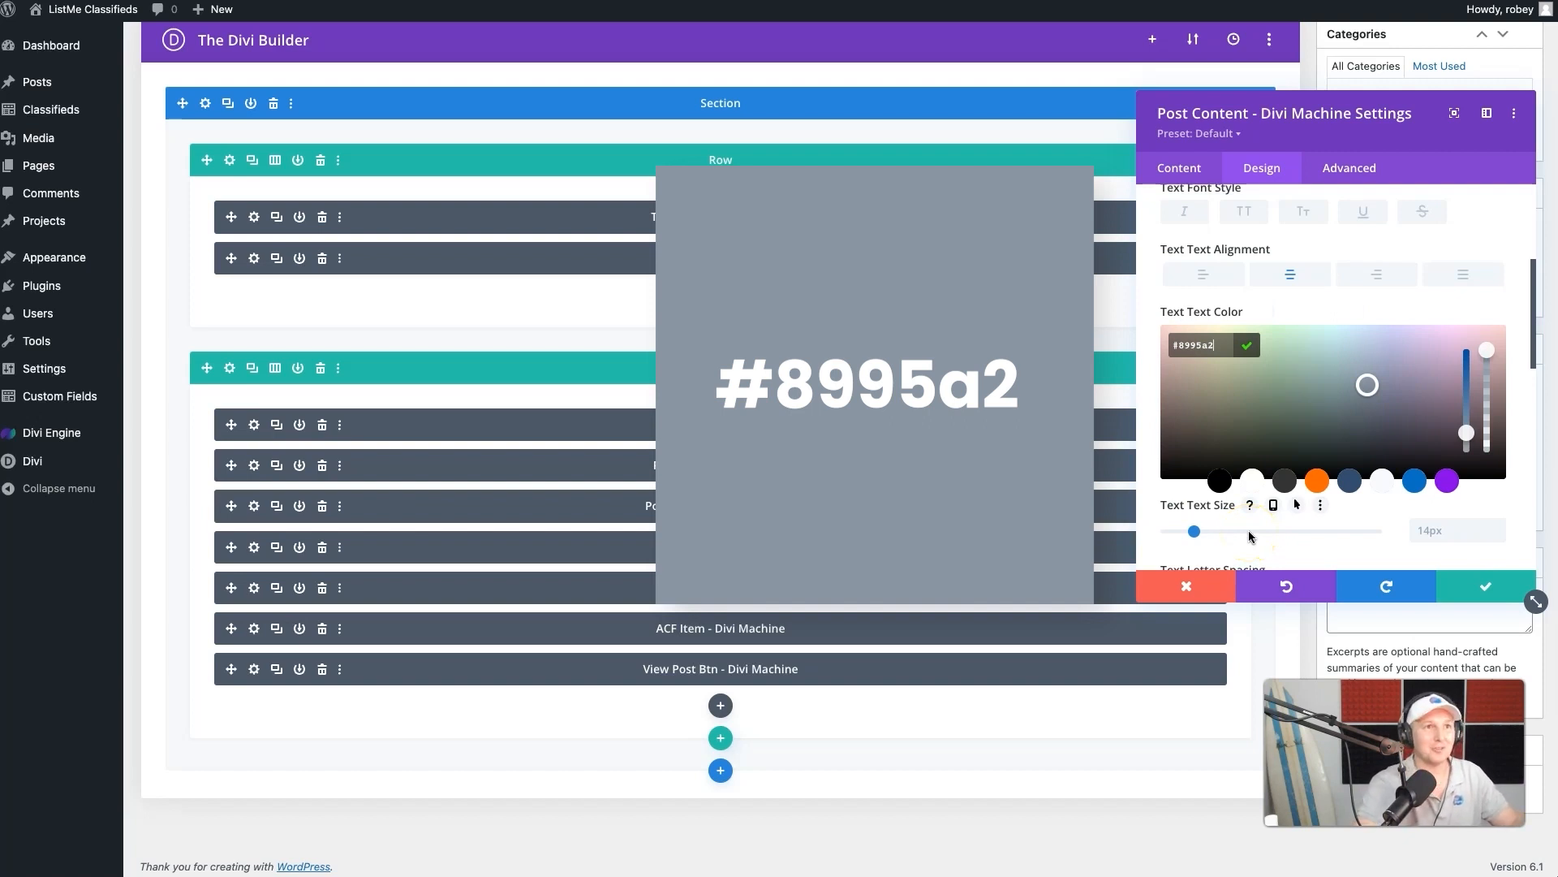
left_click(1479, 593)
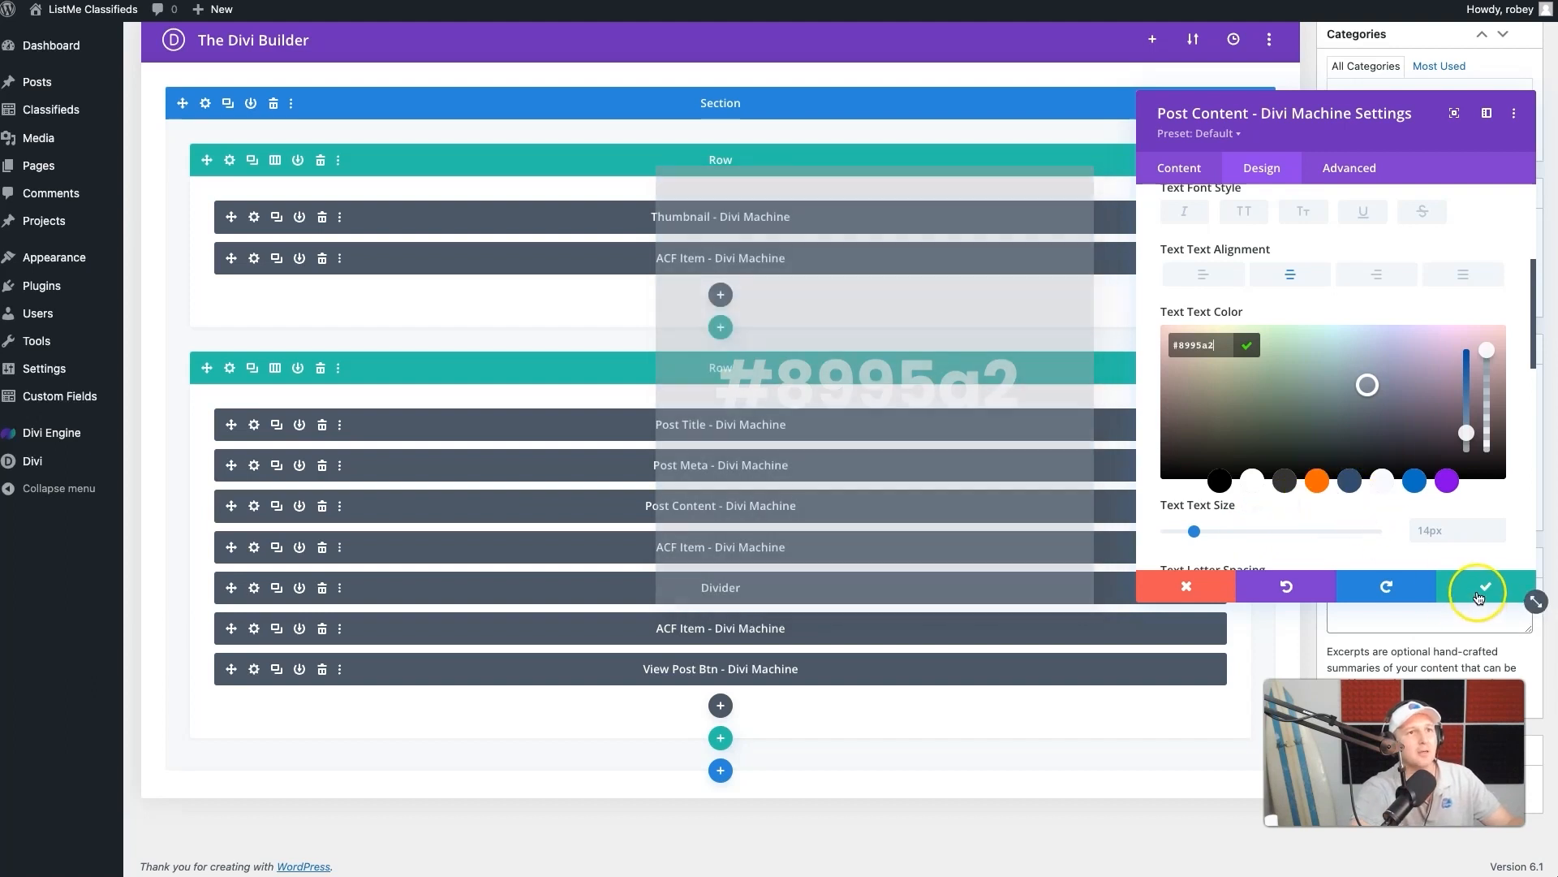
left_click(1479, 586)
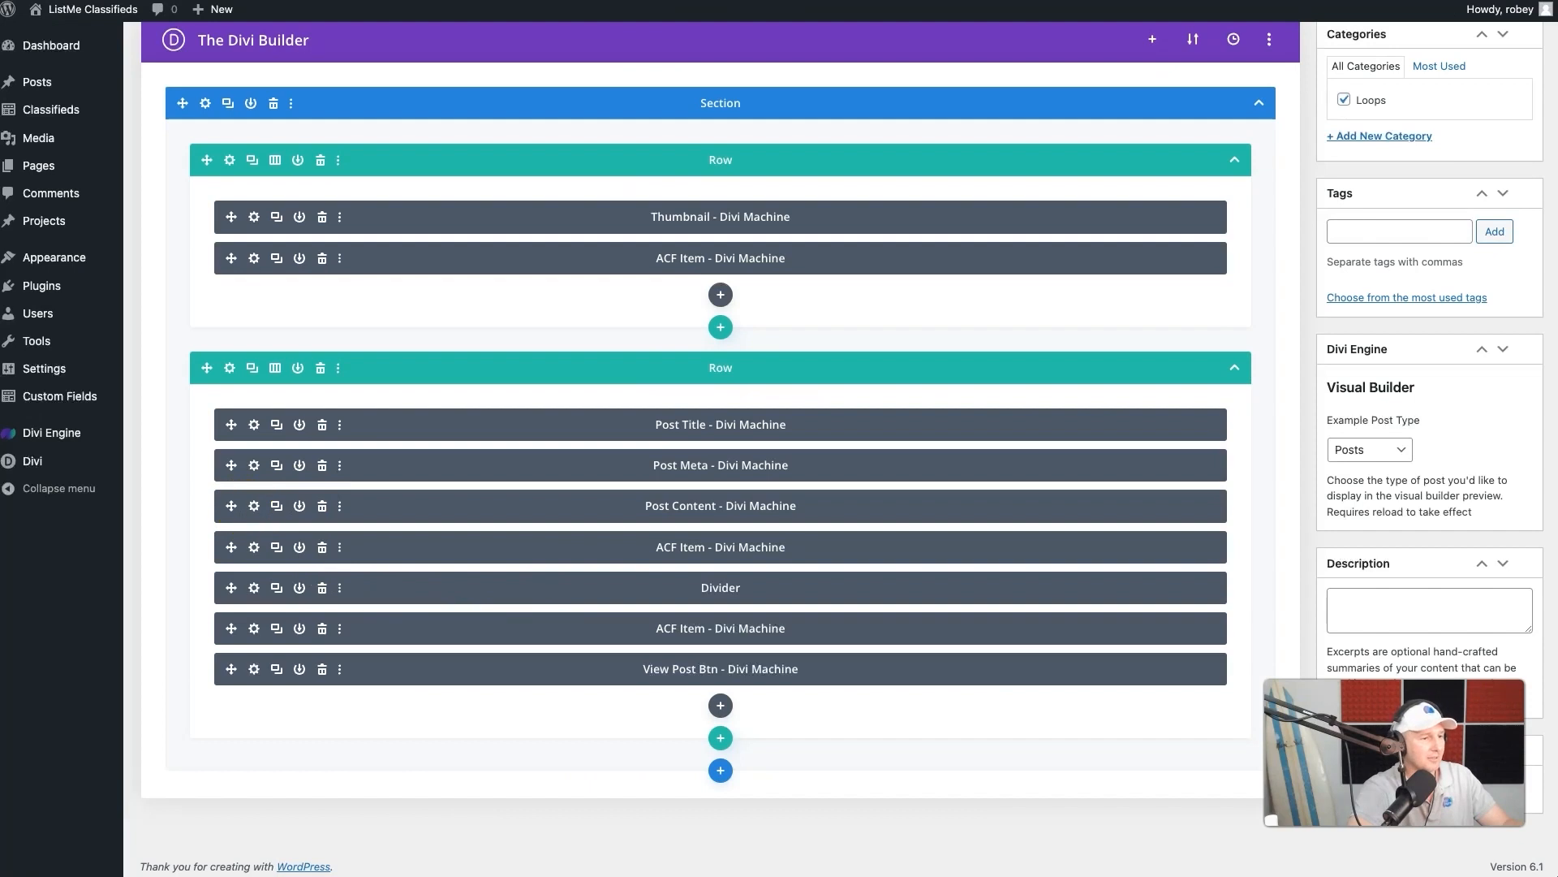
- Set the Post Content module's bottom padding to 10px, save it and check the listing cards on the live page
left_click(254, 506)
left_click(1262, 168)
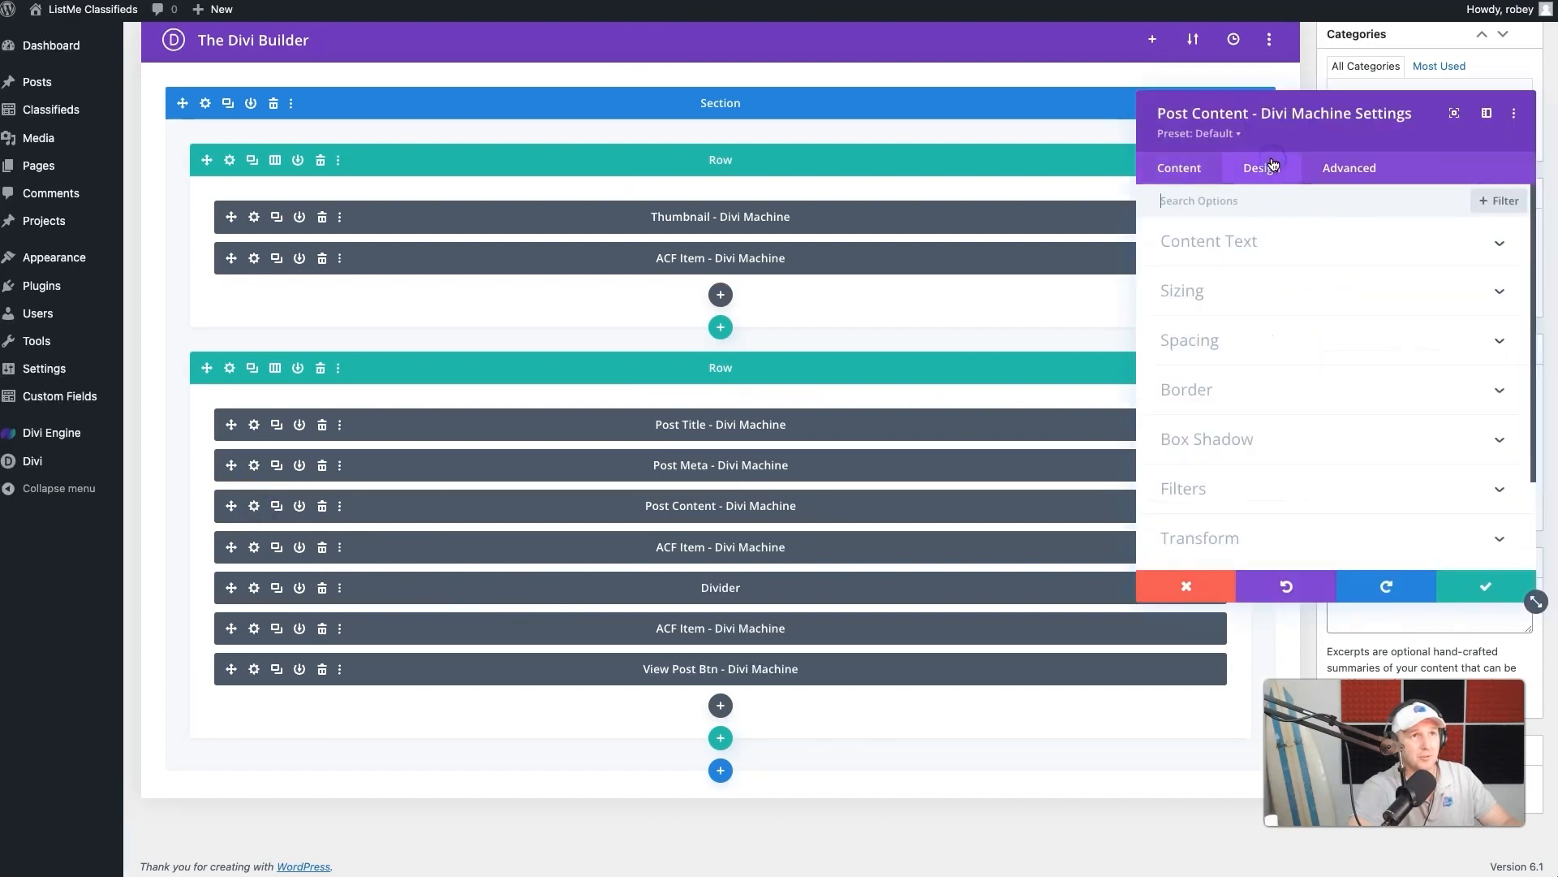
left_click(1239, 339)
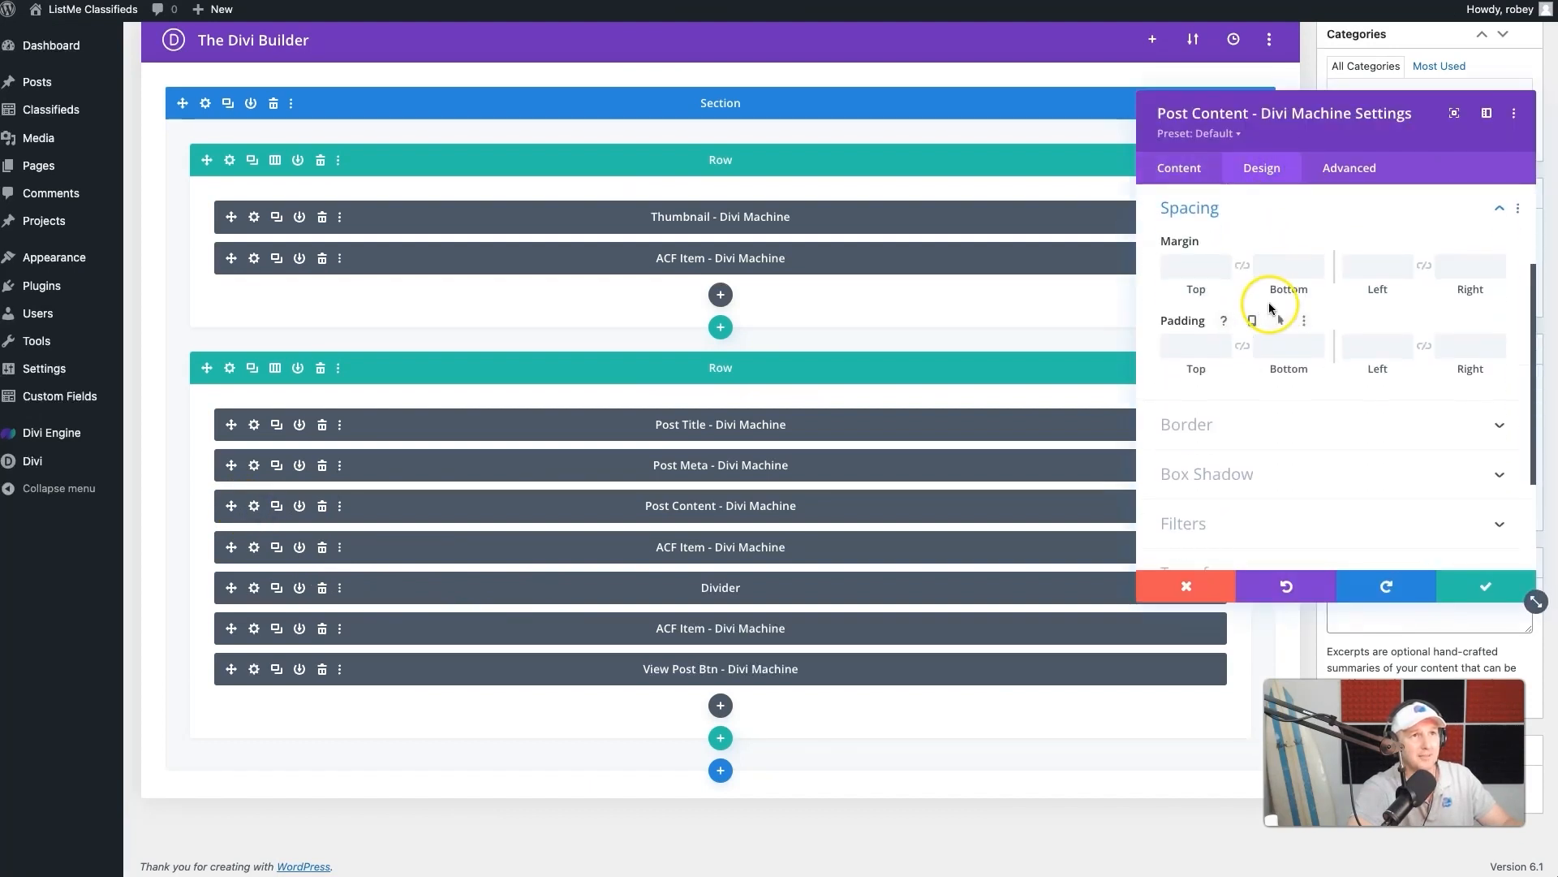
left_click(1276, 347)
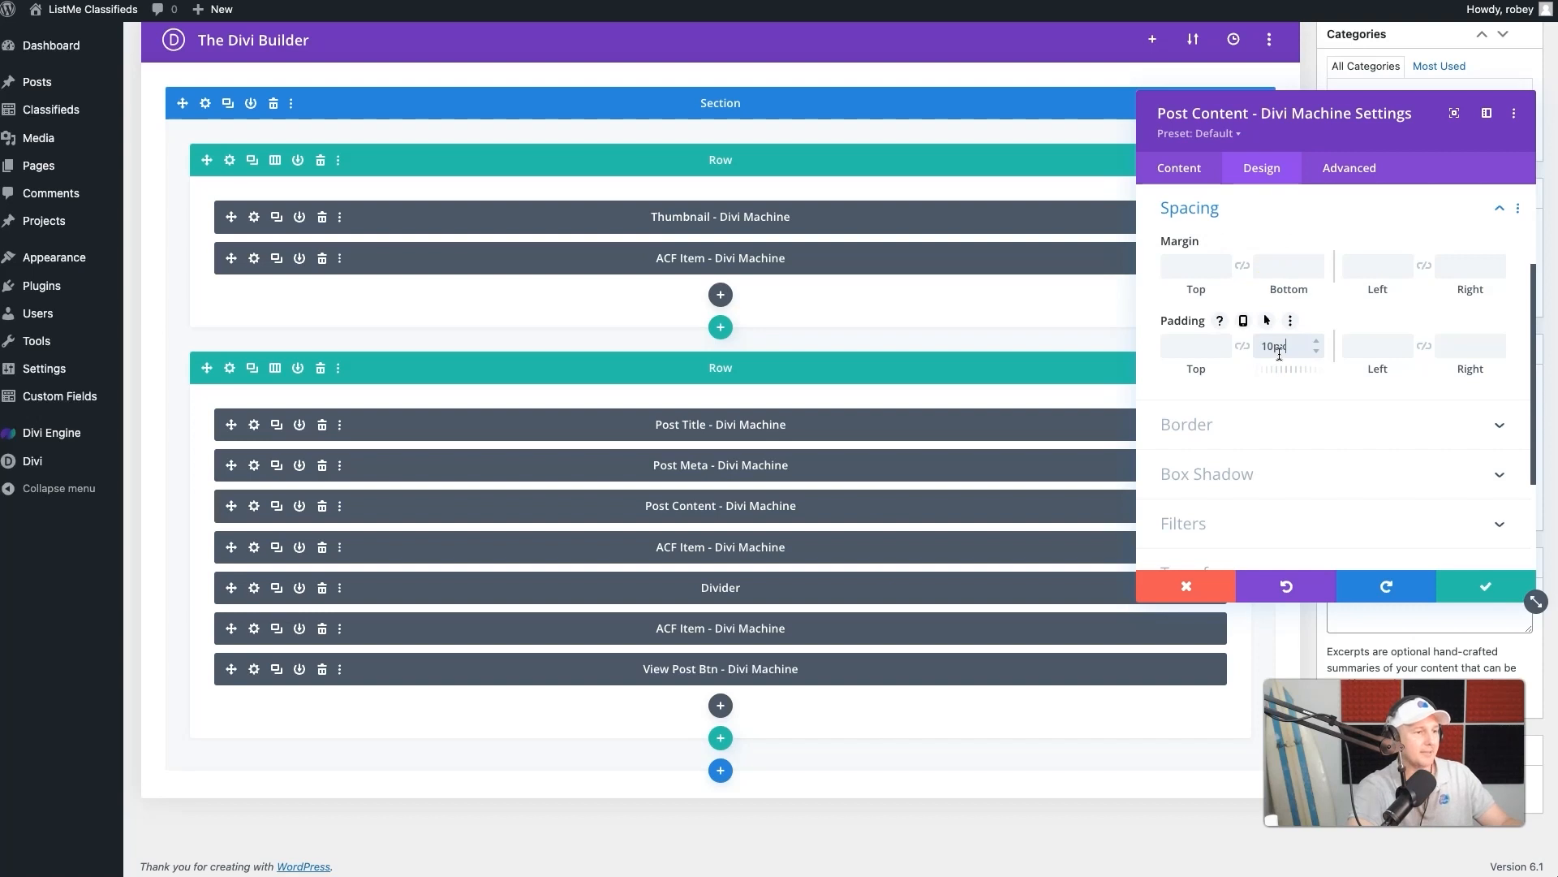
left_click(1461, 396)
left_click(1486, 588)
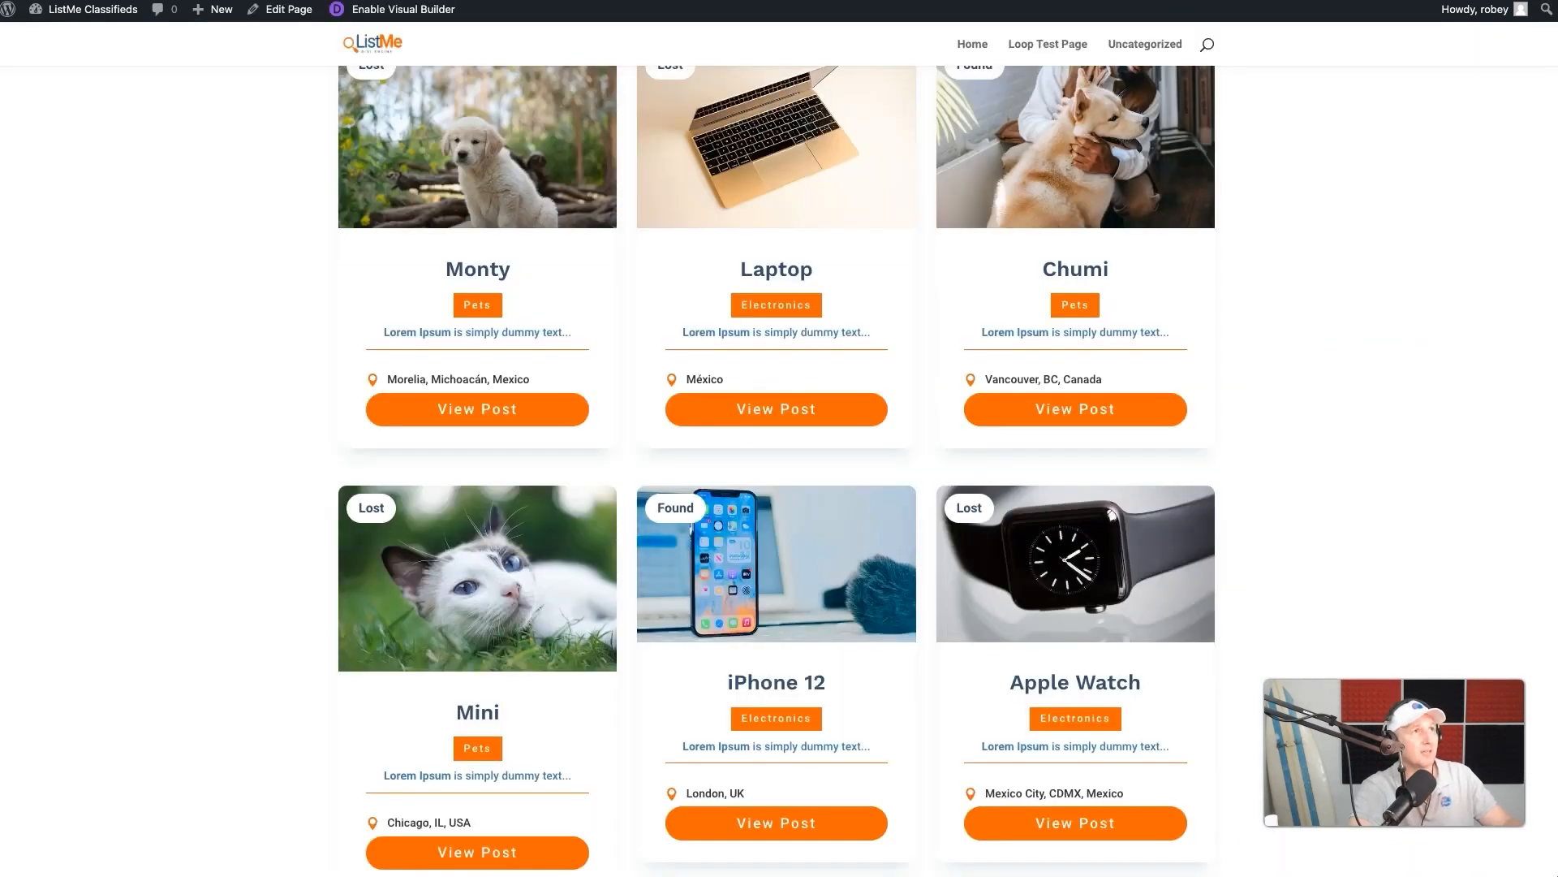
scroll(484, 318, "down", 1)
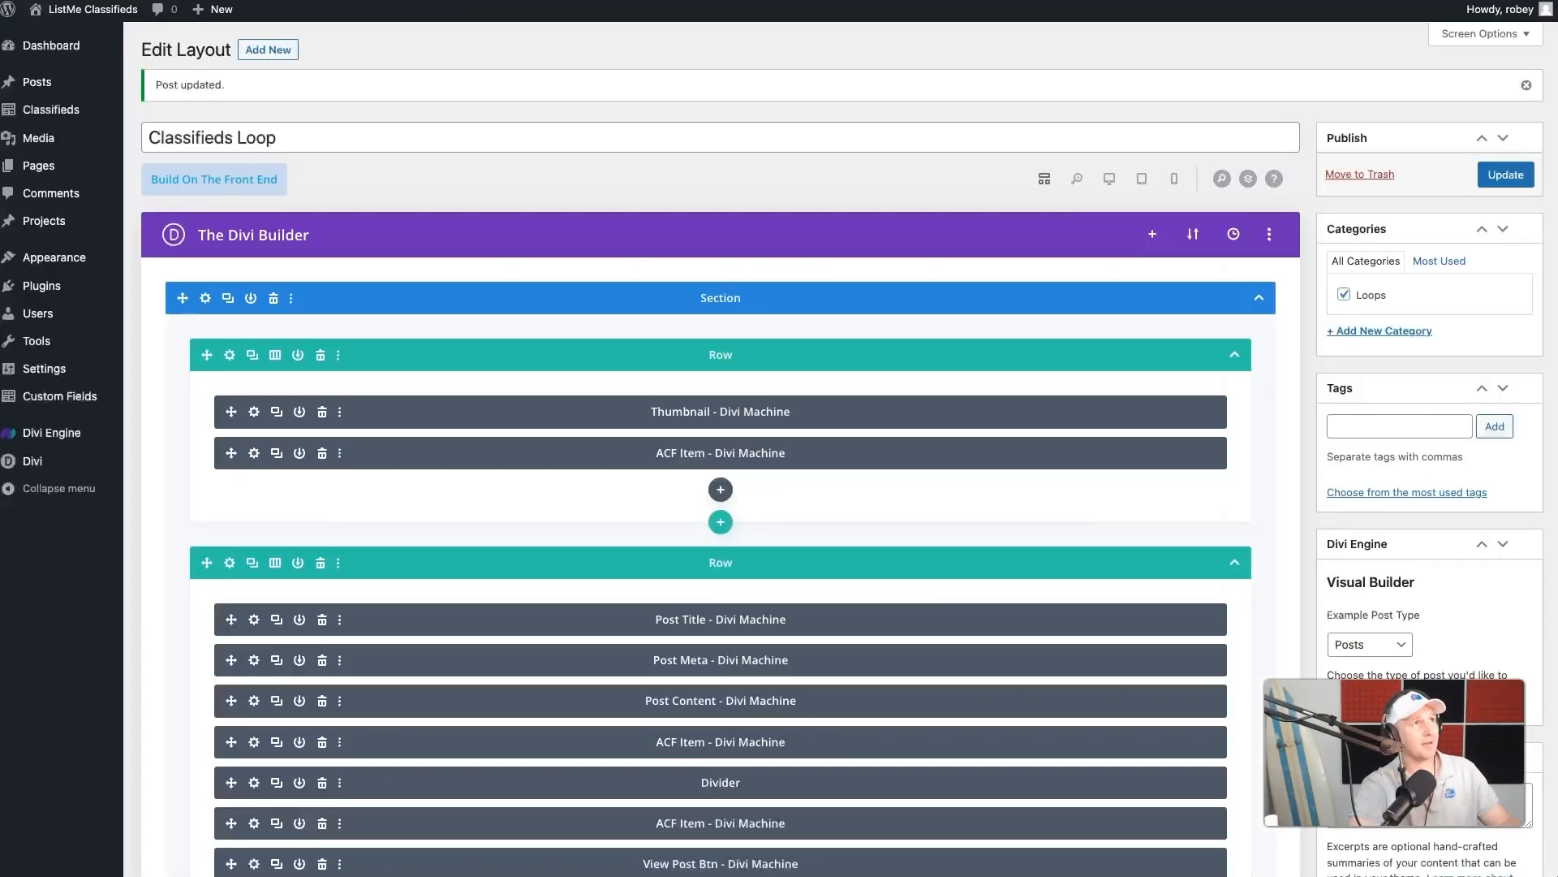
- Enable a custom icon font size of 20px for the Price ACF Item module in the second row
scroll(603, 524, "down", 3)
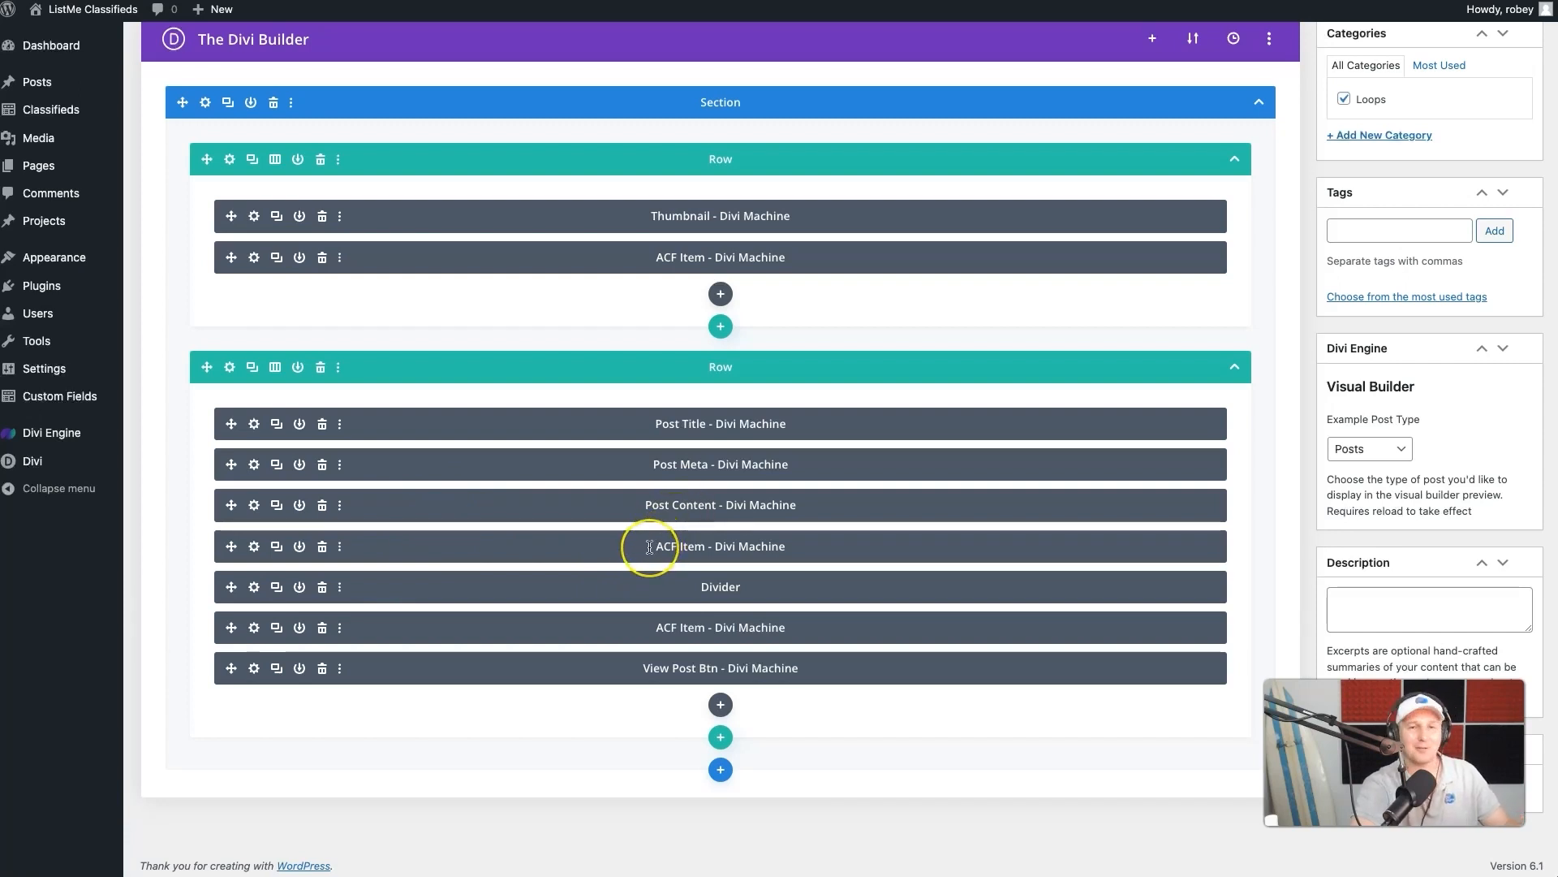
left_click(255, 546)
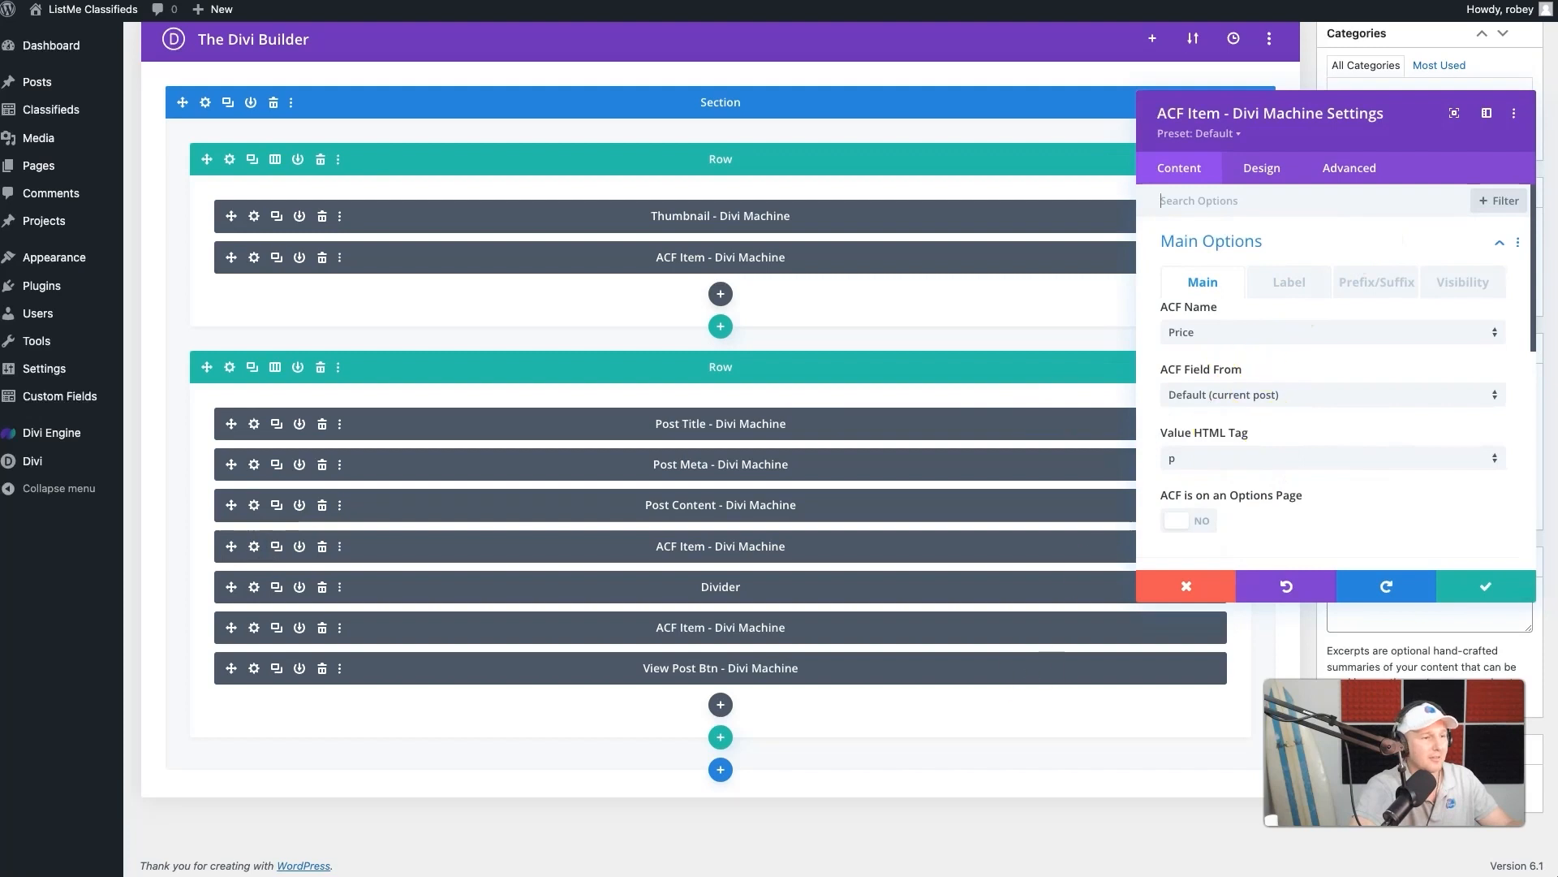
left_click(1263, 171)
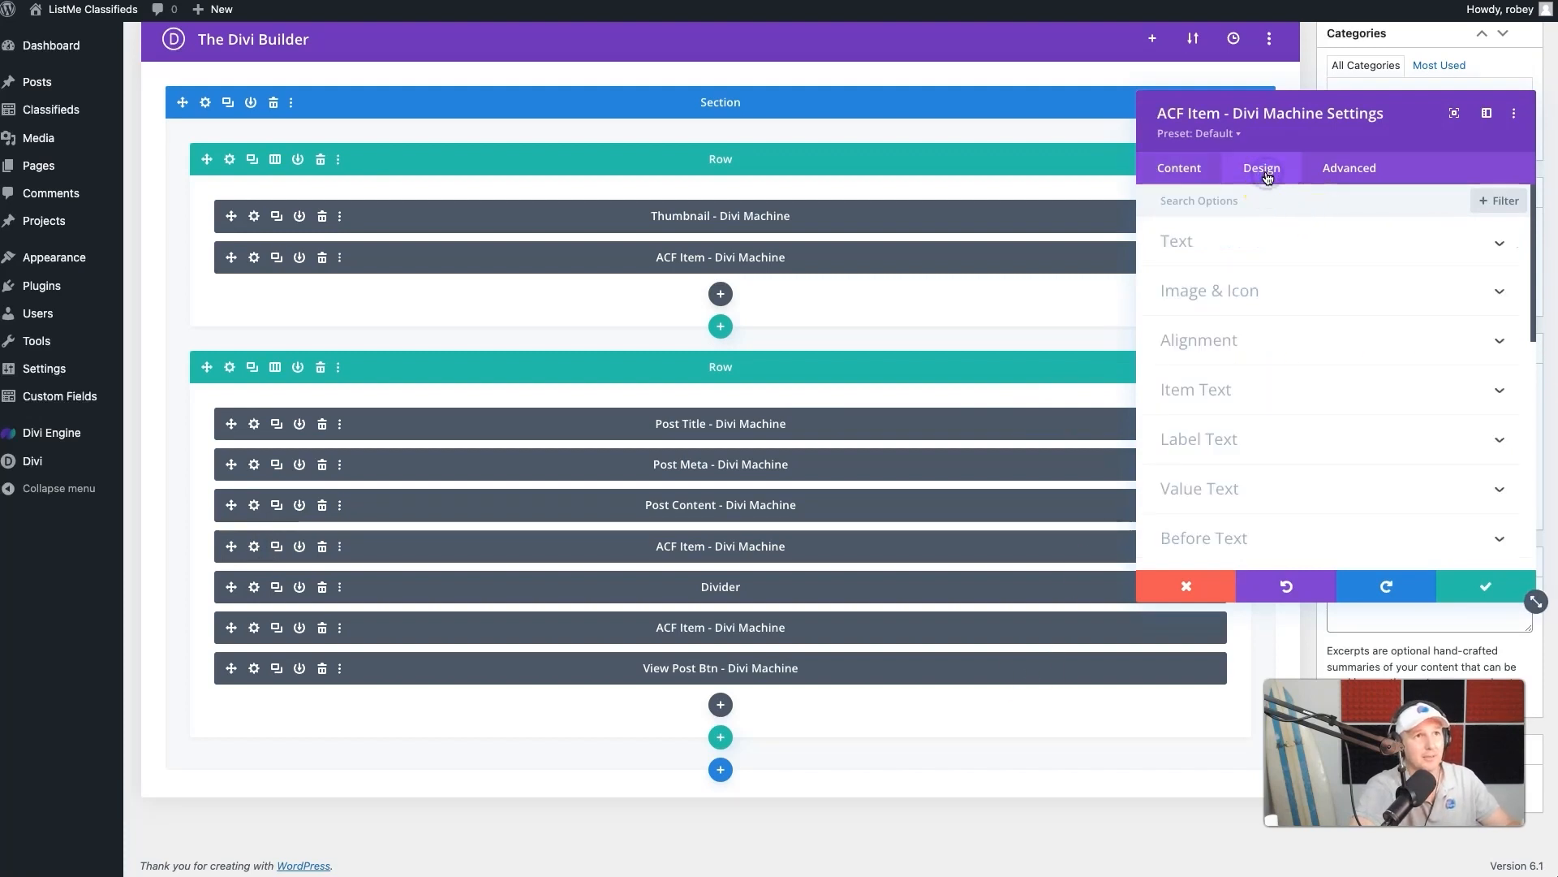
left_click(1246, 294)
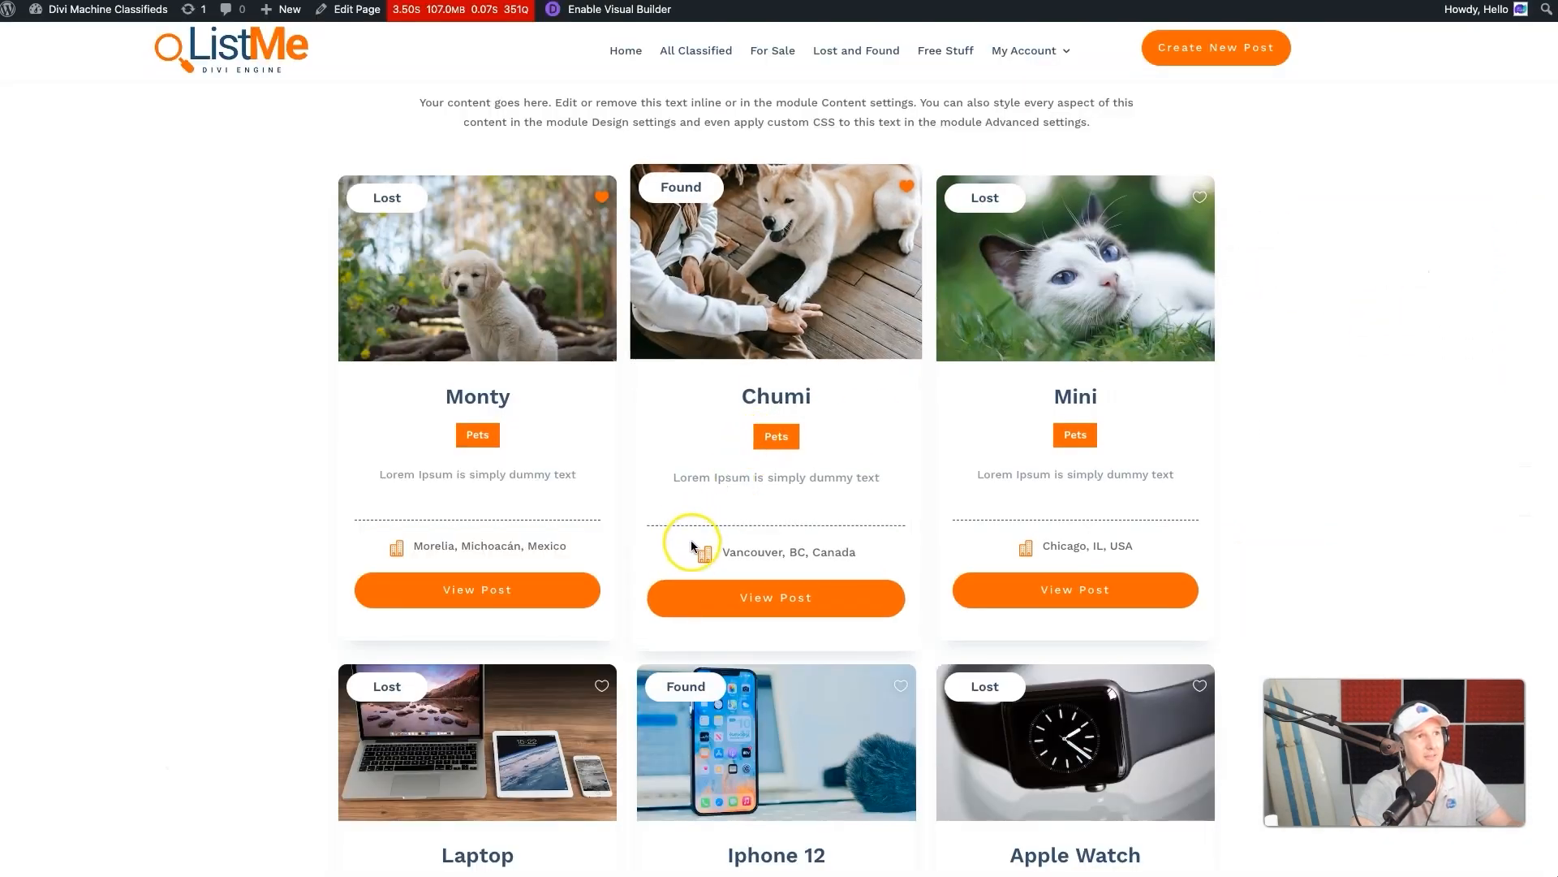
scroll(810, 511, "down", 10)
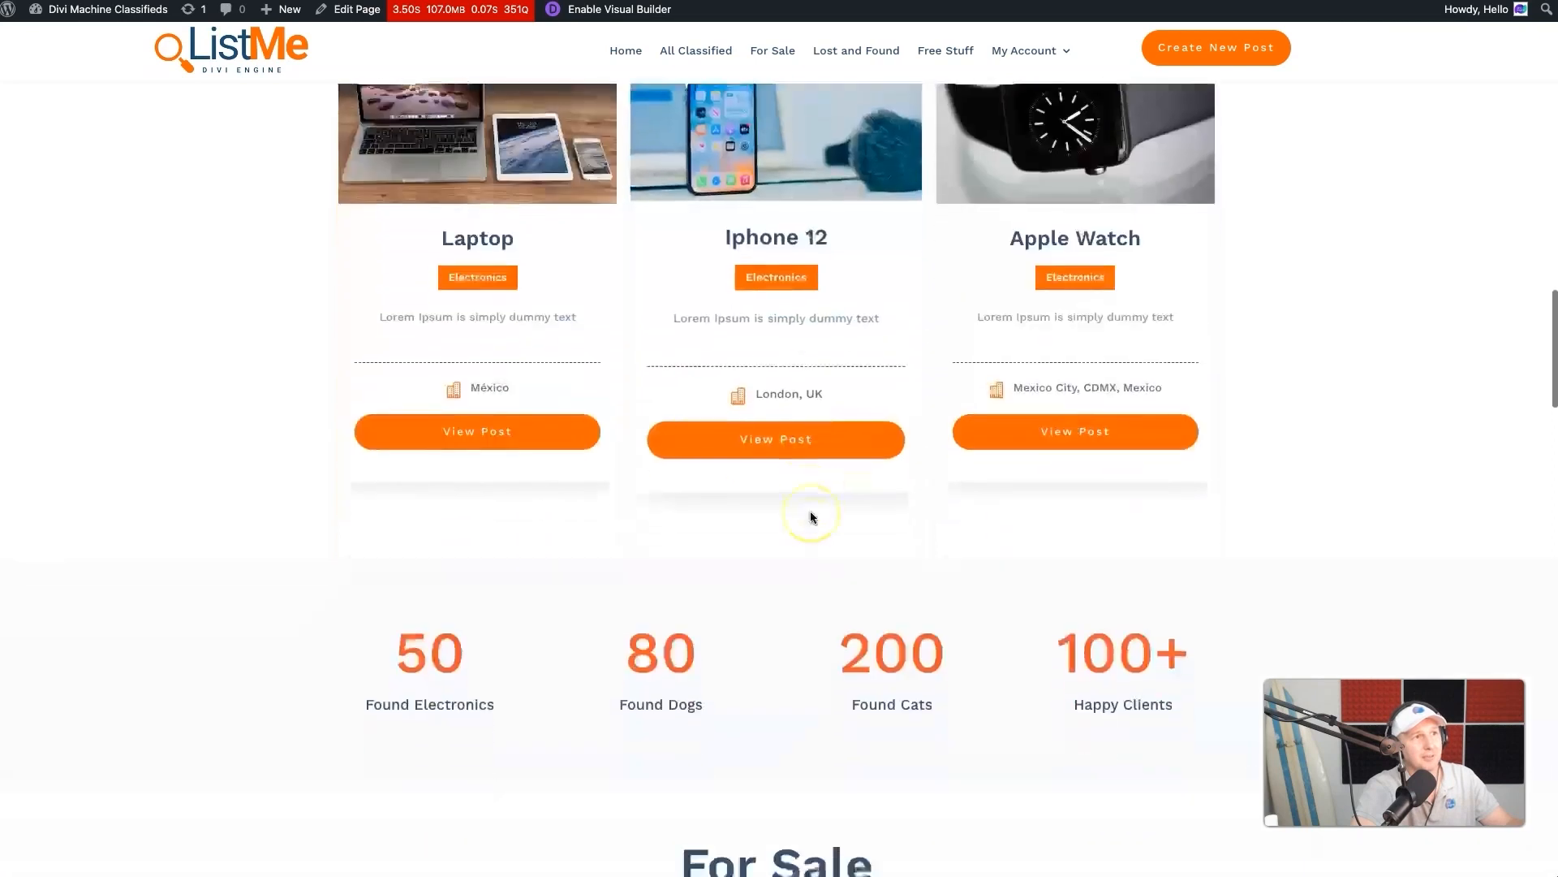
scroll(810, 517, "down", 4)
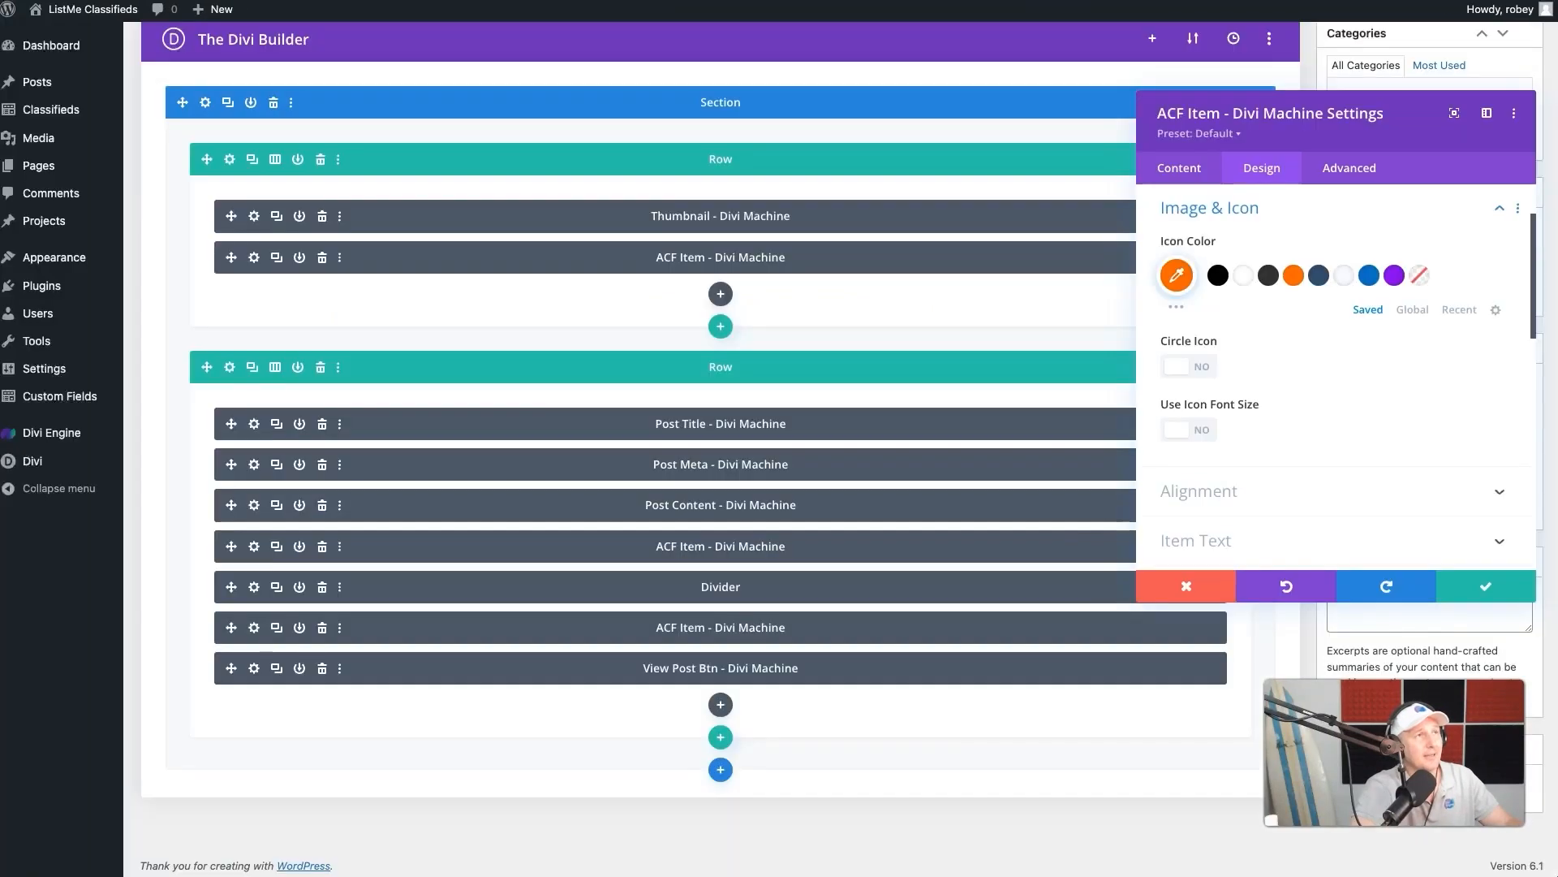
scroll(1323, 308, "up", 2)
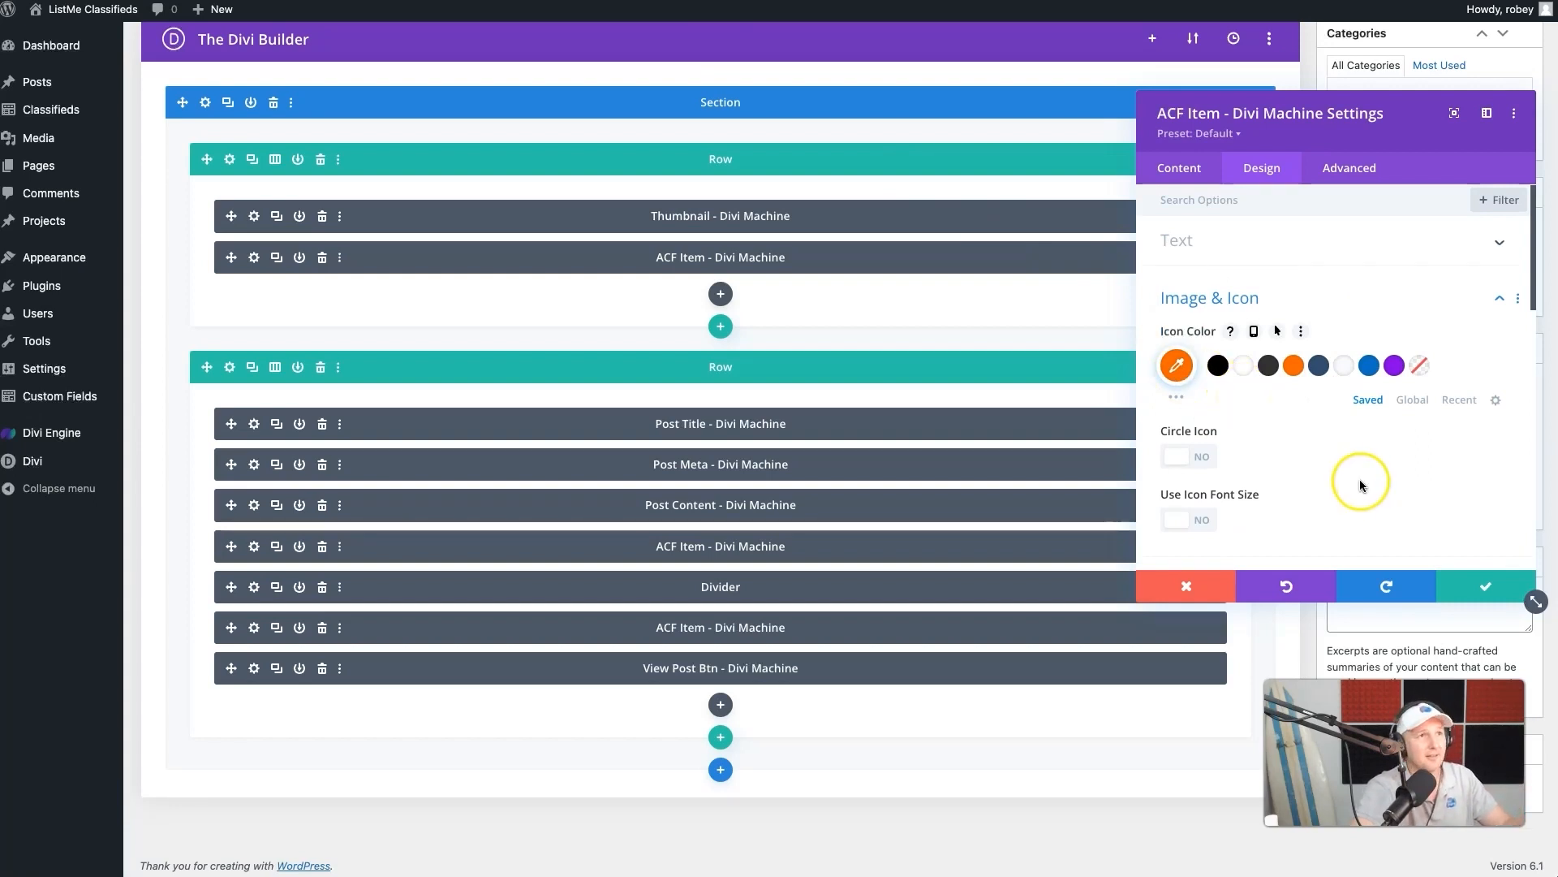
scroll(1406, 493, "down", 2)
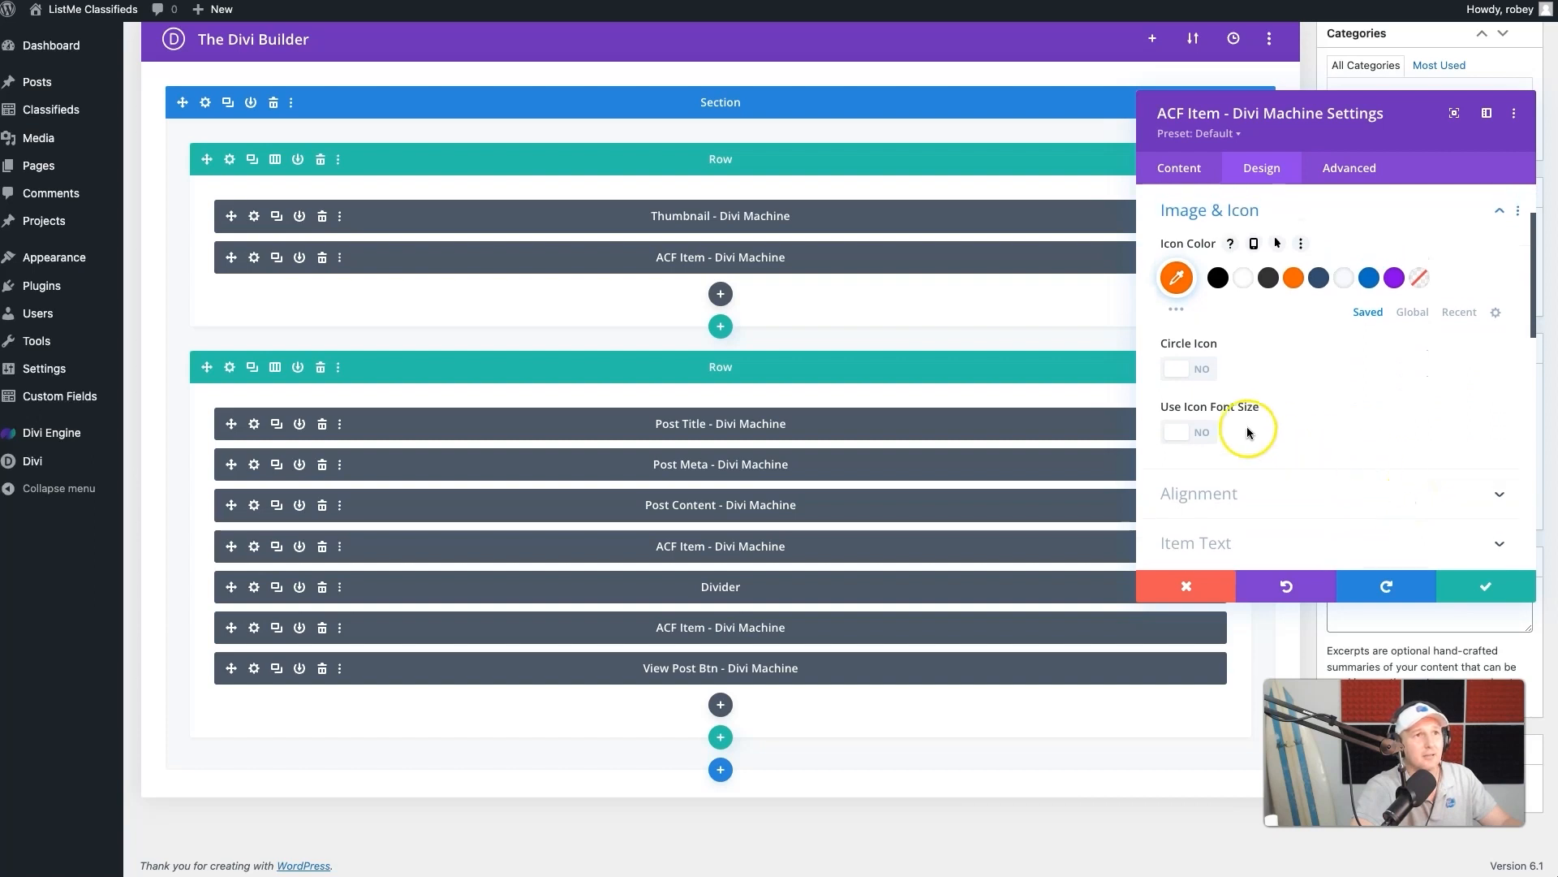
left_click(1191, 432)
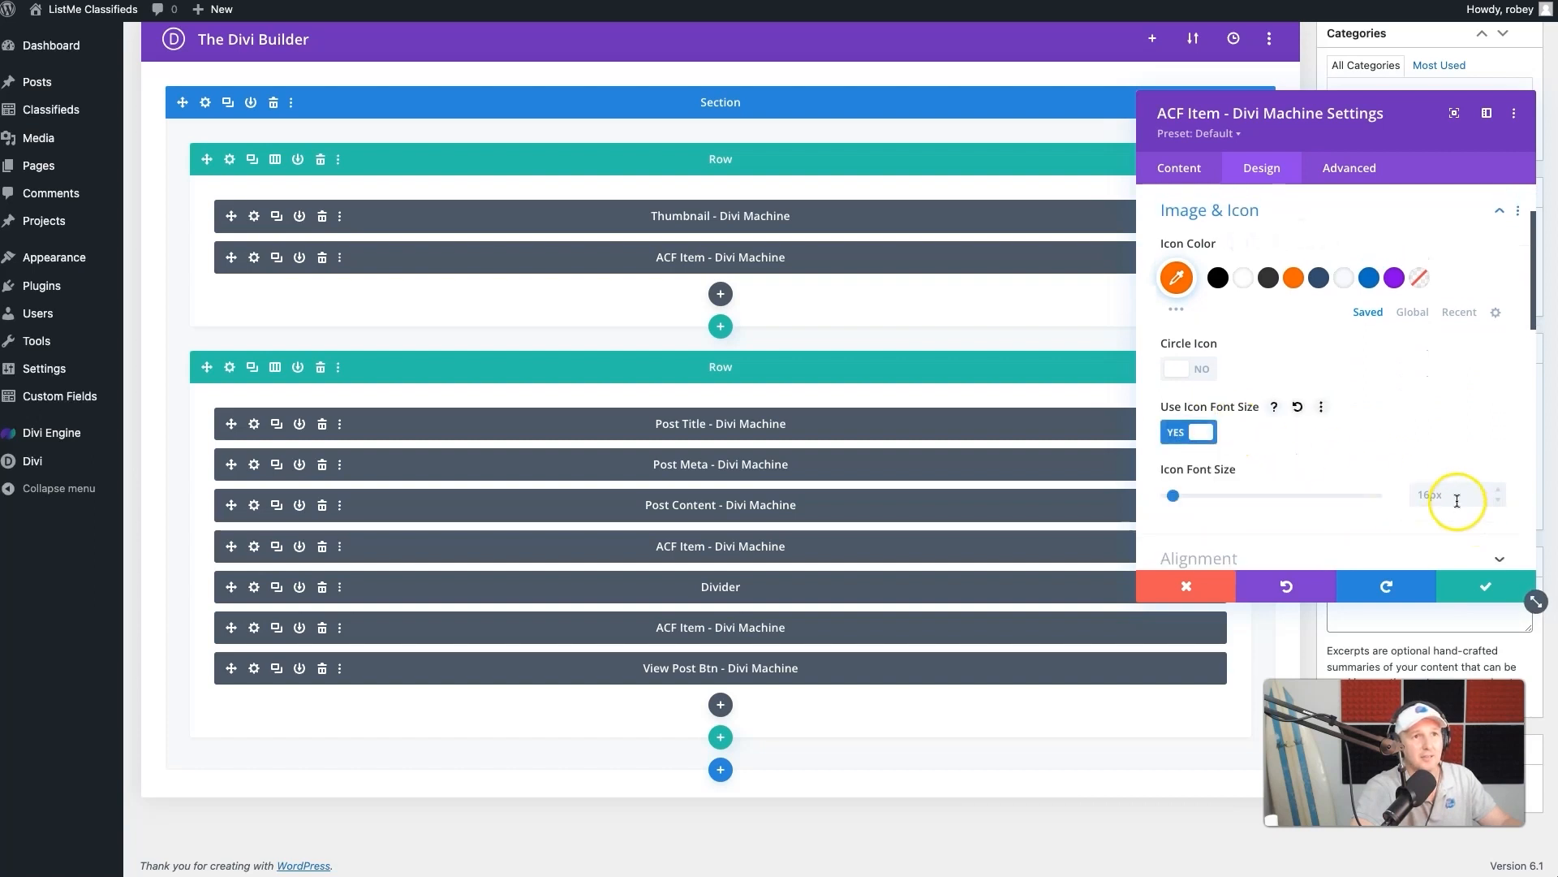
double_click(1498, 487)
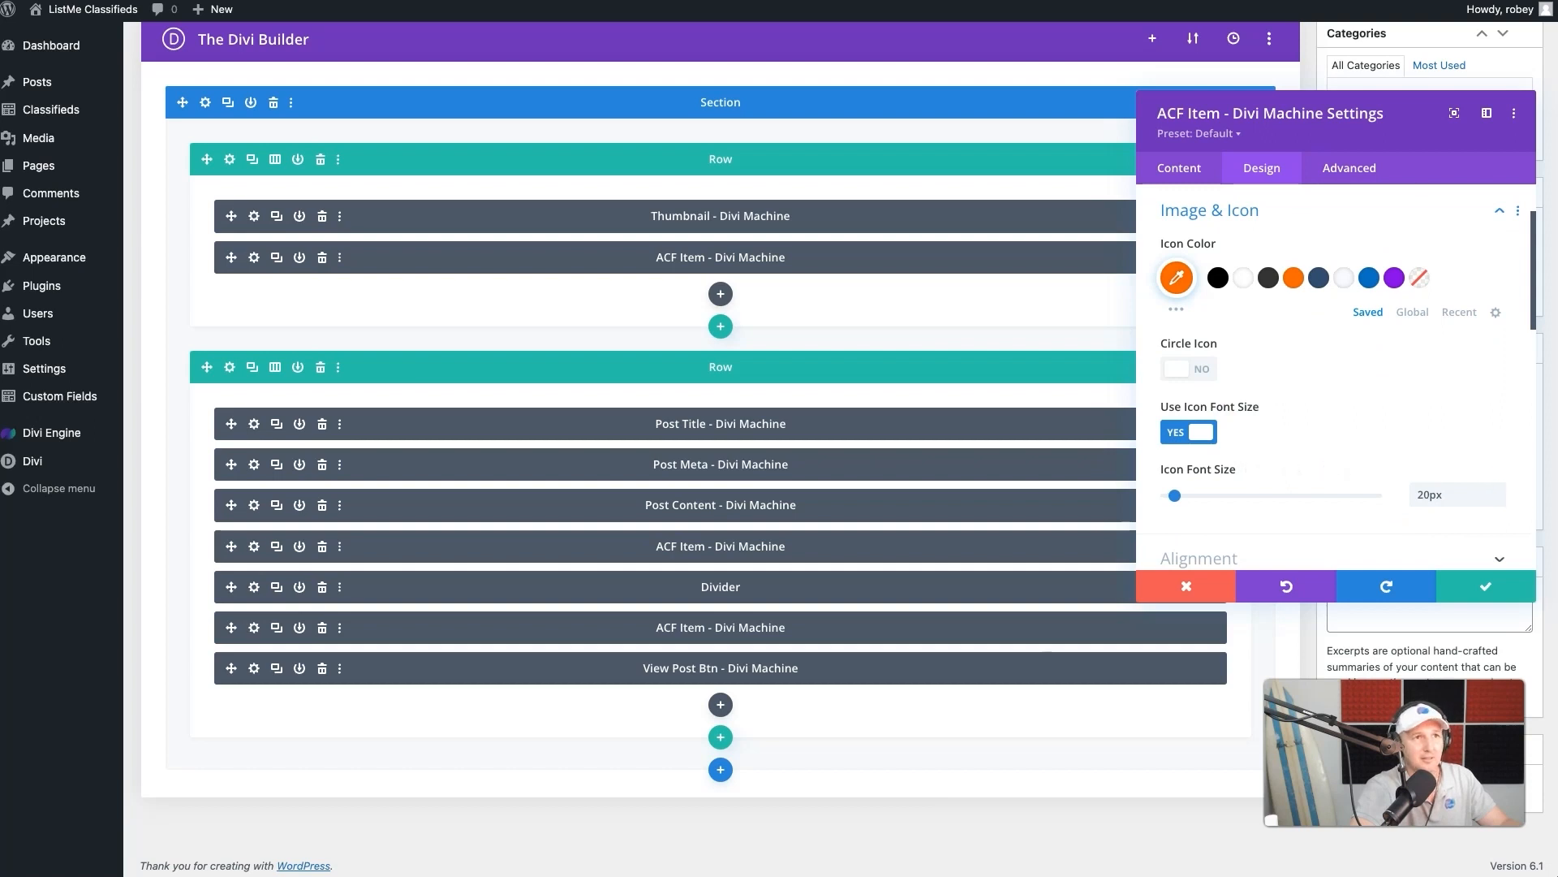
scroll(1402, 479, "down", 4)
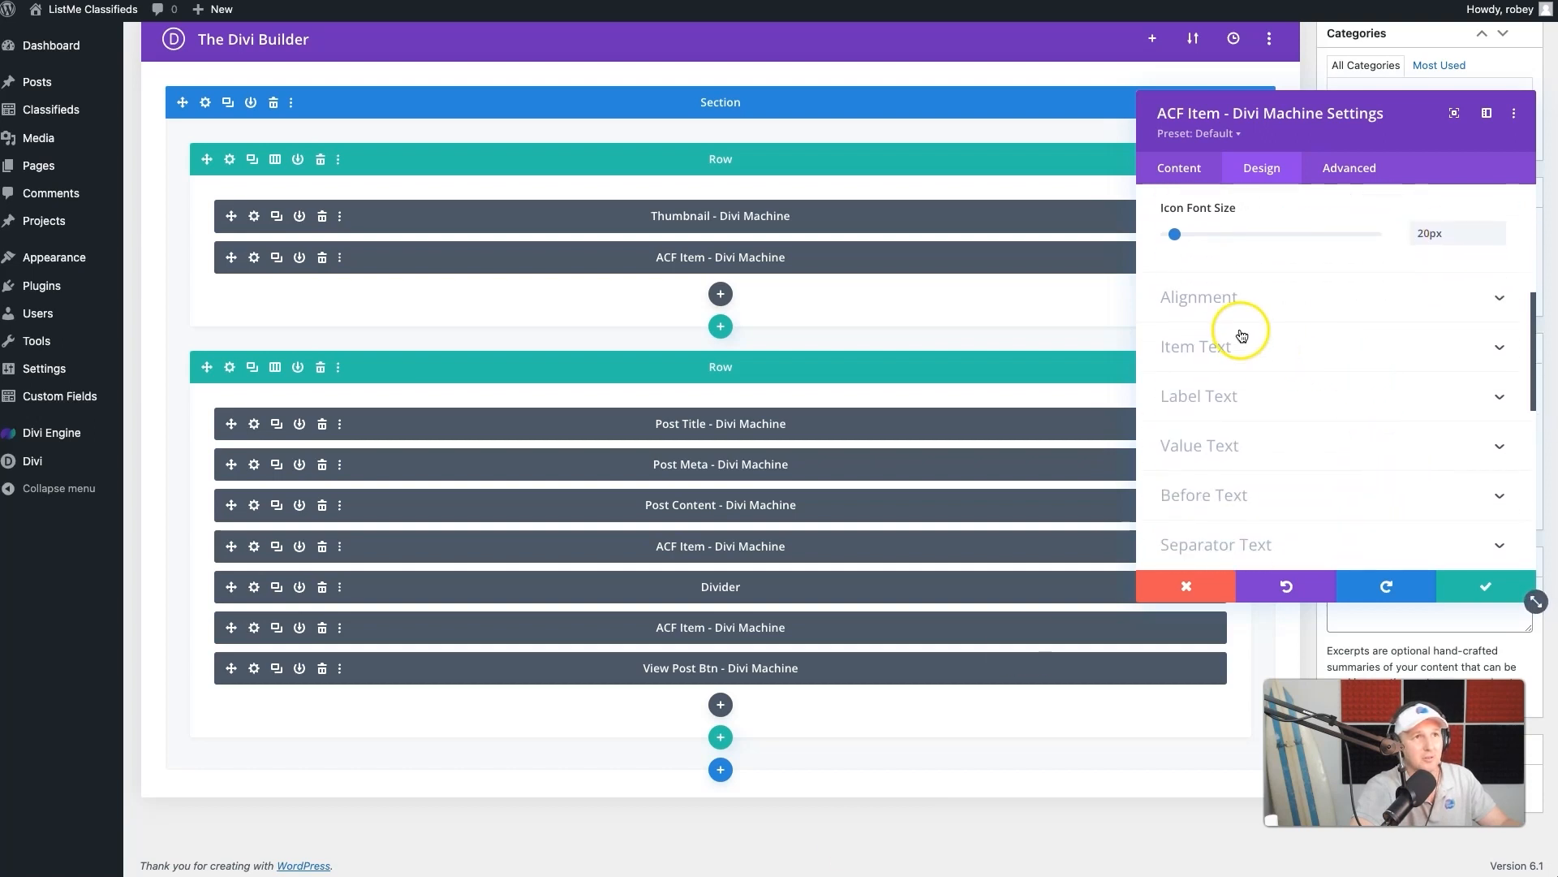
- Center the Price ACF item and make its item text Semi Bold, center-aligned and dark blue #334e6f
left_click(1248, 299)
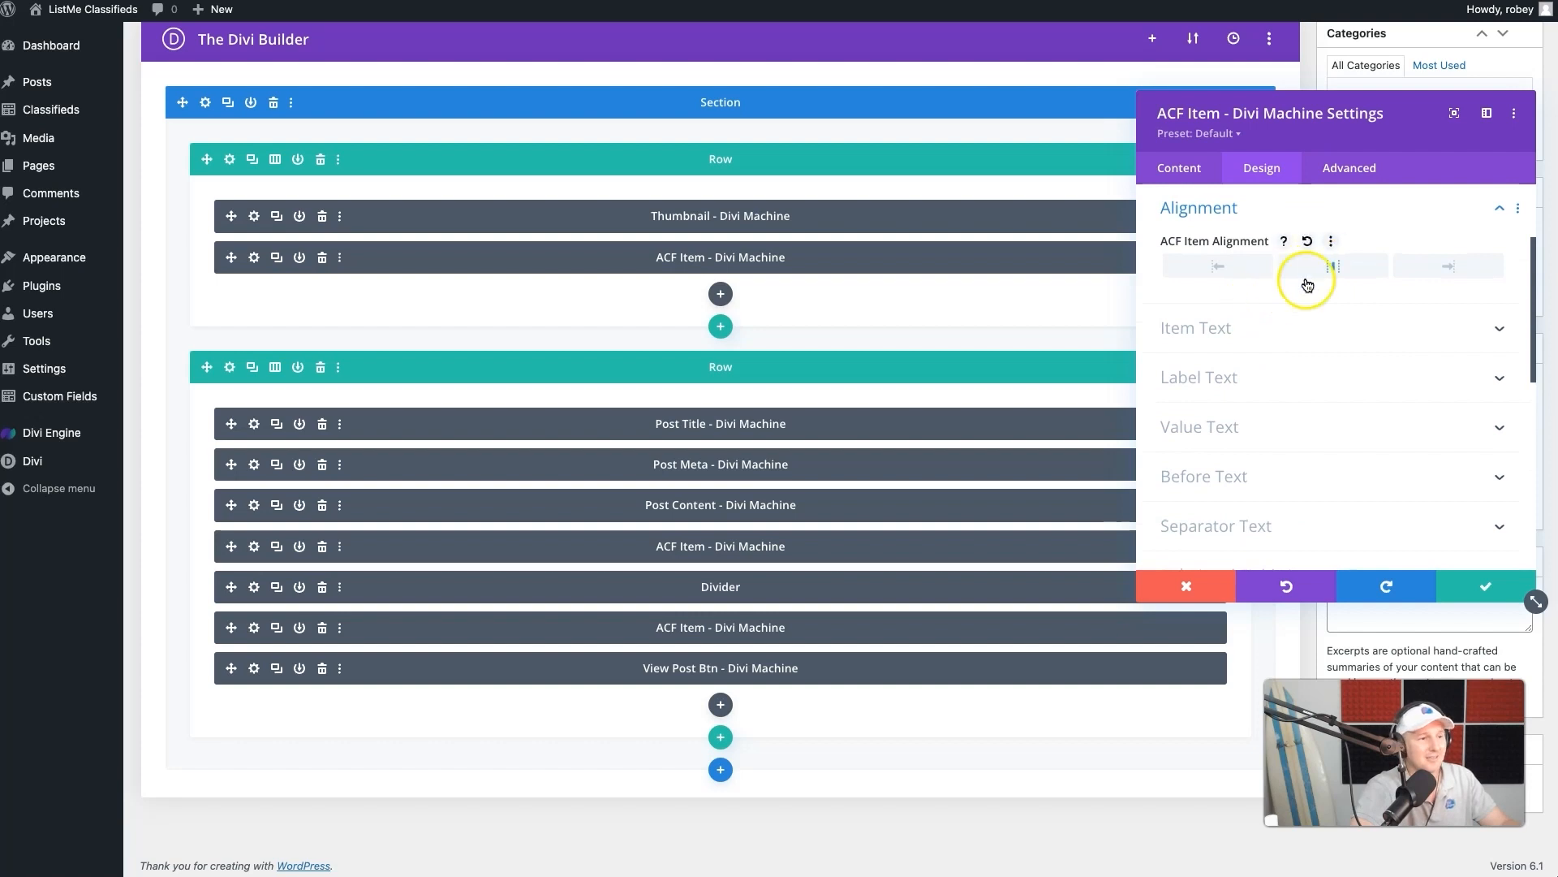
left_click(1294, 347)
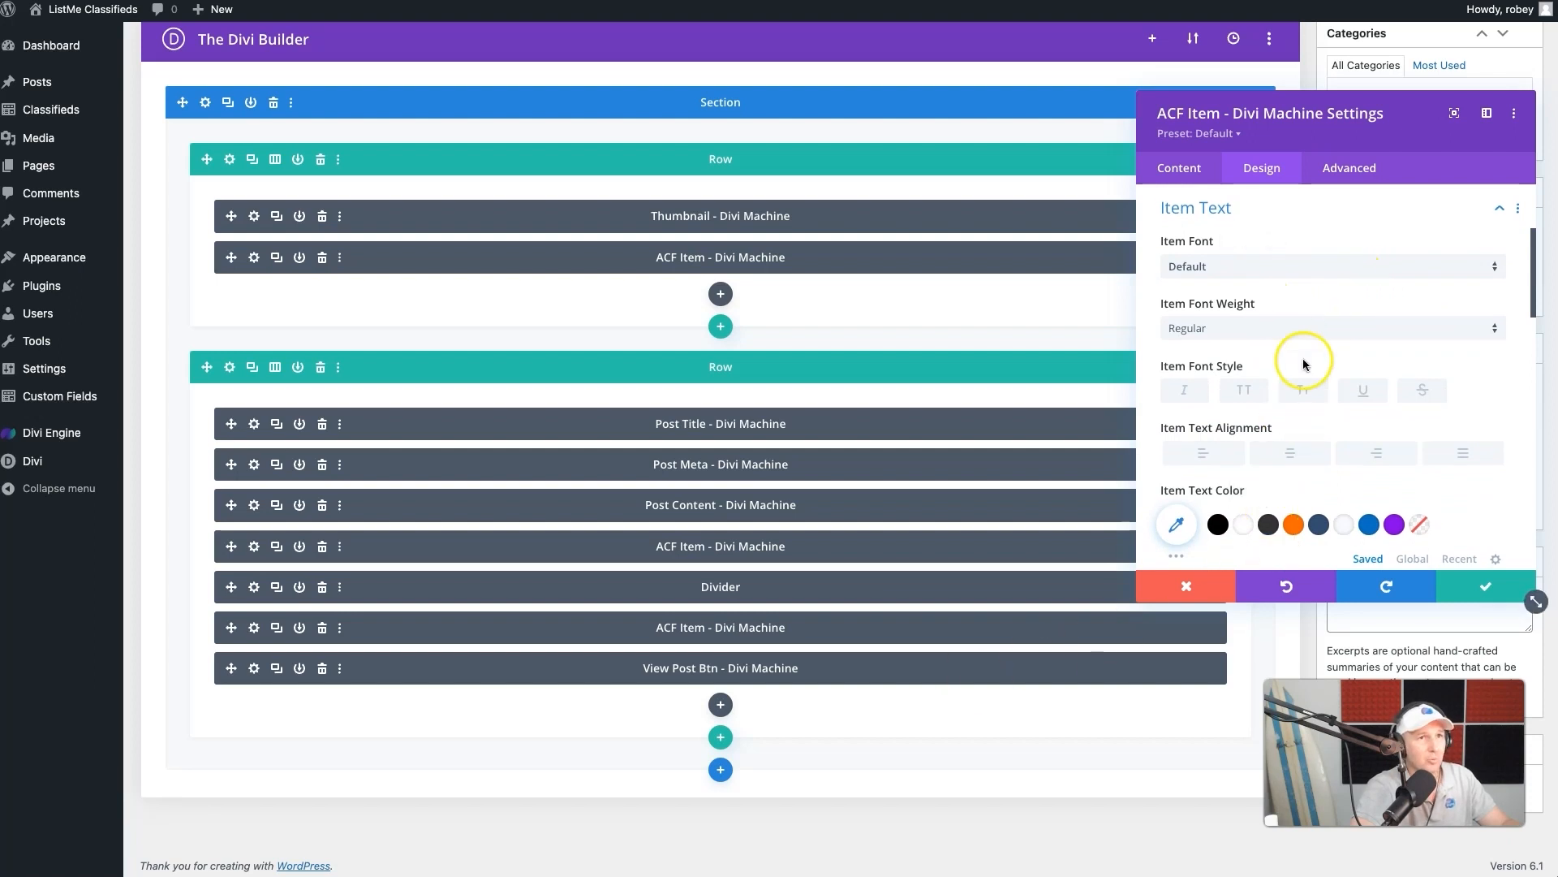
left_click(1302, 331)
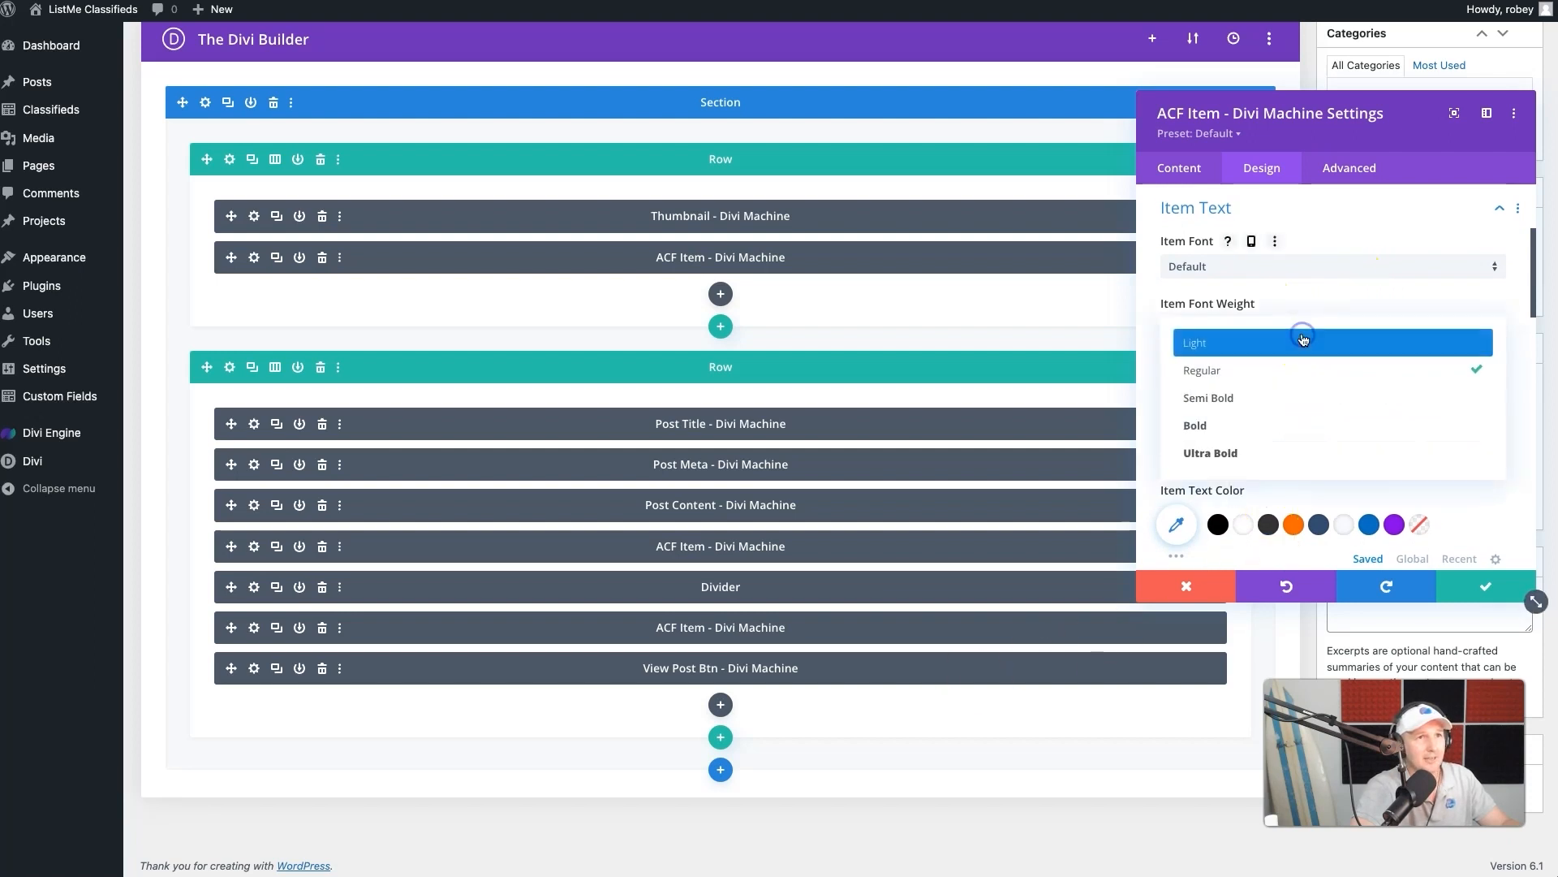
left_click(1289, 396)
left_click(1292, 451)
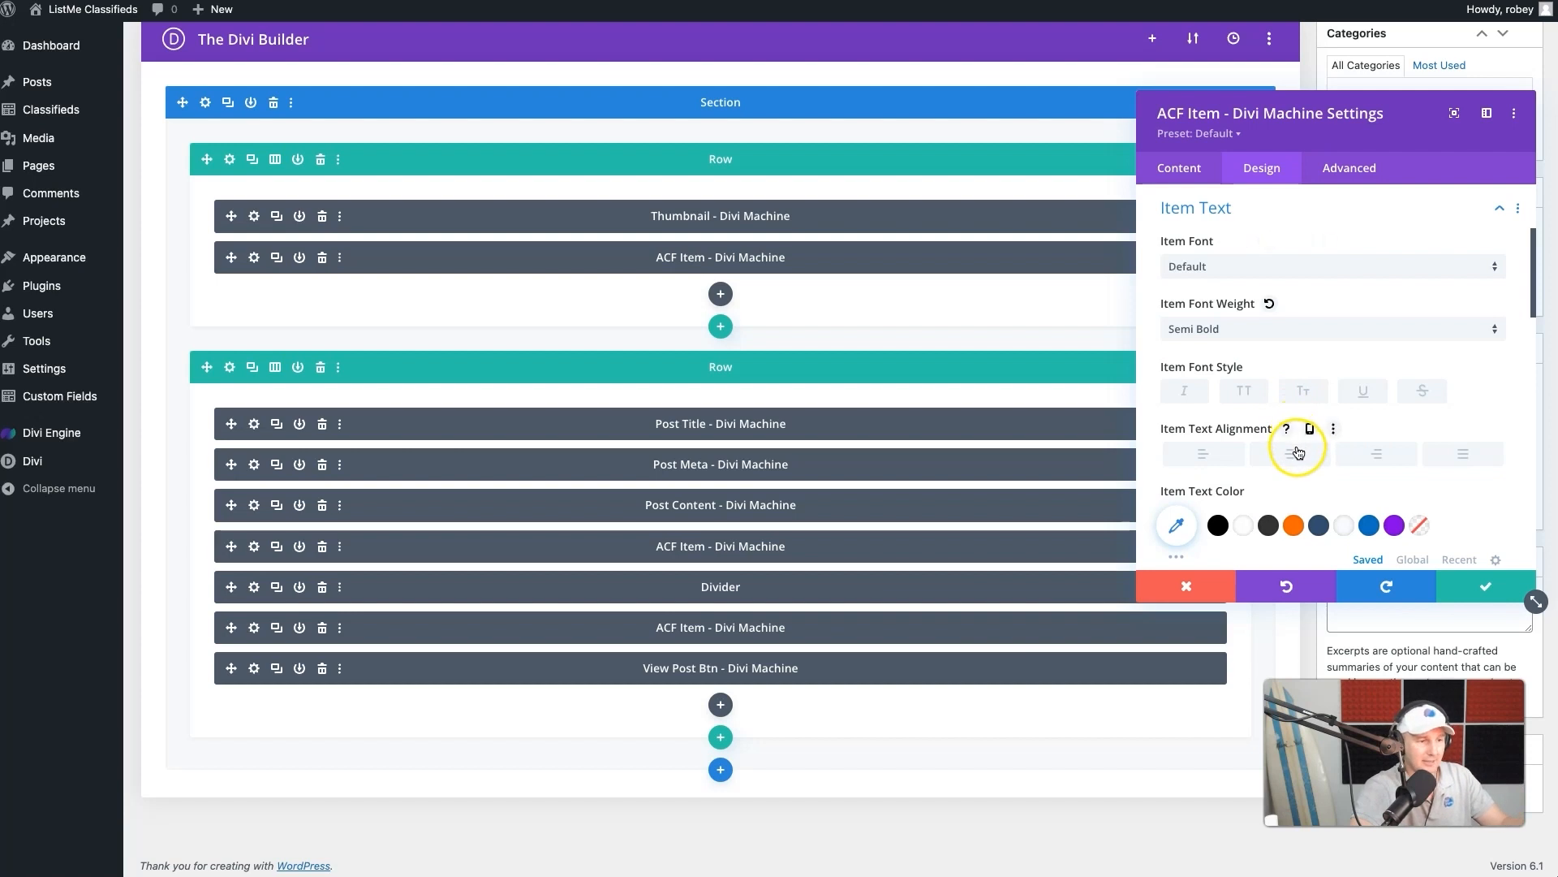
left_click(1319, 526)
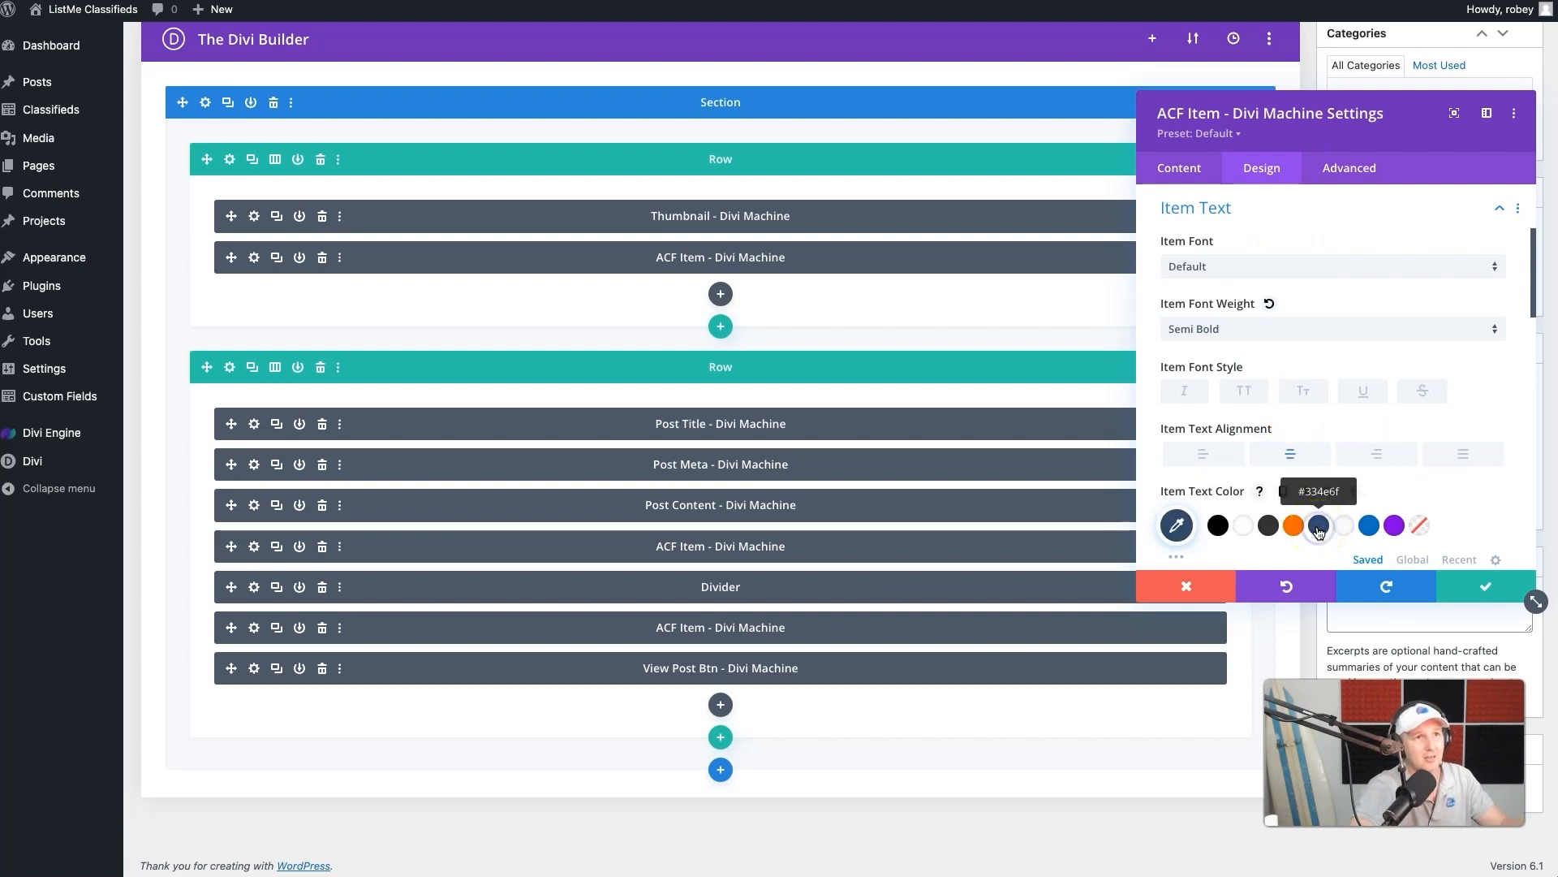
- Save the Price ACF Item module, update the Classifieds Loop layout and check the price on the live listing cards
left_click(1476, 598)
scroll(1495, 329, "up", 5)
left_click(1505, 183)
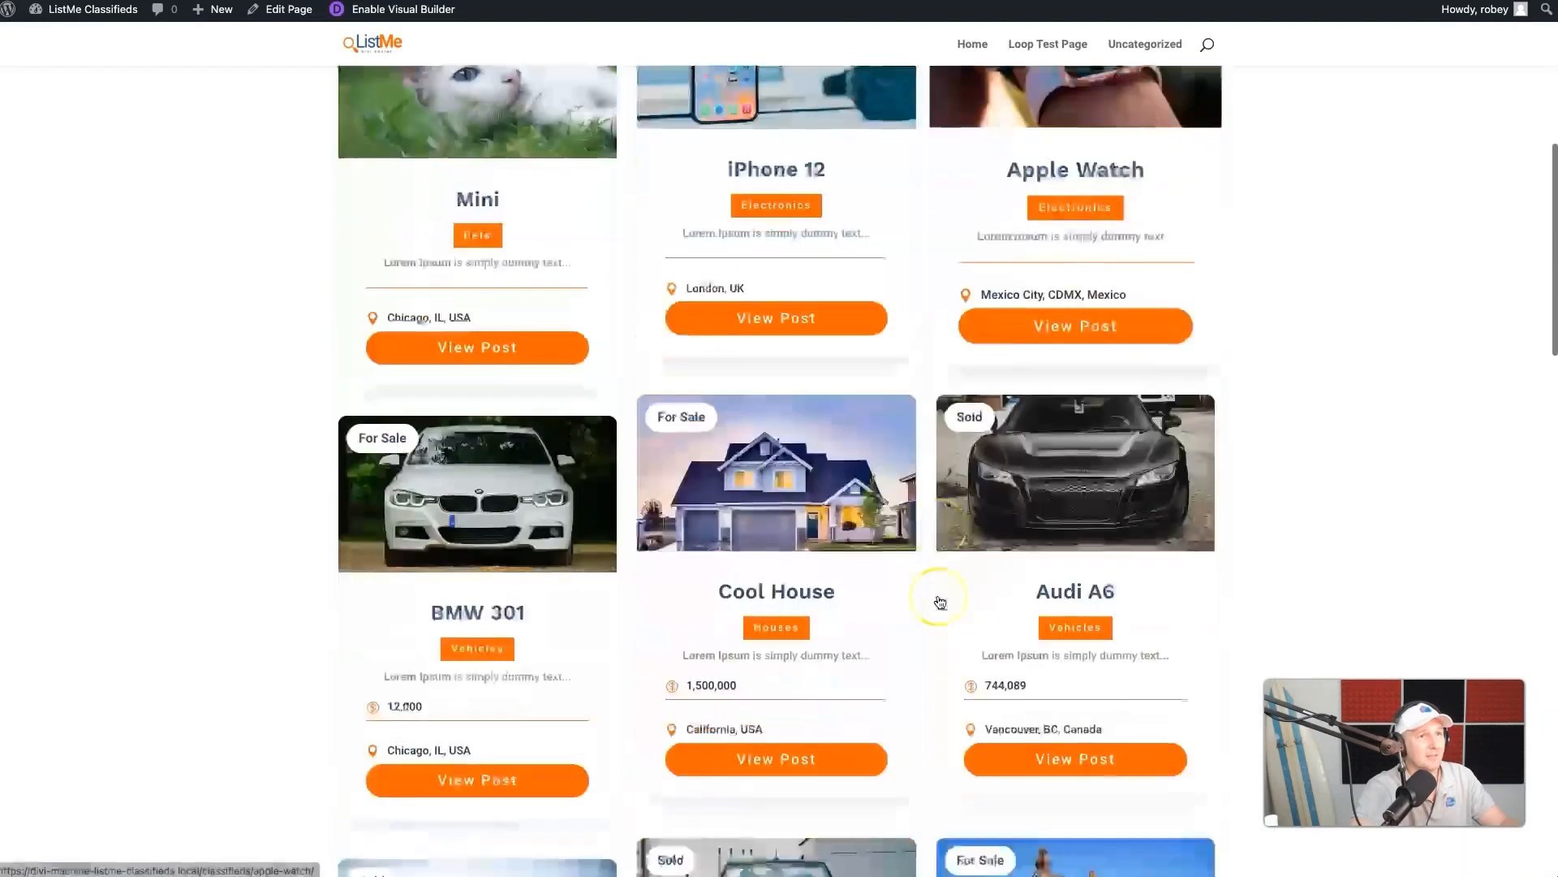
scroll(981, 650, "down", 1)
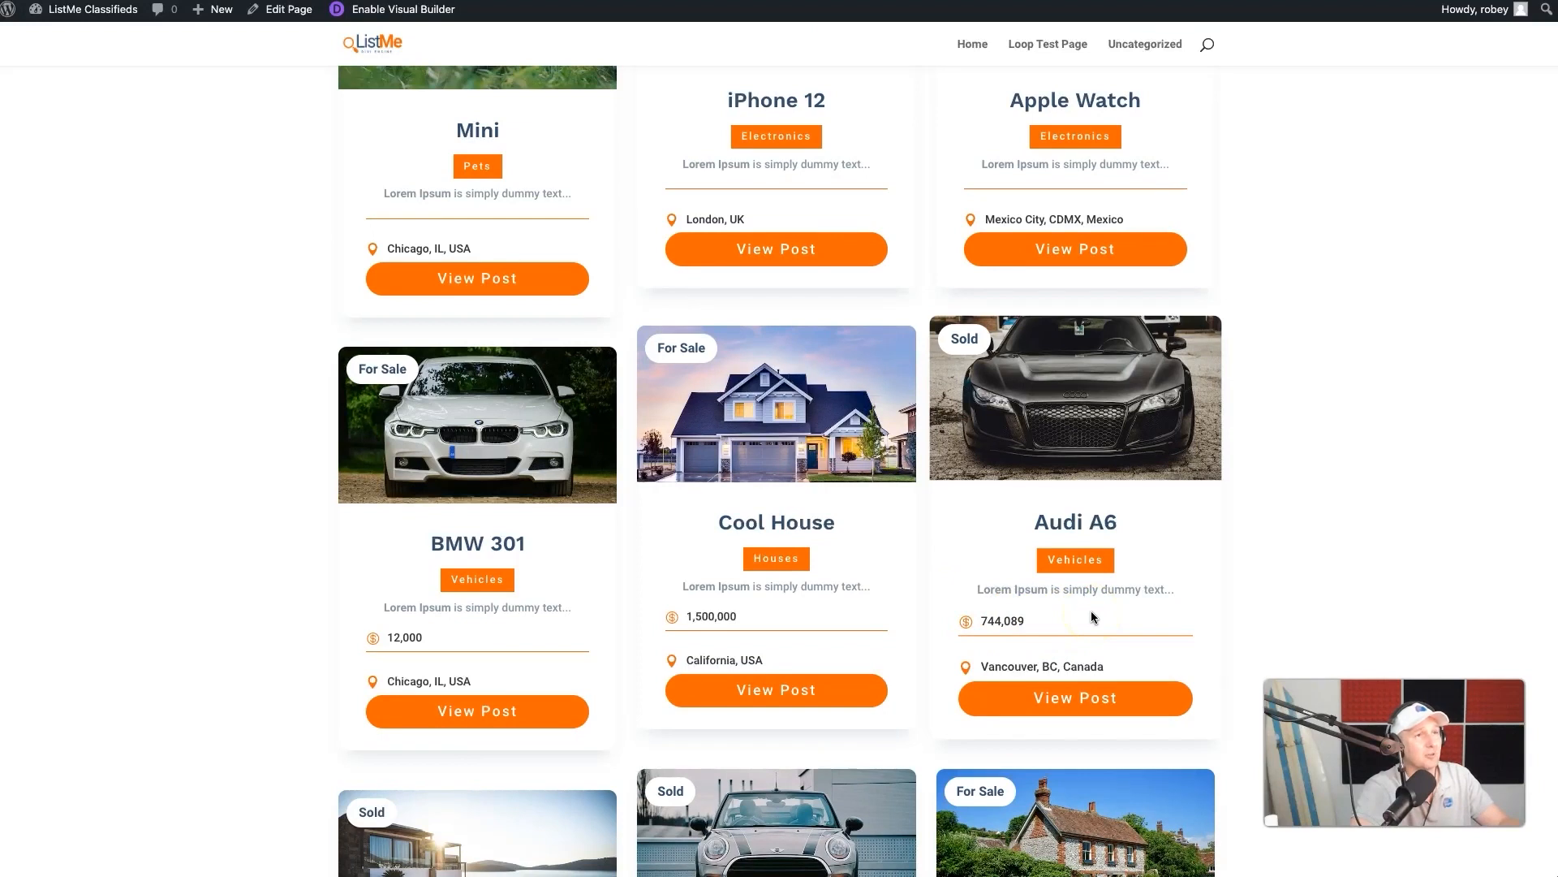
scroll(1092, 617, "down", 1)
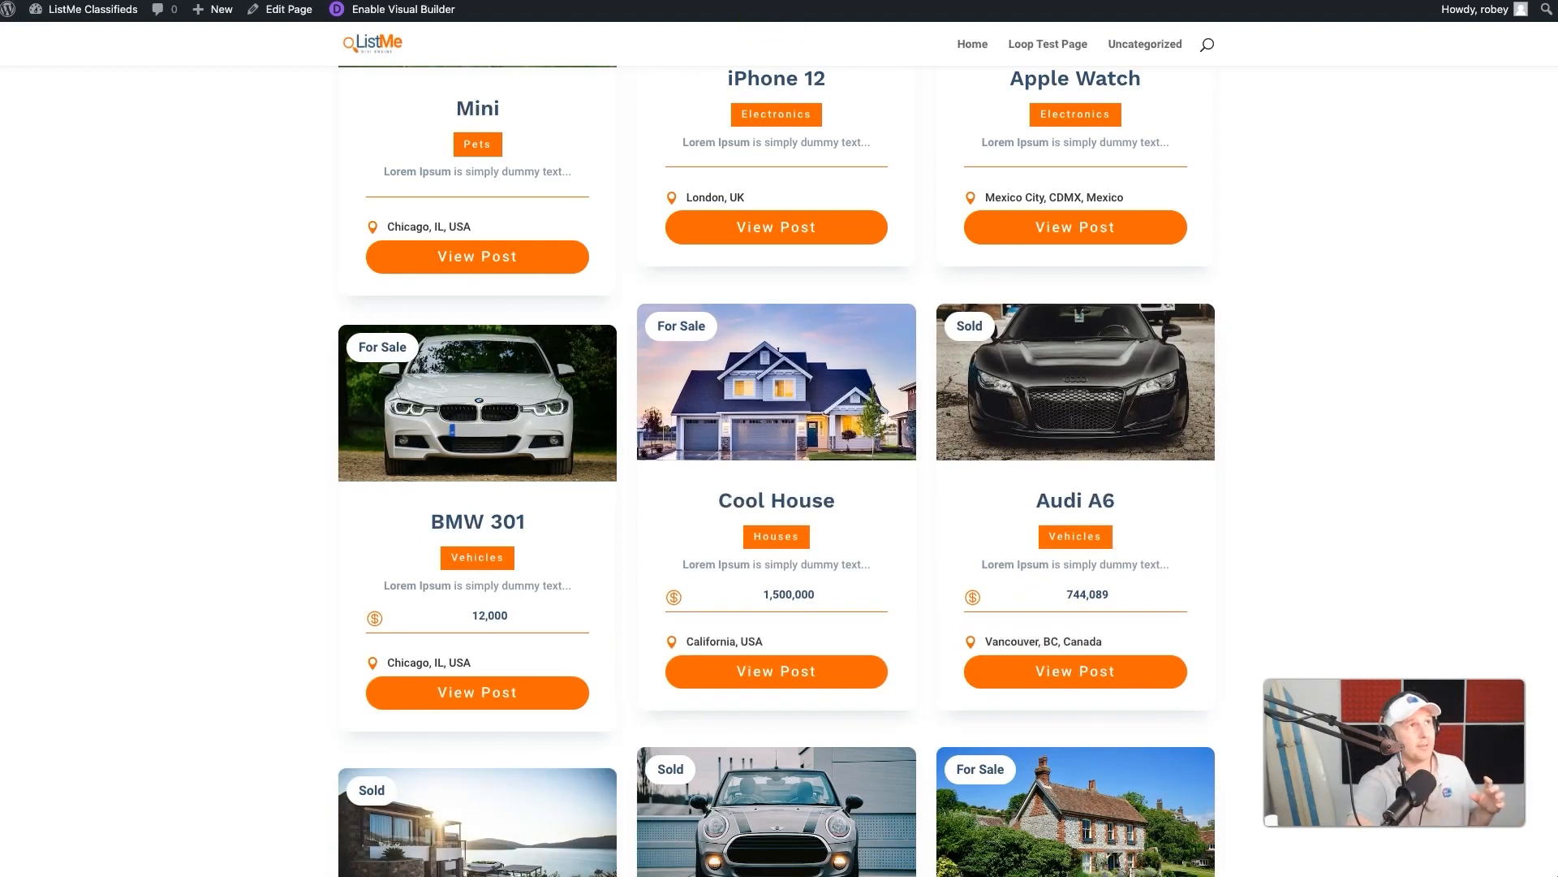
- Open the Divi Theme Options in a new browser tab, paste the custom CSS code and review the live listing cards
key("ctrl+shift+Tab")
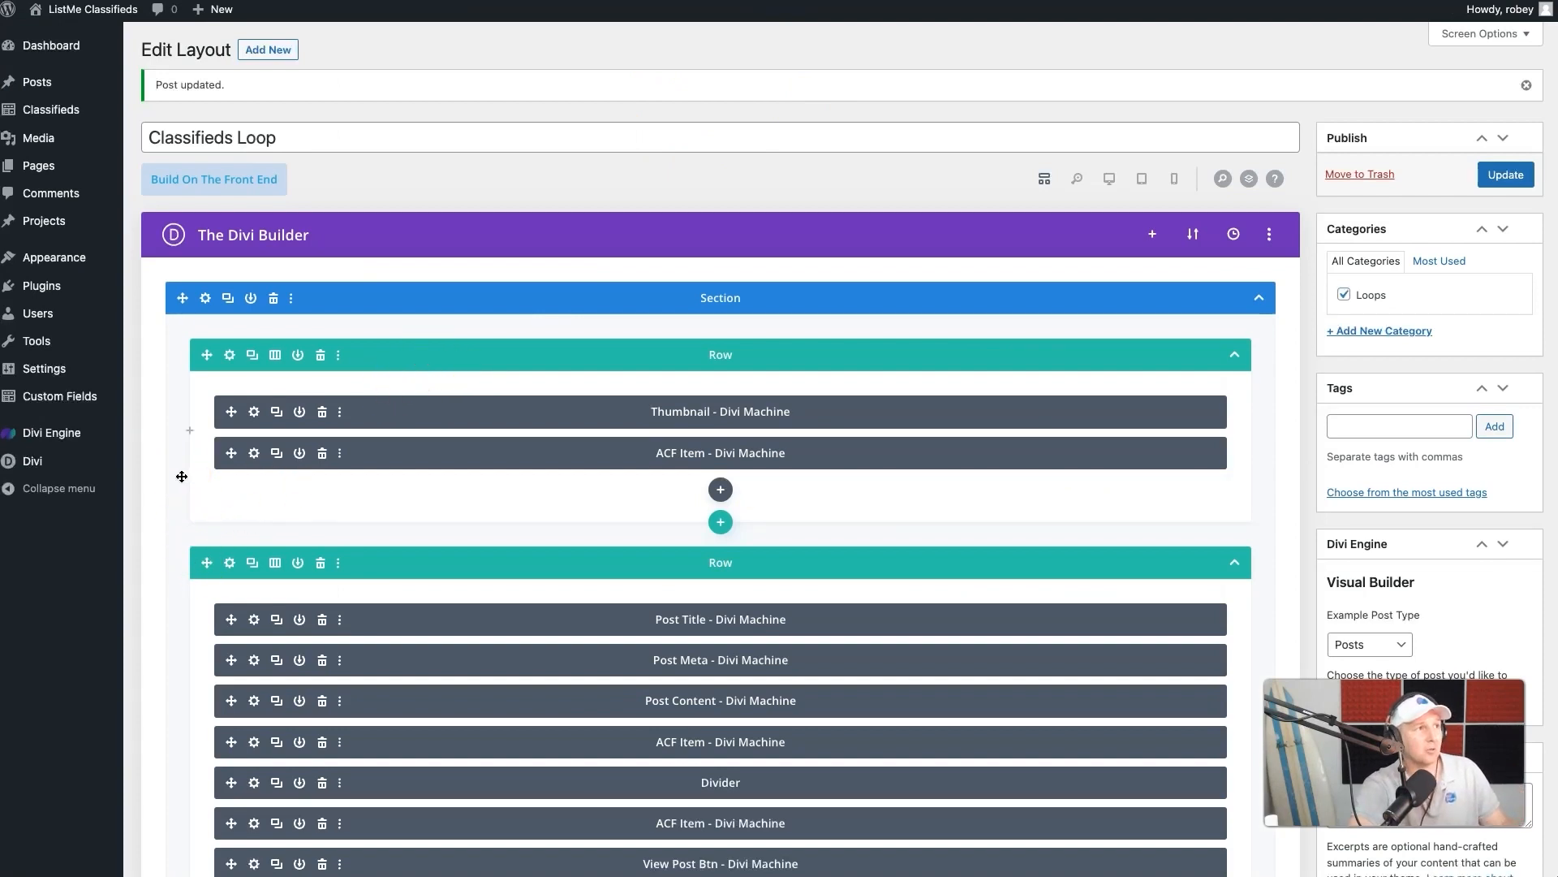
mouse_move(33, 460)
right_click(151, 464)
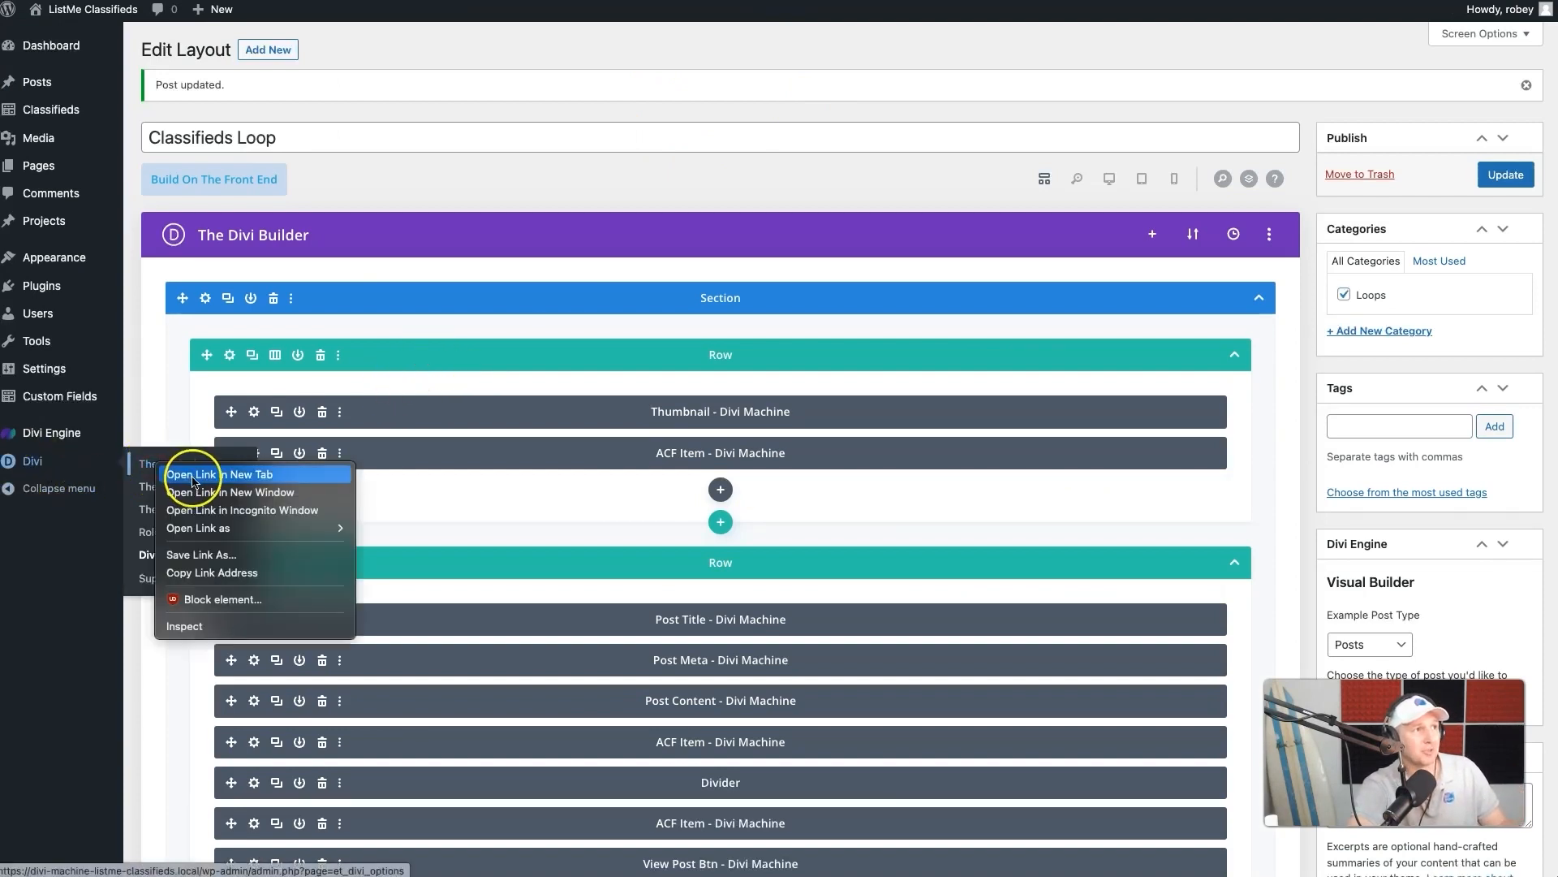
left_click(218, 474)
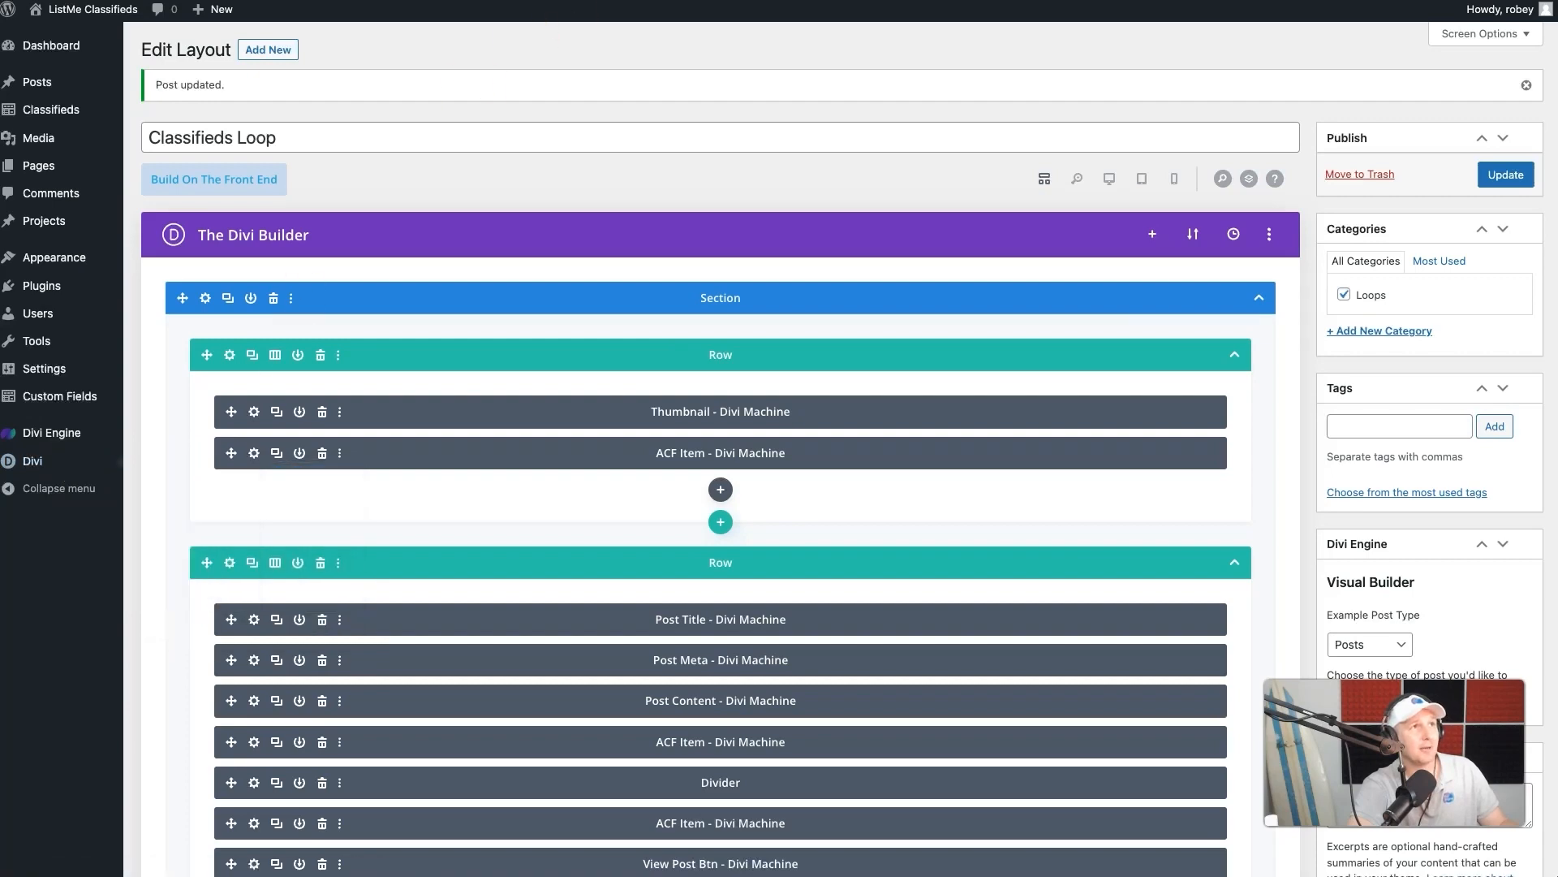
key("ctrl+Tab")
scroll(708, 532, "down", 5)
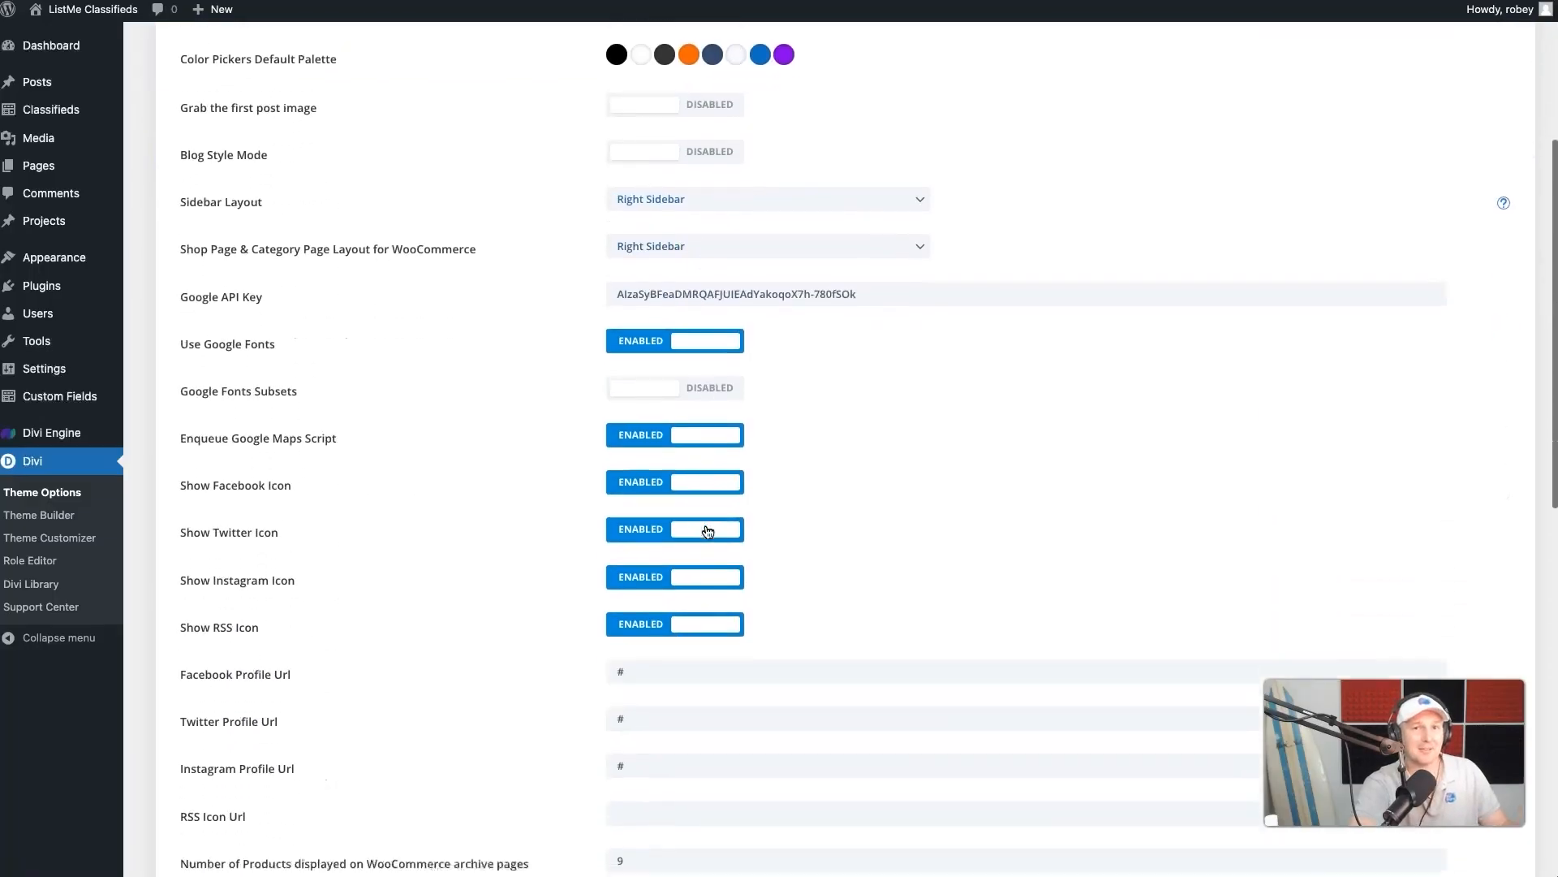
scroll(708, 532, "down", 9)
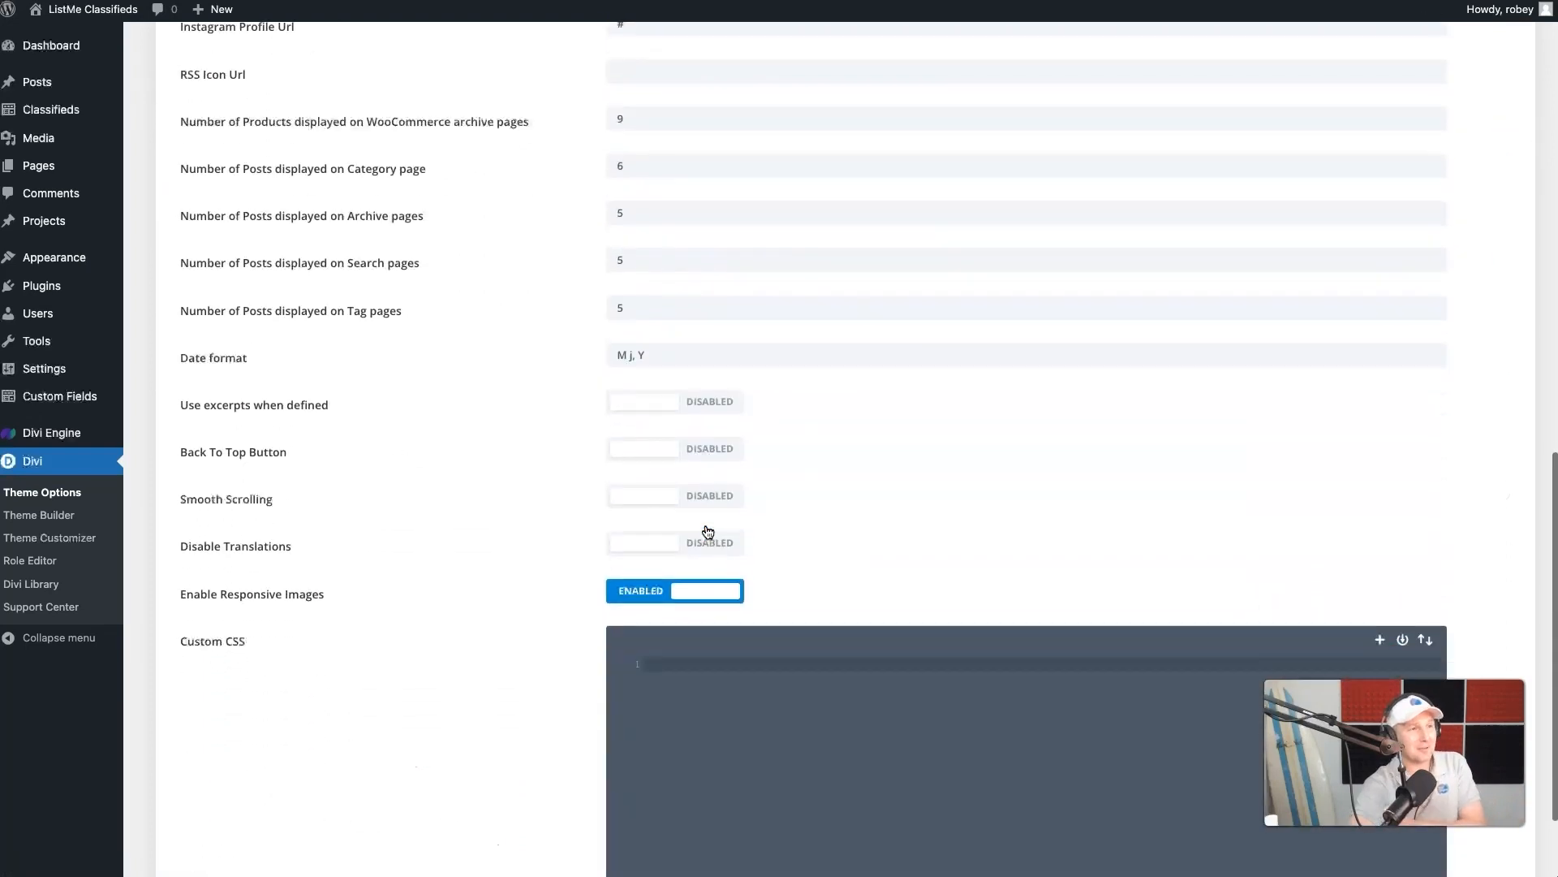
left_click(684, 602)
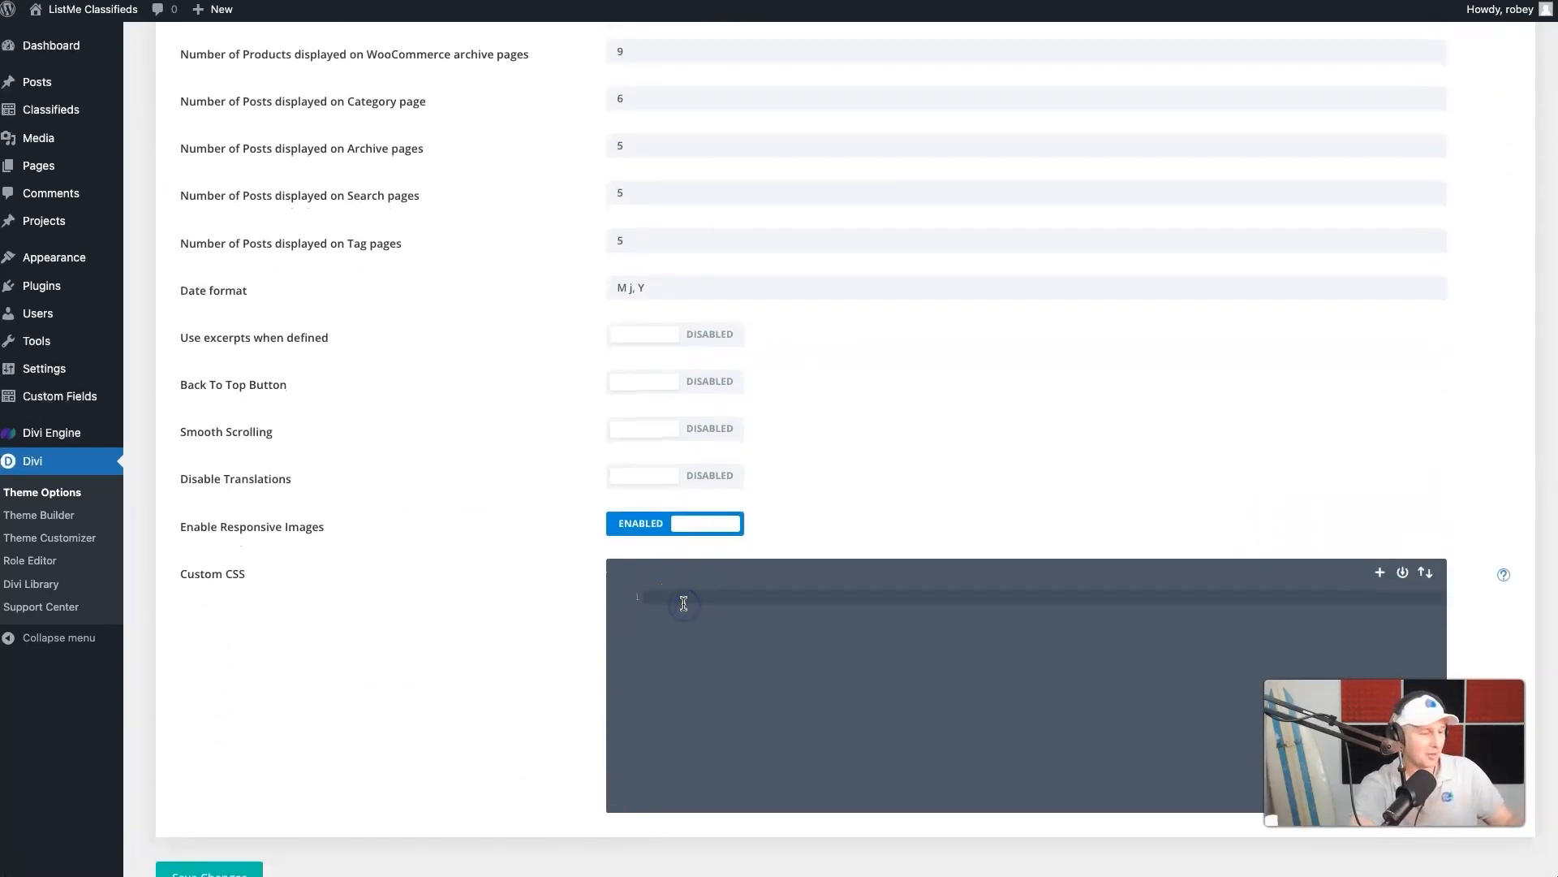
type(".et_pb_de_mach_acf_item.et_pb_de_mach_alignment_center .dmach-acf-item-content {     width: auto !important; }")
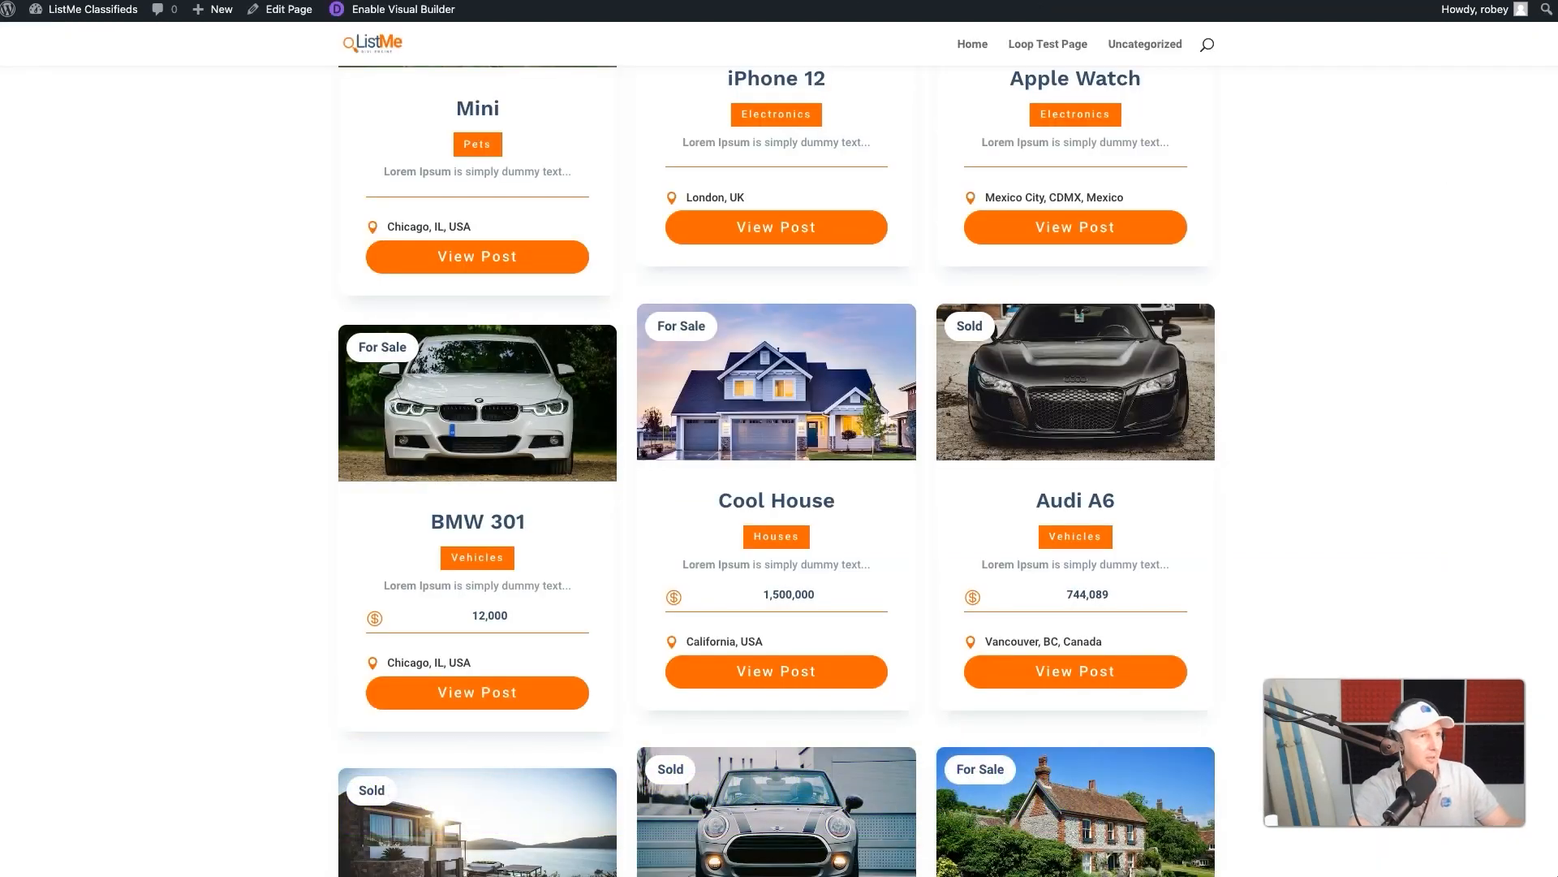
scroll(568, 560, "down", 1)
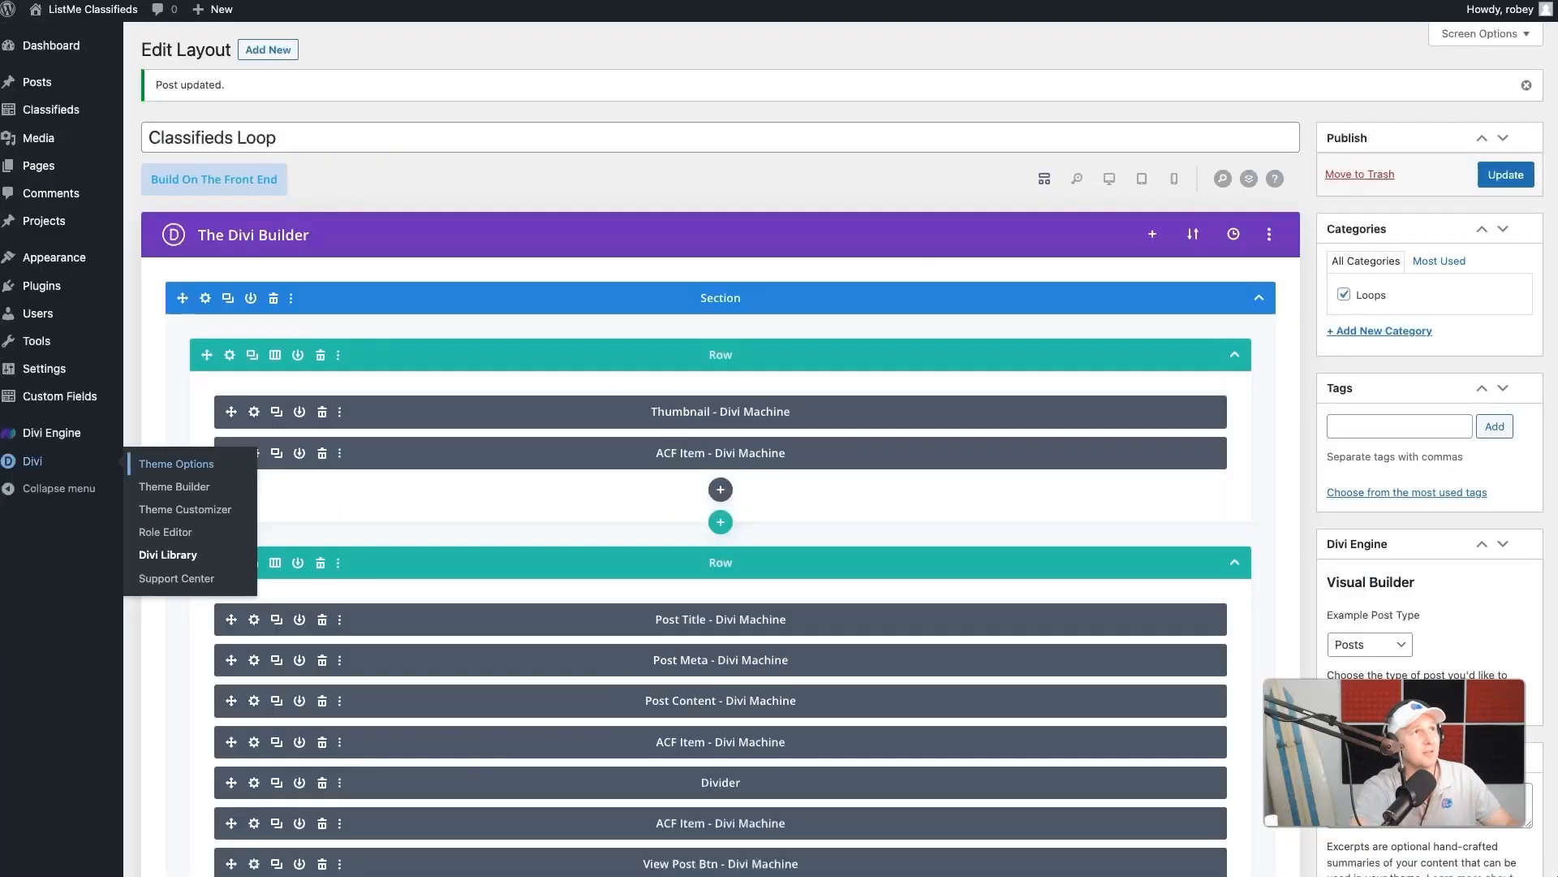
- Set the item text size of the second row's Price ACF Item module to 20px and save the module
scroll(567, 644, "down", 1)
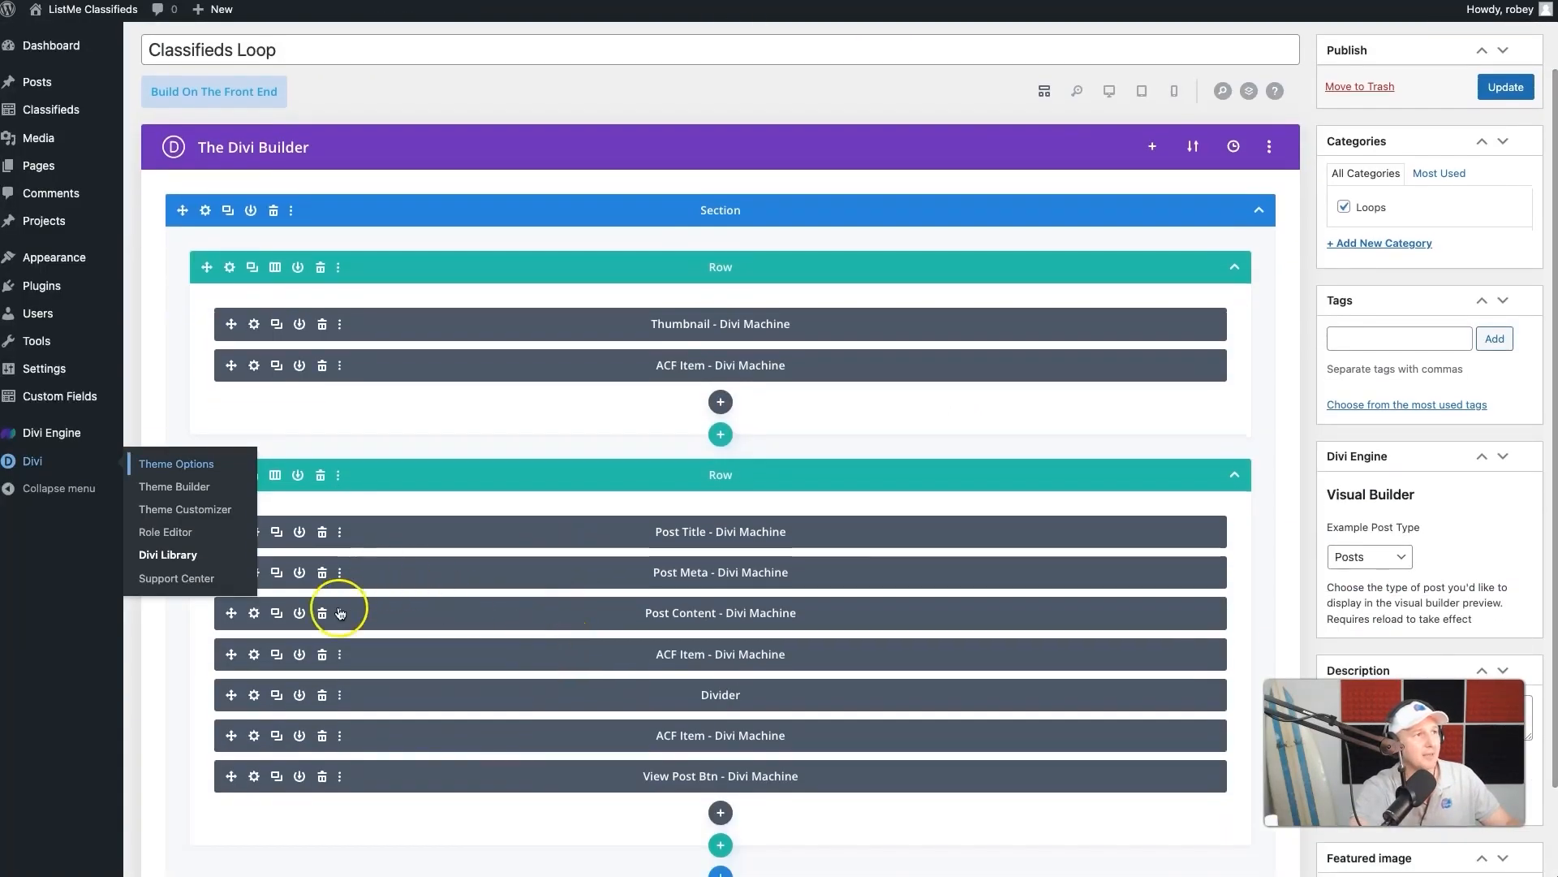
left_click(254, 656)
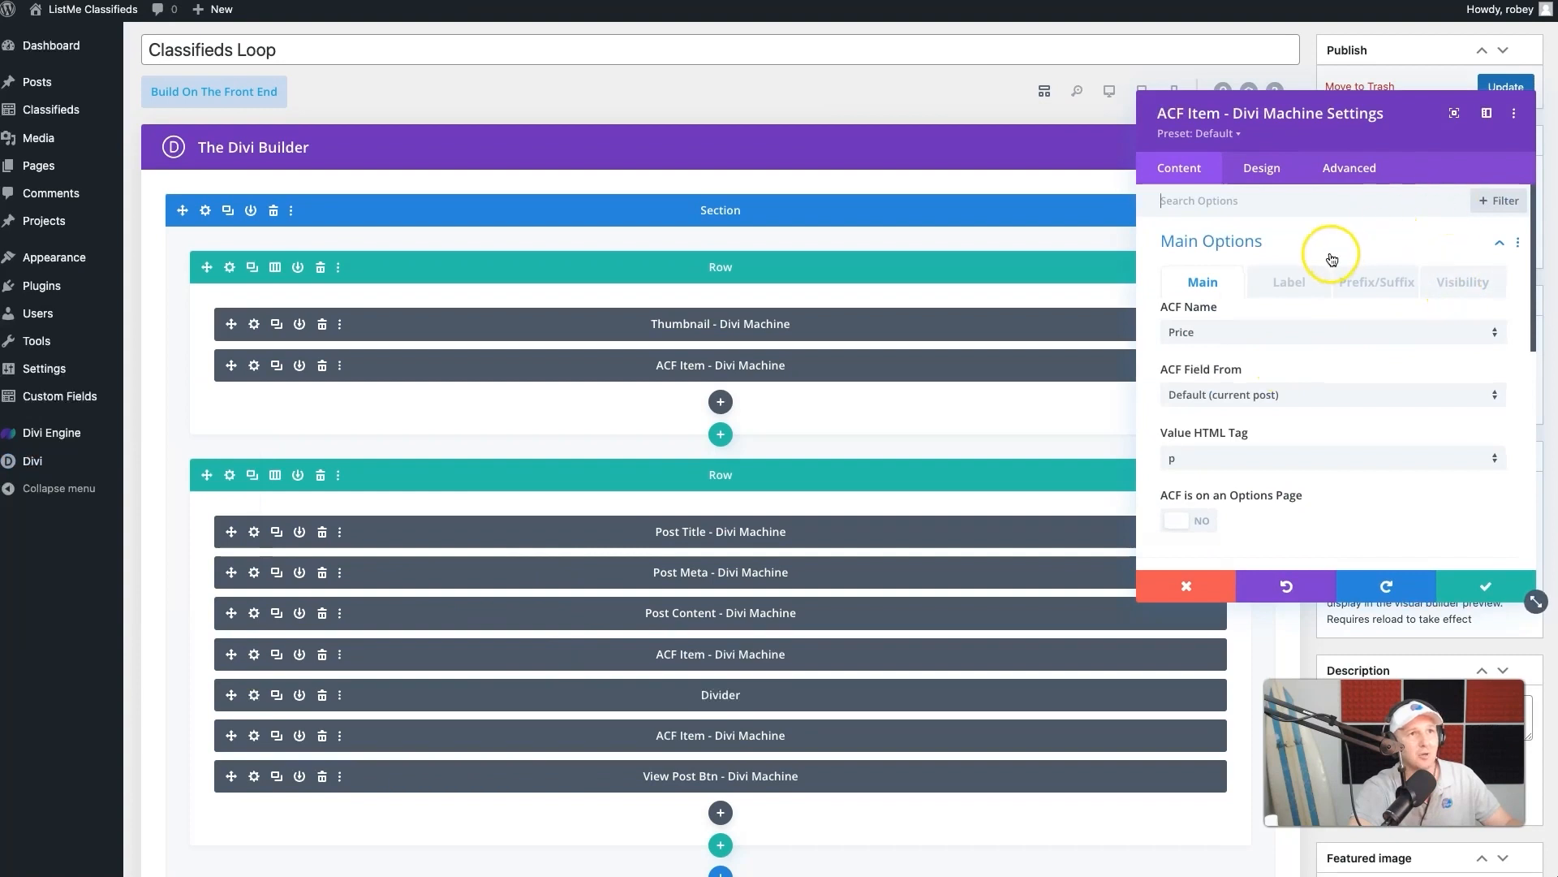
left_click(1265, 171)
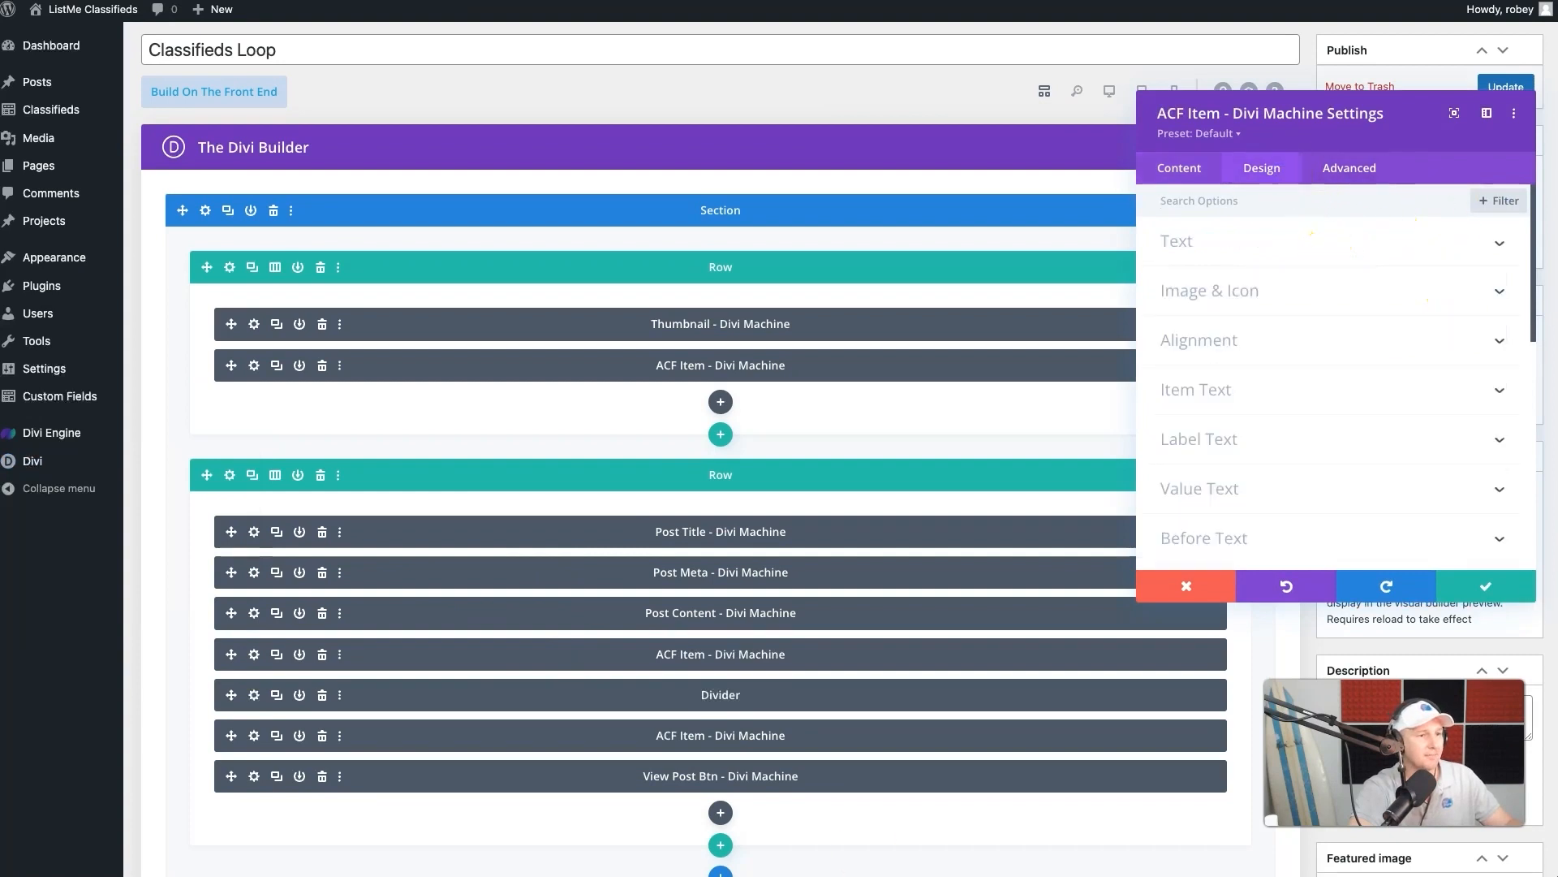
left_click(1238, 392)
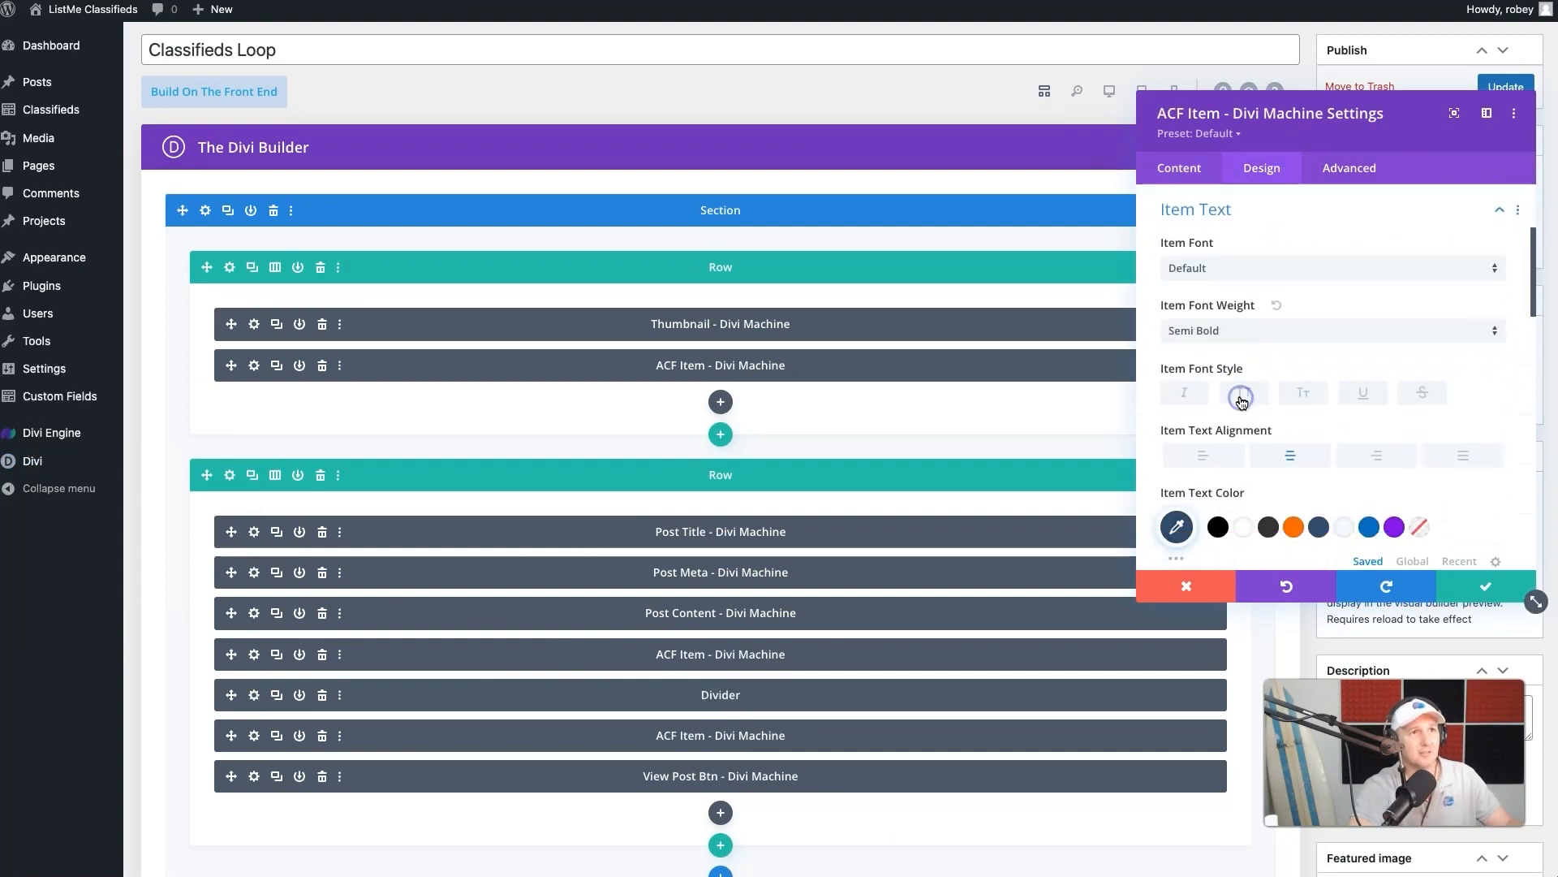
scroll(1360, 470, "down", 3)
left_click(1429, 481)
type("20px")
scroll(1380, 532, "down", 2)
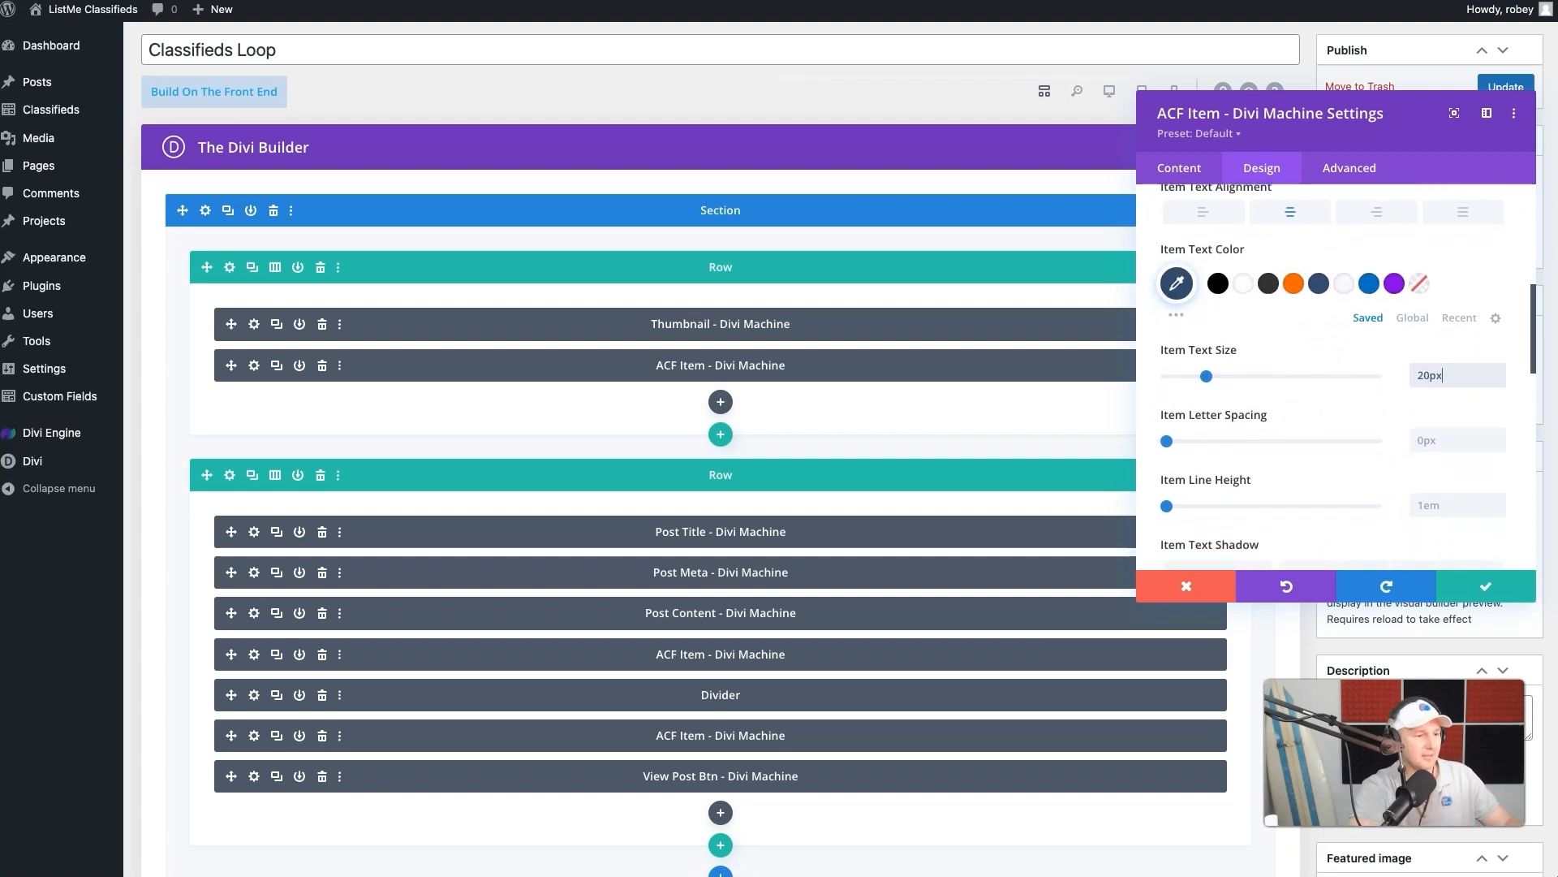
left_click(1482, 588)
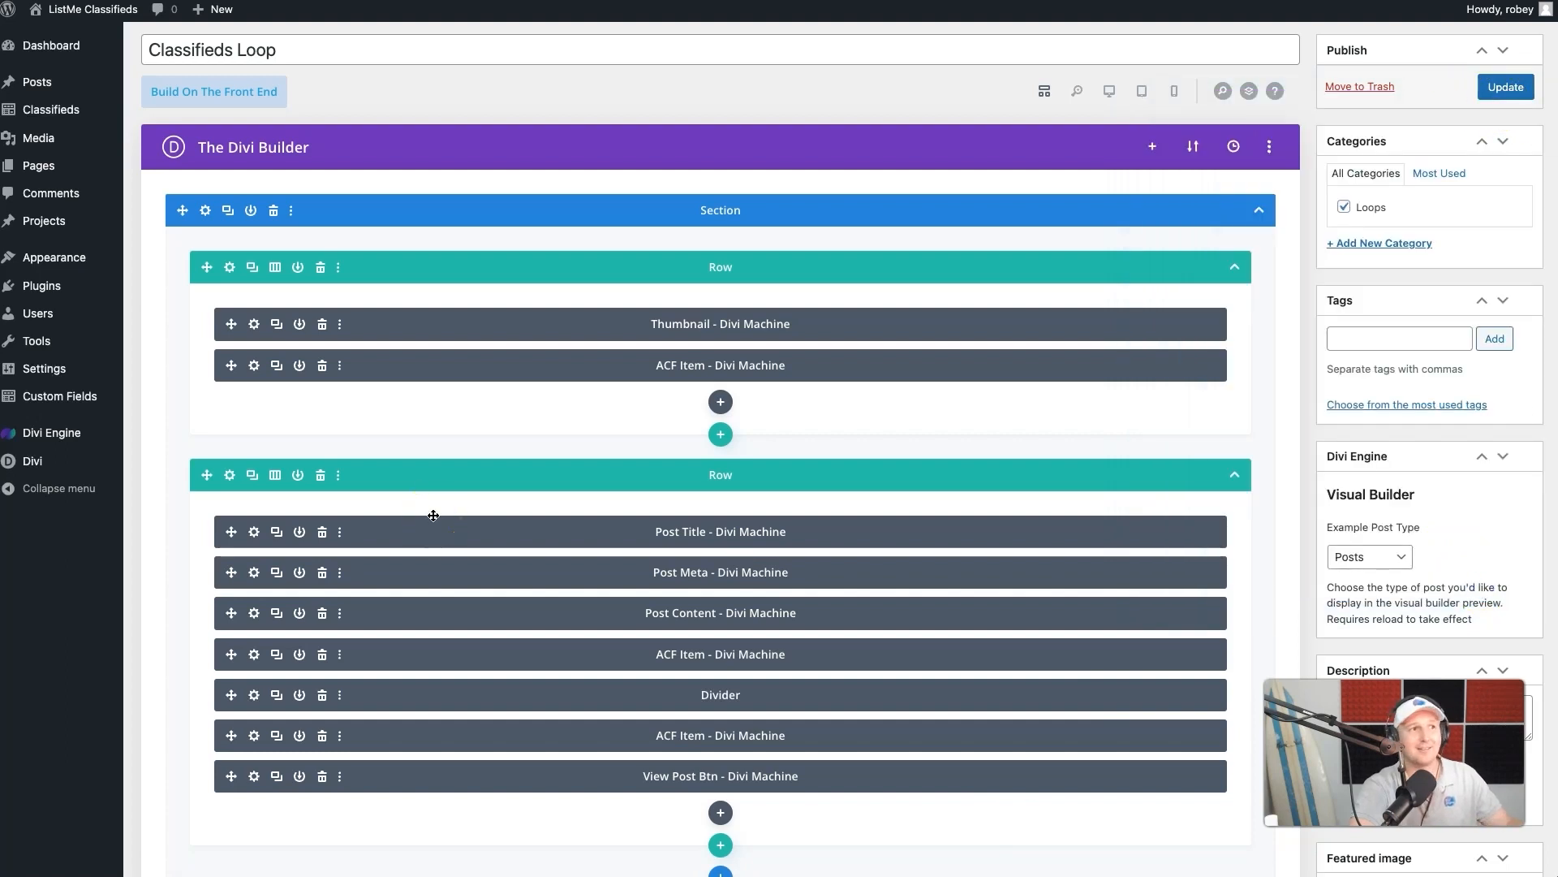
- Style the Divider's line as dashed, dark blue #334e6f and vertically centered, and save the module
scroll(434, 516, "down", 2)
left_click(254, 585)
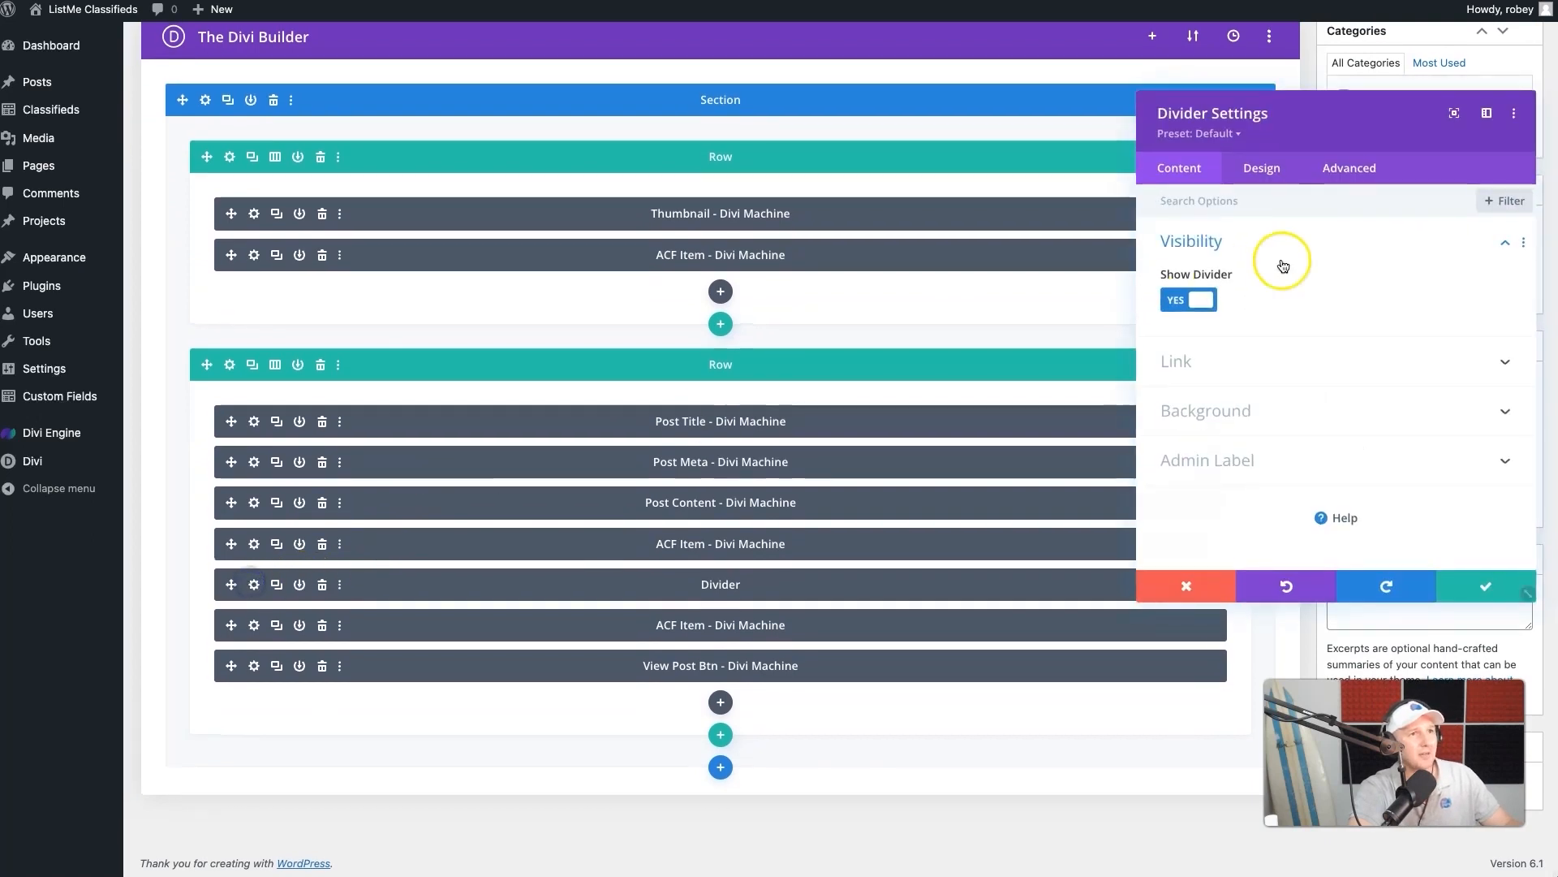
left_click(1264, 168)
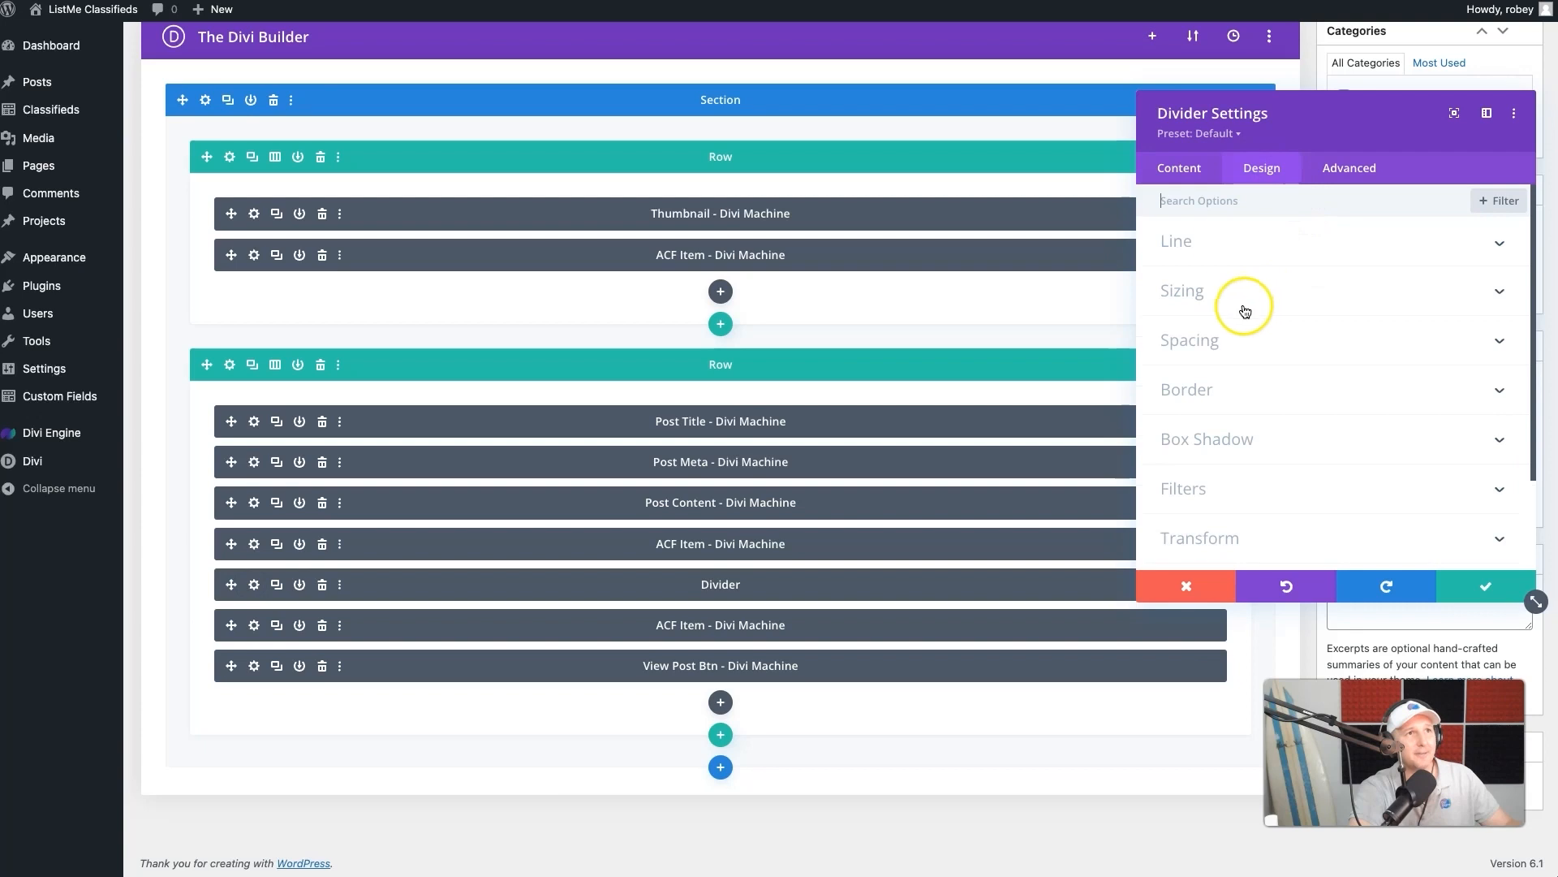
left_click(1227, 247)
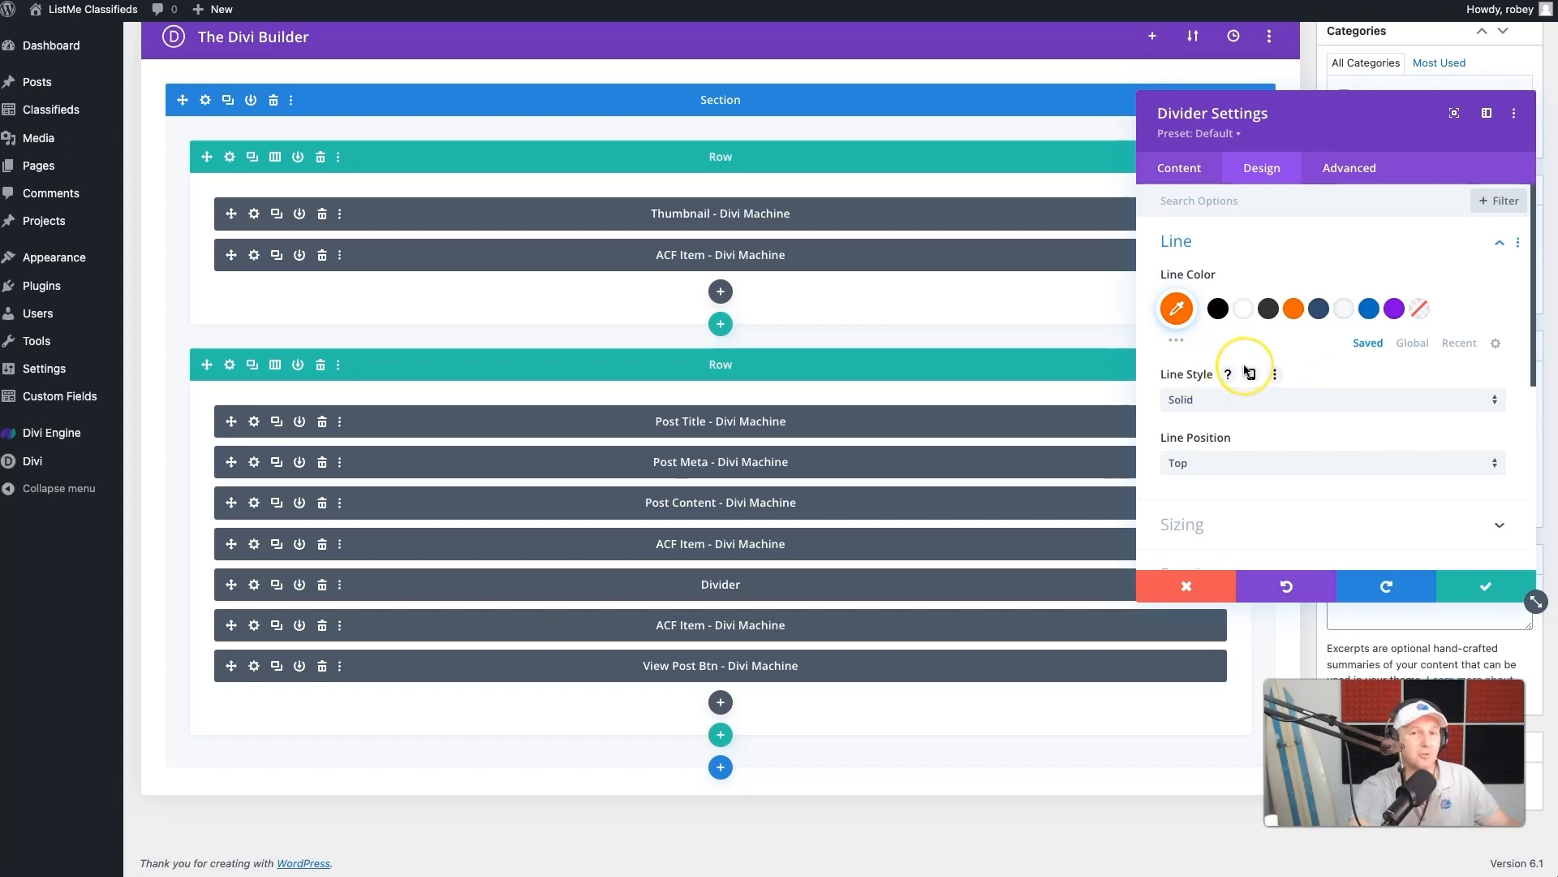
left_click(1319, 309)
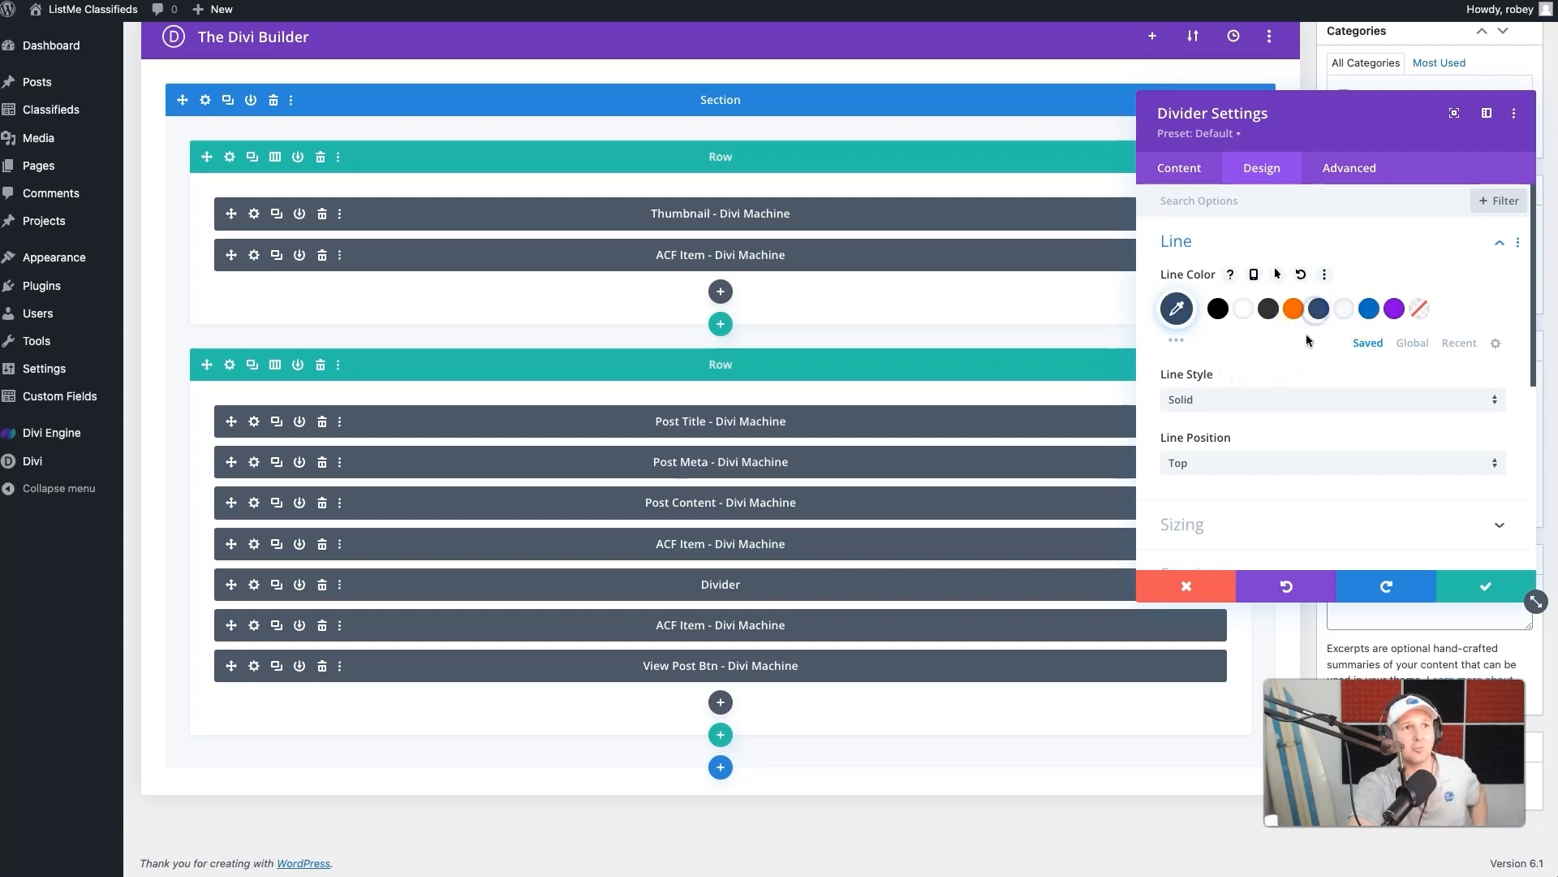
left_click(1280, 401)
left_click(1271, 439)
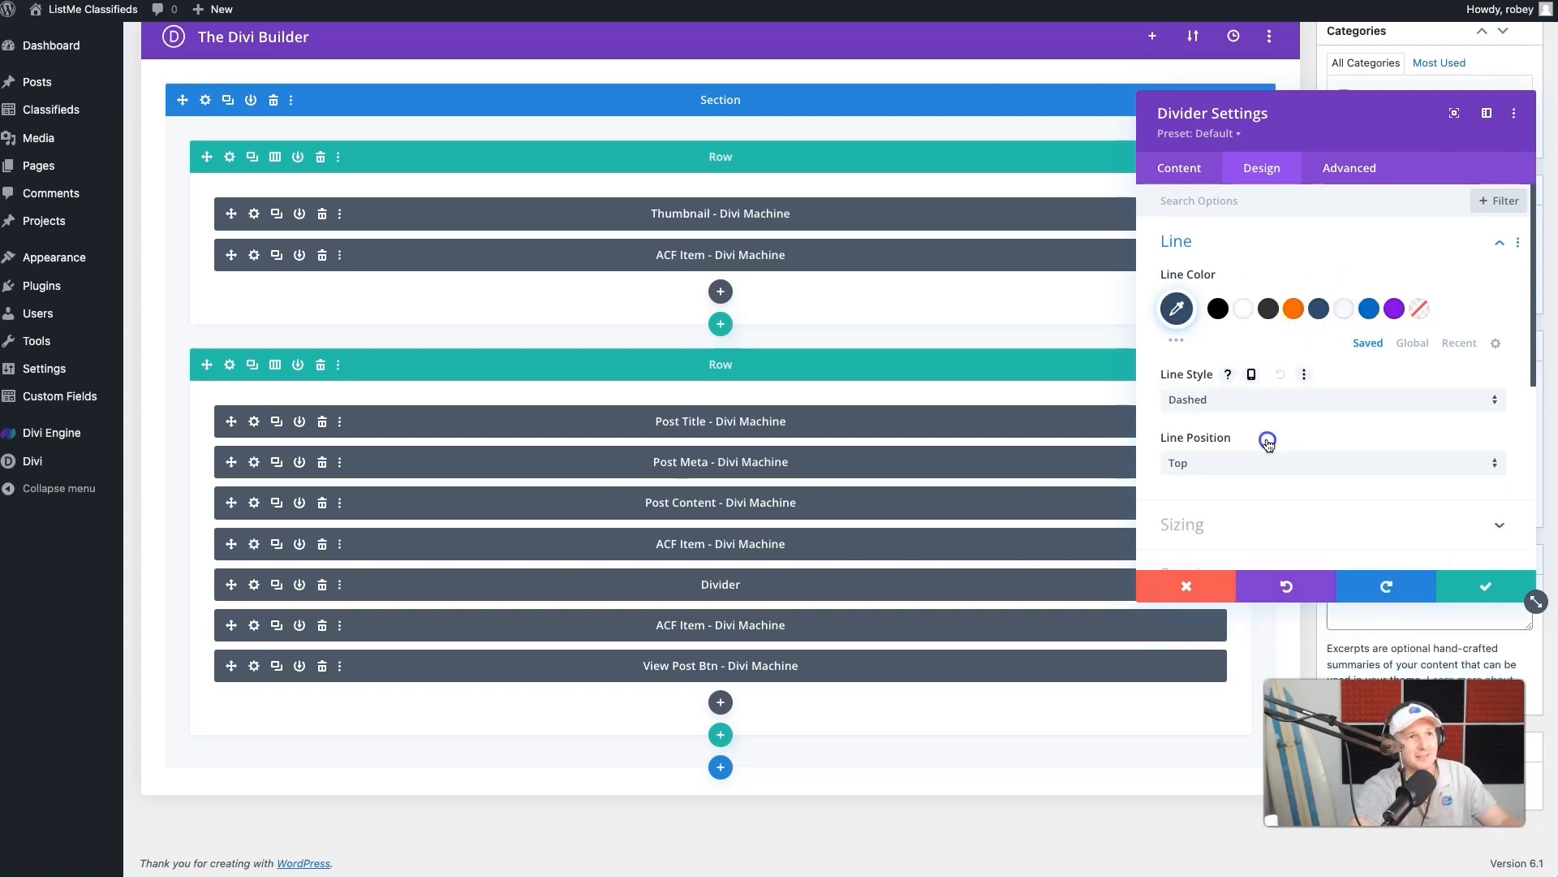
left_click(1255, 463)
left_click(1248, 500)
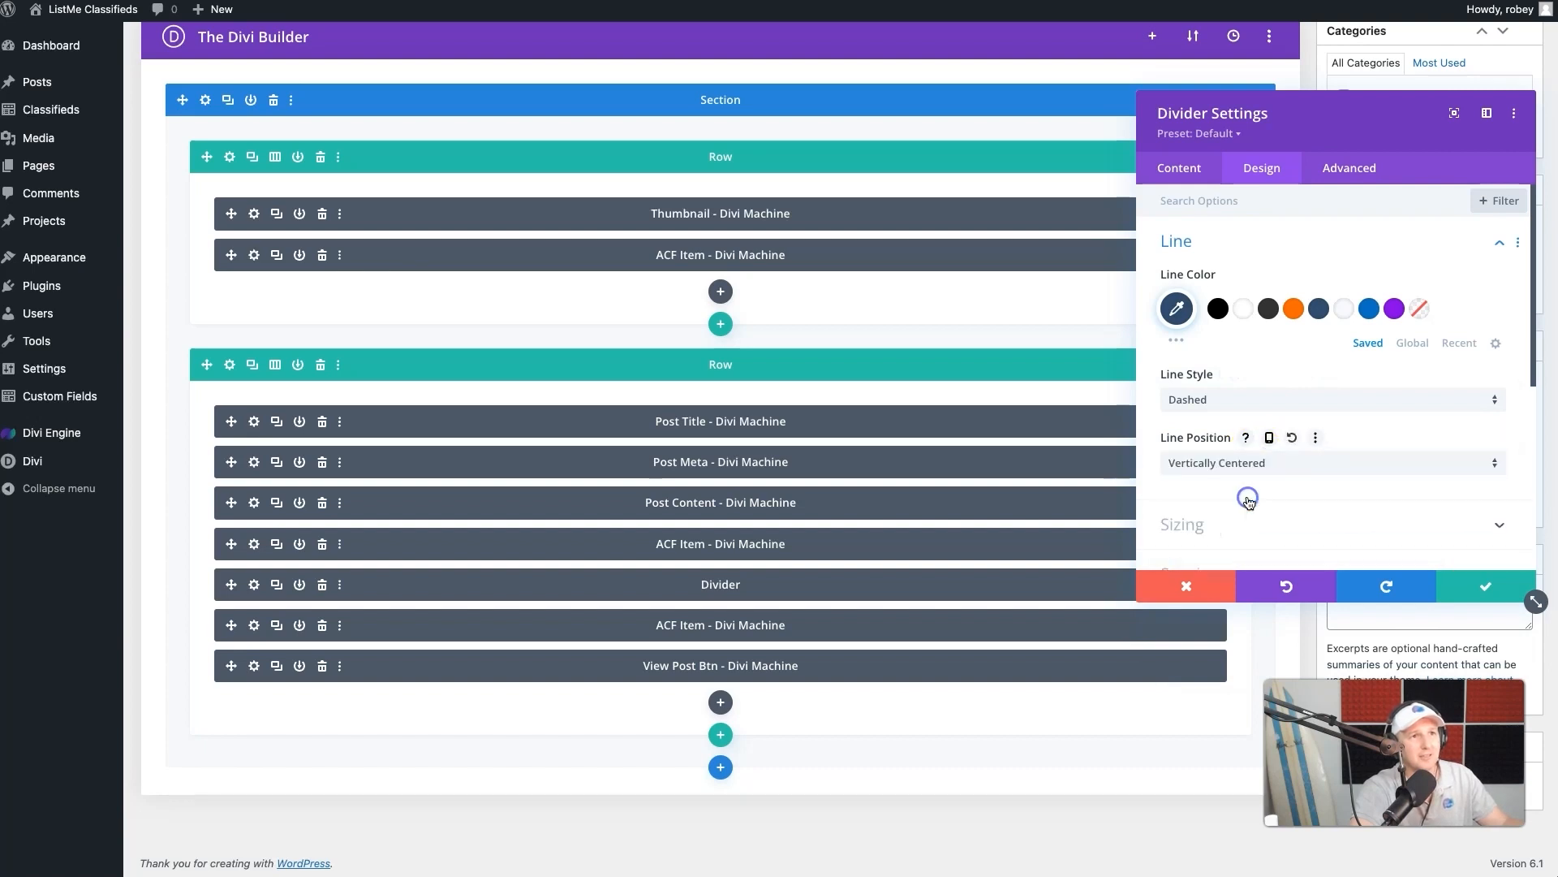
left_click(1473, 588)
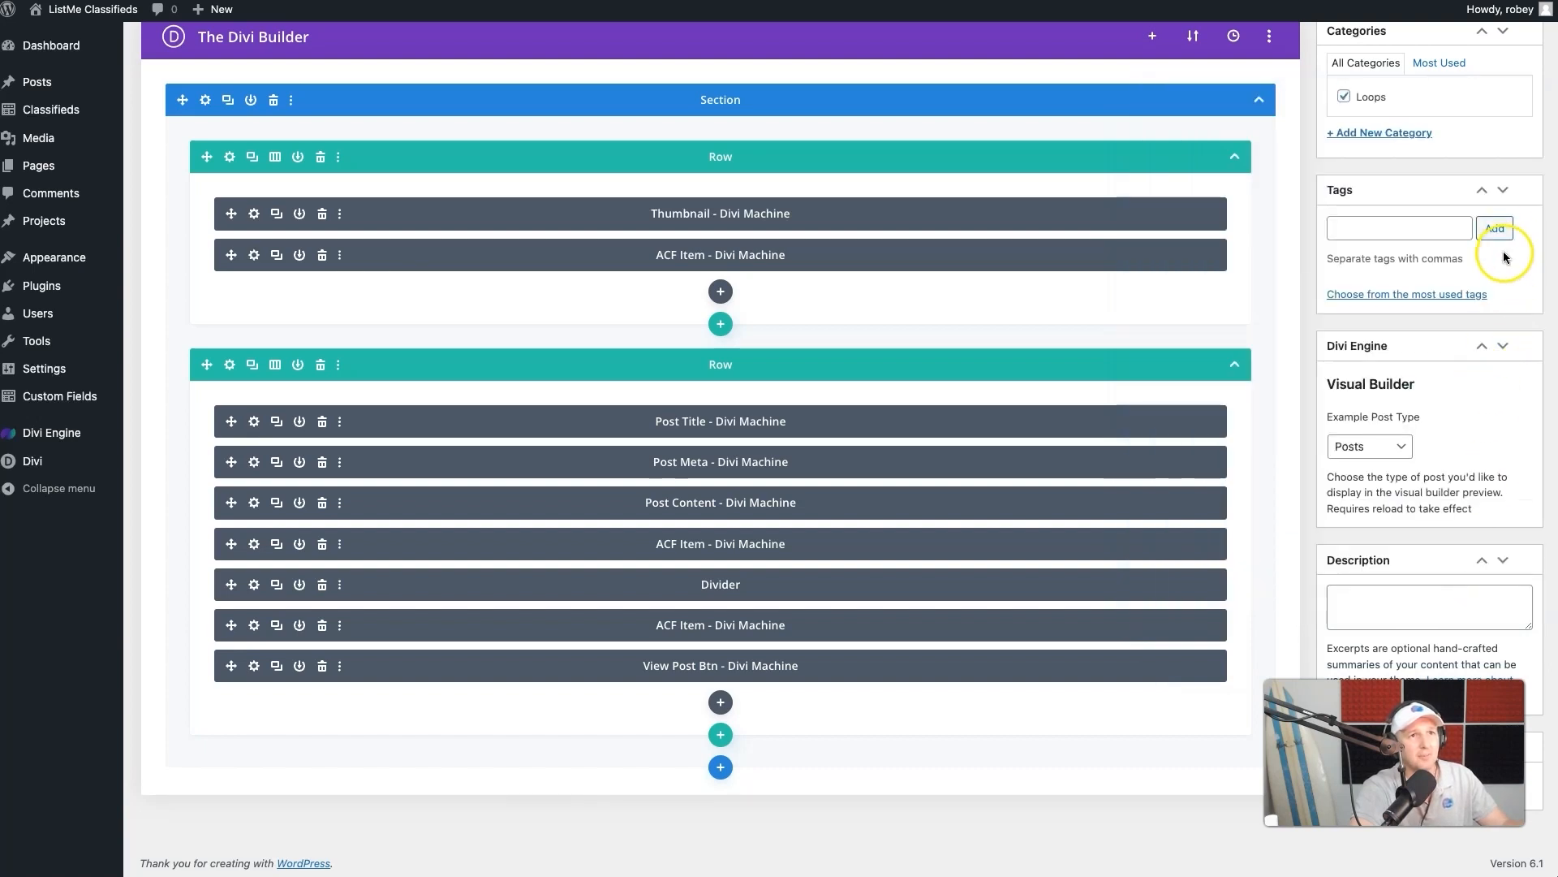
- Update the Classifieds Loop layout and check the price and divider on the live listing cards
scroll(1504, 251, "up", 3)
left_click(1506, 121)
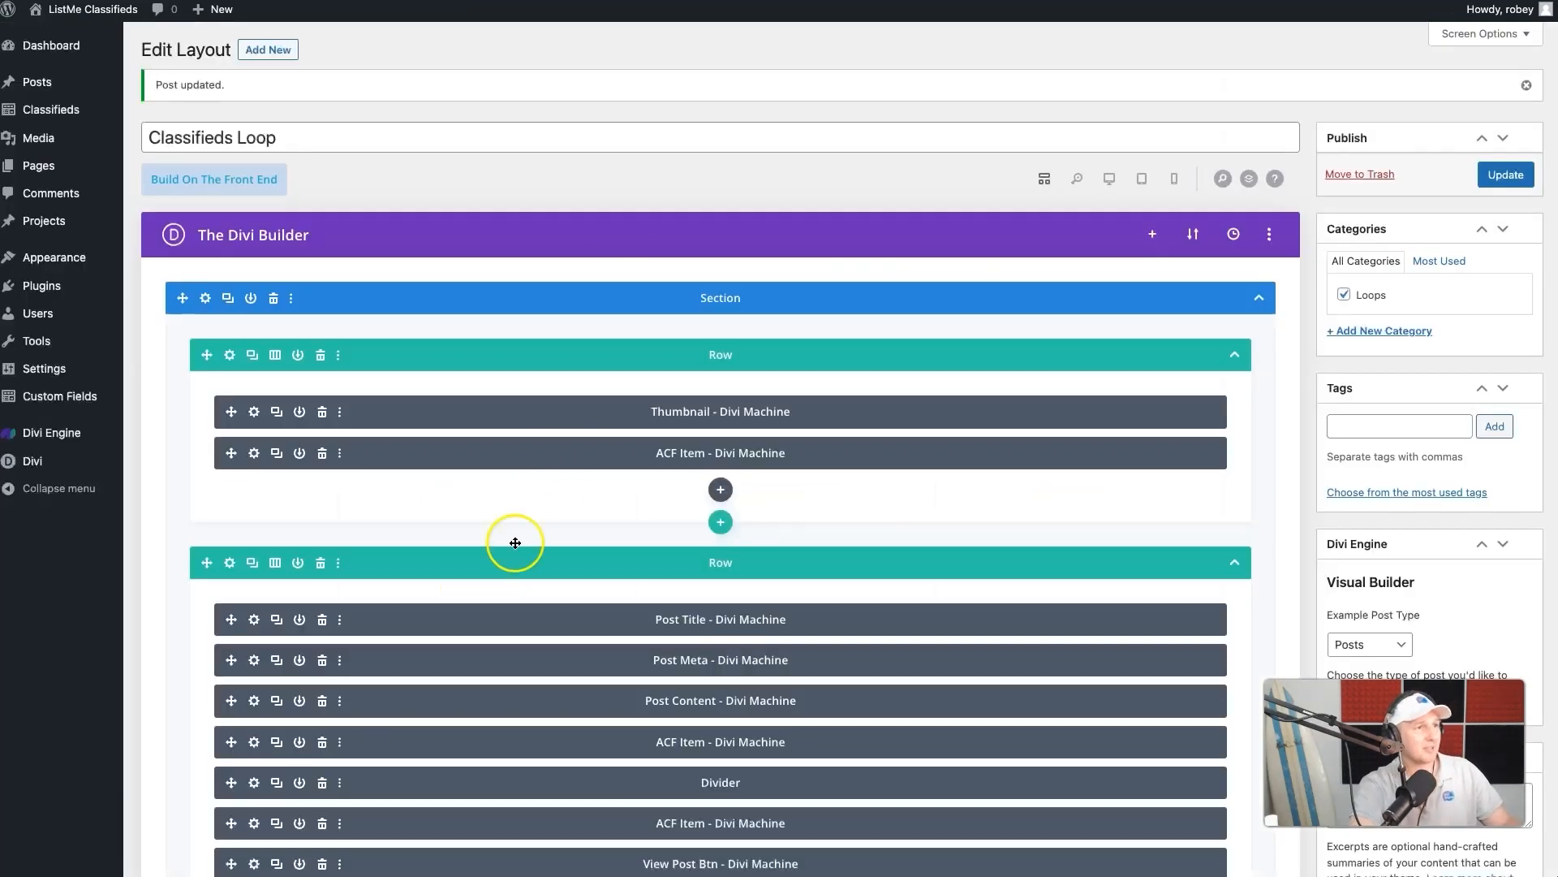
scroll(455, 705, "down", 5)
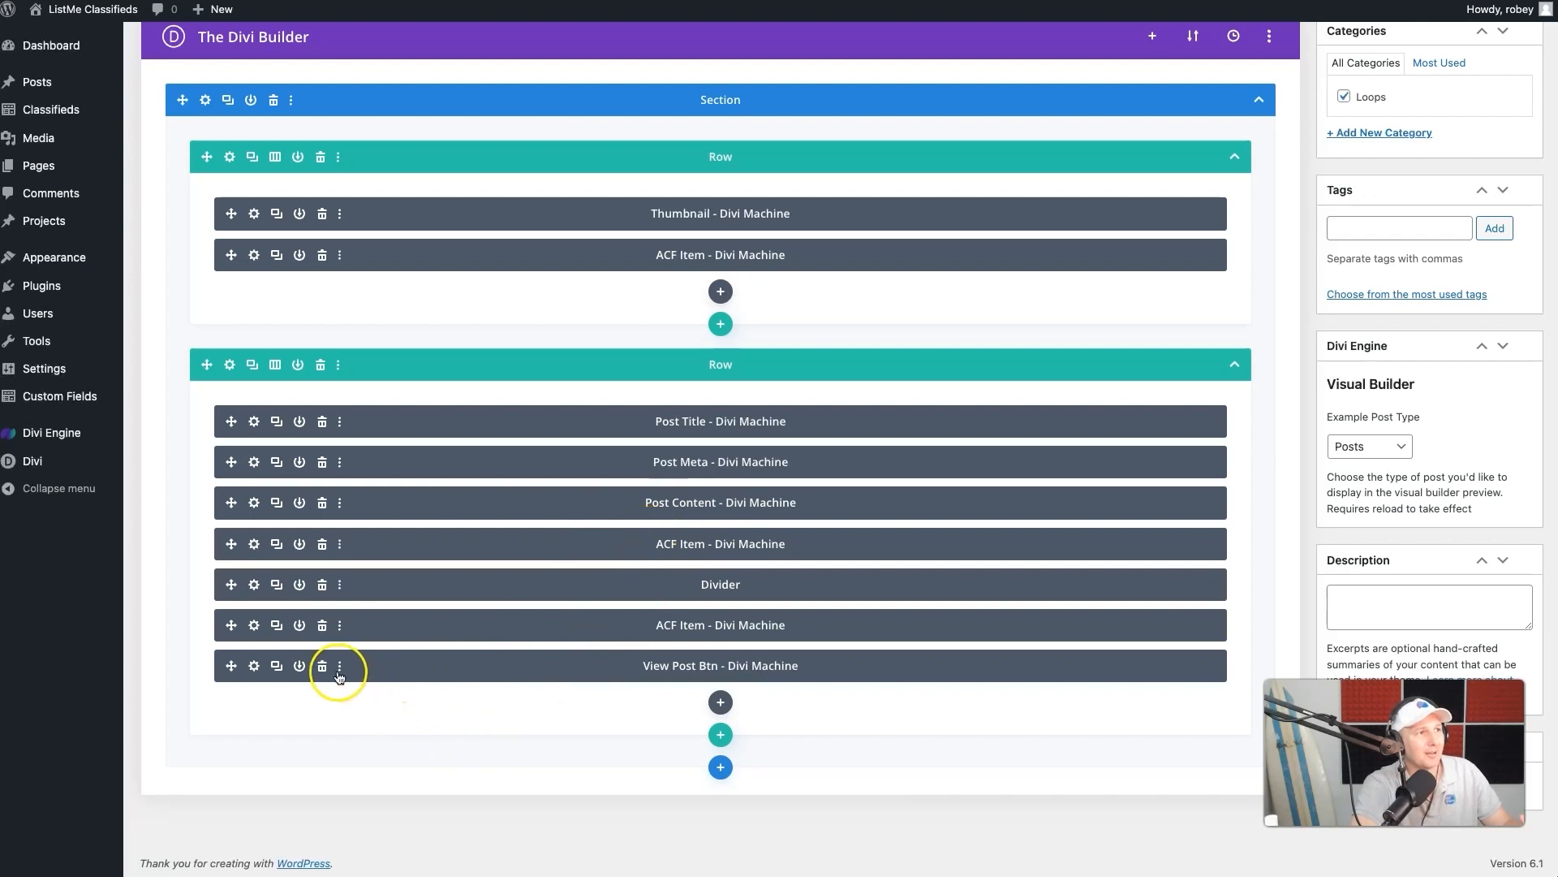
- Center the Location ACF Item module below the Divider and center-align its item text
left_click(254, 625)
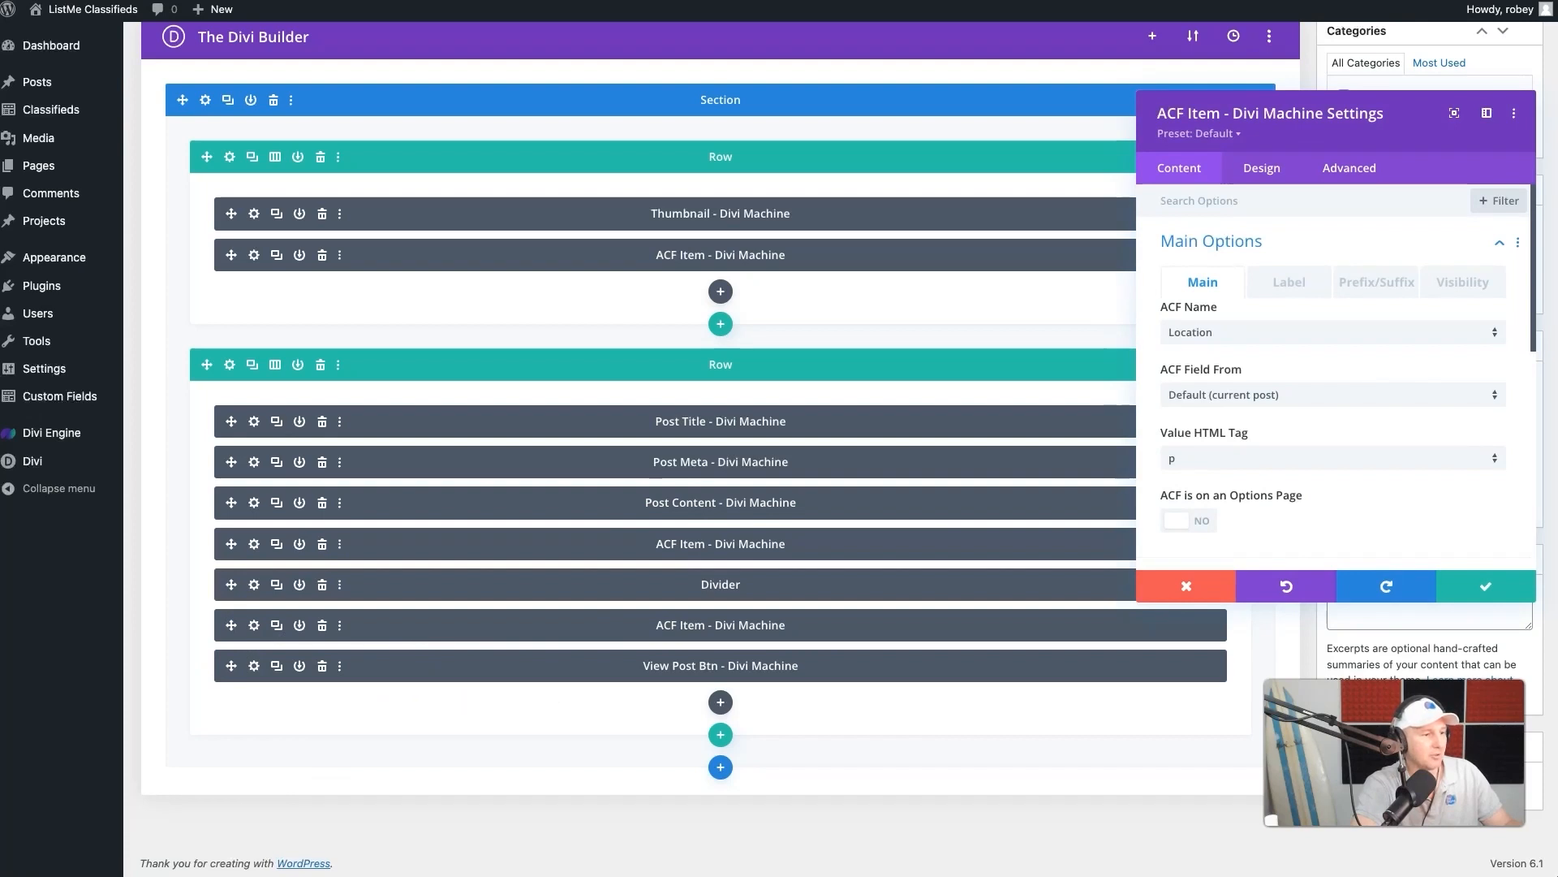
left_click(1264, 168)
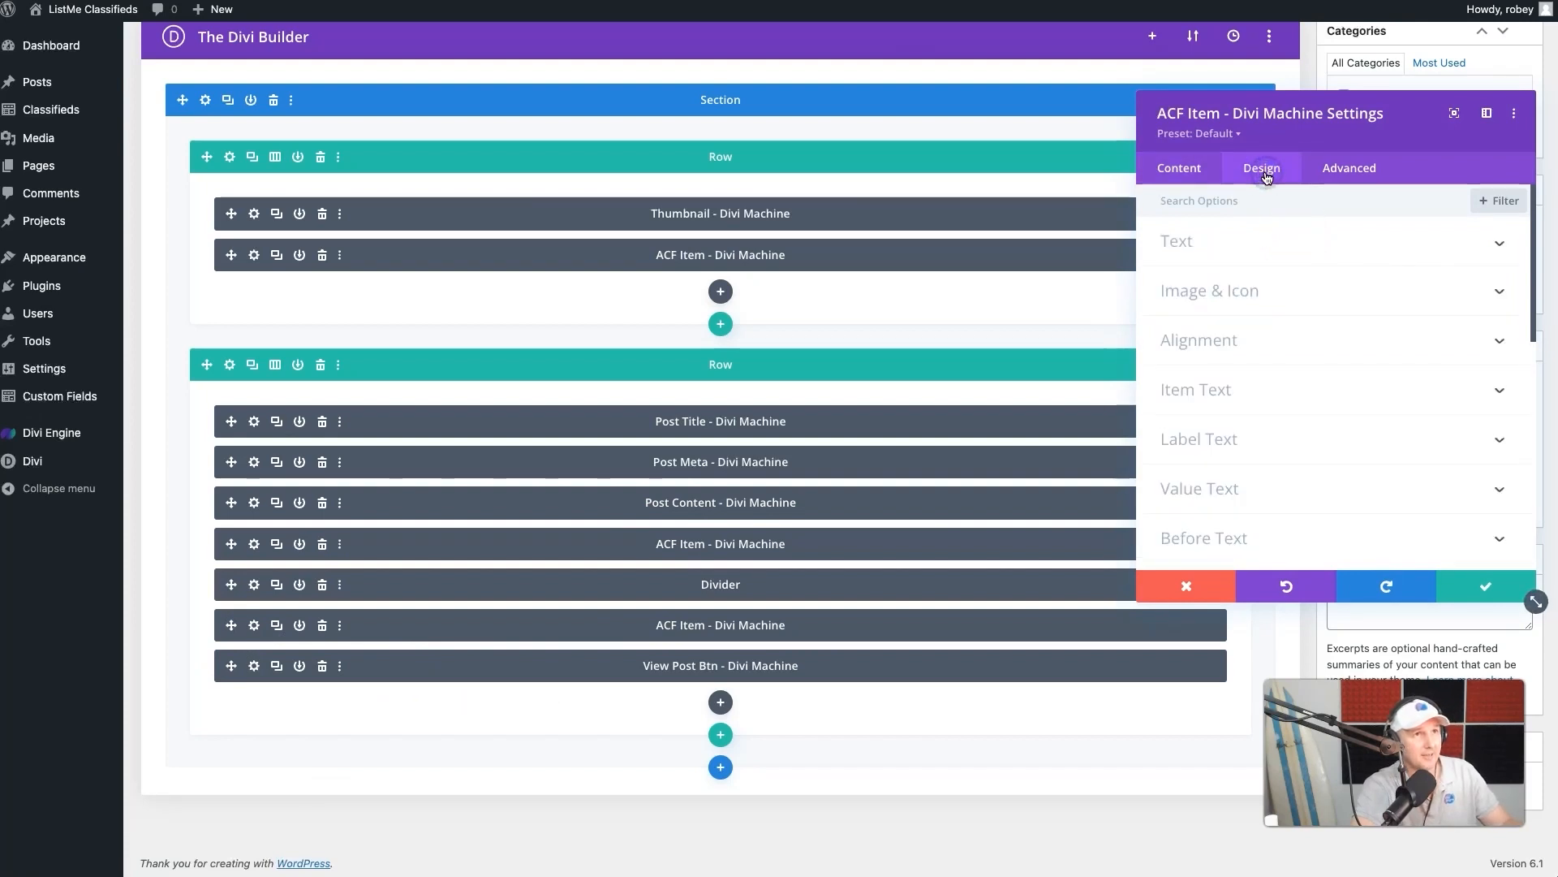
left_click(1210, 340)
left_click(1321, 268)
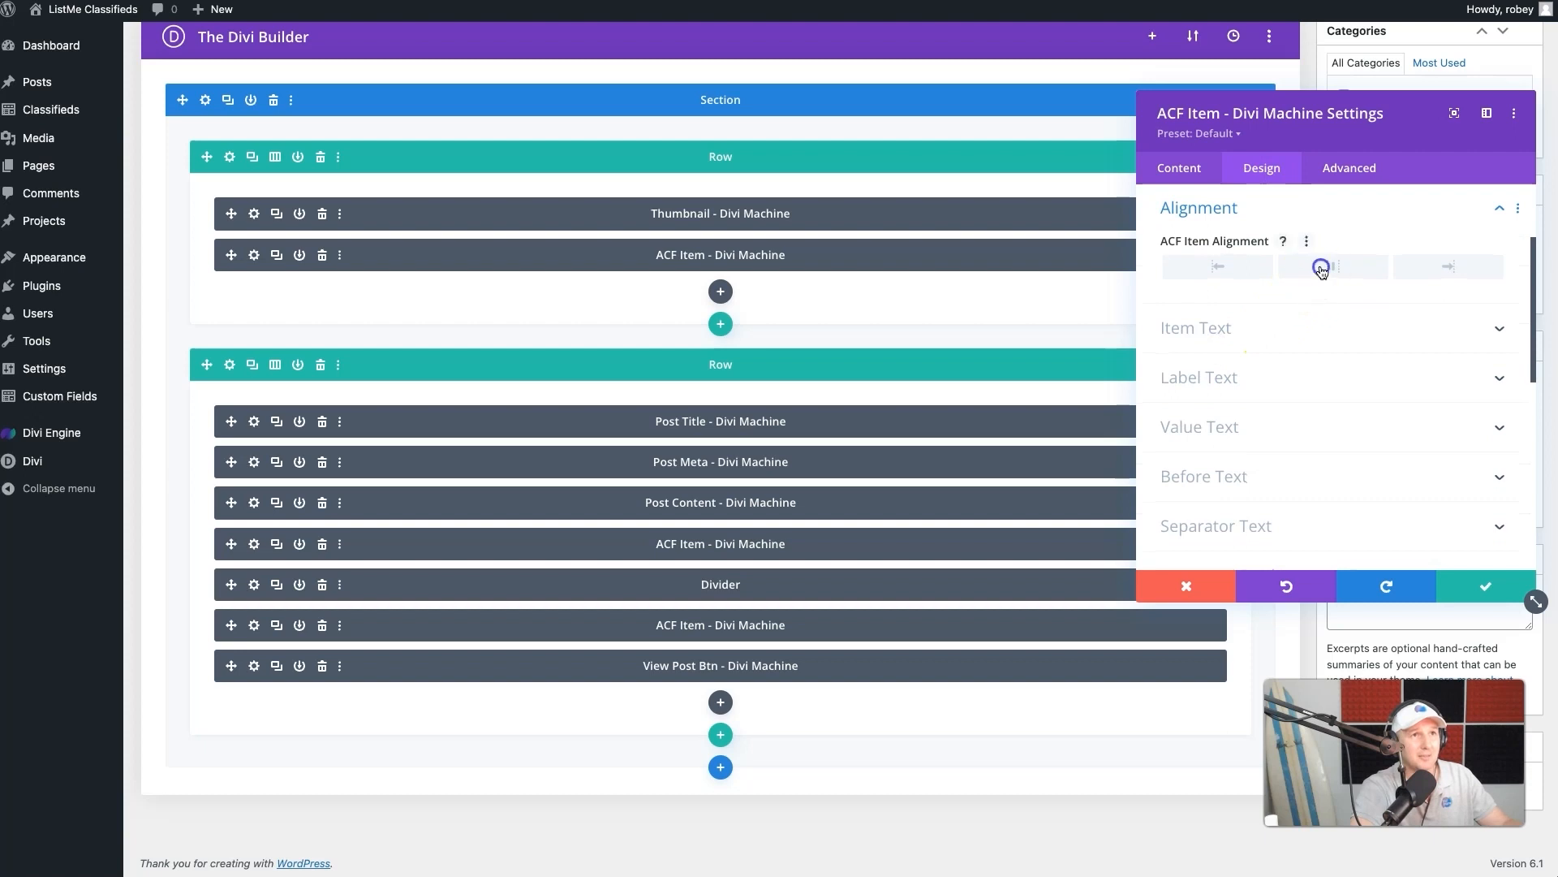
left_click(1246, 341)
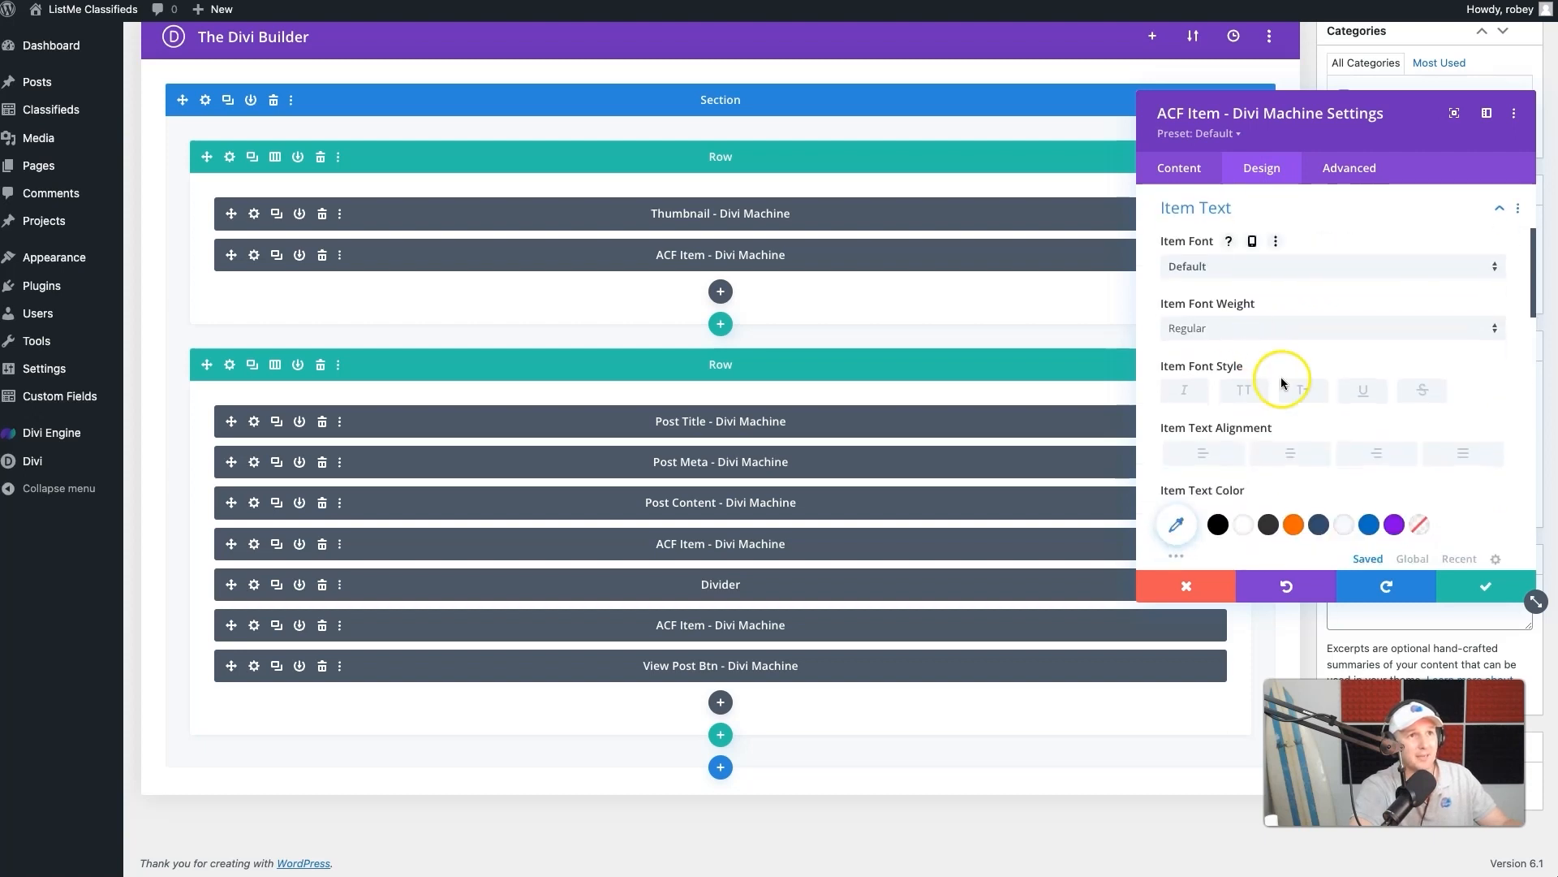
left_click(1290, 452)
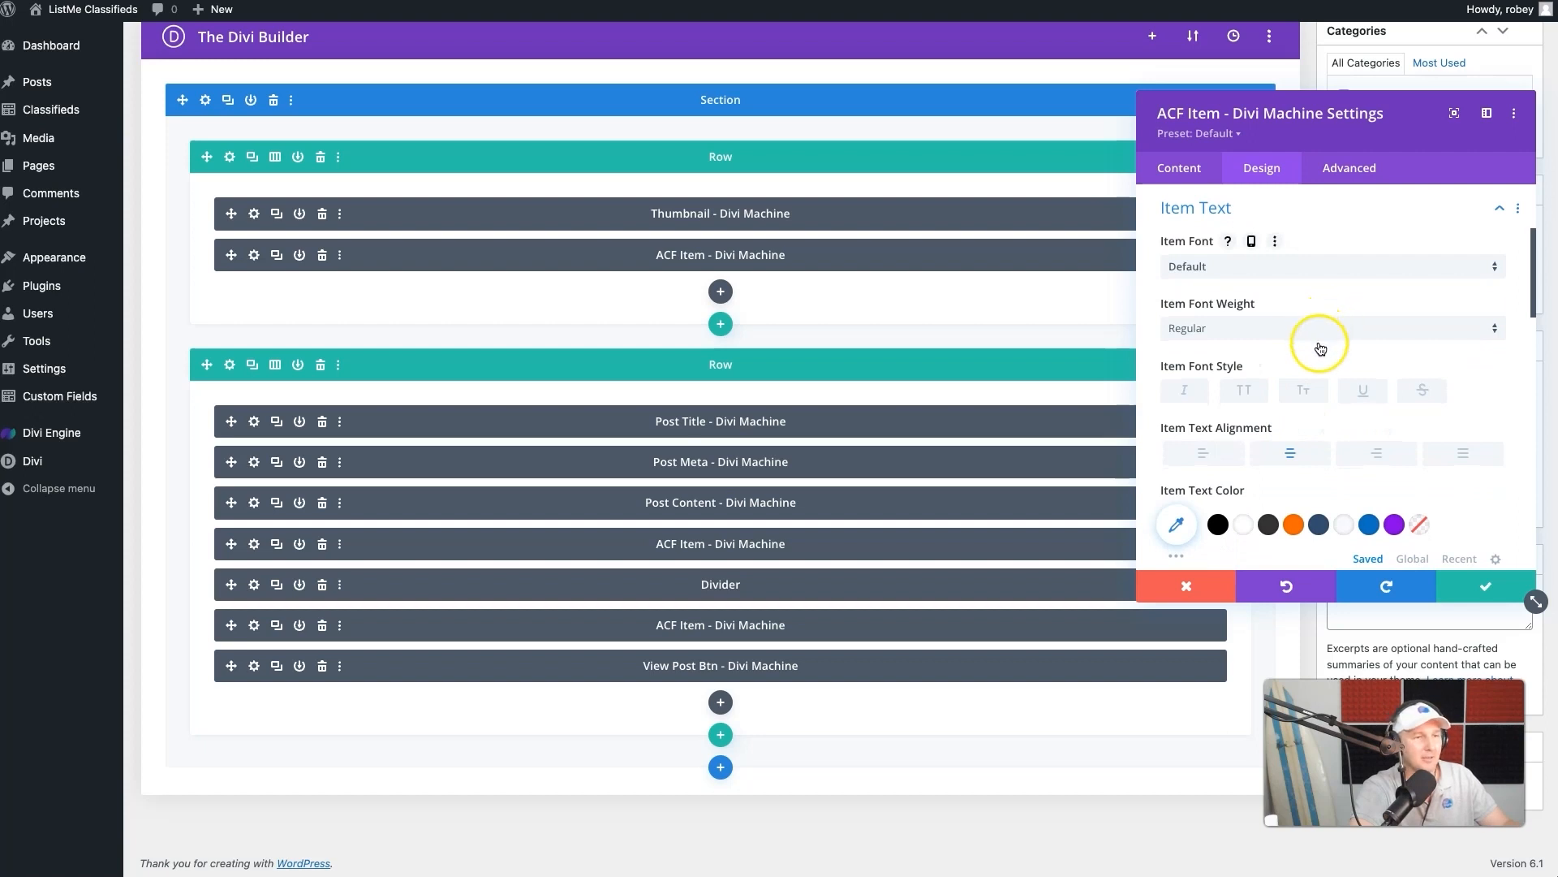
- Save the Location ACF Item module and update the Classifieds Loop layout
scroll(1356, 531, "down", 1)
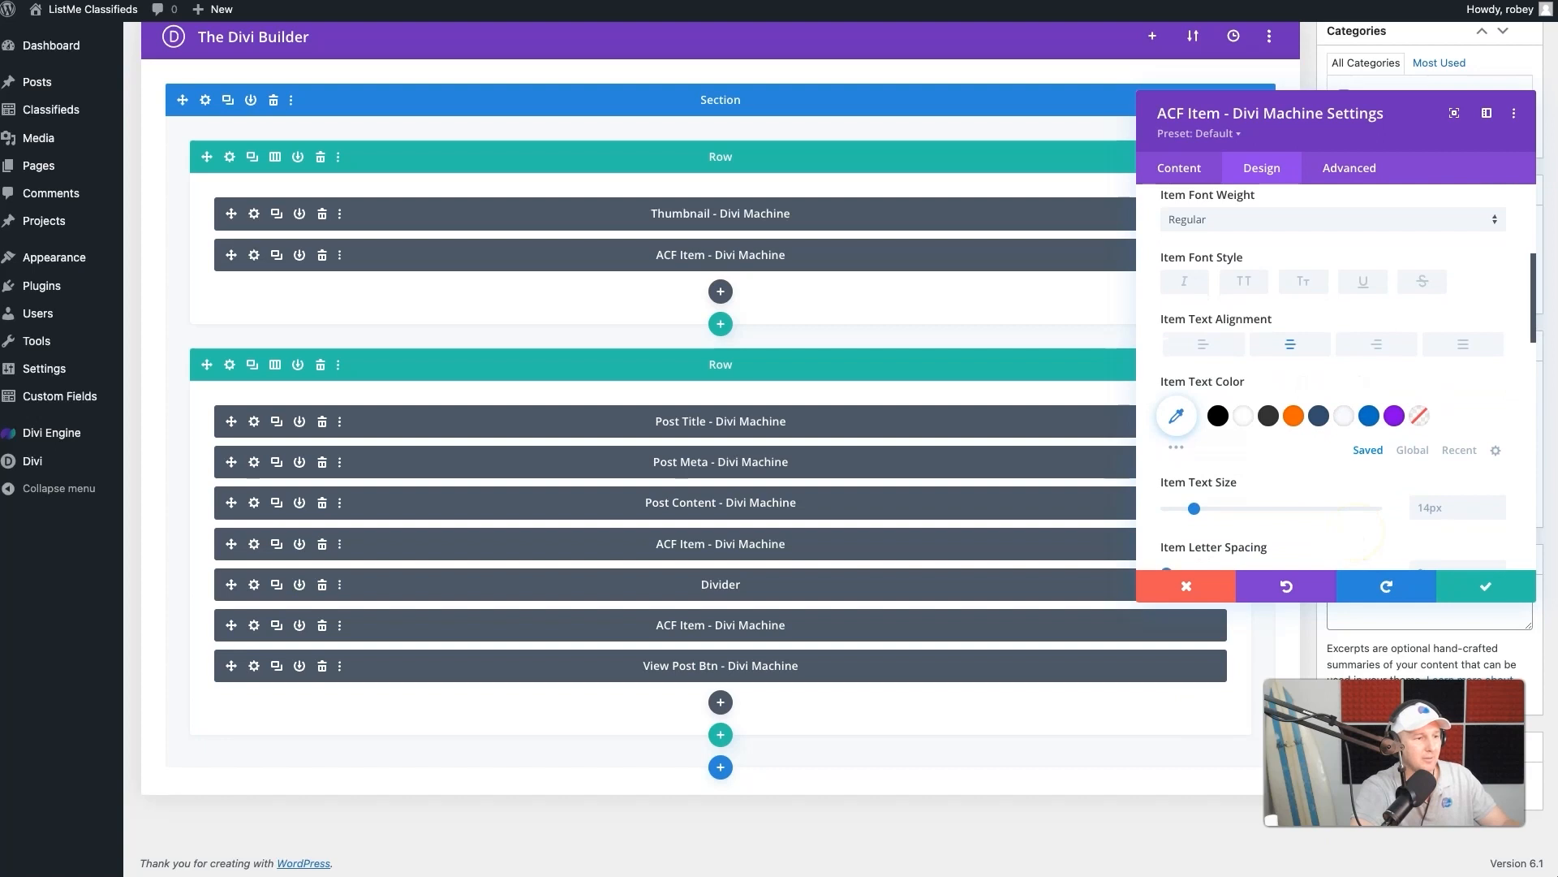
left_click(1449, 599)
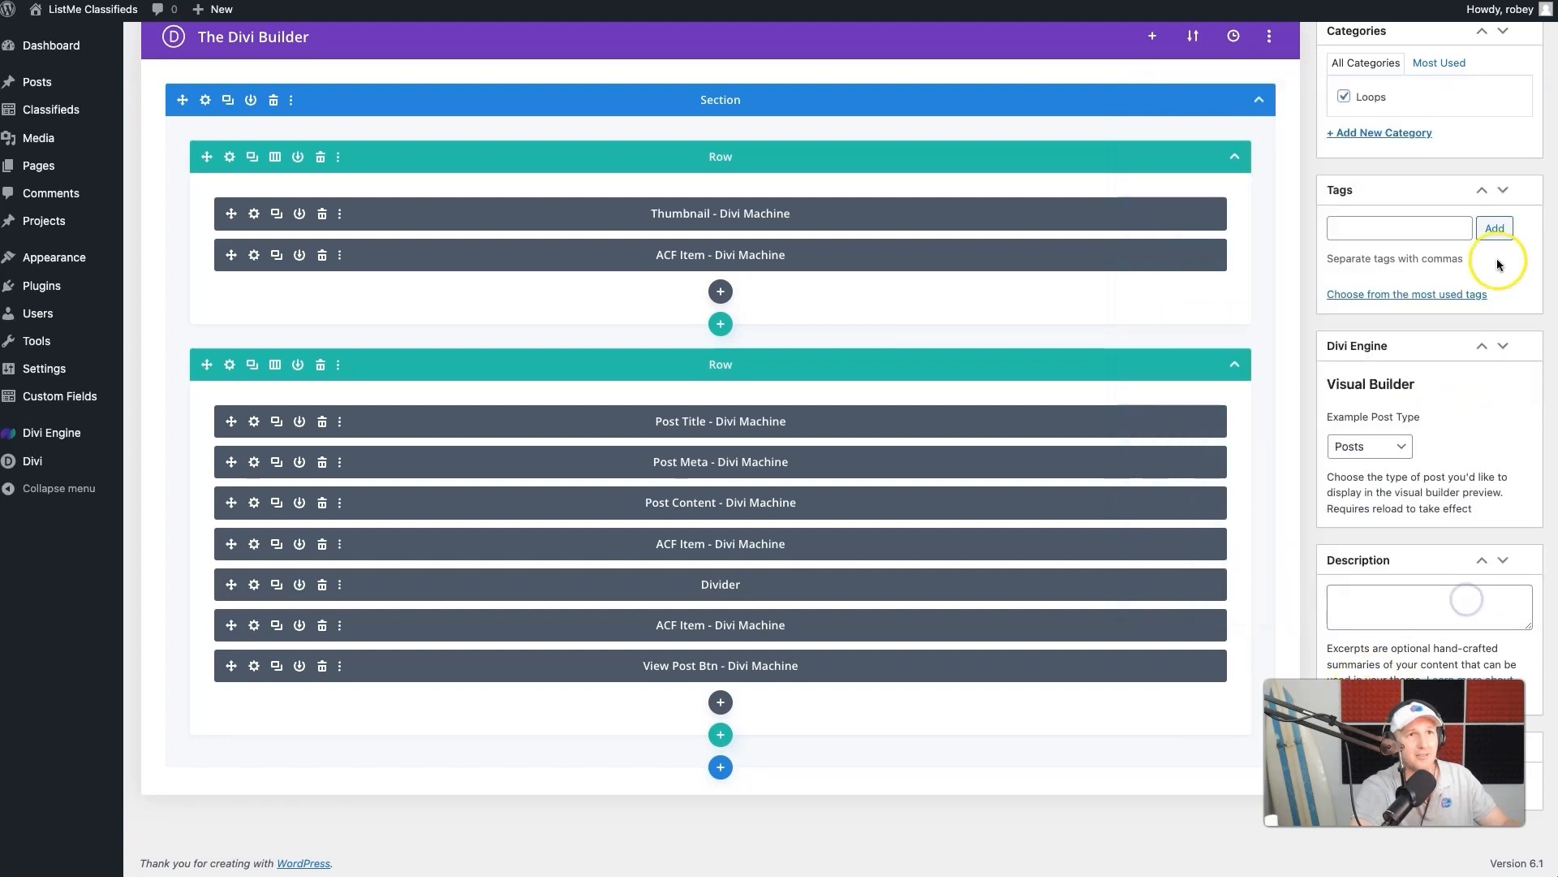
scroll(1501, 163, "up", 3)
left_click(1507, 136)
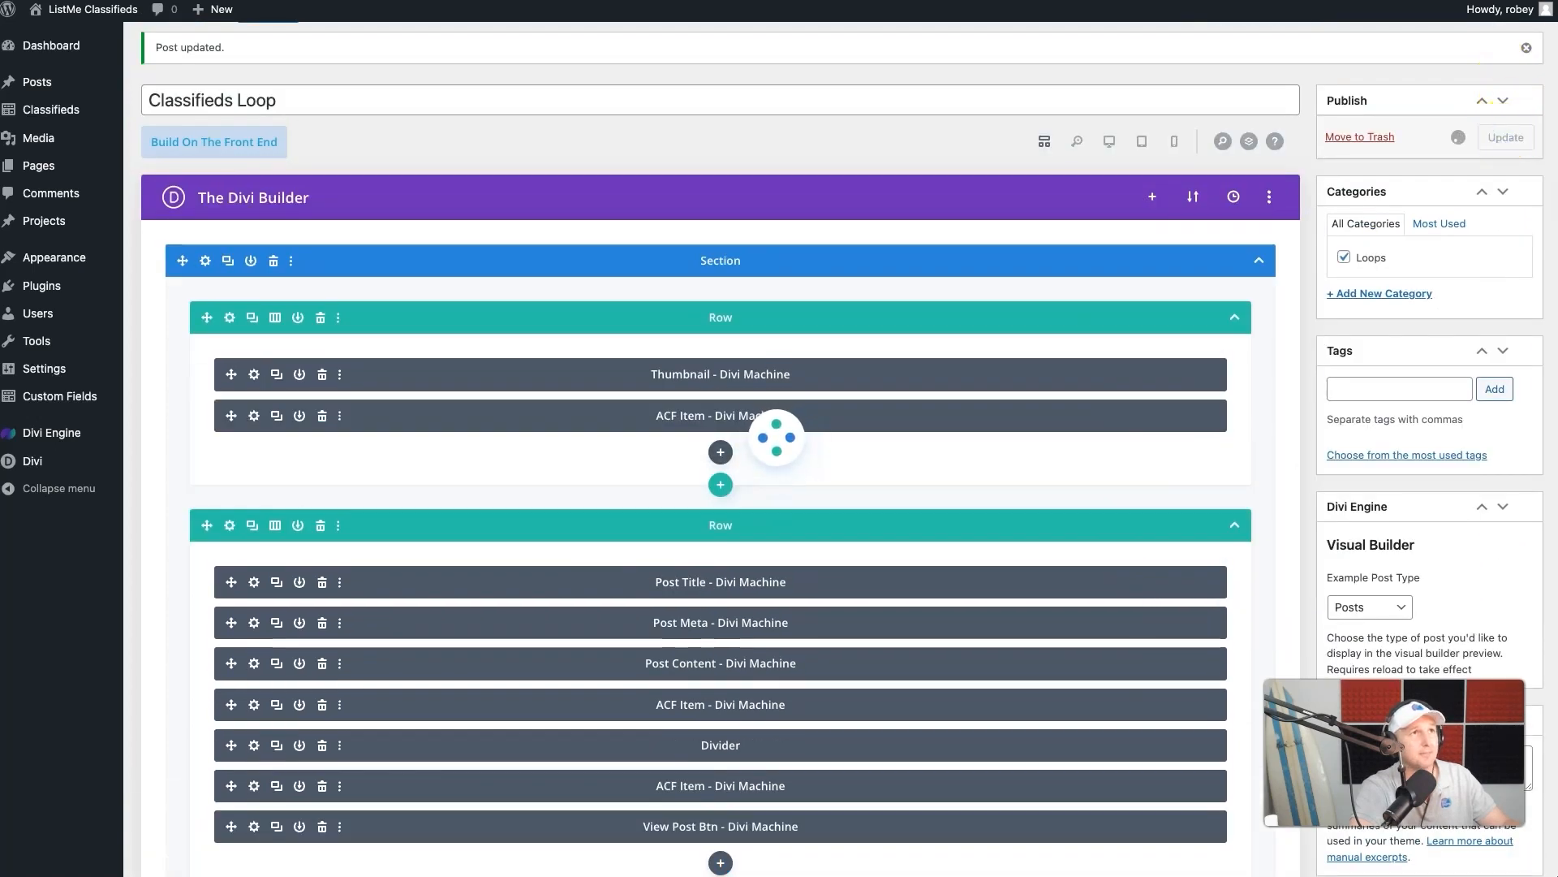
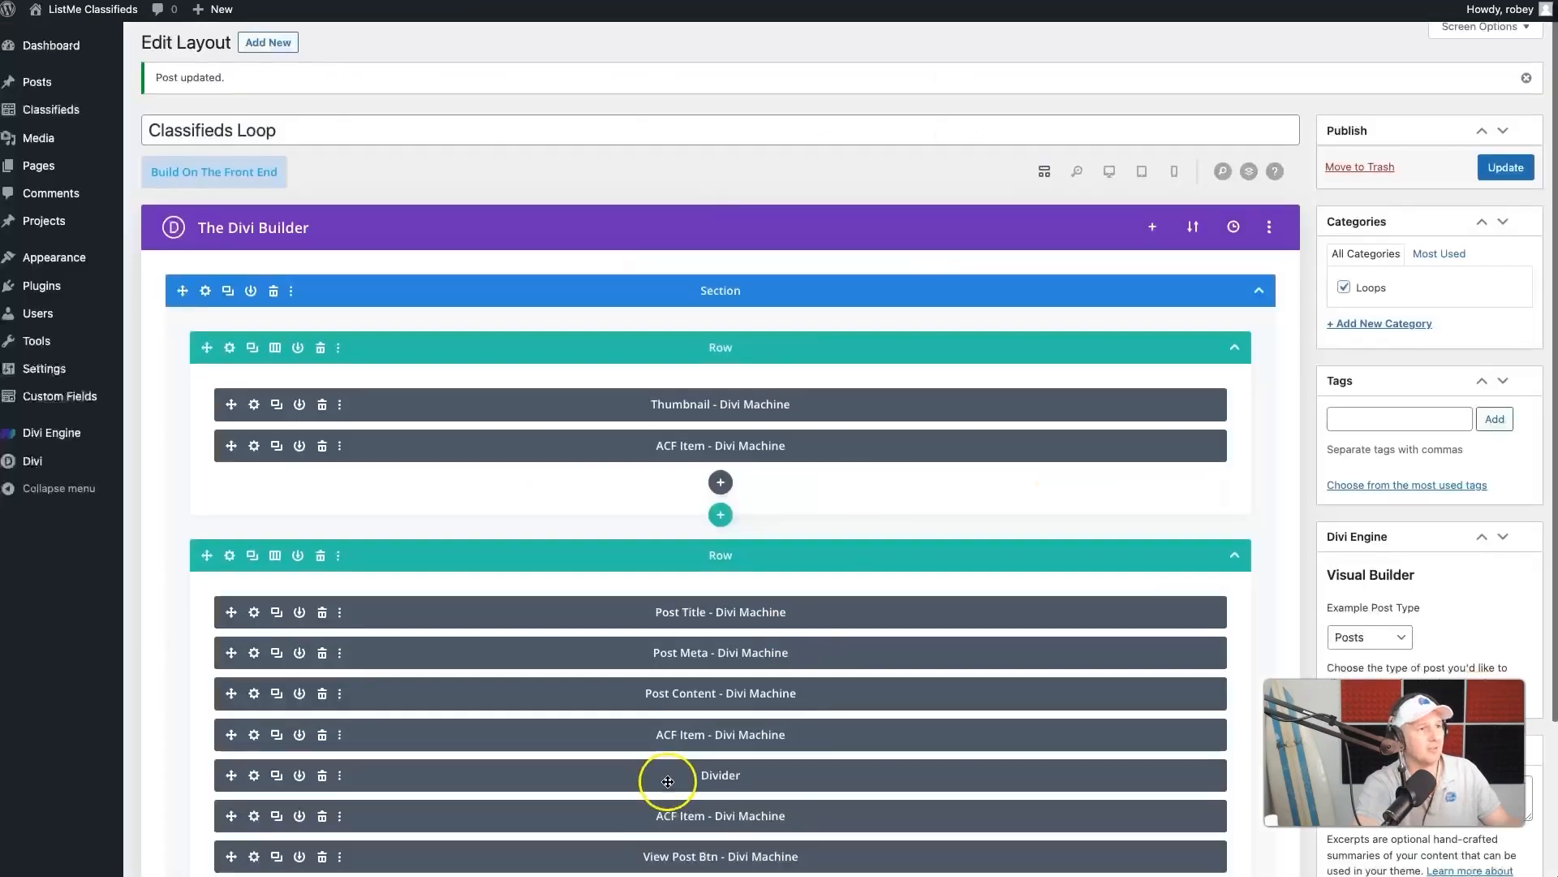
- Set the bottom padding of the location ACF Item module to 10px and save the module
scroll(668, 780, "down", 3)
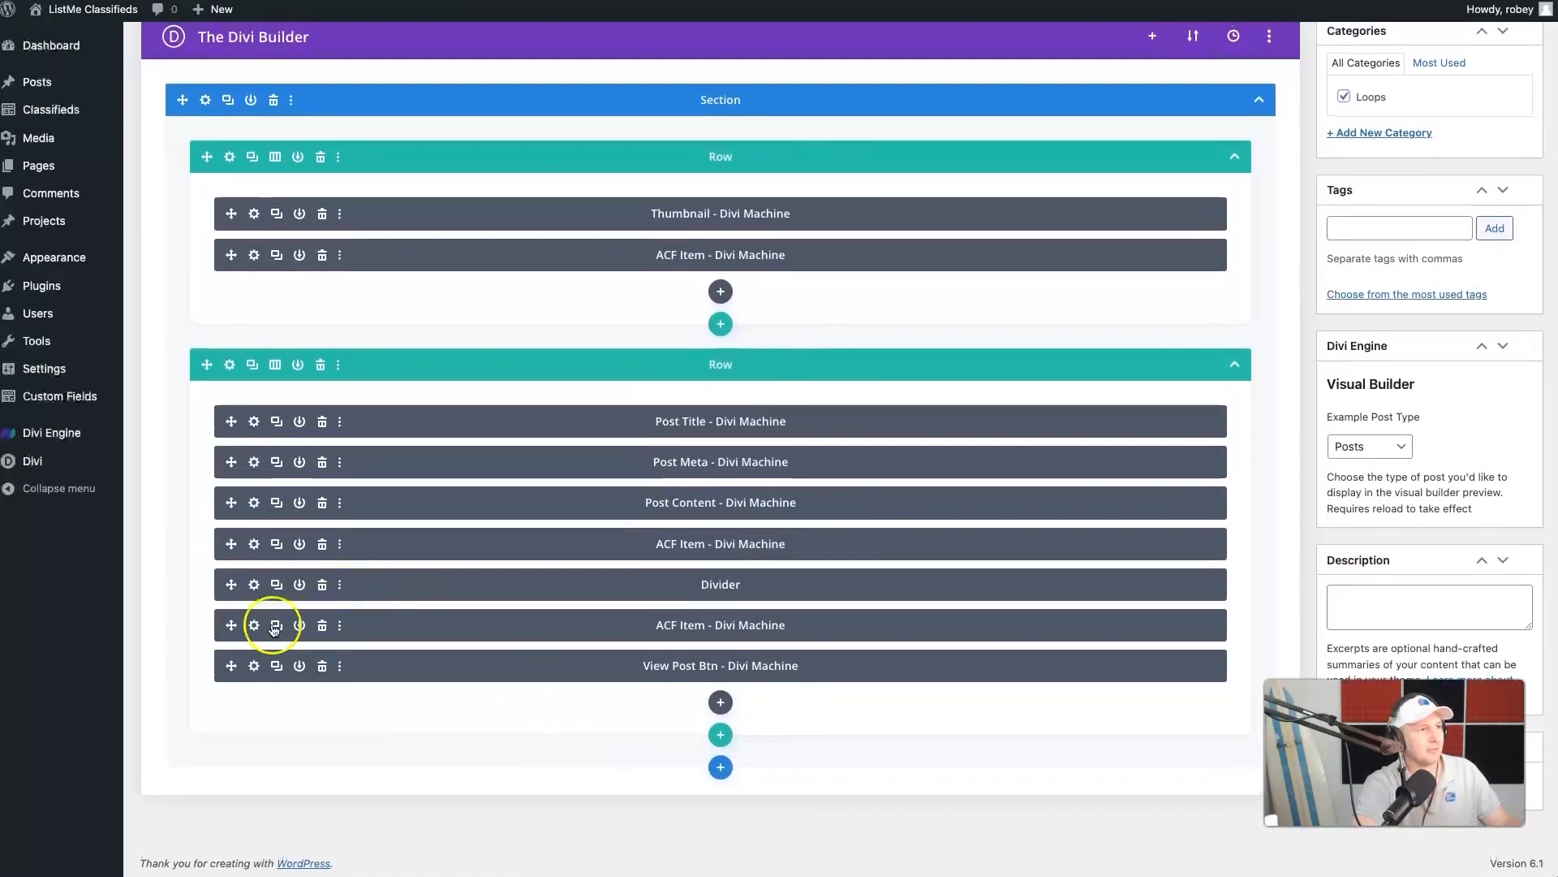
left_click(254, 816)
left_click(1239, 182)
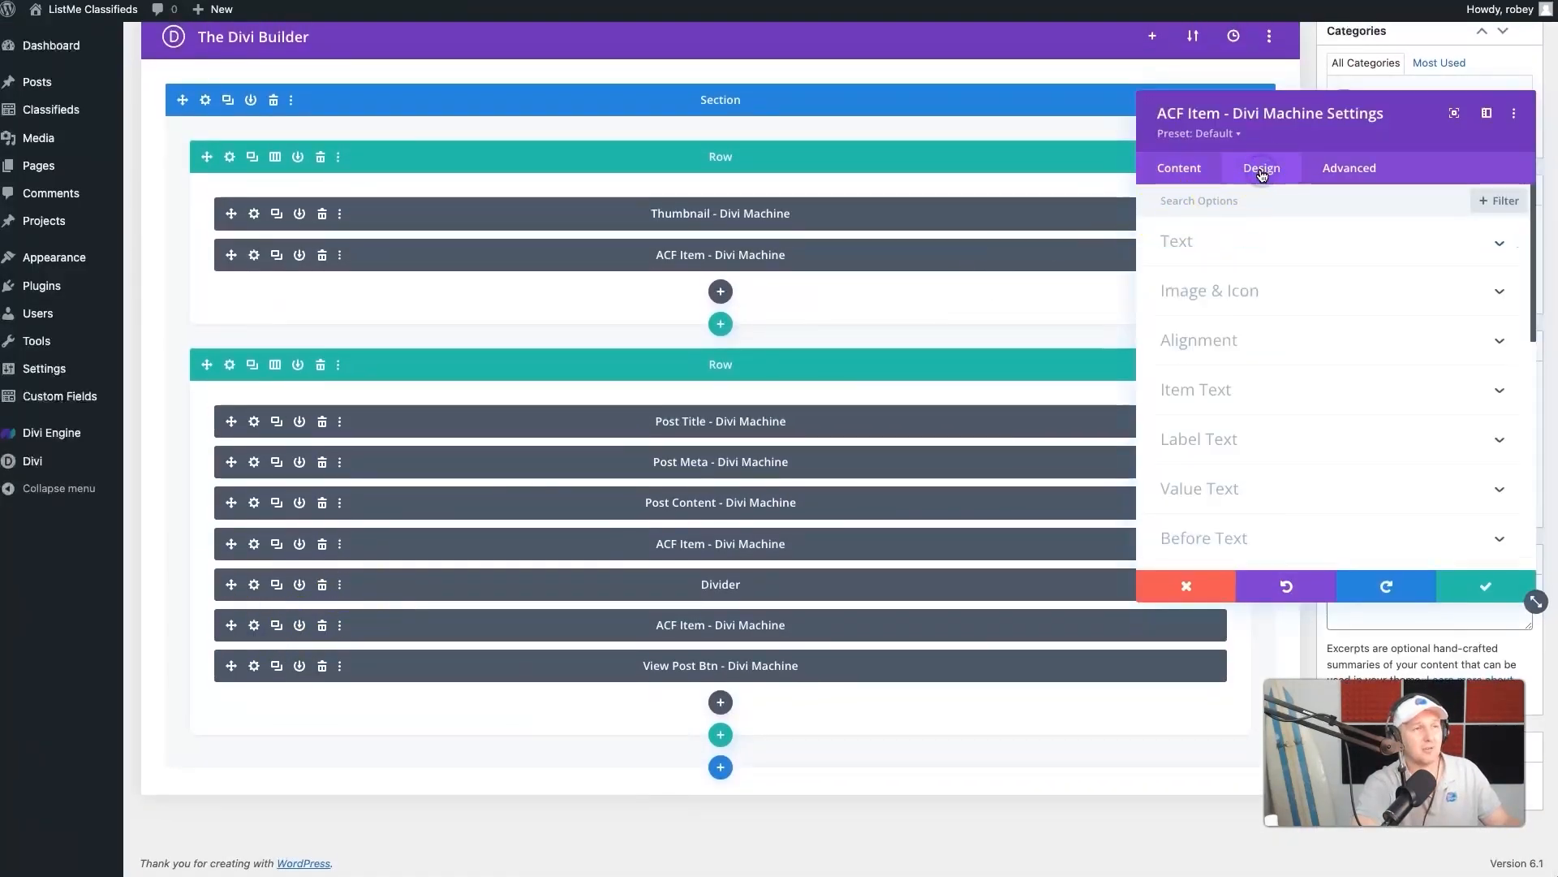
scroll(1242, 491, "down", 2)
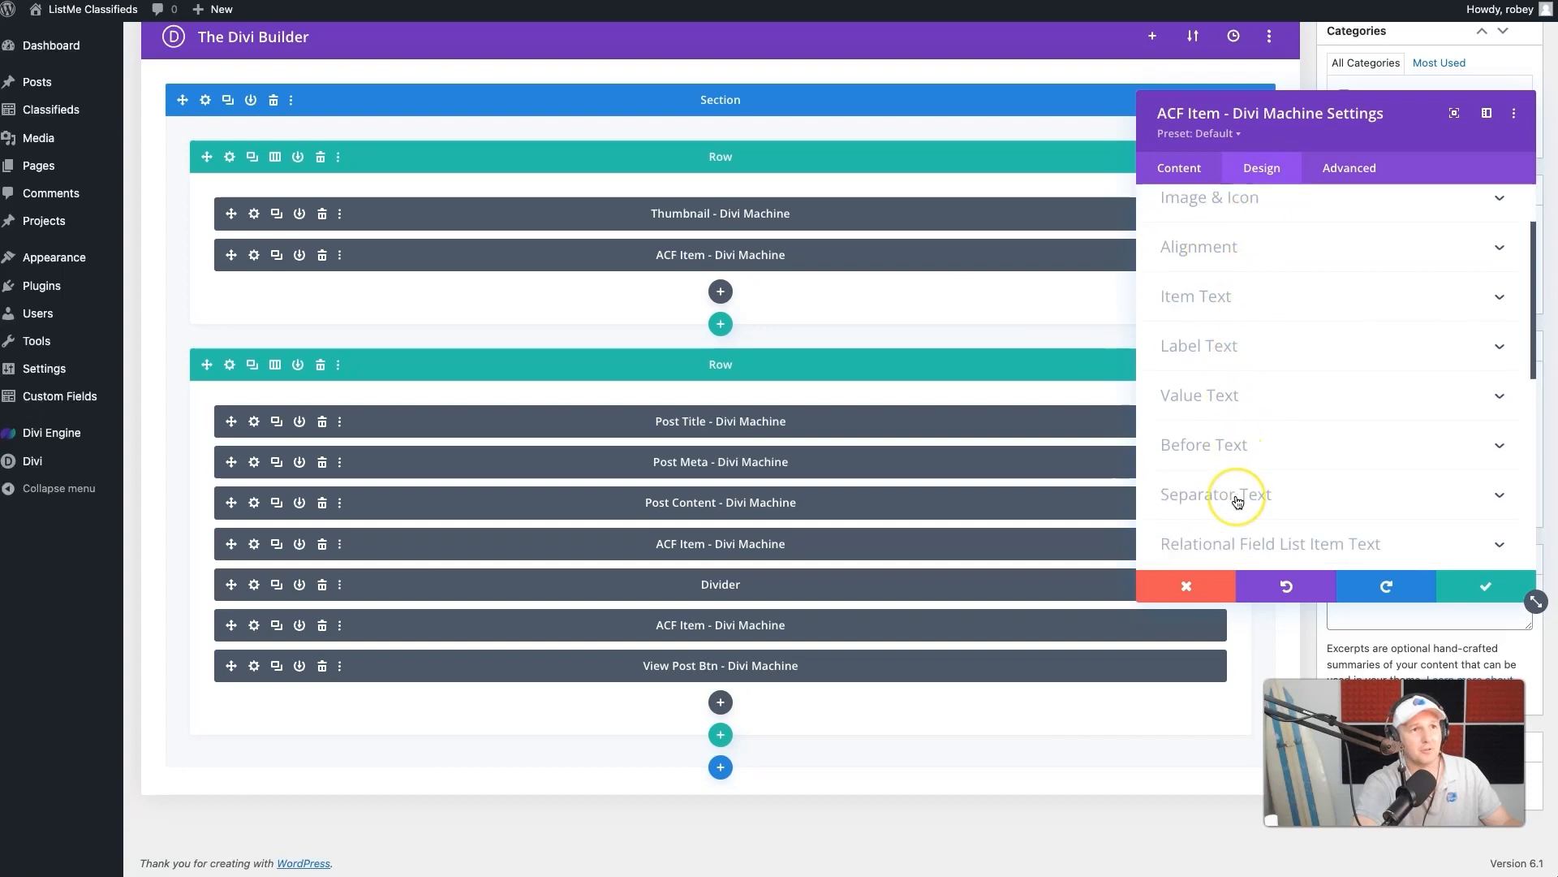
scroll(1238, 502, "down", 2)
left_click(1236, 508)
left_click(1270, 348)
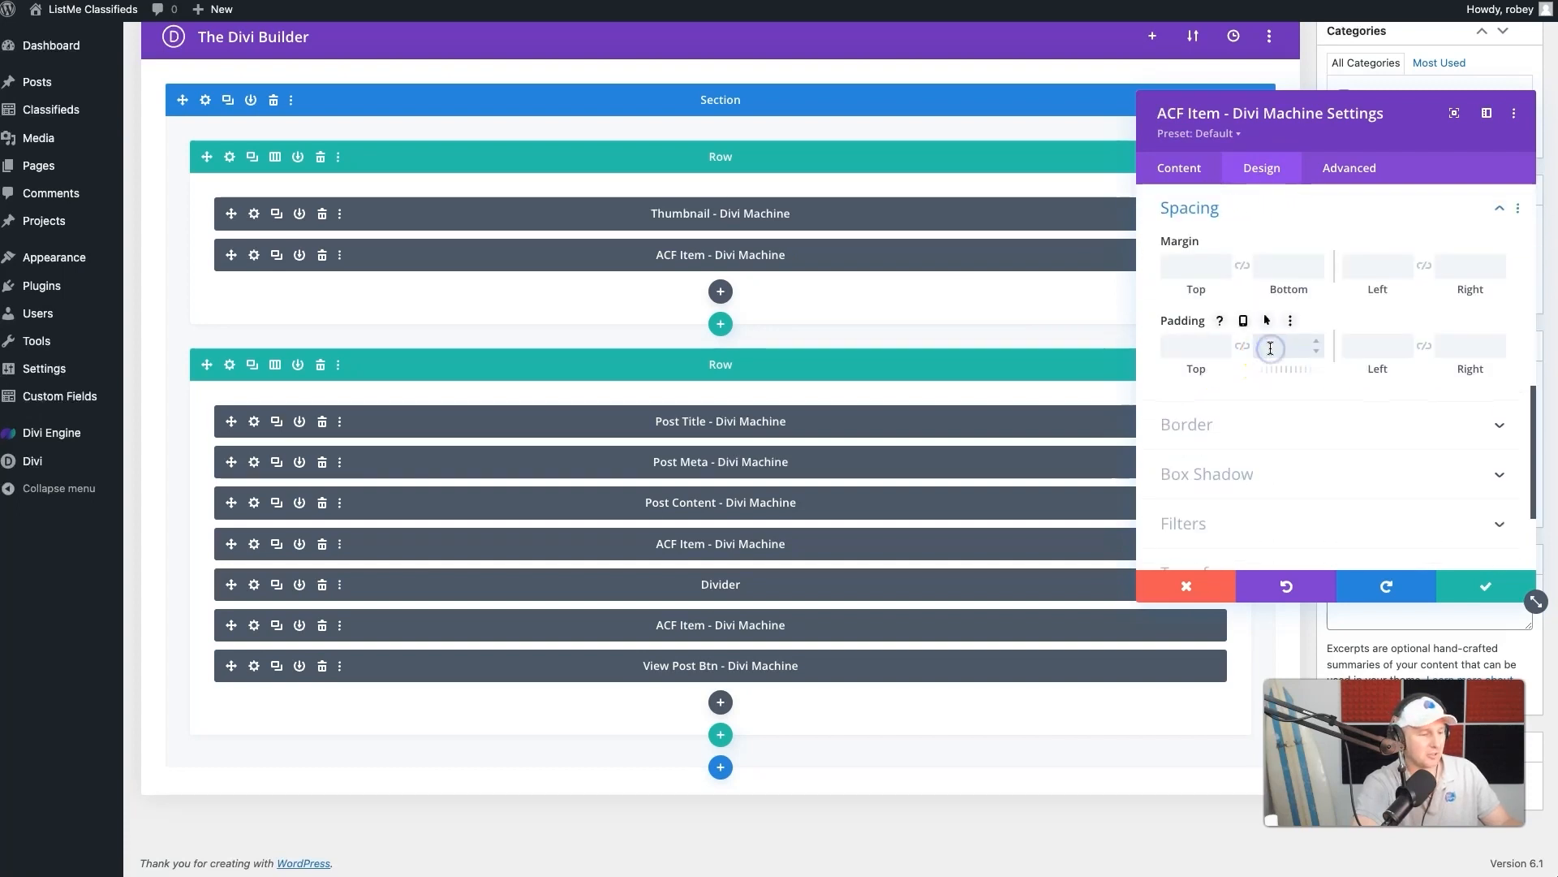
type("10px")
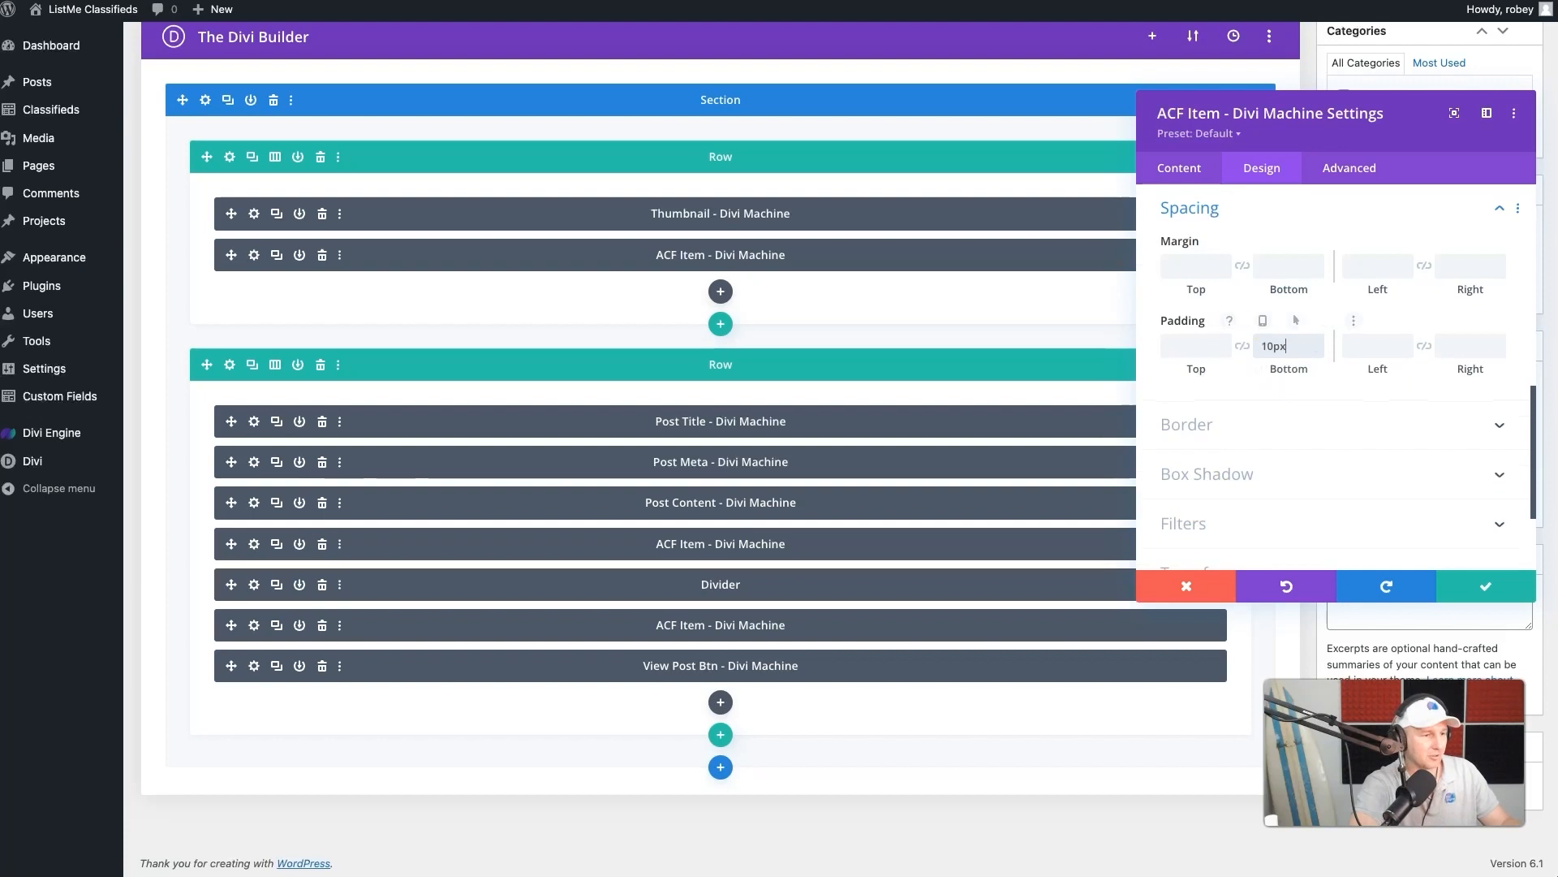
left_click(1482, 583)
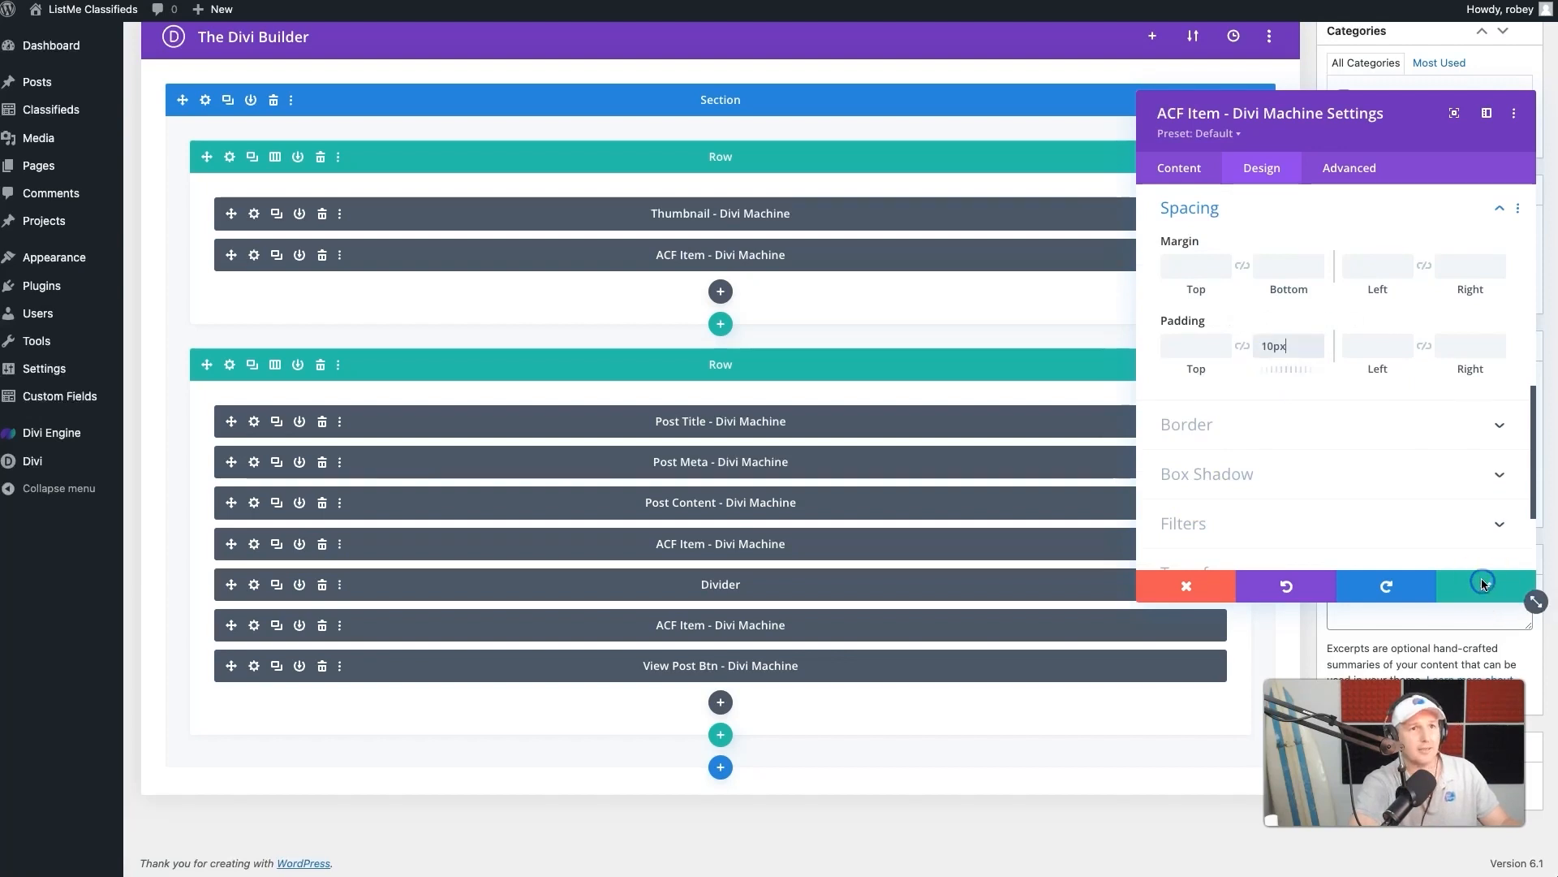
- Enable custom button styles for the View Post Btn module and preview the layout in phone view
left_click(254, 666)
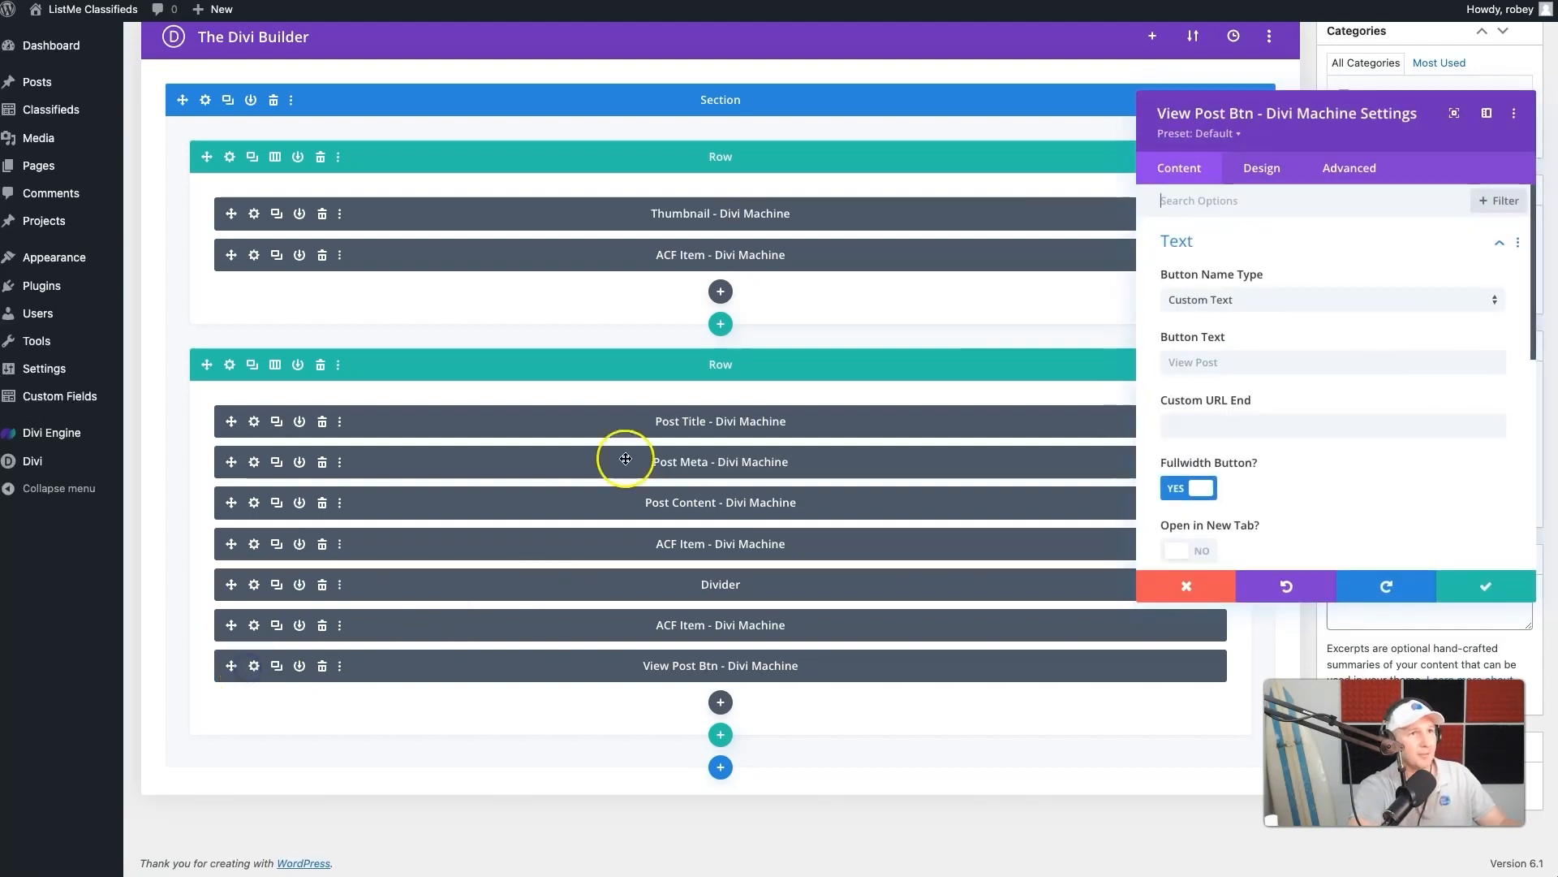
left_click(1262, 175)
left_click(1241, 340)
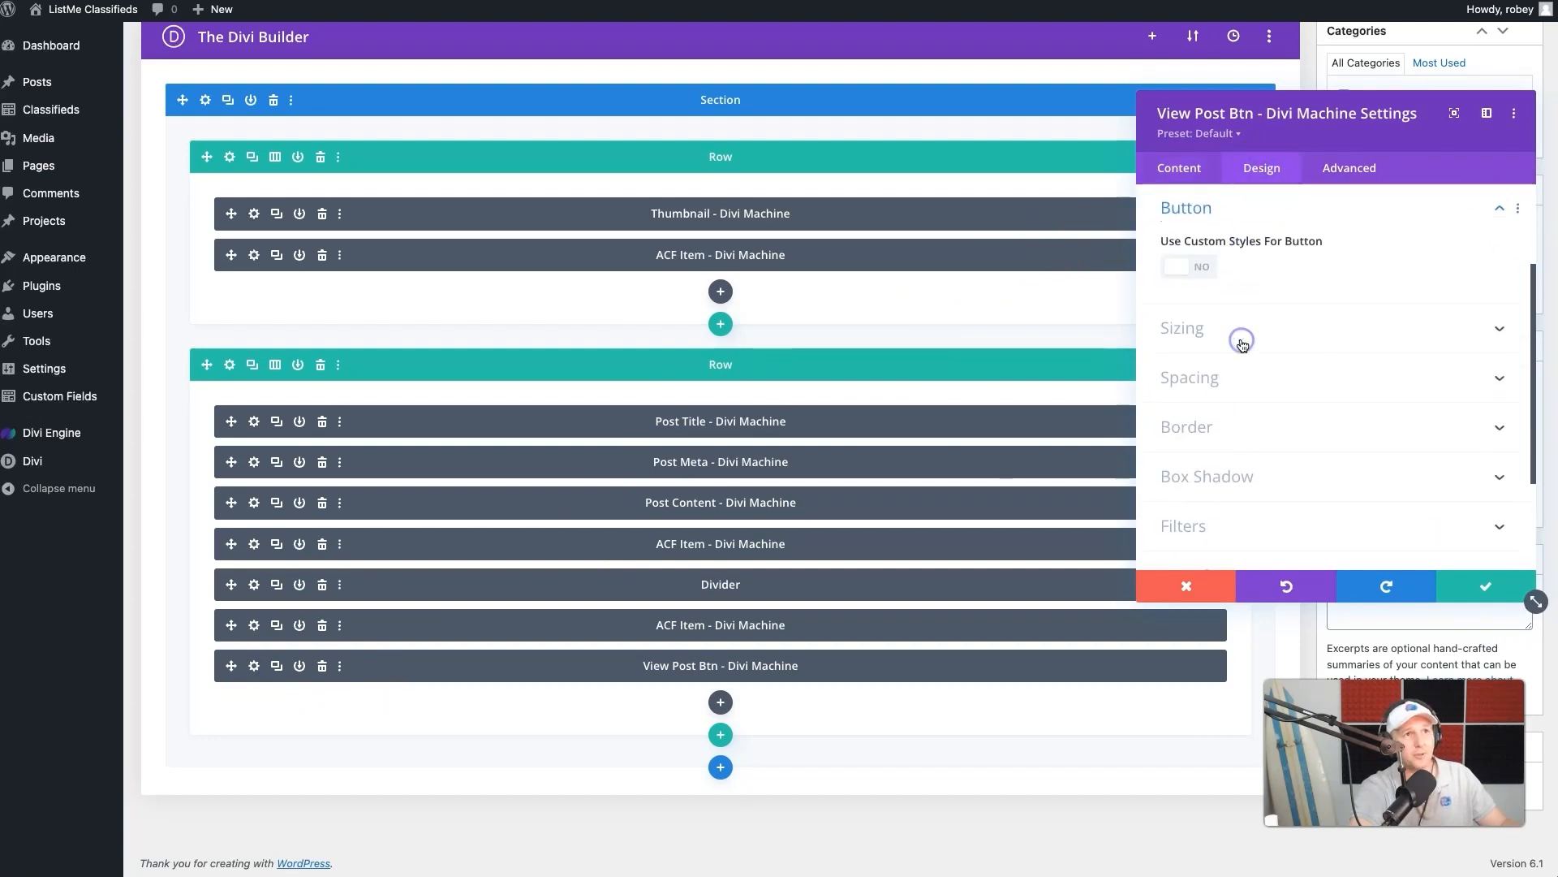
left_click(1191, 267)
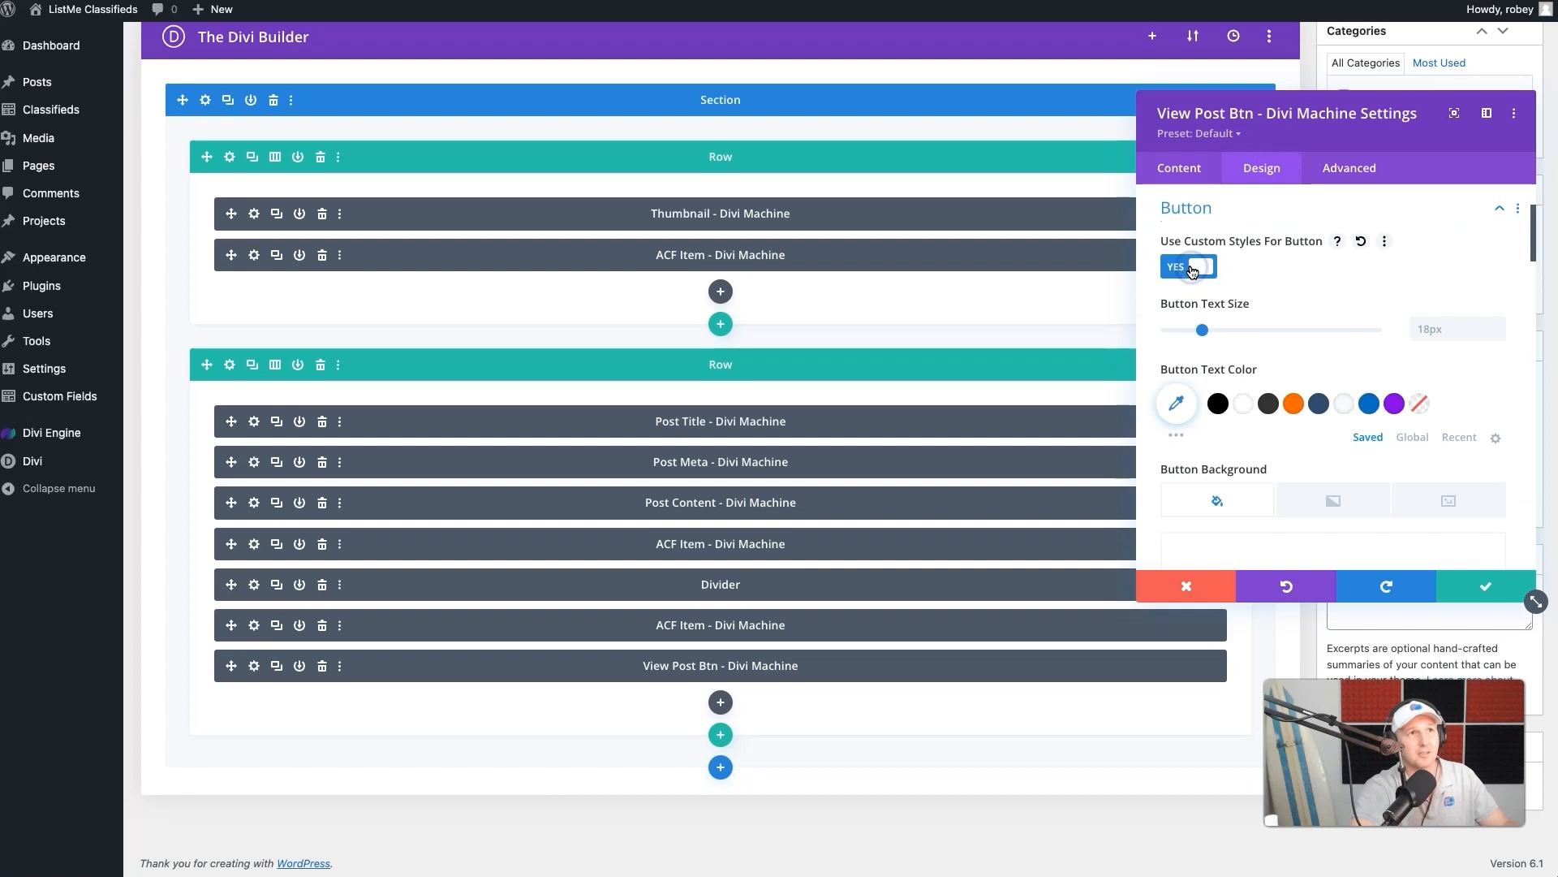
scroll(1068, 146, "up", 2)
left_click(1174, 49)
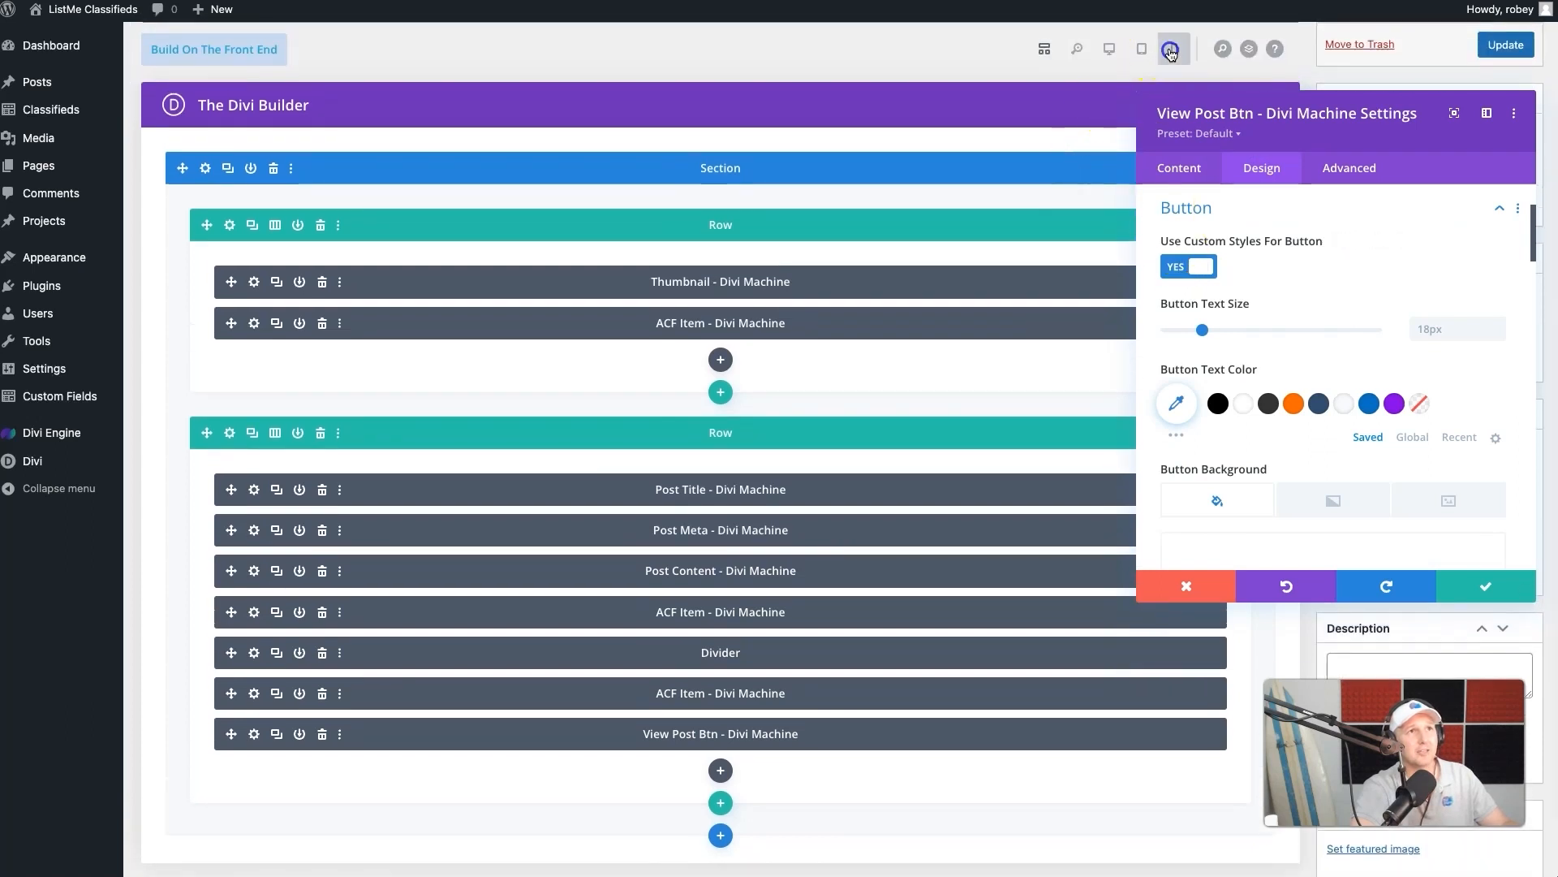
- Toggle the View Post button's custom styles off and on again, and set its button text size to 14px
left_click(1190, 267)
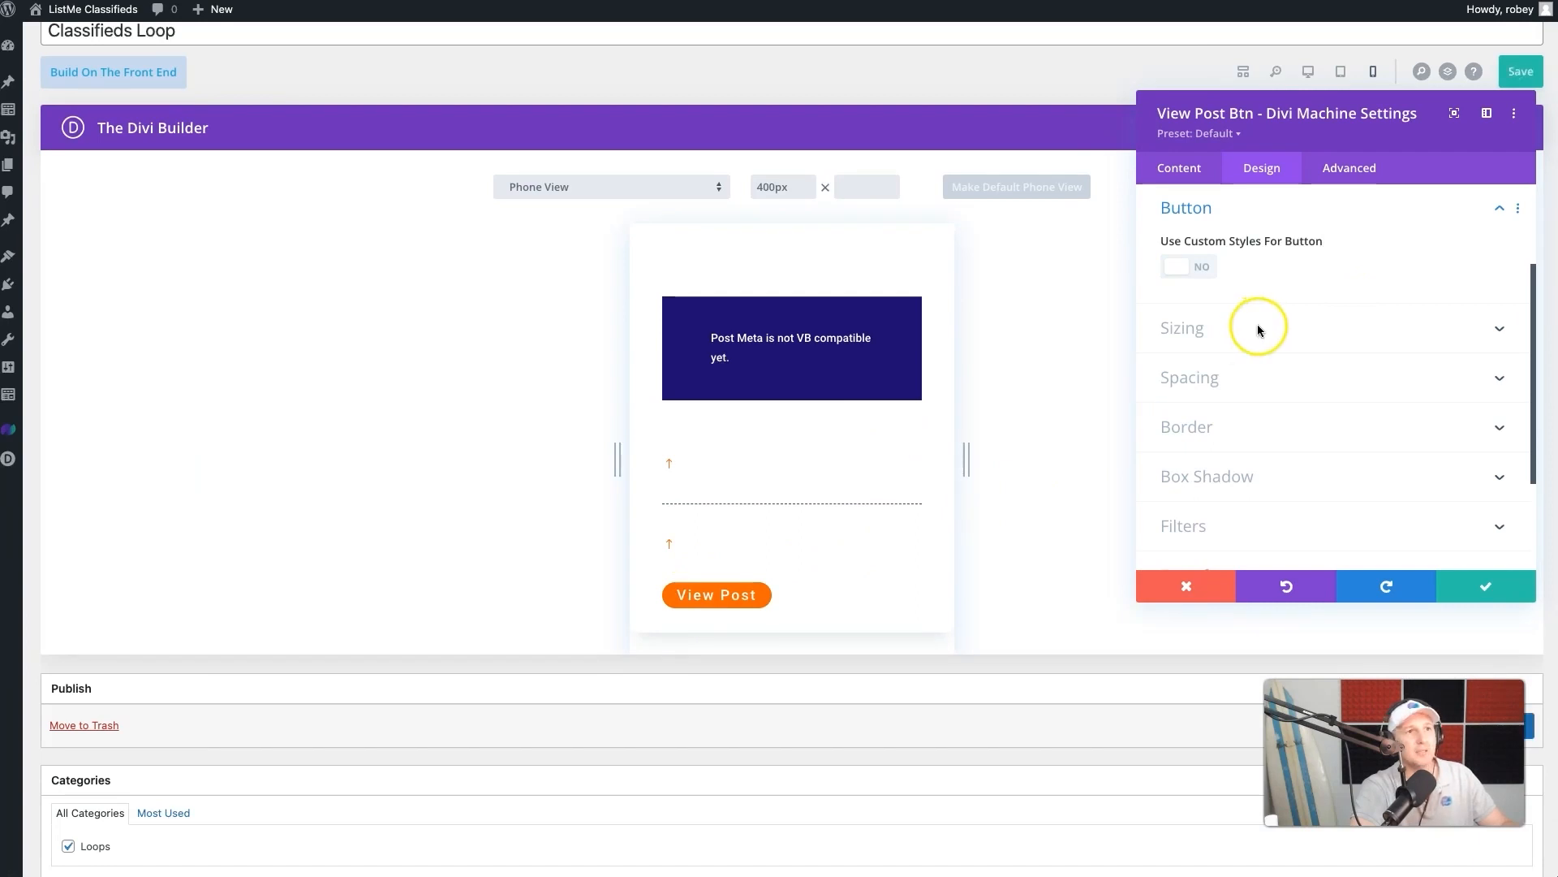
scroll(1294, 324, "down", 2)
scroll(1146, 333, "up", 2)
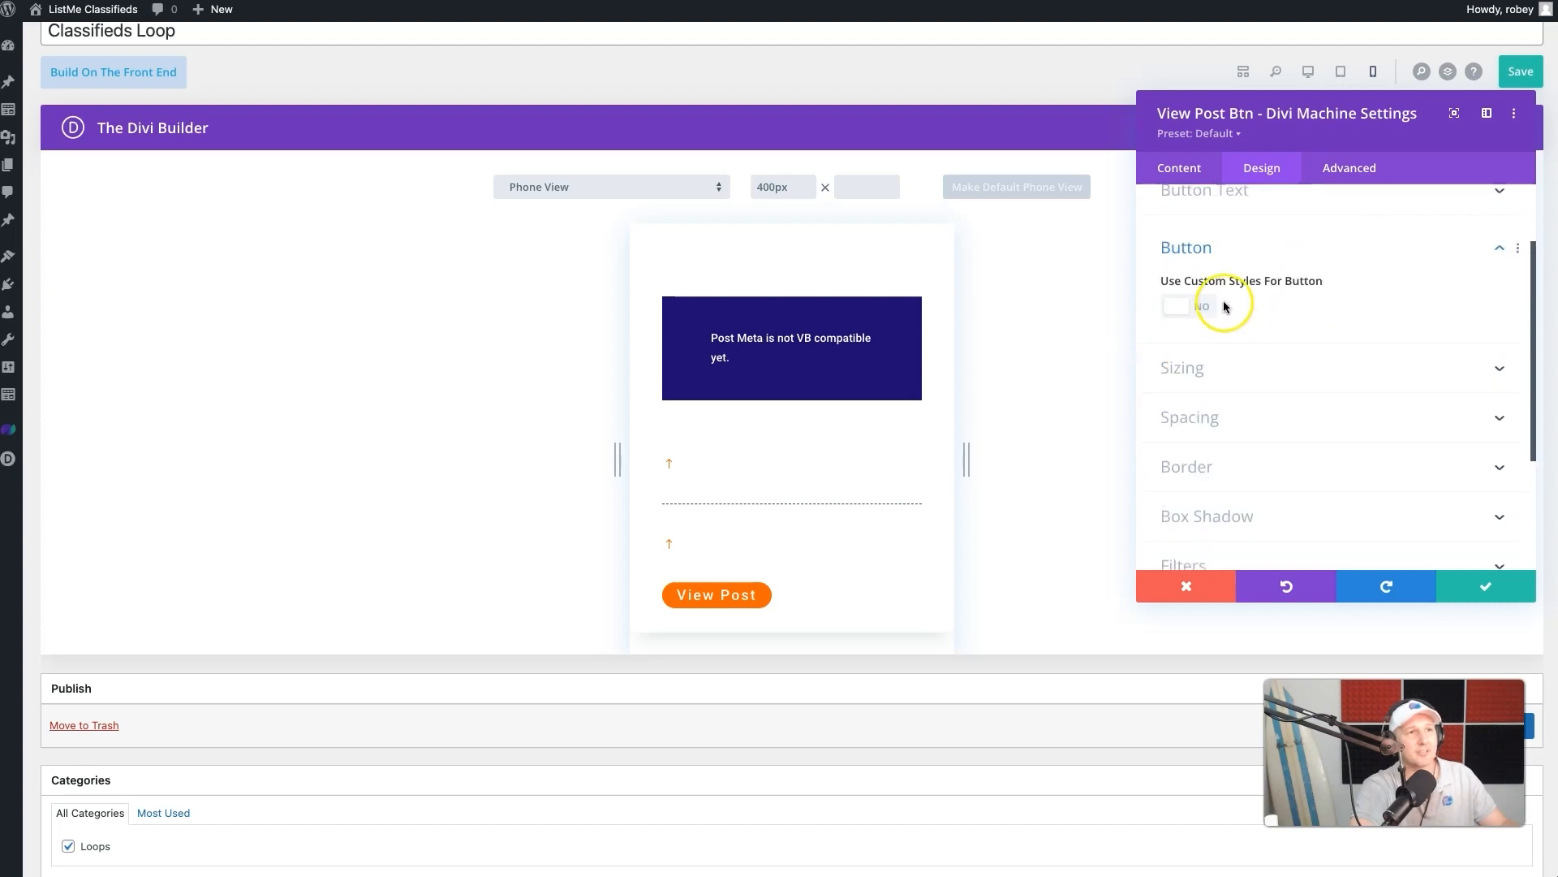
left_click(1188, 309)
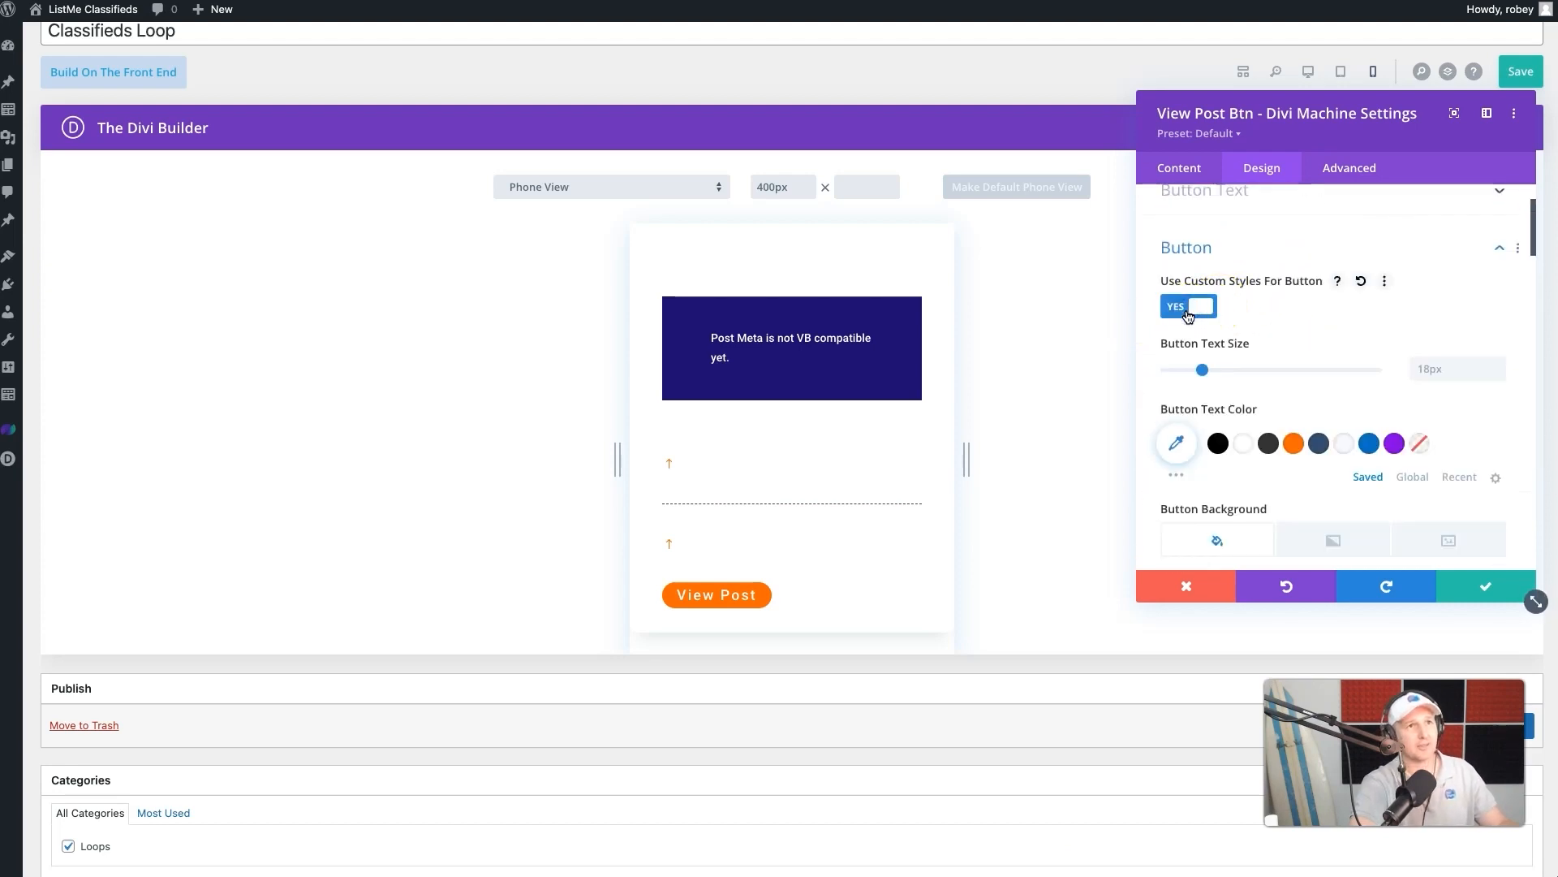
scroll(1345, 315, "down", 2)
left_click(1429, 308)
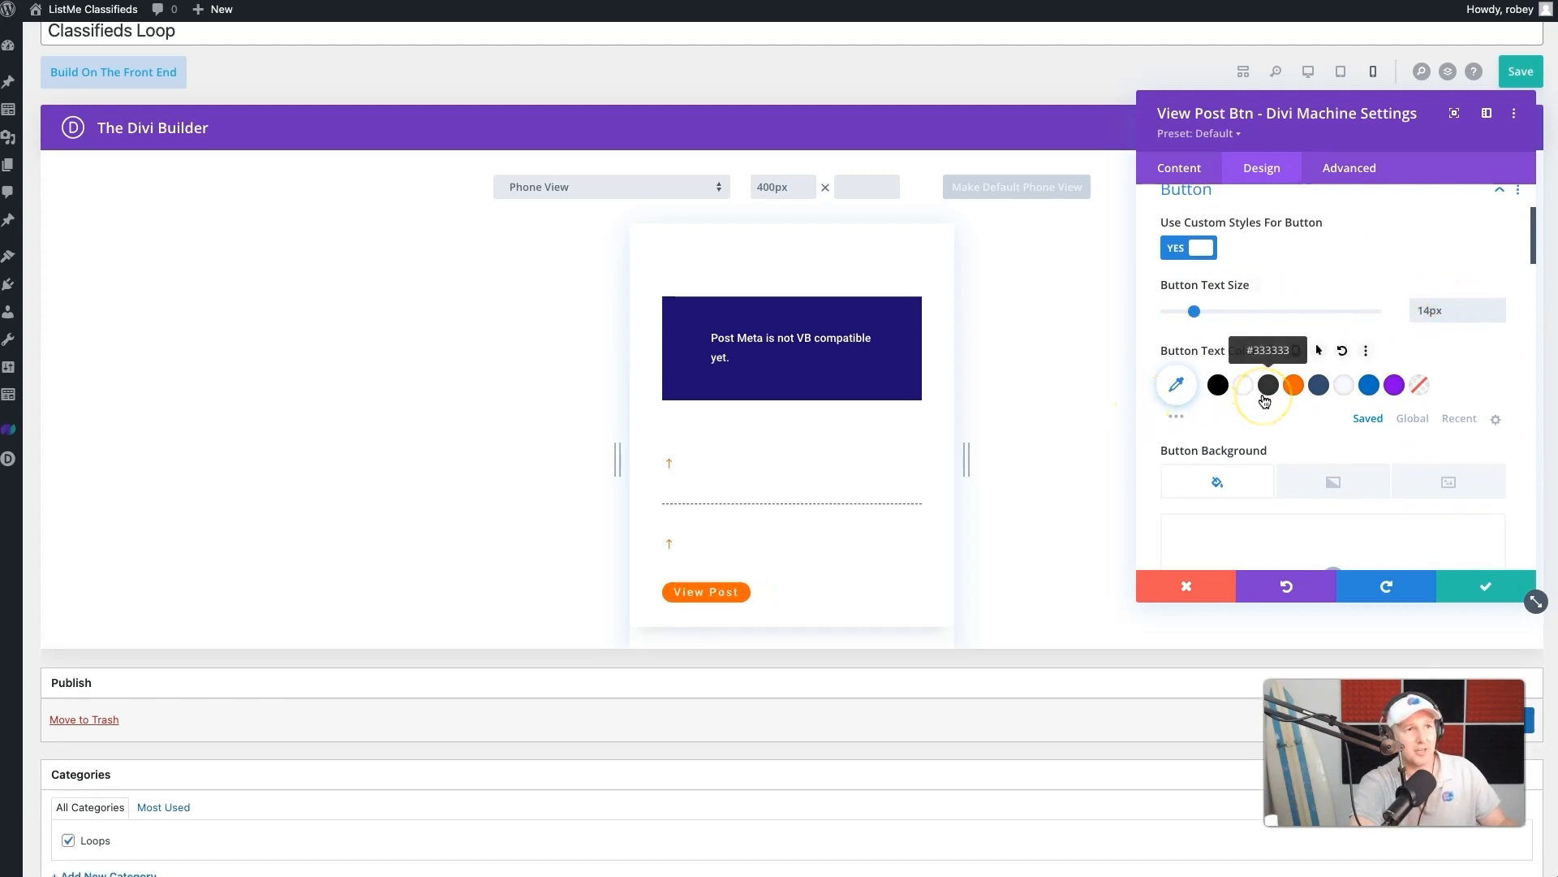
- Set the View Post button's hover border radius to 50px and save the module
scroll(1265, 401, "down", 5)
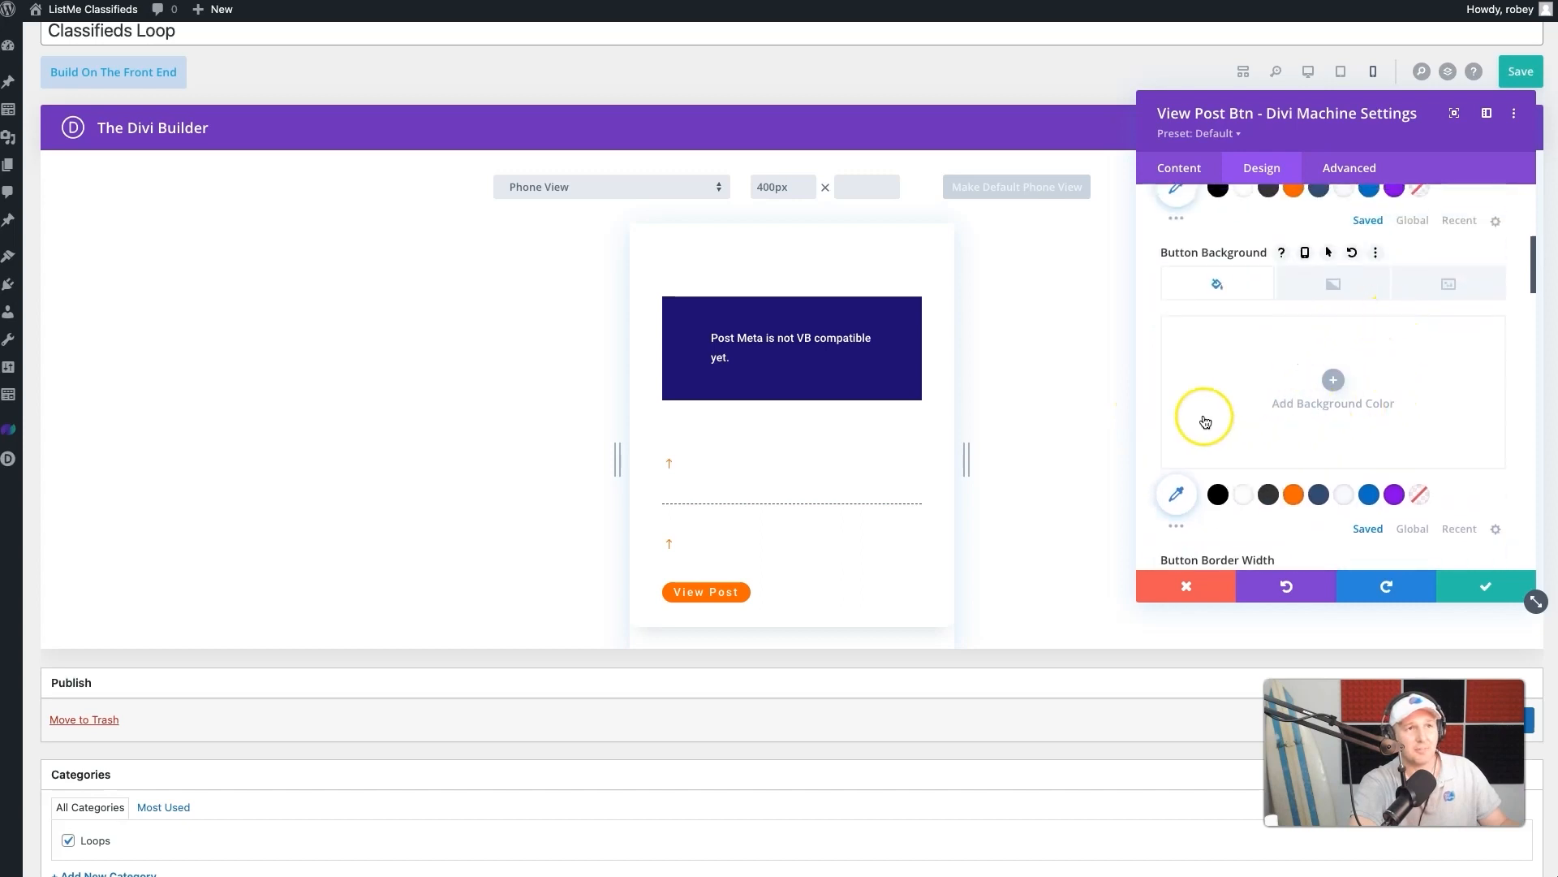
scroll(1204, 421, "down", 9)
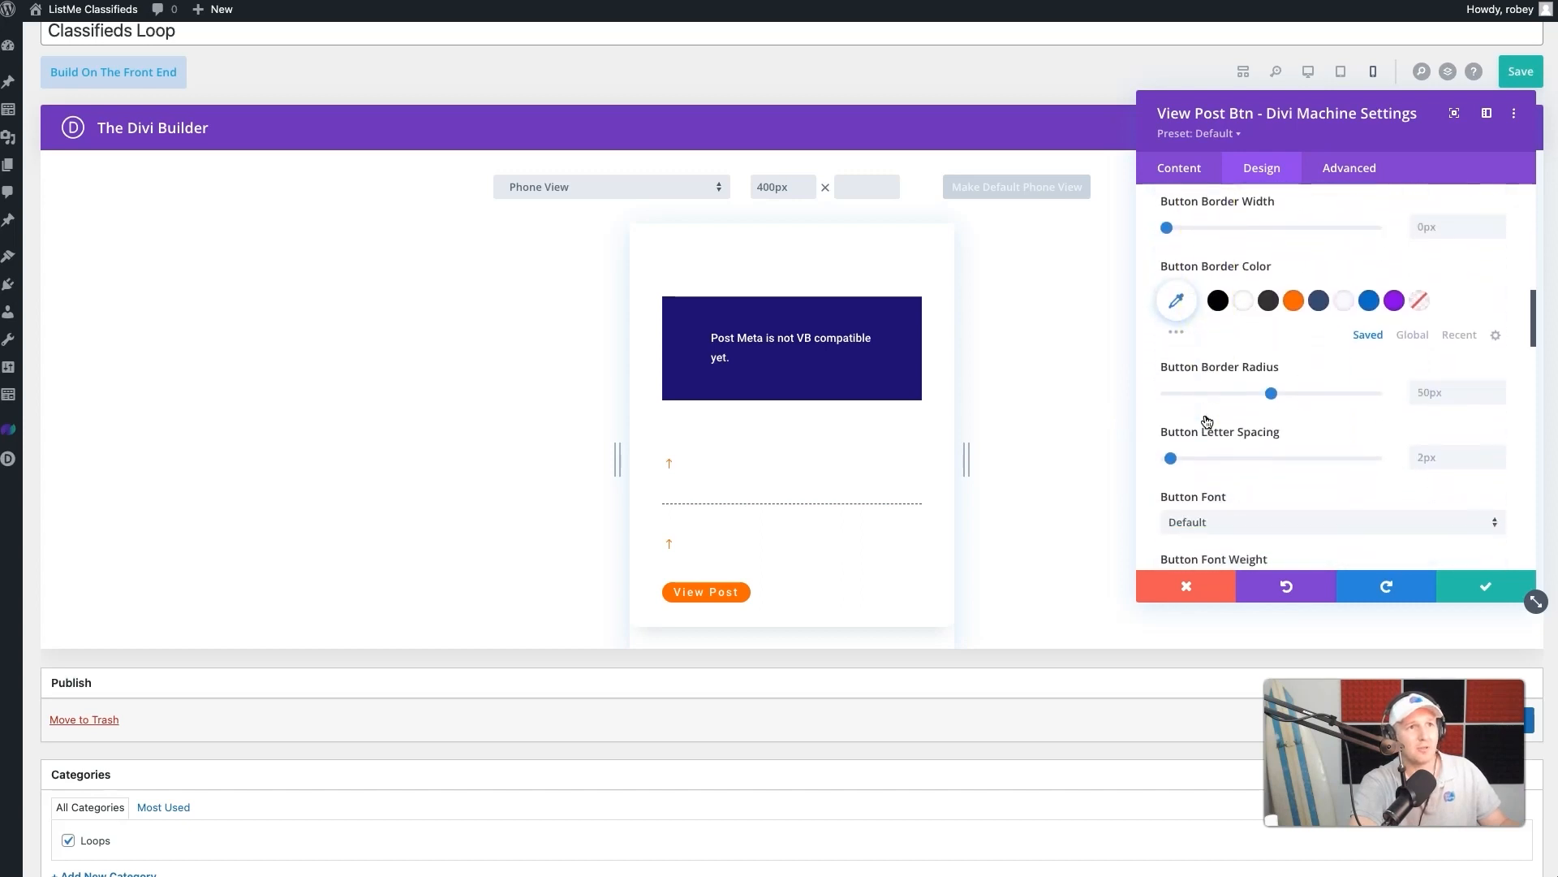
left_click(1297, 366)
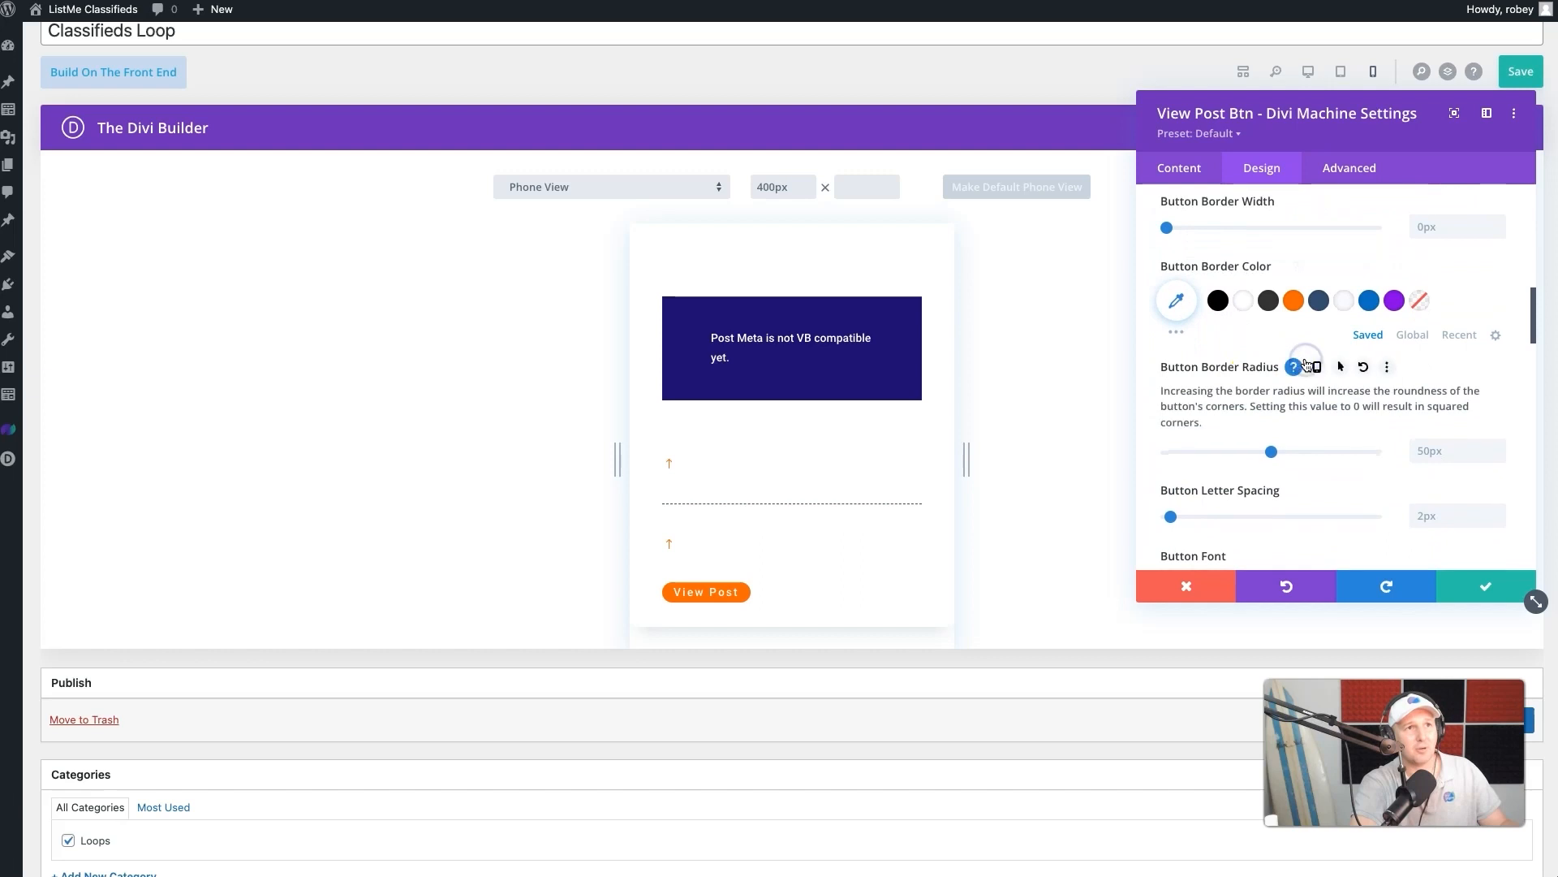
left_click(1344, 367)
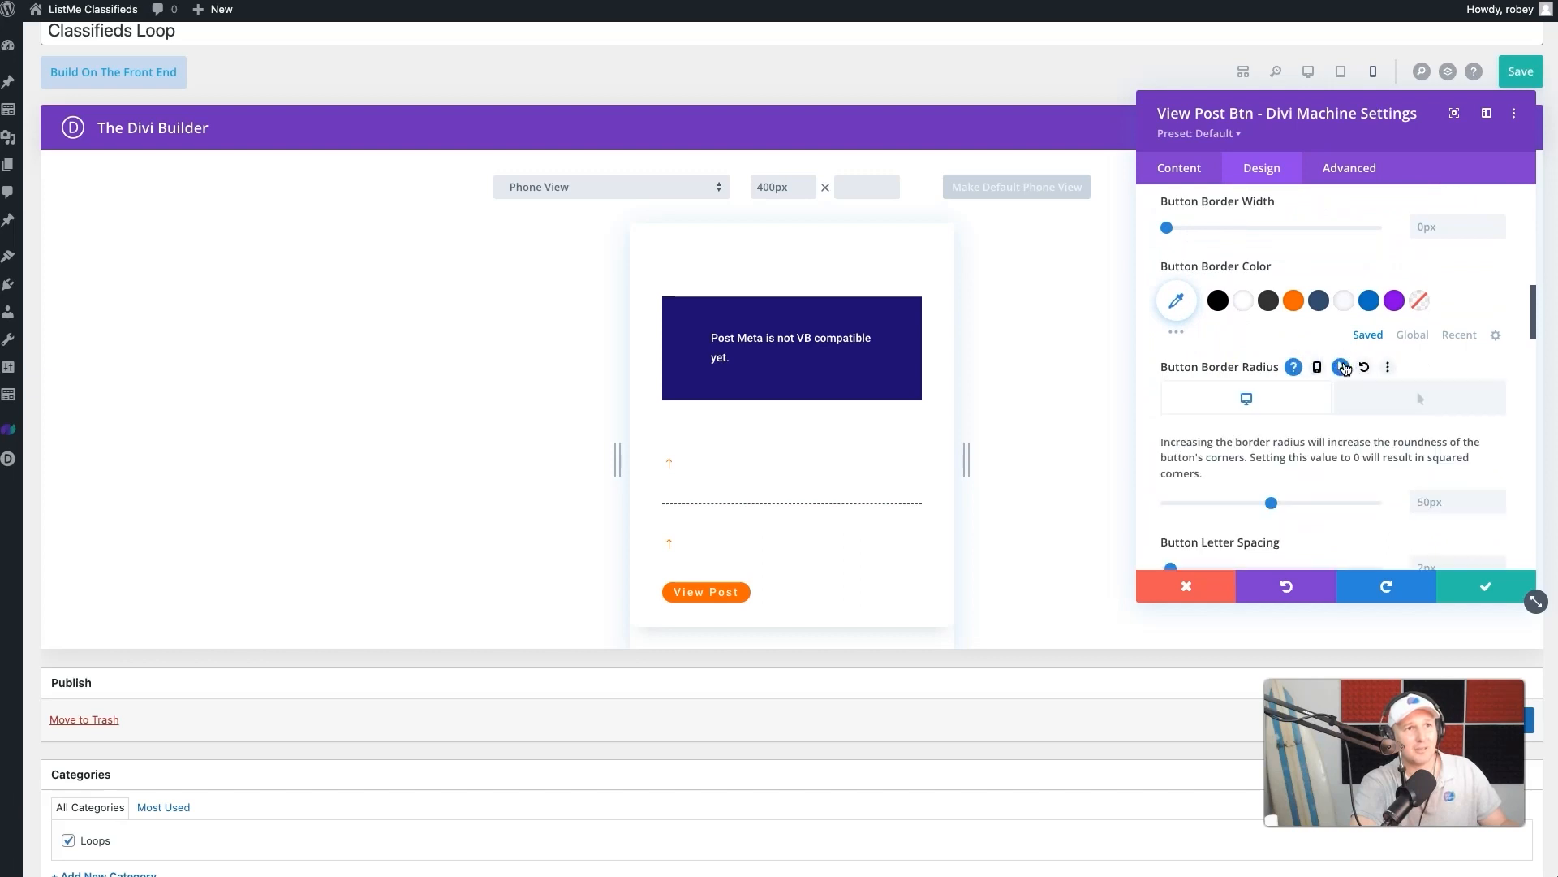
left_click(1371, 409)
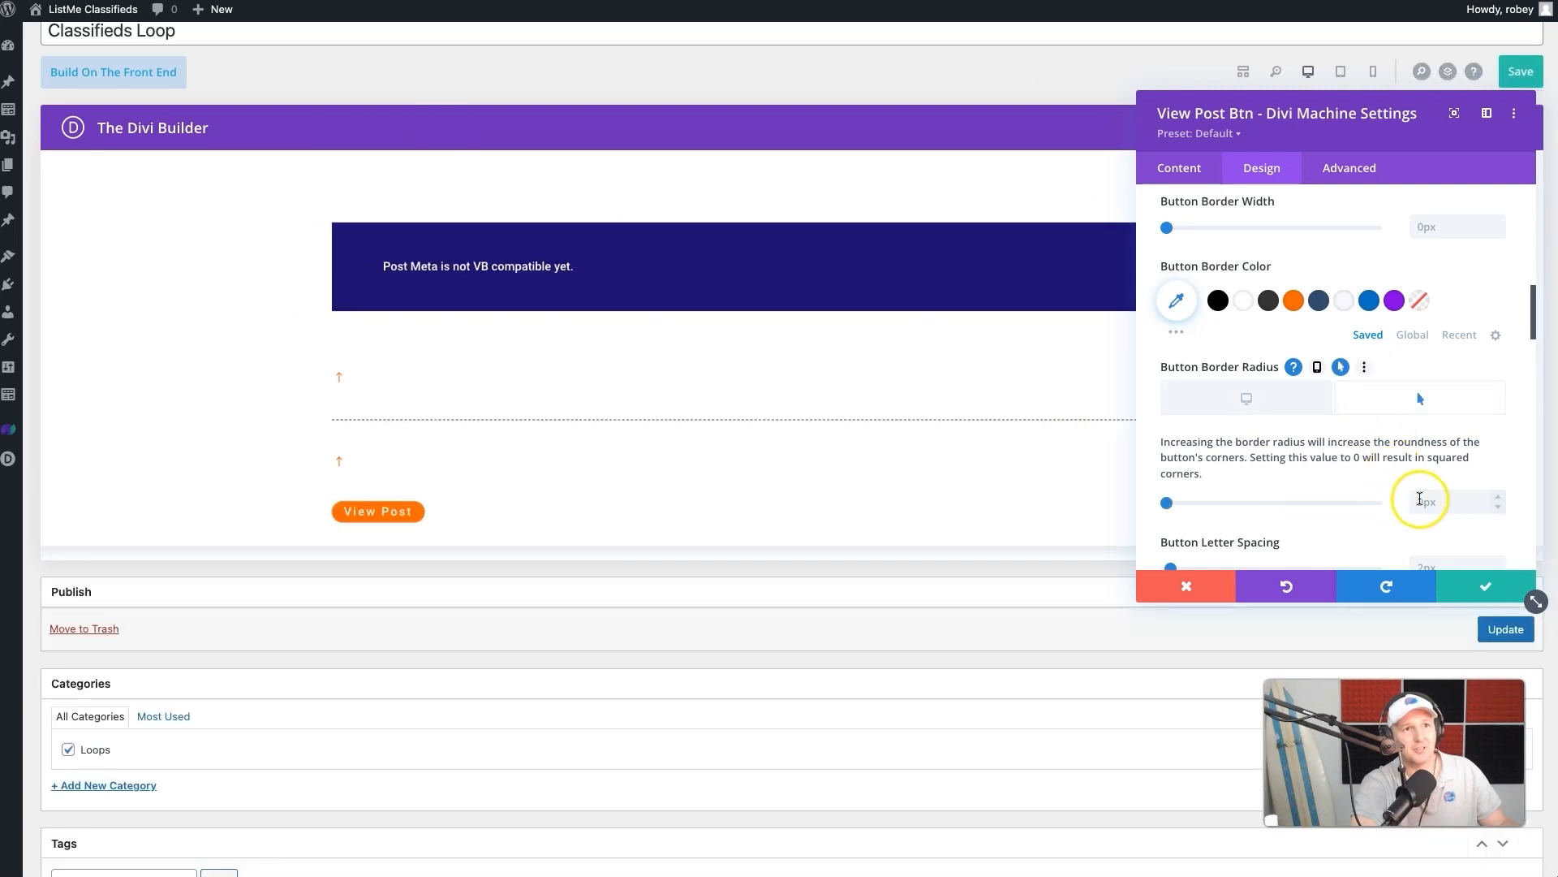
type("50px")
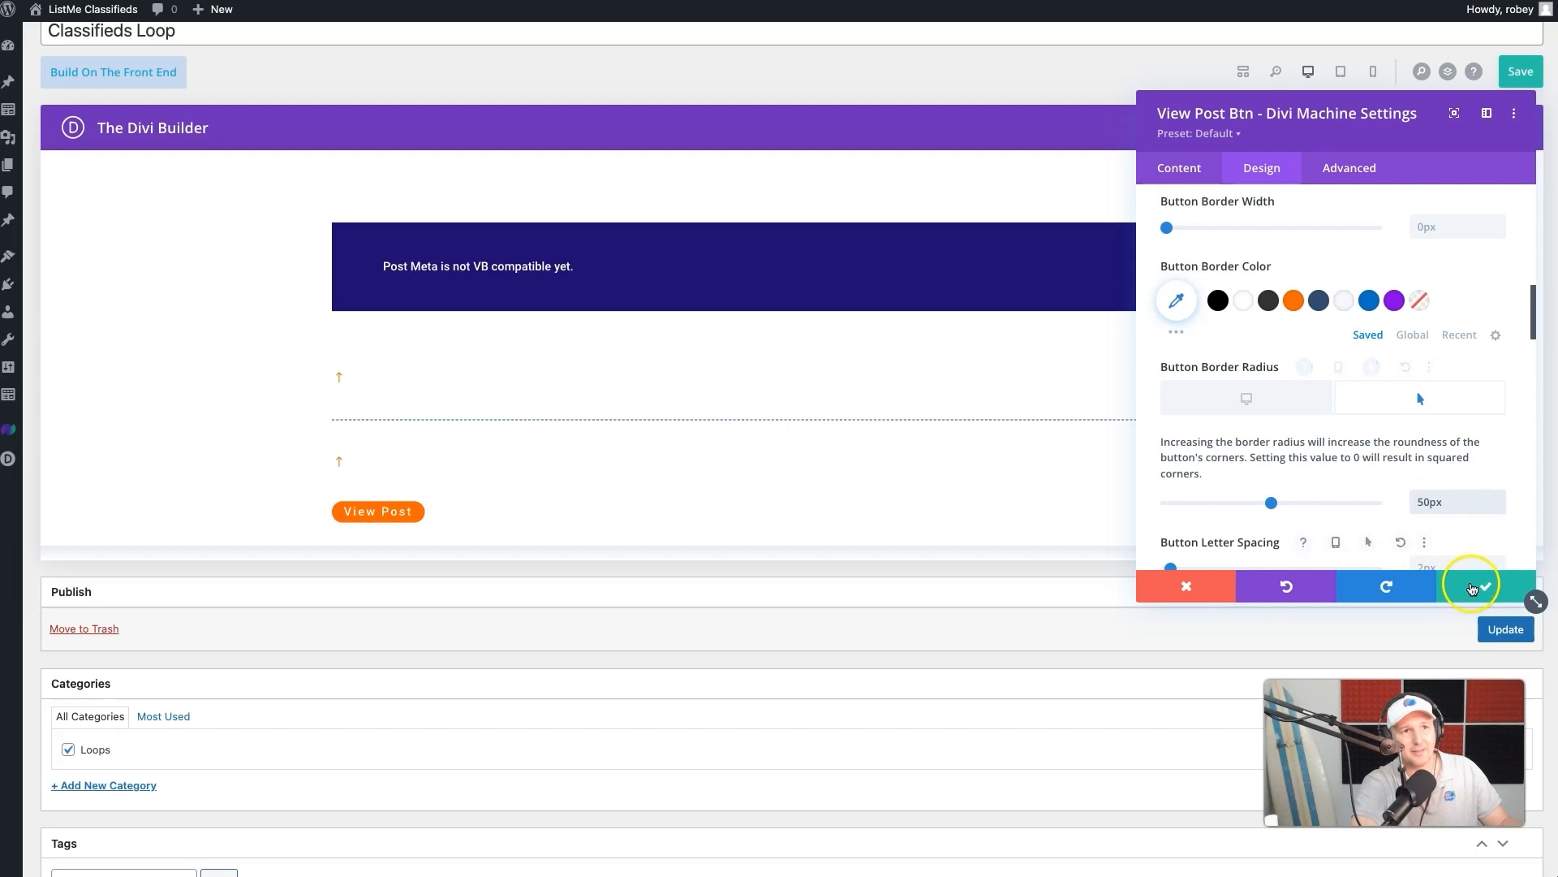
left_click(1485, 586)
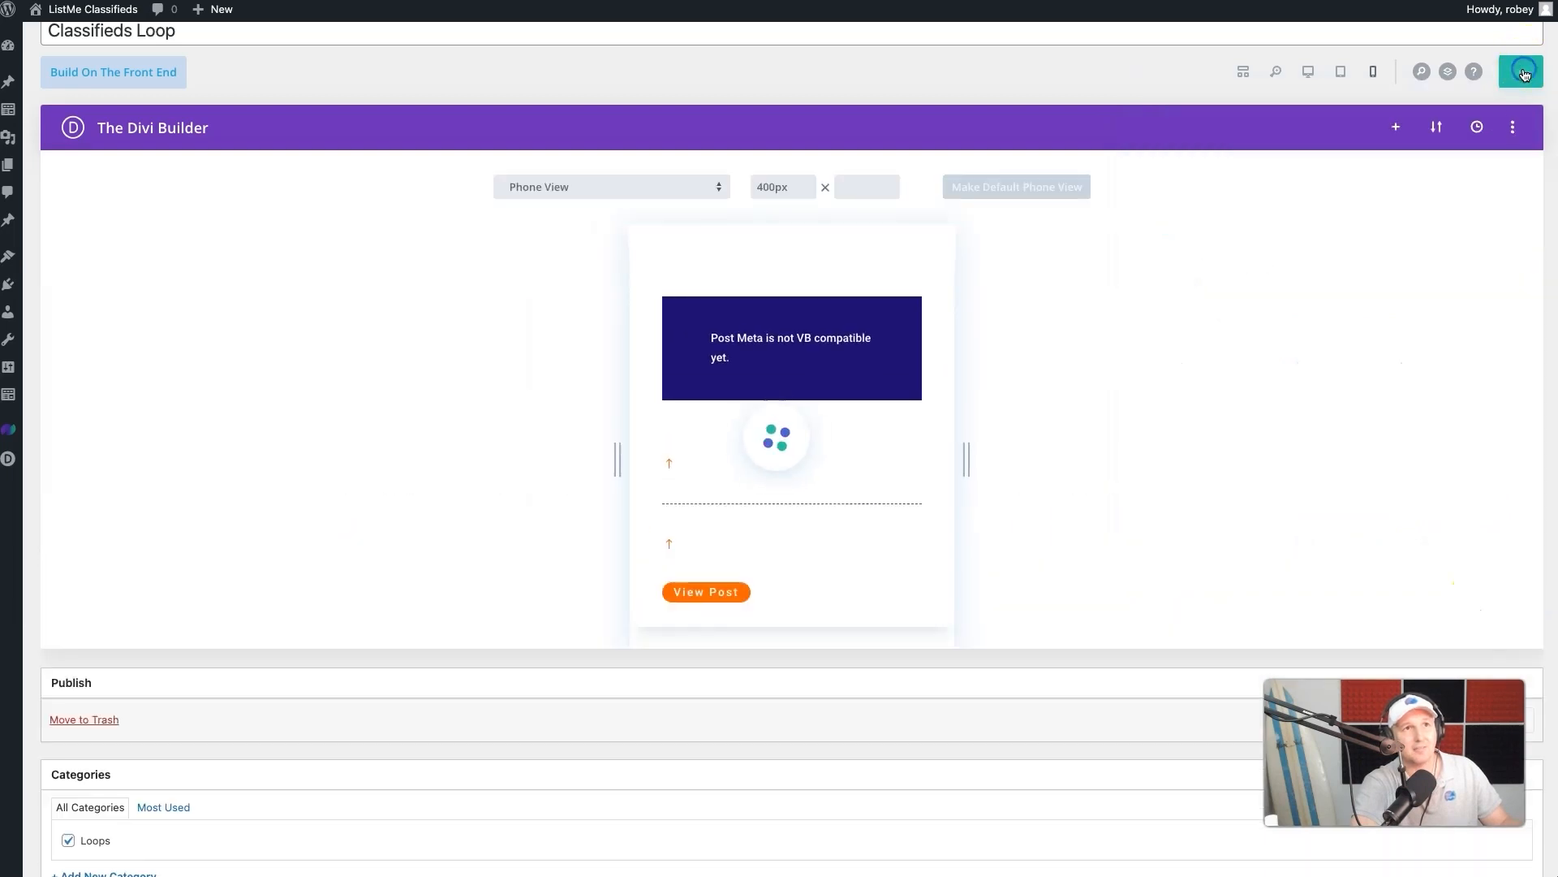
- Save the Classifieds Loop layout and check the View Post buttons on the live listing cards
scroll(1398, 511, "down", 1)
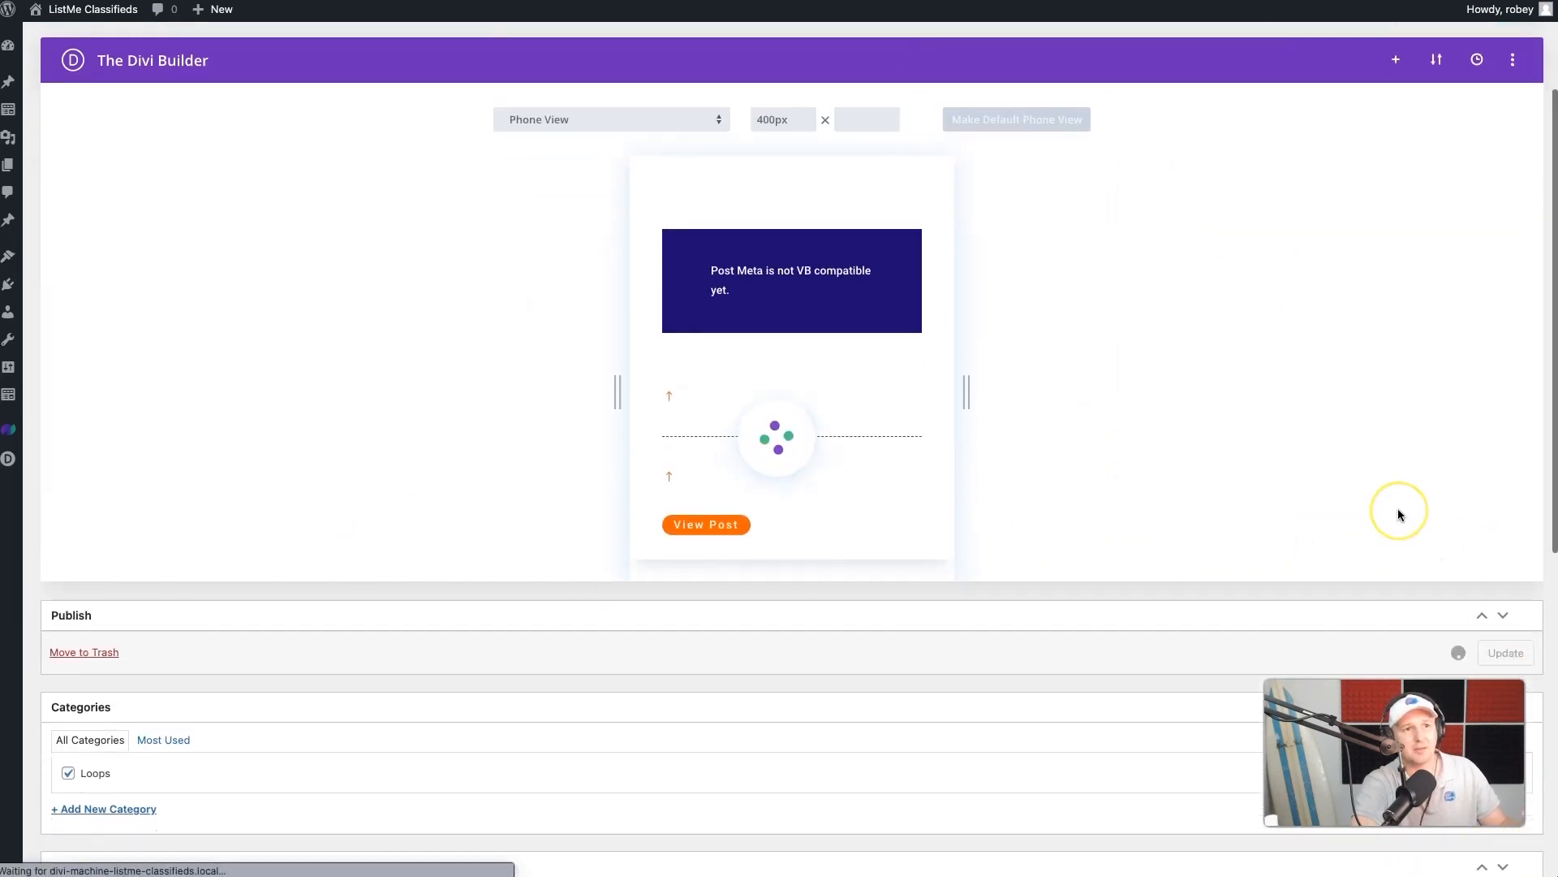
left_click(1340, 467)
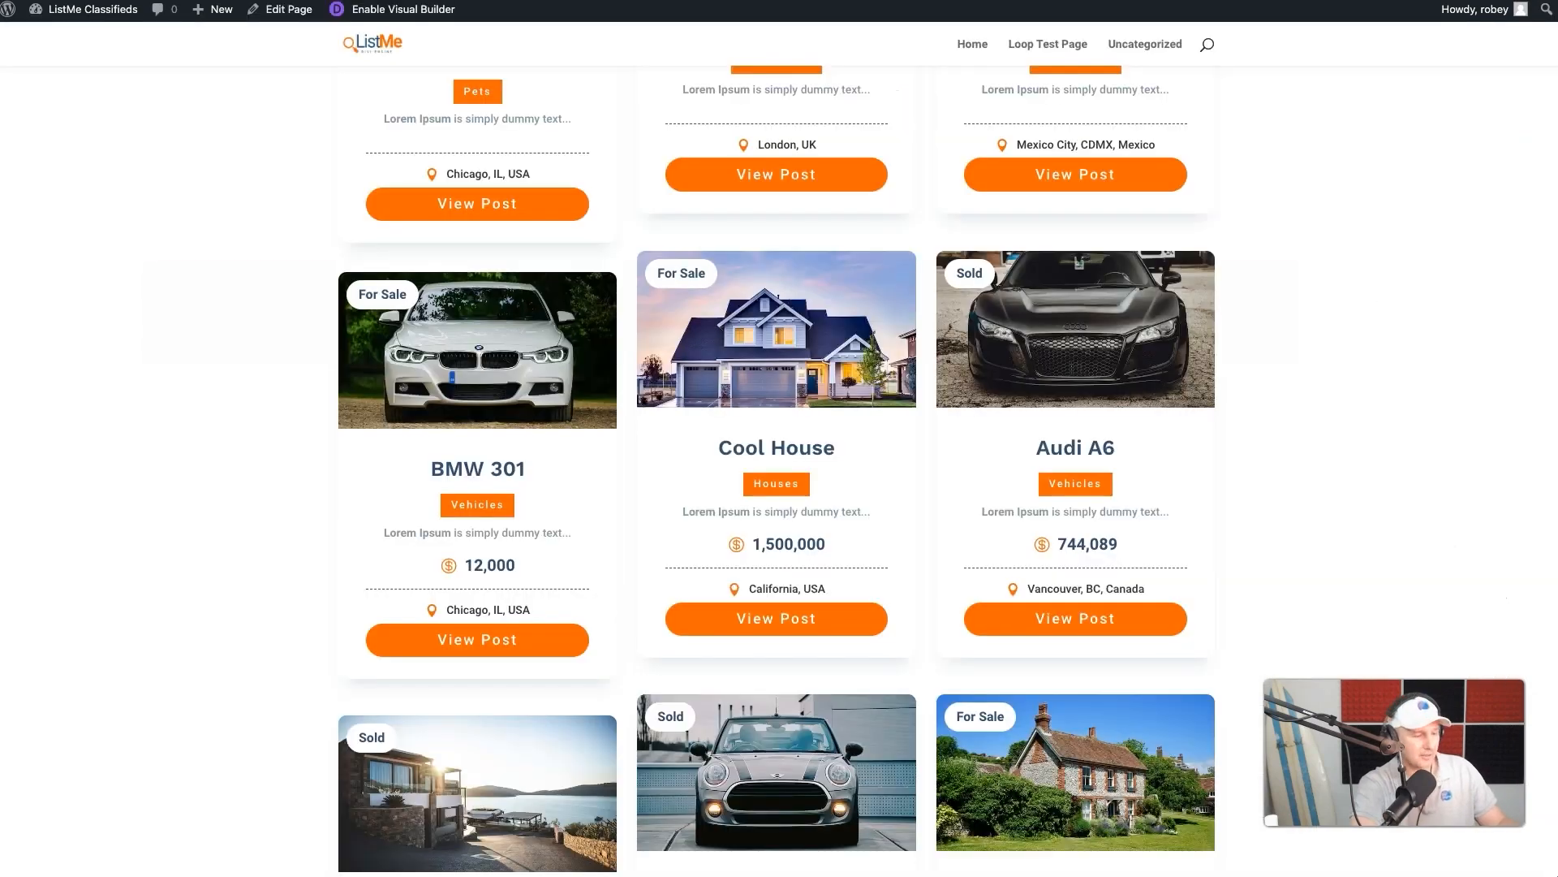
scroll(373, 188, "down", 1)
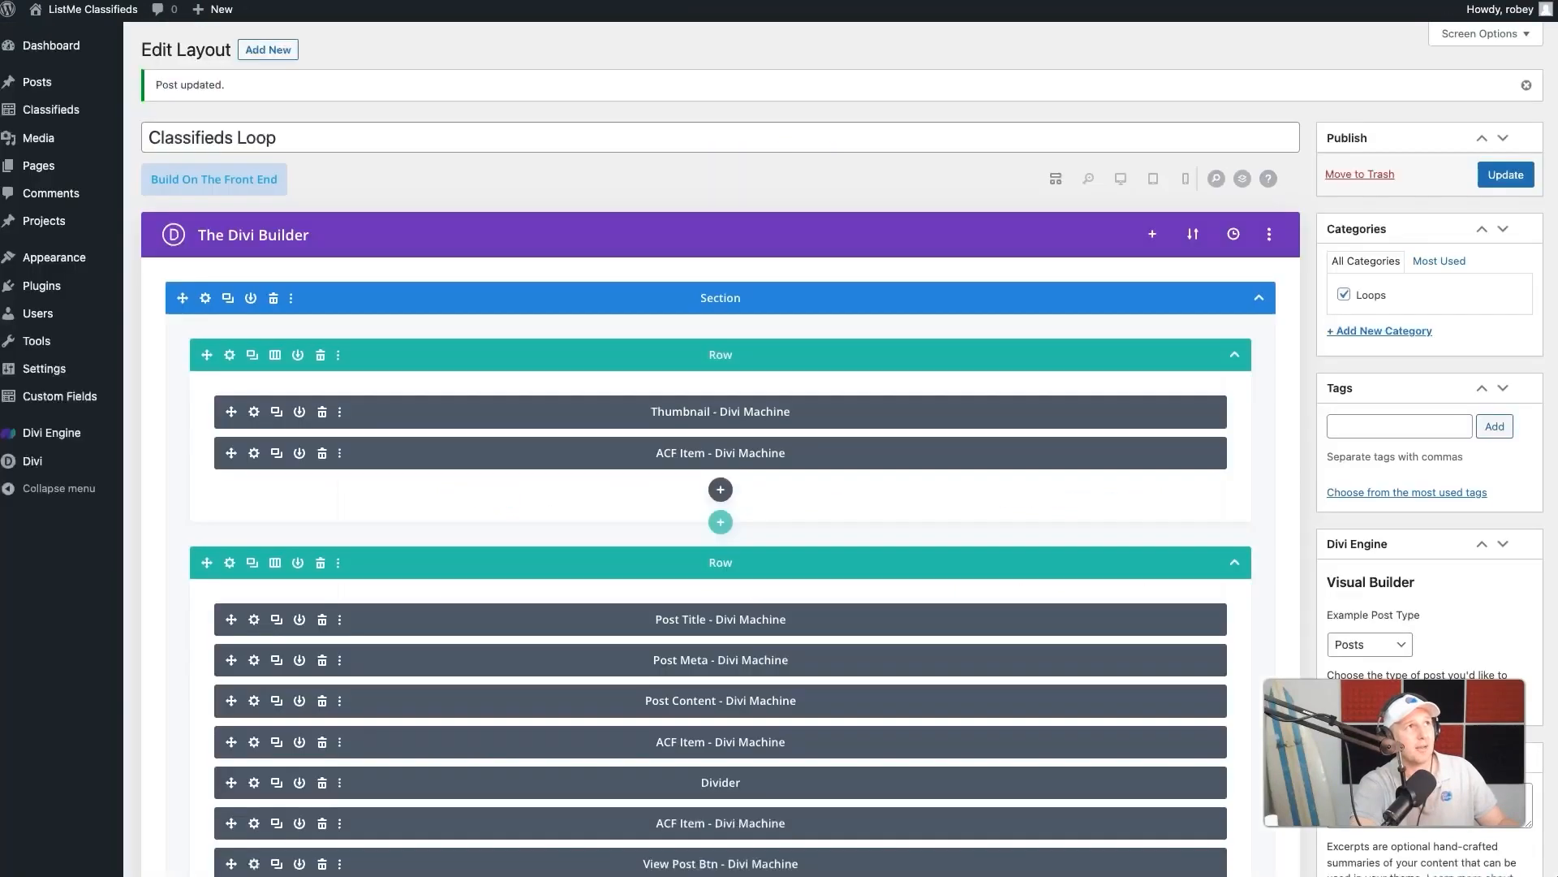
- Set the top padding in the View Post Btn module's spacing options to 5 and save the module
scroll(754, 470, "down", 3)
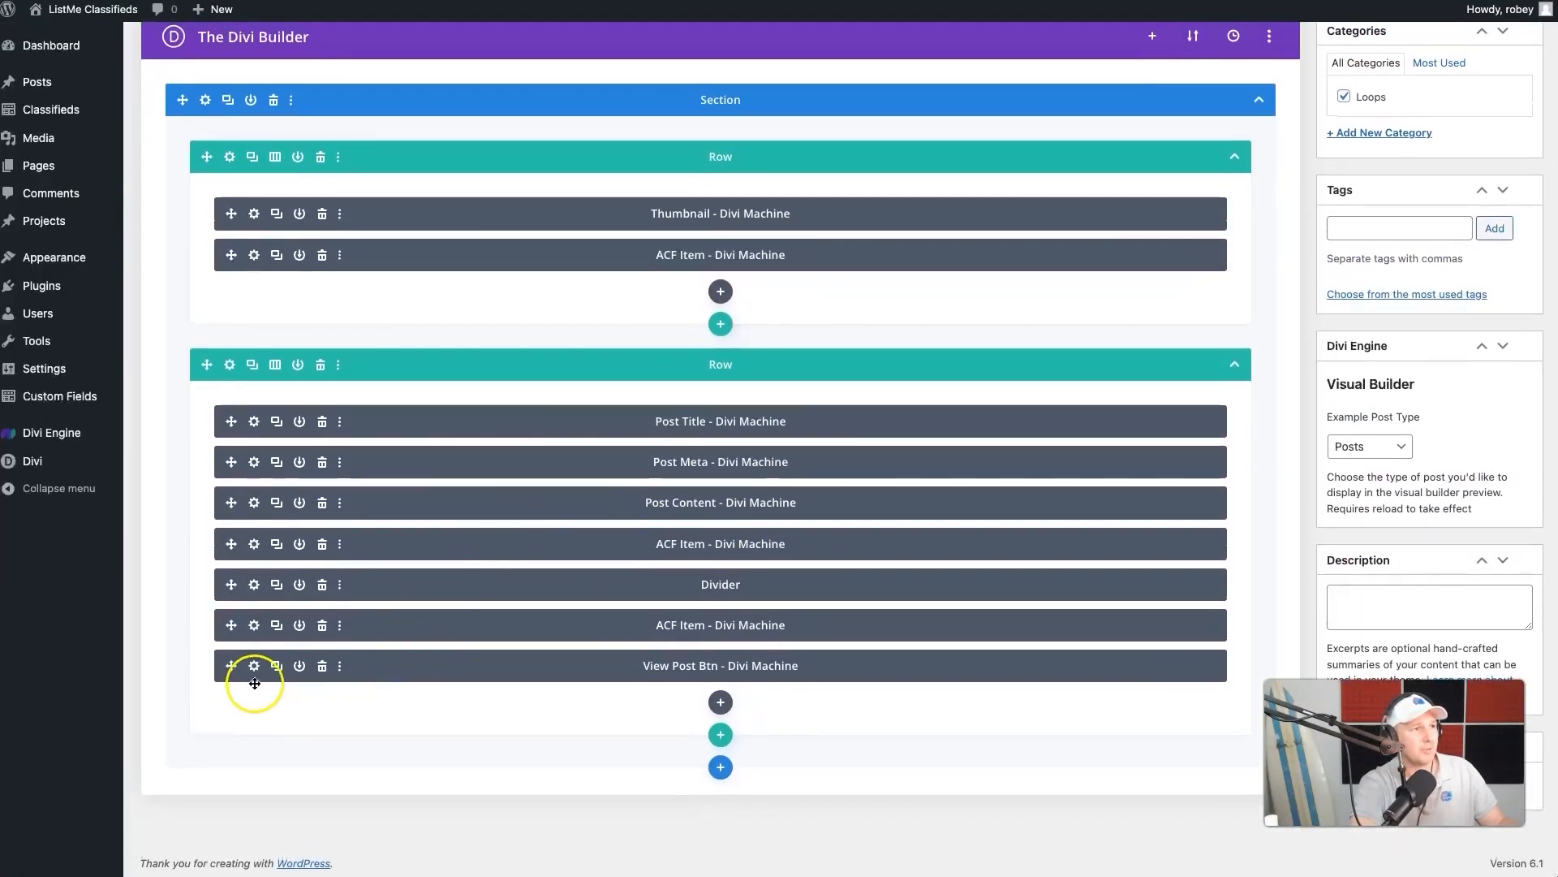
left_click(254, 666)
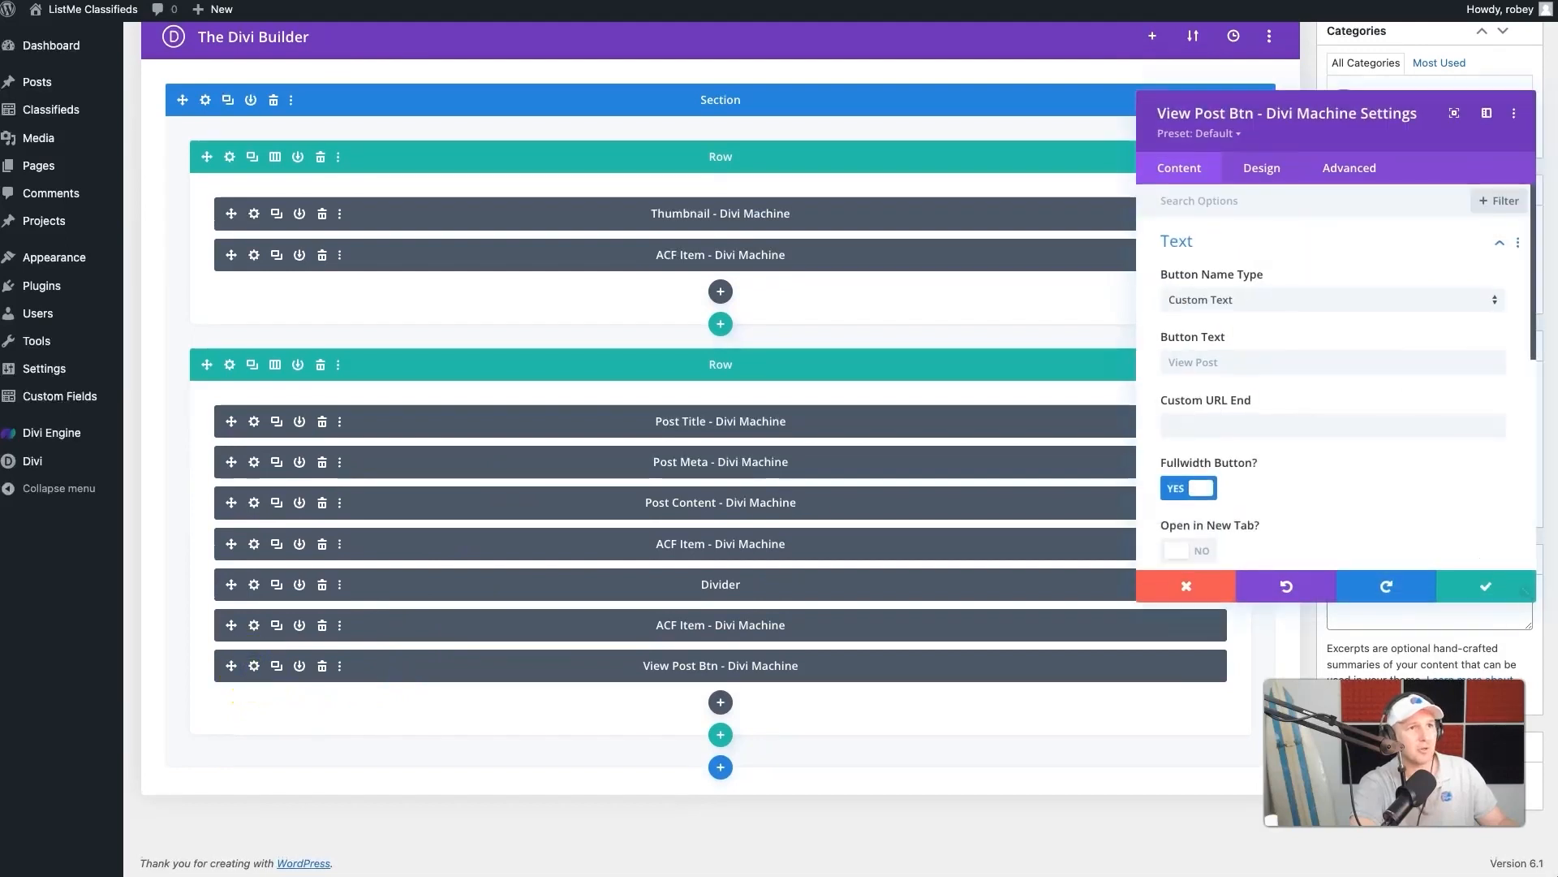
left_click(1262, 168)
left_click(1246, 431)
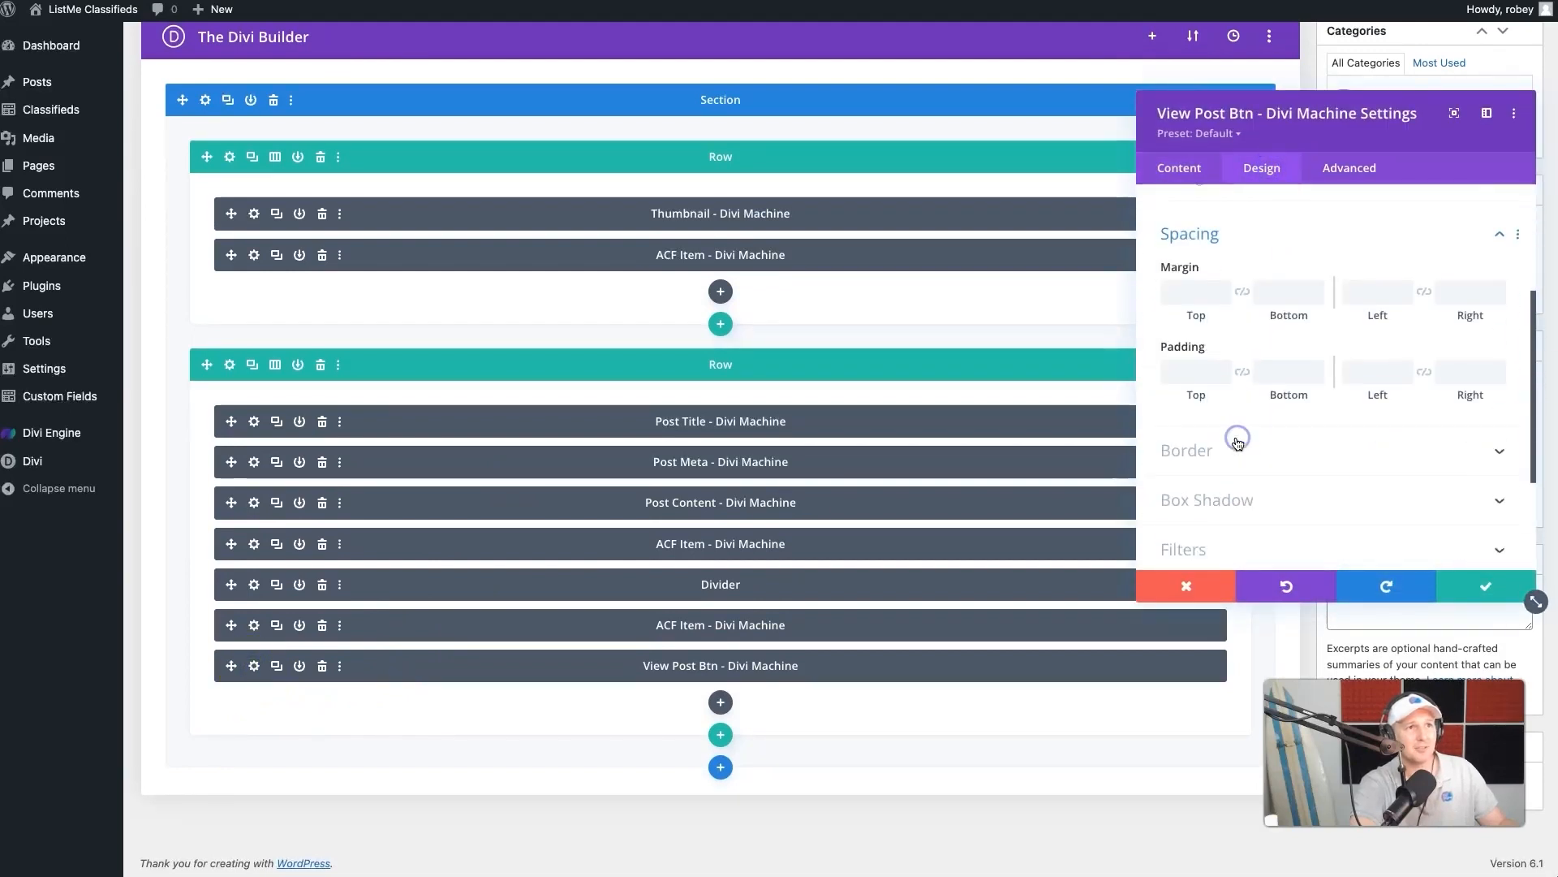
left_click(1198, 350)
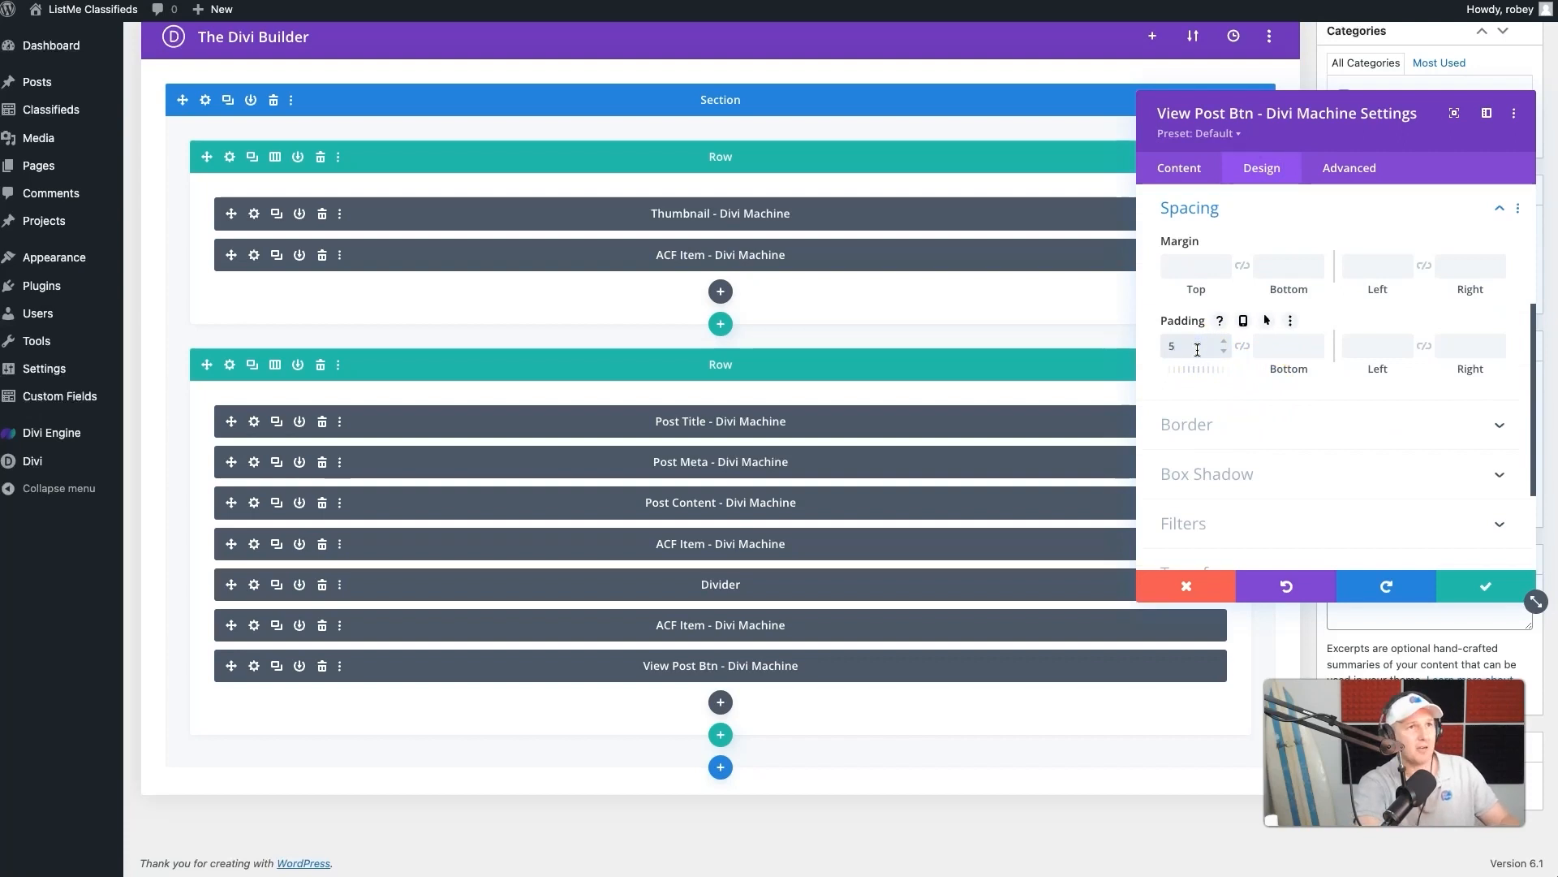
left_click(1486, 586)
- Update the Classifieds Loop layout and check the spacing above the View Post buttons on the live cards
scroll(1483, 305, "up", 3)
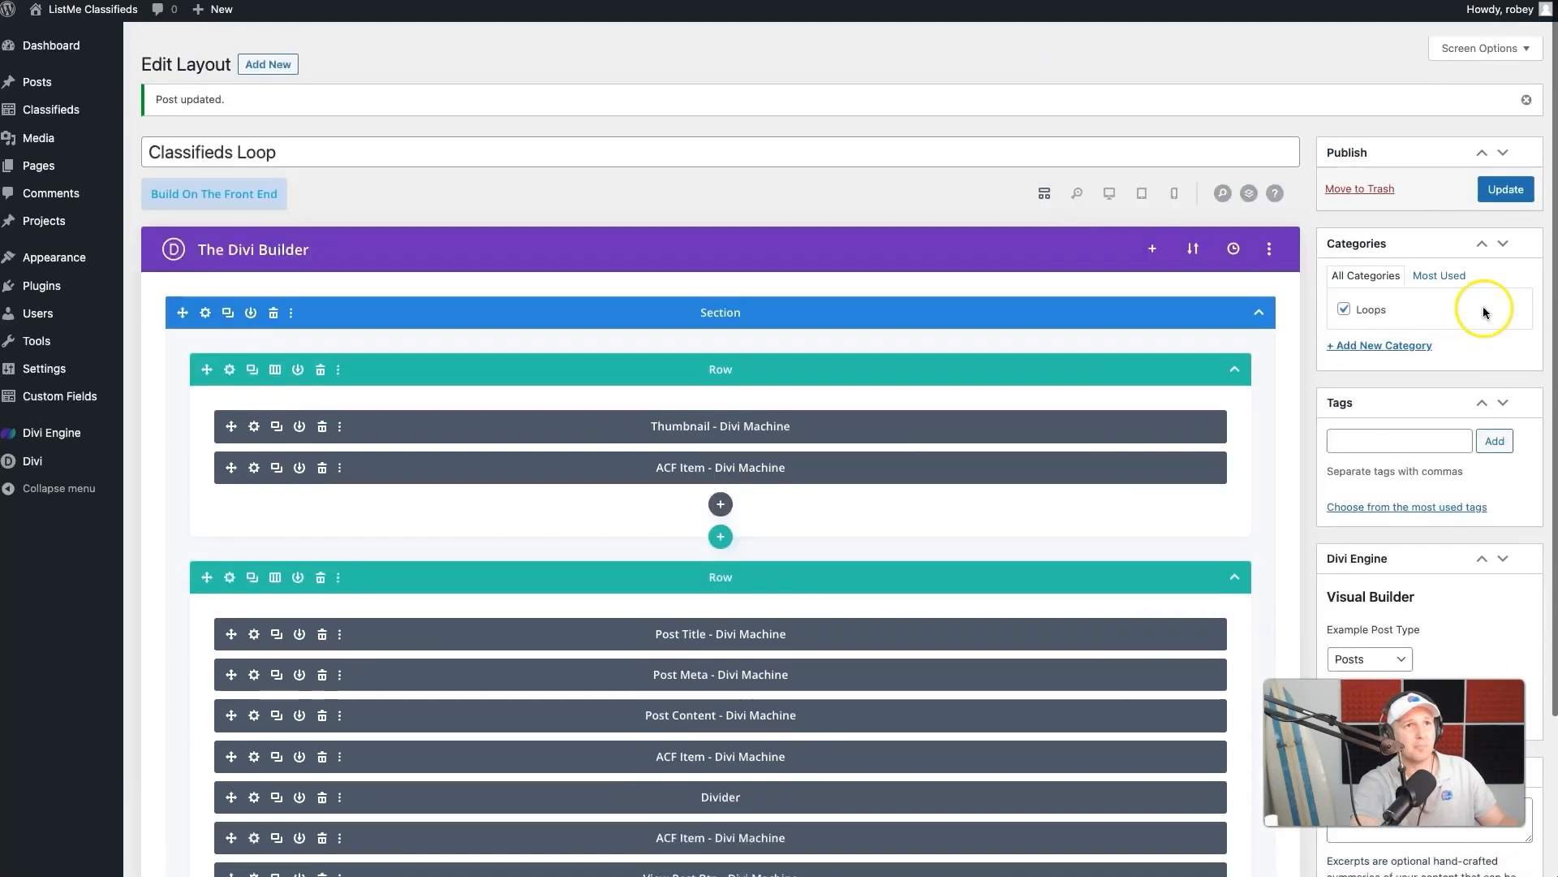
left_click(1507, 173)
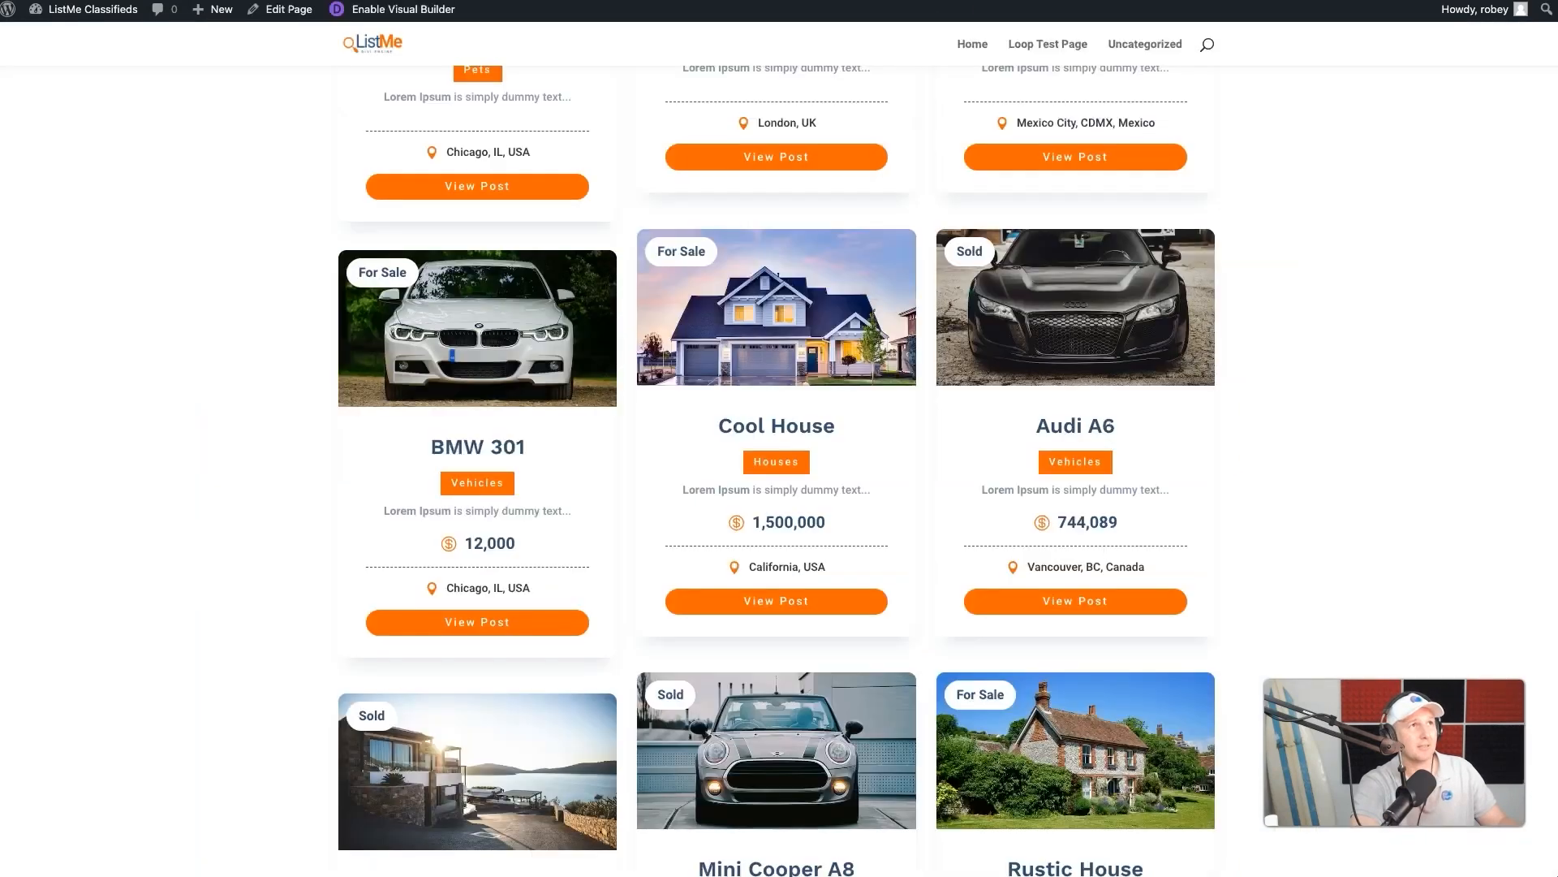
scroll(777, 470, "down", 1)
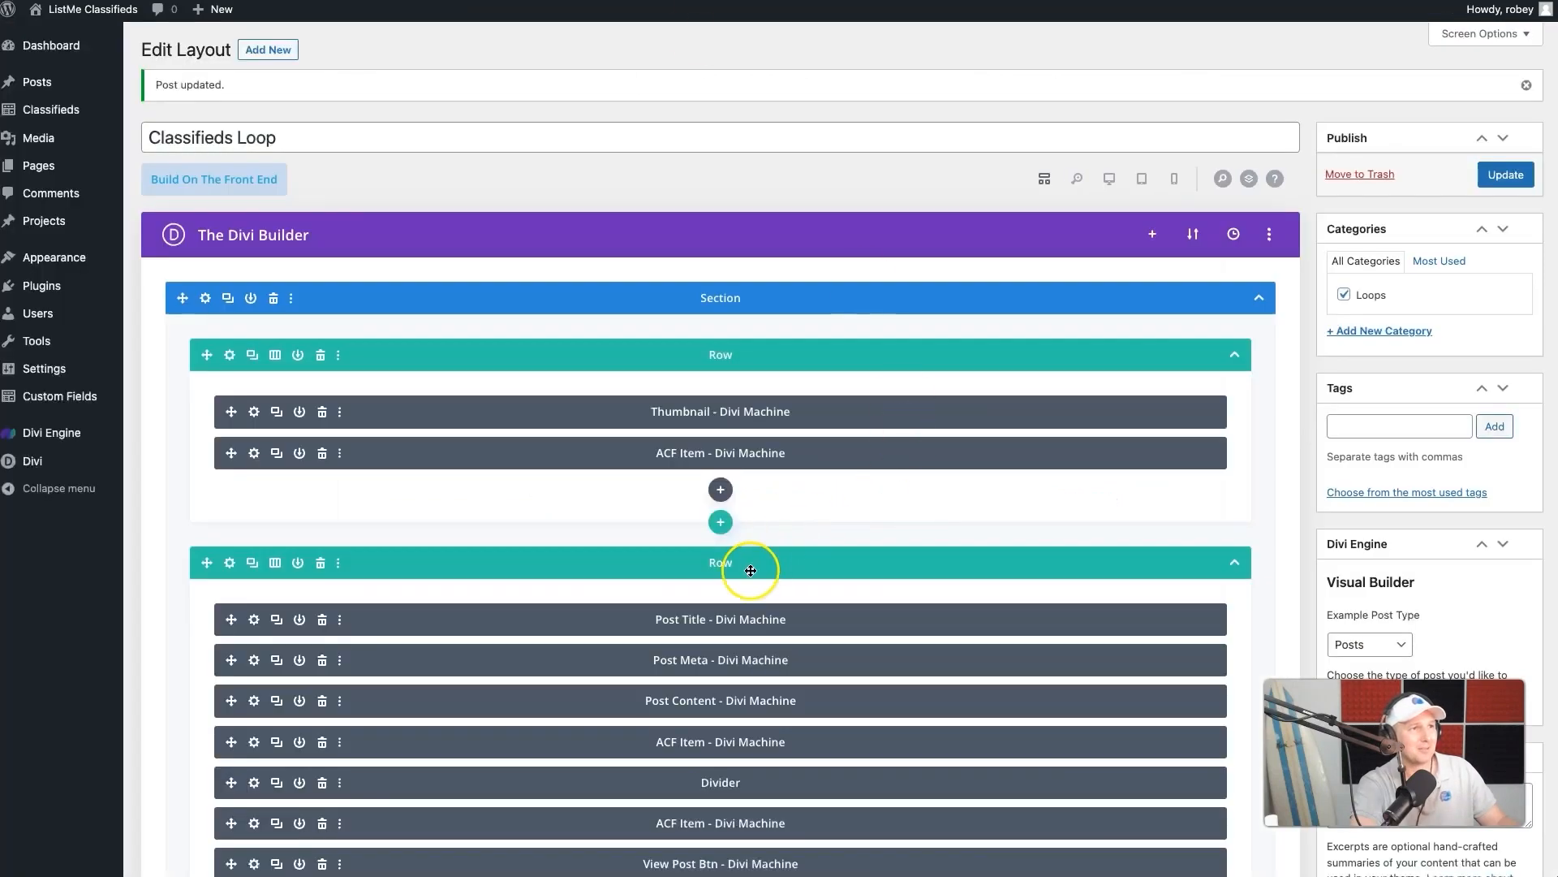
- Set the View Post button's own top and bottom button padding to a linked 10px
scroll(751, 571, "down", 3)
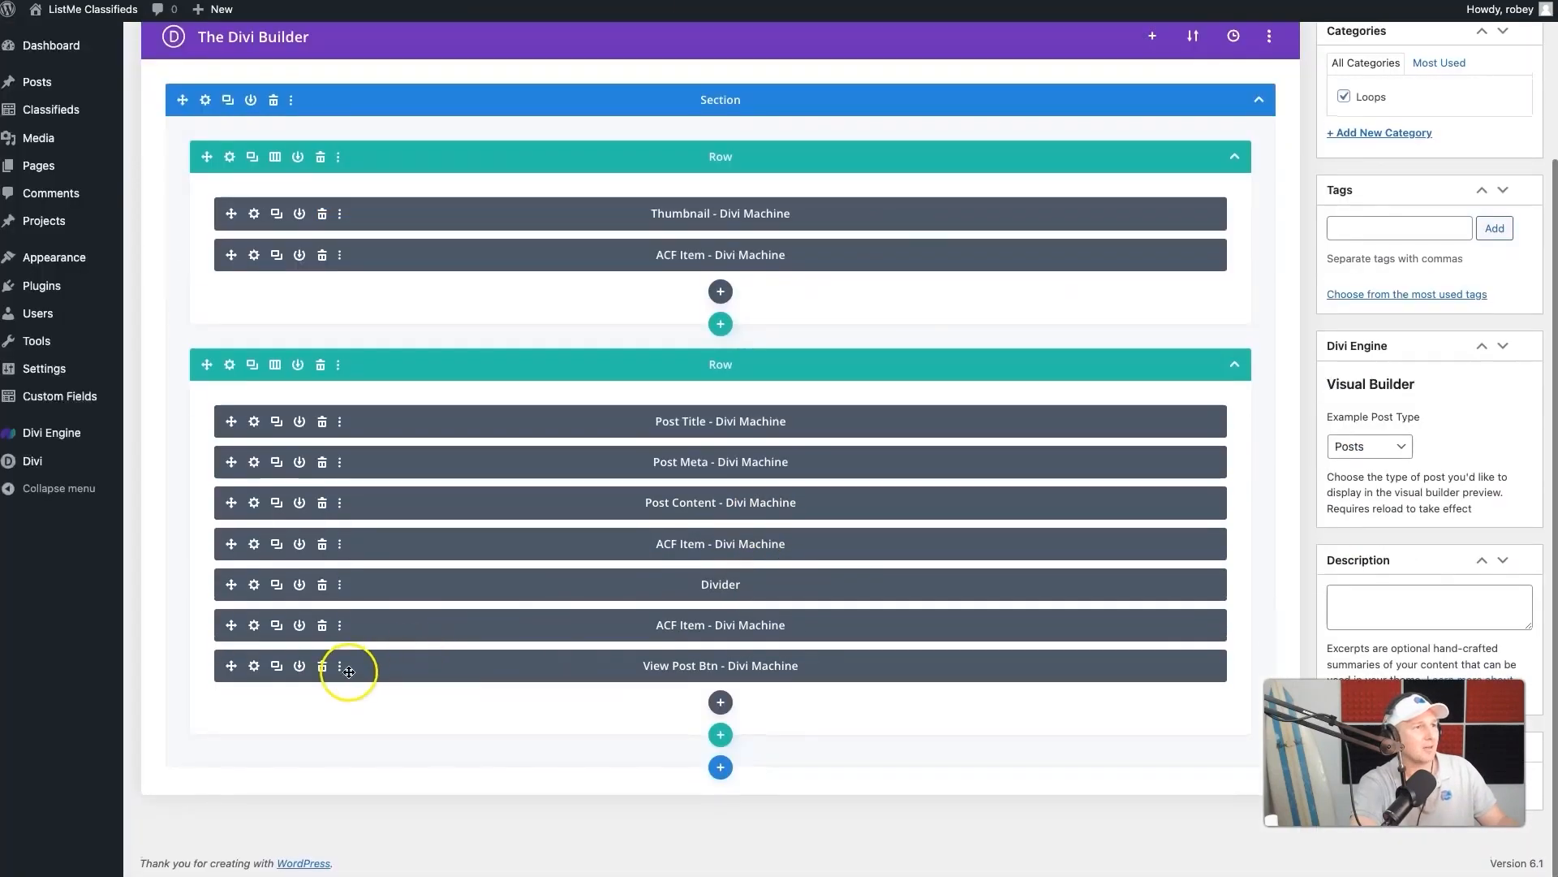
left_click(254, 665)
left_click(1259, 172)
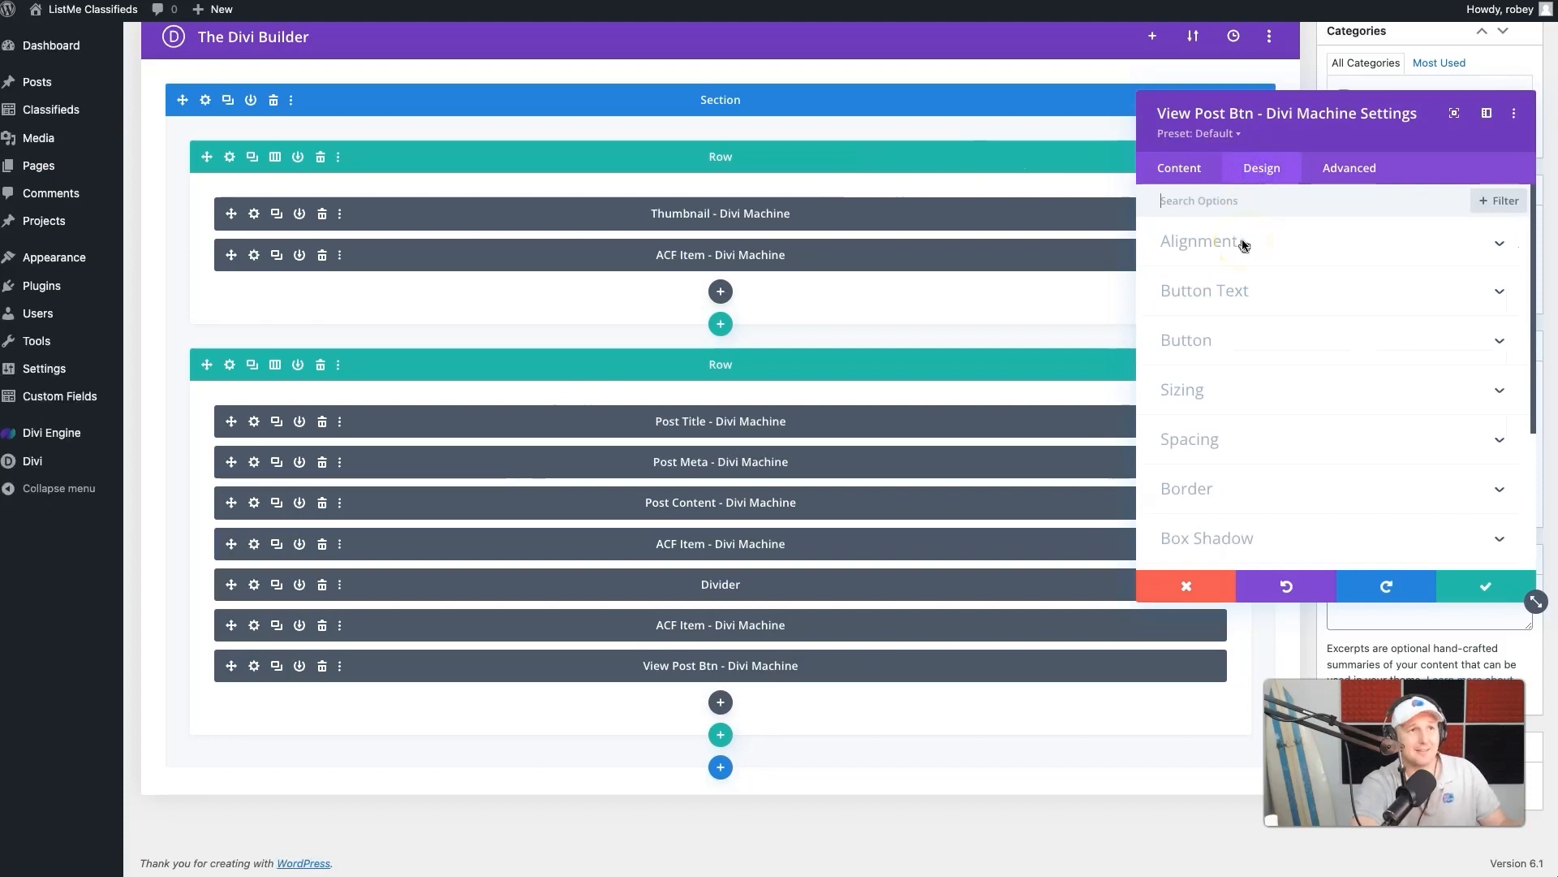
left_click(1231, 338)
scroll(1285, 462, "down", 4)
scroll(1284, 468, "down", 5)
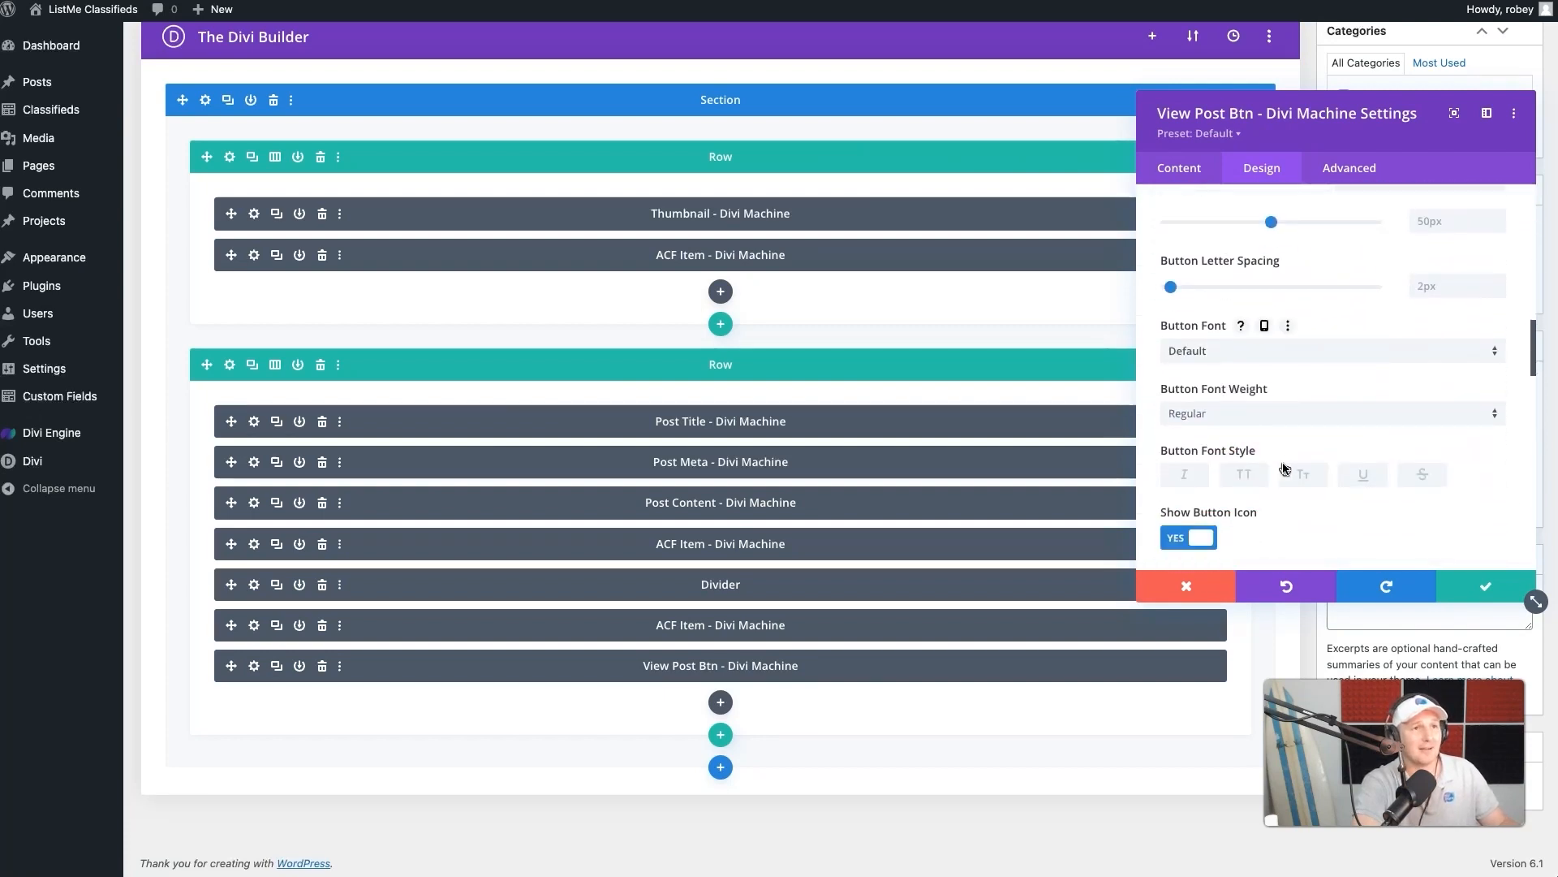
scroll(1285, 468, "down", 6)
scroll(1283, 465, "down", 4)
left_click(1190, 453)
type("10px")
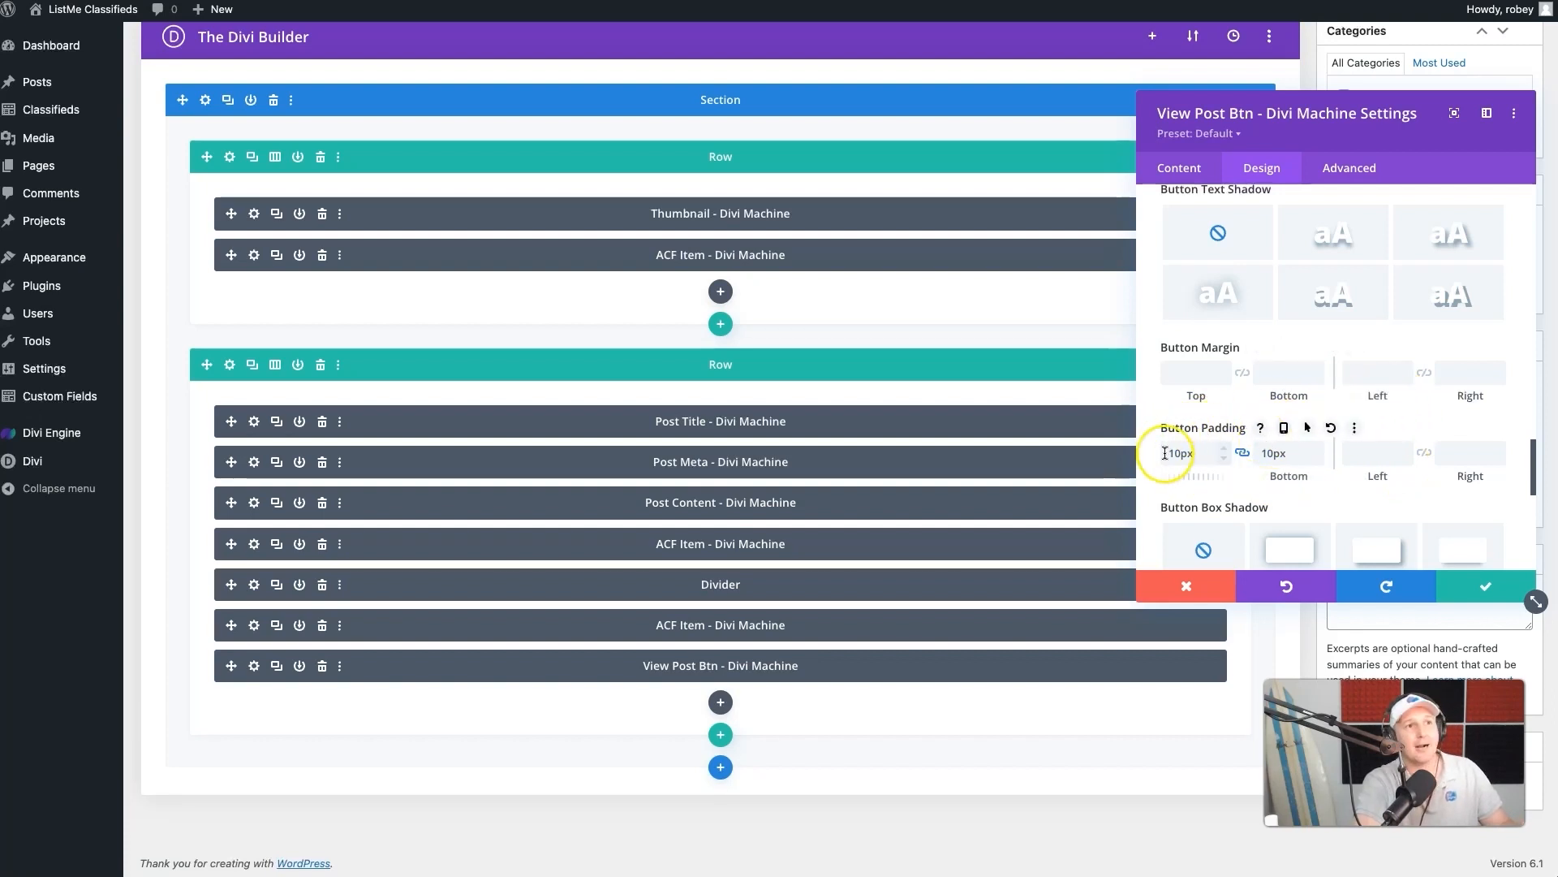
- Clear the top padding in the View Post Btn module's own spacing options and save the module
scroll(1229, 432, "up", 10)
scroll(1229, 432, "down", 5)
scroll(1229, 438, "down", 8)
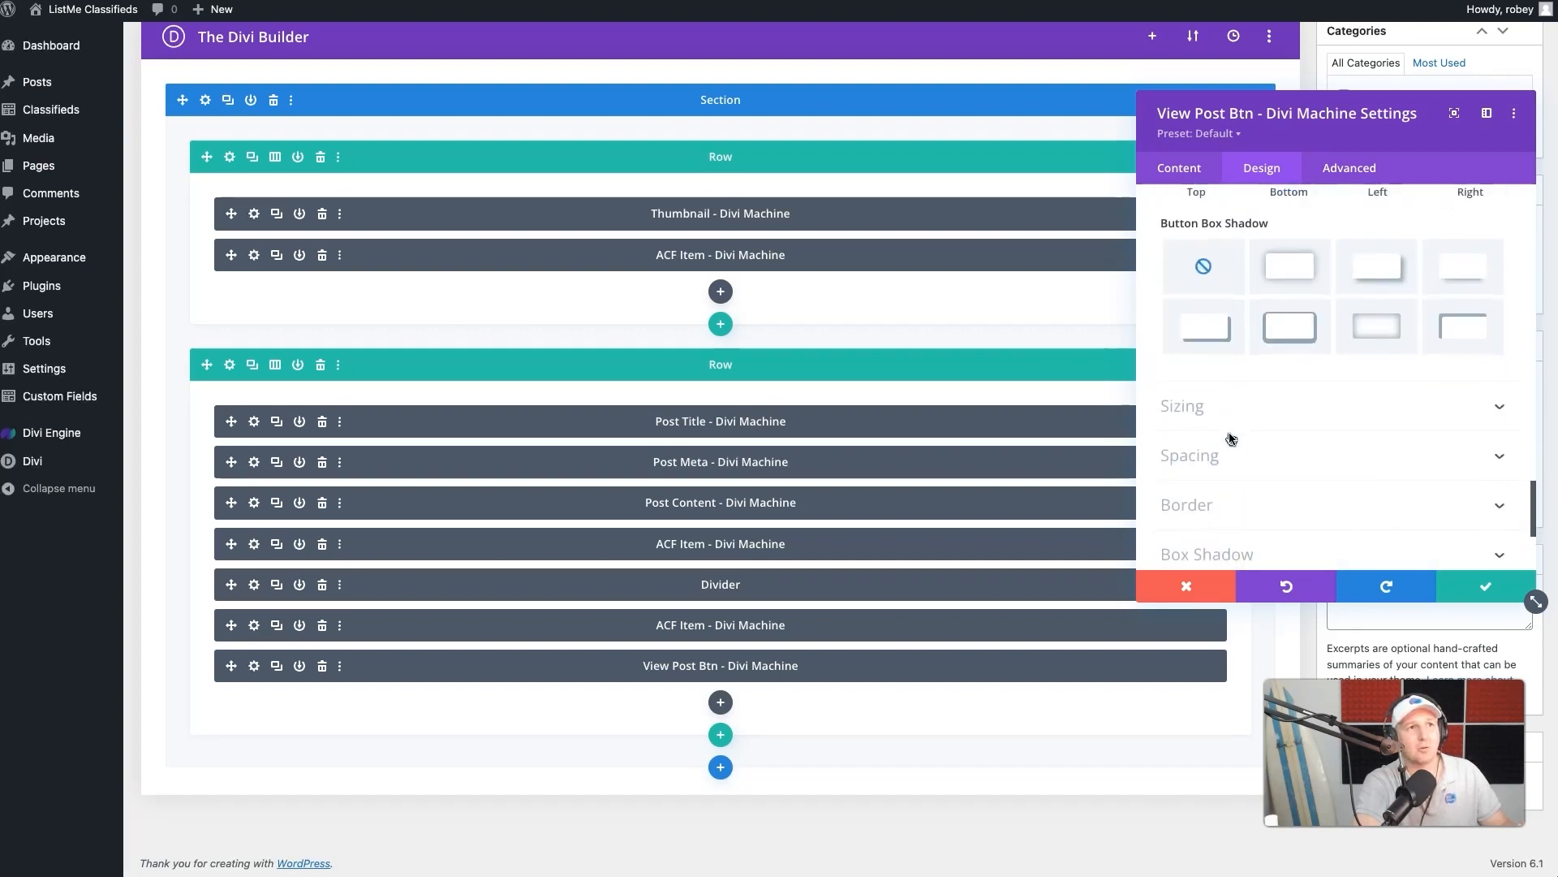
left_click(1234, 417)
scroll(1136, 419, "up", 3)
left_click(1200, 345)
type("5px")
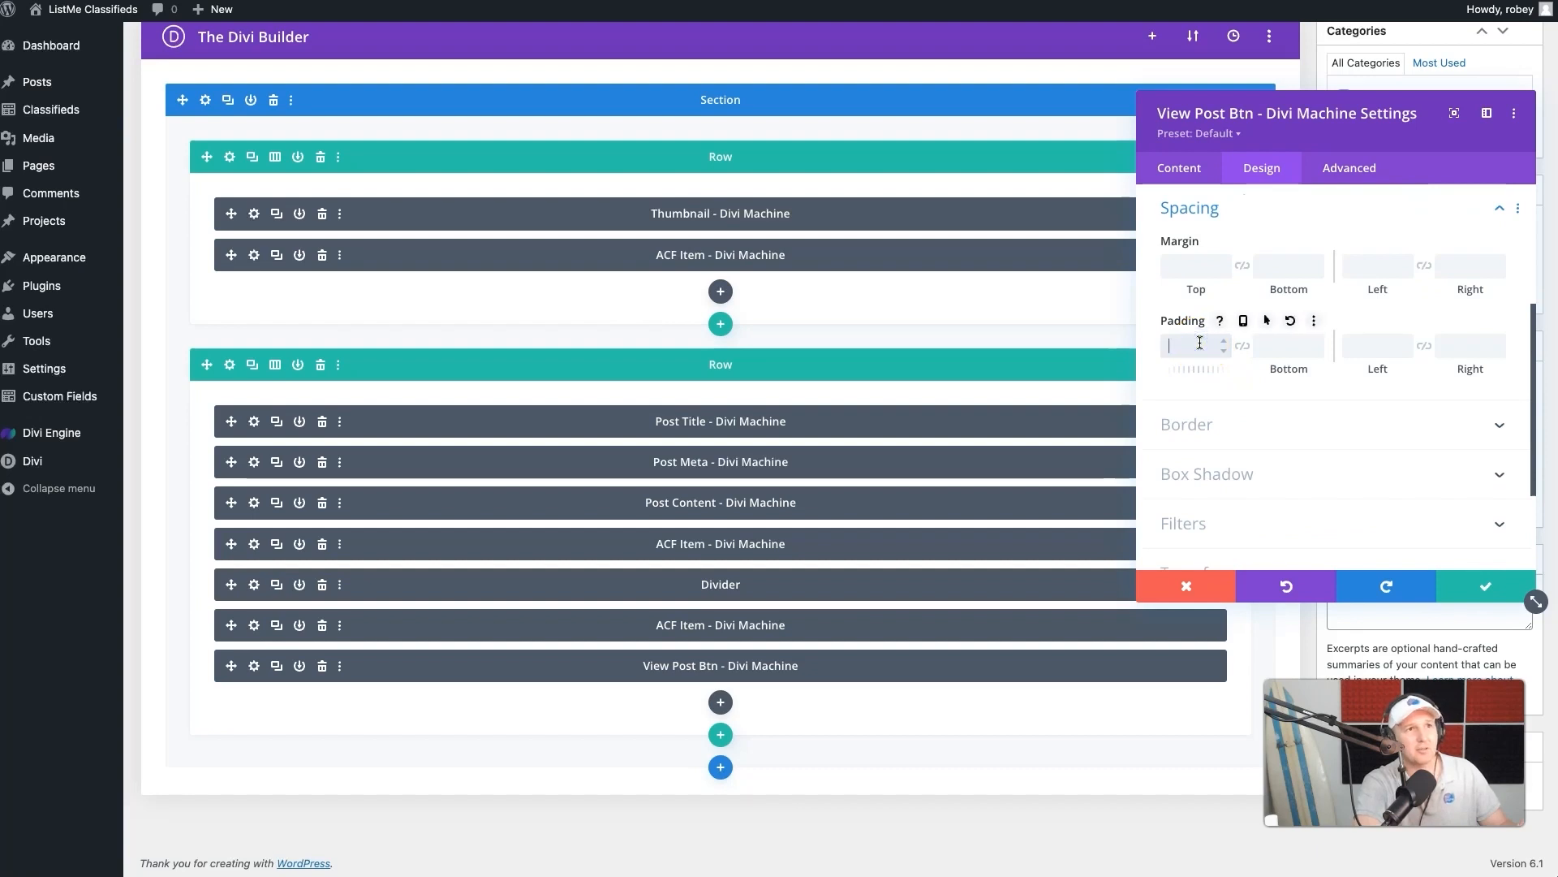
left_click(1483, 585)
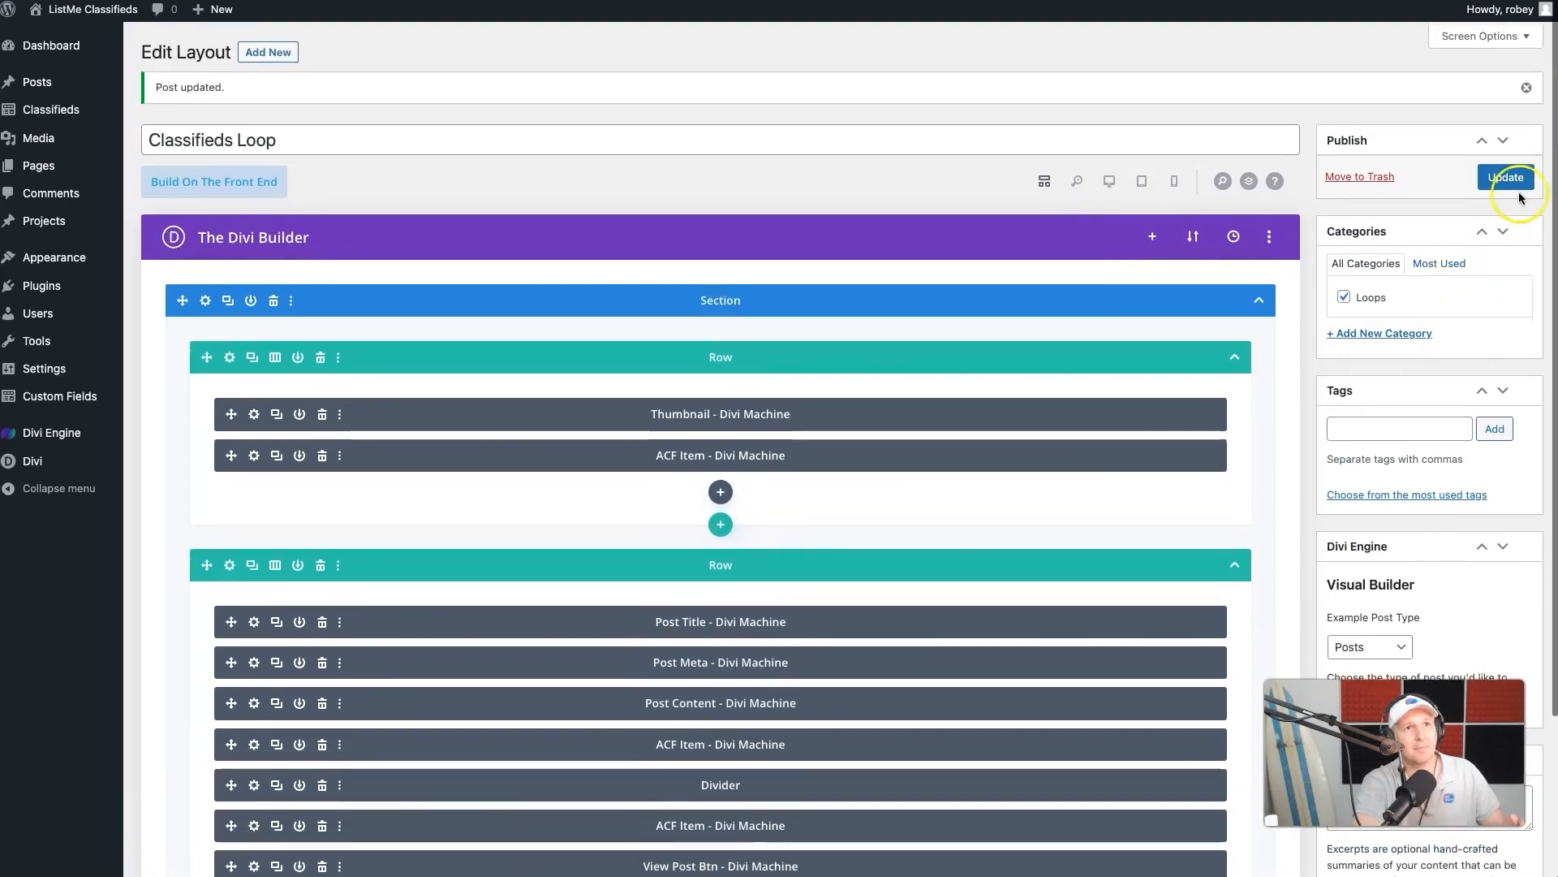
- Update the Classifieds Loop layout and review the finished listing cards across the live loop page
left_click(1518, 192)
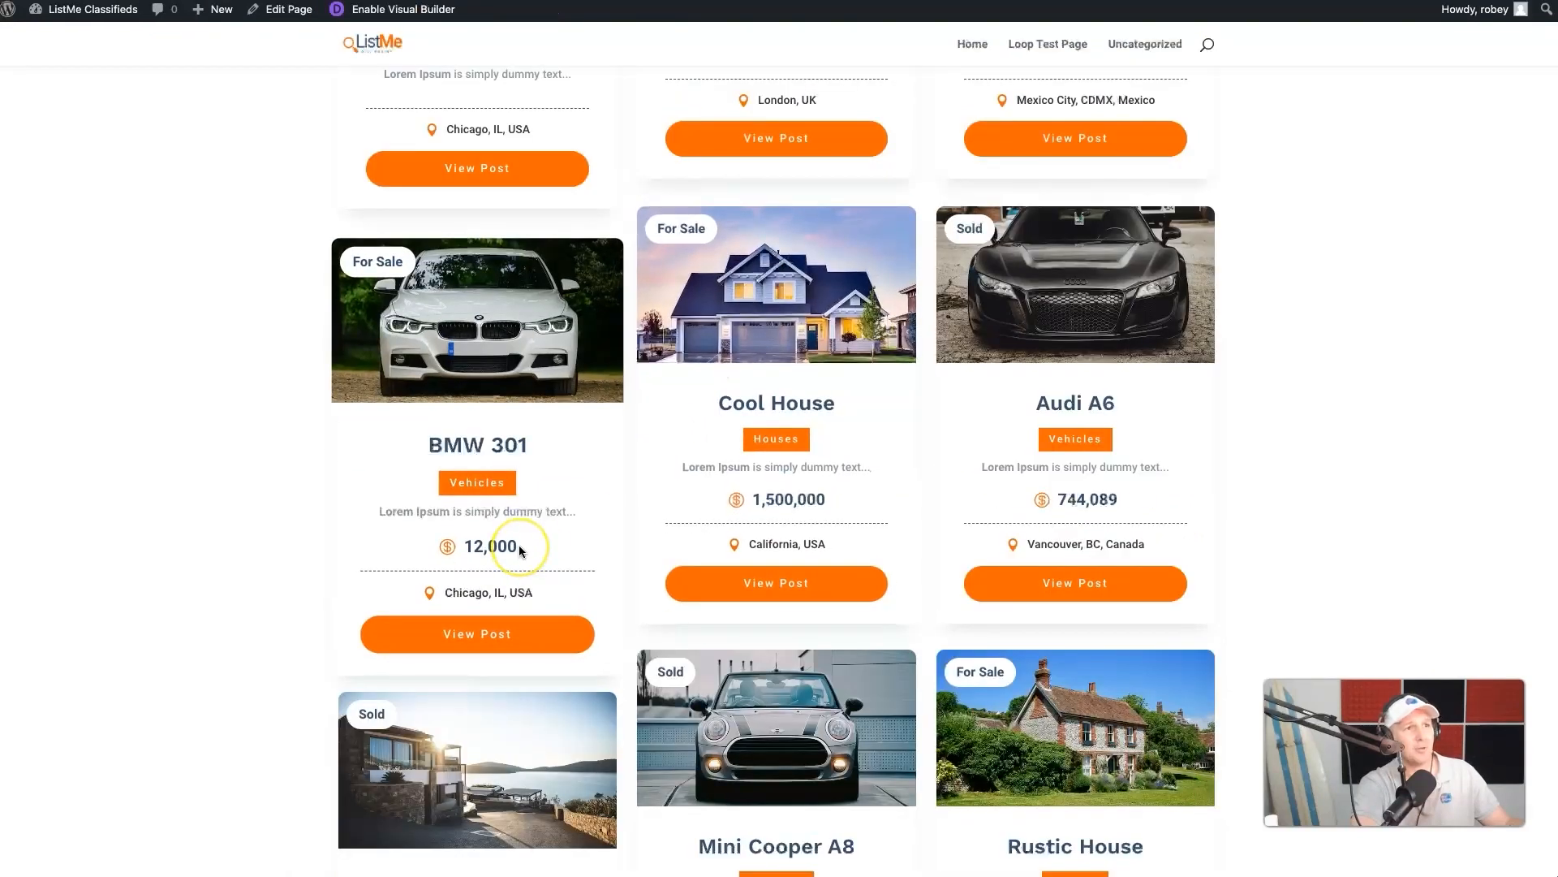
scroll(519, 546, "up", 4)
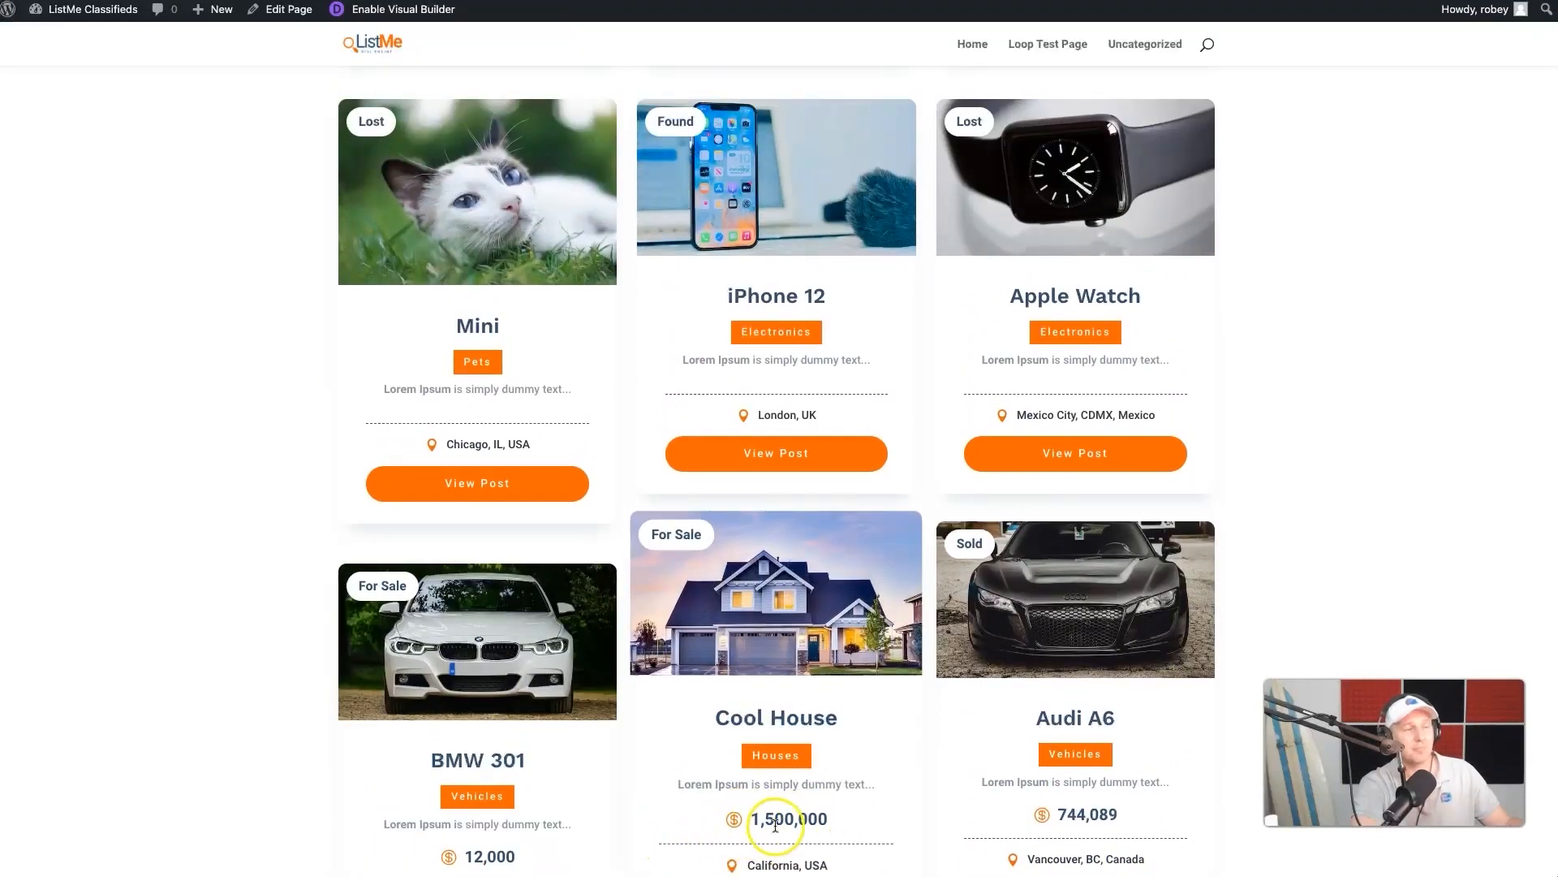
scroll(807, 294, "up", 6)
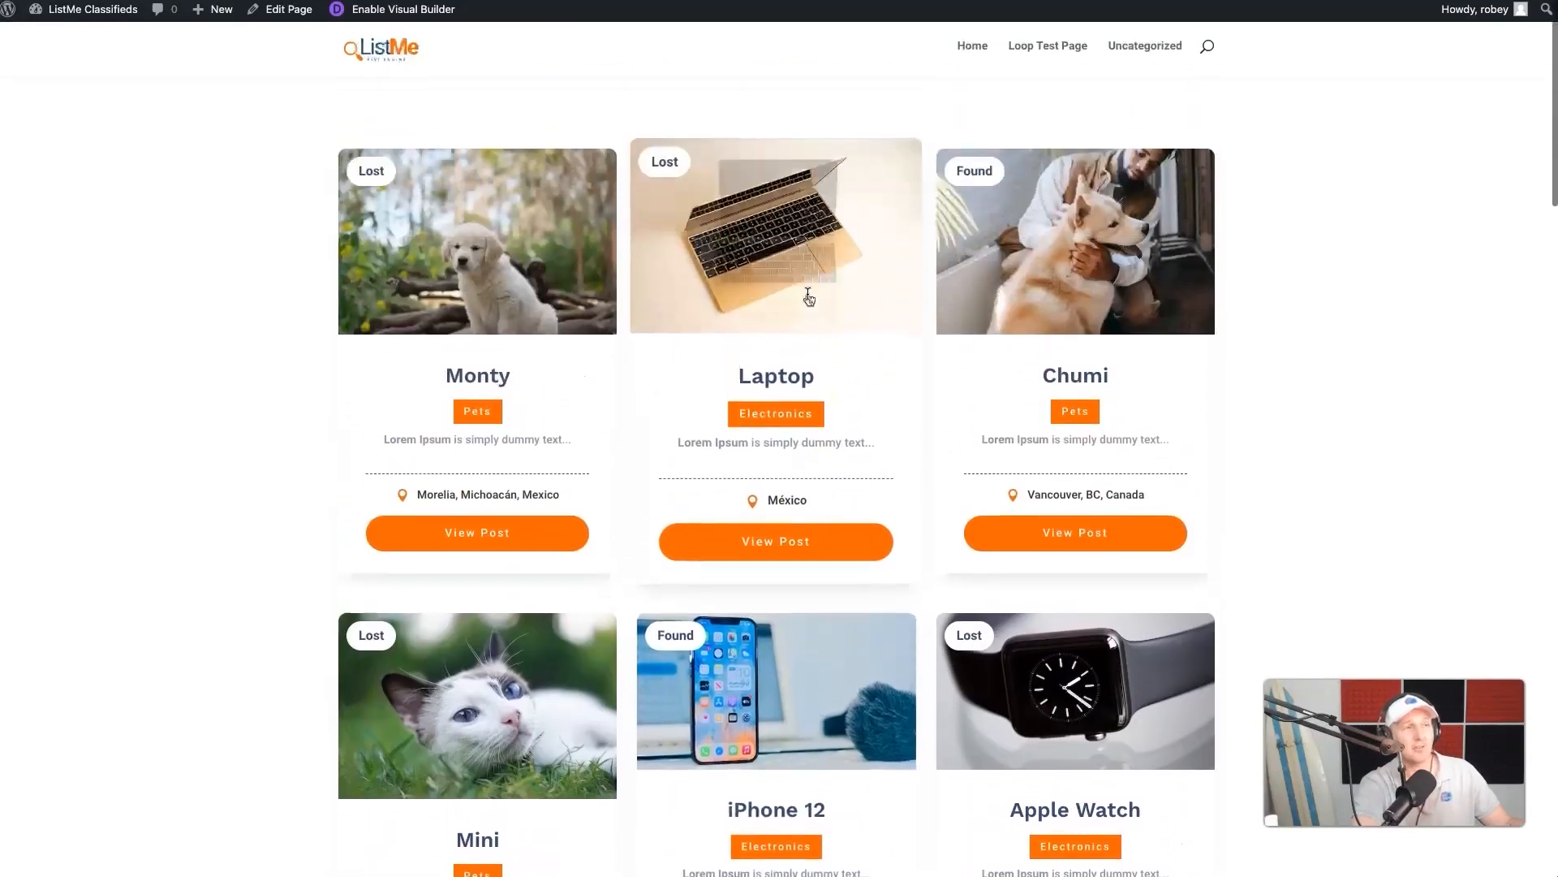
scroll(845, 376, "down", 15)
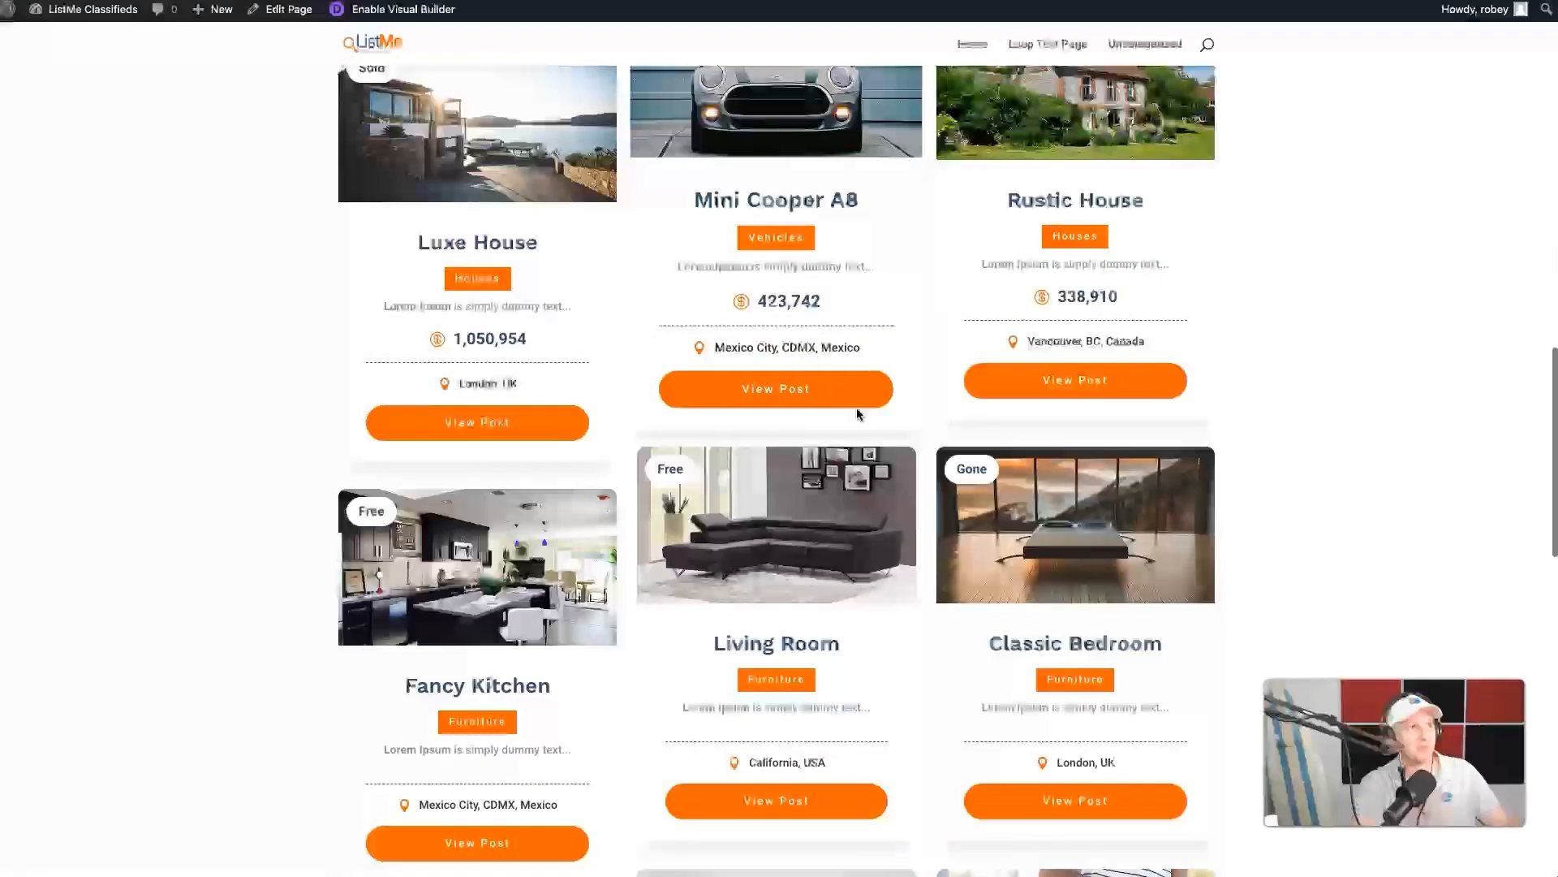
scroll(856, 408, "down", 8)
scroll(856, 410, "up", 12)
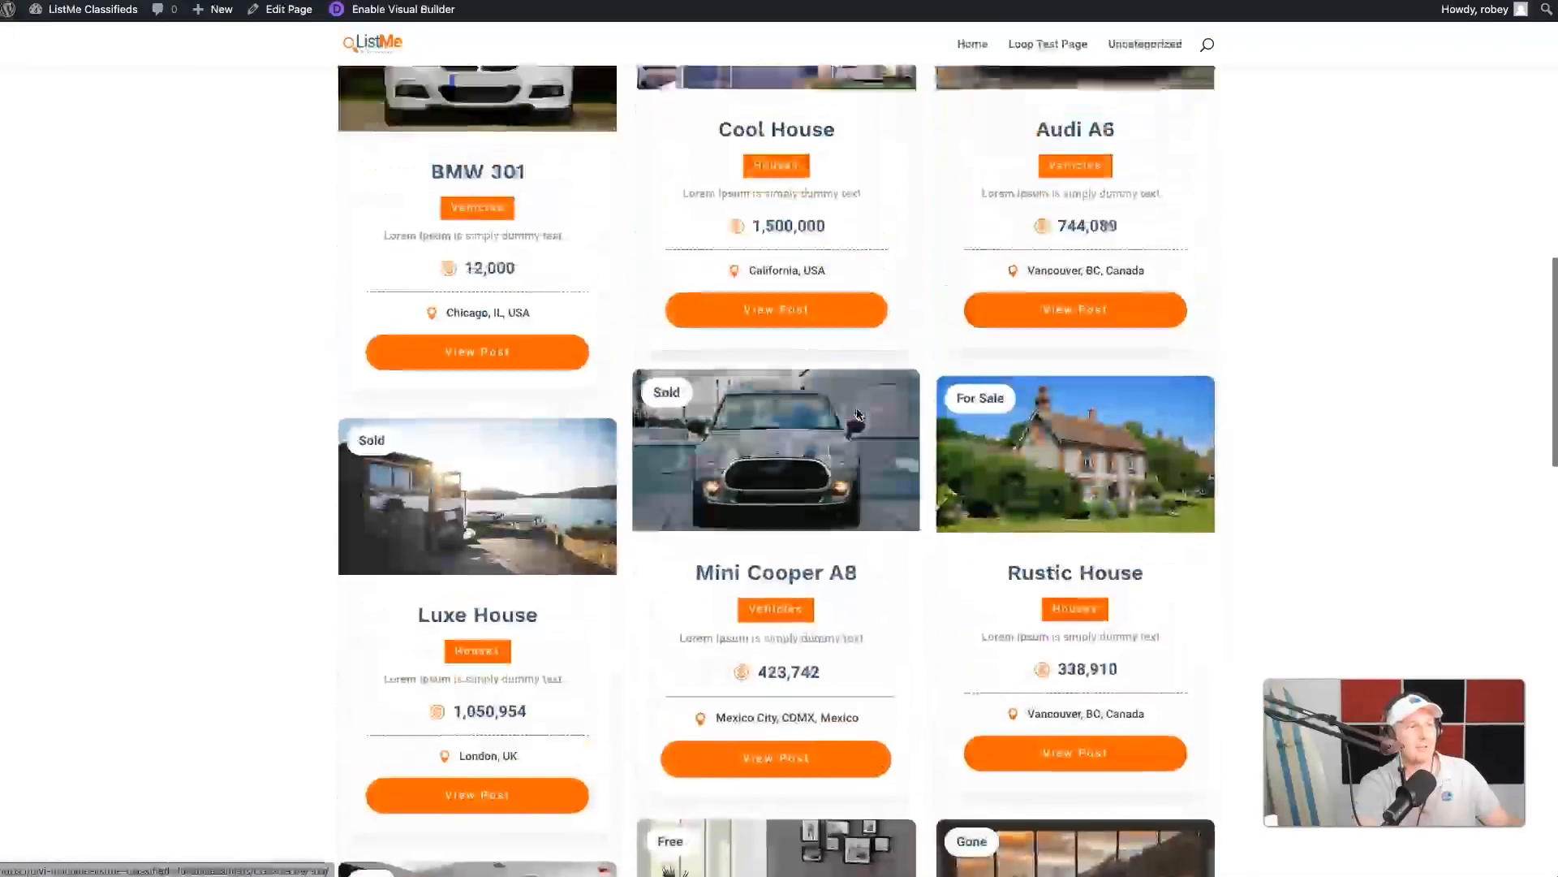
scroll(857, 414, "up", 10)
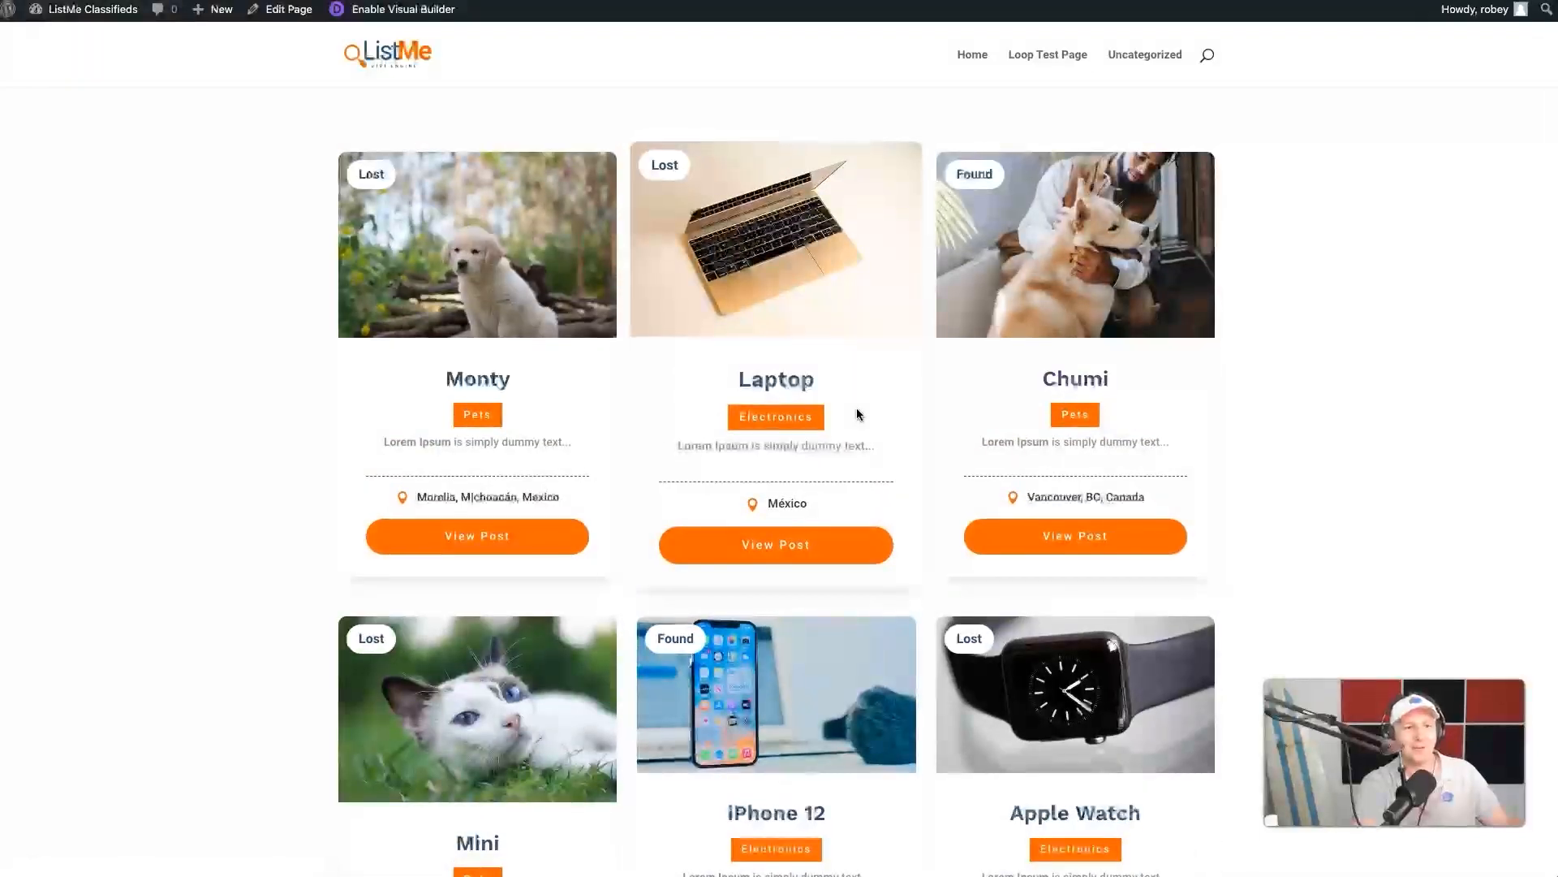